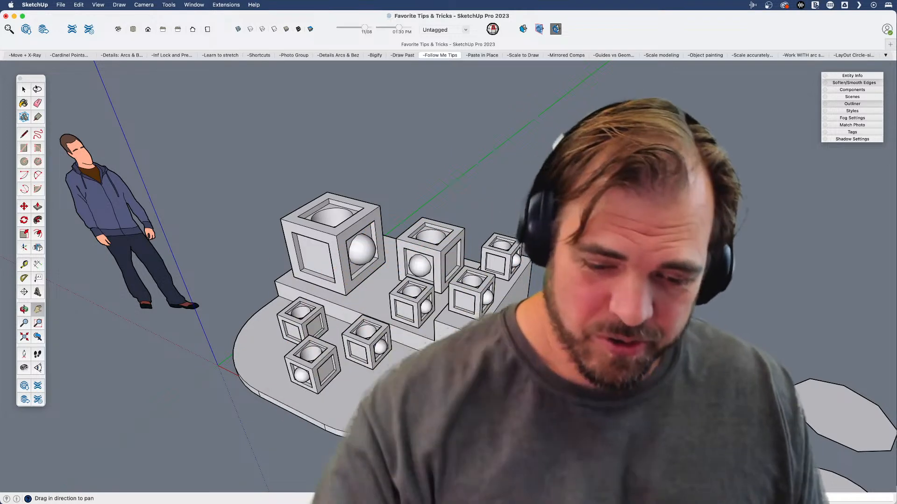
middle_drag(429, 357, 449, 350)
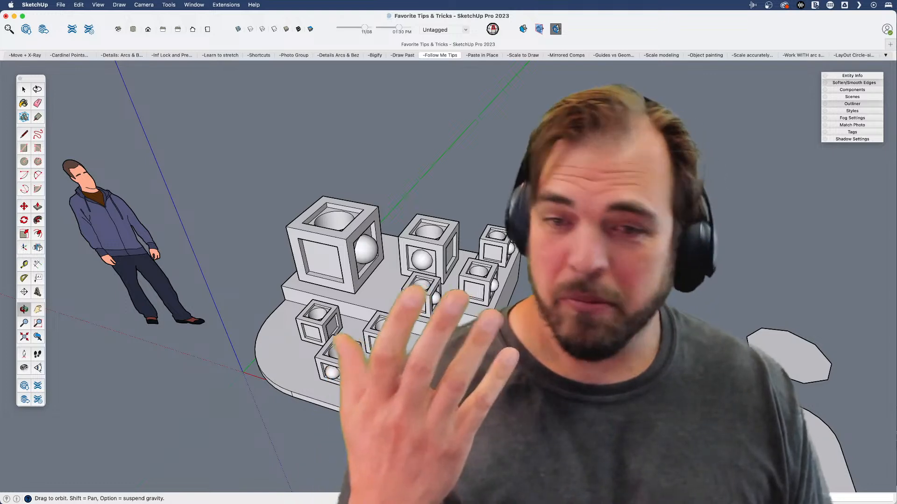
drag(369, 373, 386, 372)
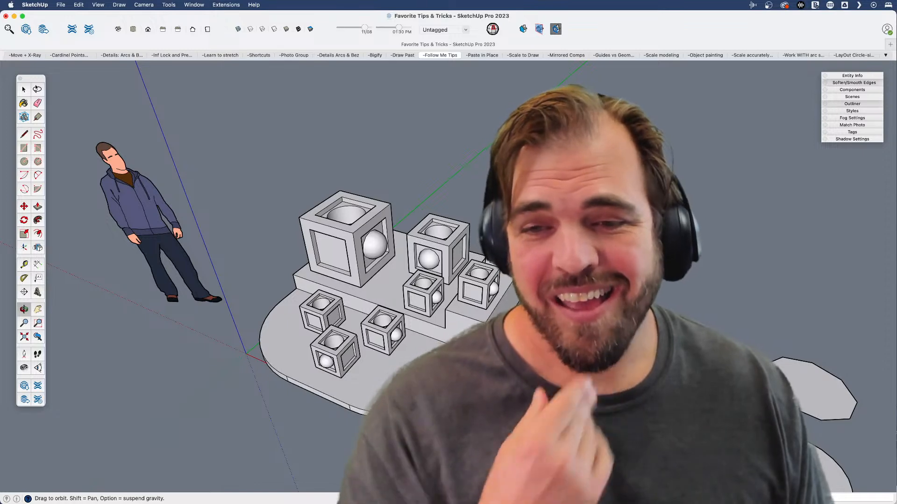
key(space)
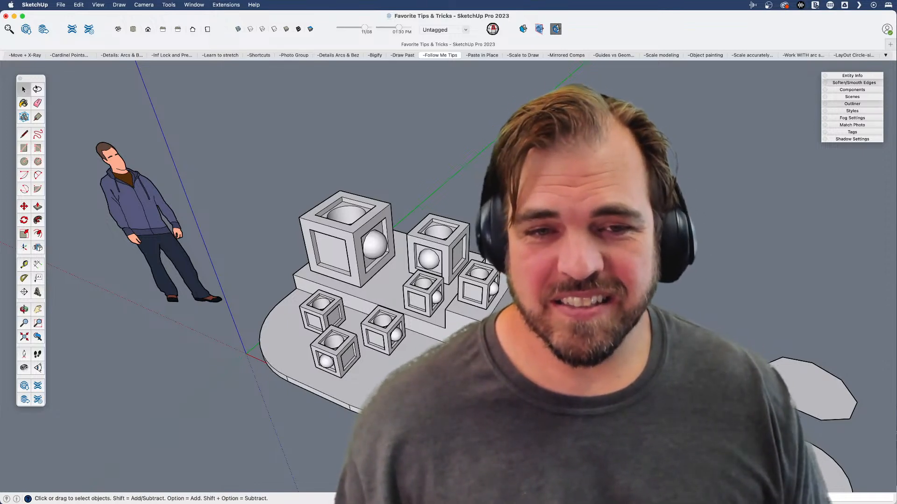
middle_drag(397, 355, 400, 283)
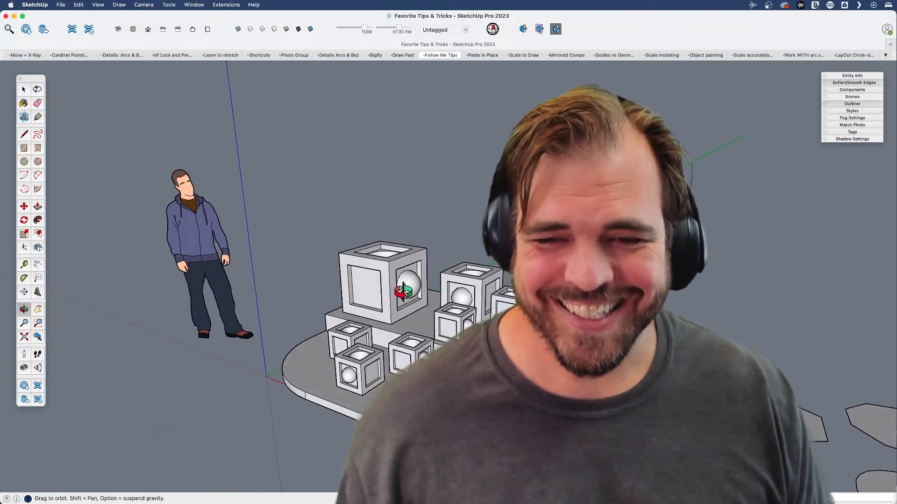
scroll(391, 353, up, 5)
middle_drag(392, 353, 405, 317)
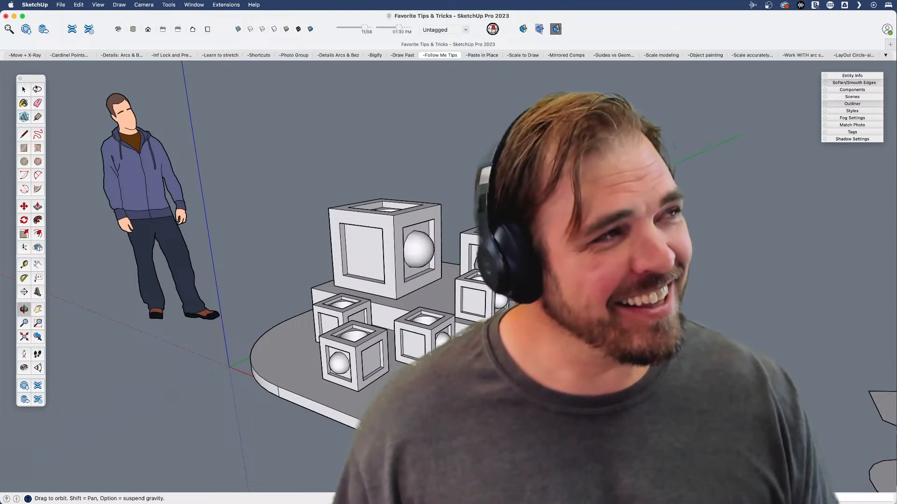
middle_drag(560, 290, 558, 313)
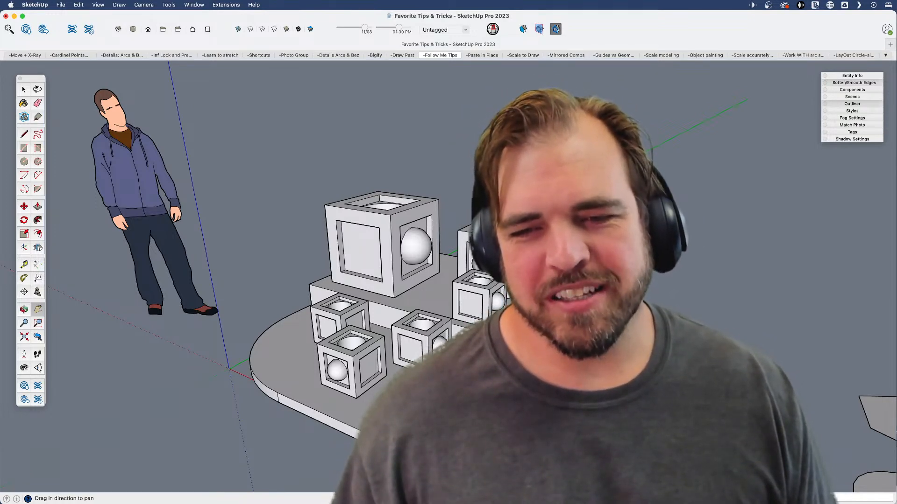
middle_drag(460, 325, 475, 346)
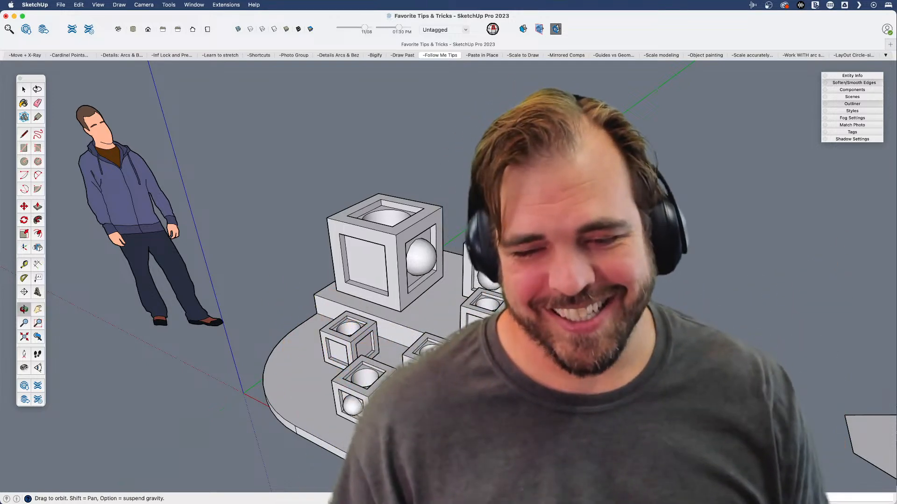
key(super+Tab)
key(super+Tab)
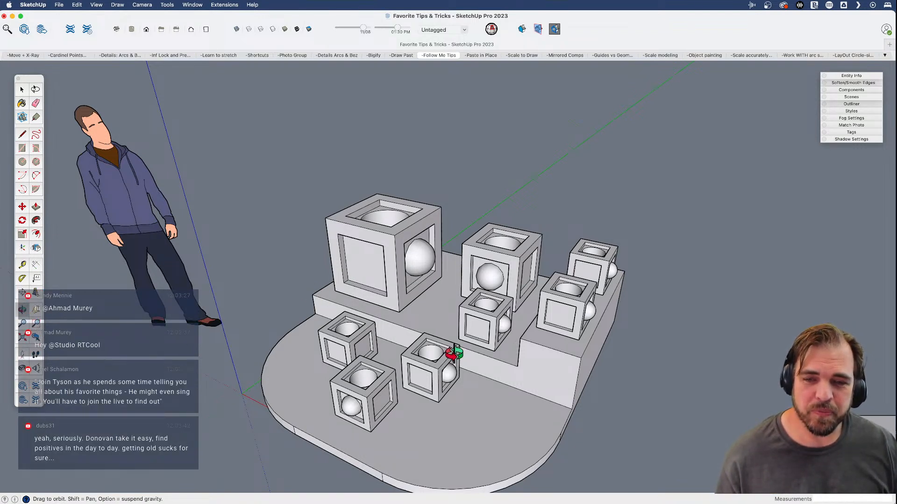
key(space)
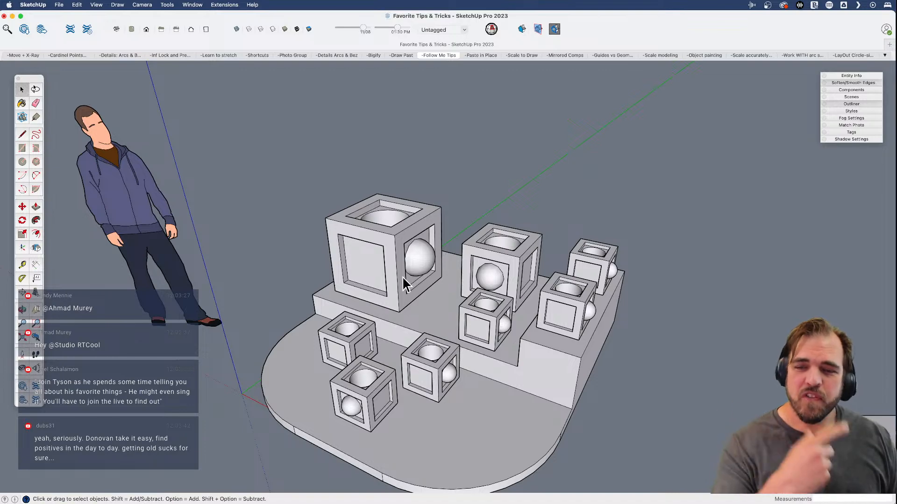
- Open the group containing the small boxes for editing
scroll(631, 356, up, 3)
middle_drag(631, 356, 407, 355)
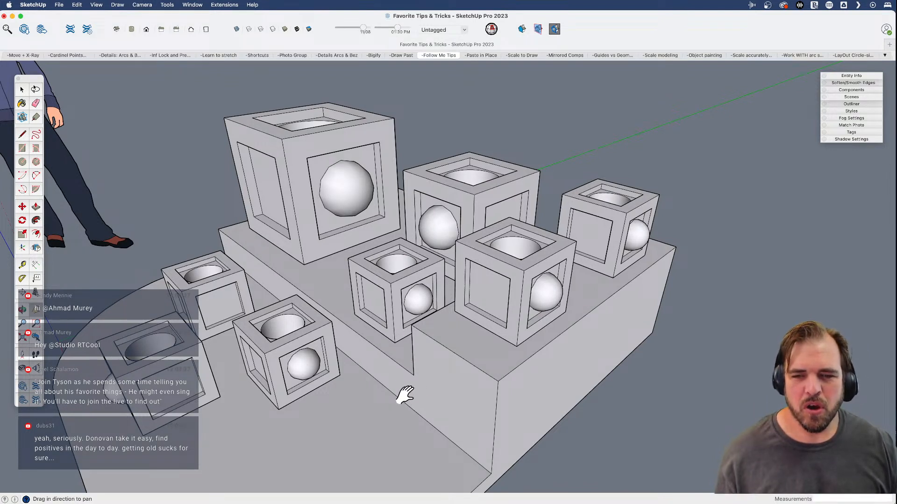
key(space)
click(563, 341)
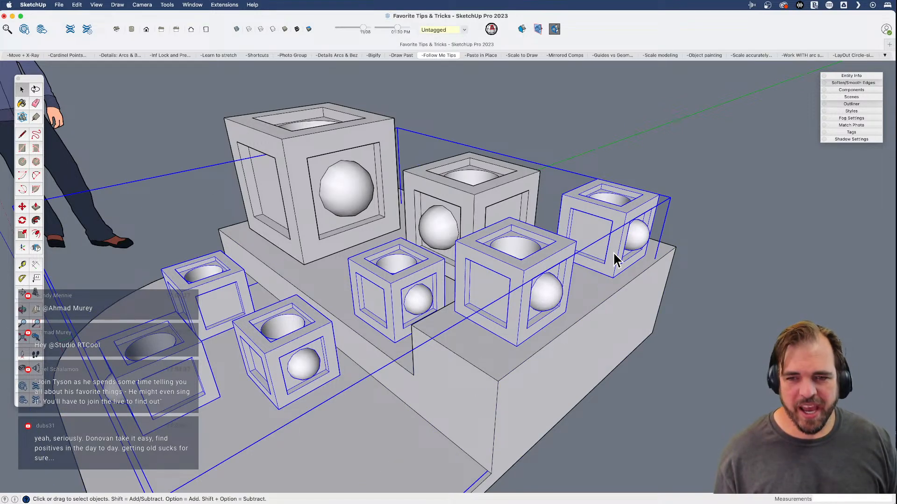
double_click(613, 252)
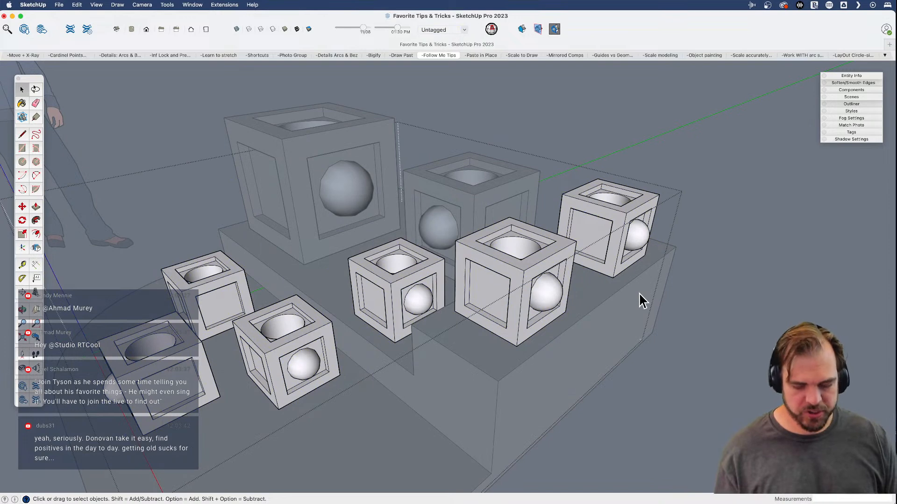
key(m)
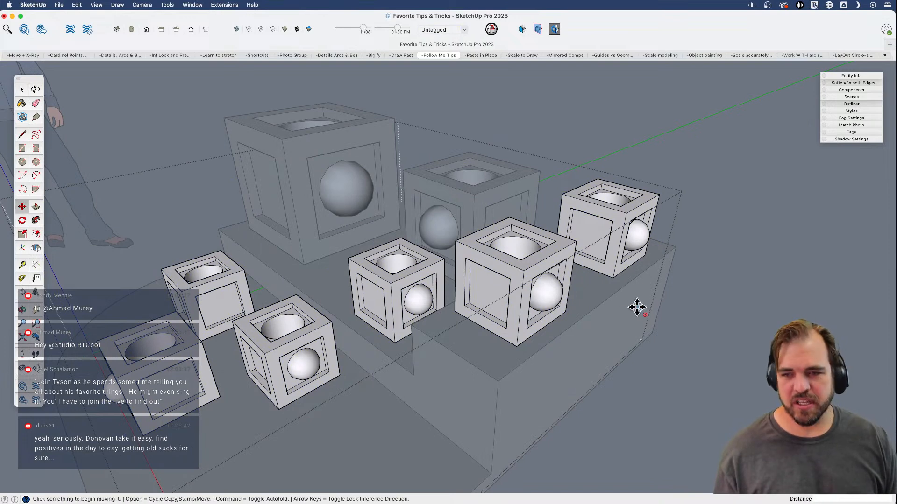
click(614, 276)
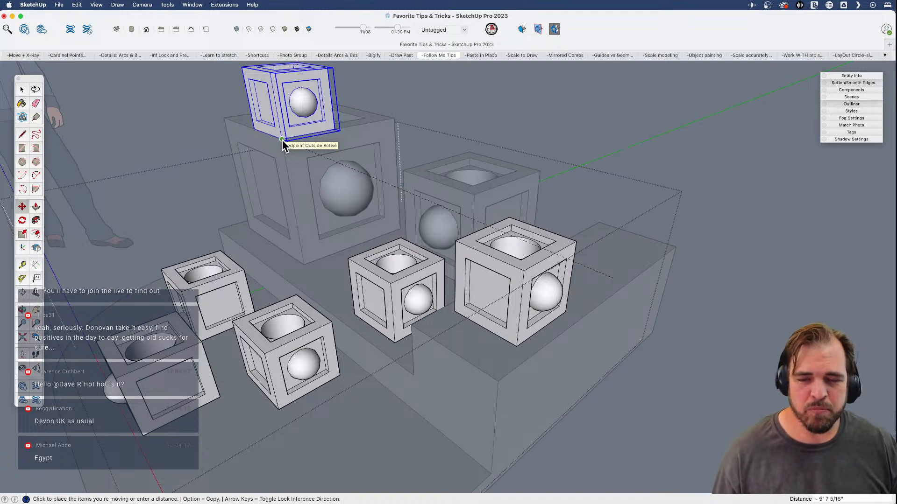
key(space)
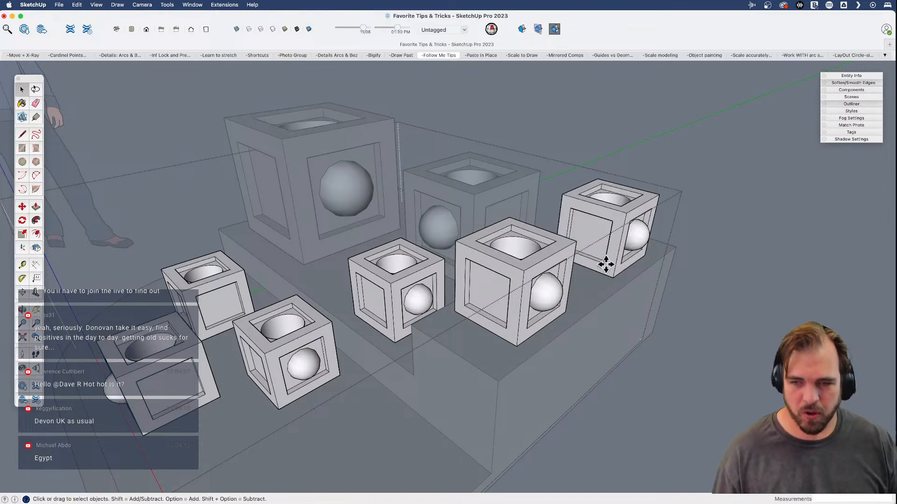
key(m)
click(598, 233)
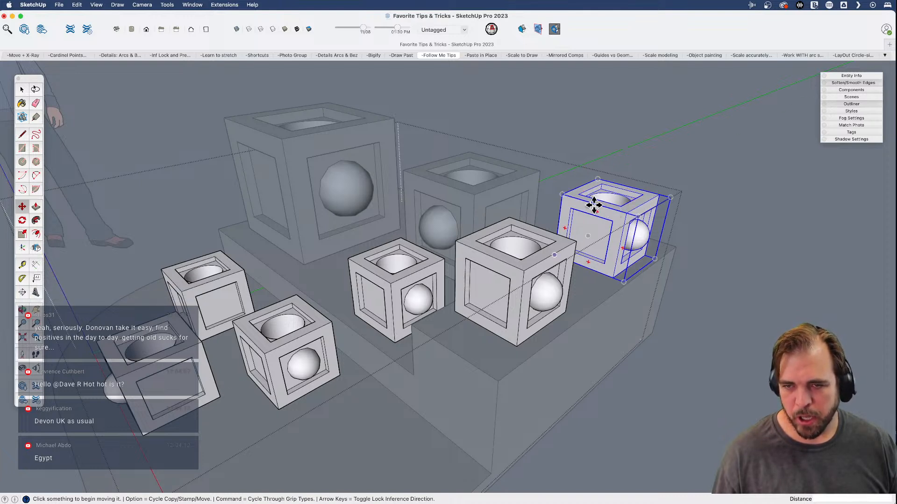
click(586, 236)
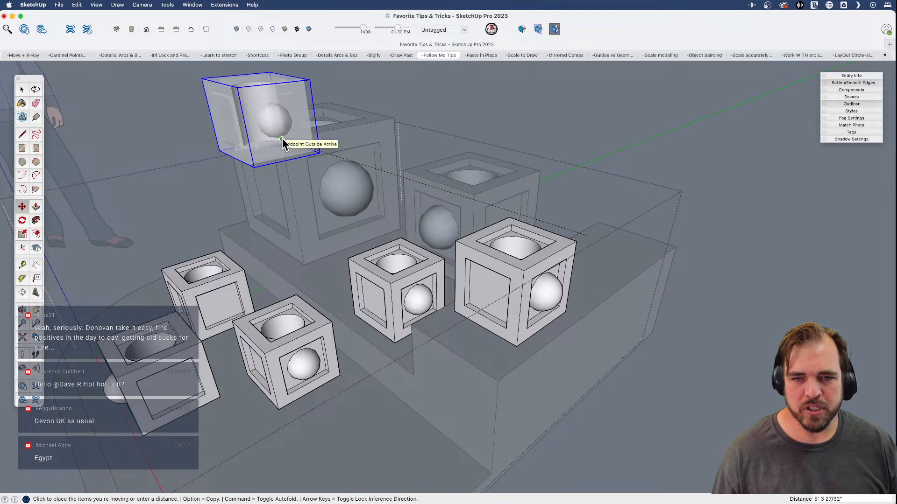
key(space)
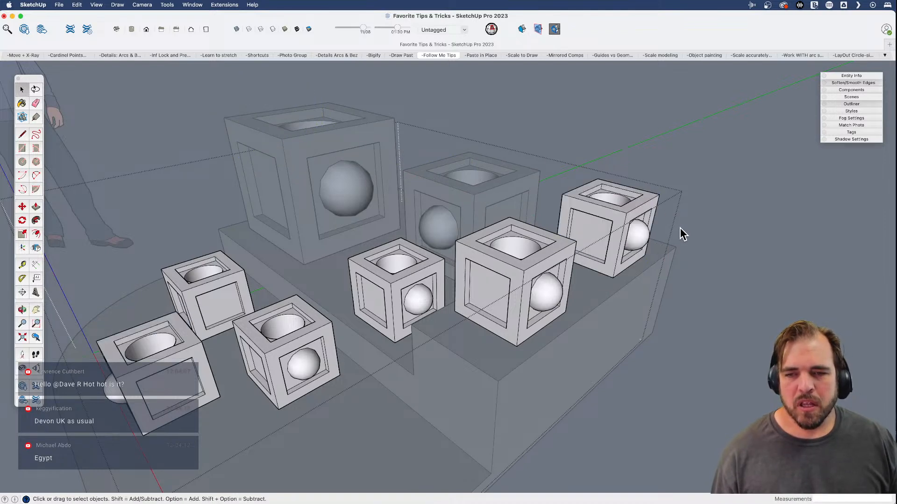
- Move the box from the front of the raised ledge over to the small boxes on the base, toggling X-ray during the move
click(525, 277)
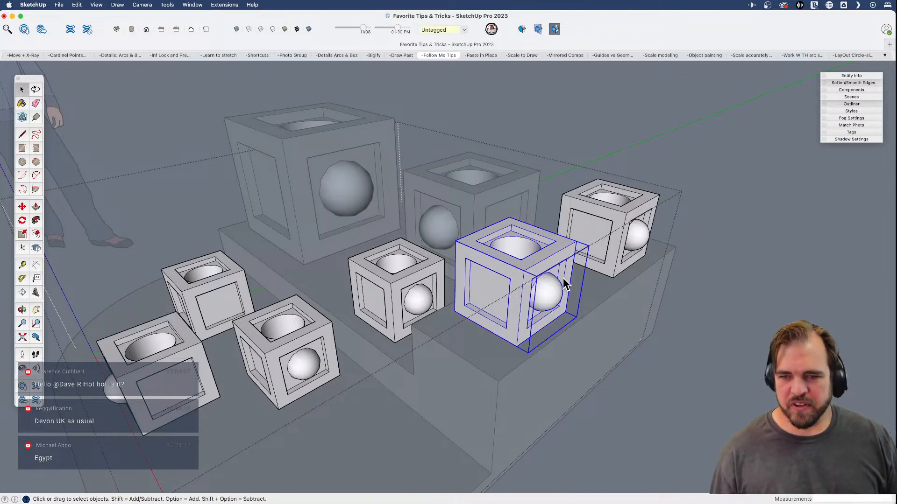
key(m)
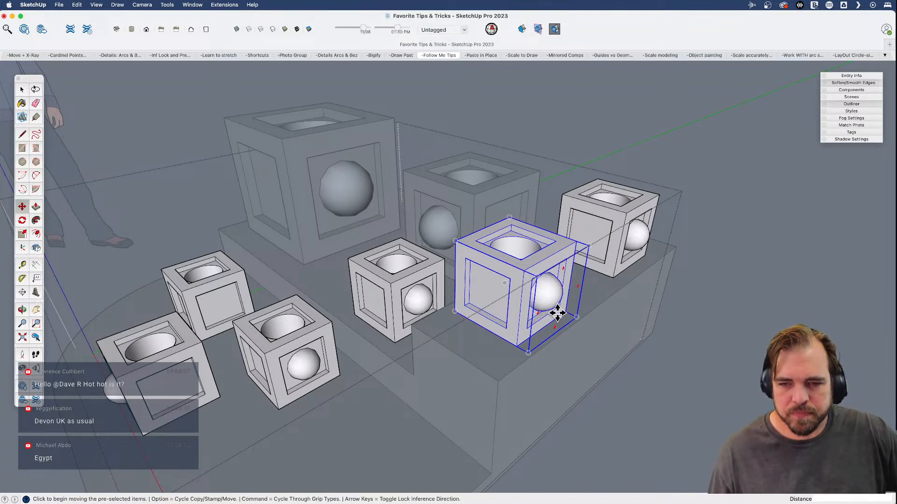
click(524, 270)
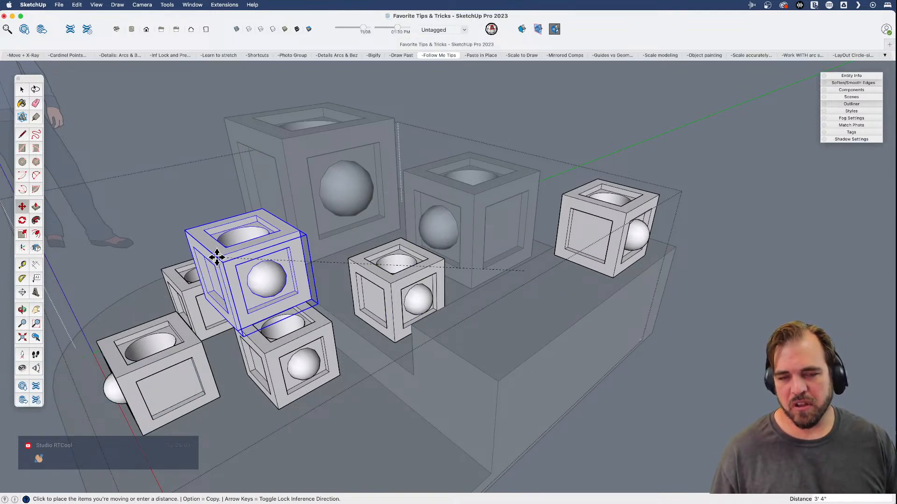
key(x)
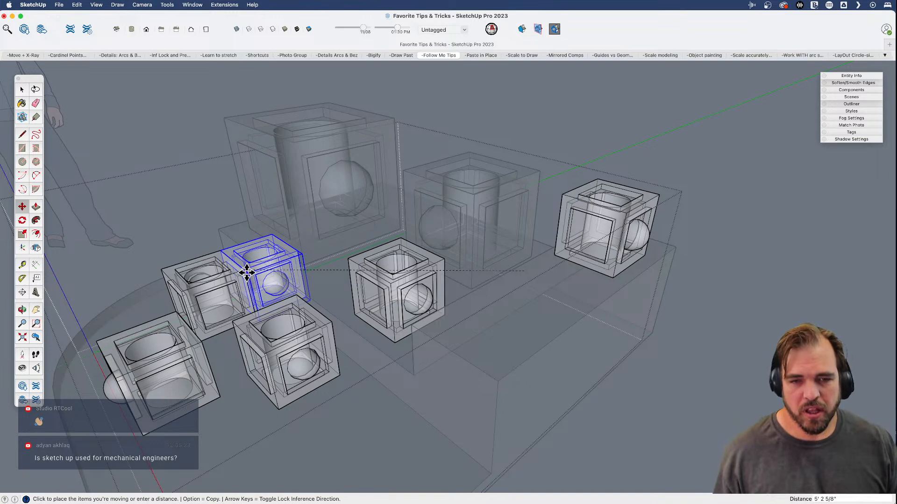
key(x)
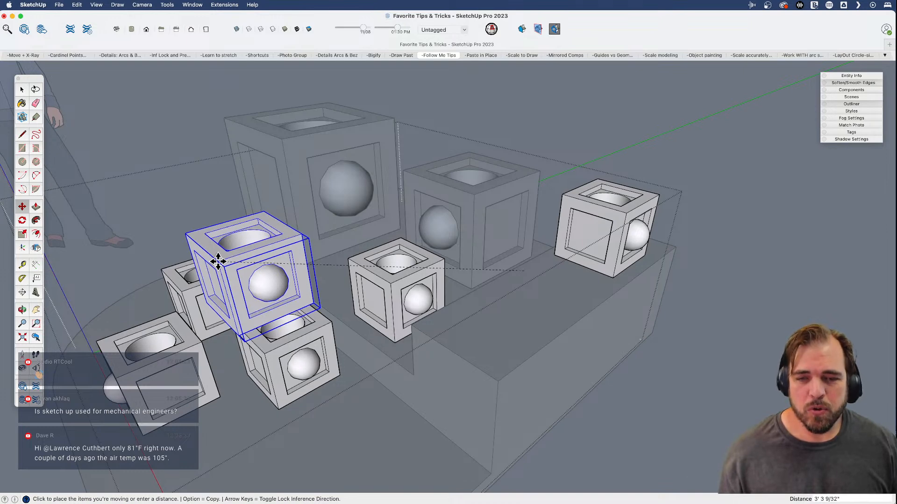
key(x)
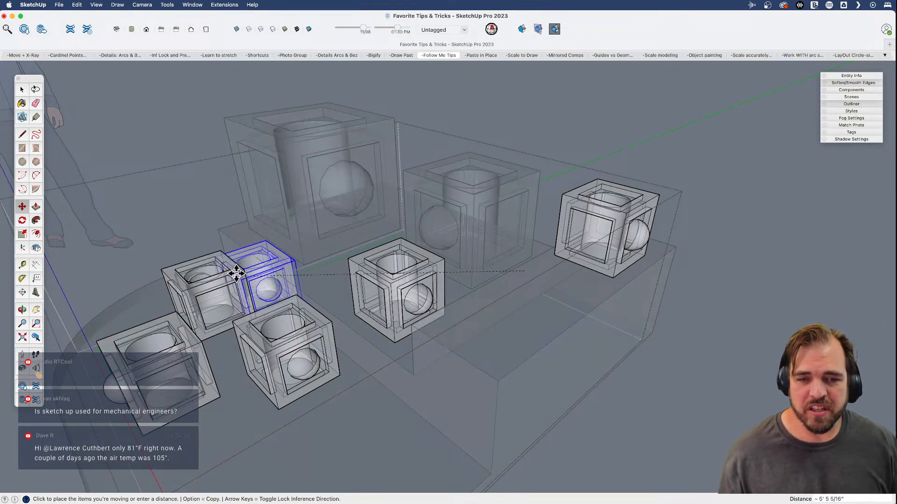
key(x)
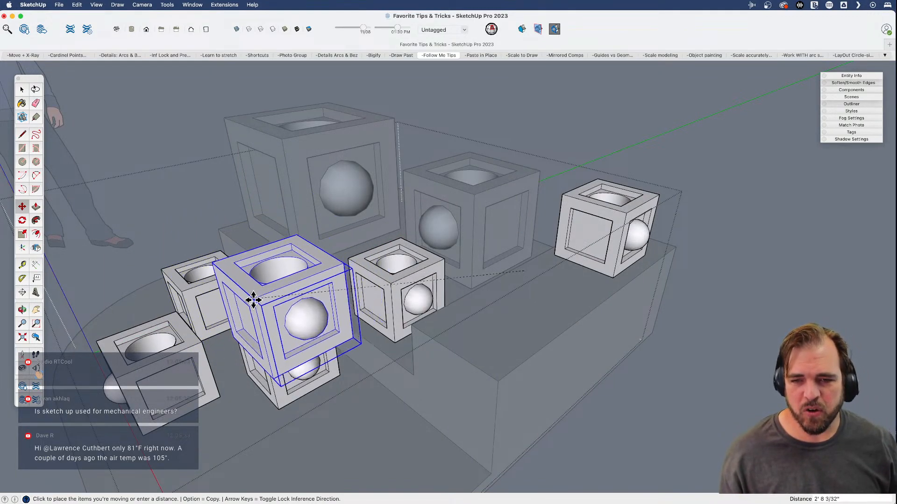
scroll(744, 232, up, 5)
scroll(510, 237, up, 5)
scroll(510, 238, down, 10)
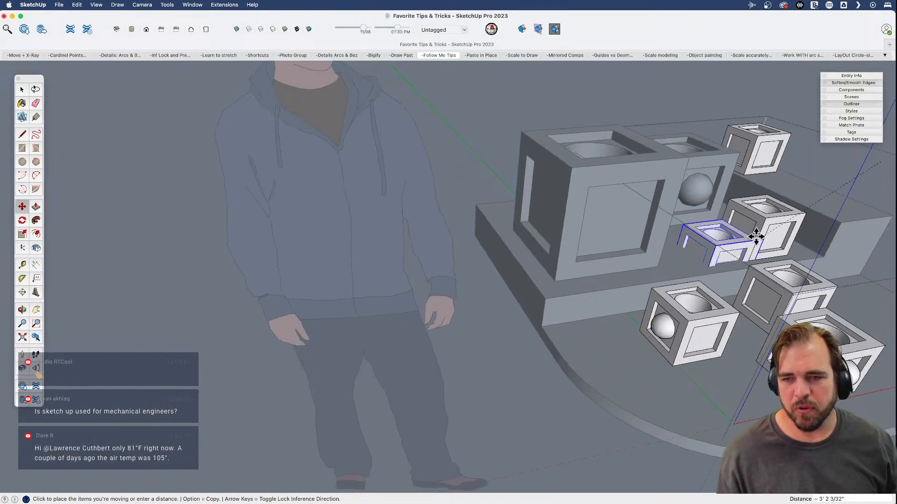
mouse_move(755, 237)
middle_down()
mouse_move(741, 230)
mouse_move(464, 268)
middle_up()
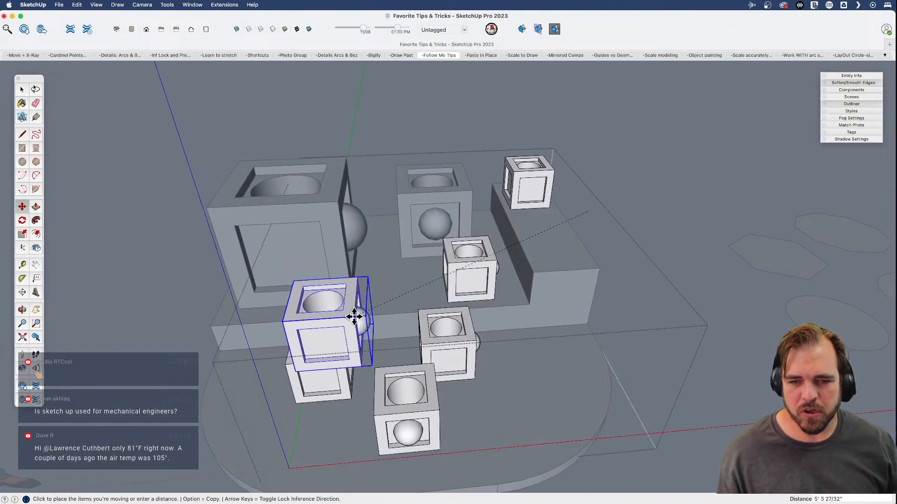
click(356, 320)
middle_drag(357, 320, 334, 306)
- With X-ray on, move the same box about 2' 5" so it sits directly against the neighbouring small box beside the large box's platform
key(m)
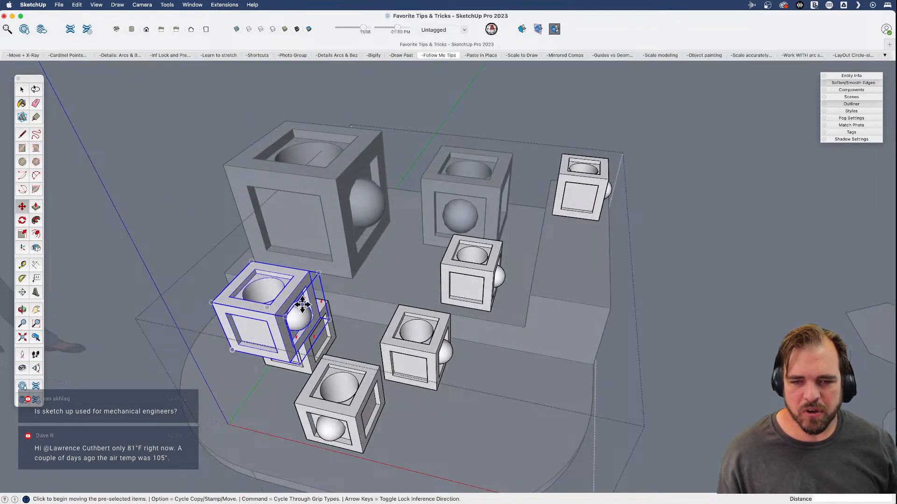
click(271, 319)
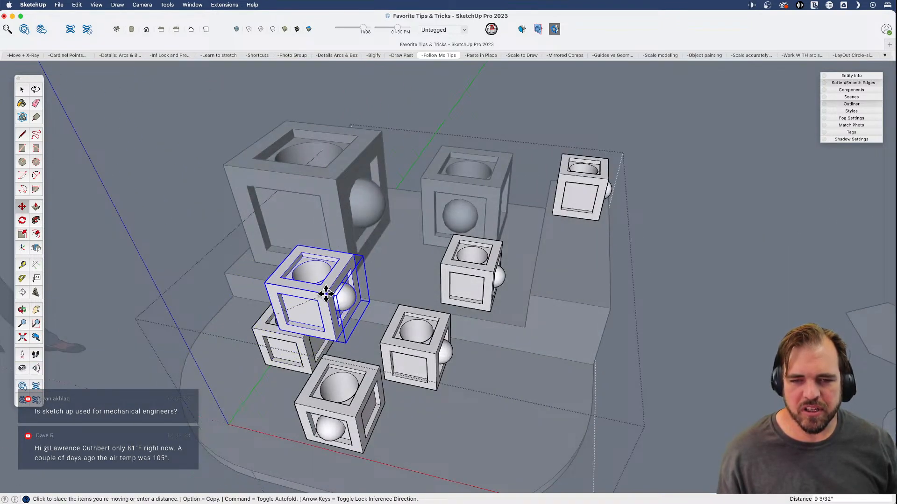
key(x)
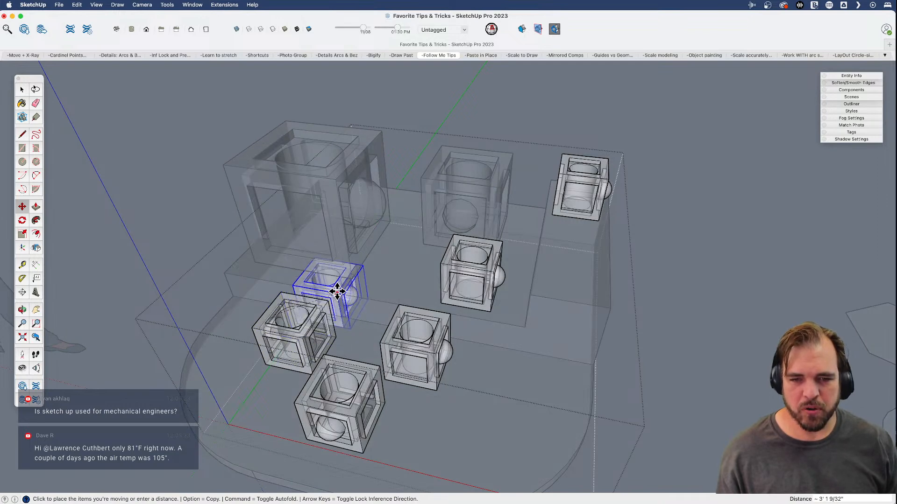
click(323, 299)
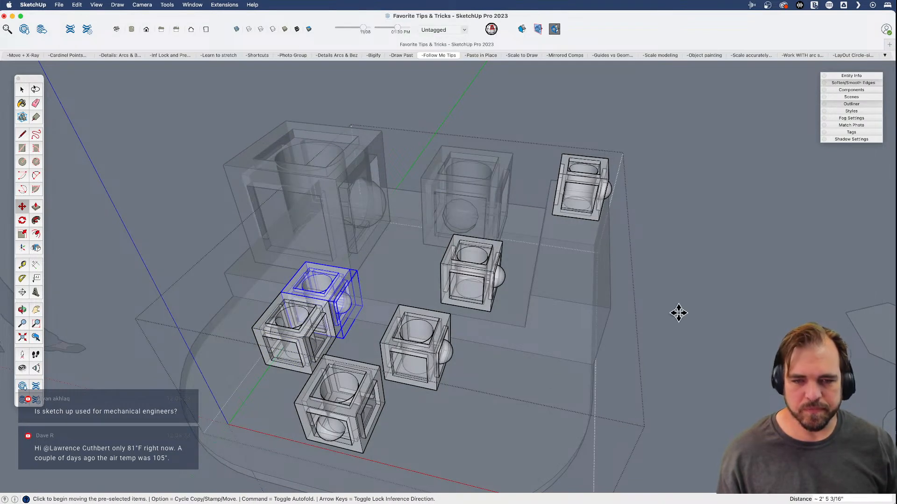
- Close the group of small boxes and turn X-ray off
middle_drag(673, 322, 493, 130)
key(space)
key(x)
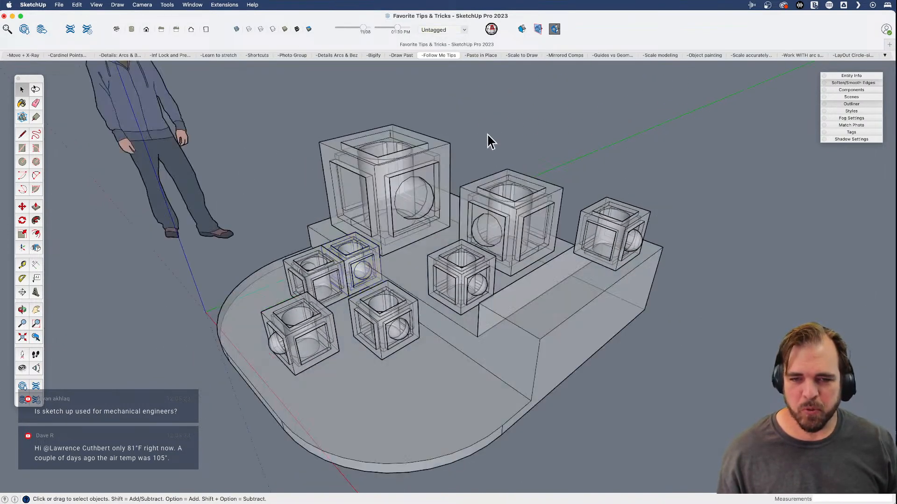
scroll(468, 299, up, 2)
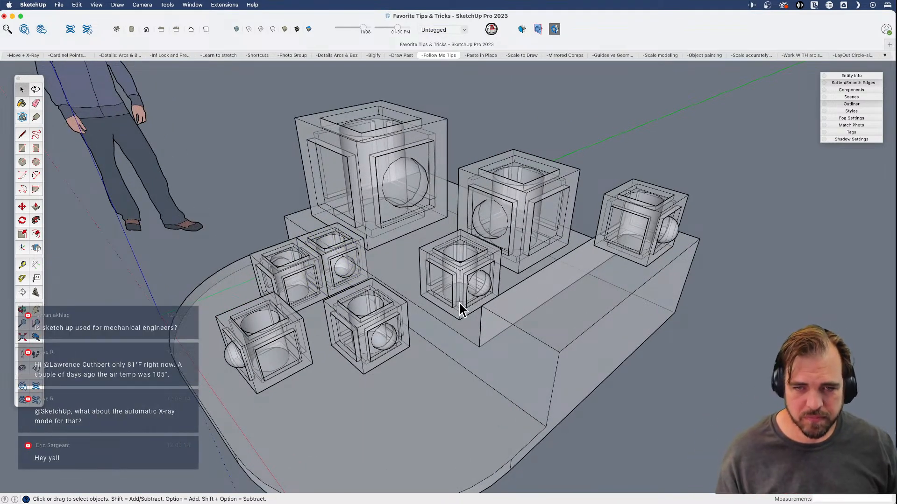
middle_drag(429, 295, 441, 334)
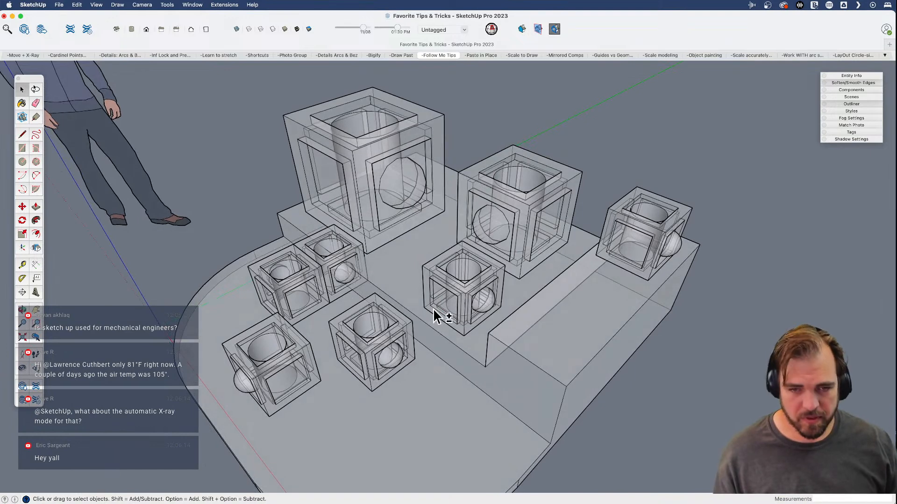
key(alt+x)
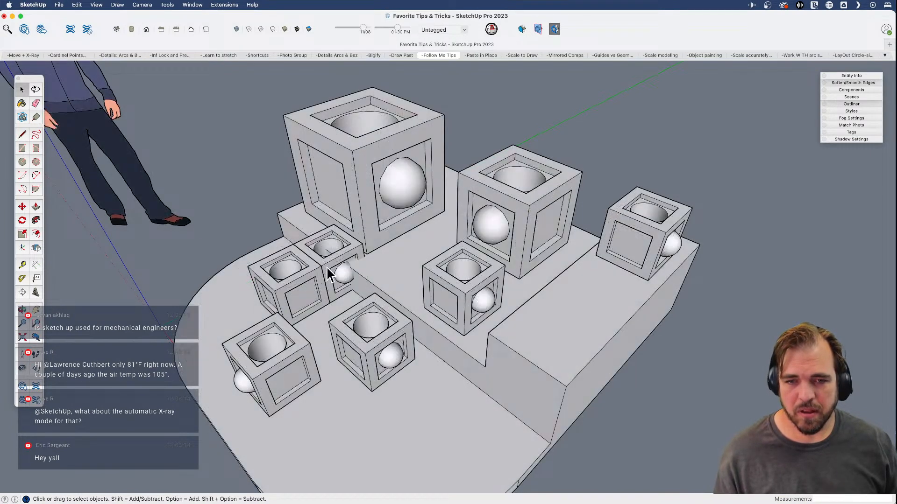
- Within the group of small boxes, move the box beside the large box's platform about 5' 3" onto the raised ledge, and close the group
click(334, 299)
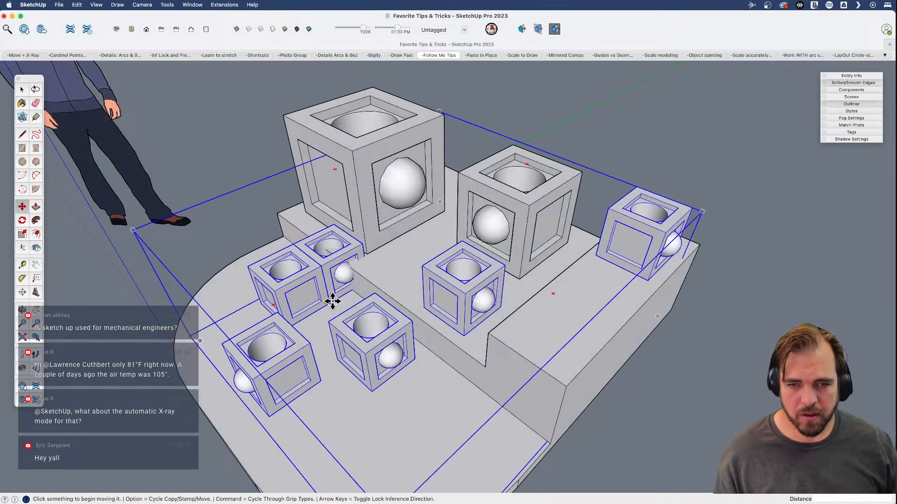
shift+click(332, 303)
double_click(337, 301)
key(m)
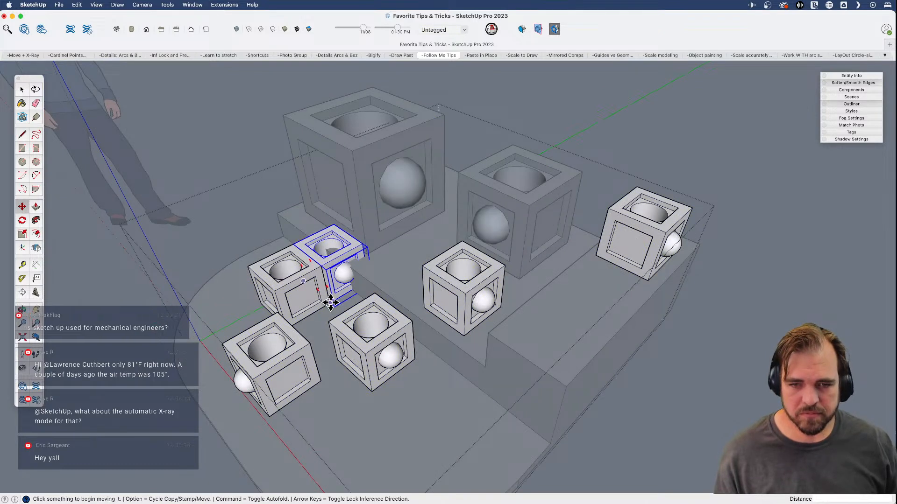
click(332, 304)
click(580, 351)
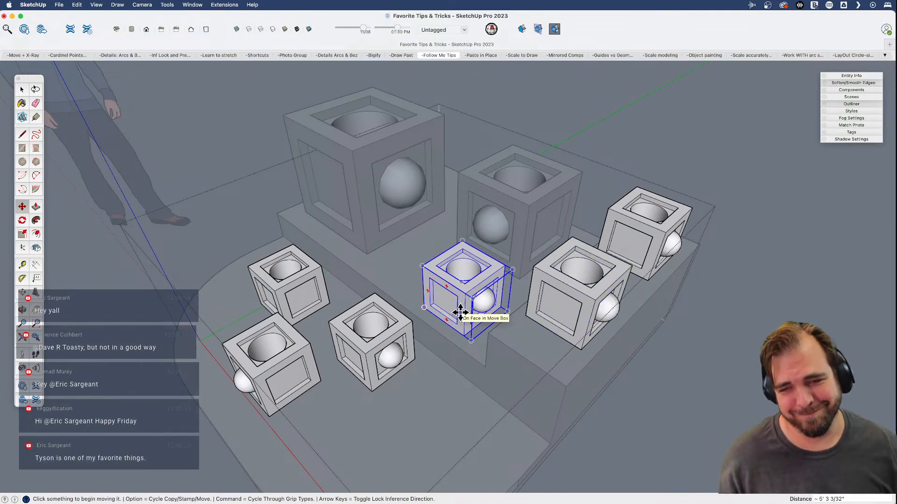
key(space)
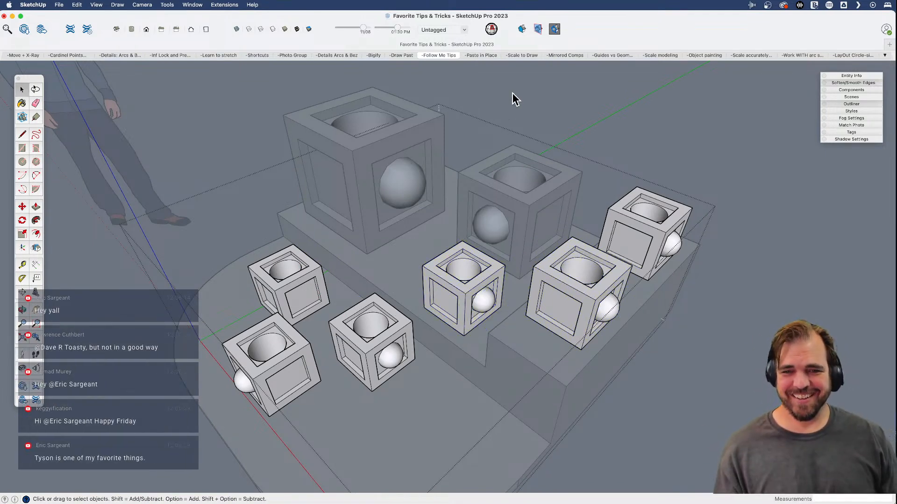
click(560, 117)
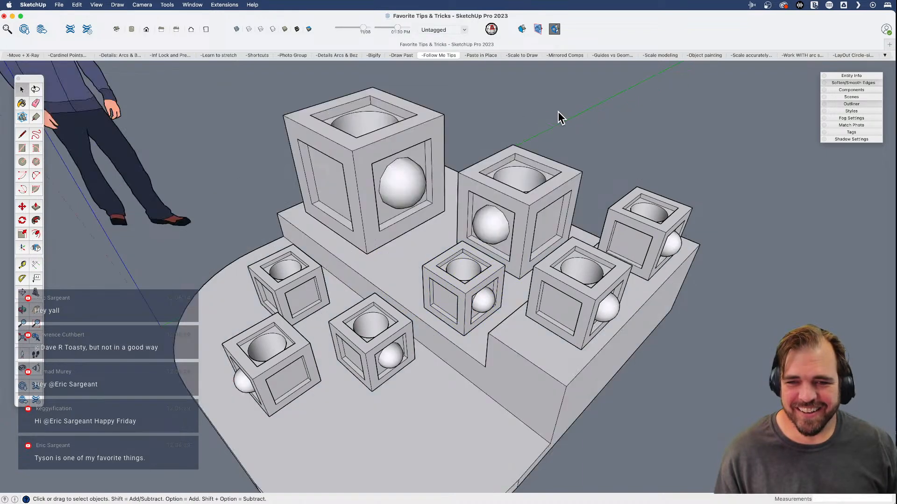
- Open the group of small boxes for editing from a closer view of the box on the front ledge
shift+middle_drag(437, 271, 372, 275)
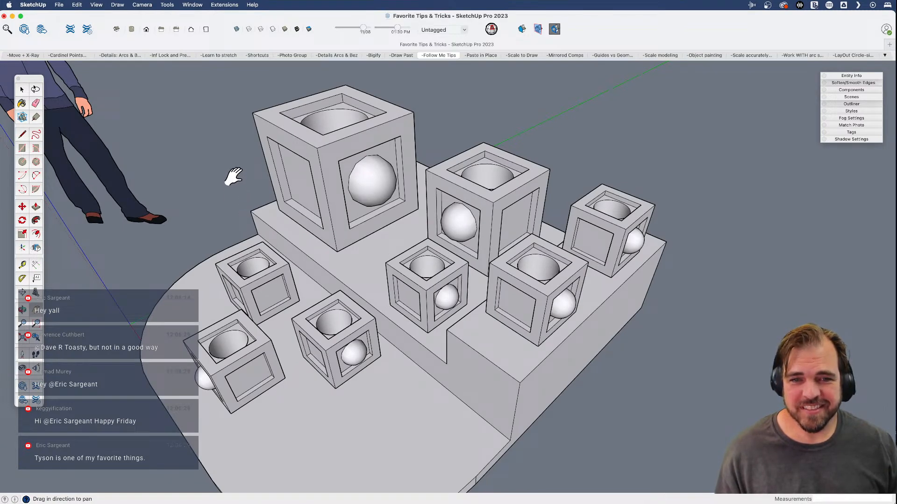
middle_drag(252, 203, 334, 198)
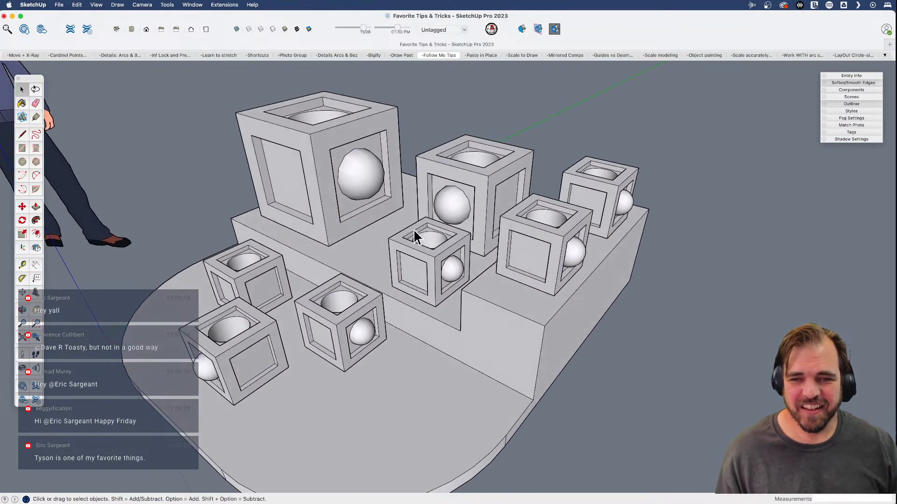
middle_drag(416, 236, 369, 308)
middle_drag(538, 301, 434, 290)
key(m)
key(super+a)
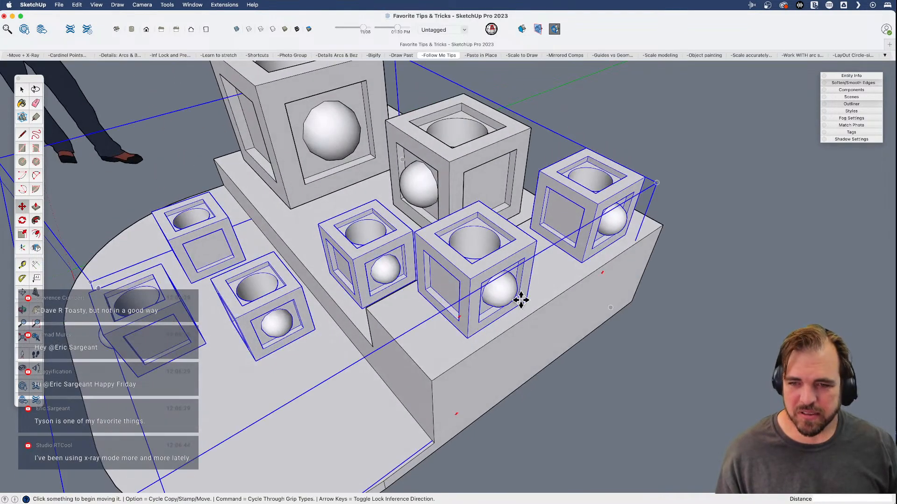
key(space)
double_click(504, 299)
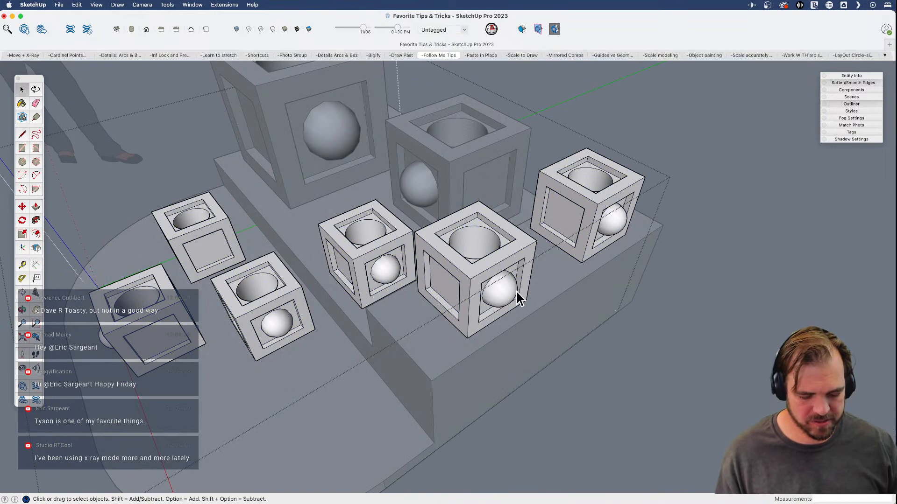
- With the Move tool ready on the front ledge box, display hidden geometry to reveal the spheres' facet edges
key(m)
key(alt+h)
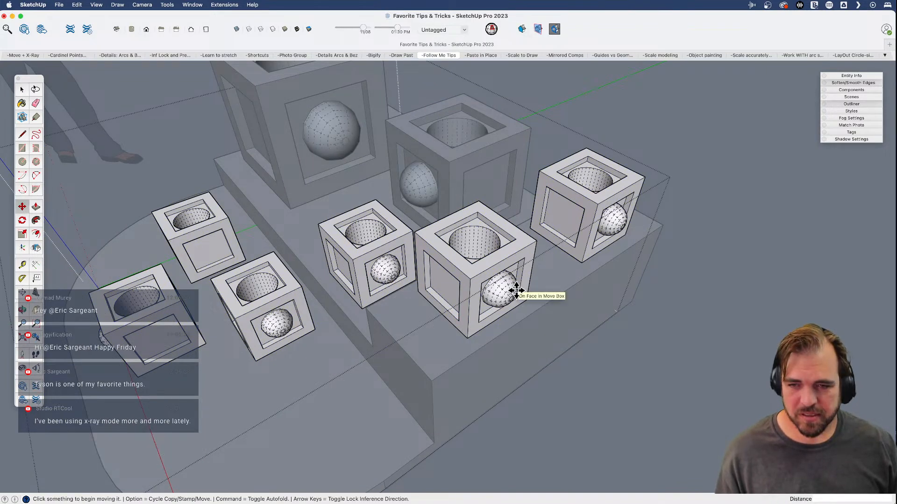
key(alt+h)
scroll(517, 290, up, 5)
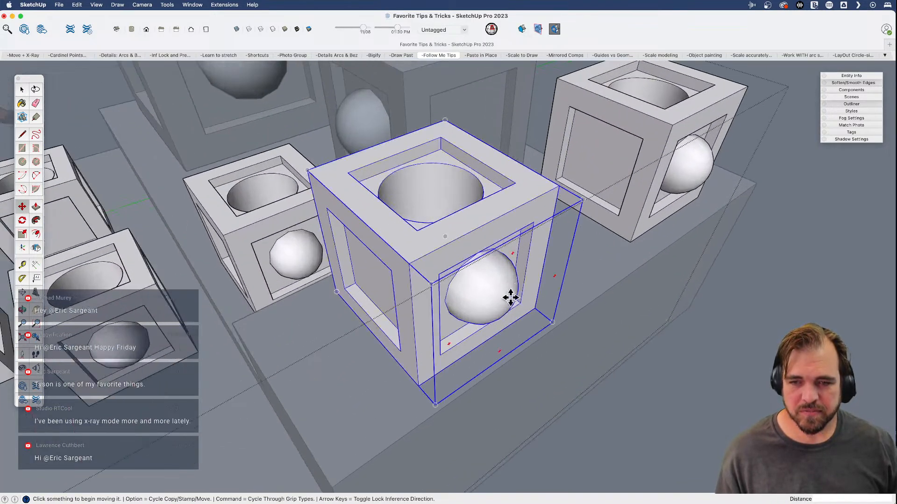
key(alt+h)
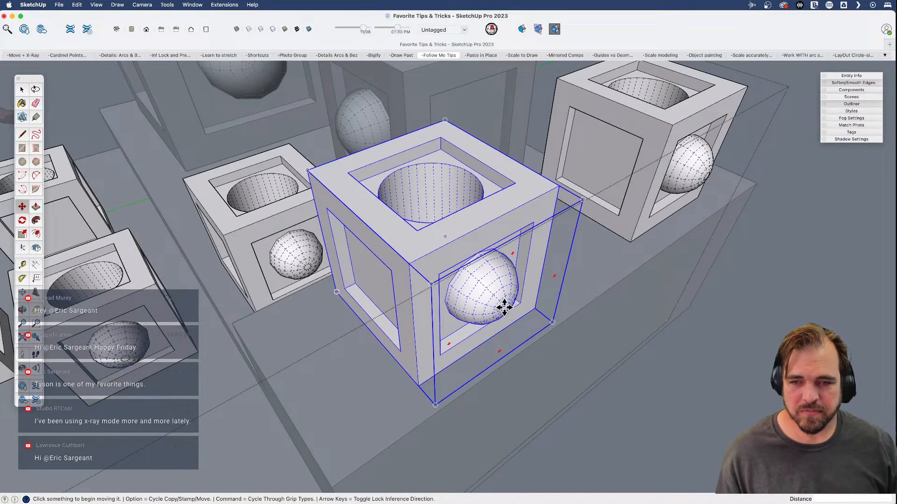
scroll(504, 307, down, 5)
- Try to move the front ledge box by a point on its sphere toward the large box, toggling X-ray during the move
click(510, 310)
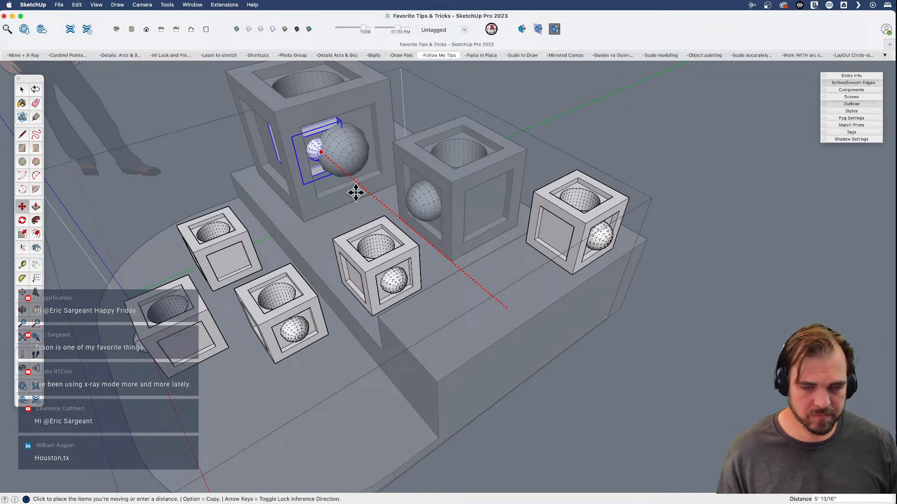
key(x)
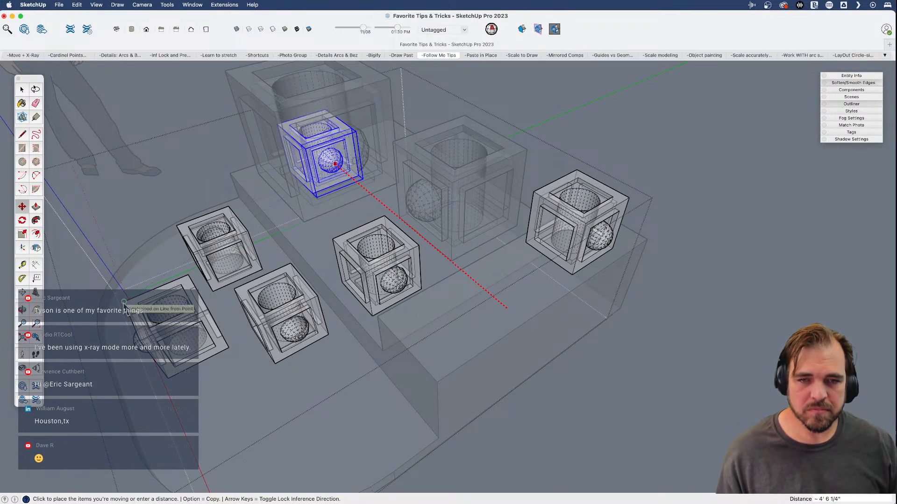
click(278, 312)
key(space)
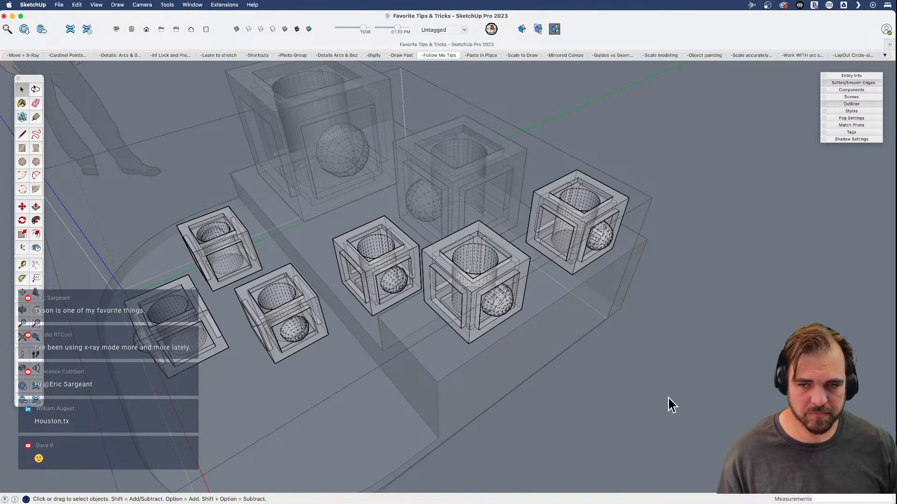
key(x)
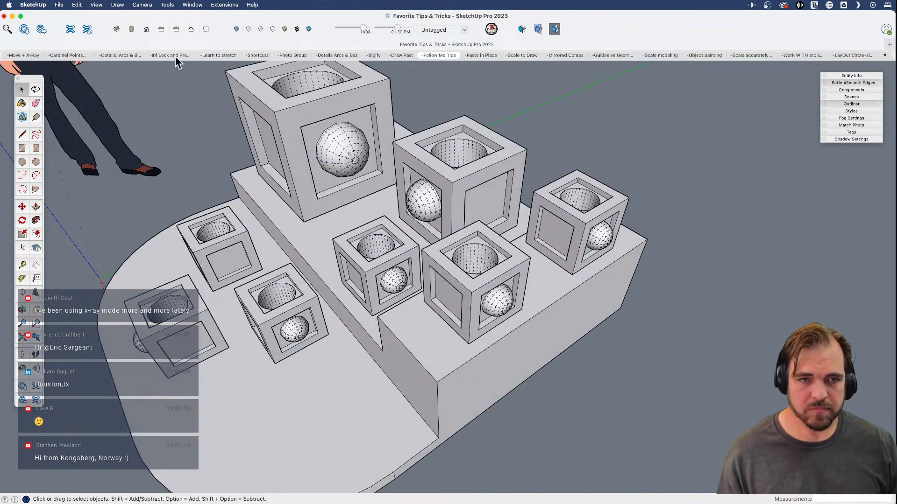
- Switch to the Cardinel Points scene and move the small circle's face about 6 1/8" toward the red axis
click(64, 55)
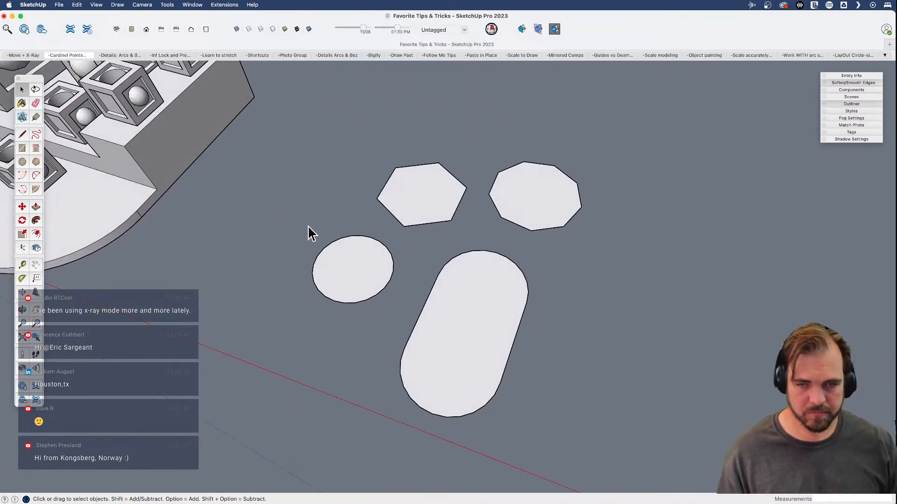
scroll(432, 300, up, 2)
mouse_move(433, 301)
middle_down()
mouse_move(405, 310)
mouse_move(451, 315)
mouse_move(429, 265)
mouse_move(492, 262)
mouse_move(426, 307)
middle_up()
key(m)
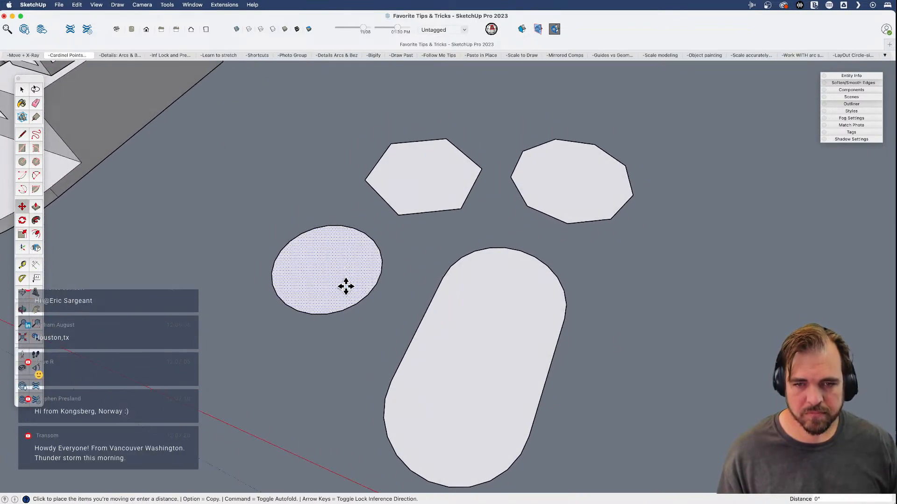
click(346, 286)
click(330, 308)
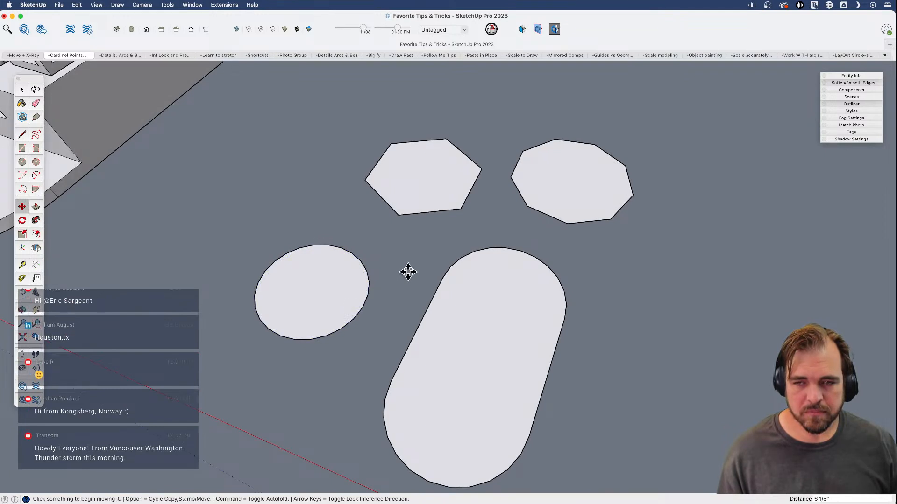
- Move the slot-shaped face a few inches toward the two polygons and clear the selection
key(e)
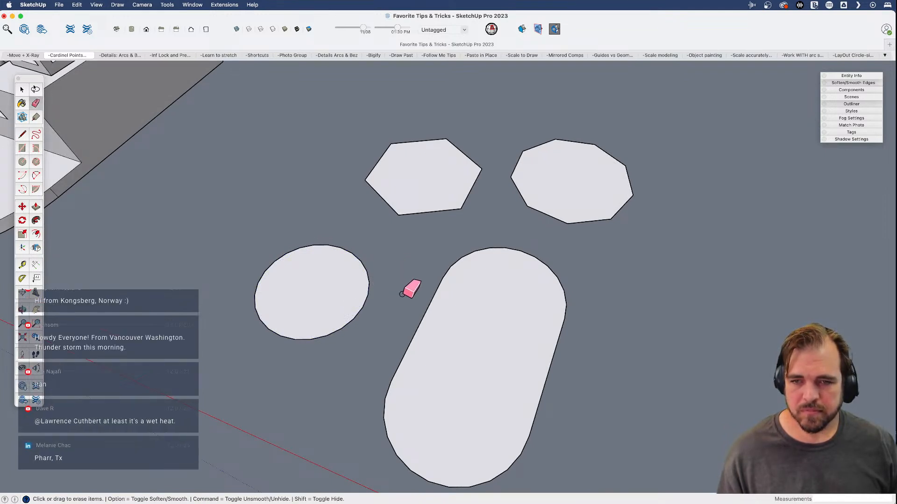
key(space)
click(472, 316)
scroll(471, 317, down, 3)
key(m)
click(484, 328)
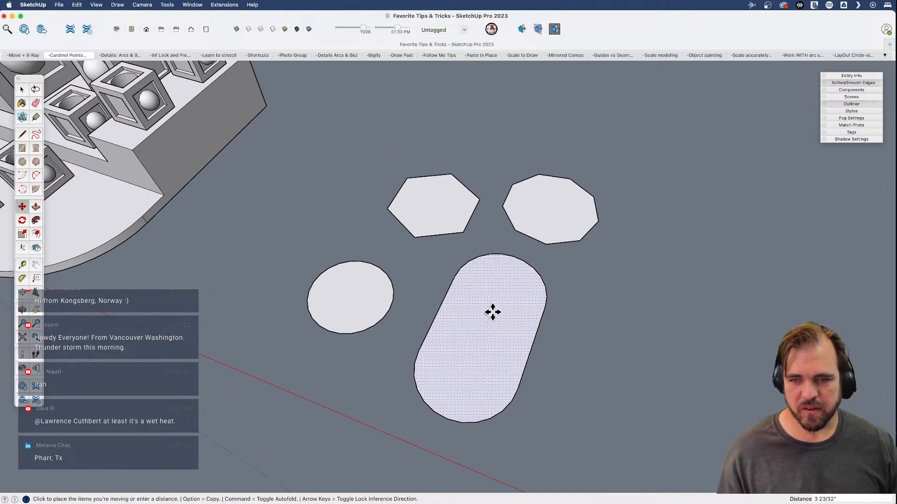
click(492, 306)
key(space)
click(405, 283)
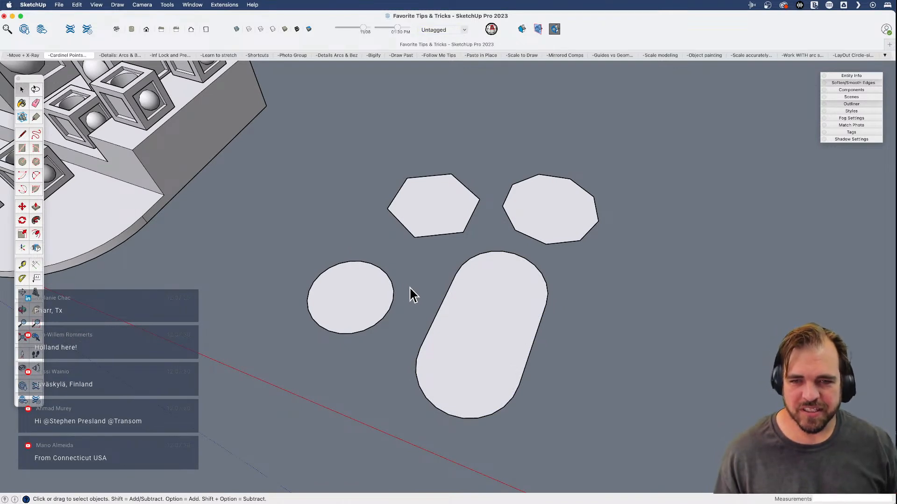
middle_drag(435, 280, 383, 253)
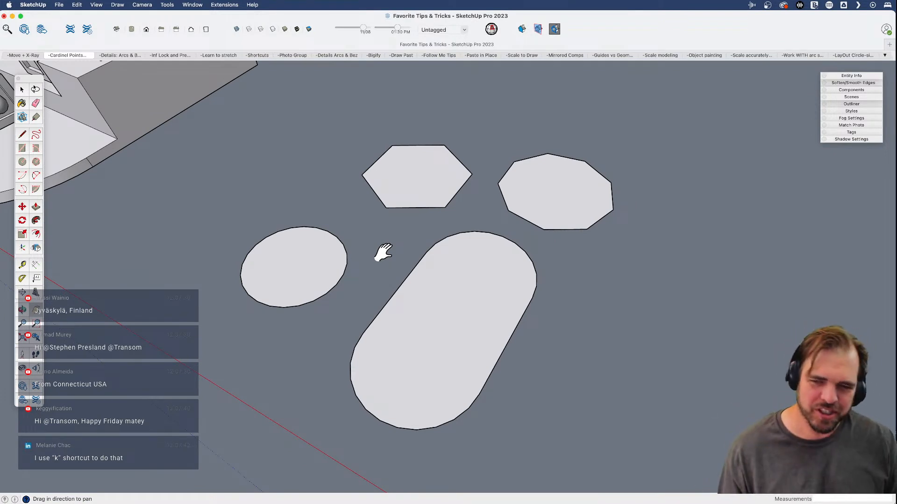
mouse_move(381, 273)
middle_down()
mouse_move(372, 268)
mouse_move(377, 284)
middle_up()
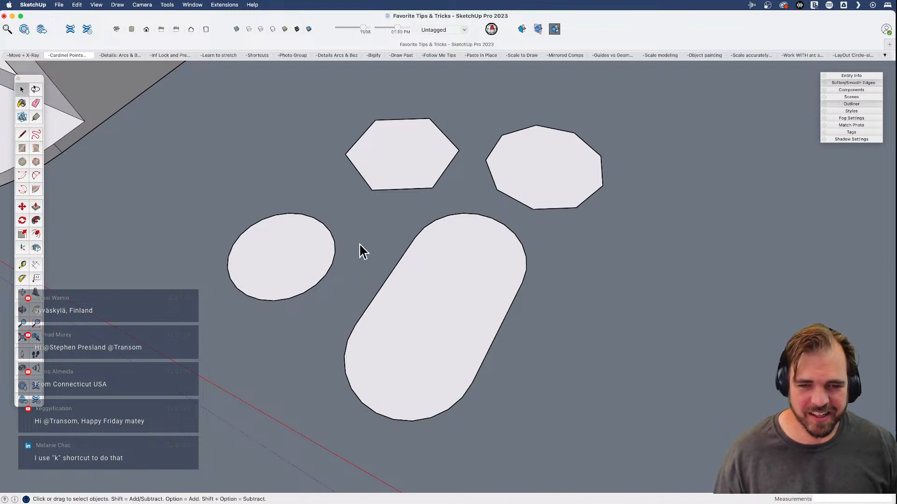
key(m)
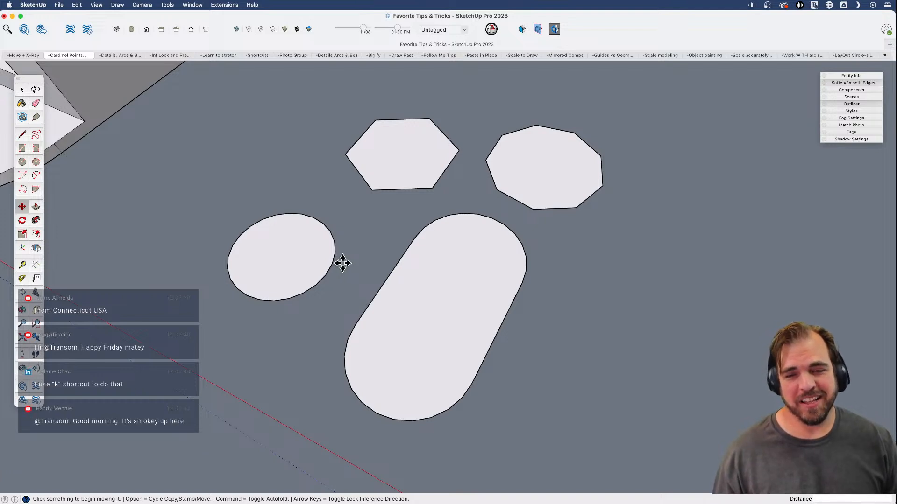
key(space)
click(307, 265)
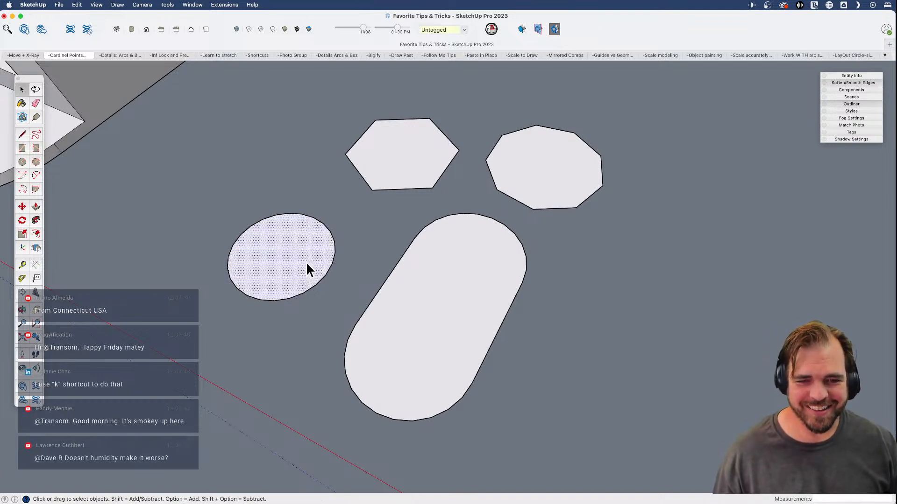
click(368, 235)
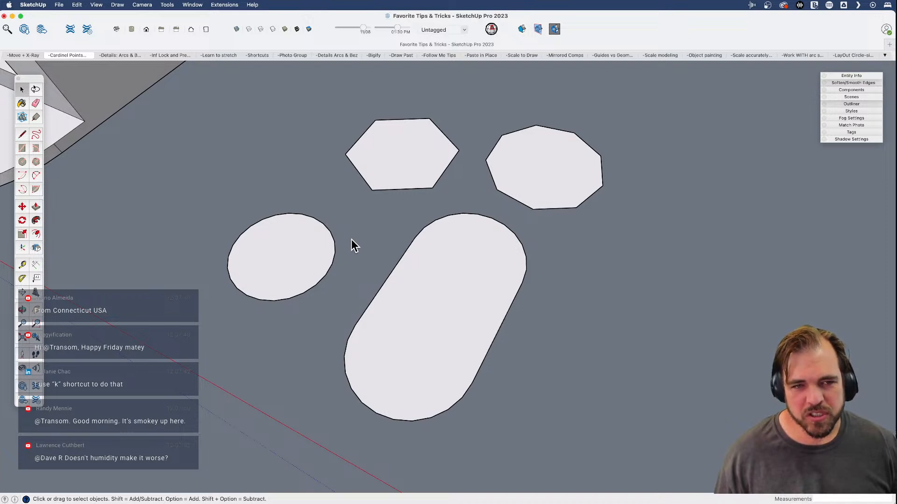
- Draw a 24-sided circle with a radius of about 1' 3 25/32" in the empty area beside the slot shape
scroll(345, 250, down, 2)
shift+middle_drag(345, 250, 268, 234)
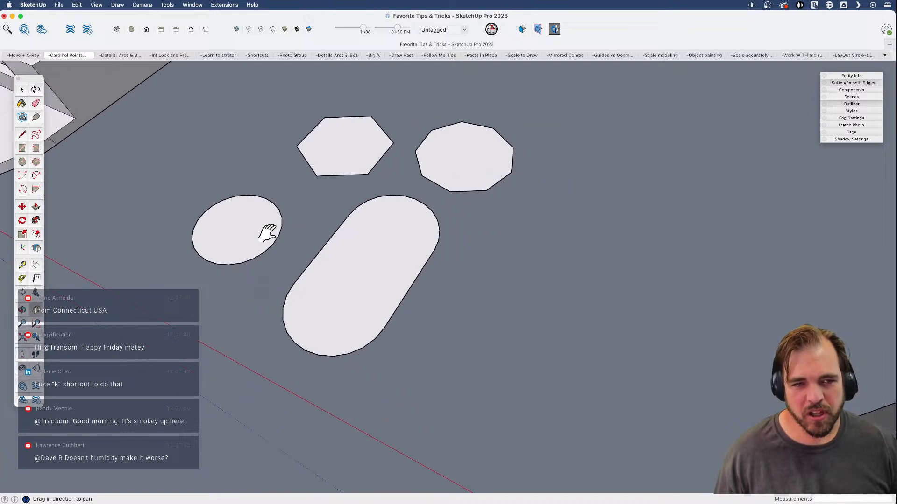
click(23, 162)
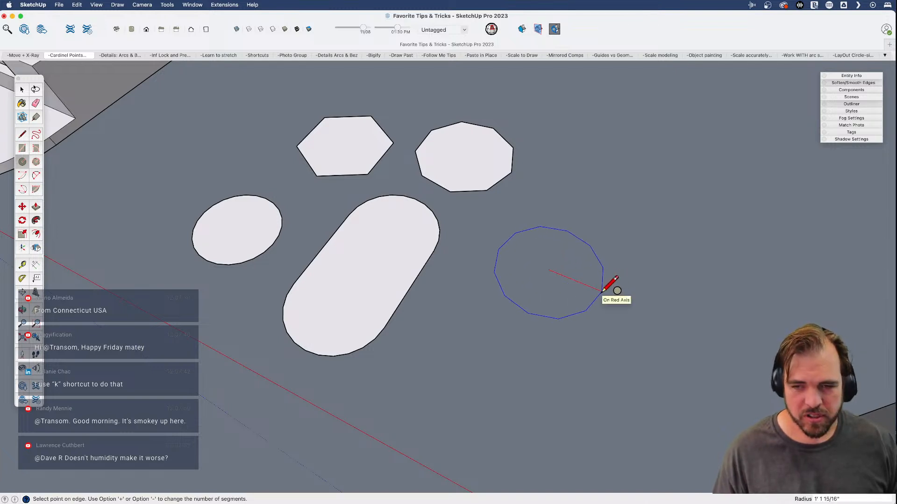
key(space)
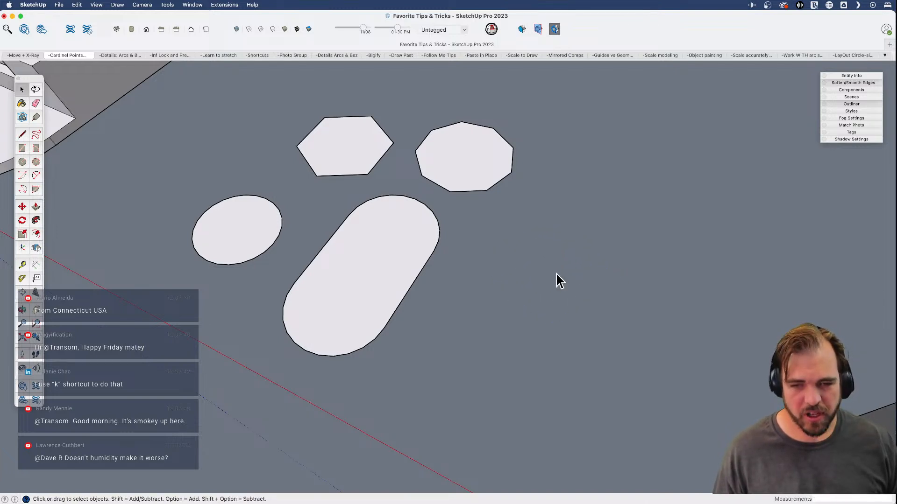
key(c)
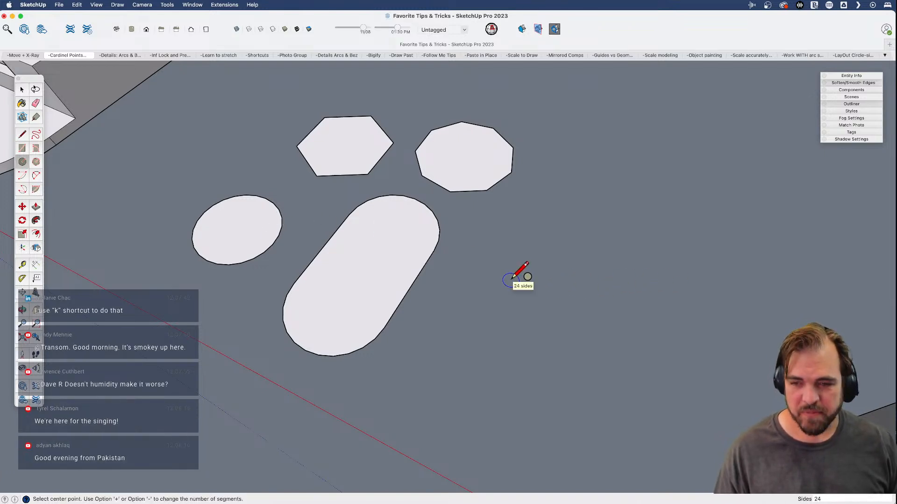
click(511, 280)
click(574, 302)
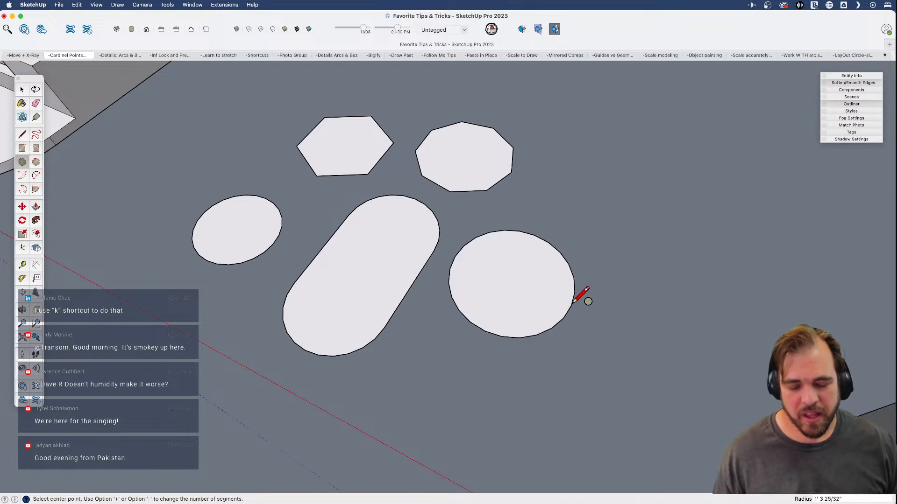
key(space)
- Select the face of the new circle beside the slot shape
scroll(568, 311, up, 2)
middle_drag(566, 310, 502, 347)
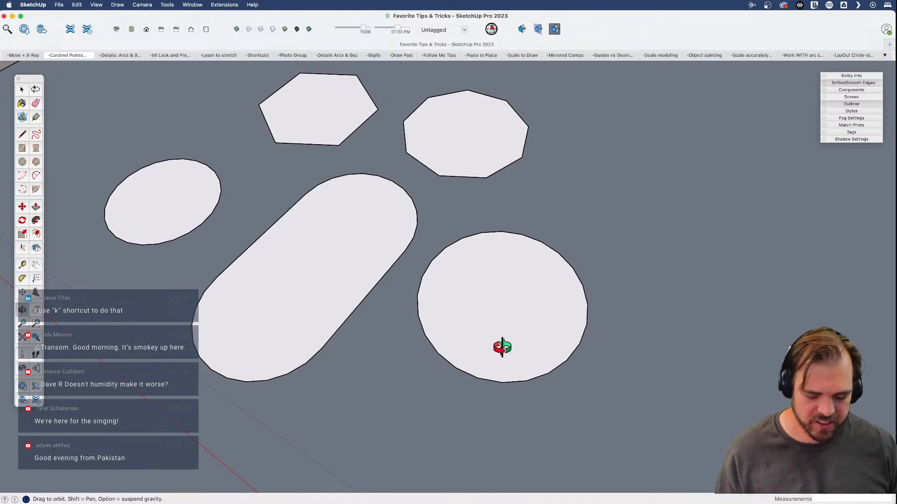
scroll(503, 348, down, 2)
click(525, 346)
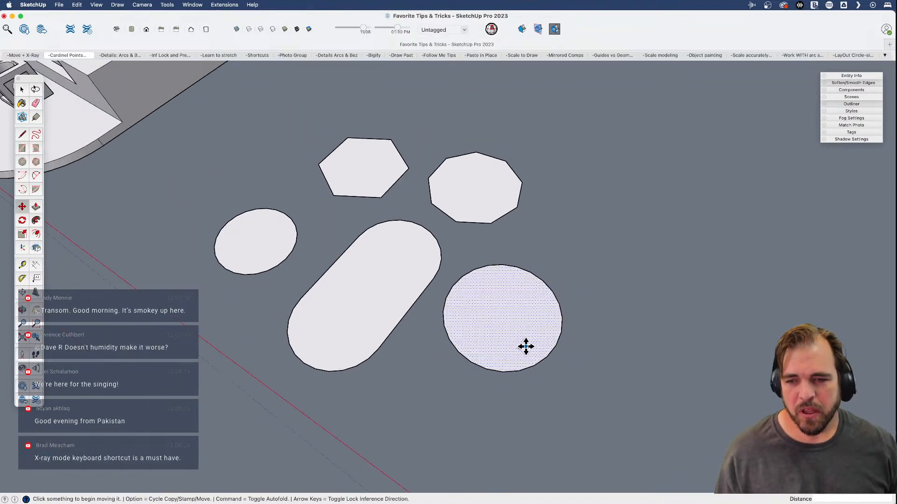
key(s)
key(space)
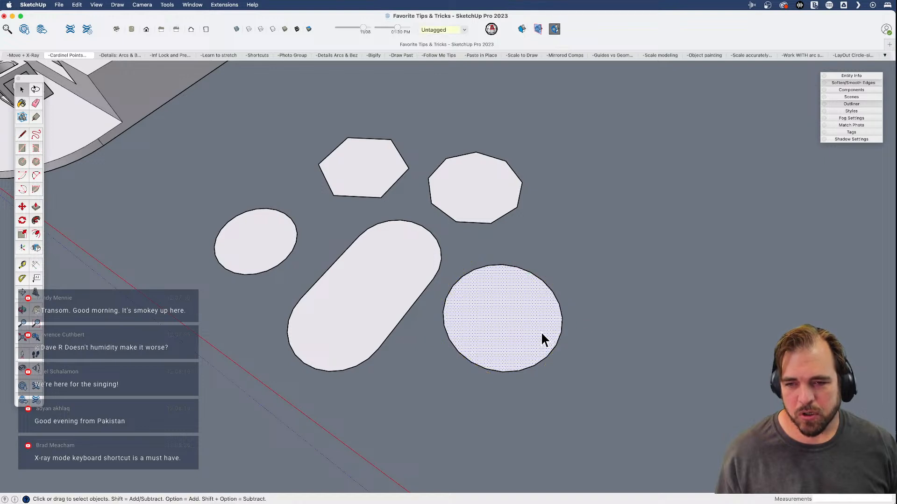
- Clear the selection and enlarge the large circle by about 3 9/32" by moving one of its cardinal points outward
click(593, 333)
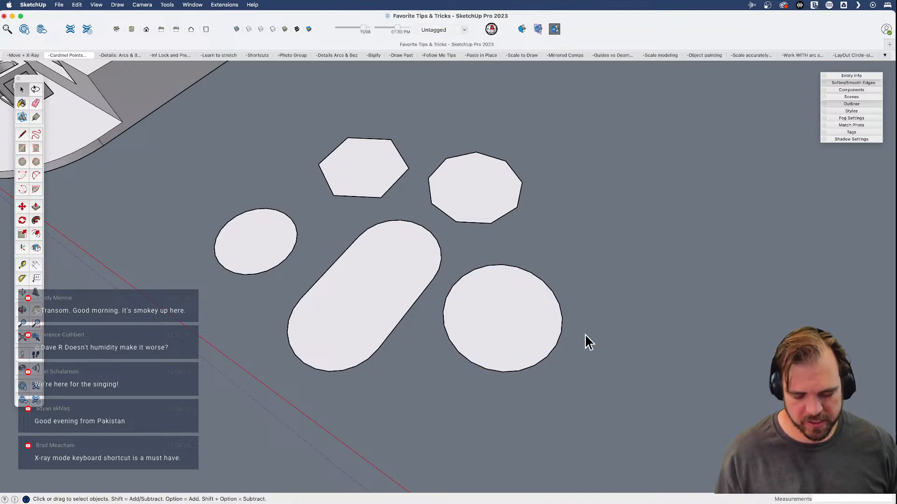
key(m)
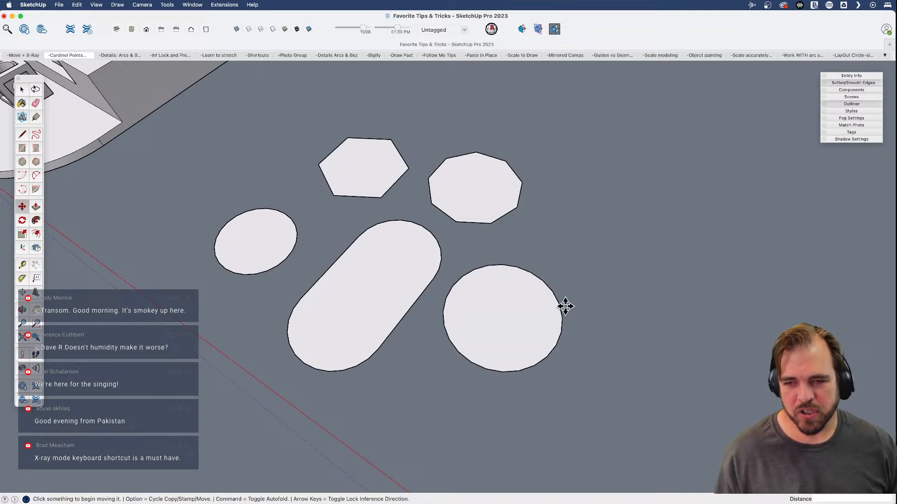
key(space)
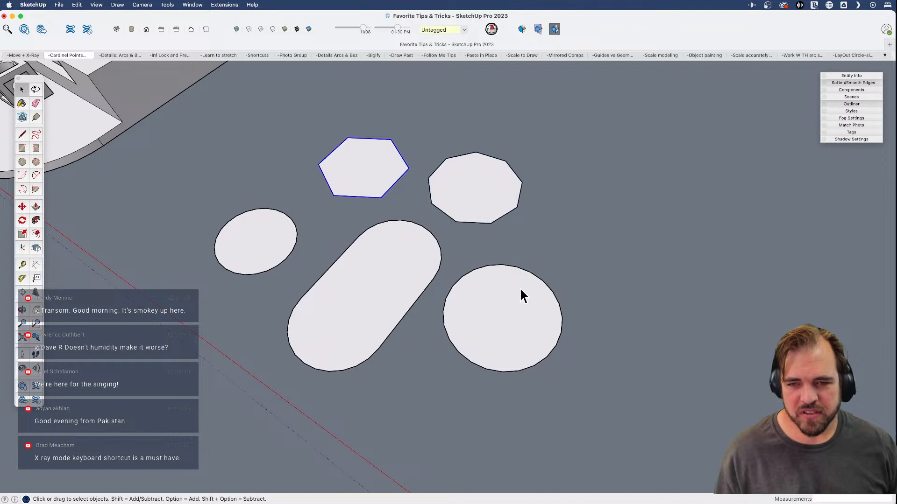
click(430, 159)
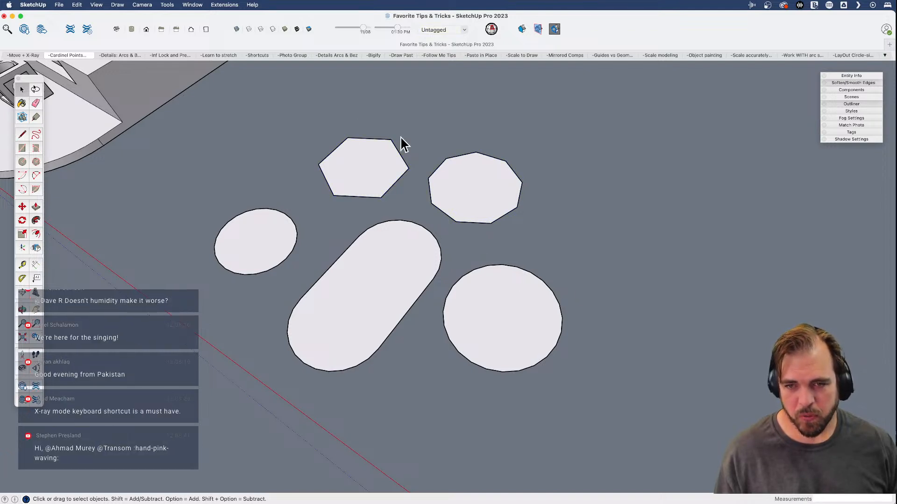
key(m)
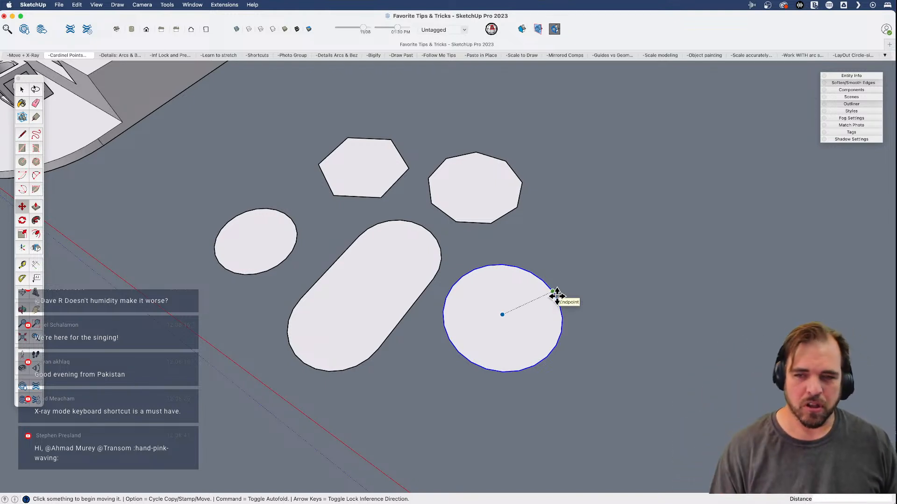
scroll(558, 297, up, 4)
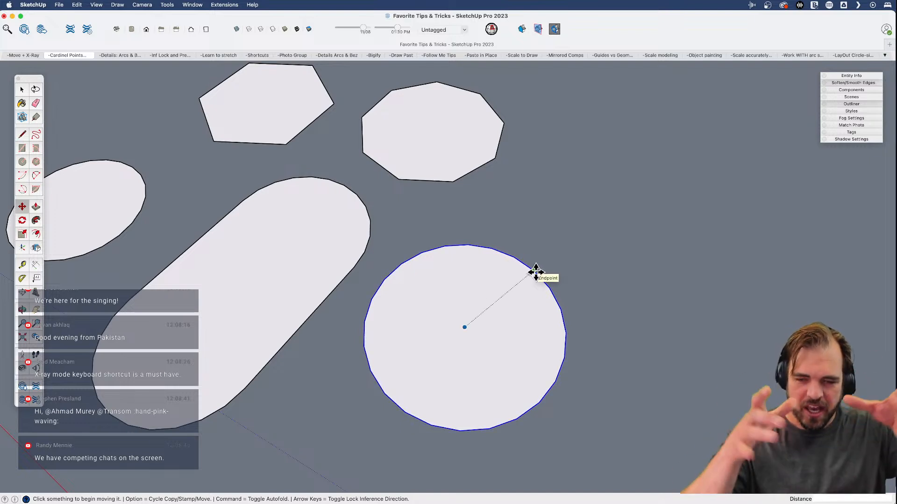
click(514, 255)
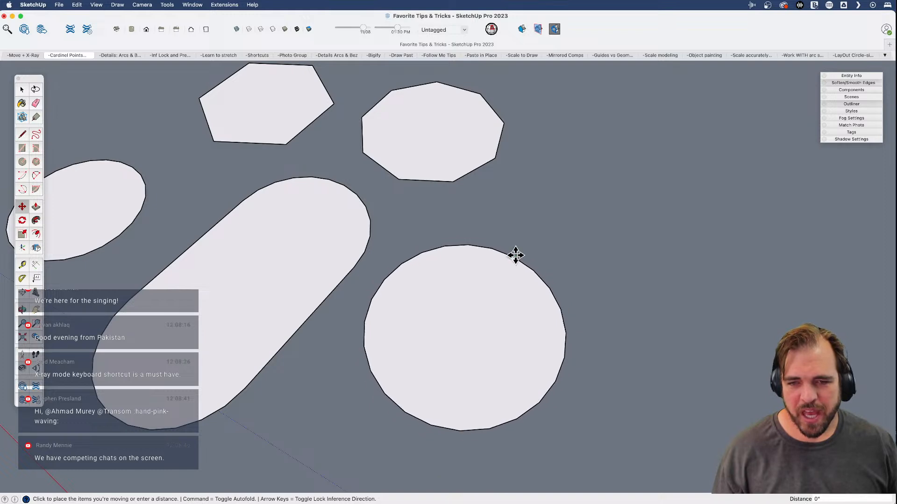
click(523, 244)
- Move the whole large circle about 11 1/4" by grabbing one of its non-cardinal endpoints
scroll(432, 199, down, 4)
scroll(435, 205, up, 3)
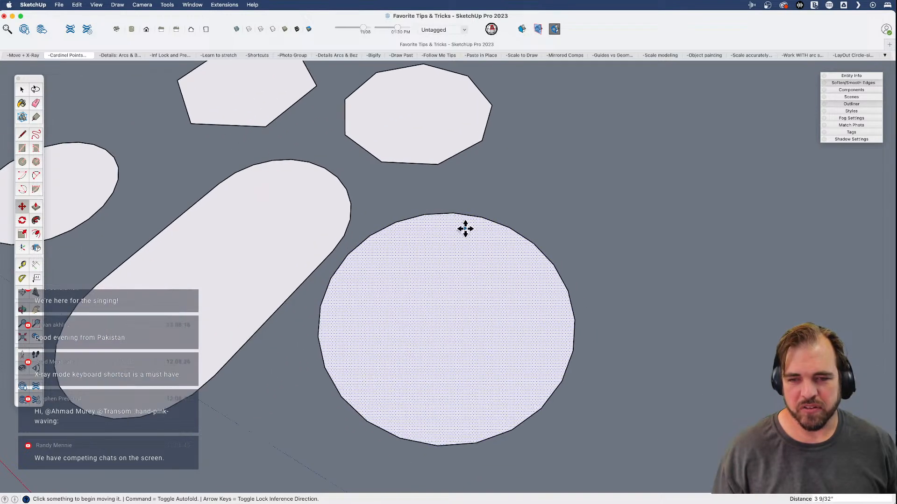
click(565, 285)
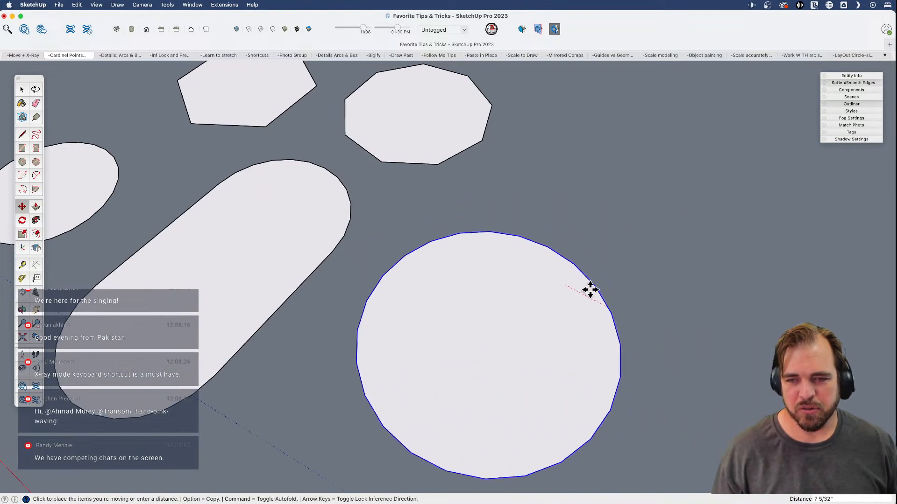
click(615, 249)
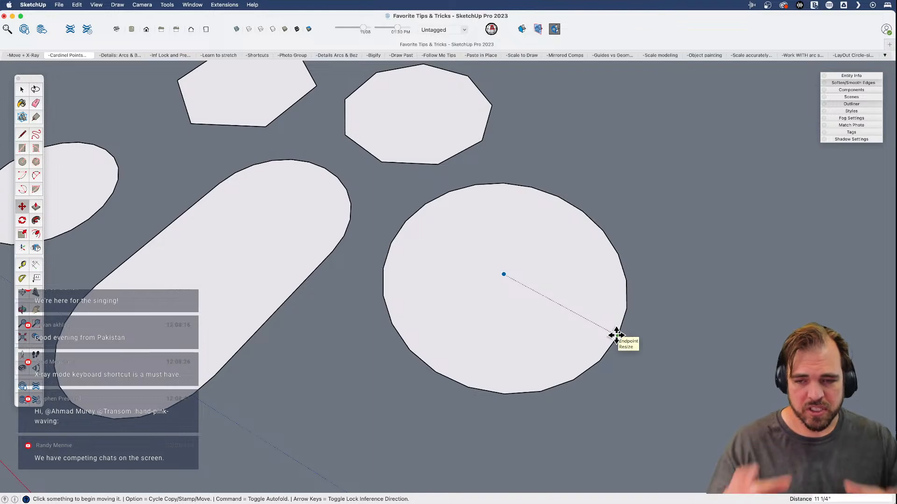
- Resize the large circle from its cardinal points, shrinking it about 4 9/32" and then enlarging it about 7 5/8"
click(617, 336)
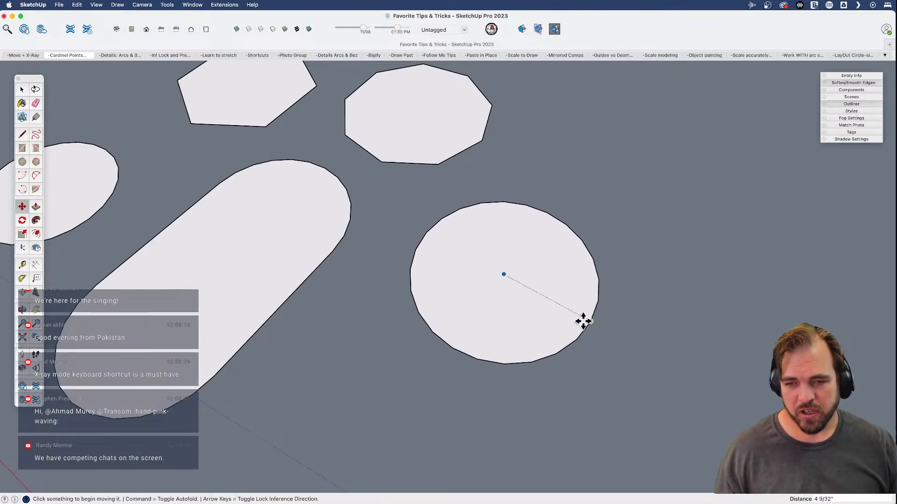
click(453, 347)
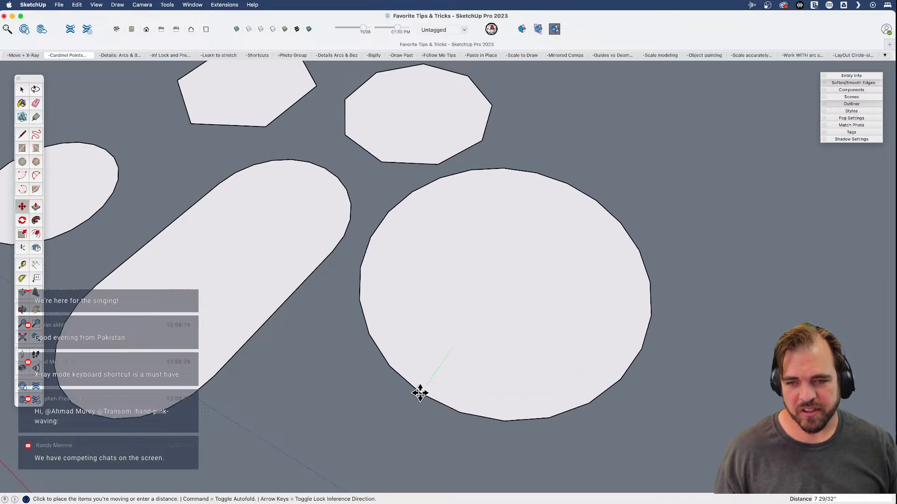
click(421, 391)
- Flatten the slot's end arc nearest the red axis by moving its midpoint inward about 6"
scroll(484, 338, down, 3)
scroll(233, 384, up, 5)
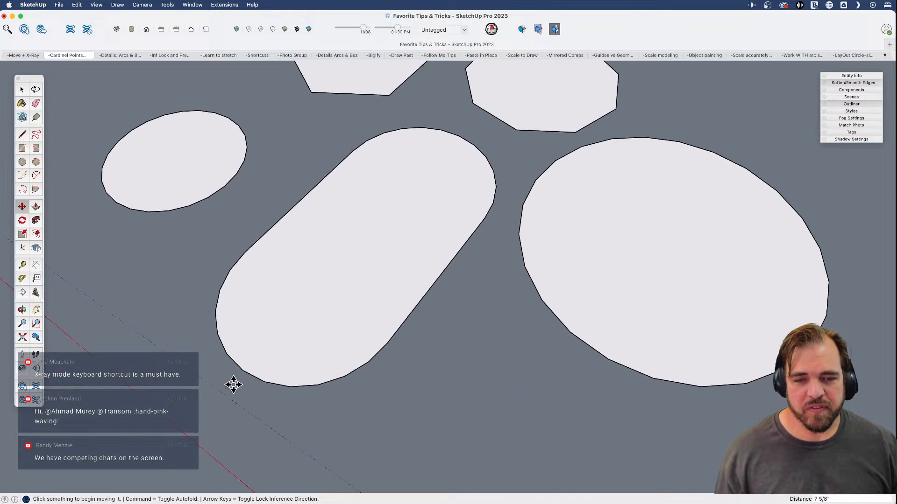
click(244, 369)
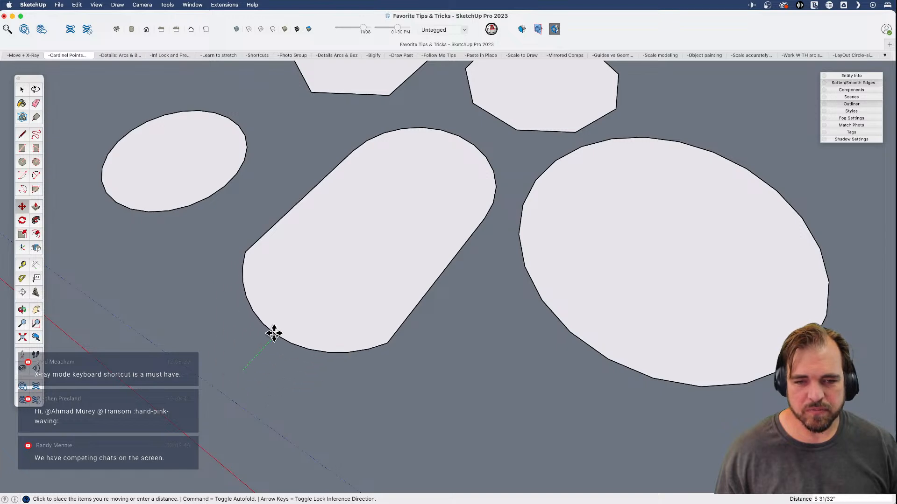
click(274, 335)
scroll(482, 333, down, 3)
- Move the nine-sided polygon slightly toward the hexagon by one vertex, then enlarge it about 3/4" from a cardinal vertex
middle_drag(483, 333, 507, 457)
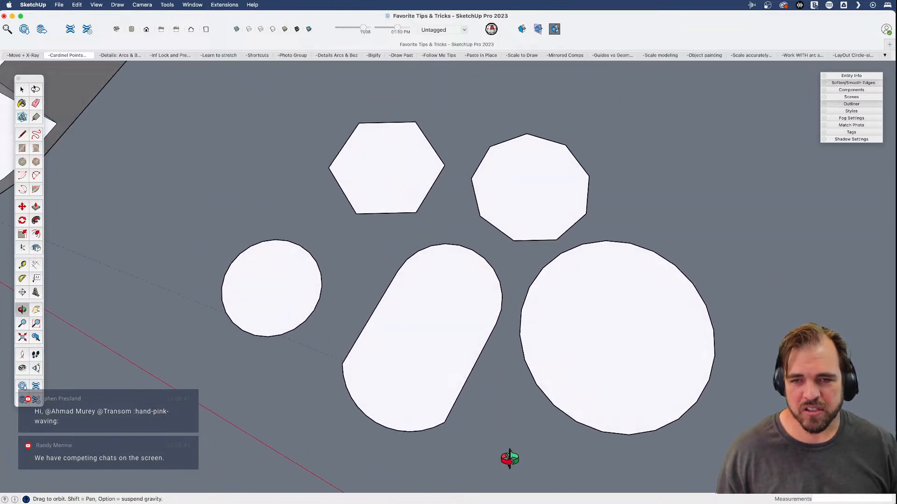
scroll(466, 351, down, 2)
scroll(497, 175, up, 5)
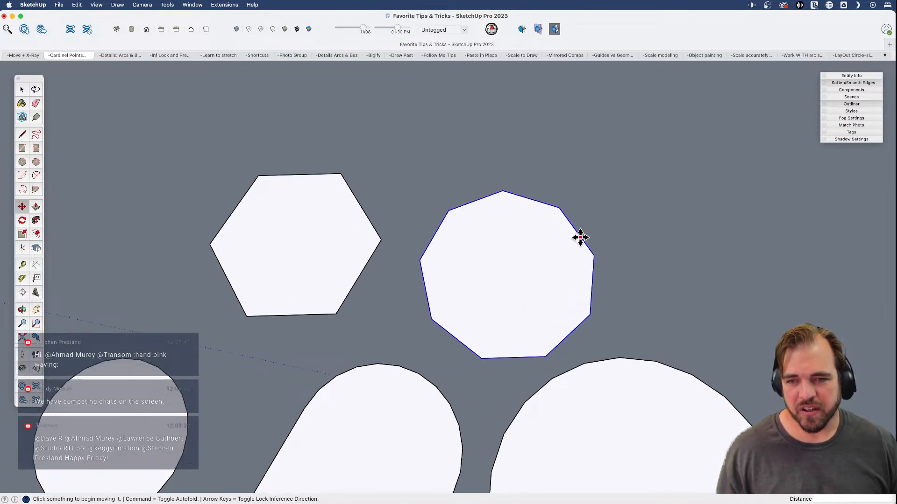
click(593, 256)
click(579, 248)
click(573, 307)
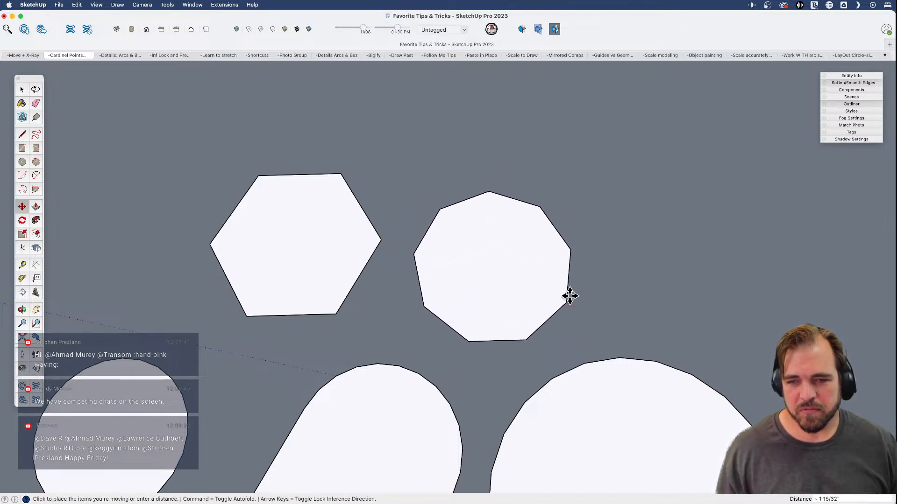
click(580, 304)
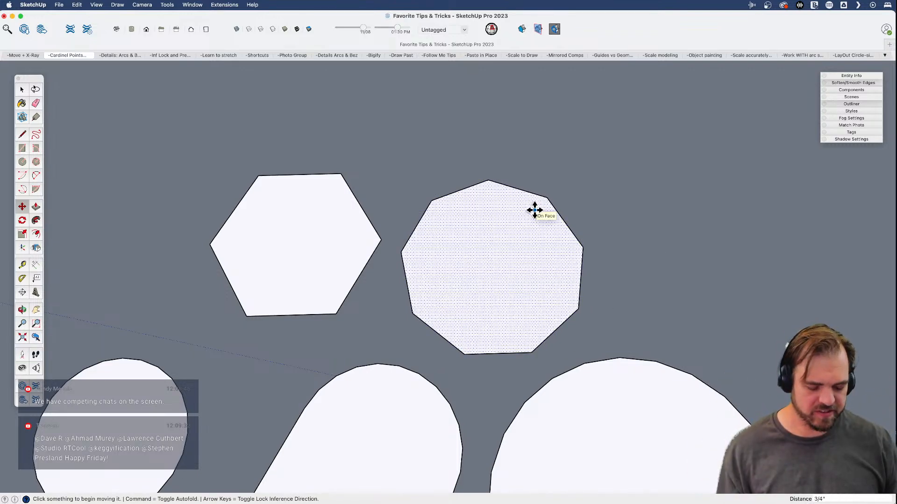
- Push/Pull the faces of the small circle, hexagon, slot and large circle upward into solids, leaving the nine-sided polygon flat
scroll(450, 281, down, 3)
scroll(386, 332, up, 1)
shift+middle_drag(387, 333, 395, 250)
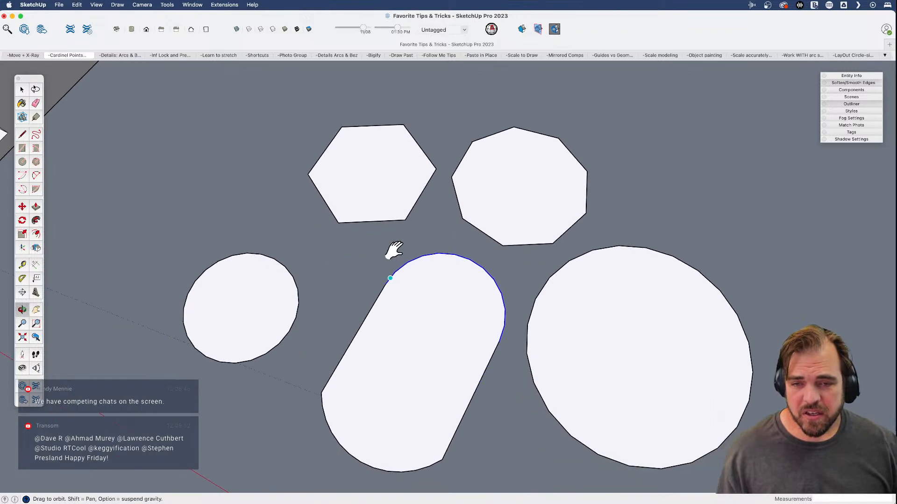
scroll(391, 134, down, 2)
middle_drag(390, 134, 372, 294)
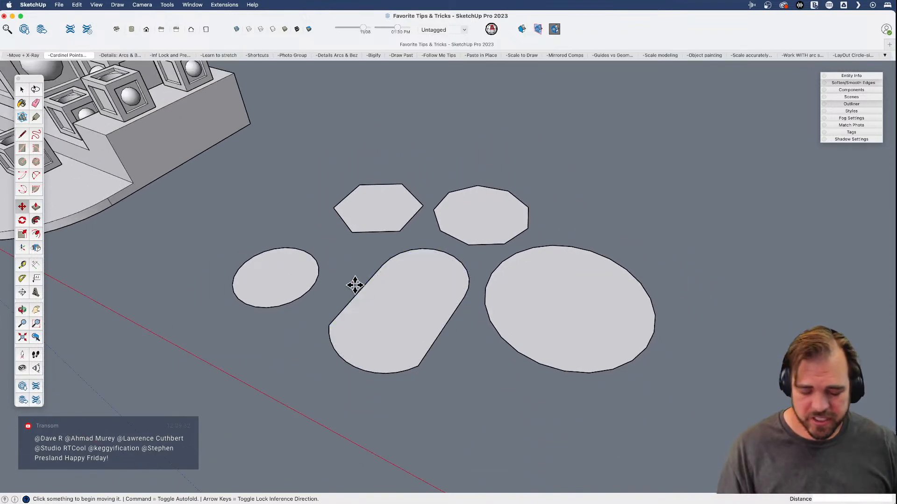
key(p)
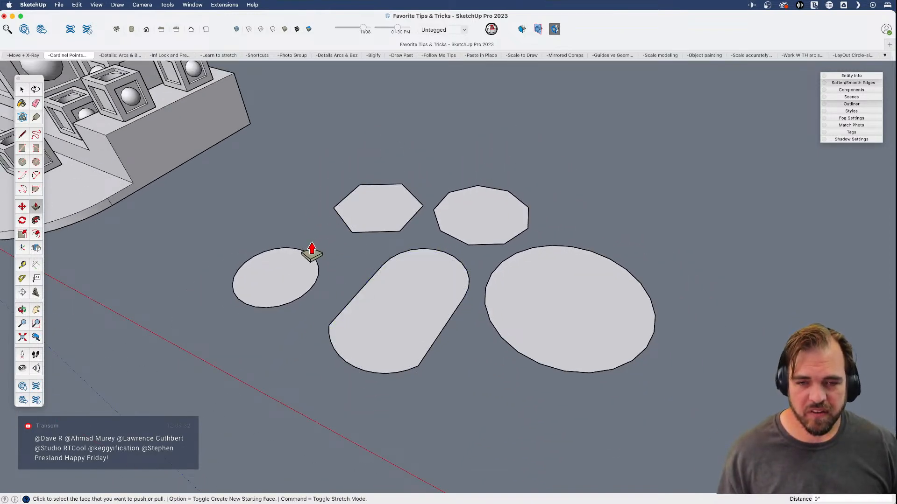
double_click(286, 280)
double_click(387, 216)
click(420, 314)
click(406, 268)
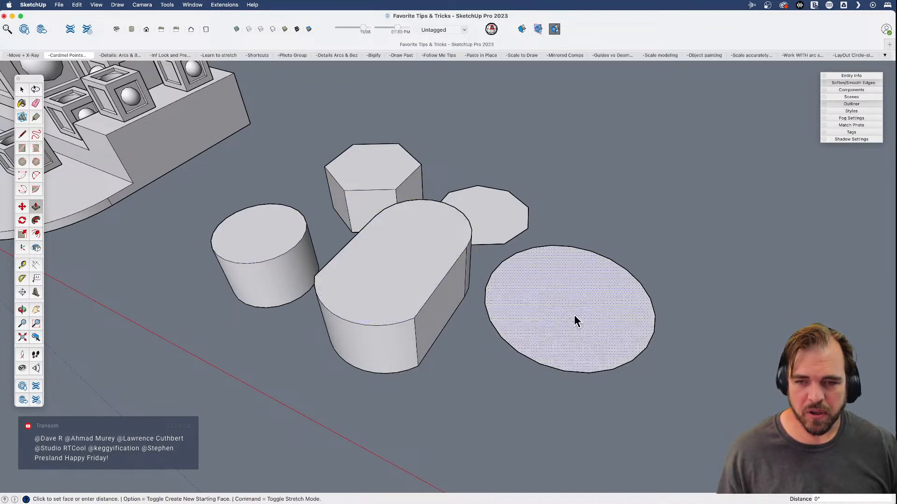
click(575, 317)
click(580, 245)
middle_drag(476, 359, 260, 200)
key(space)
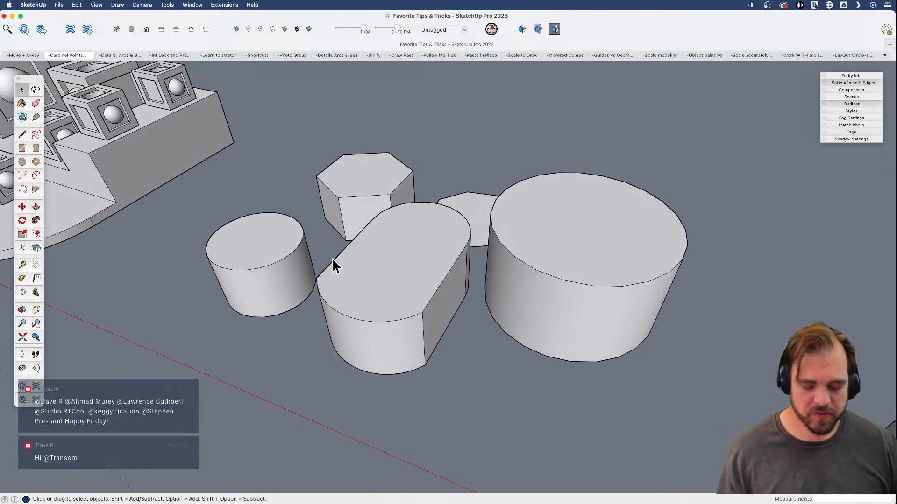
middle_drag(501, 262, 420, 364)
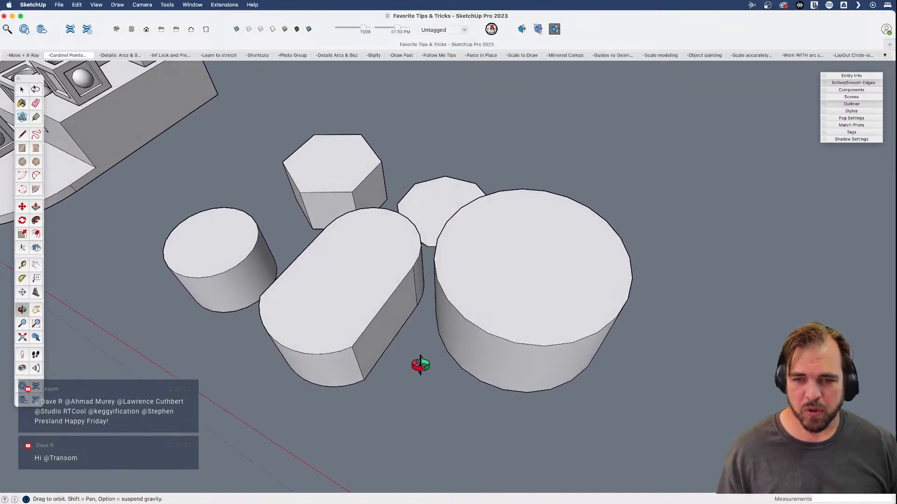
key(m)
key(space)
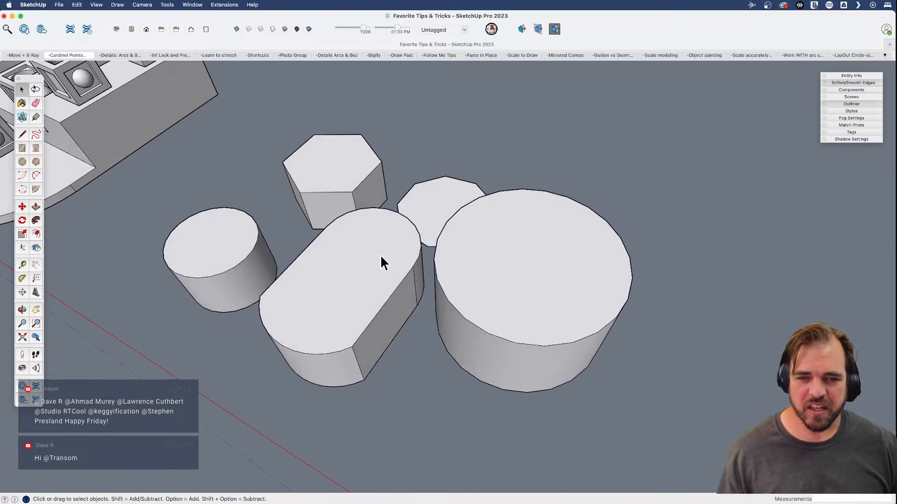
double_click(227, 246)
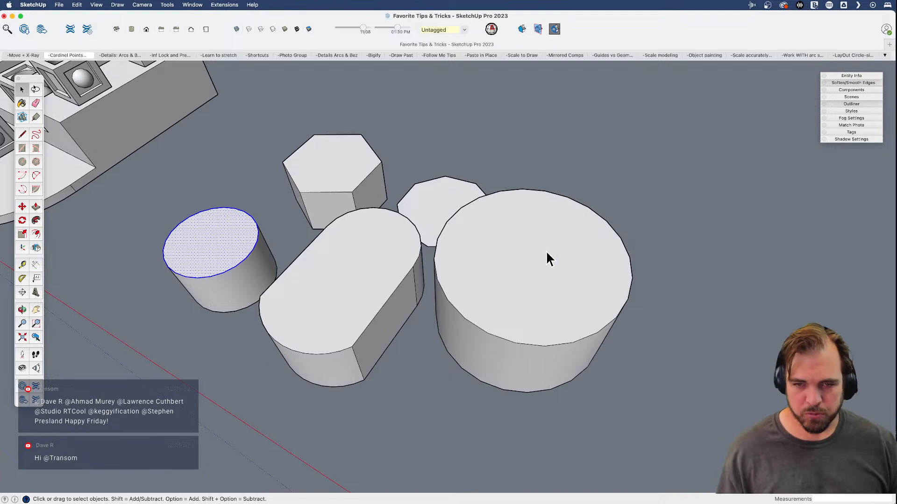
key(m)
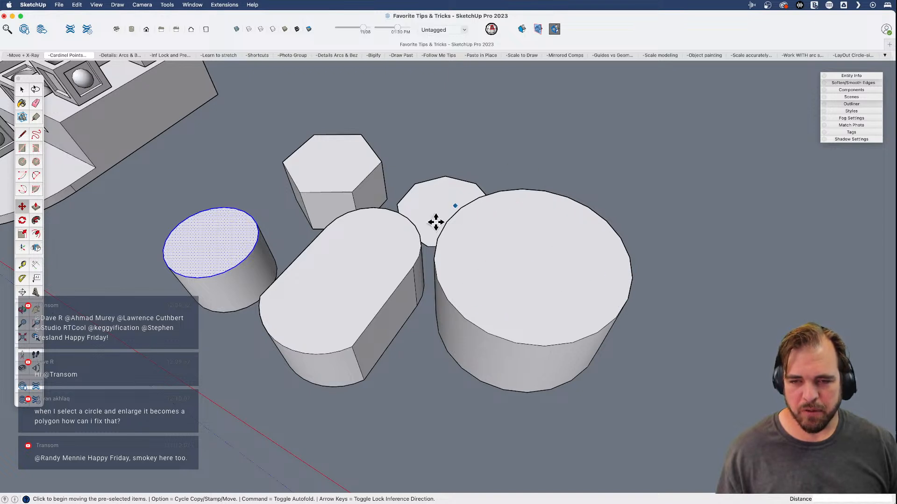
key(space)
click(544, 173)
- Taper the large cylinder into a truncated cone by moving a cardinal point of its top circle inward
key(m)
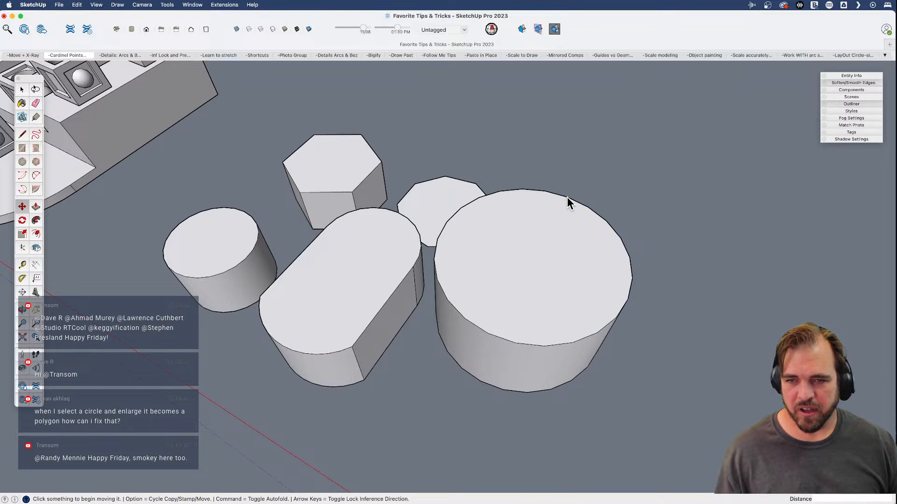
click(566, 198)
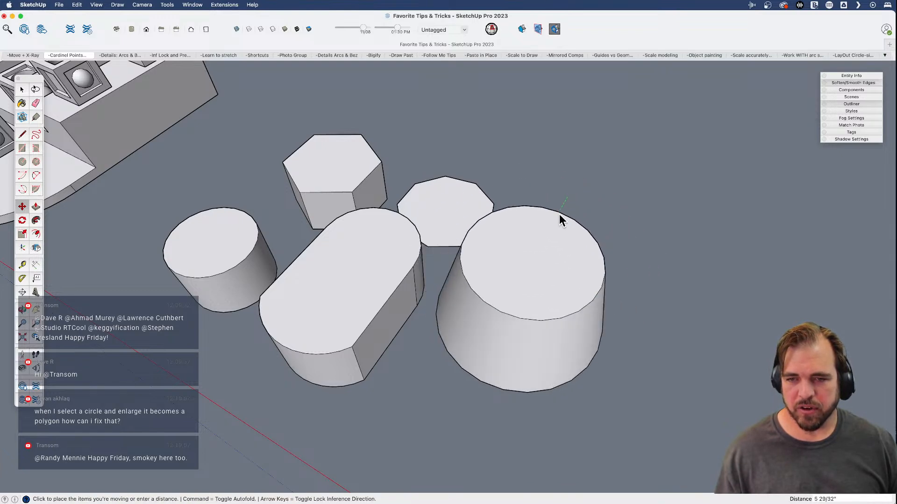
click(550, 231)
middle_drag(466, 352, 456, 282)
key(space)
scroll(332, 345, up, 3)
- Clear the selection and extend the slot solid's rounded end outward by moving the central line of its curved side face
key(m)
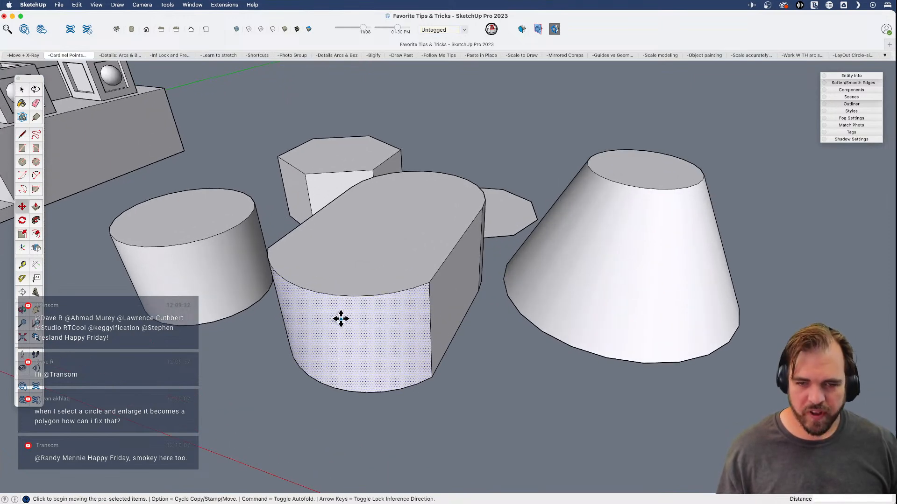
key(space)
click(444, 414)
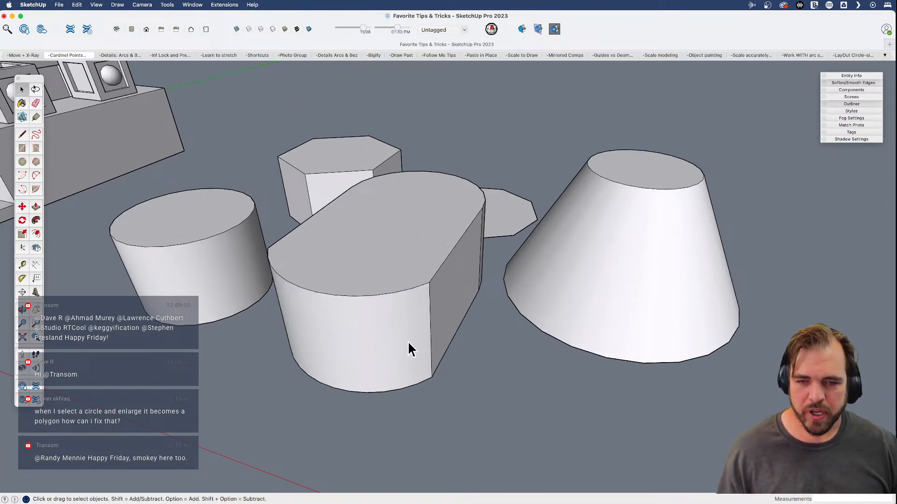
key(m)
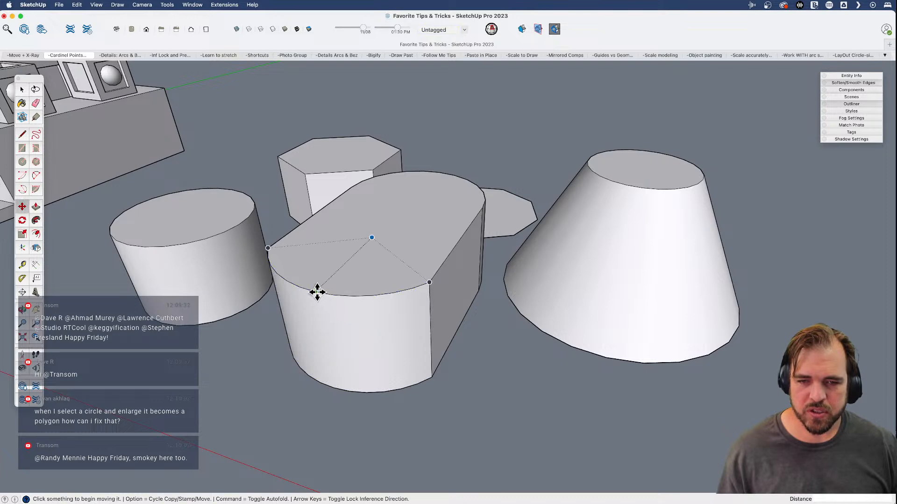
click(324, 336)
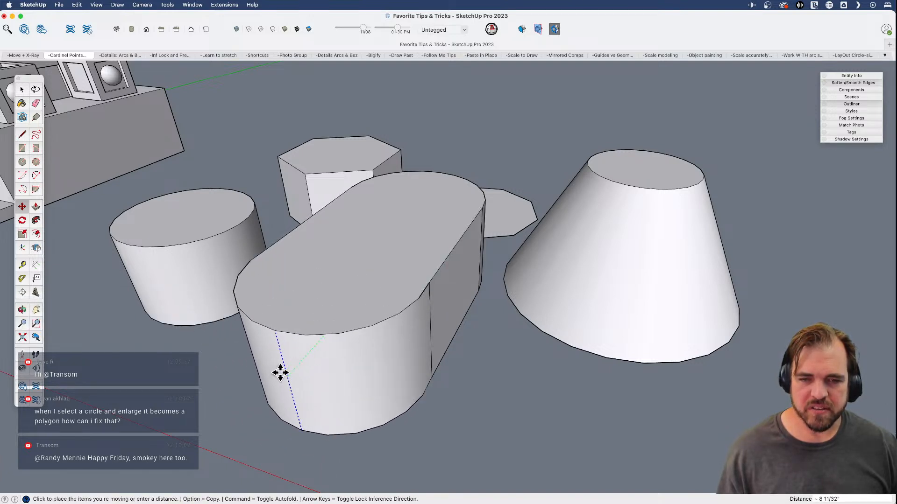
click(304, 347)
middle_drag(396, 327, 495, 380)
scroll(464, 387, down, 3)
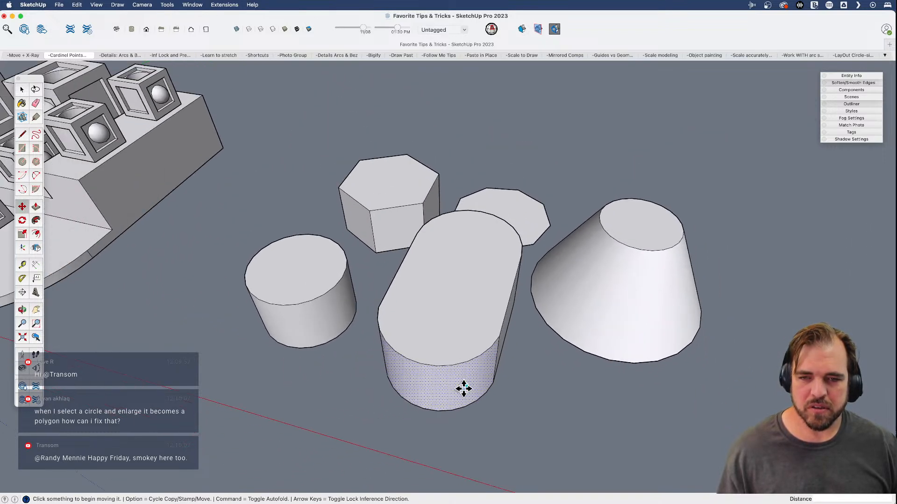
middle_drag(370, 285, 359, 381)
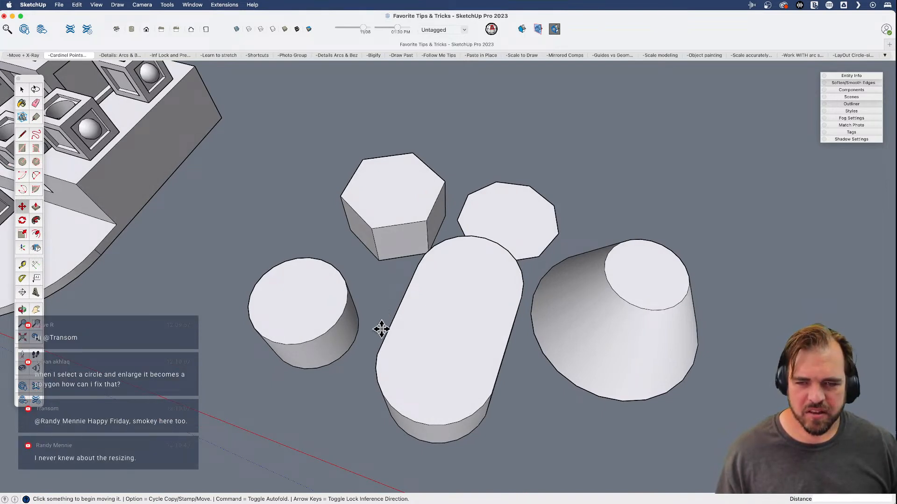
- Raise the hexagonal prism's top outline about 5 27/32", and shrink it inward from a corner to taper the solid
middle_drag(452, 330, 364, 370)
key(m)
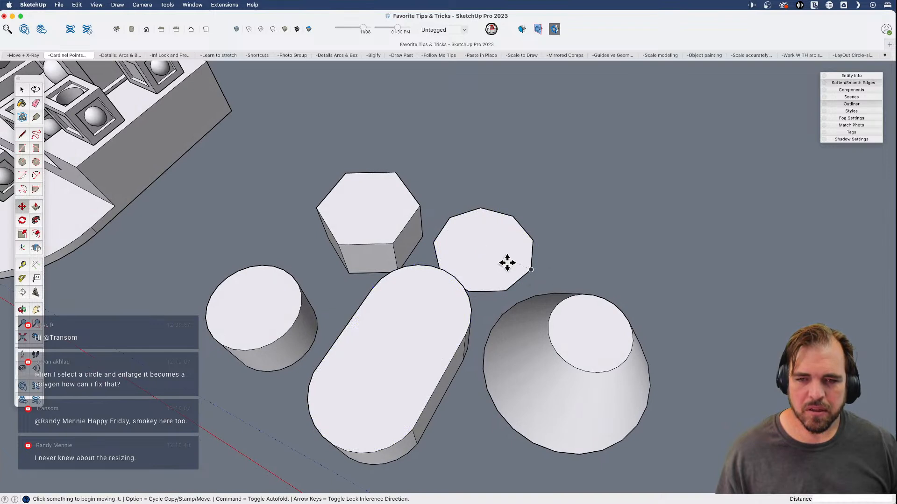
click(339, 242)
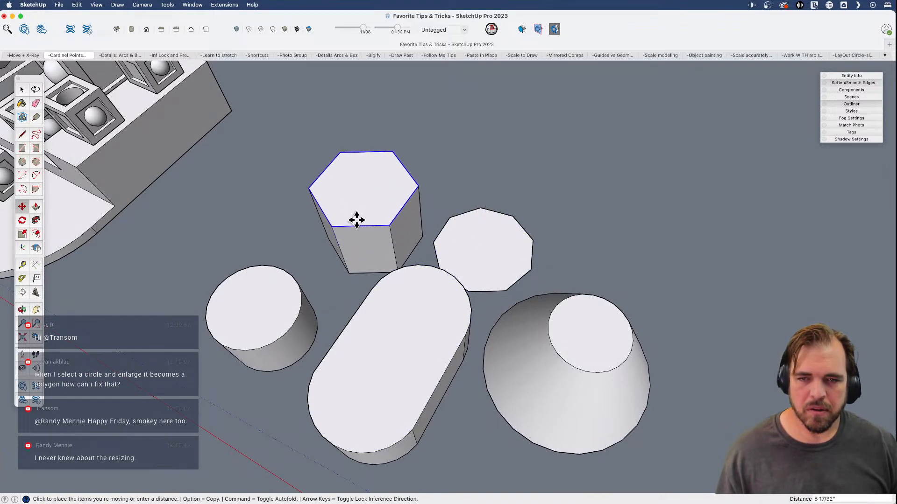
click(356, 230)
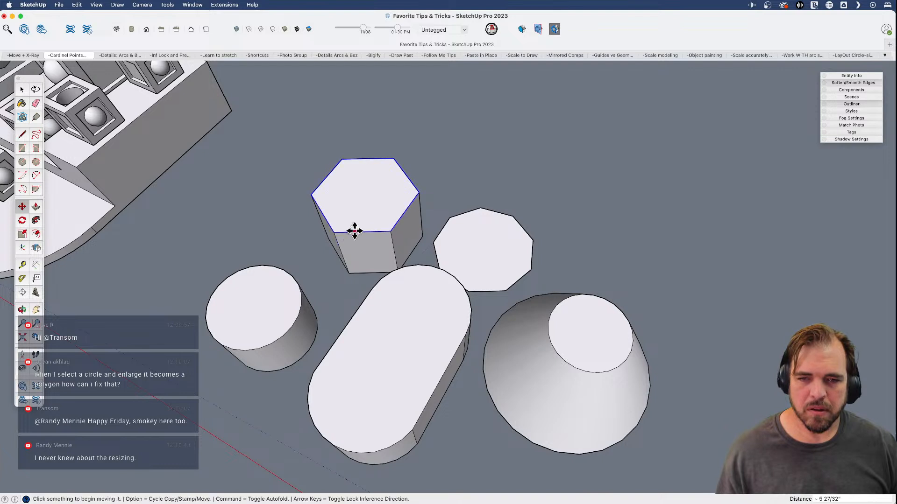
click(392, 230)
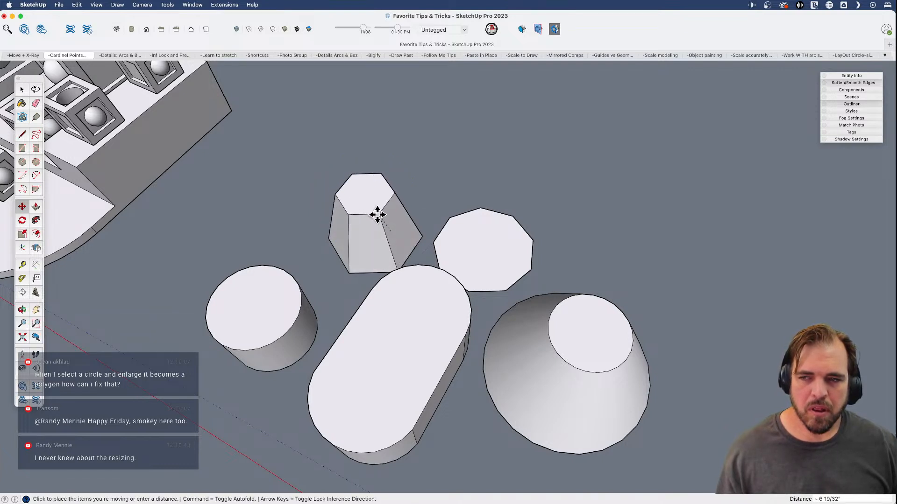
click(375, 207)
- Draw a small 24-sided circle on the ground in the empty area beyond the group of solids
shift+middle_drag(530, 280, 494, 269)
scroll(446, 316, down, 3)
shift+middle_drag(428, 336, 404, 321)
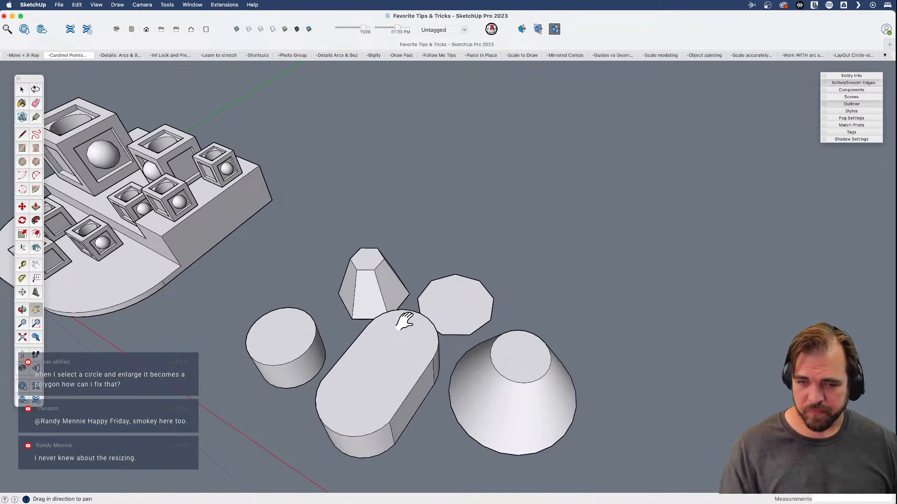
middle_drag(399, 266, 357, 368)
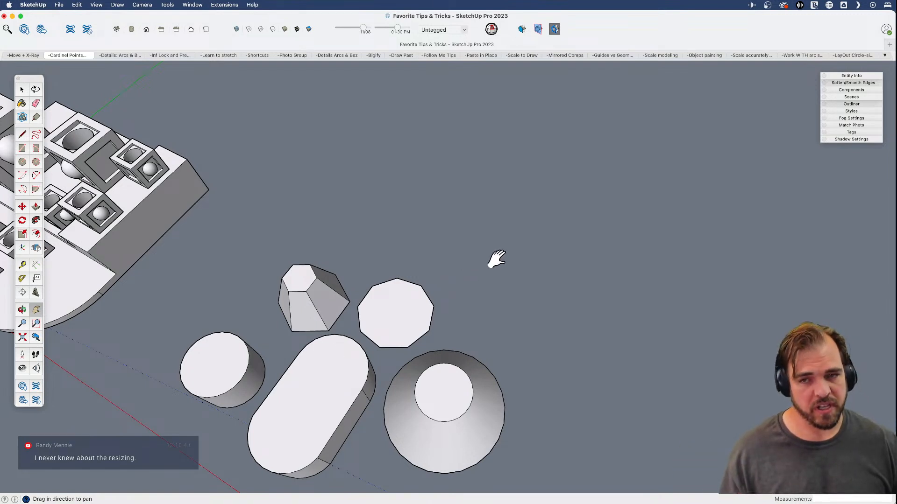
key(c)
scroll(474, 183, down, 5)
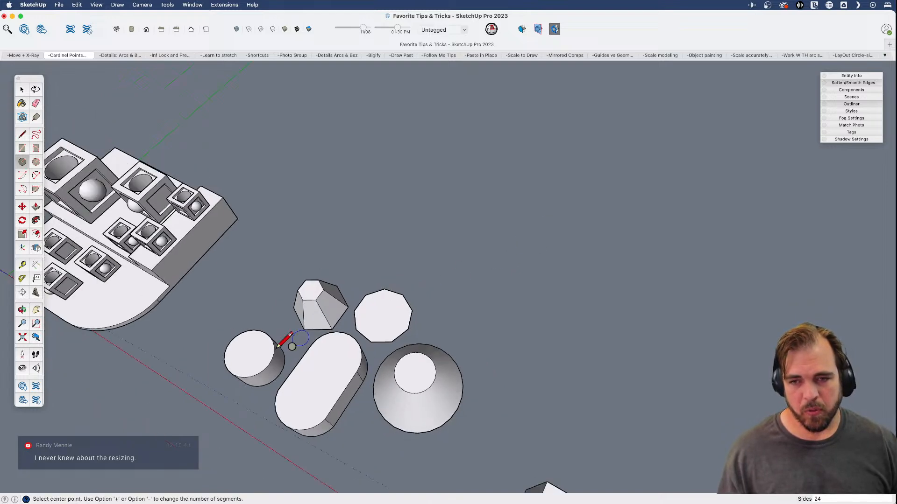
click(473, 184)
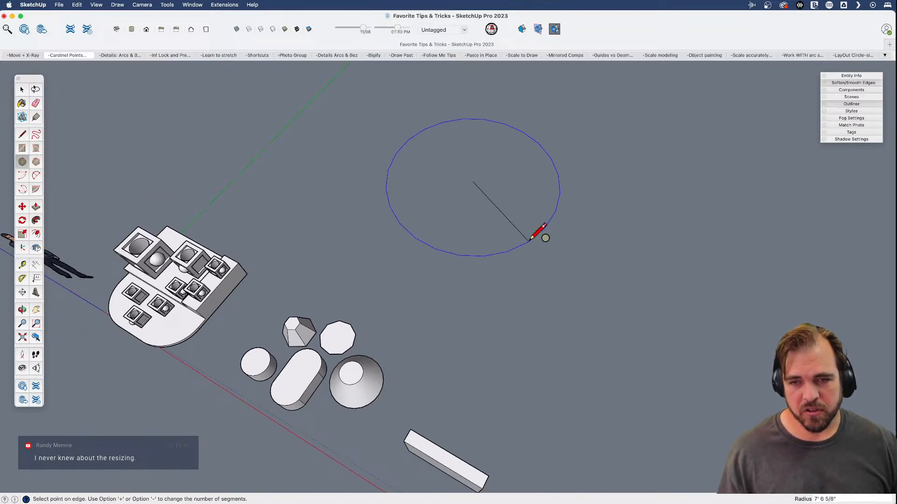
click(486, 184)
- Select the small circle with its face and scale it up uniformly by a factor of about 36.85
key(s)
scroll(252, 346, down, 5)
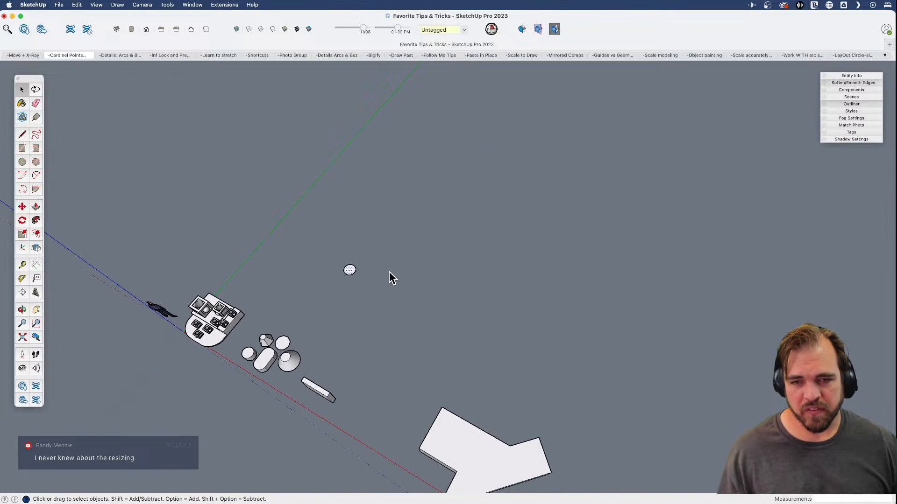
click(361, 270)
click(361, 270)
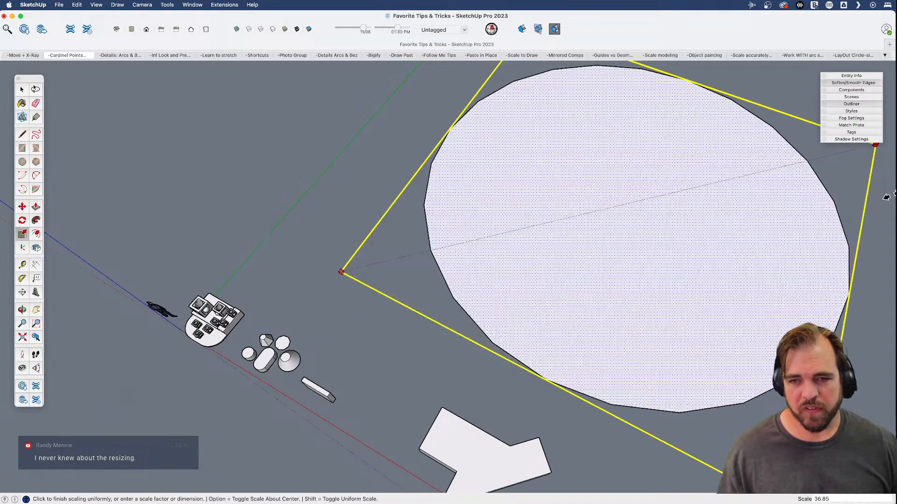
click(874, 142)
key(space)
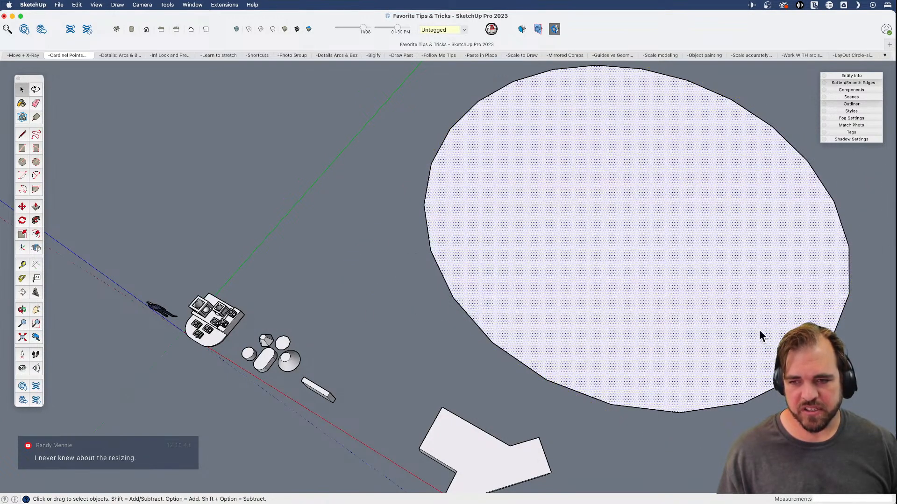
- Erase the enlarged circle
key(e)
click(742, 403)
scroll(256, 366, up, 3)
scroll(348, 366, down, 5)
- Draw a circle with 60 segments and a 60" radius on the ground beyond the solids
key(h)
drag(392, 383, 347, 406)
scroll(298, 405, up, 3)
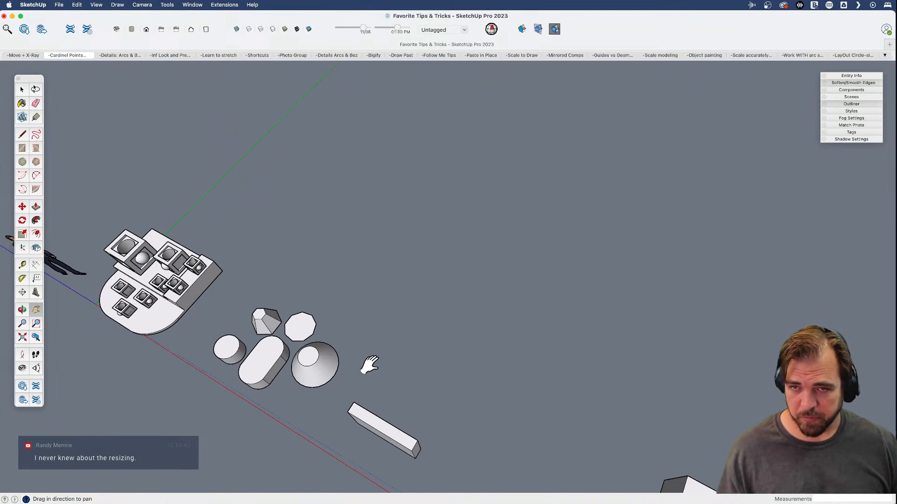
key(l)
key(c)
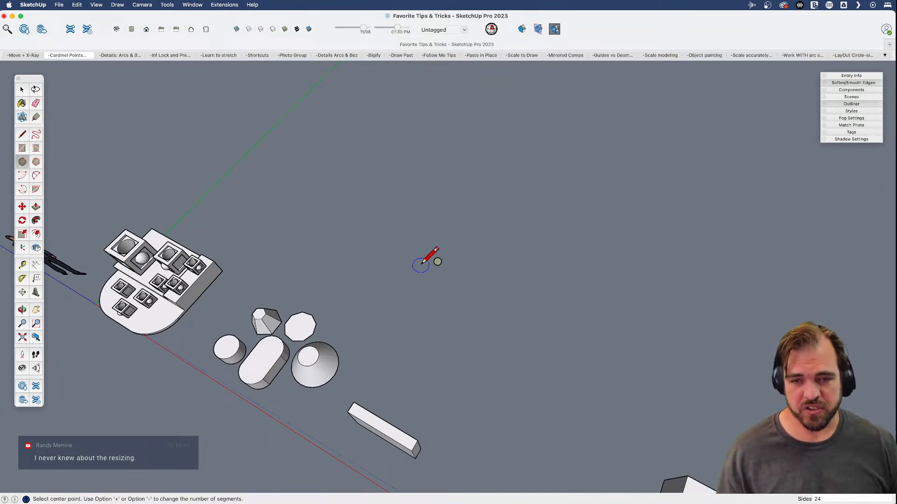
click(420, 237)
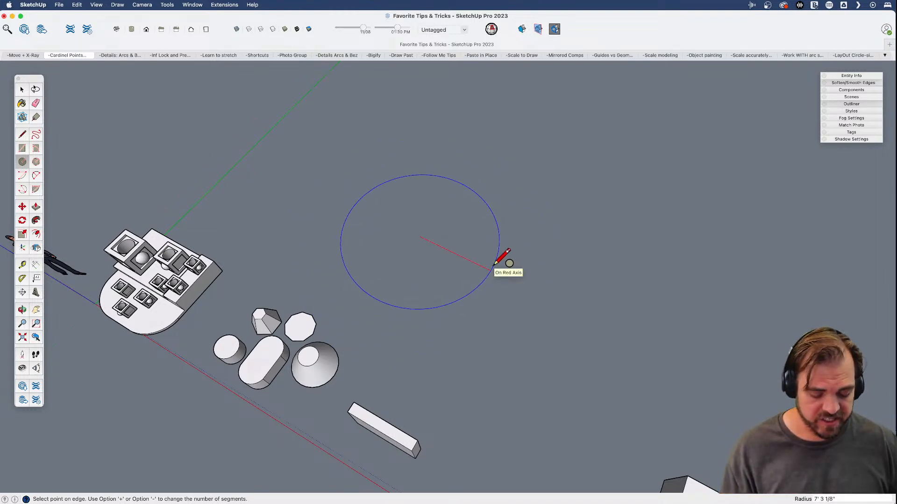
key(Return)
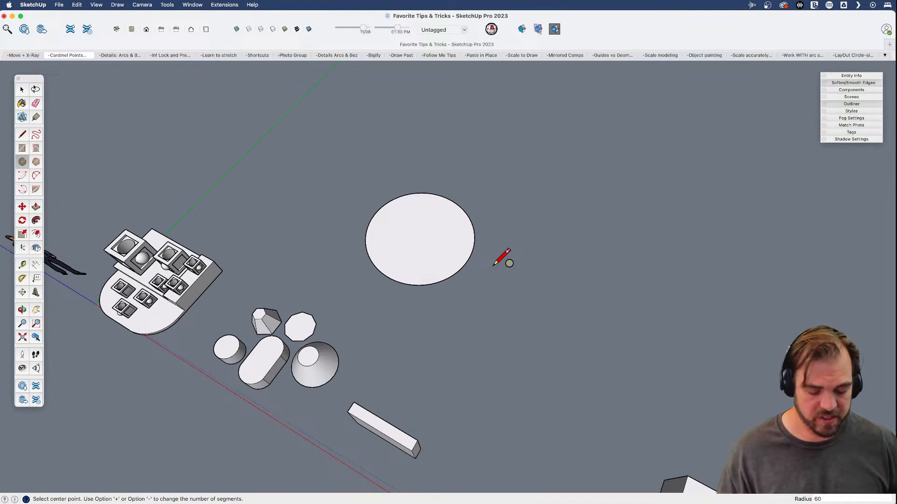
- Select the new circle's edge and set its segment count to 30 in Entity Info
key(space)
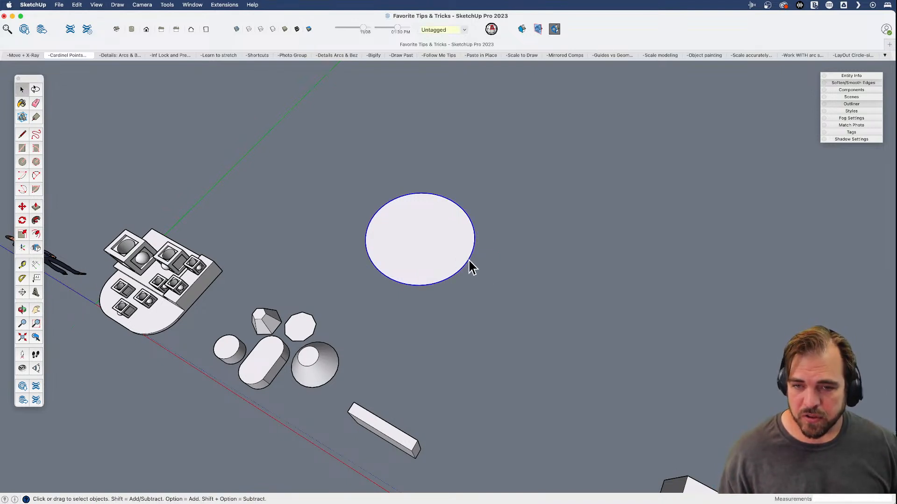
click(865, 75)
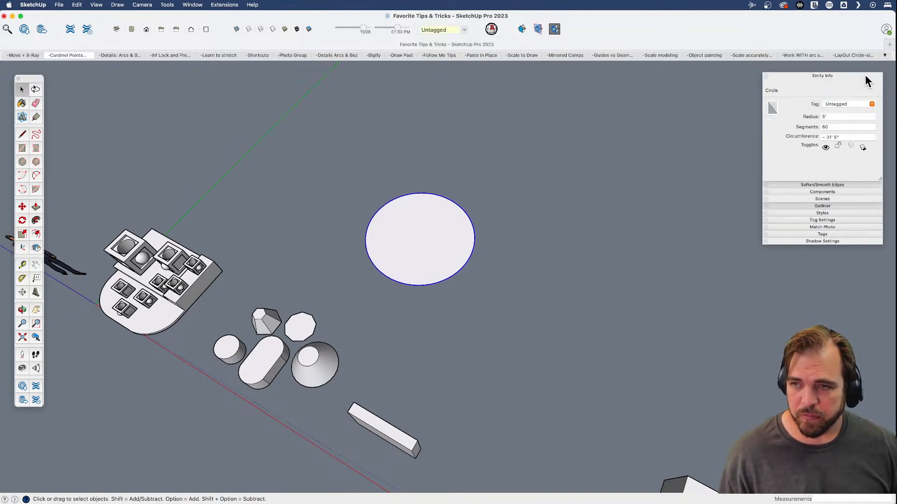
drag(866, 75, 833, 91)
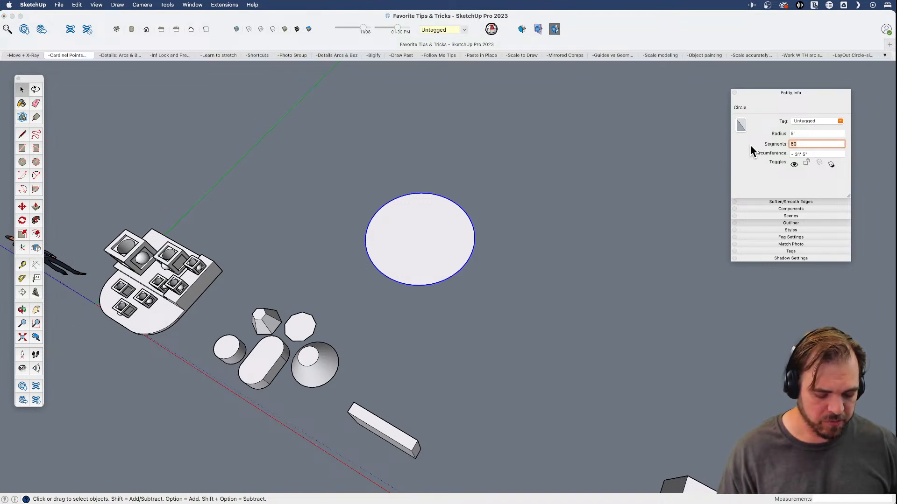
key(BackSpace)
key(BackSpace)
text(30)
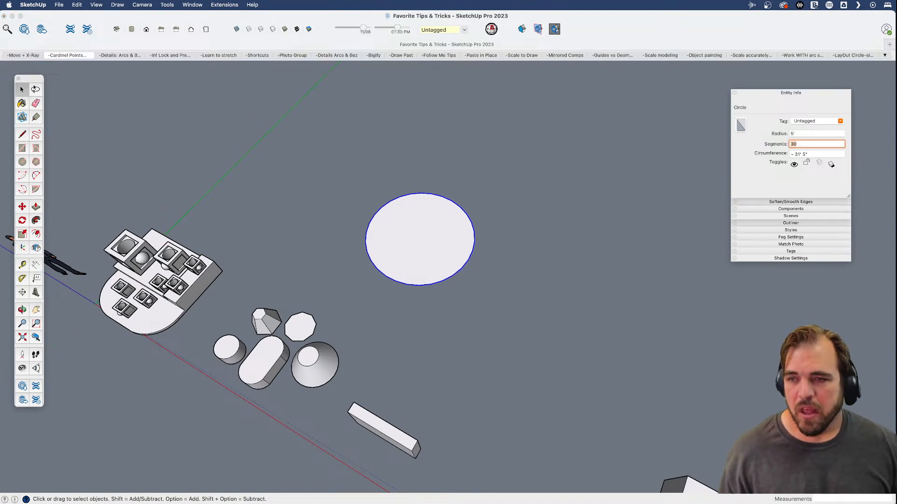
click(818, 94)
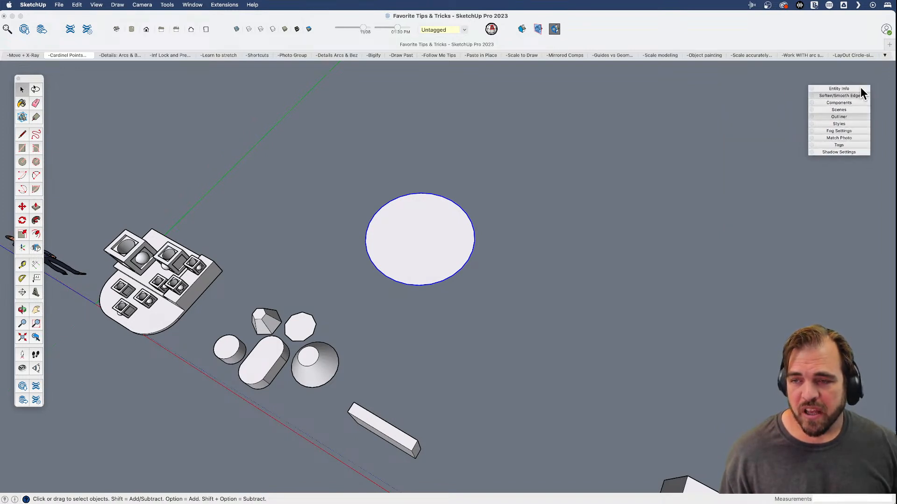
click(860, 88)
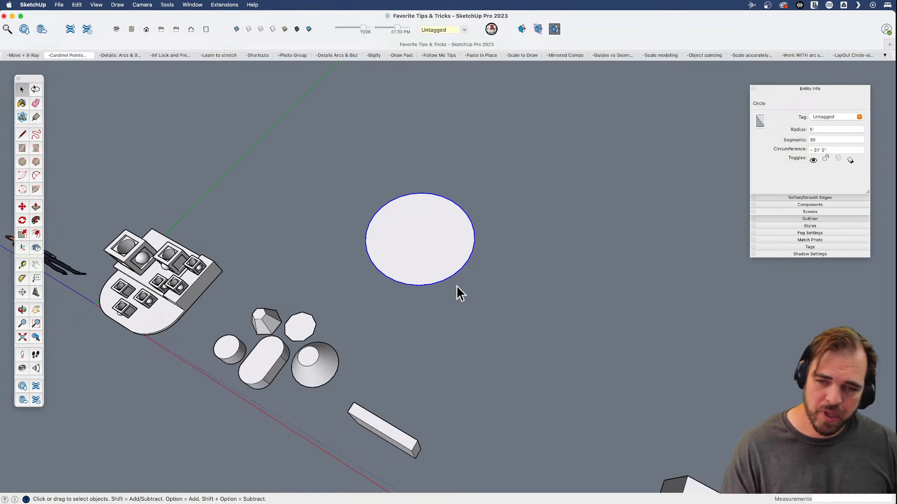
- Clear the selection and erase the 30-segment circle from the ground
click(455, 307)
middle_drag(447, 320, 511, 222)
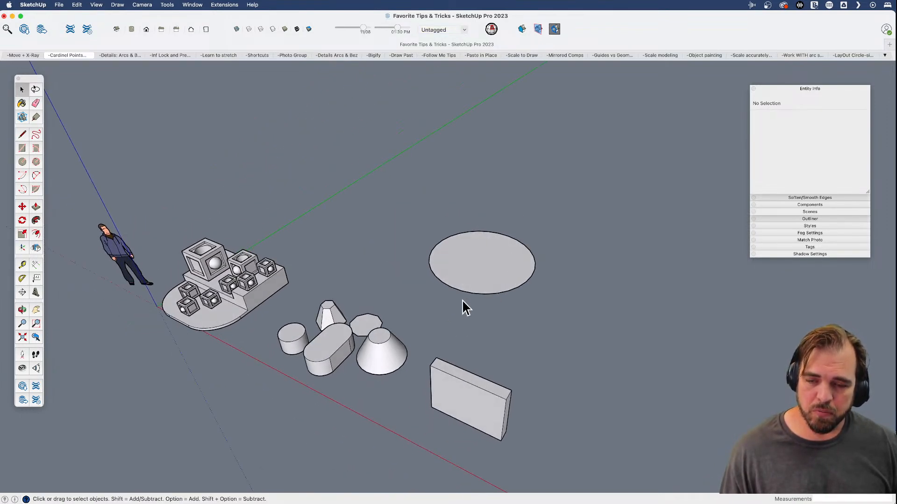
scroll(421, 342, up, 2)
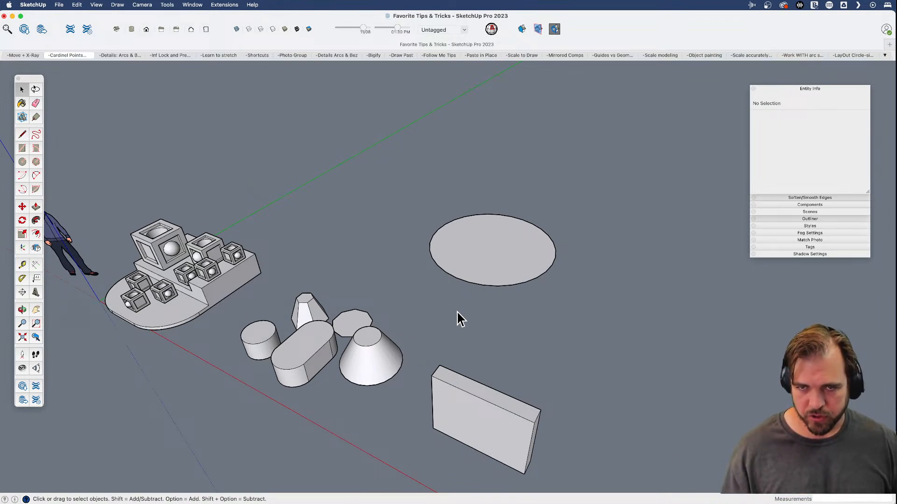
scroll(490, 307, up, 1)
key(e)
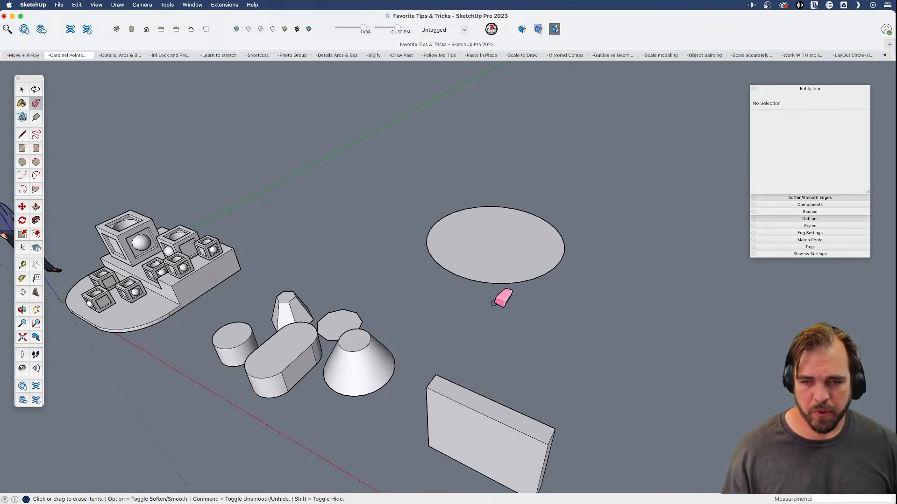
click(502, 268)
- Switch to the scene about arc details, which frames the upright rectangular slab
mouse_move(428, 340)
middle_down()
mouse_move(454, 279)
mouse_move(472, 345)
middle_up()
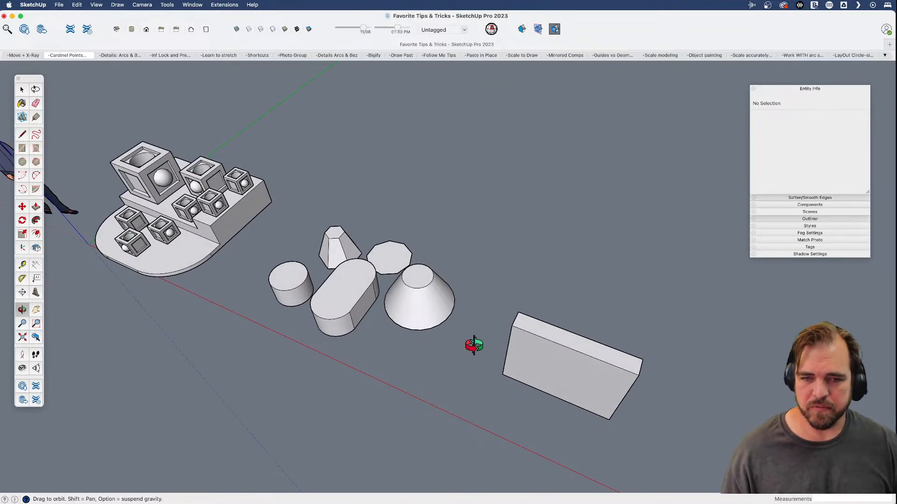
scroll(330, 260, up, 4)
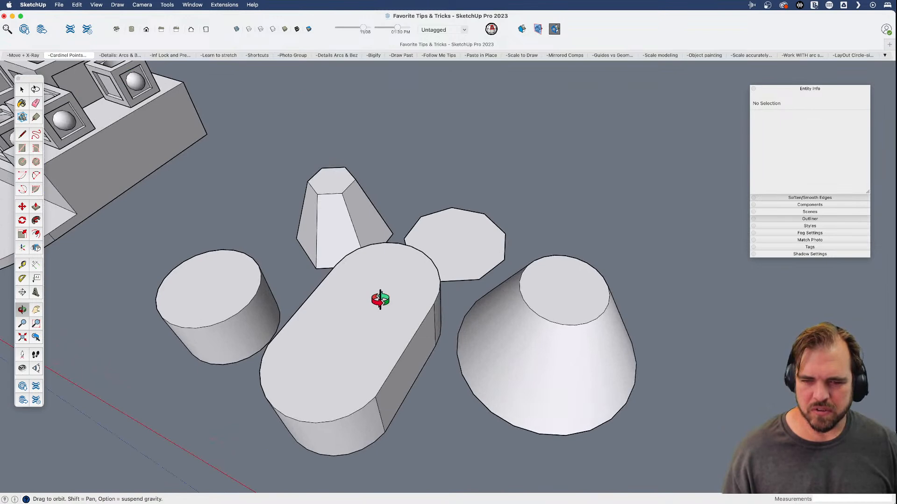
key(space)
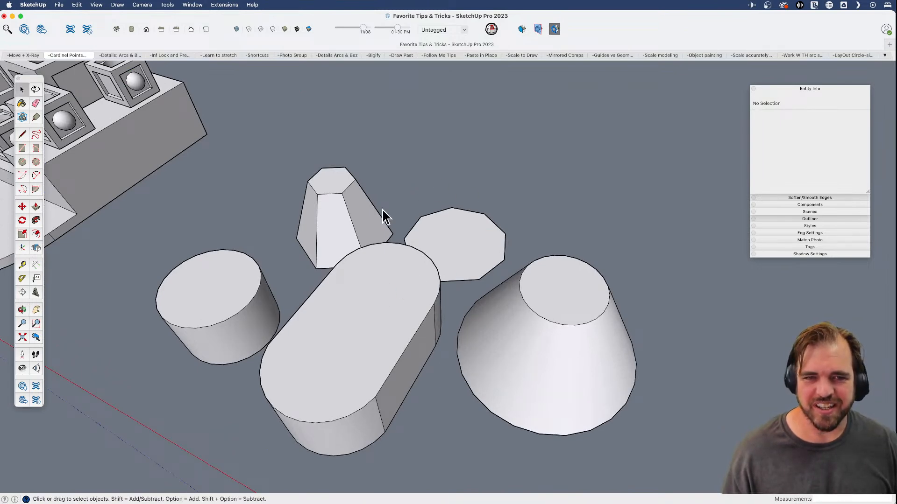
scroll(386, 216, down, 4)
middle_drag(441, 320, 351, 286)
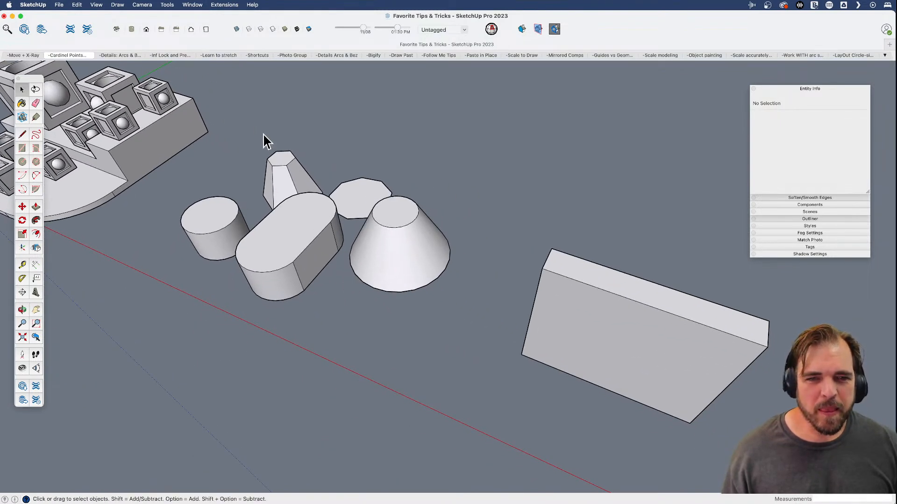
click(127, 56)
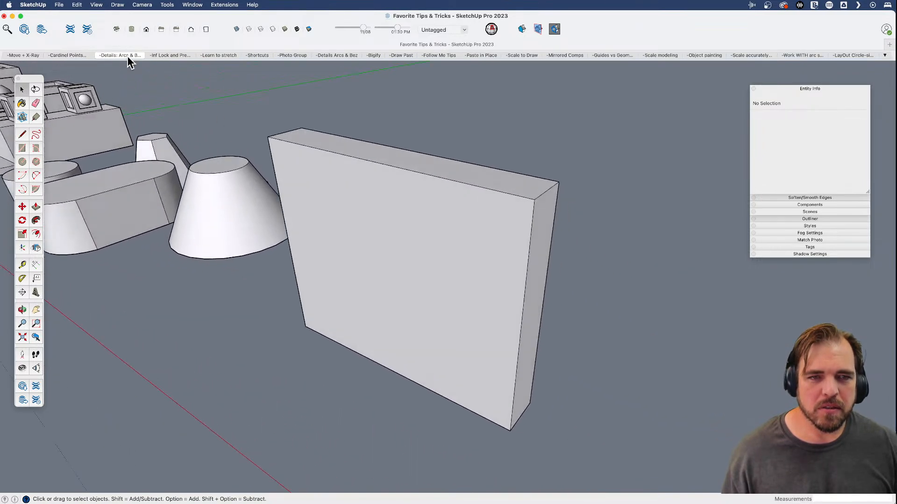
- Draw a six-segment two-point arc from the upper part of the slab's front face, with a bulge of about 8 21/32"
middle_drag(402, 310, 423, 302)
key(a)
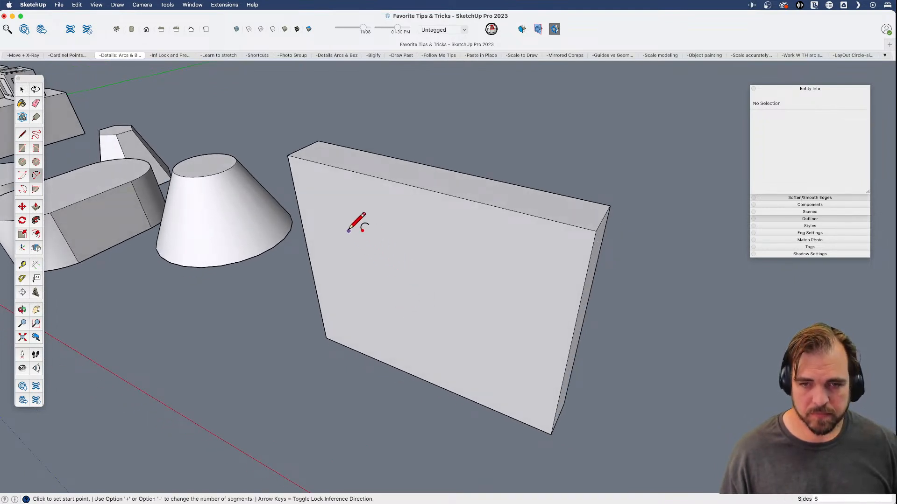
click(339, 221)
click(438, 252)
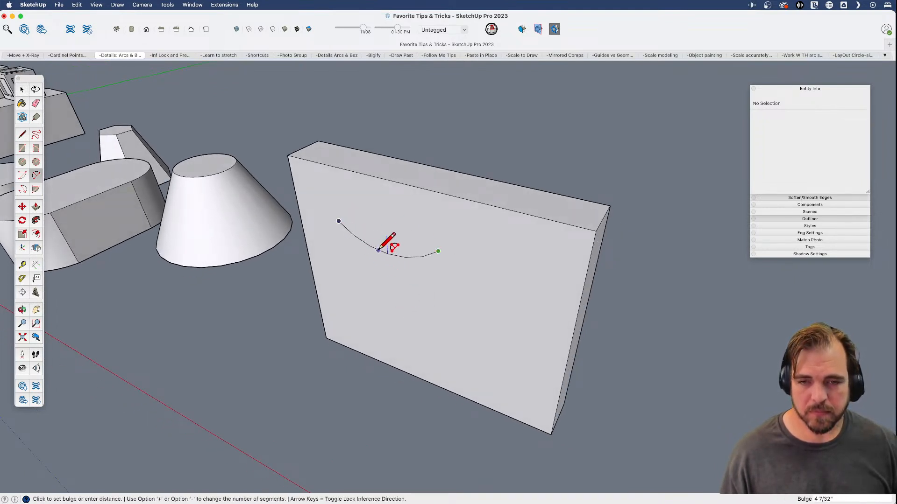
click(363, 251)
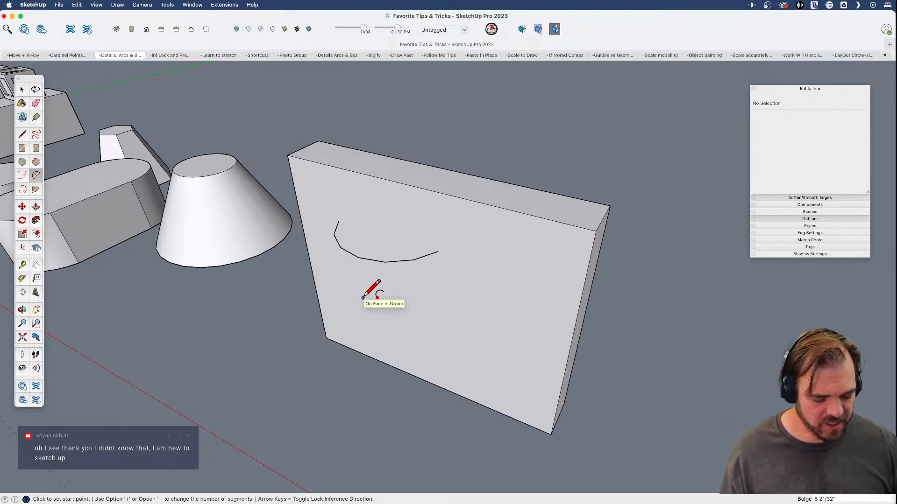
- Set the arc to 12 segments and draw a wider arc from the slab's lower front face, bulging outward along the green axis
text(12)
key(Return)
click(359, 296)
click(474, 339)
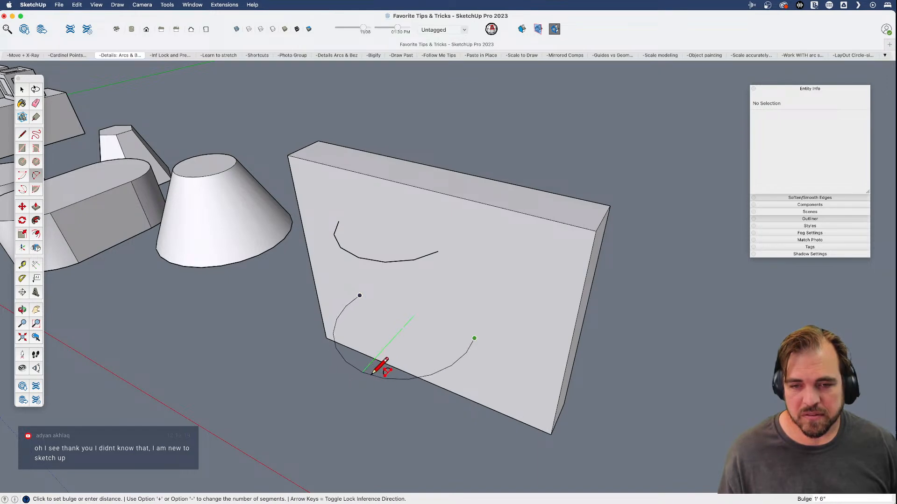
middle_drag(396, 370, 302, 393)
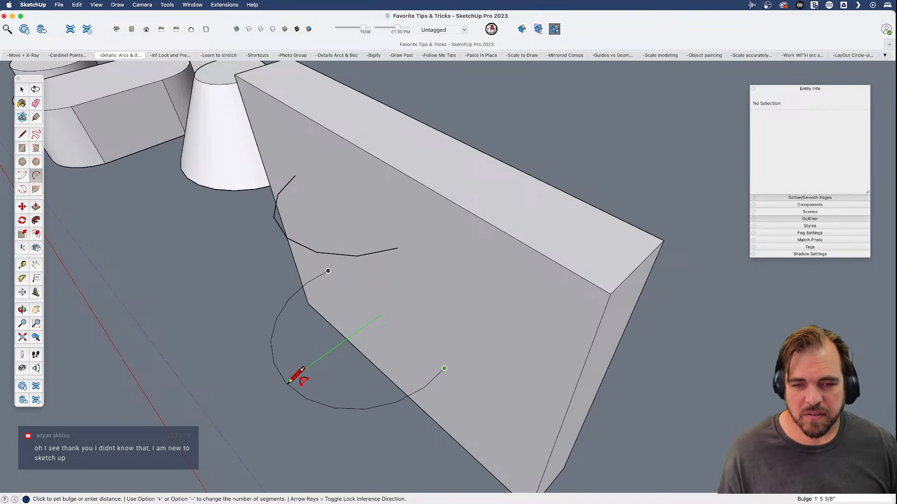
click(306, 368)
middle_drag(348, 352, 428, 300)
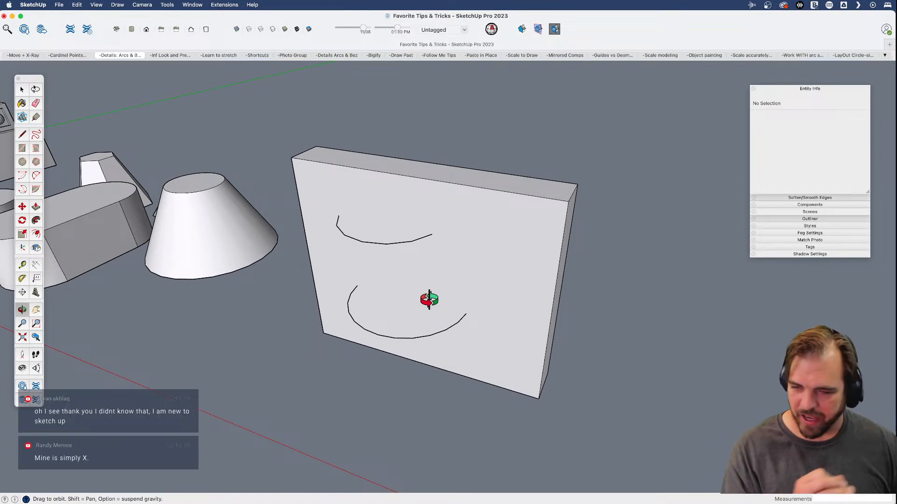
- Draw a circle on the slab's front face, centred on the end point of the upper six-segment arc
drag(429, 300, 434, 356)
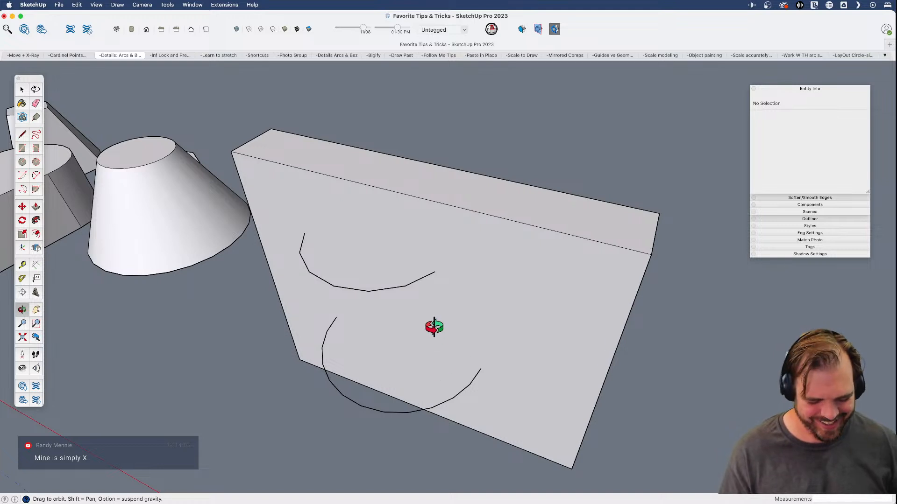
key(c)
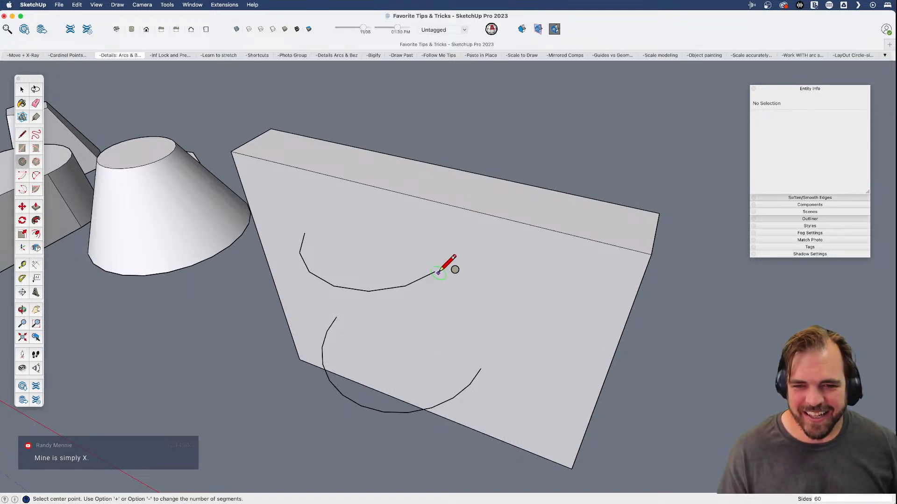
scroll(438, 272, up, 3)
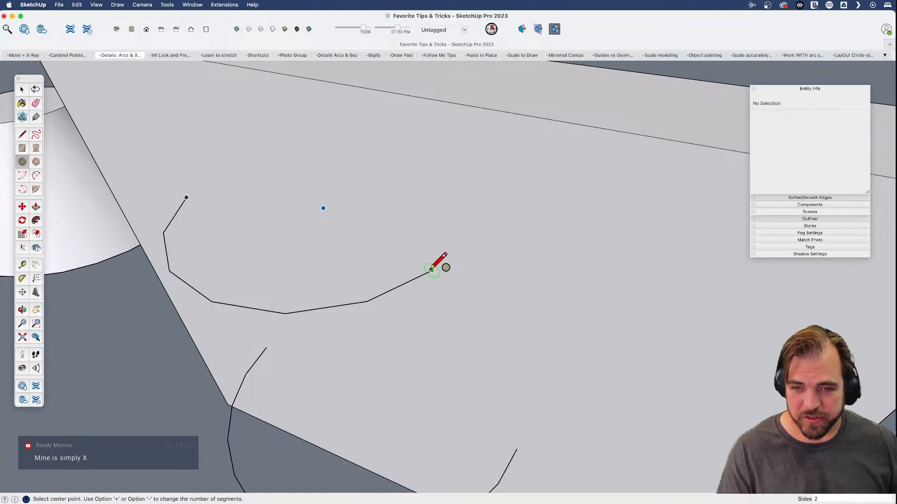
click(431, 270)
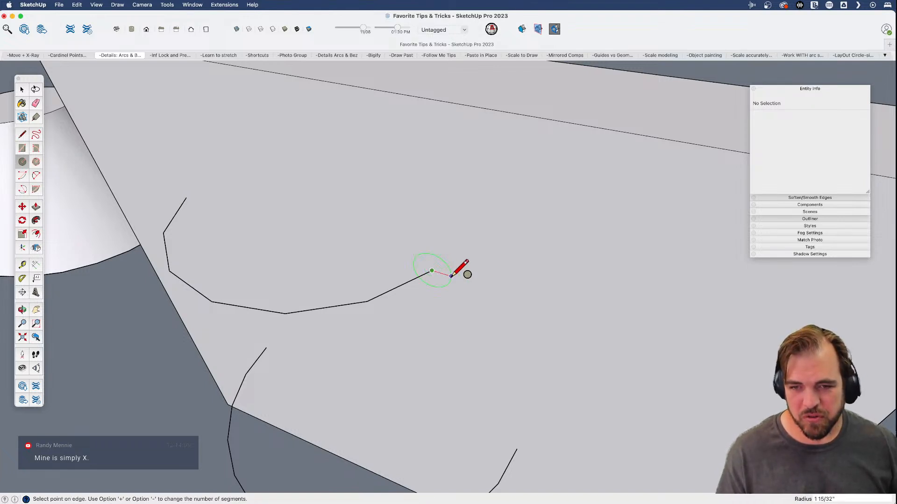
click(467, 281)
- Select the six-segment arc as the path and sweep the circle along it with Follow Me
key(space)
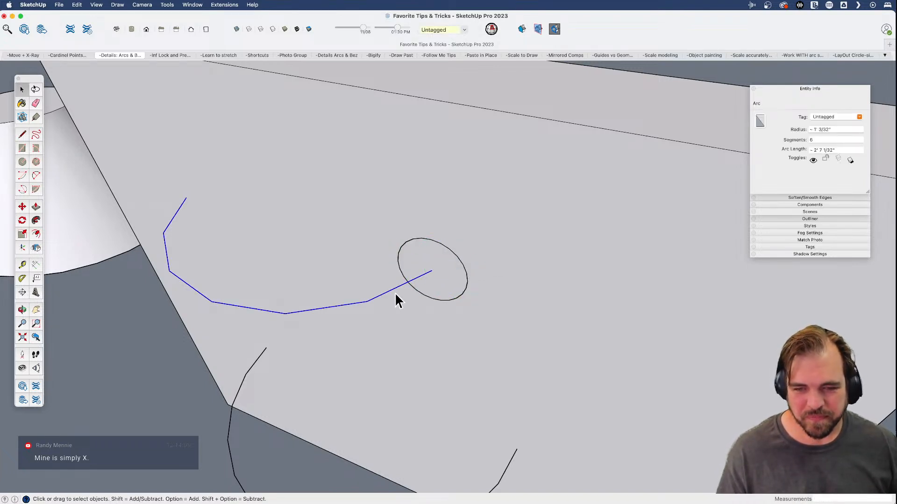
key(shift+f)
click(430, 279)
scroll(430, 281, down, 3)
shift+middle_drag(434, 335, 480, 353)
- Draw a circle at the end of the lower 12-segment arc and sweep it along that arc with Follow Me
click(504, 319)
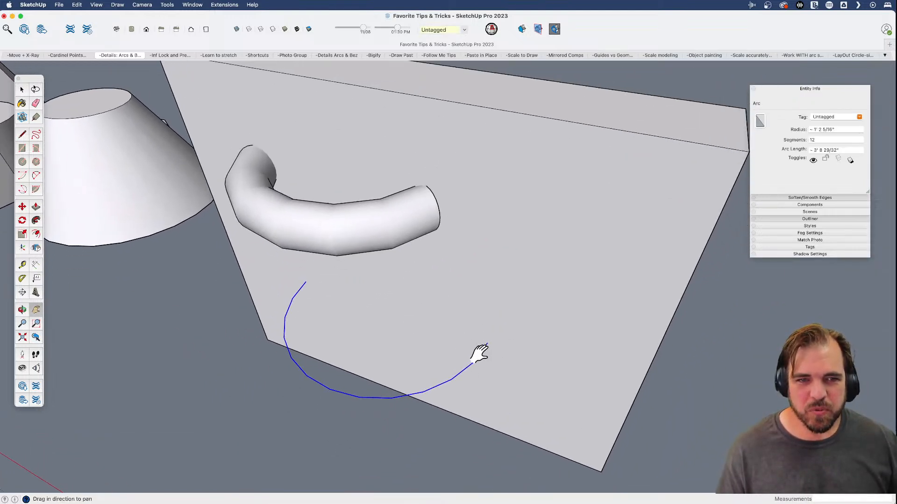
key(c)
click(488, 343)
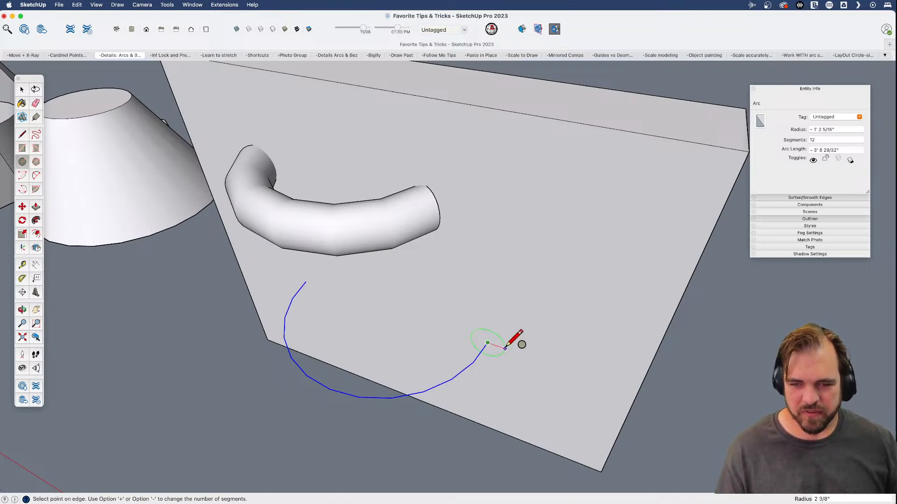
click(512, 350)
key(space)
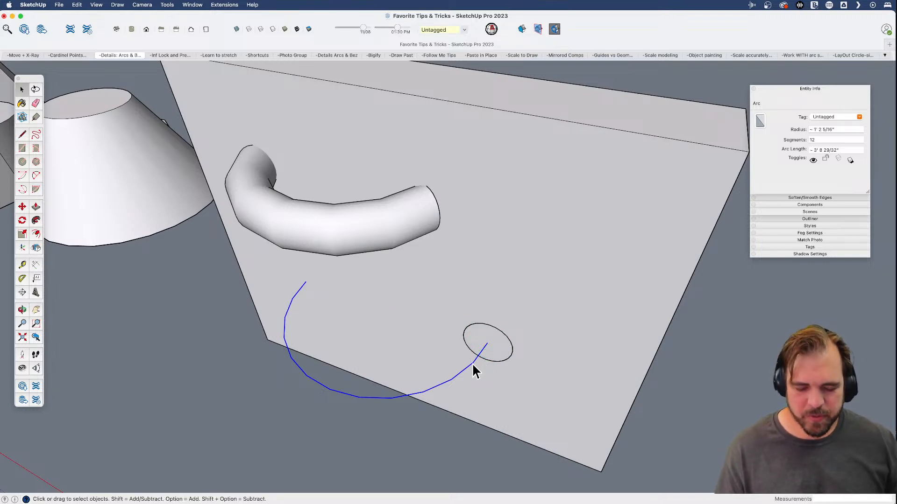
key(shift+f)
click(483, 356)
- Inspect where both pipe ends meet the slab face, and undo both sweeps and the lower circle
scroll(467, 361, down, 4)
mouse_move(409, 337)
shift+middle_down()
mouse_move(425, 306)
mouse_move(410, 340)
shift+middle_up()
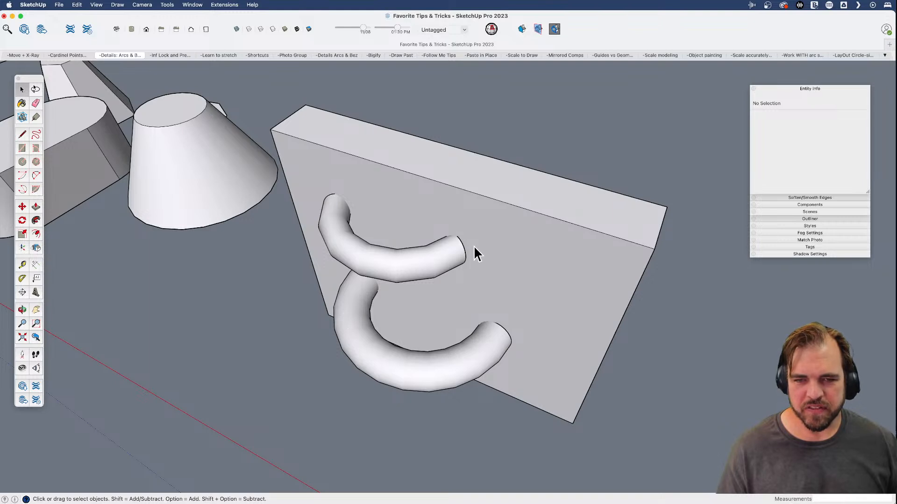
middle_drag(483, 260, 395, 312)
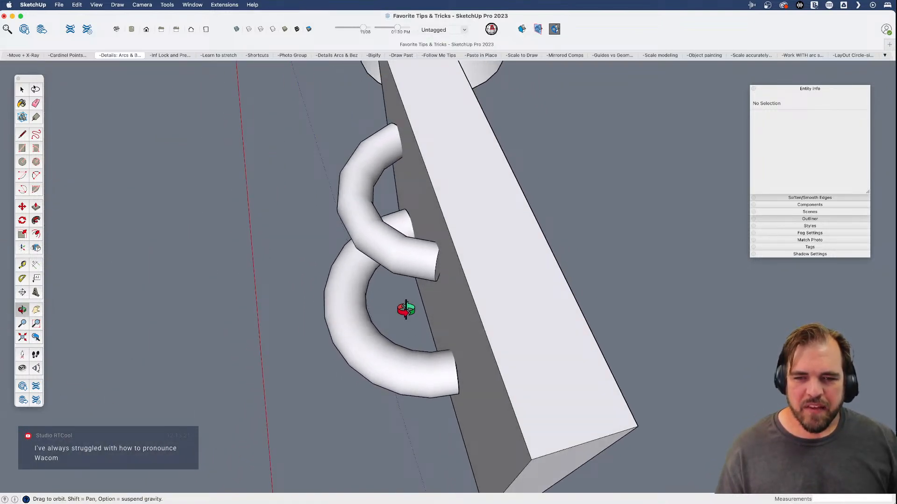
middle_drag(456, 317, 417, 201)
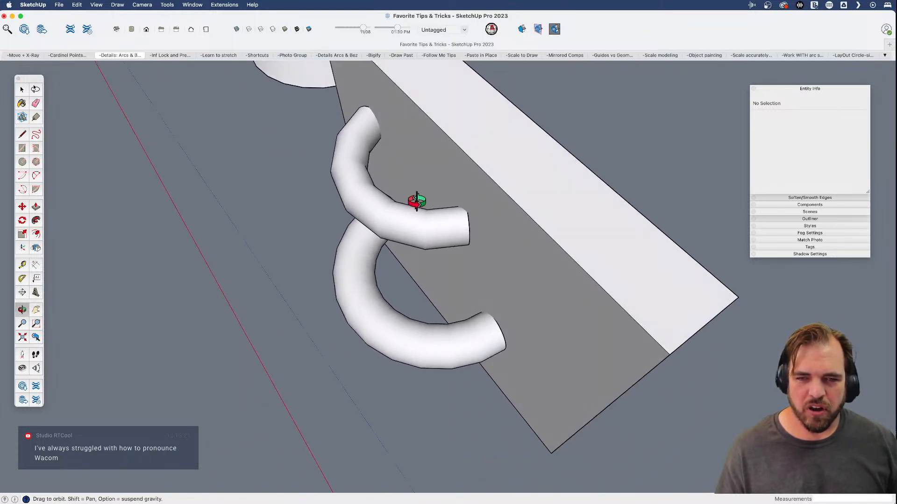
drag(511, 313, 453, 412)
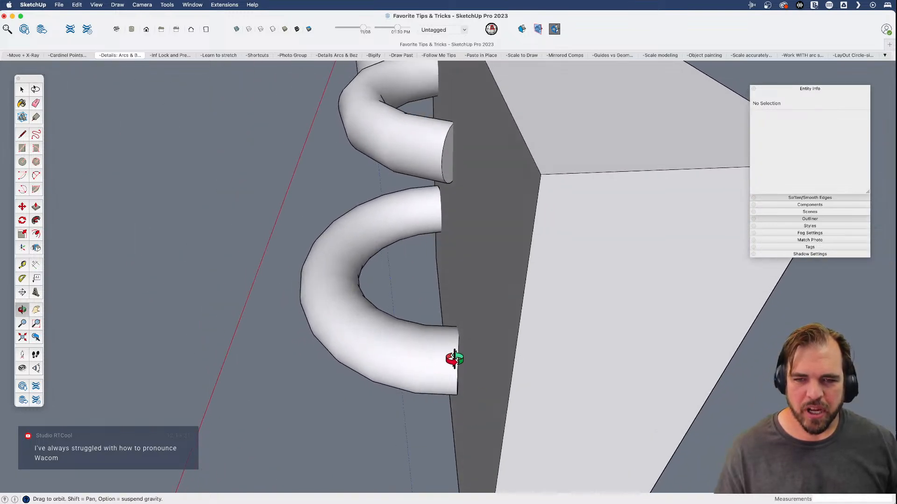
drag(455, 169, 659, 280)
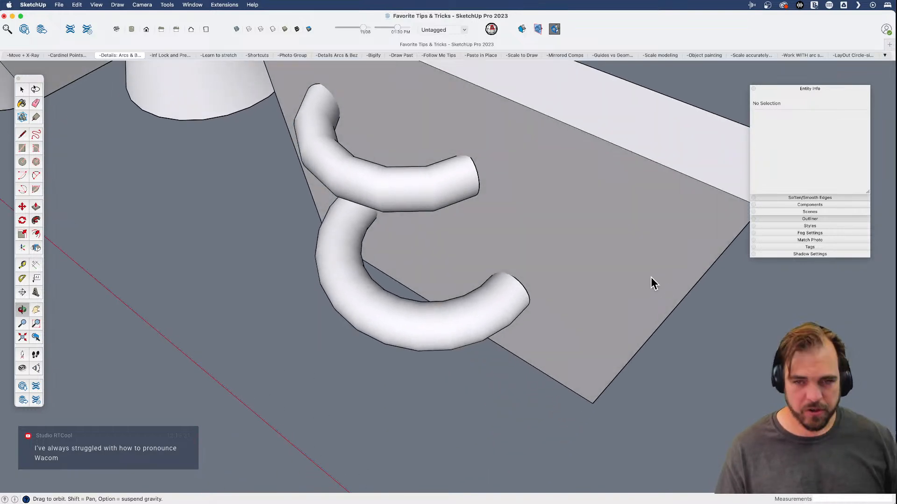
key(super+z)
key(super+z)
- Set the arc to 30 segments and draw it from the slab's opposite face, bulging outward about 1' 6 5/32" along the green axis
drag(469, 255, 472, 305)
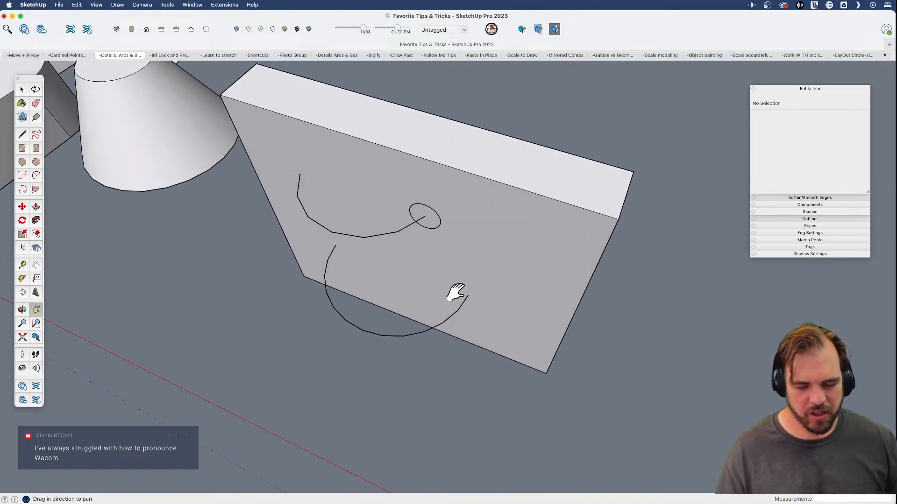
key(a)
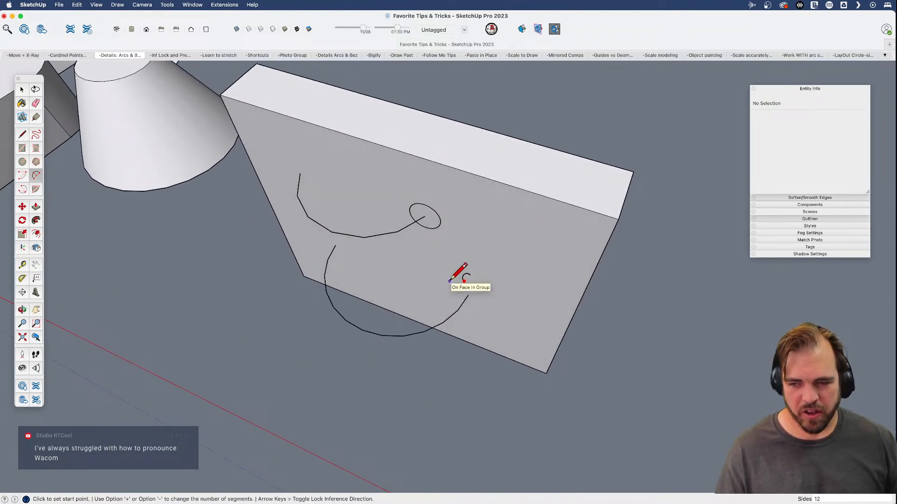
middle_drag(572, 252, 396, 248)
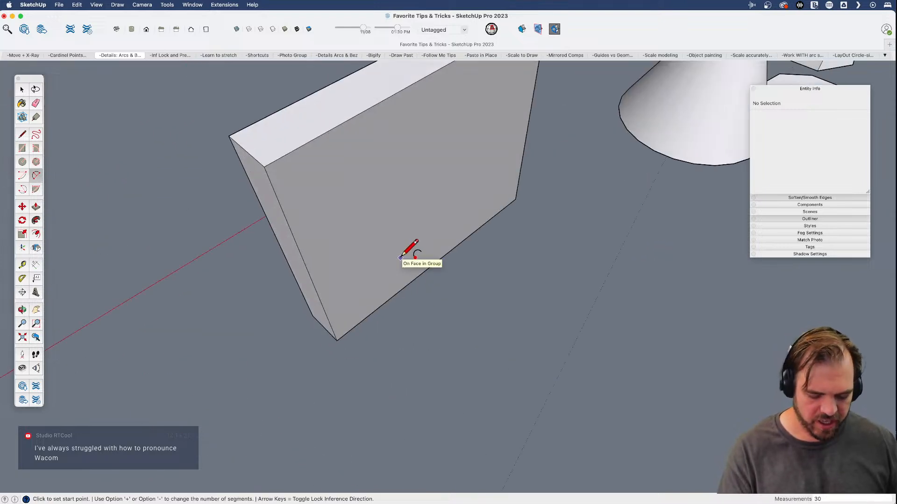
text(30s)
key(Return)
click(334, 234)
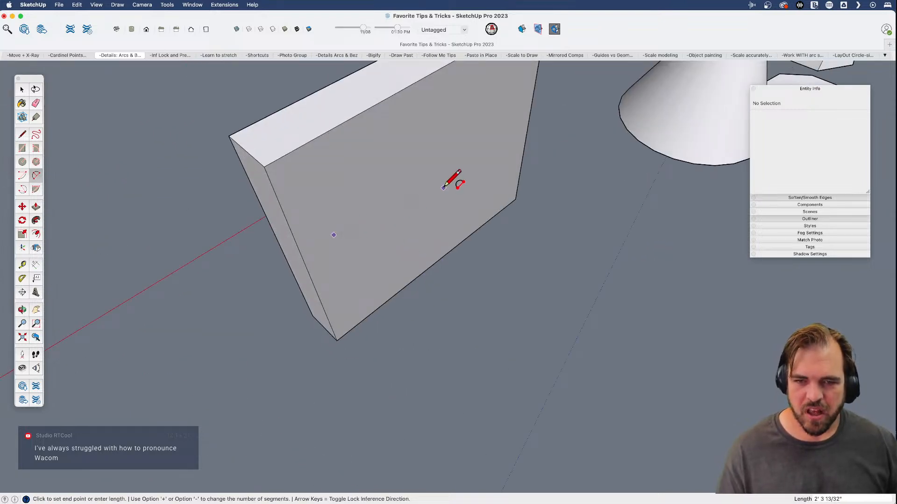
click(477, 139)
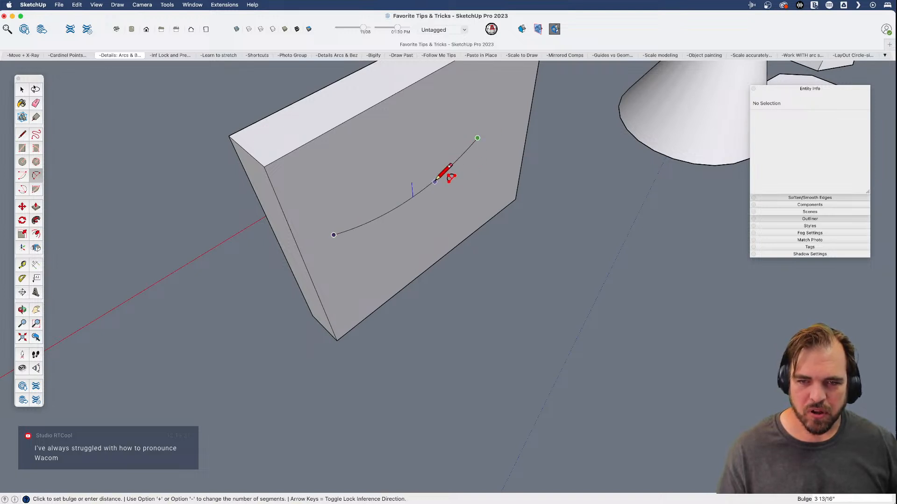
middle_drag(442, 206, 537, 252)
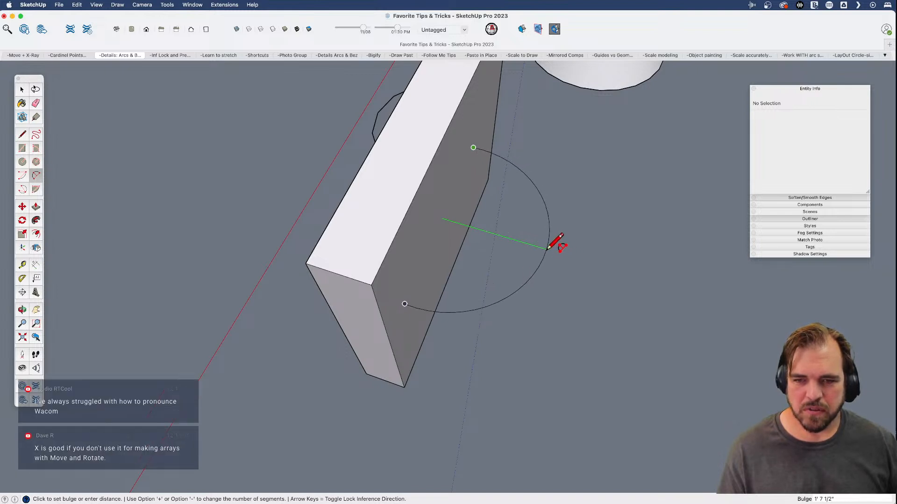
click(542, 245)
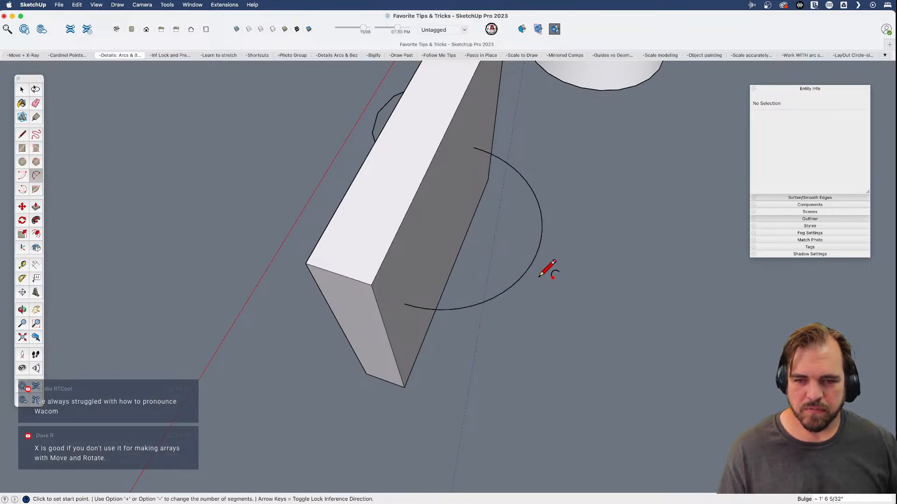
- Draw a circle on the slab face, centred on the near end point of the 30-segment arc
scroll(462, 296, up, 6)
key(c)
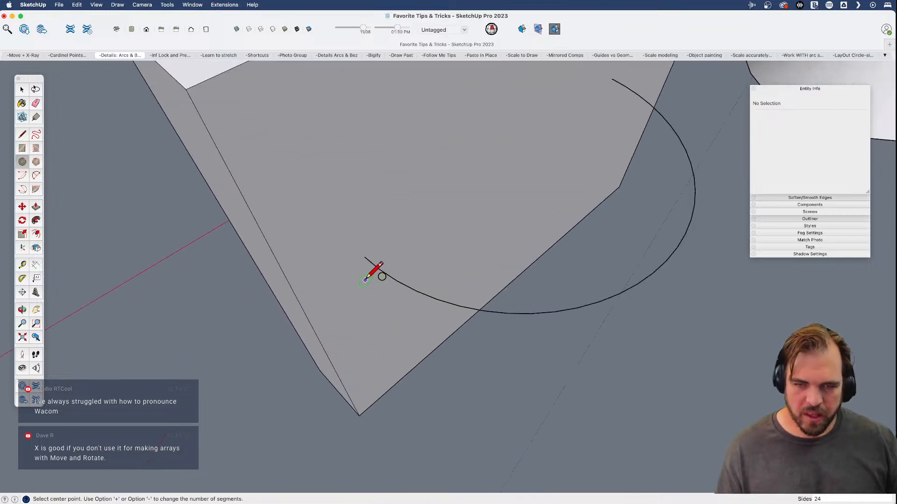
click(364, 260)
click(372, 230)
- Sweep the circle along the 30-segment arc with Follow Me, inspect the pipe's end at the slab face, and undo the sweep
key(space)
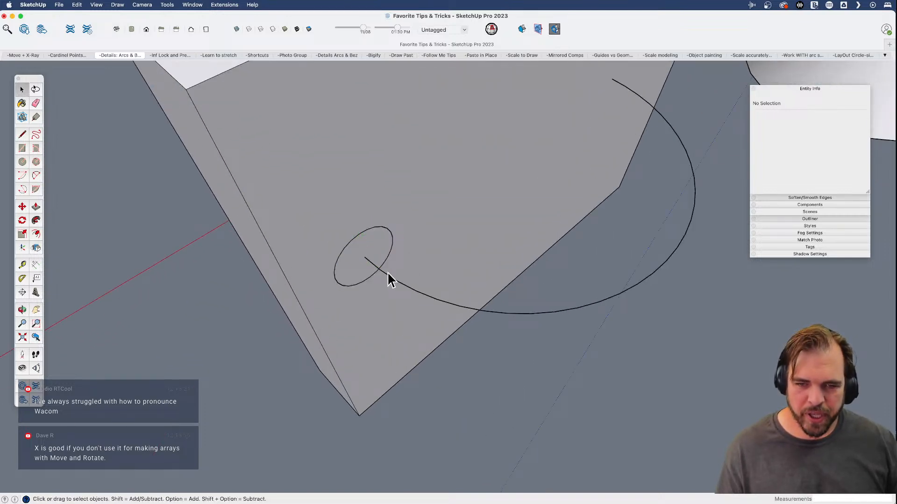
click(392, 283)
click(376, 249)
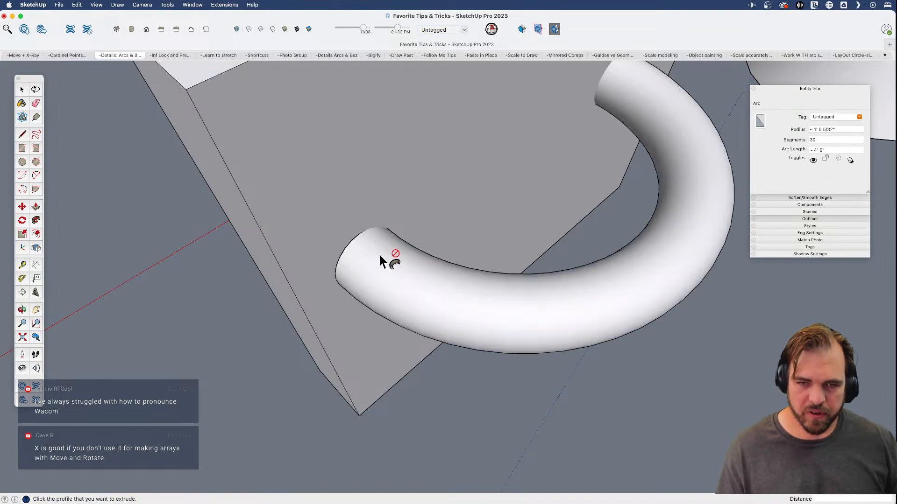
scroll(345, 252, up, 3)
middle_drag(344, 251, 398, 308)
key(super+z)
scroll(399, 313, down, 5)
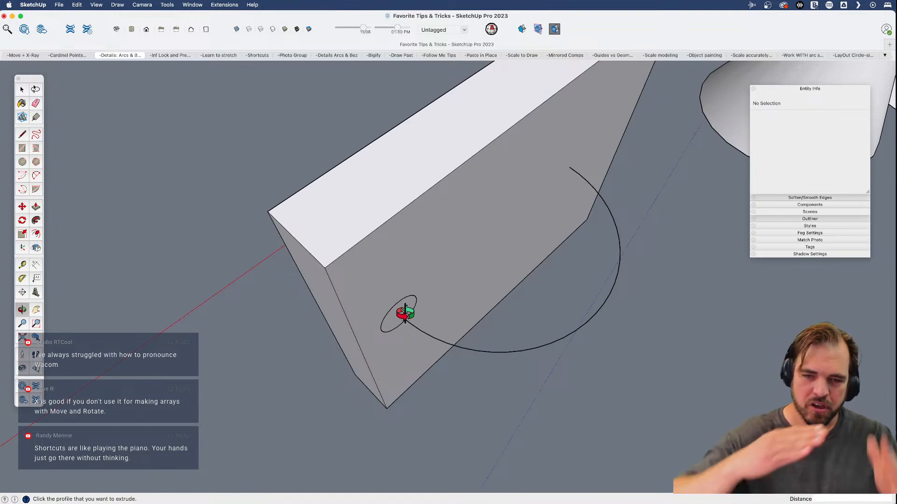
- Select the 12-segment arc on the slab's front side and move it about 4 1/16" outward from the face
key(e)
mouse_move(414, 314)
middle_down()
mouse_move(416, 331)
mouse_move(728, 367)
mouse_move(367, 323)
middle_up()
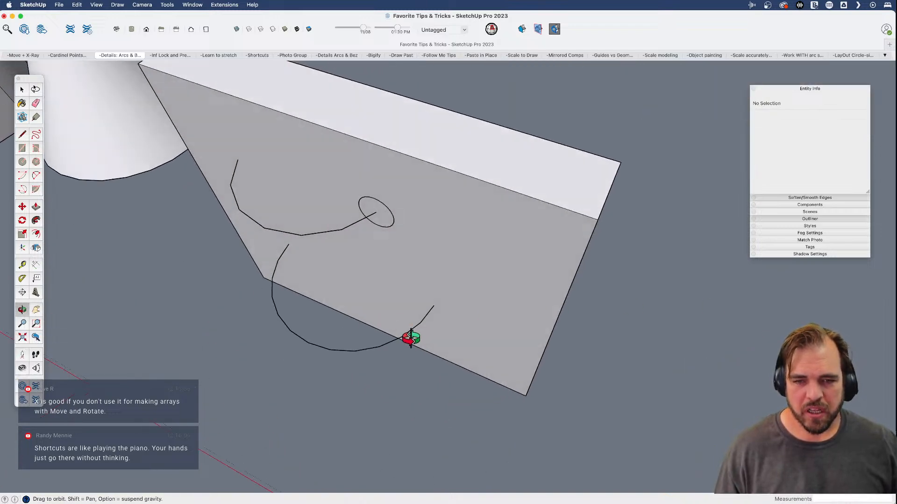
key(space)
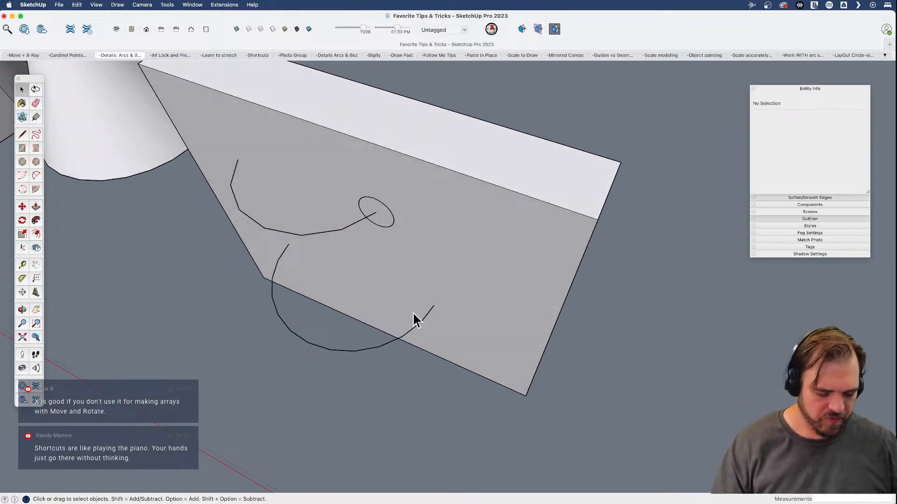
click(422, 322)
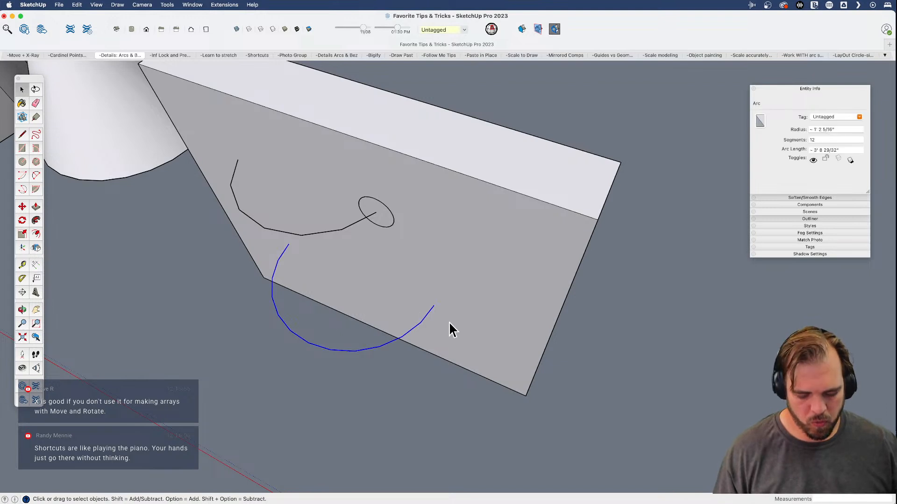
scroll(449, 327, up, 2)
key(m)
click(447, 313)
click(434, 333)
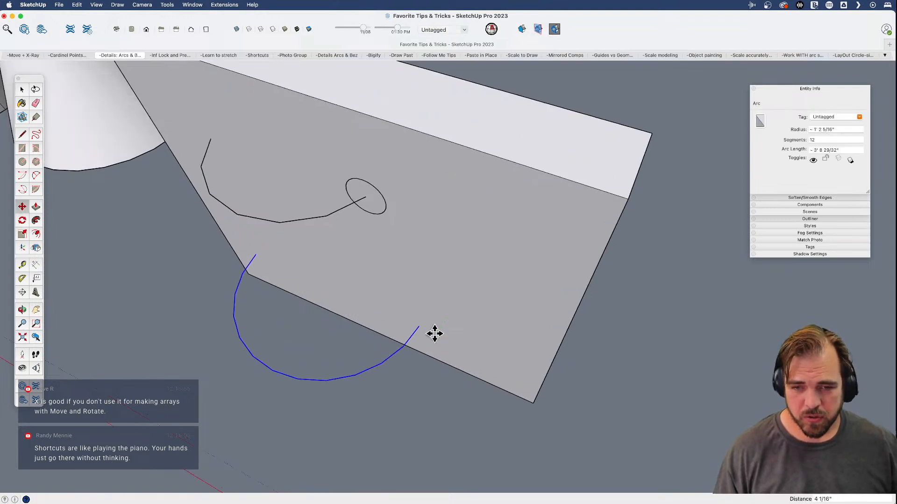
- Draw a straight edge about 2 5/16" long from the 12-segment arc's end point back toward the slab face
scroll(434, 334, up, 2)
key(l)
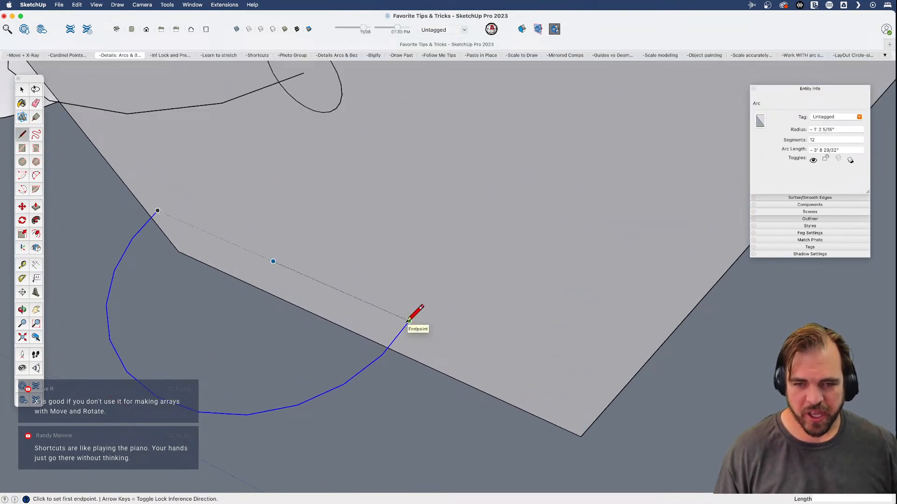
click(410, 321)
click(421, 301)
- Copy the short straight edge from its junction with the arc to the arc's opposite end point
key(space)
click(416, 309)
scroll(487, 326, up, 2)
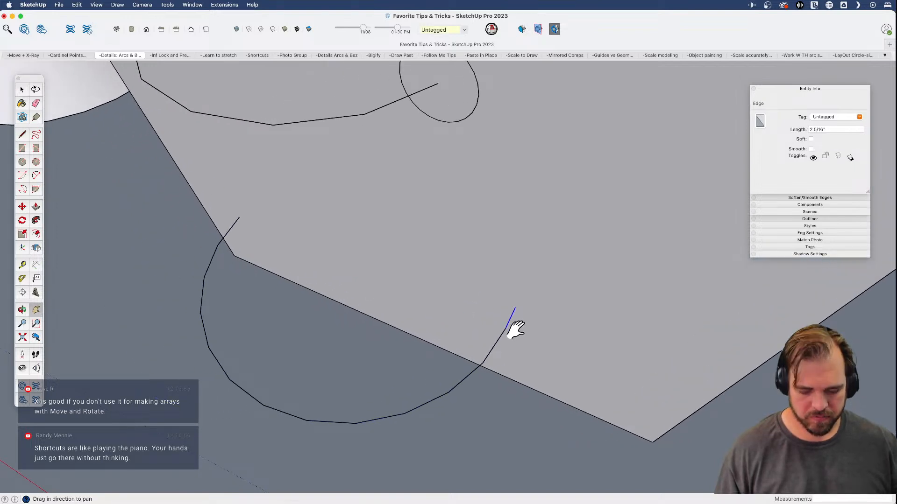
key(m)
key(alt)
click(505, 326)
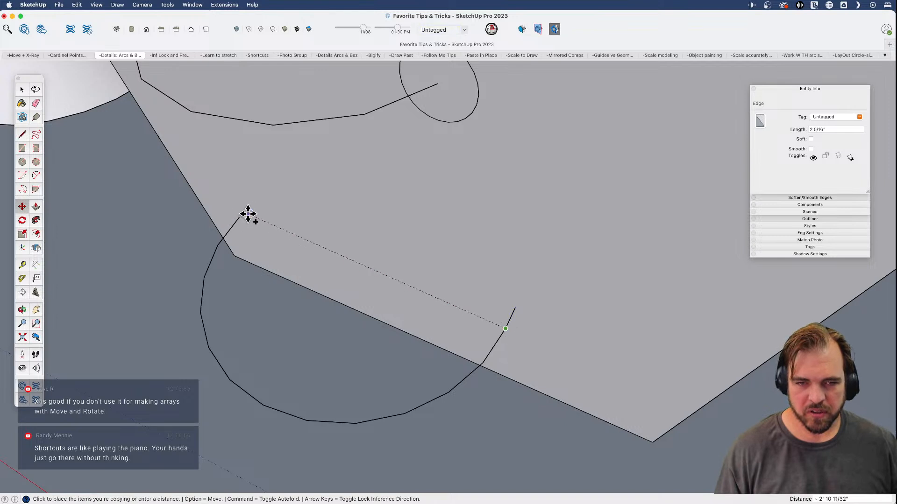
- Select the arc with both straight end edges and move it about 1 3/4" along the green axis onto the slab face
key(space)
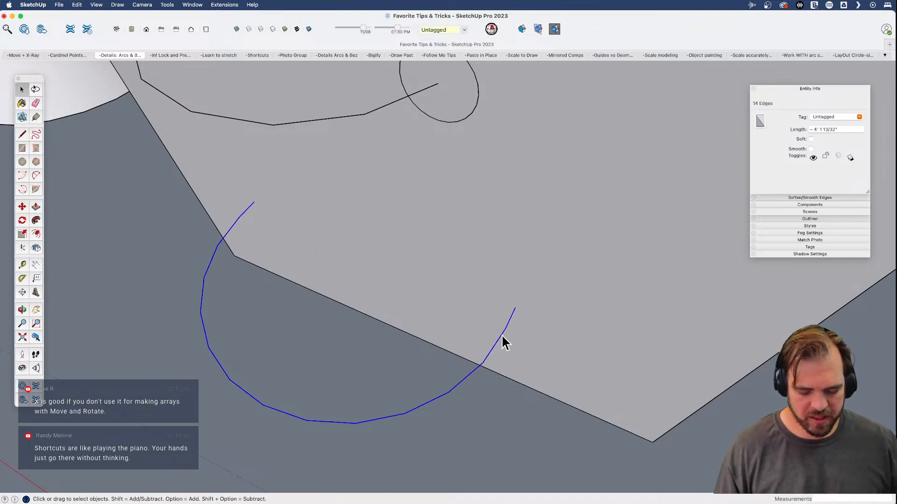
key(m)
click(514, 309)
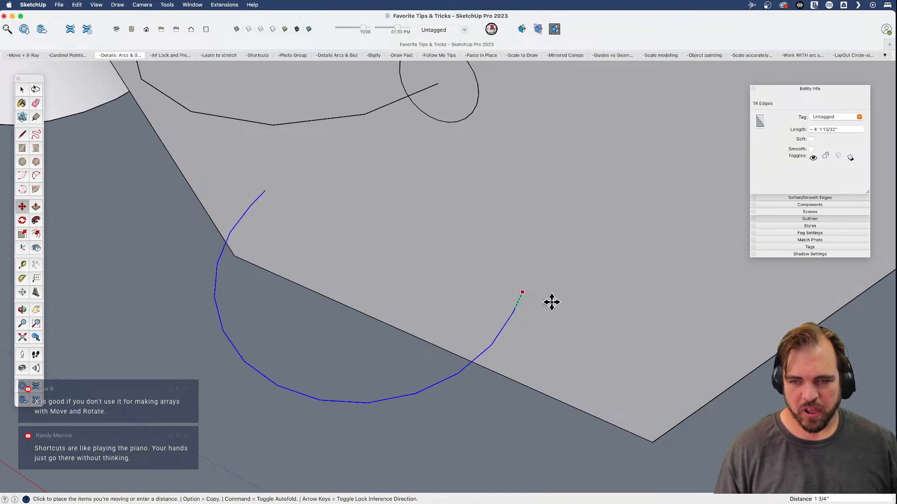
- Draw a circle at the free end of the extended arc and sweep it along the whole path with Follow Me
key(c)
click(522, 292)
click(543, 292)
key(space)
key(f)
click(527, 299)
- Inspect how the extended pipe's ends meet the slab face, and undo the sweep and its circle
middle_drag(516, 330, 259, 263)
mouse_move(260, 263)
mouse_down()
mouse_move(224, 252)
mouse_move(262, 265)
mouse_up()
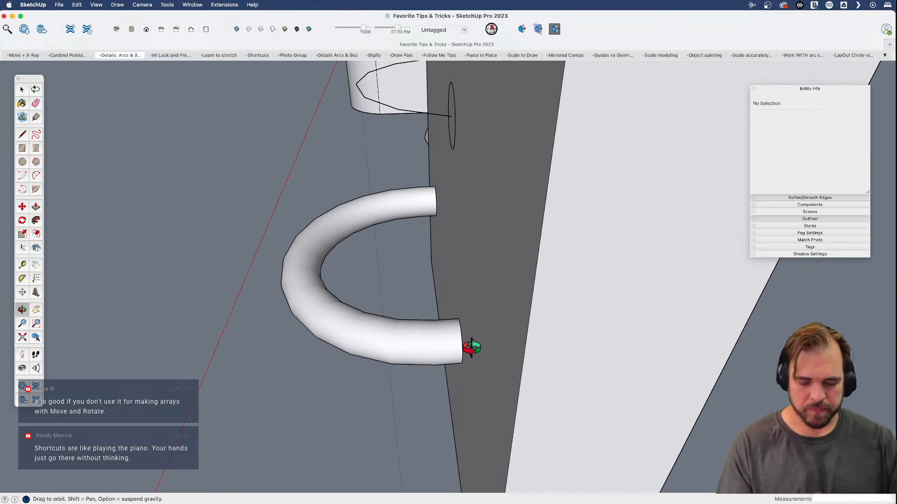
drag(392, 290, 558, 354)
key(super+z)
key(super+z)
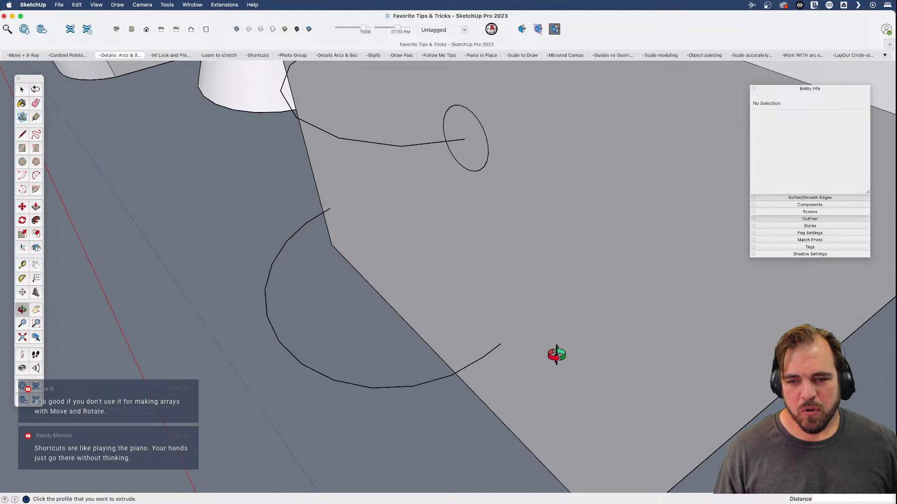
- Draw a new short straight edge at each end of the arc, beside the existing angled end edge
scroll(512, 332, up, 4)
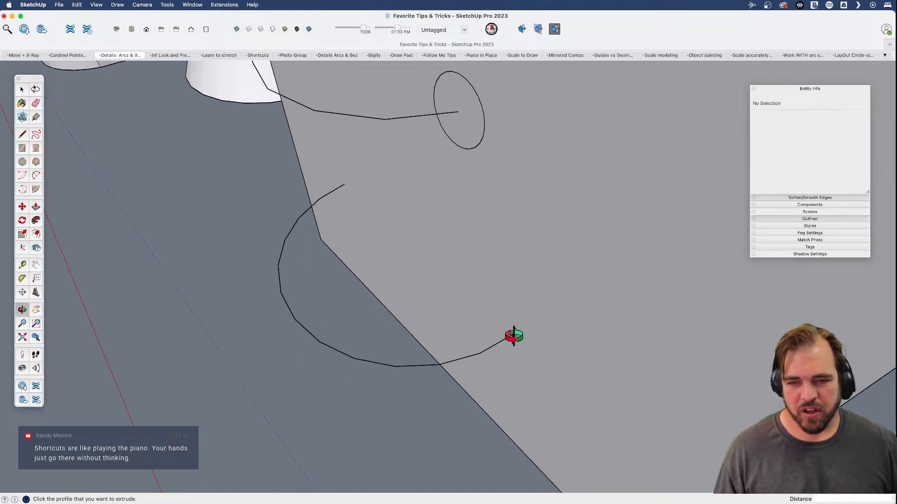
key(l)
click(489, 346)
click(528, 307)
key(space)
key(l)
click(286, 155)
click(304, 148)
key(Escape)
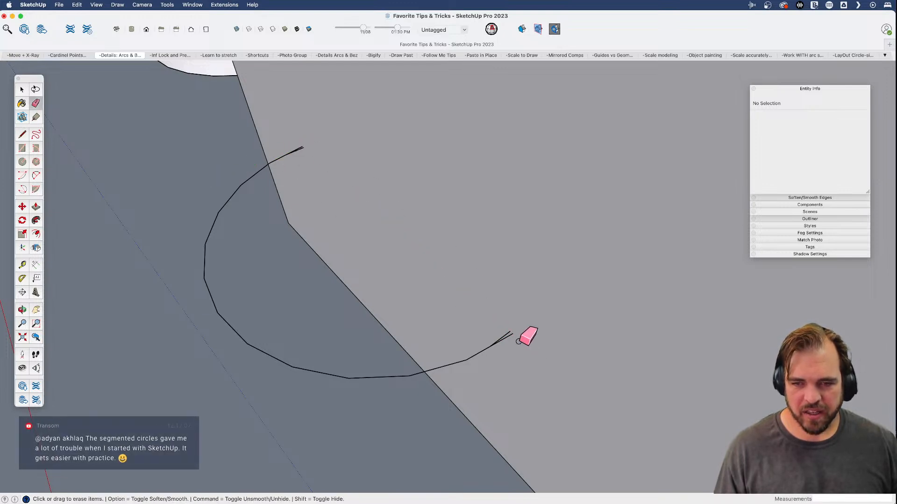
- Erase the original angled end edges so each arc end keeps only its new straight edge
key(space)
mouse_move(311, 194)
middle_down()
mouse_move(659, 345)
mouse_move(352, 223)
middle_up()
key(e)
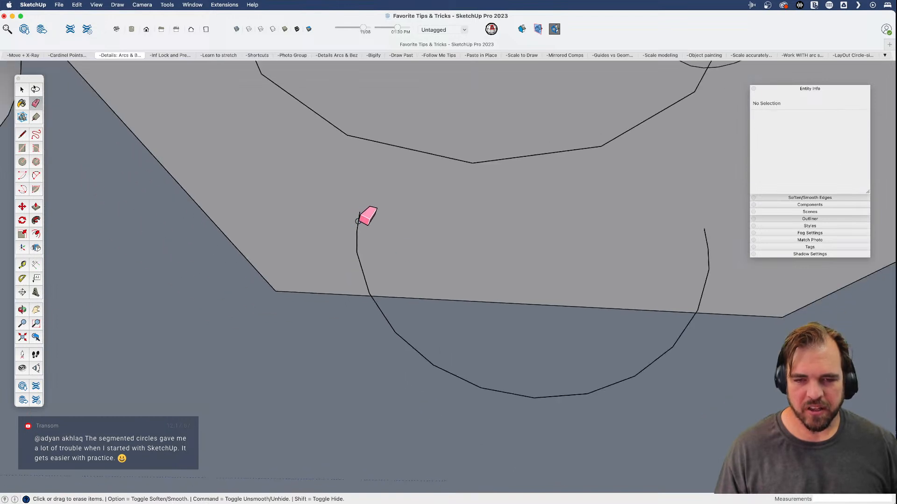
mouse_move(568, 264)
middle_down()
mouse_move(489, 270)
mouse_move(282, 146)
middle_up()
- Draw a 24-sided circle at the free end of the arc path and sweep it along the whole path with Follow Me
key(c)
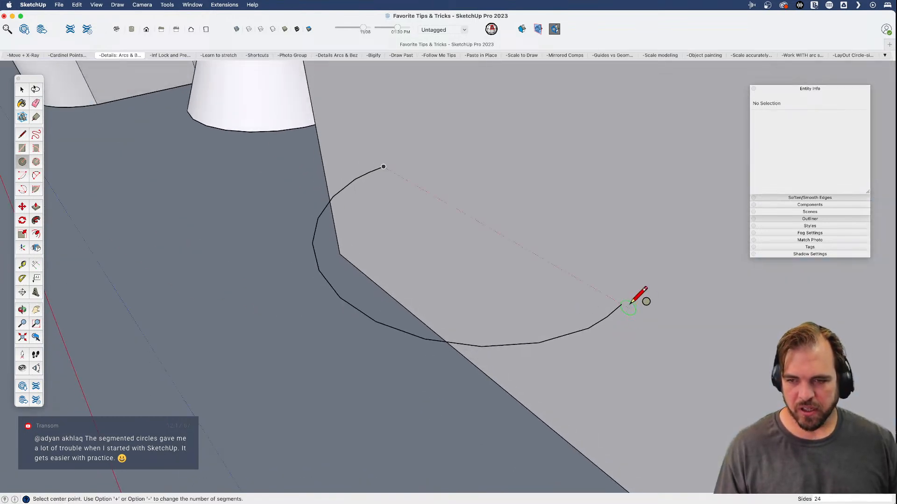
click(623, 305)
click(654, 310)
key(space)
click(603, 327)
key(f)
click(626, 318)
middle_drag(604, 339, 526, 386)
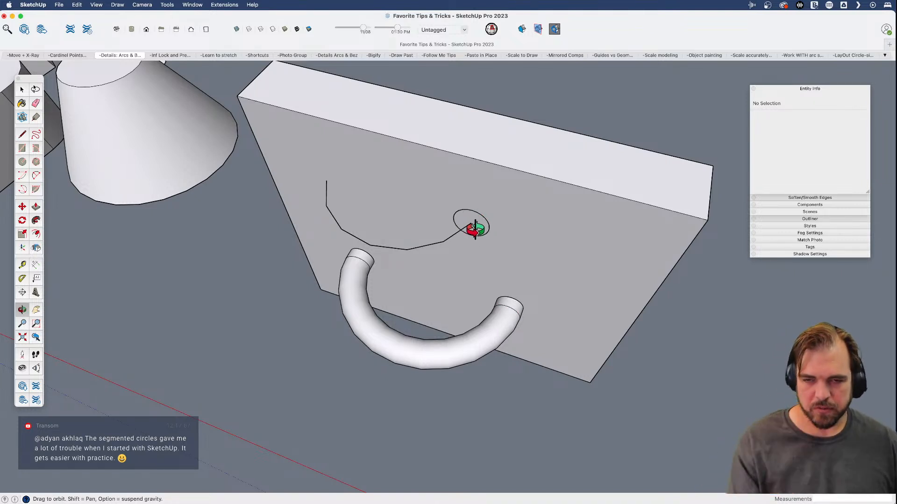
- Examine how the swept pipe's ends meet the slab face, and look over the nearby Y-shaped block
scroll(498, 248, down, 5)
mouse_move(466, 316)
mouse_down()
mouse_move(459, 331)
mouse_move(449, 312)
mouse_up()
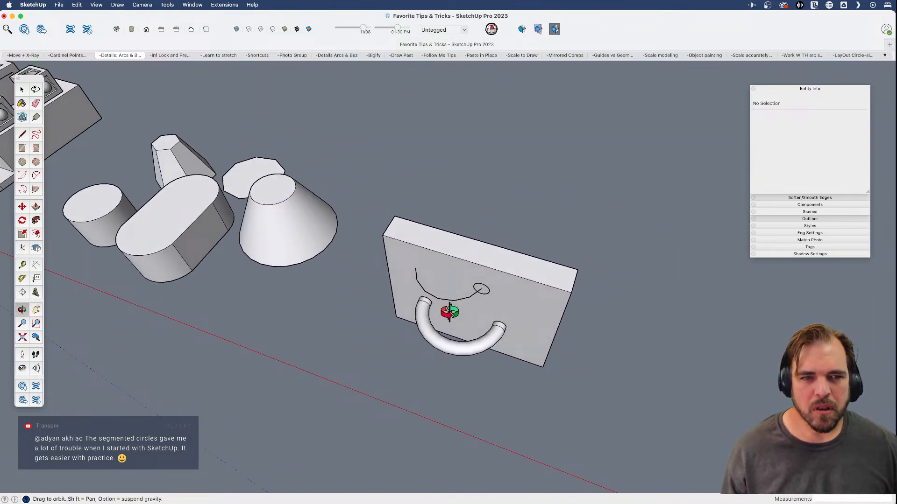
click(129, 55)
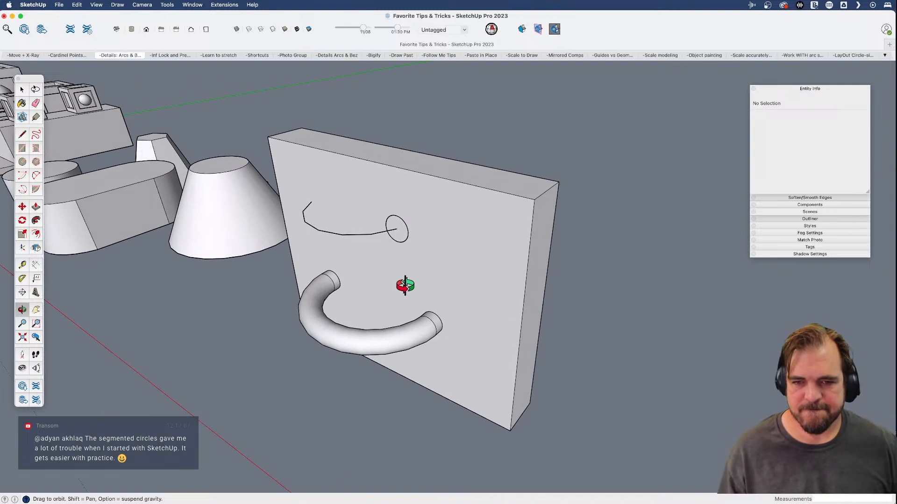
drag(405, 285, 422, 308)
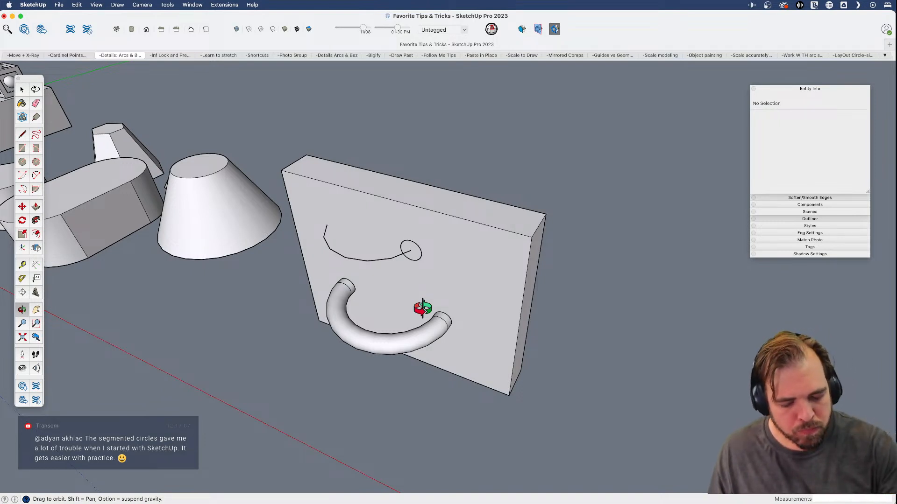
key(space)
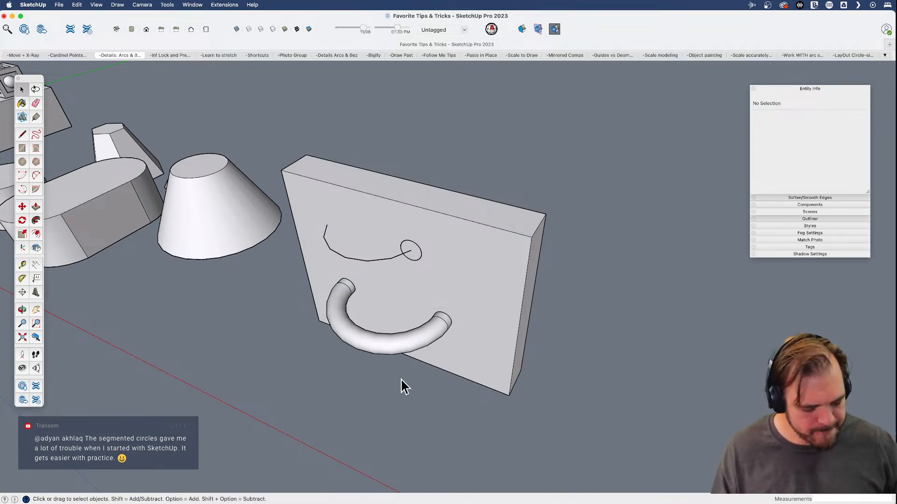
scroll(423, 327, down, 6)
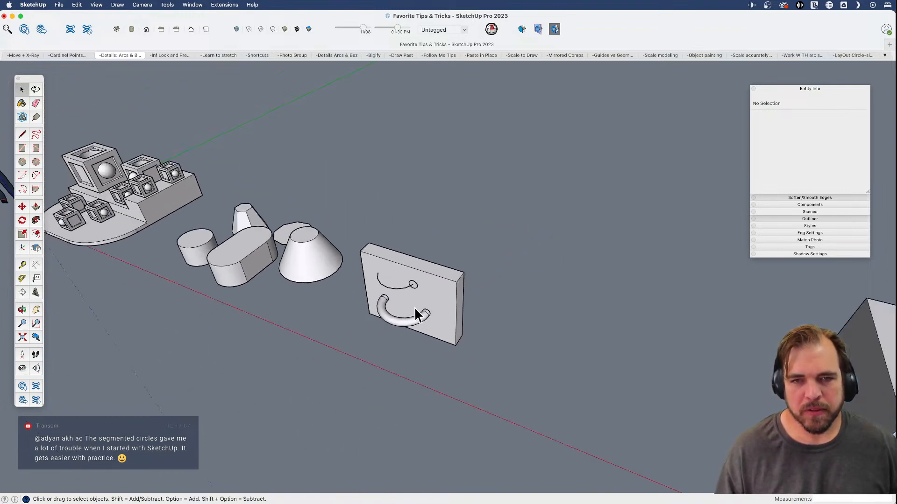
scroll(414, 307, up, 10)
shift+middle_drag(386, 276, 313, 262)
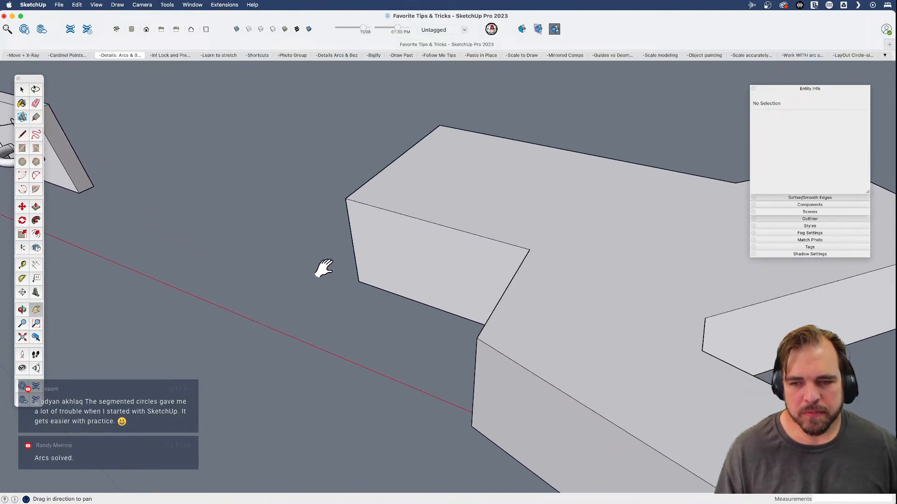
scroll(433, 314, down, 5)
middle_drag(433, 314, 373, 292)
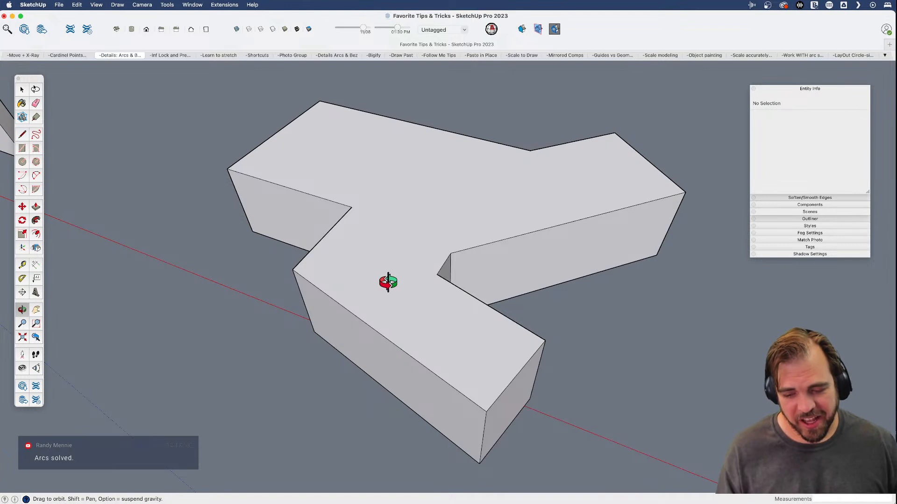
mouse_move(387, 278)
mouse_down()
mouse_move(369, 287)
mouse_move(403, 307)
mouse_move(393, 313)
mouse_move(375, 292)
mouse_up()
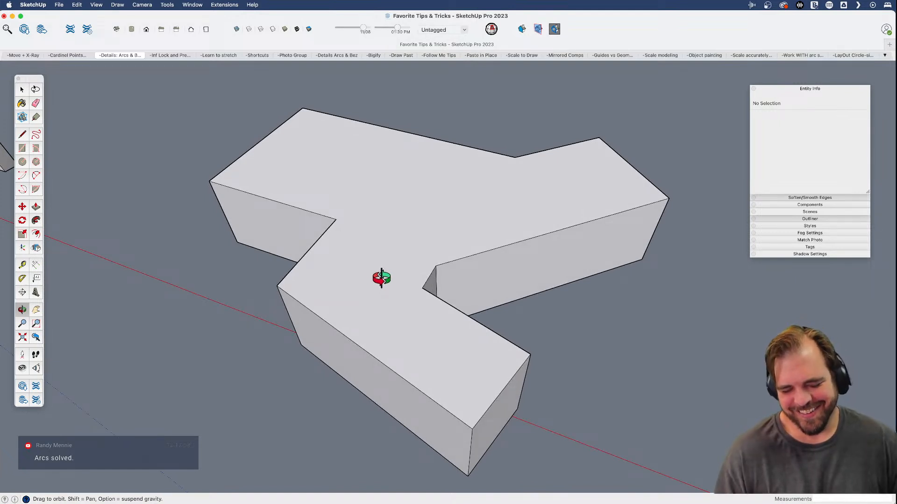
drag(381, 268, 384, 293)
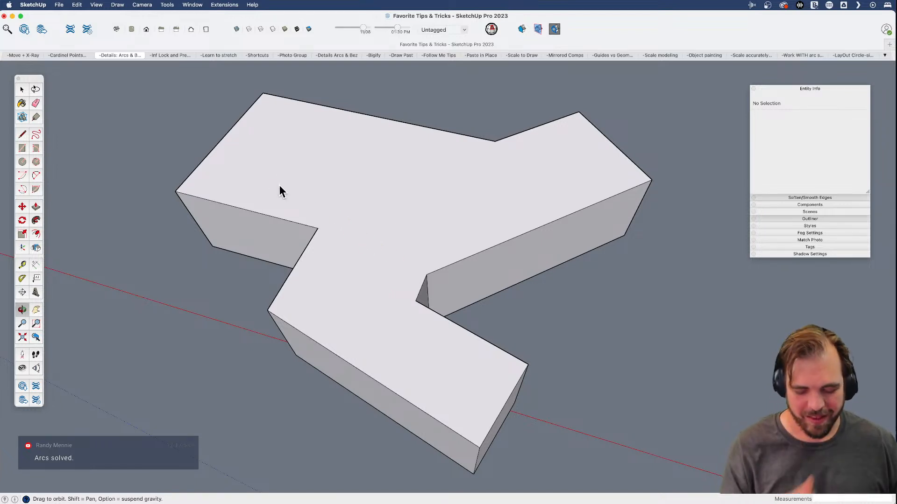
- Open the Y-shaped block's group for editing
key(l)
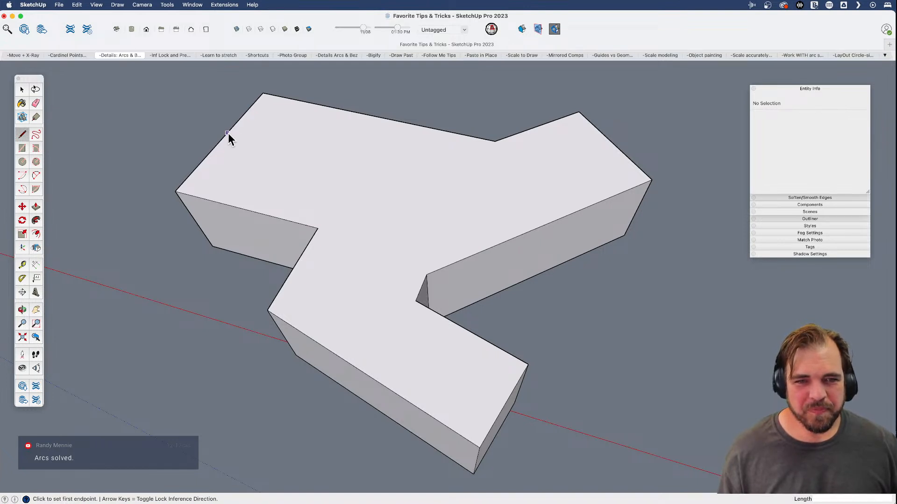
key(space)
click(242, 155)
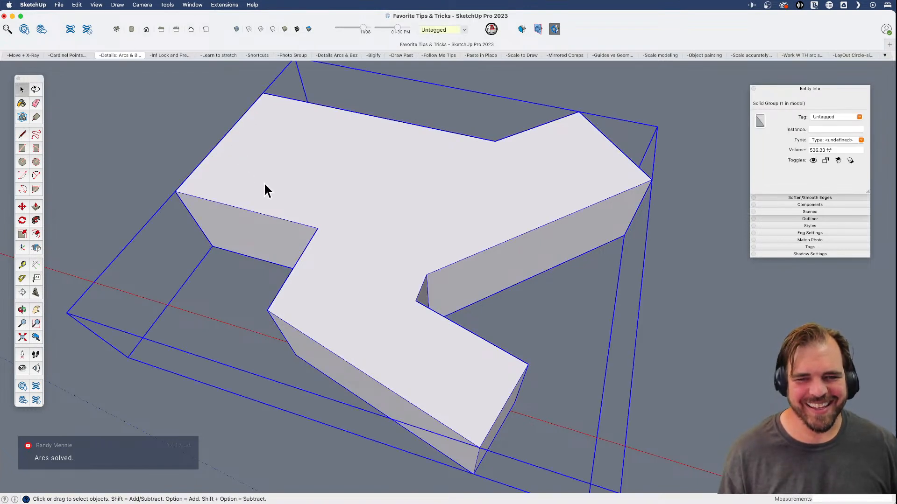
double_click(264, 183)
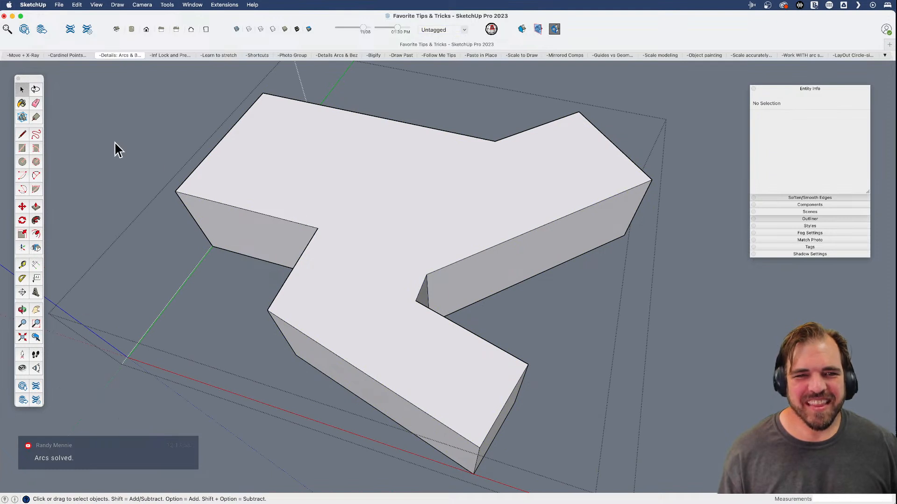
- Draw a centreline from the midpoint of the widest arm's end edge, parallel to its sides and running past the branching point
key(l)
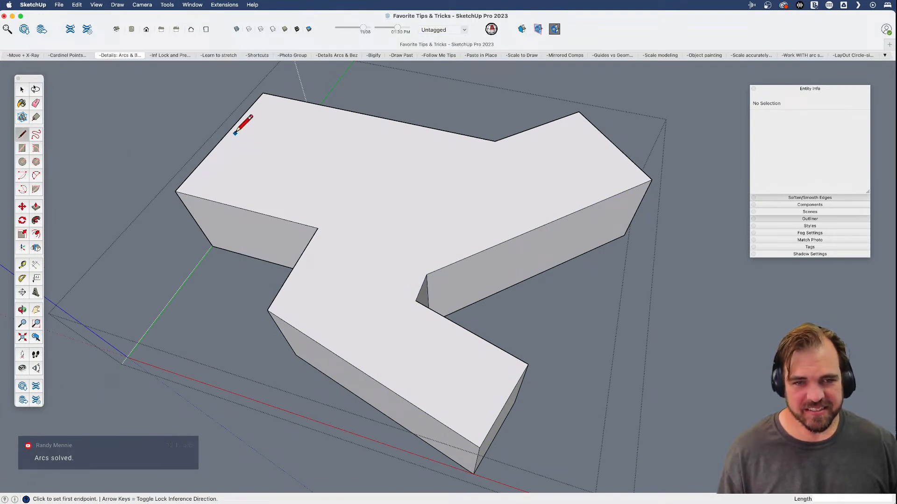
click(223, 137)
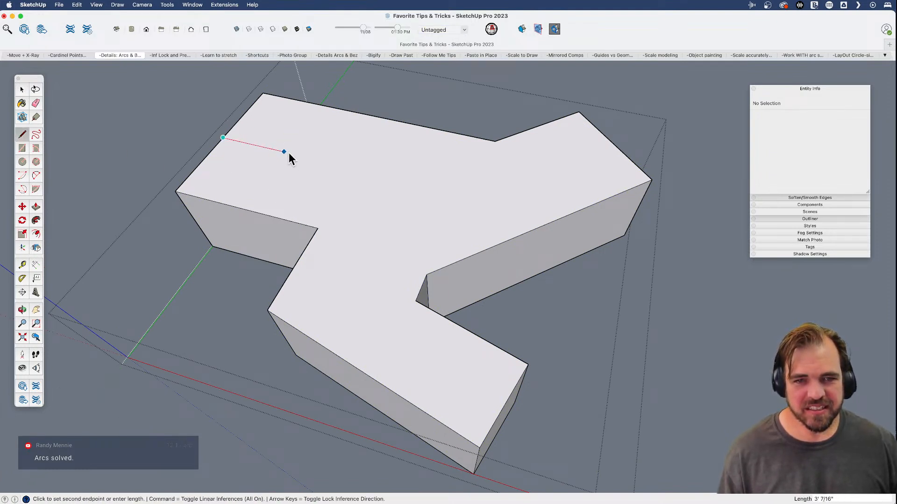
click(494, 200)
key(Escape)
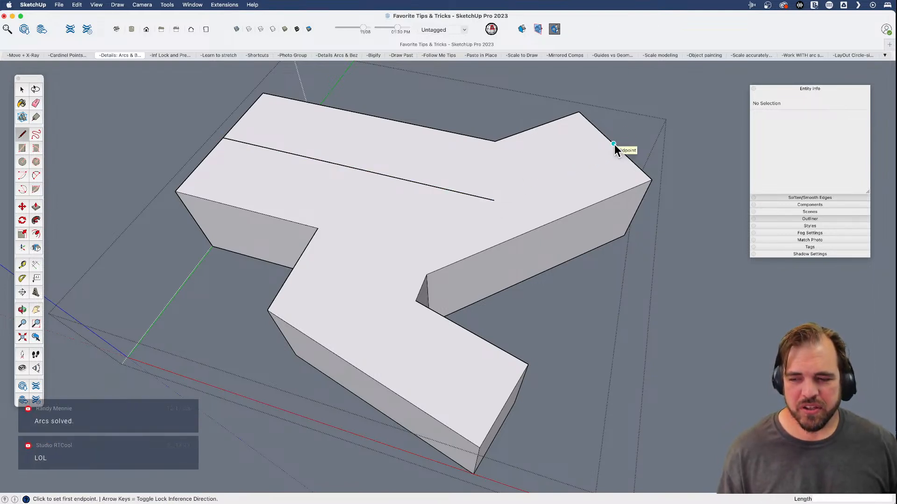
key(space)
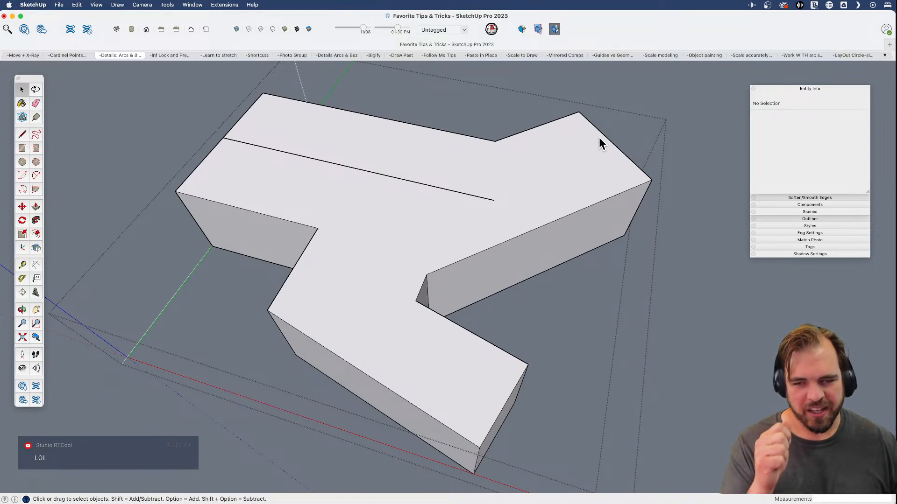
- Draw the adjoining angled arm's centreline from its end edge's midpoint, crossing the first centreline
key(l)
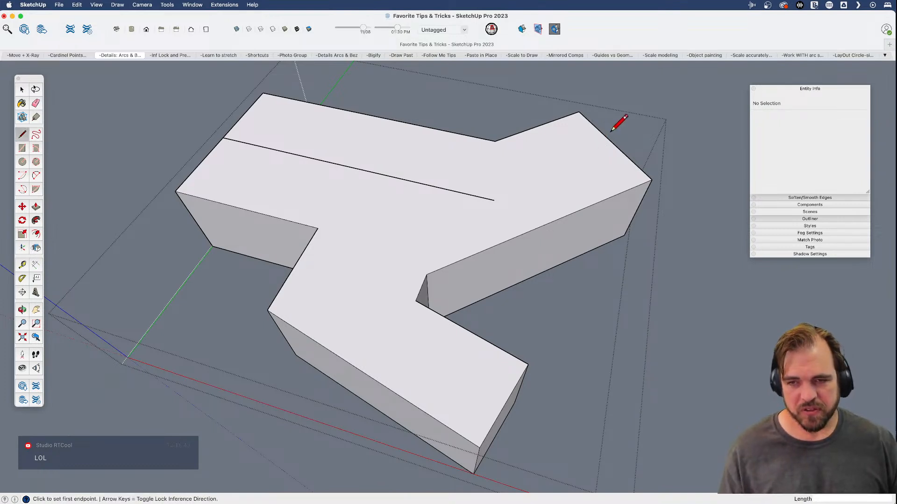
click(614, 143)
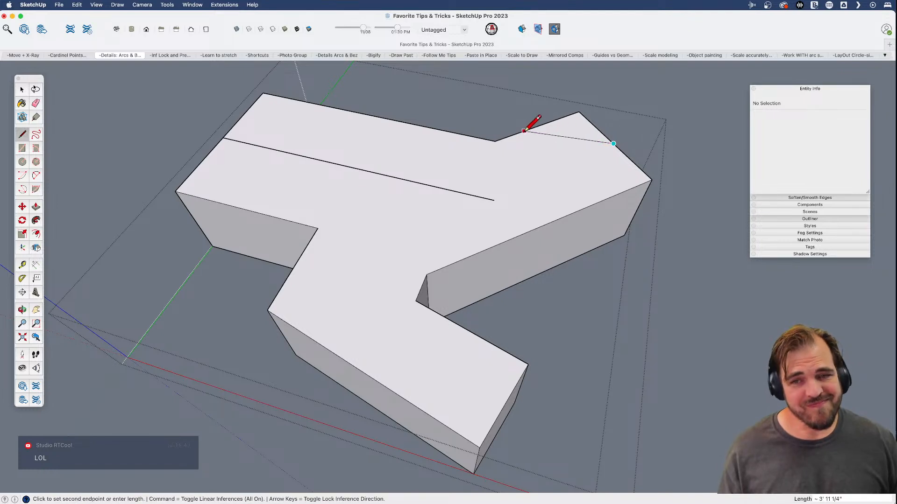
click(433, 213)
key(space)
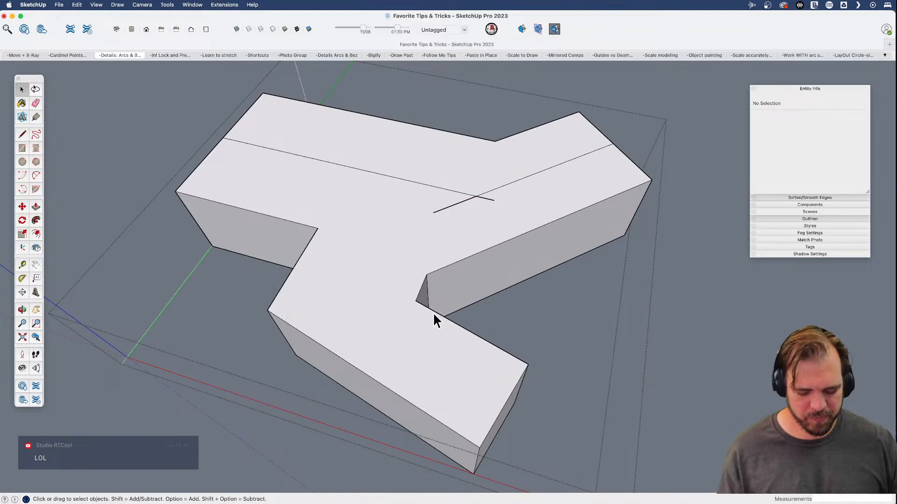
- Draw a centreline about 7' 5" long from the midpoint of the remaining arm's end edge, parallel to its sides
key(l)
click(505, 404)
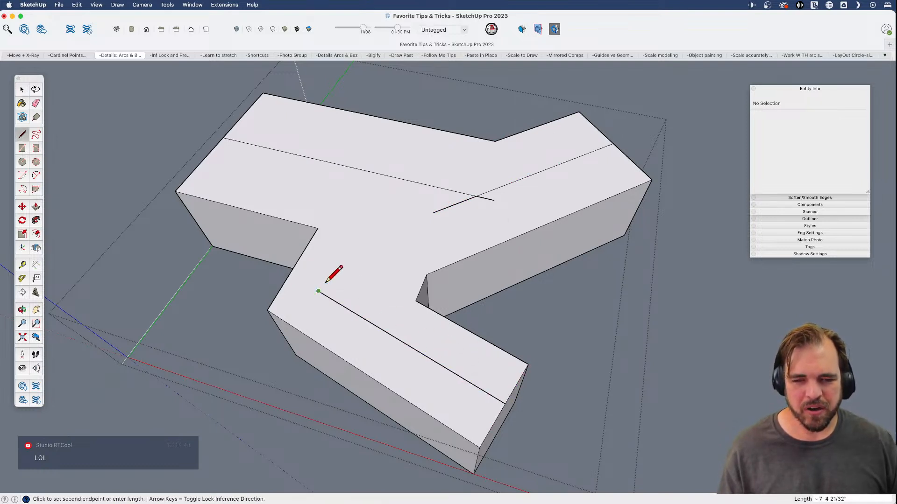
key(space)
middle_drag(356, 330, 434, 318)
- Draw an edge across the block's neck from the short corner edge's midpoint, and a line from its midpoint past the nearby arm's centreline
key(l)
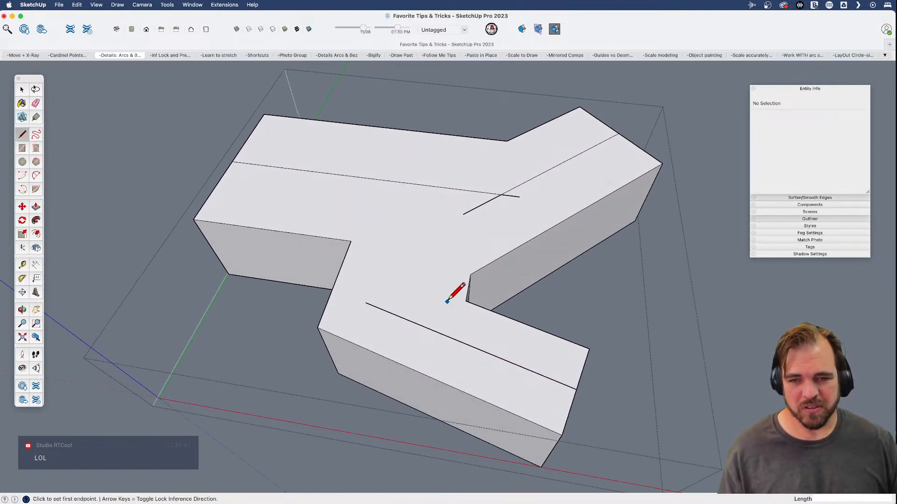
click(468, 288)
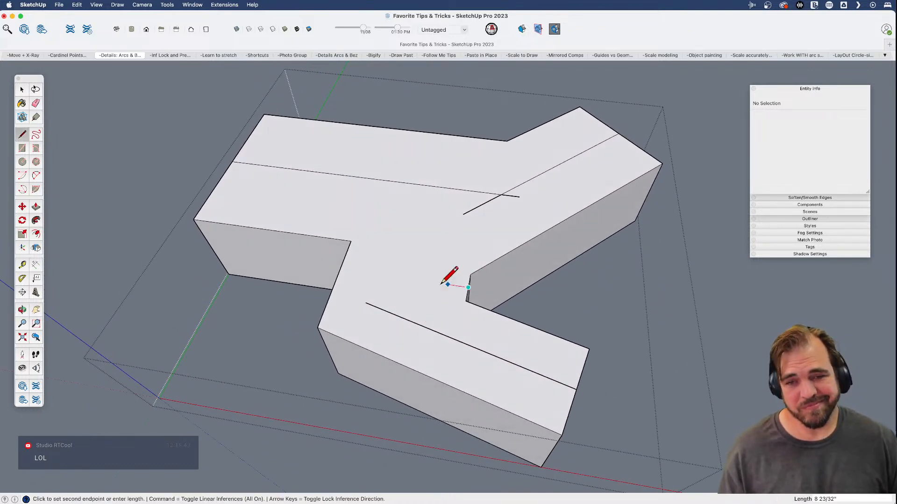
click(340, 269)
click(404, 278)
click(387, 335)
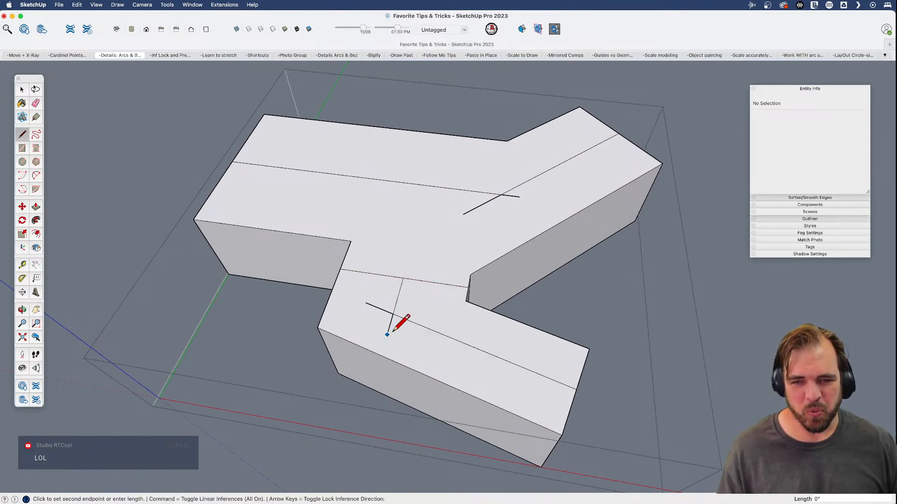
- Extend the neck's centreline to align with the angled arm's centreline and join the two with an edge about 2' 3" long
click(403, 278)
click(403, 278)
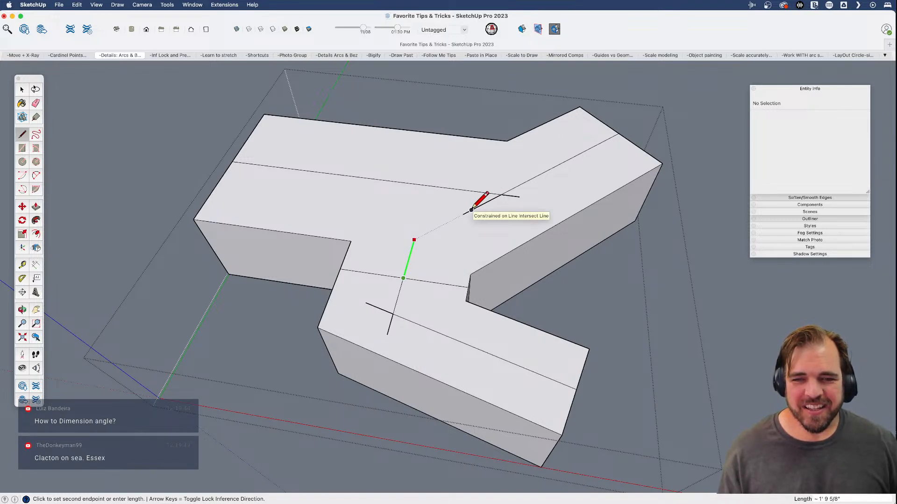
click(471, 210)
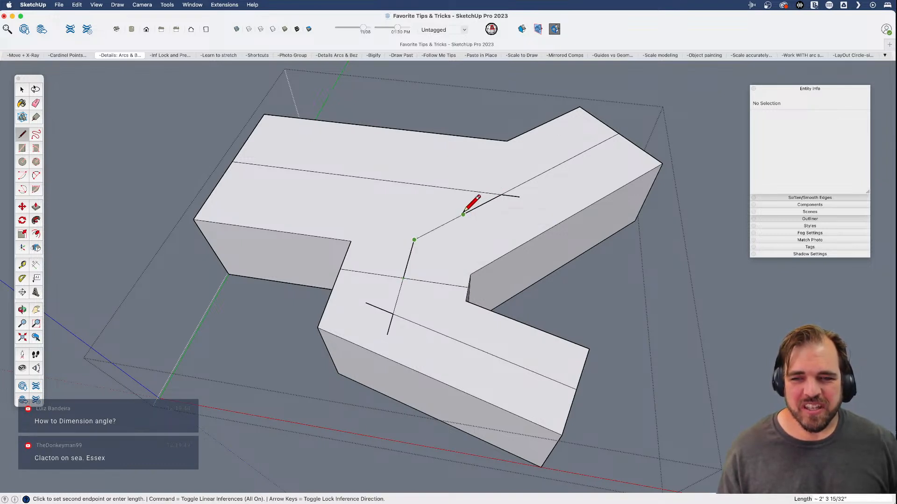
click(463, 214)
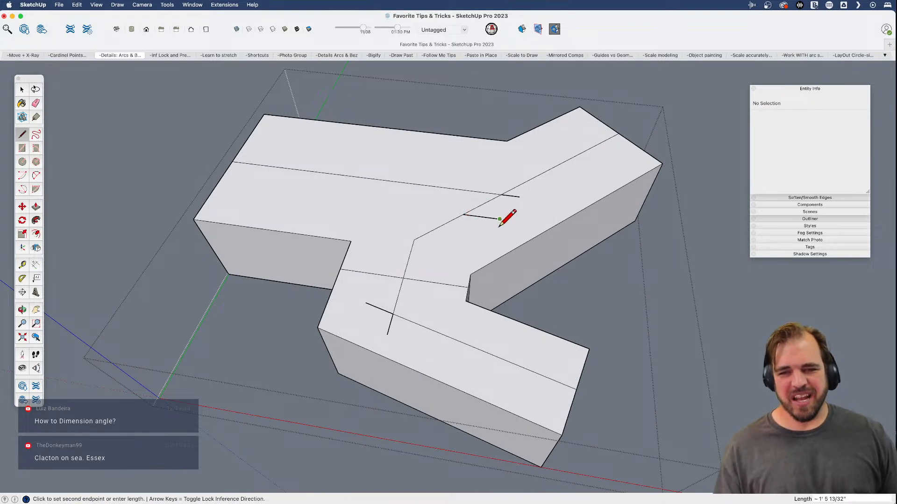
- Erase the overhanging centreline ends and the edge across the neck, and undo these erasures
key(e)
click(514, 196)
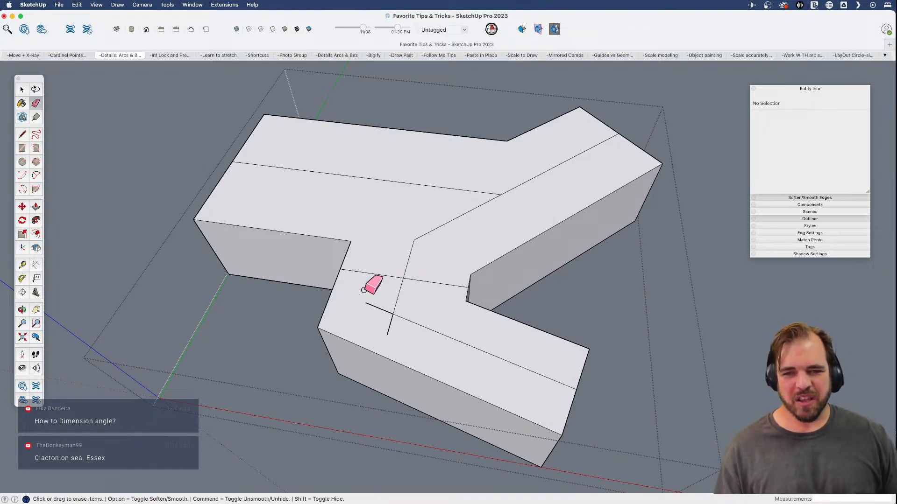
drag(374, 304, 397, 332)
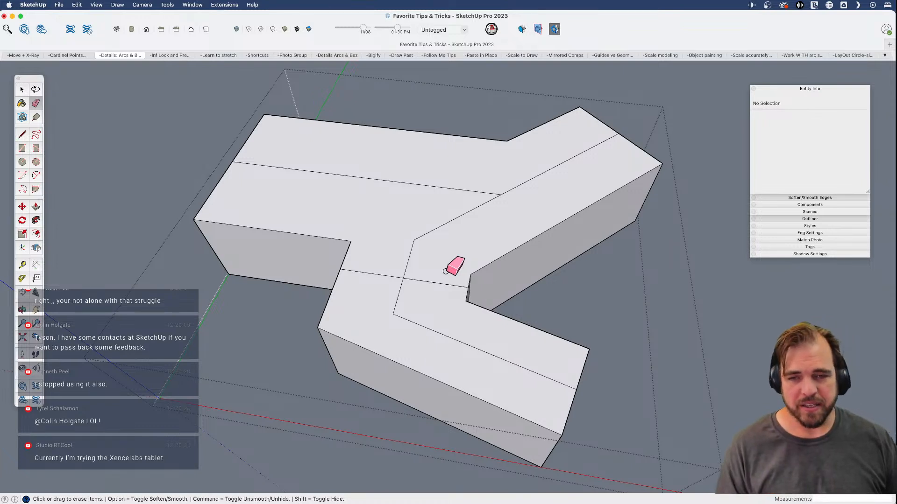
mouse_move(405, 273)
mouse_down()
mouse_move(384, 292)
mouse_move(416, 305)
mouse_up()
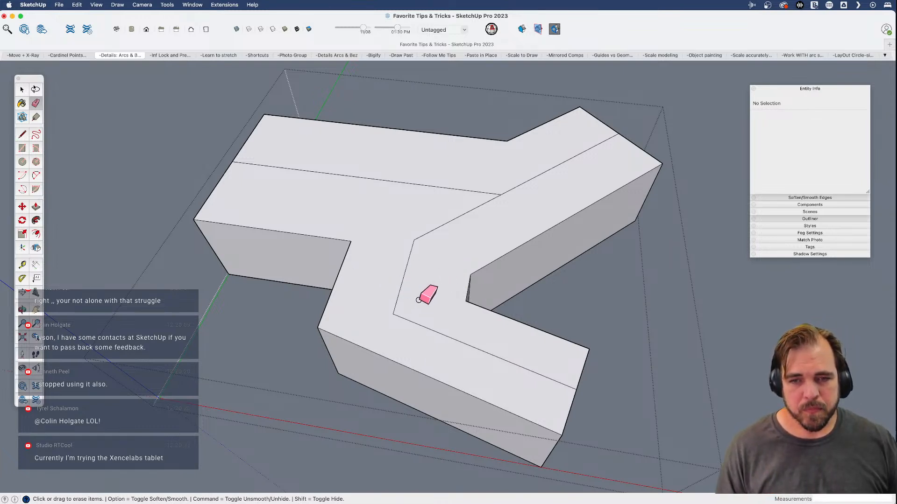
key(super+z)
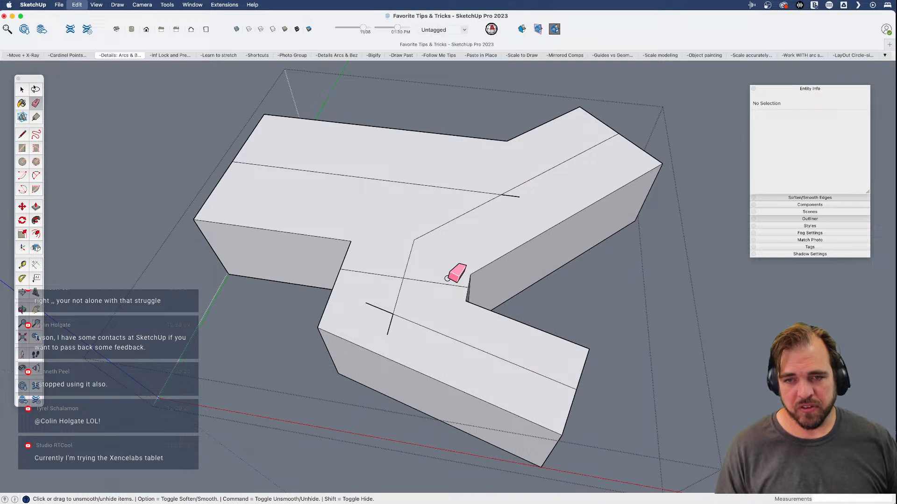
- Undo the centrelines drawn on the Y-shaped block's top face and reopen the block for editing
key(super+z)
key(super+z)
key(super+z)
key(super+z)
key(l)
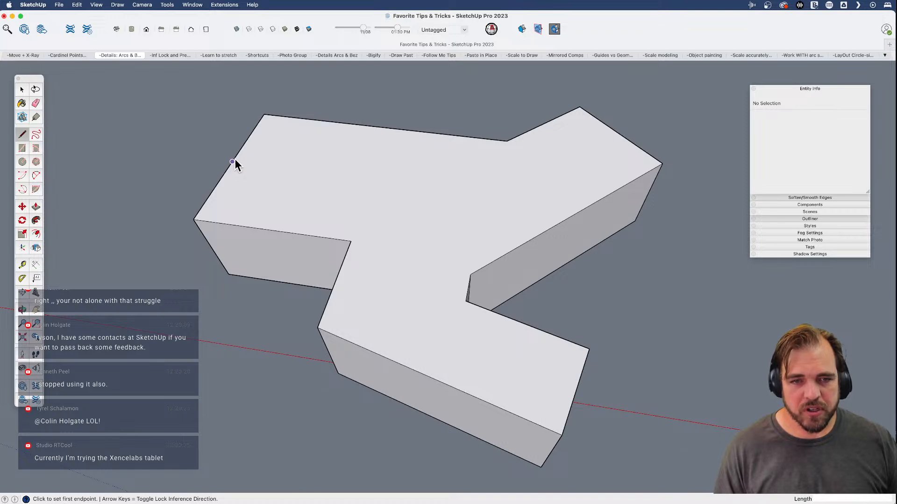
key(space)
double_click(276, 174)
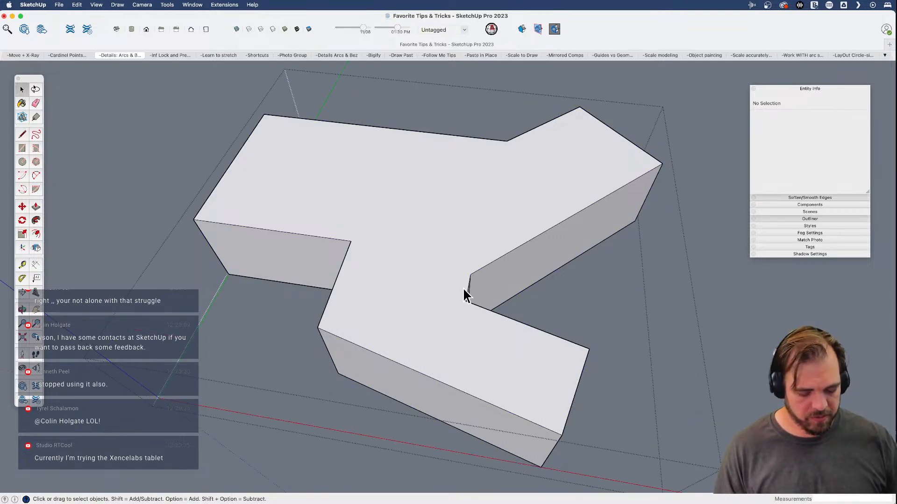
- Draw crossing centrelines on the top face from the end-edge midpoints of the wide arm and the angled arm, parallel to each arm's sides
middle_drag(474, 327, 404, 304)
key(l)
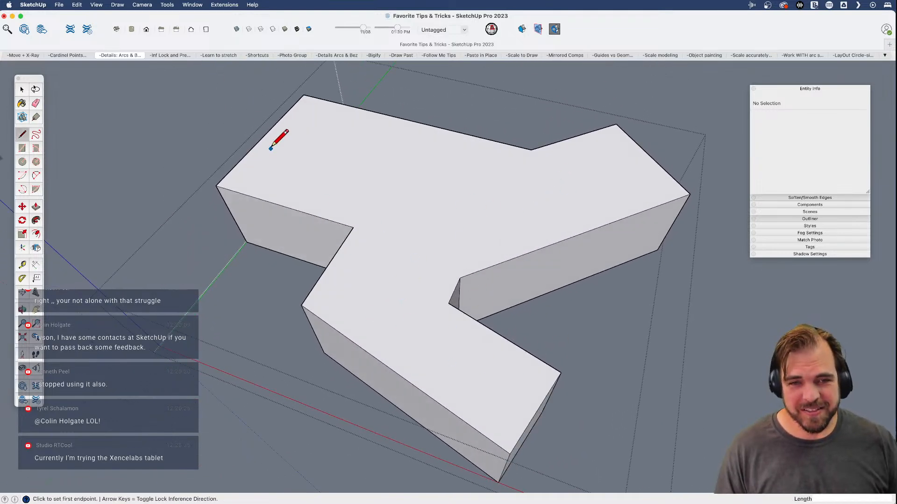
click(264, 136)
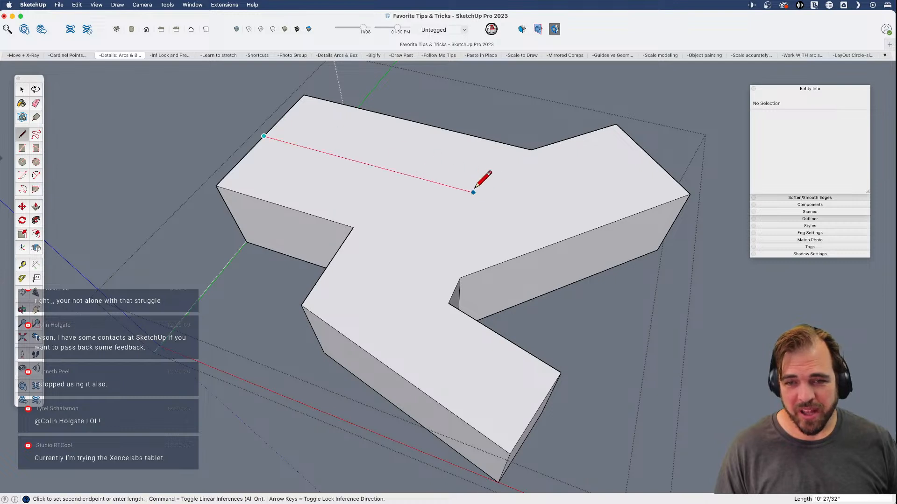
click(519, 205)
key(Escape)
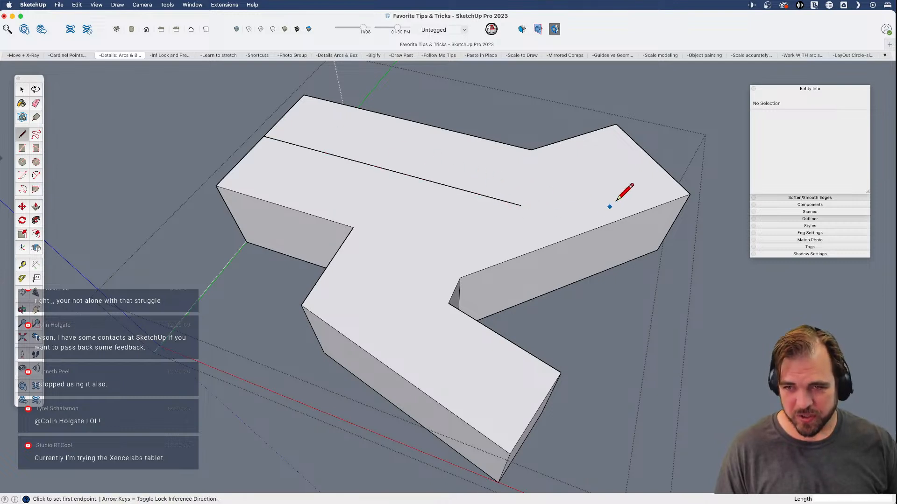
click(651, 156)
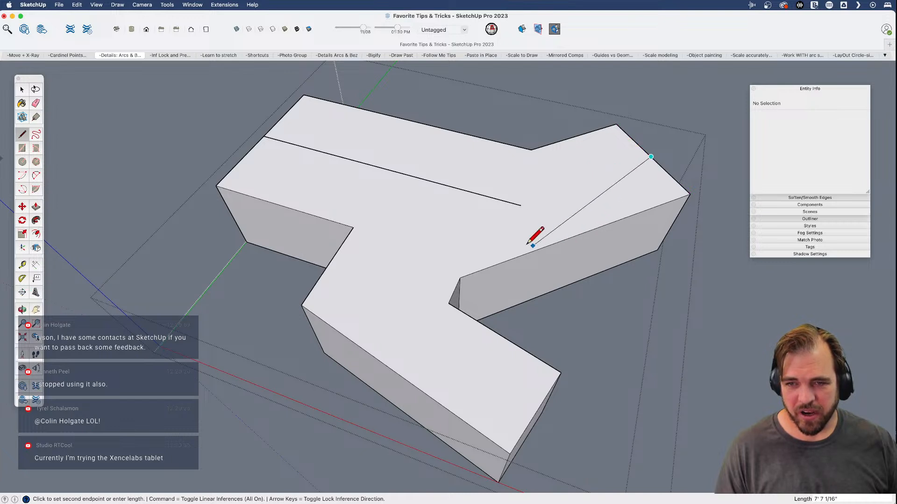
click(463, 220)
key(space)
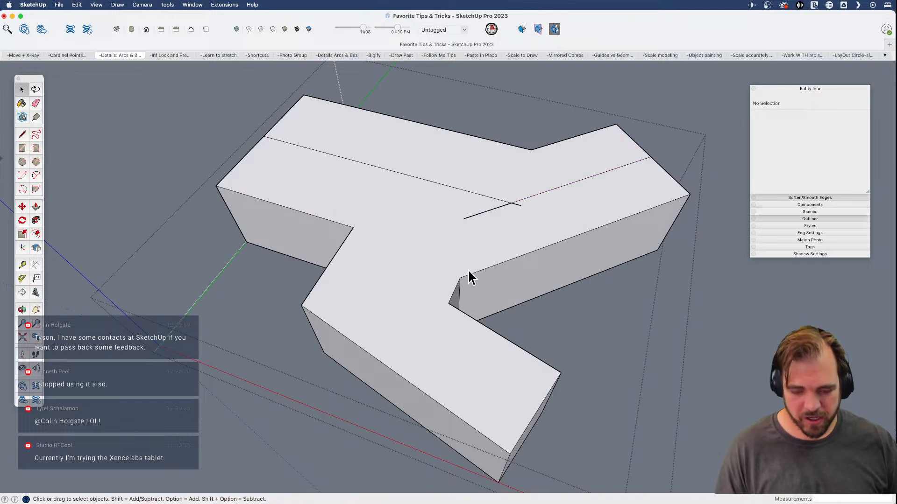
- Draw a centreline from the midpoint of the remaining arm's end edge, parallel to its sides and running past the neck
key(l)
click(536, 411)
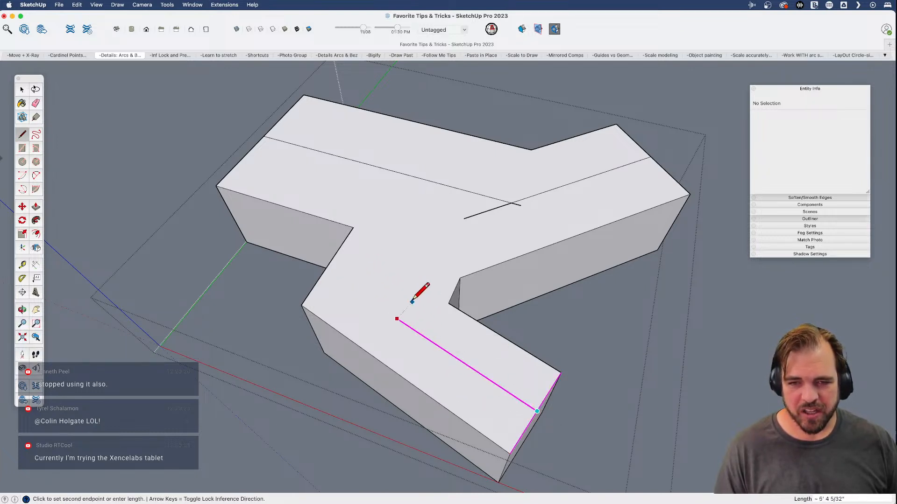
click(346, 285)
key(Escape)
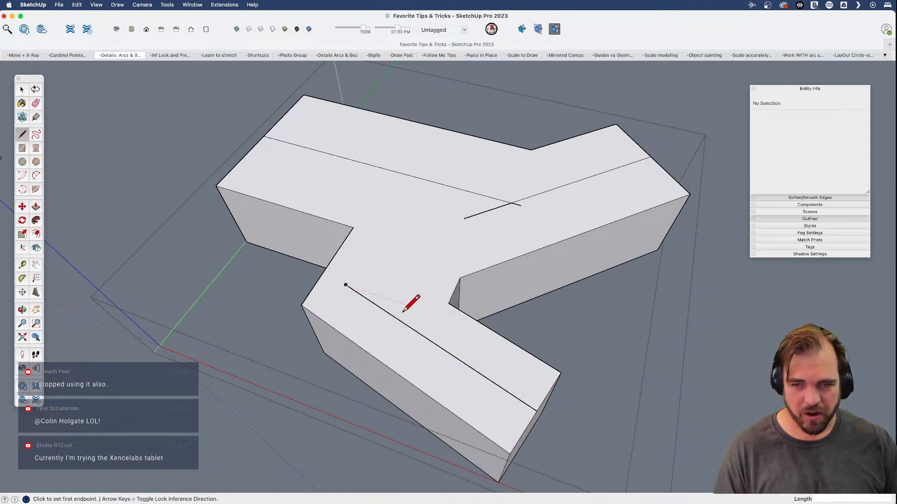
- Draw an edge about 4' 8" long across the block's neck from the midpoint of the short corner edge
scroll(473, 297, up, 3)
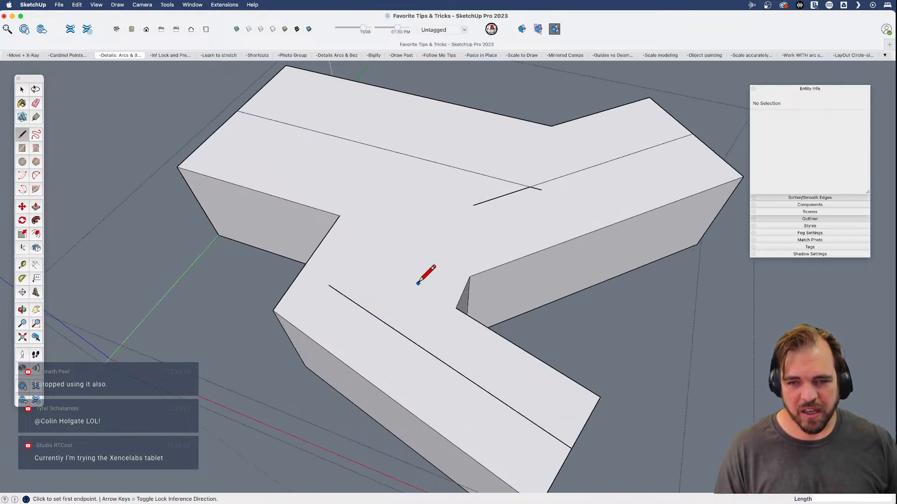
click(469, 293)
click(308, 242)
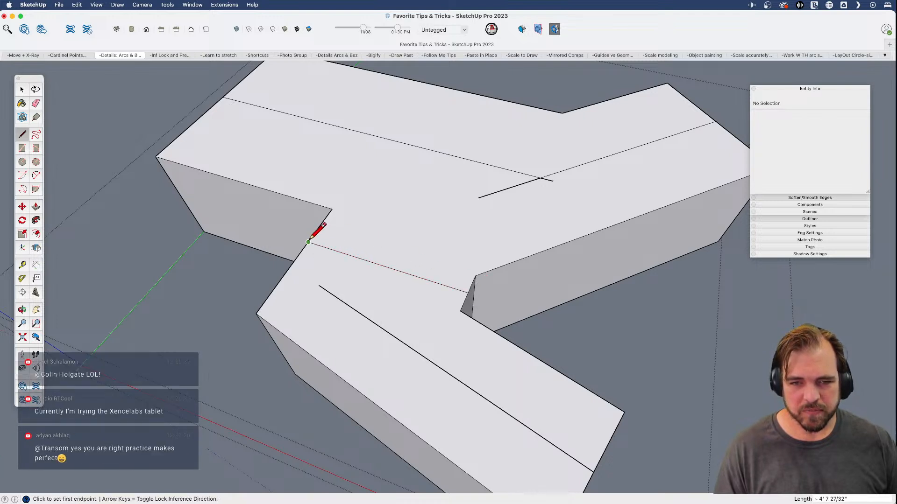
- Draw the neck's centreline from the crossing edge's midpoint to align with the angled arm's centreline, and join them with an edge about 2' 1" long
click(385, 267)
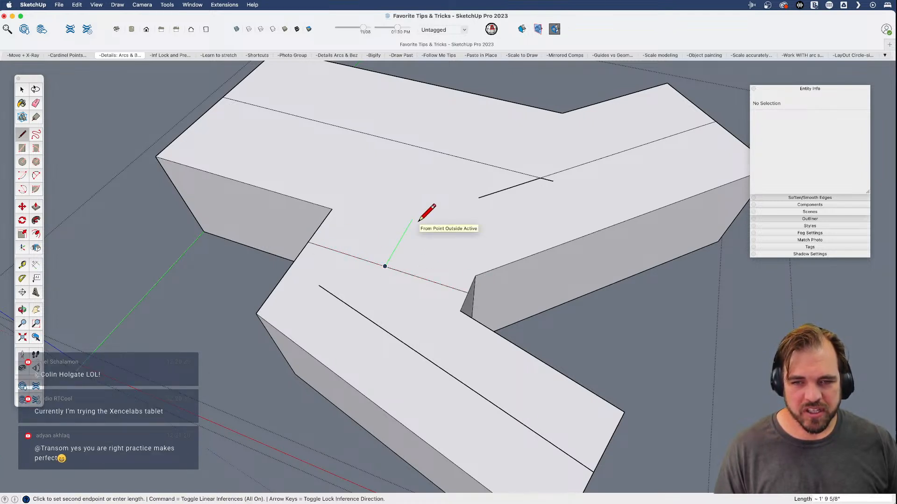
key(shift)
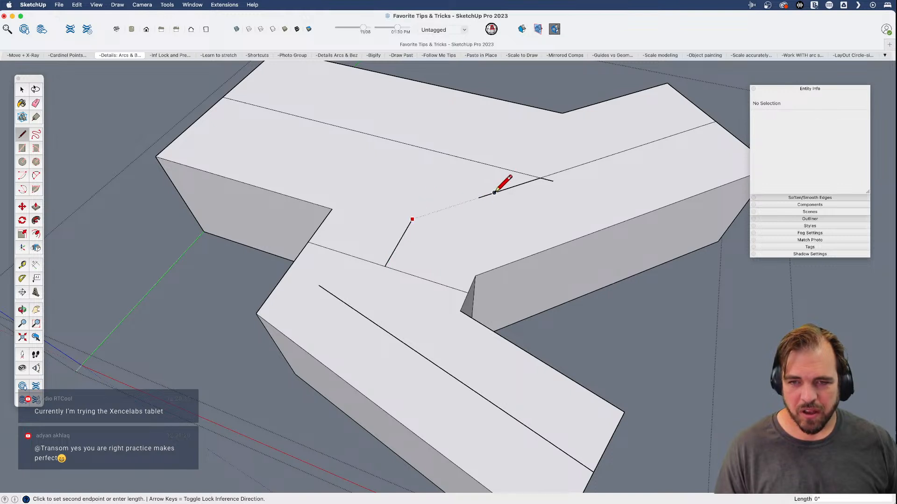
click(478, 198)
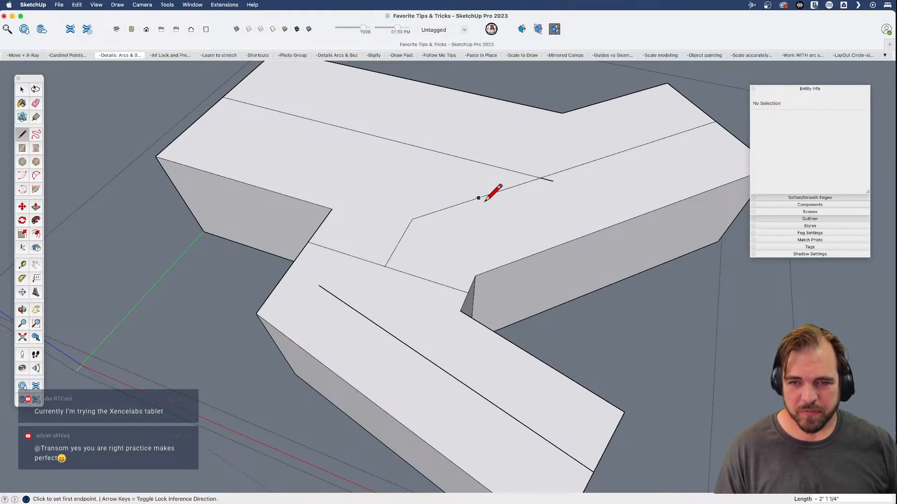
click(479, 198)
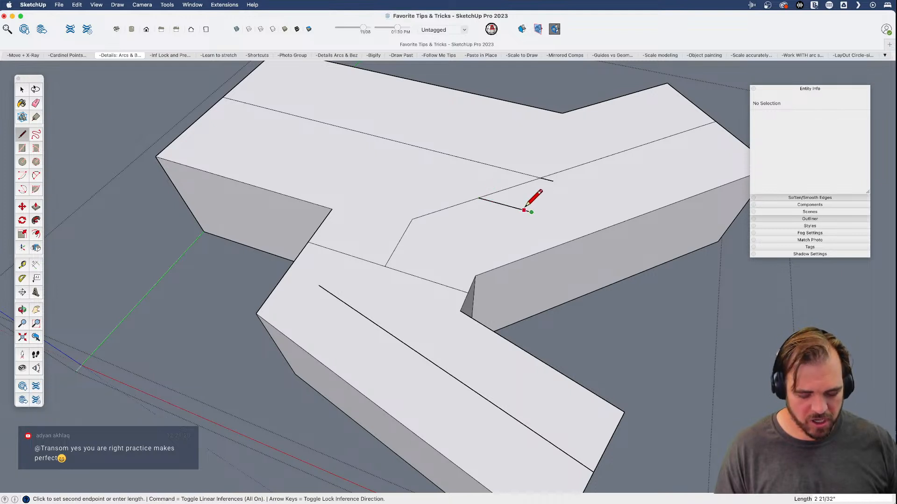
key(e)
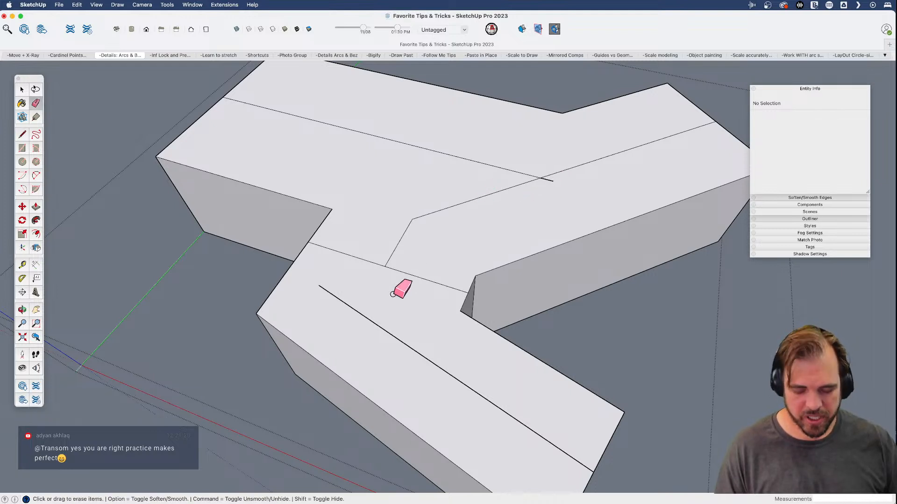
- Extend the neck's centreline past the nearby arm's centreline and erase the overhanging centreline ends
key(l)
click(385, 267)
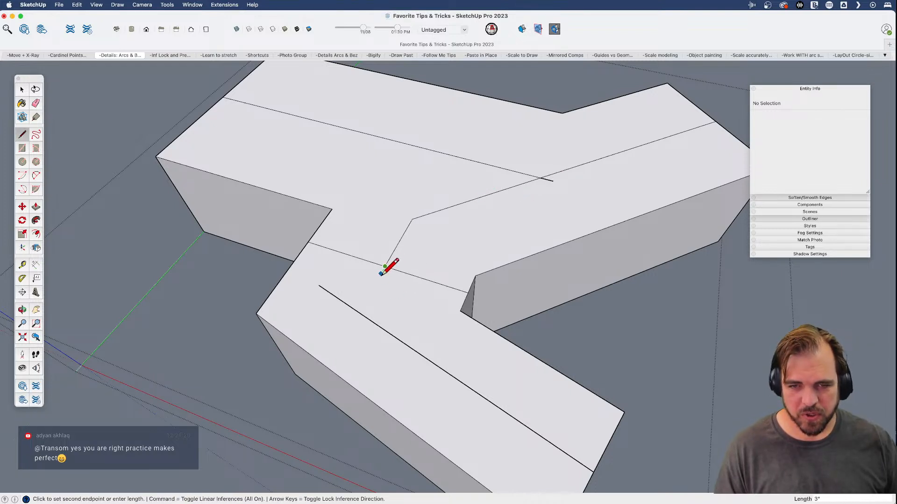
click(341, 344)
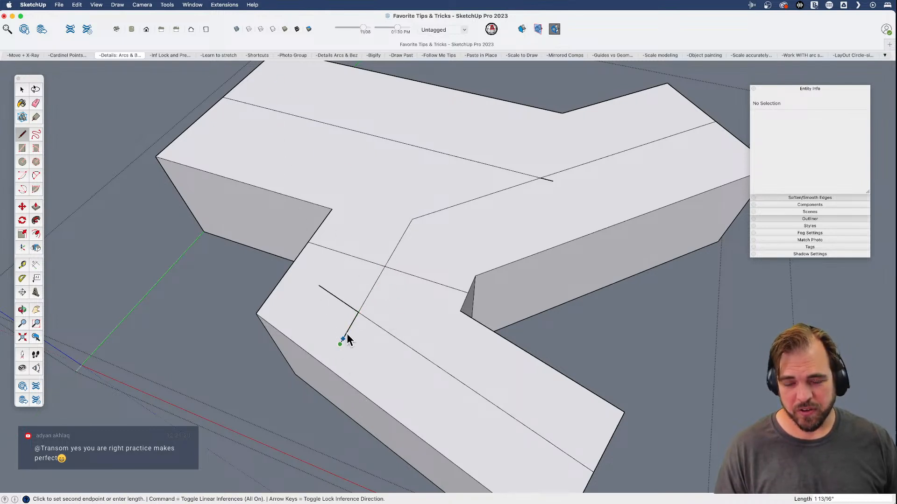
key(e)
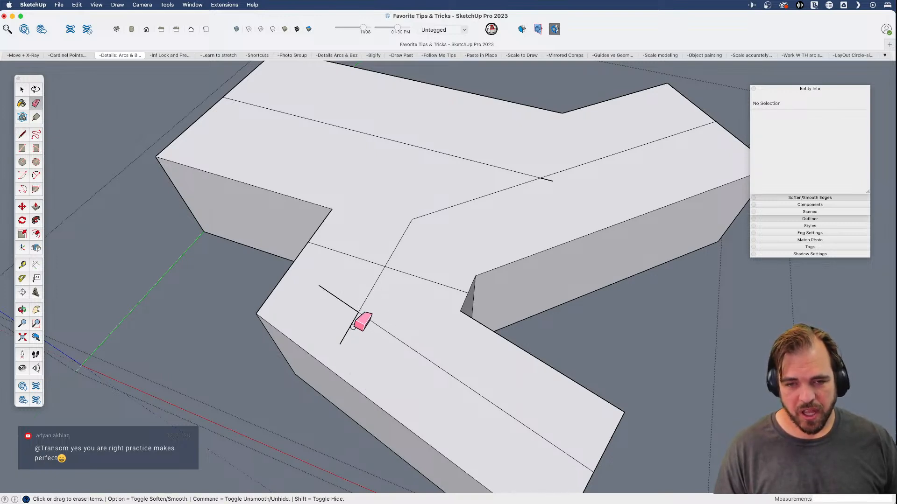
drag(356, 329, 335, 292)
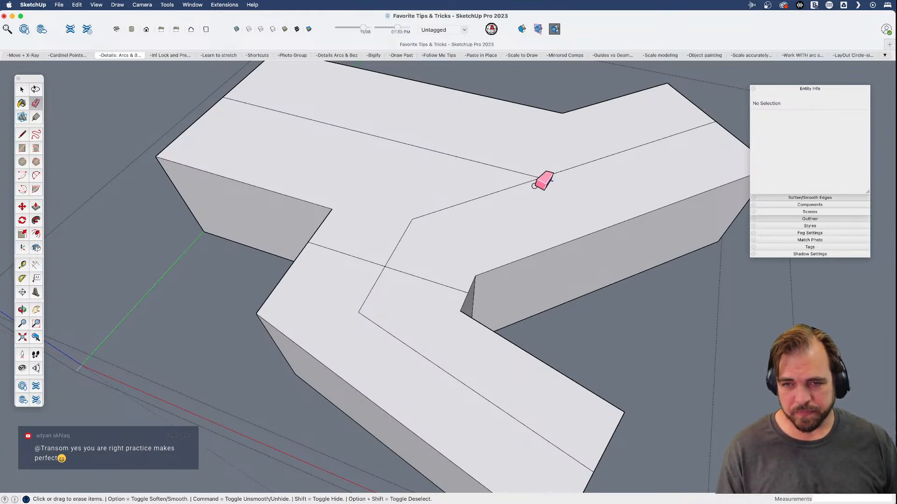
- Connect the centreline junctions to the block's adjacent corners with edges, and erase the edge across the neck
key(l)
click(563, 113)
click(541, 178)
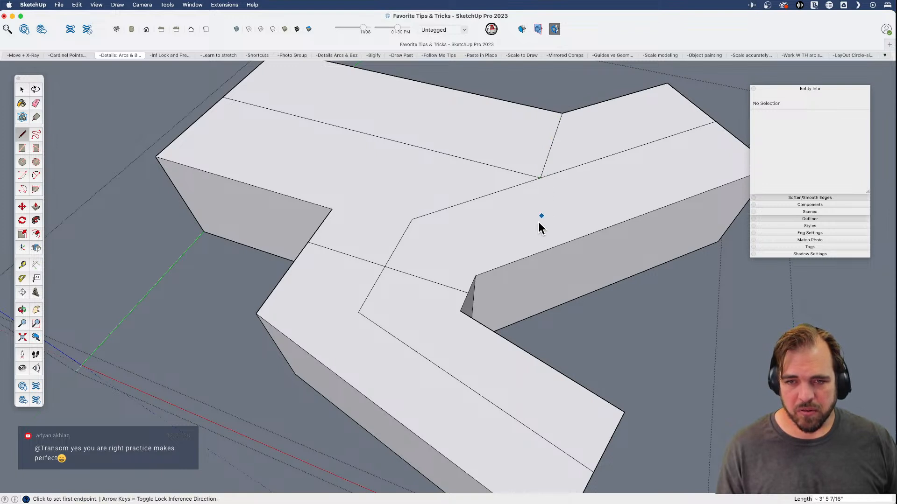
click(412, 219)
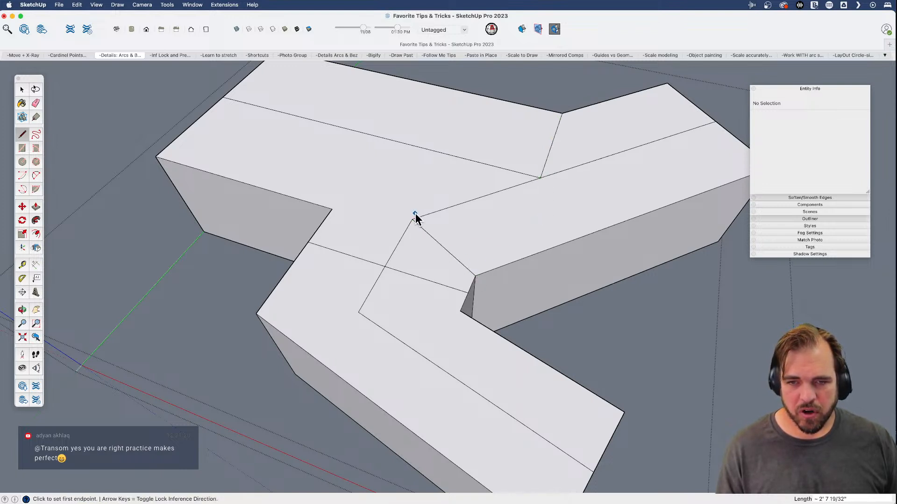
click(332, 209)
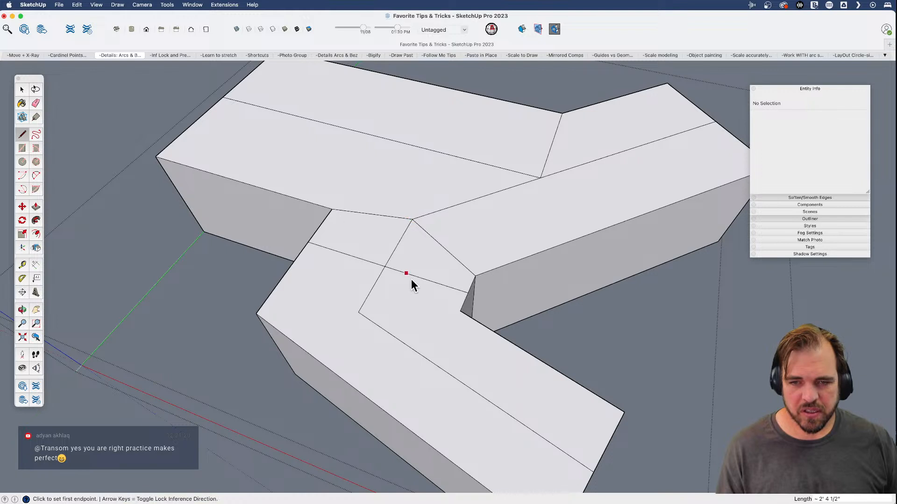
click(460, 311)
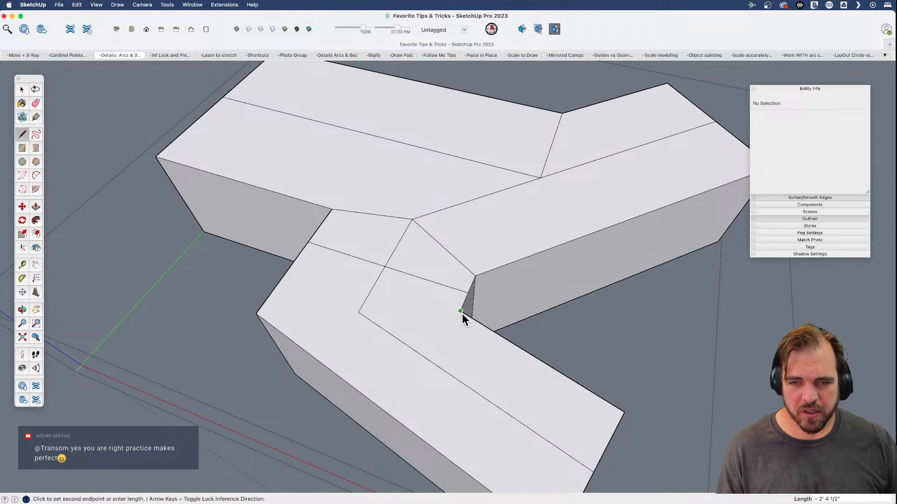
click(358, 312)
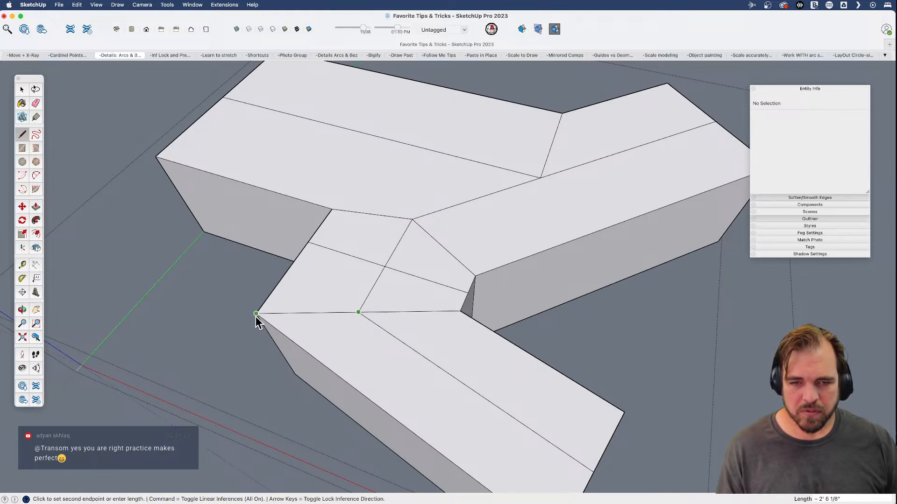
key(e)
- Select the four connected centreline edges along the angled arm, the neck and the nearby arm, and try to move them upward
middle_drag(427, 260, 523, 205)
click(523, 204)
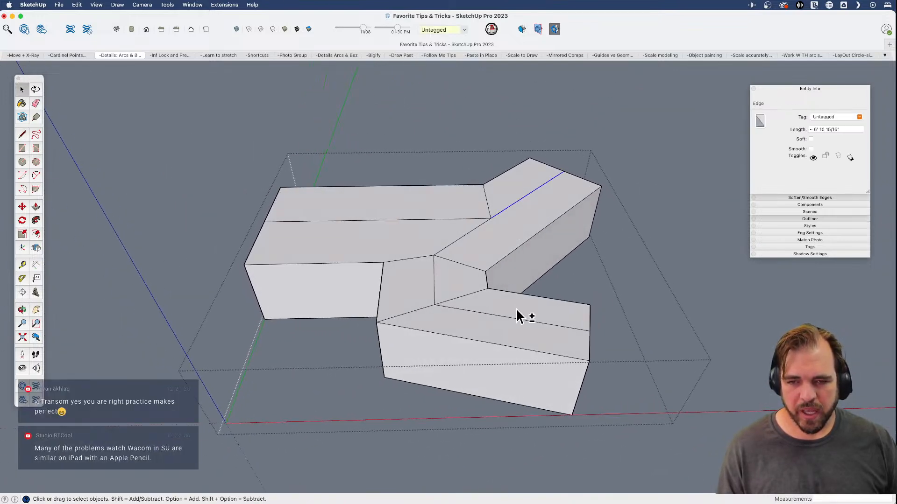
shift+click(512, 318)
shift+click(435, 270)
shift+click(450, 246)
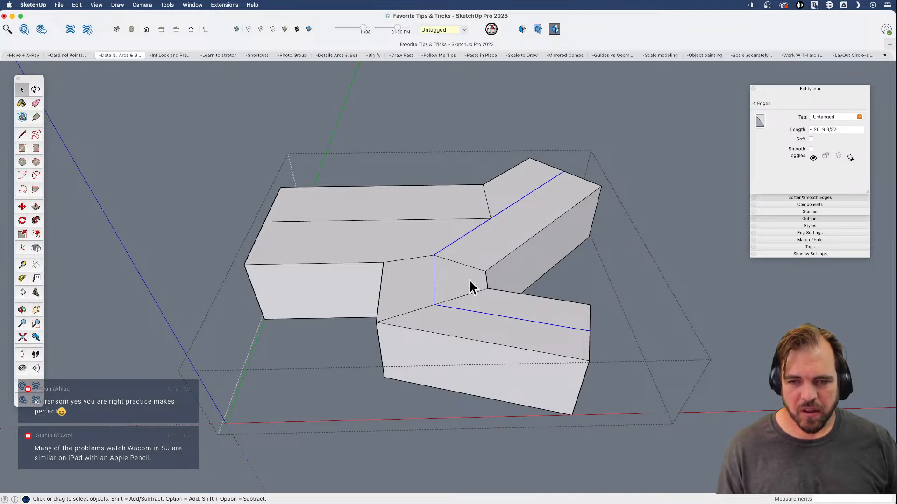
key(m)
click(563, 173)
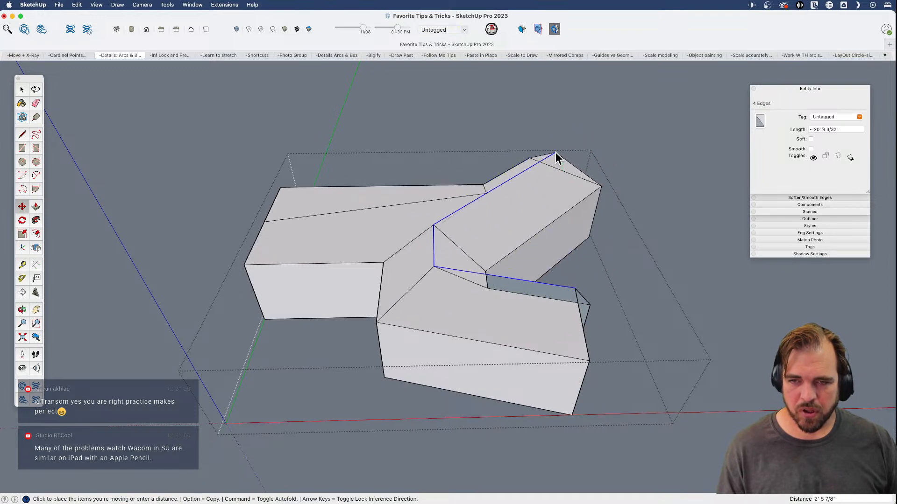
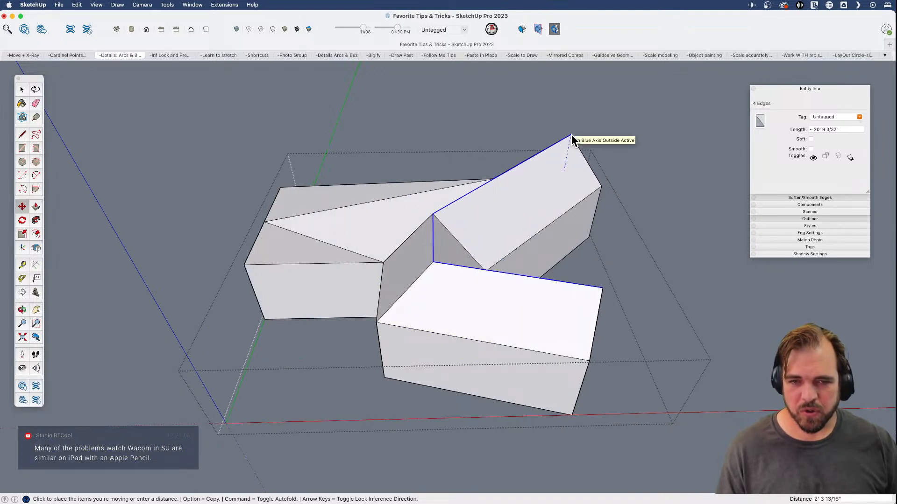
- Add the wide arm's centreline to the selection and raise all five edges about 1' 6" along the blue axis
middle_drag(557, 150, 374, 322)
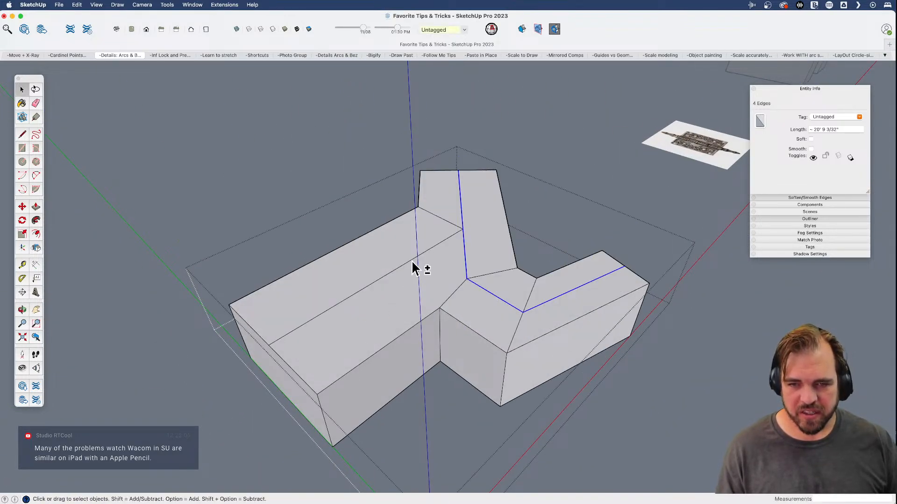
shift+click(413, 263)
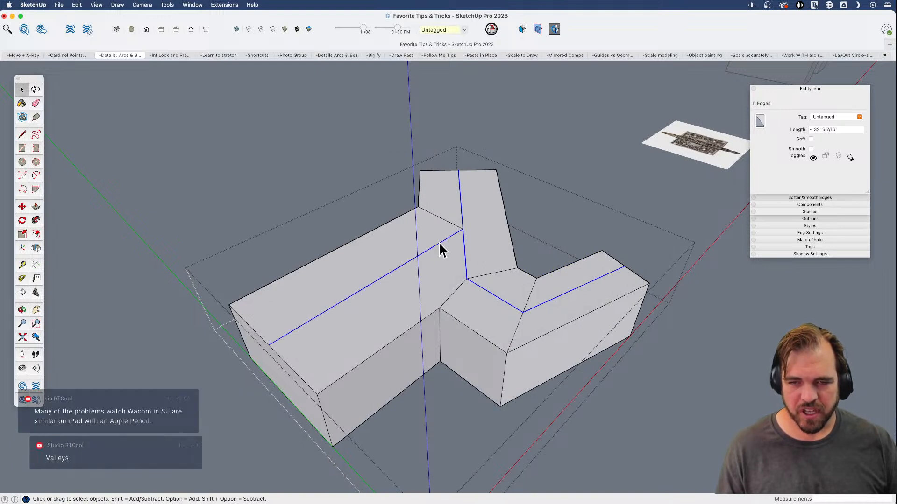
key(m)
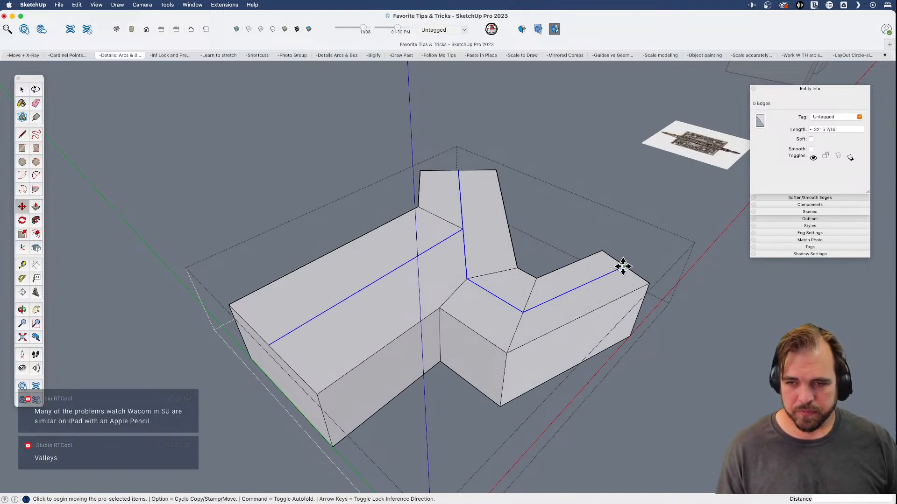
click(623, 266)
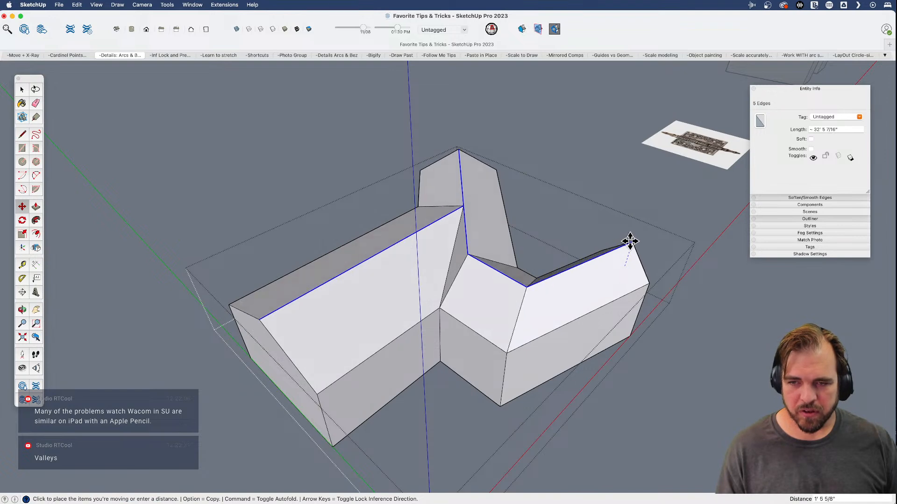
click(629, 240)
- Raise the selected ridge edges about another 6" along the blue axis
middle_drag(484, 344, 351, 278)
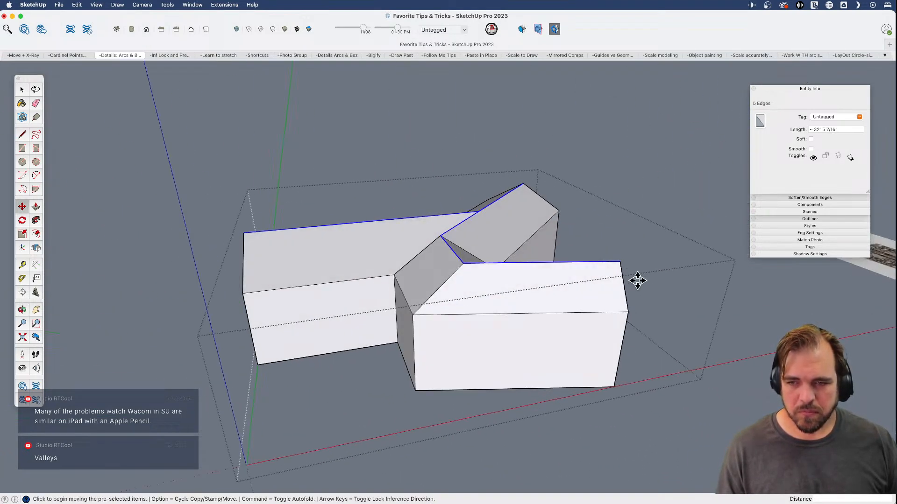
click(623, 263)
click(622, 251)
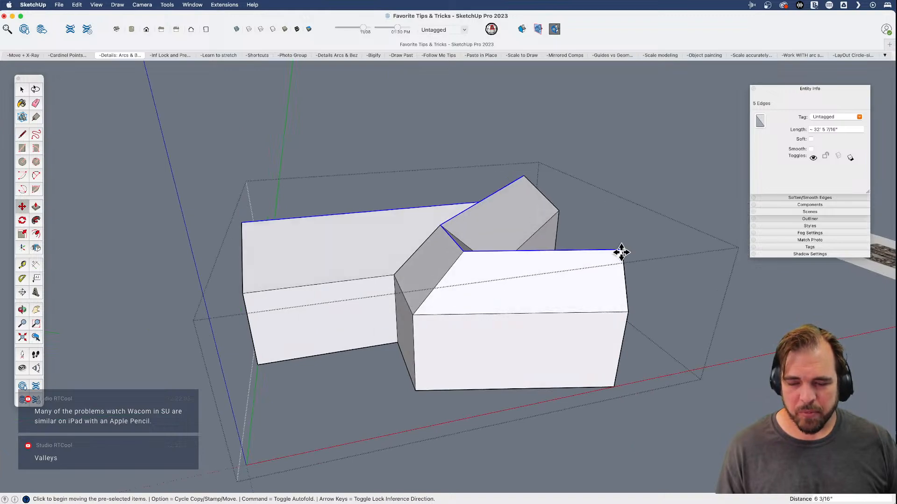
- Extend the neck's ridge in a straight line to the wide arm's ridge, and erase the old valley edge from the inner corner
middle_drag(505, 261, 561, 322)
scroll(507, 271, up, 3)
key(l)
click(499, 279)
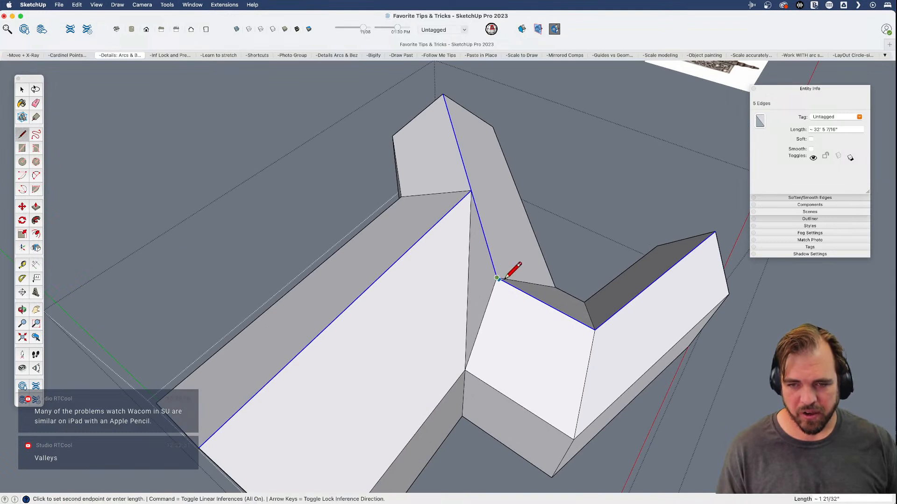
key(Escape)
click(497, 277)
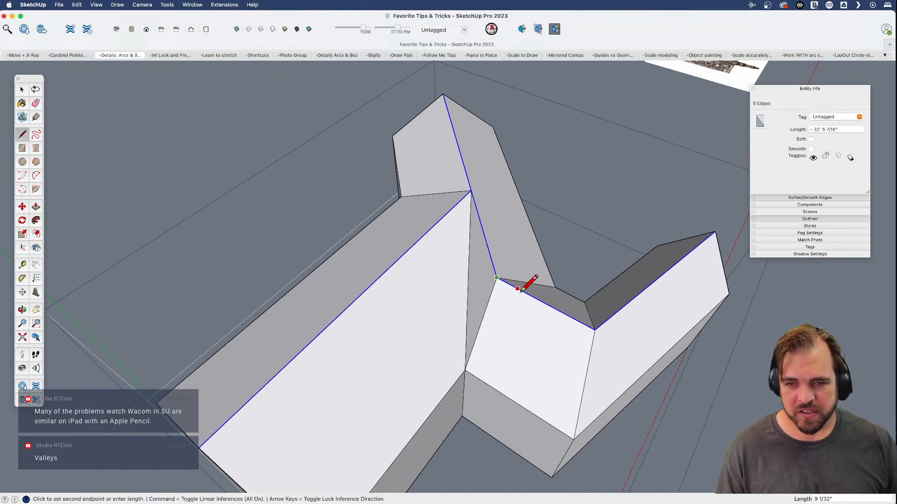
click(422, 237)
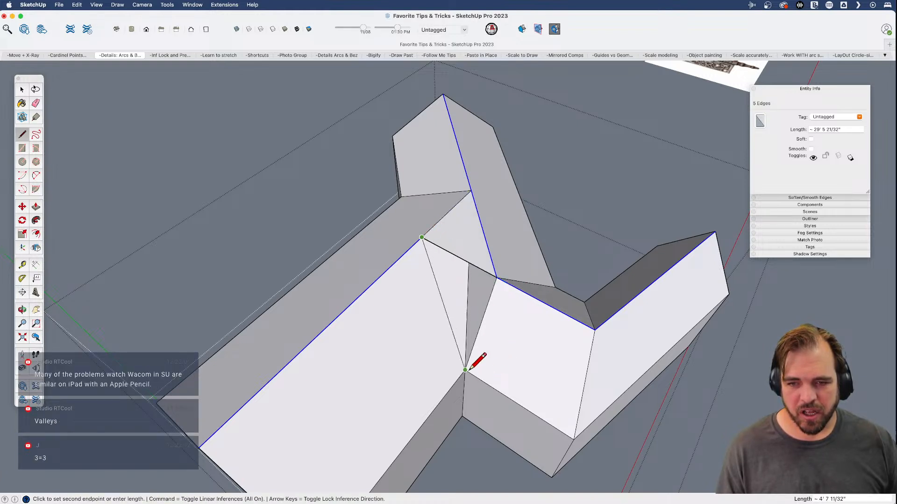
key(Escape)
key(e)
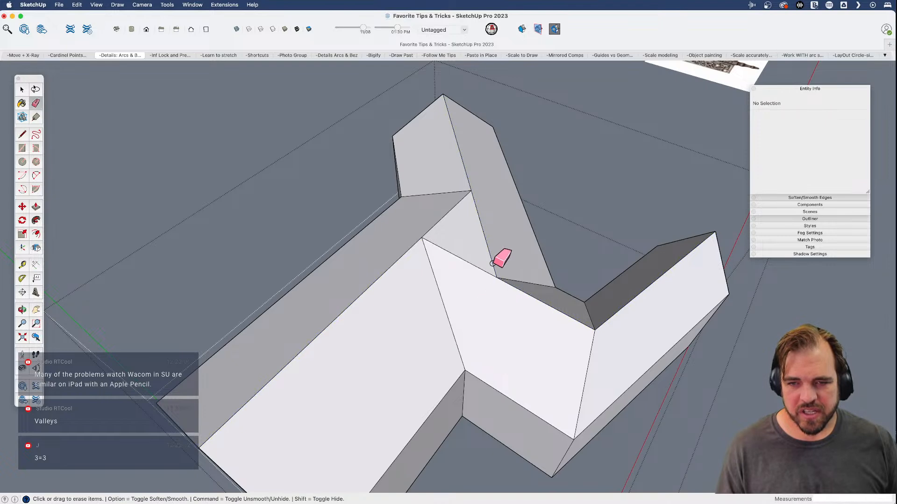
- Draw a face that extends the neck's roof slope above its ridge, between the neck junction and the wide arm's ridge
mouse_move(515, 283)
middle_down()
mouse_move(505, 296)
mouse_move(509, 106)
mouse_move(250, 223)
mouse_move(370, 326)
middle_up()
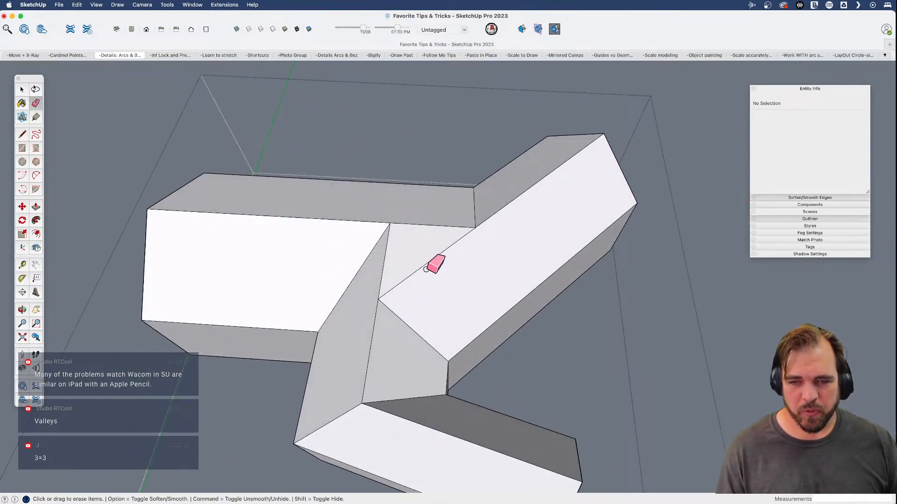
mouse_move(345, 316)
middle_down()
mouse_move(636, 300)
mouse_move(718, 174)
mouse_move(576, 260)
mouse_move(597, 275)
mouse_move(541, 274)
mouse_move(669, 213)
middle_up()
scroll(366, 351, up, 5)
middle_drag(366, 350, 470, 293)
scroll(394, 322, up, 3)
scroll(394, 322, up, 5)
key(l)
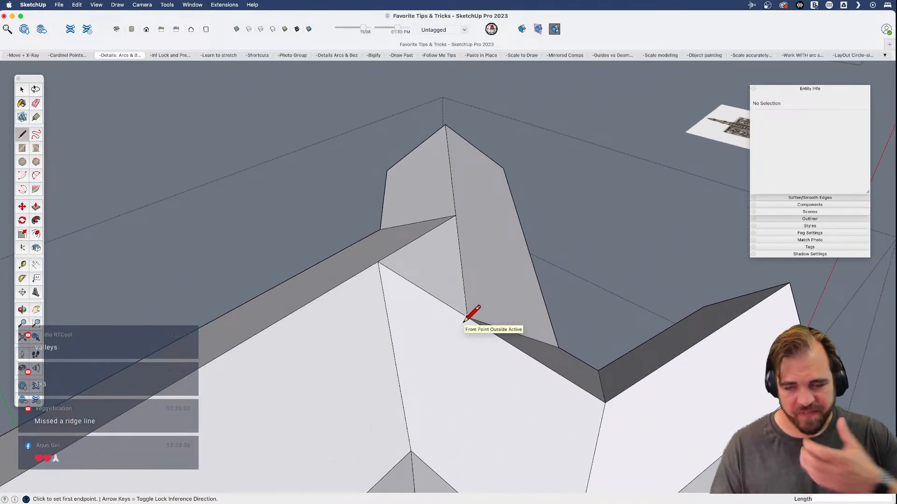
click(467, 314)
scroll(467, 314, down, 2)
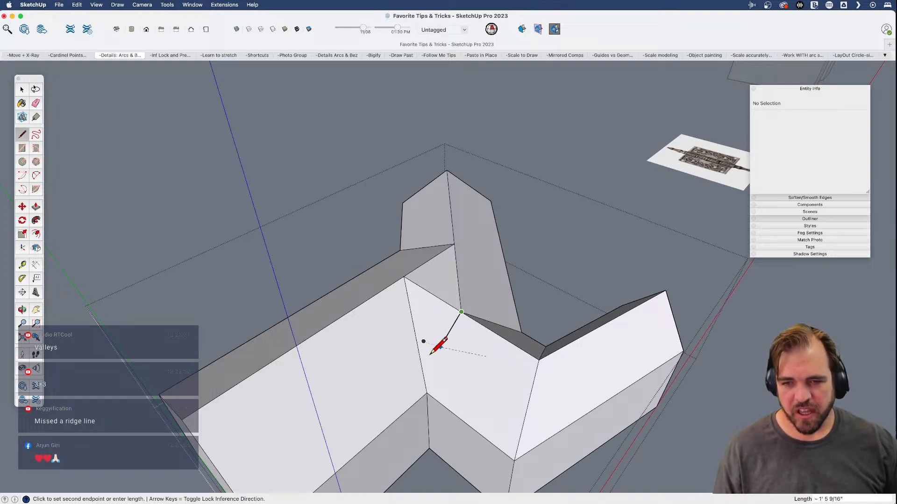
click(549, 212)
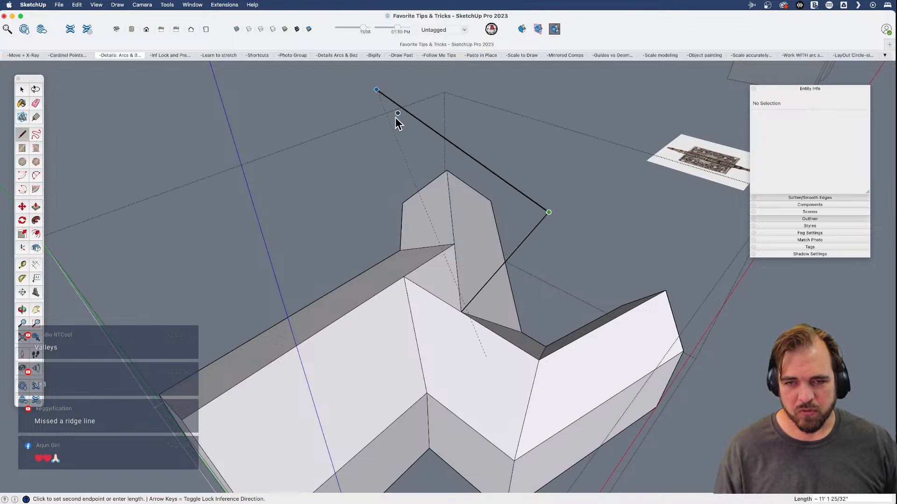
click(376, 89)
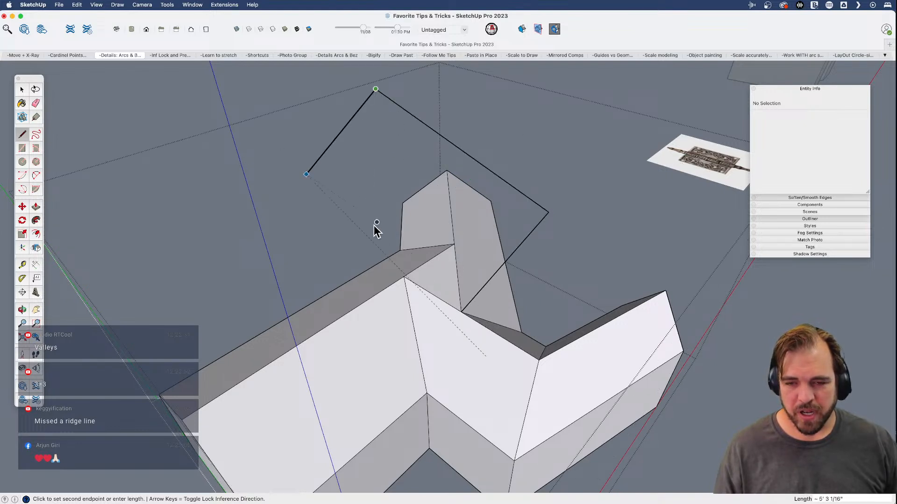
click(404, 278)
- Draw a second face that extends the angled arm's roof slope above its ridge, from the neck junction to the wide ridge's end
middle_drag(447, 327, 252, 318)
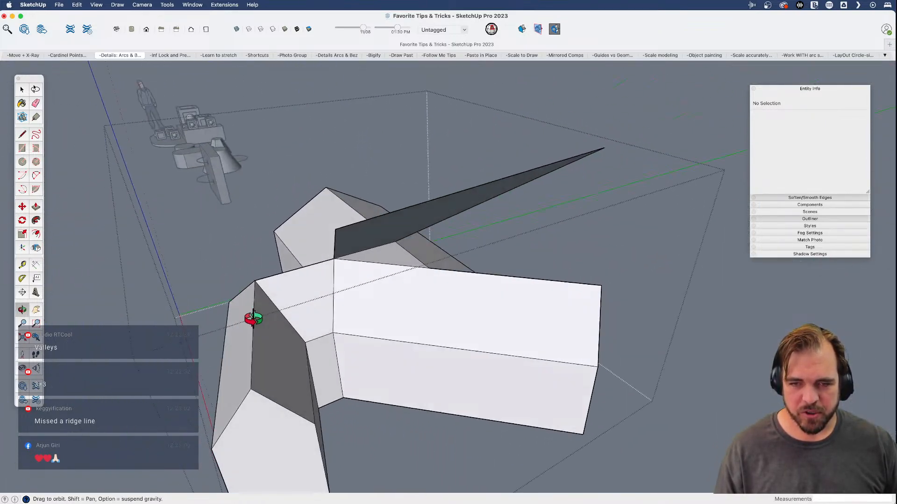
middle_drag(344, 290, 356, 260)
key(l)
click(331, 256)
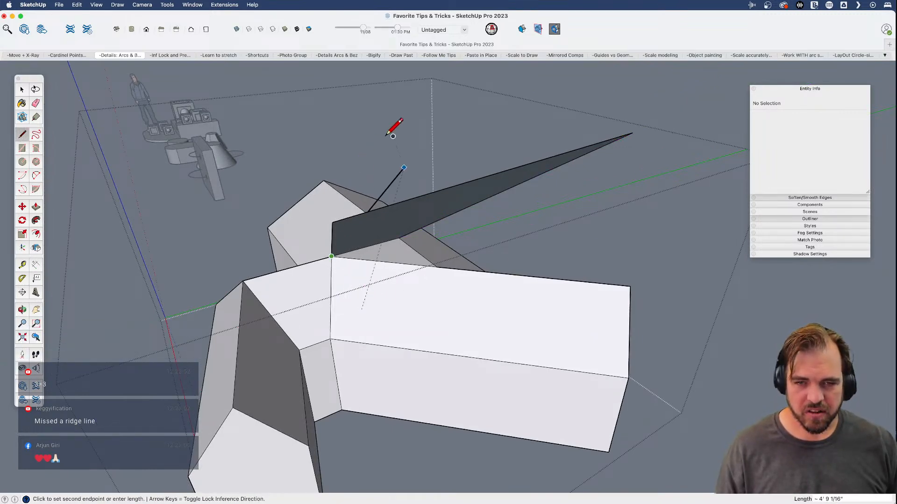
click(371, 137)
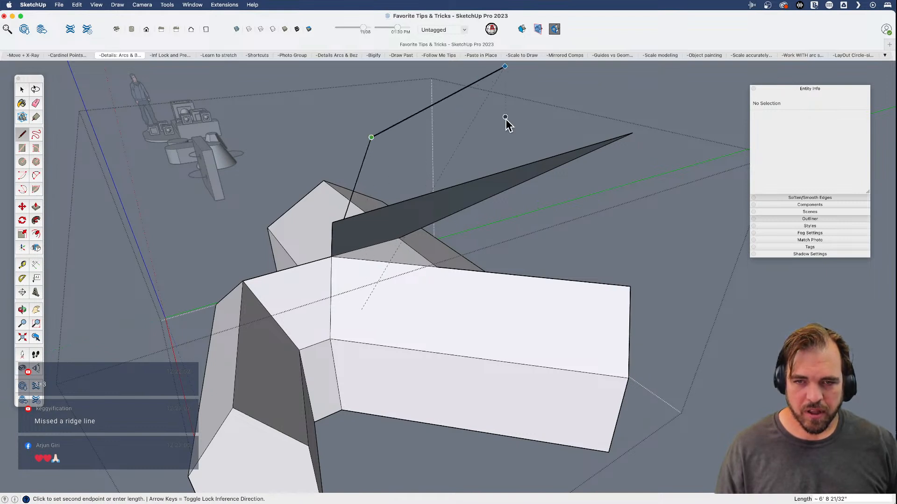
click(526, 130)
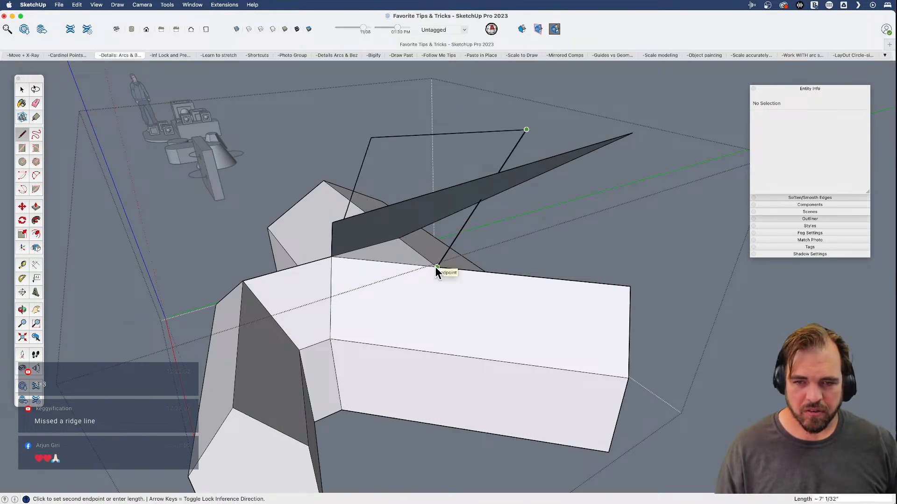
click(437, 267)
- Draw edges from the angled arm's two ridge junctions across the extended faces to mark where the roof planes intersect
middle_drag(413, 300, 637, 320)
middle_drag(265, 322, 741, 276)
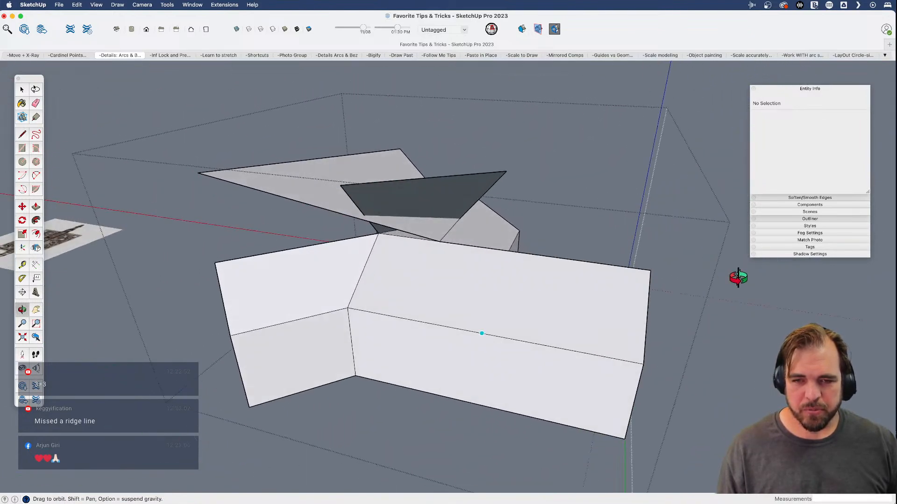
middle_drag(444, 293, 495, 303)
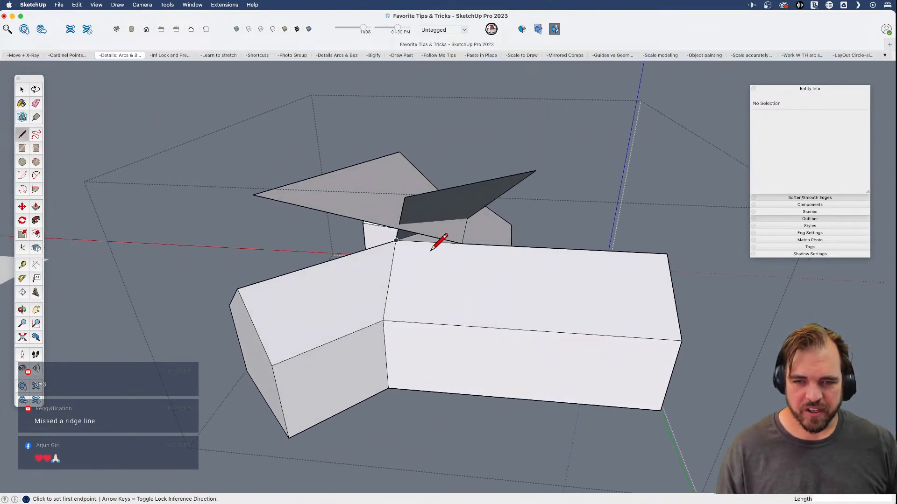
scroll(424, 246, up, 4)
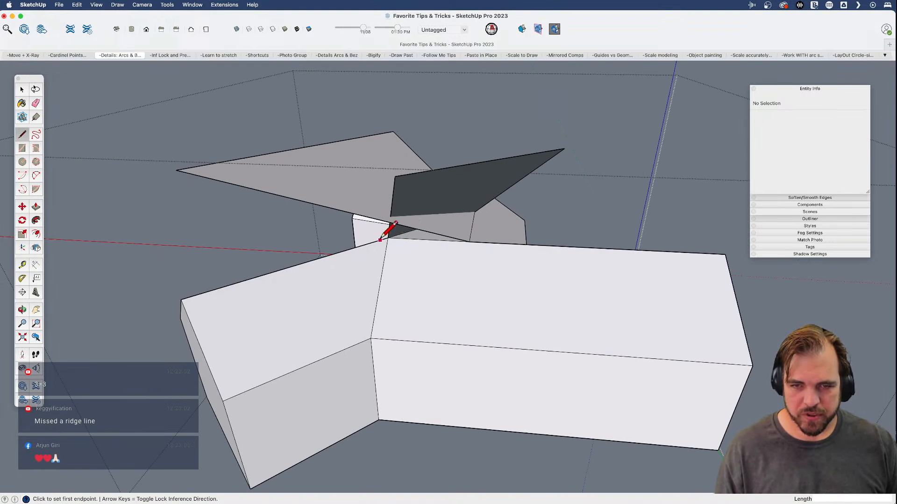
click(388, 237)
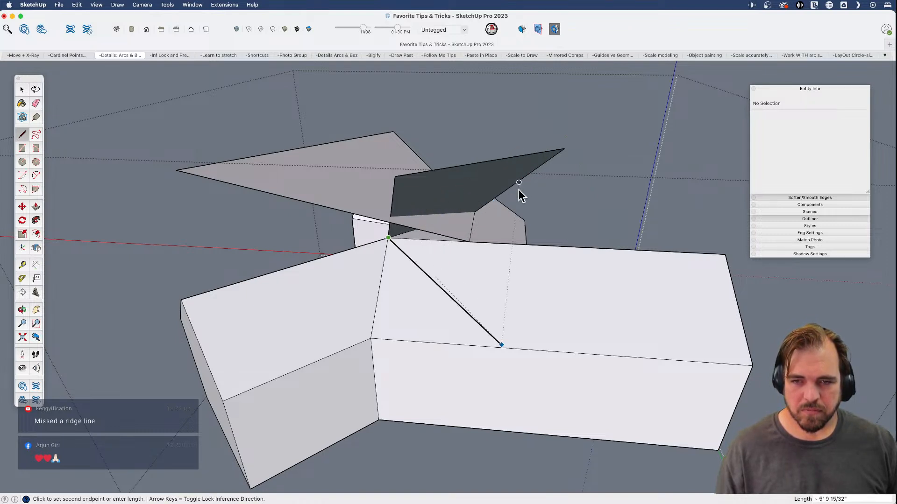
click(491, 200)
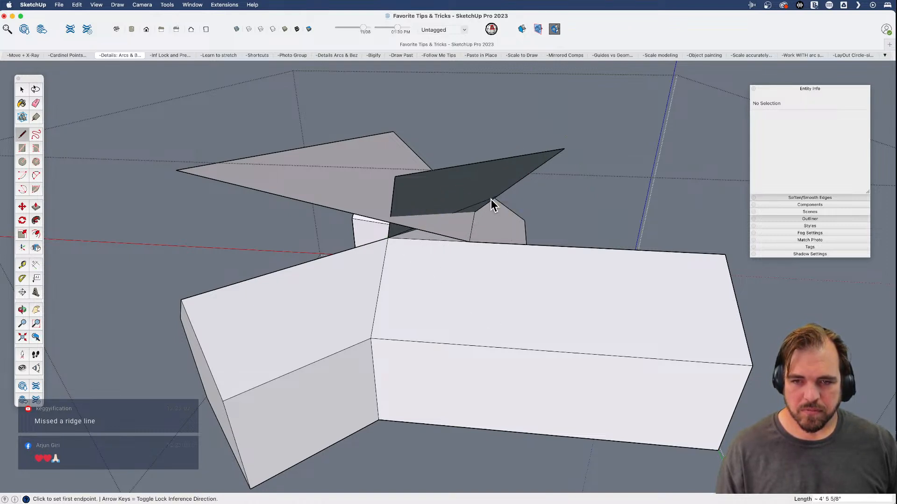
click(469, 241)
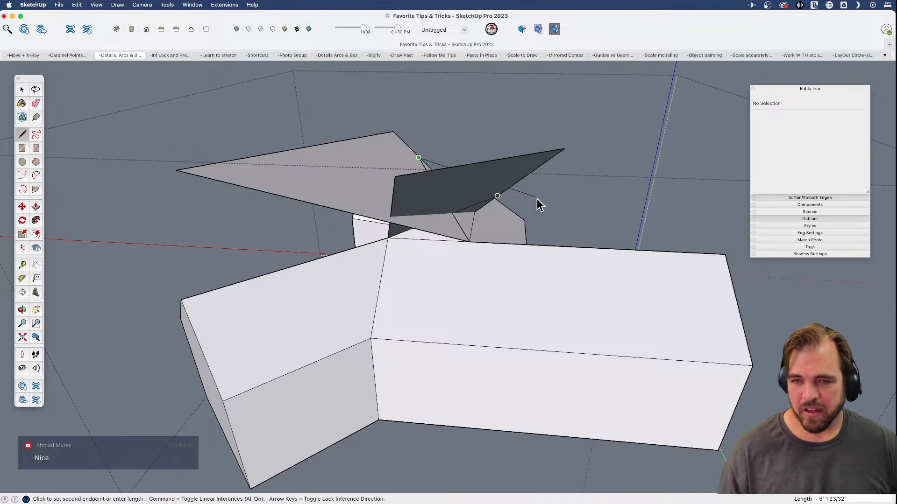
- Erase the excess parts of the extended slope faces above the roof junction
key(e)
drag(532, 200, 522, 124)
scroll(455, 232, up, 3)
middle_drag(436, 251, 562, 215)
drag(626, 151, 470, 141)
mouse_move(594, 166)
middle_down()
mouse_move(566, 184)
mouse_move(496, 294)
mouse_move(337, 339)
mouse_move(282, 341)
middle_up()
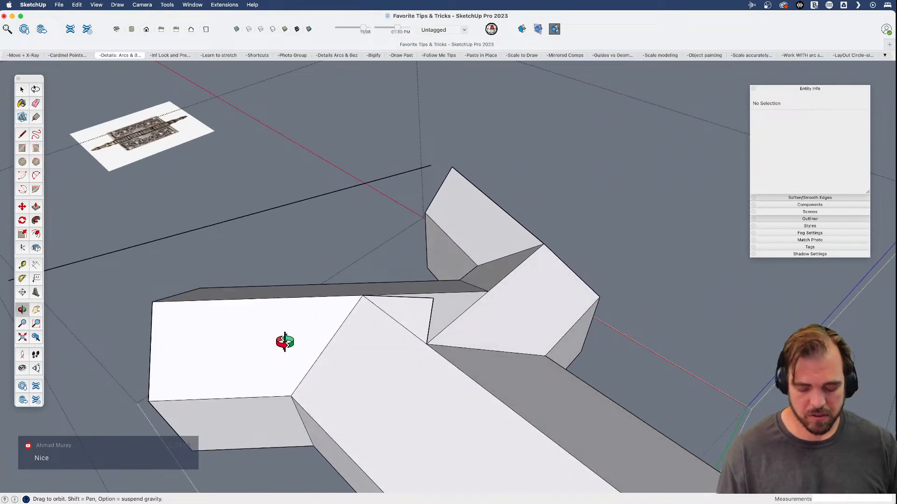
- Connect the new intersection vertex to the valley point on the angled arm's ridge, and erase the stray construction edges
key(l)
click(433, 298)
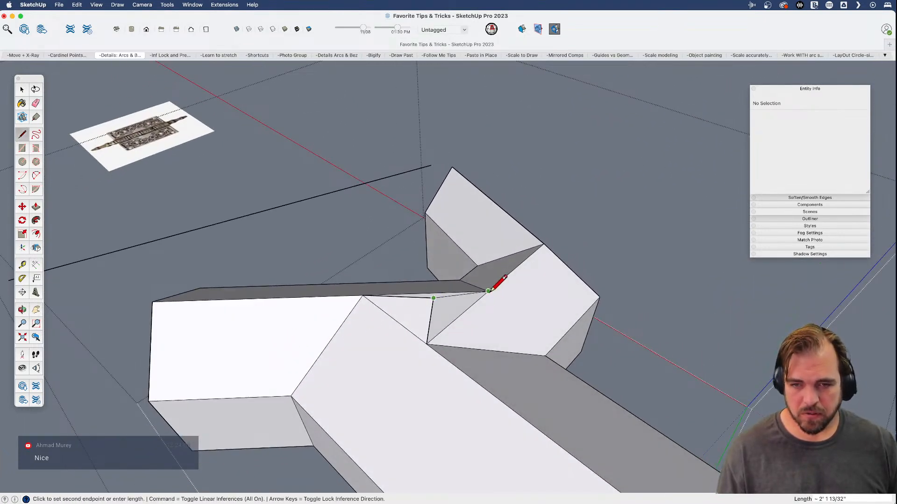
middle_drag(408, 345, 449, 324)
key(e)
mouse_move(394, 229)
middle_down()
mouse_move(468, 257)
mouse_move(220, 246)
mouse_move(277, 248)
middle_up()
key(space)
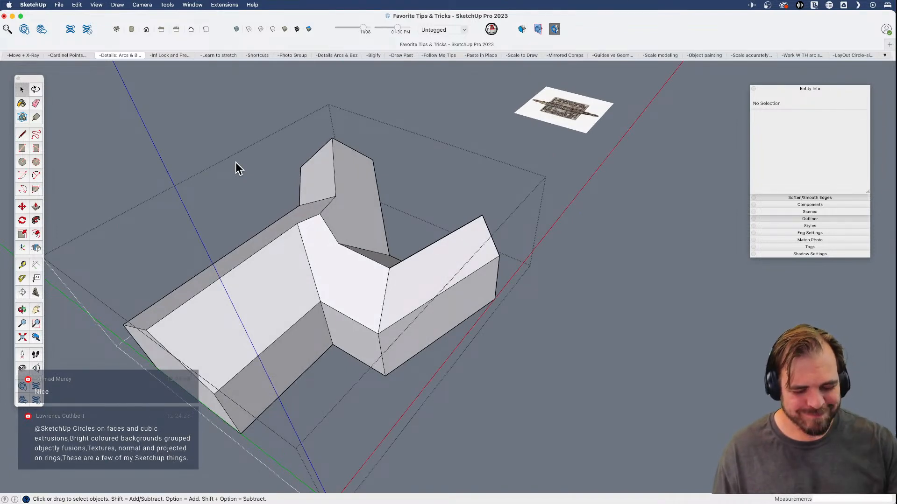
- Show the roof in X-ray and erase the leftover edges hidden beneath the slopes at the junction
middle_drag(341, 237, 145, 268)
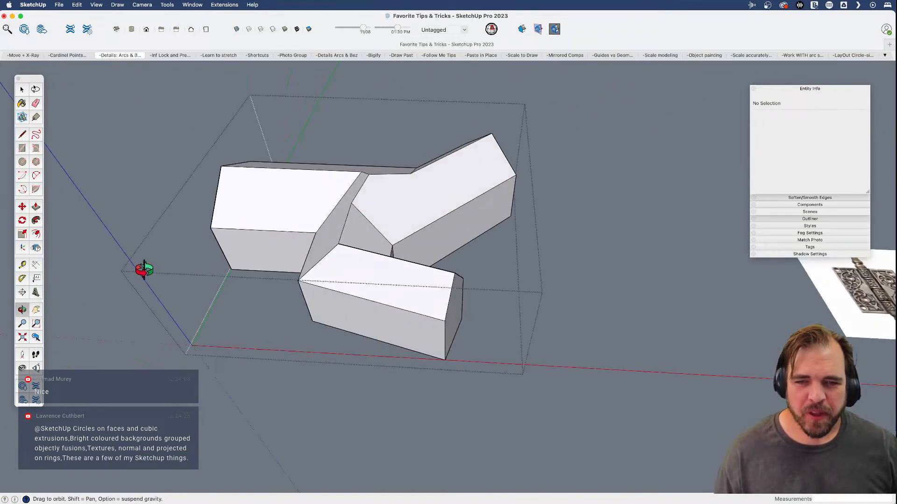
scroll(365, 198, up, 3)
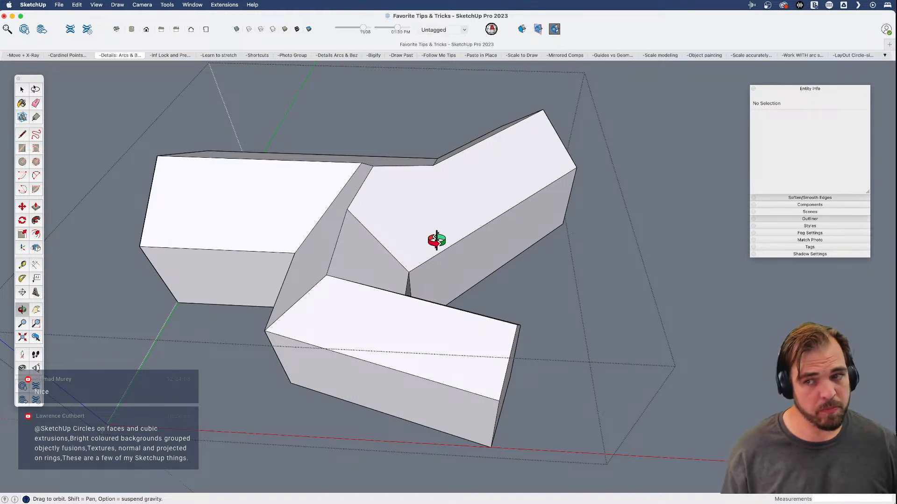
shift+middle_drag(431, 208, 534, 284)
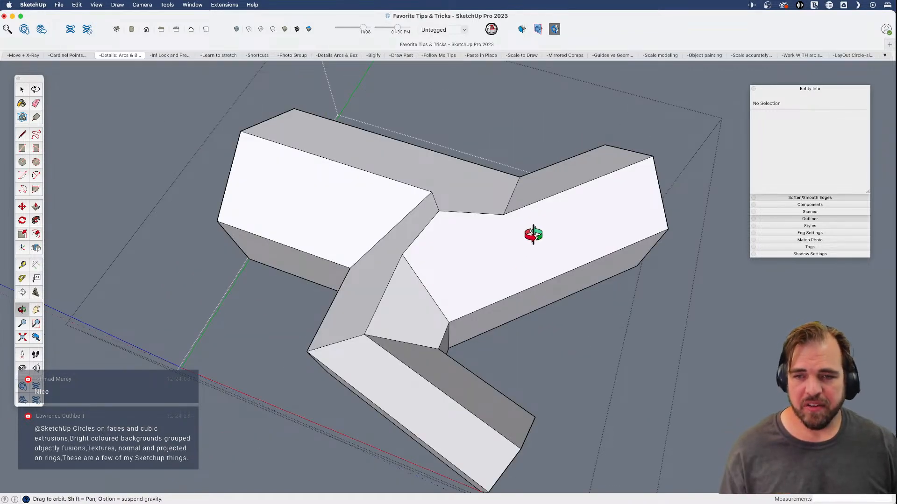
scroll(528, 240, up, 6)
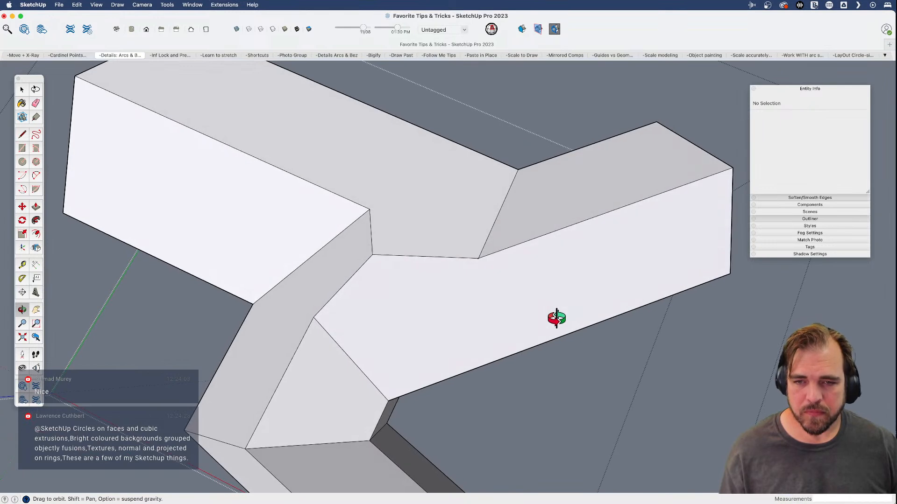
mouse_move(557, 319)
middle_down()
mouse_move(474, 254)
mouse_move(476, 238)
mouse_move(431, 256)
mouse_move(456, 248)
mouse_move(505, 159)
mouse_move(619, 94)
mouse_move(568, 32)
mouse_move(474, 119)
mouse_move(477, 210)
mouse_move(435, 256)
middle_up()
key(x)
key(e)
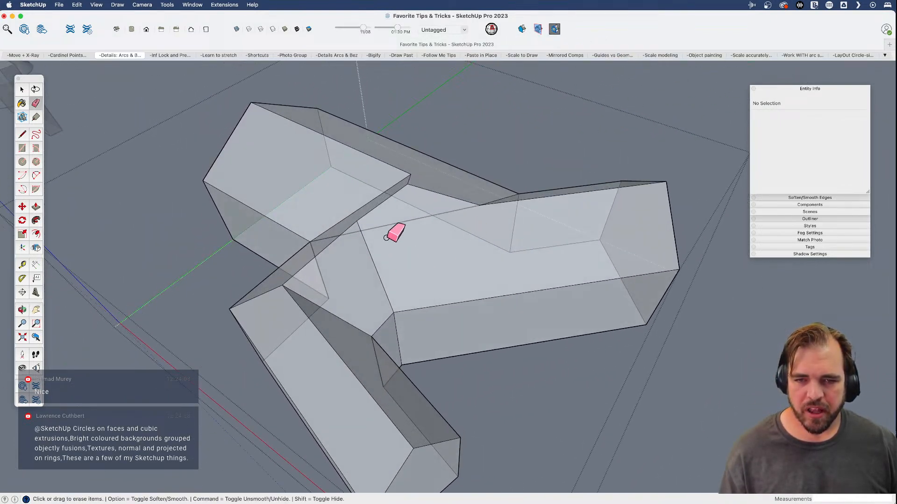
mouse_move(378, 221)
mouse_down()
mouse_move(364, 257)
mouse_move(374, 258)
mouse_up()
mouse_move(431, 268)
middle_down()
mouse_move(388, 270)
mouse_move(537, 267)
mouse_move(487, 267)
middle_up()
drag(488, 267, 486, 243)
mouse_move(530, 266)
middle_down()
mouse_move(656, 281)
mouse_move(464, 346)
mouse_move(369, 278)
mouse_move(559, 247)
mouse_move(498, 272)
mouse_move(479, 326)
mouse_move(472, 315)
middle_up()
scroll(559, 246, up, 3)
- Draw a four-sided outline on the angled arm's roof slope, with edges following the slope's eave, end and ridge directions
key(l)
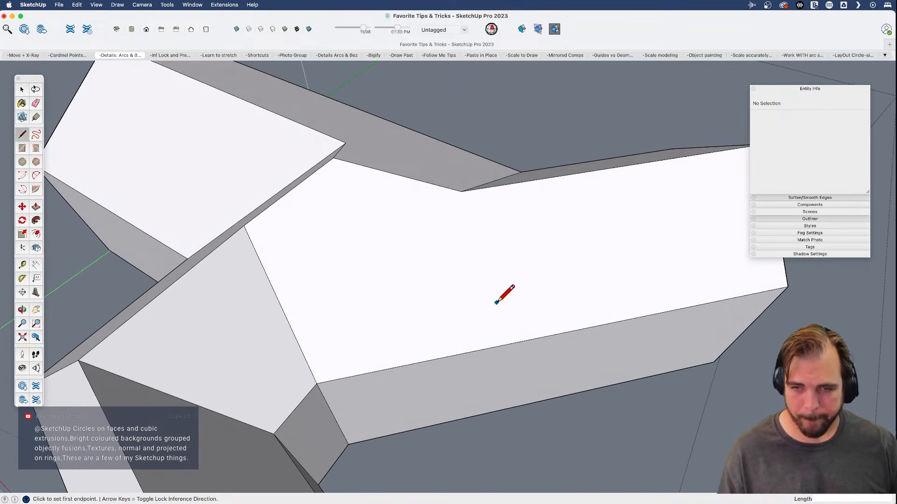
click(476, 329)
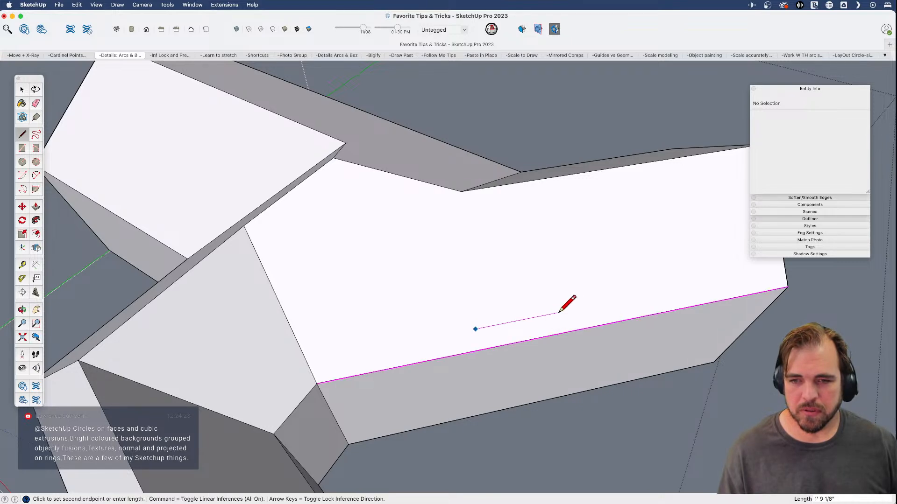
middle_drag(555, 311, 467, 308)
scroll(491, 287, up, 3)
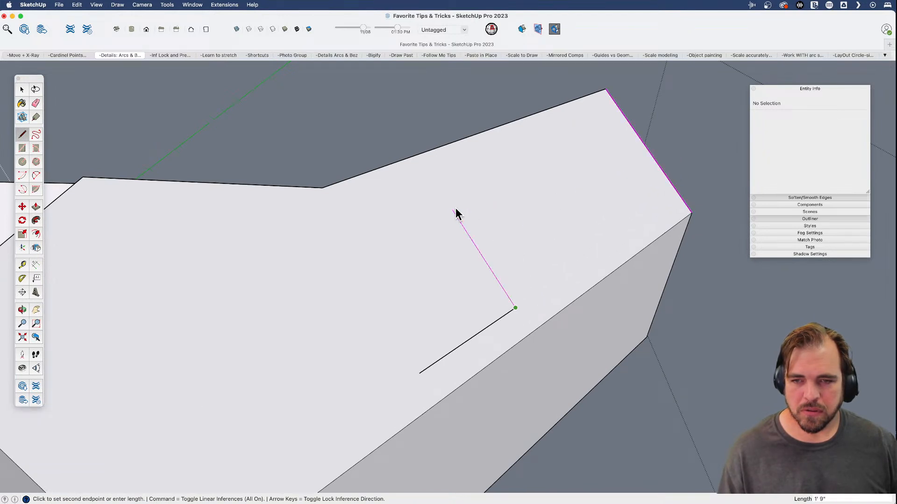
click(469, 237)
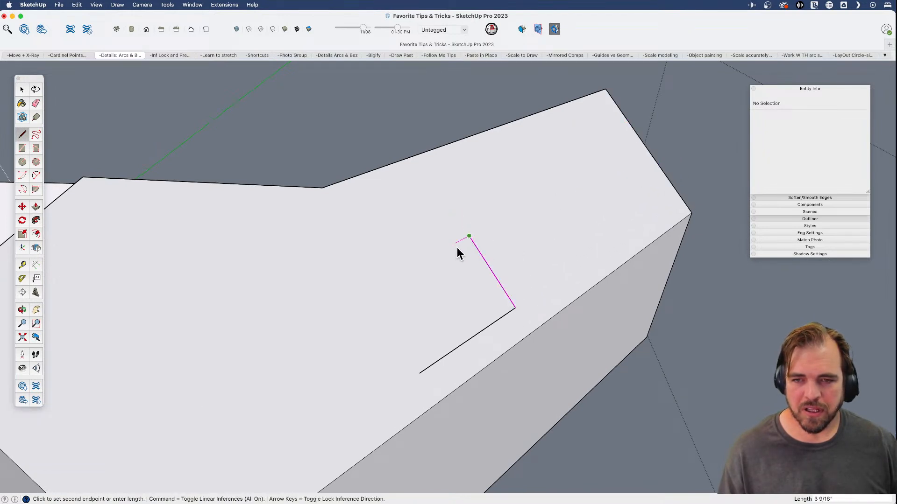
click(419, 373)
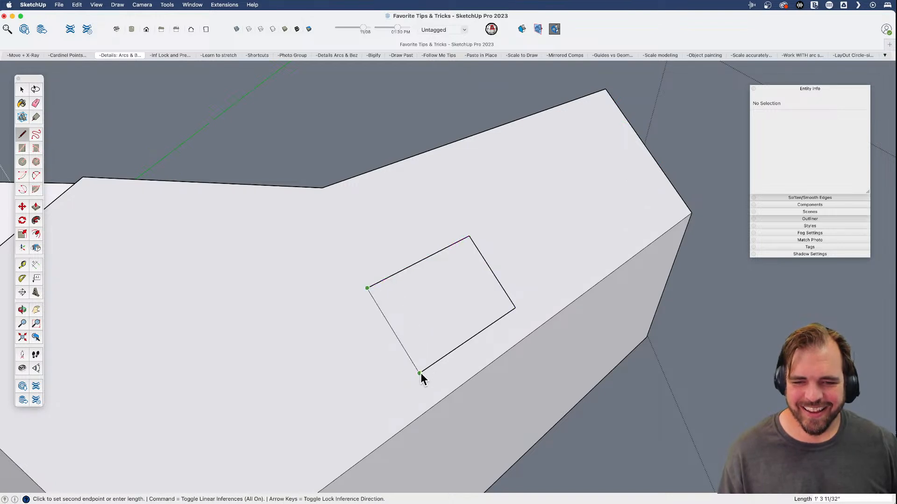
- Draw a vertical edge about 9 1/2" high from one front corner of the outline, and join its upper end to the rear corner
click(515, 308)
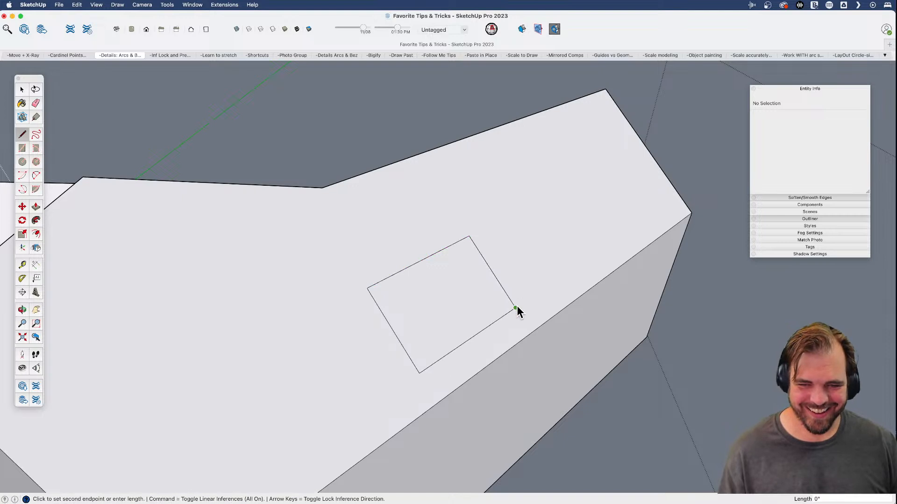
key(shift)
click(472, 237)
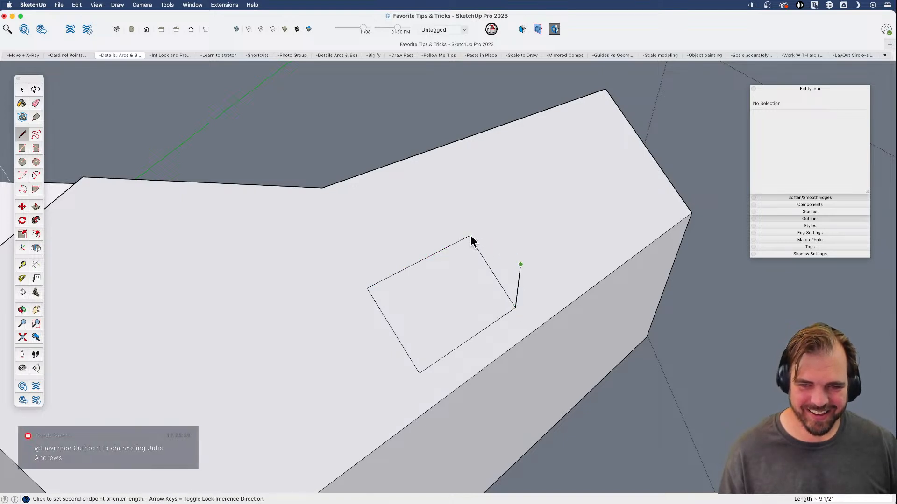
click(469, 236)
- Build the matching triangular cheek on the outline's other side with the same height, and close the dormer box's front and flat top
click(420, 373)
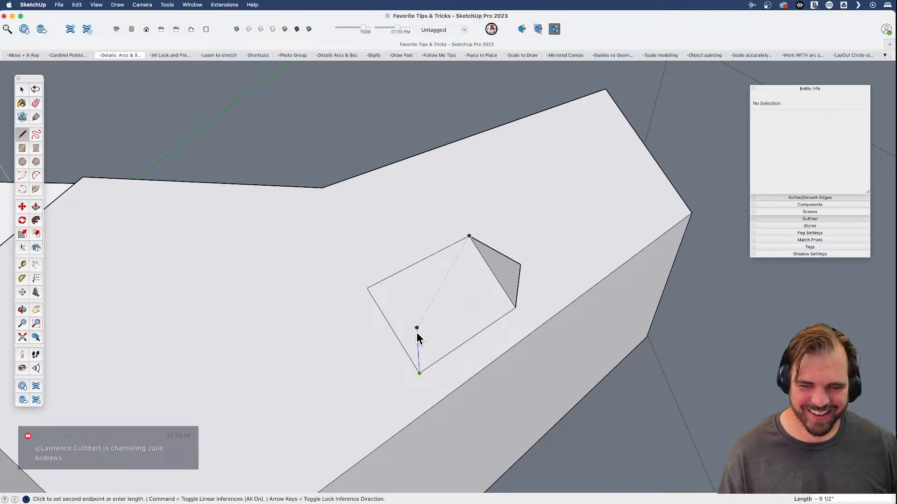
key(shift)
click(523, 264)
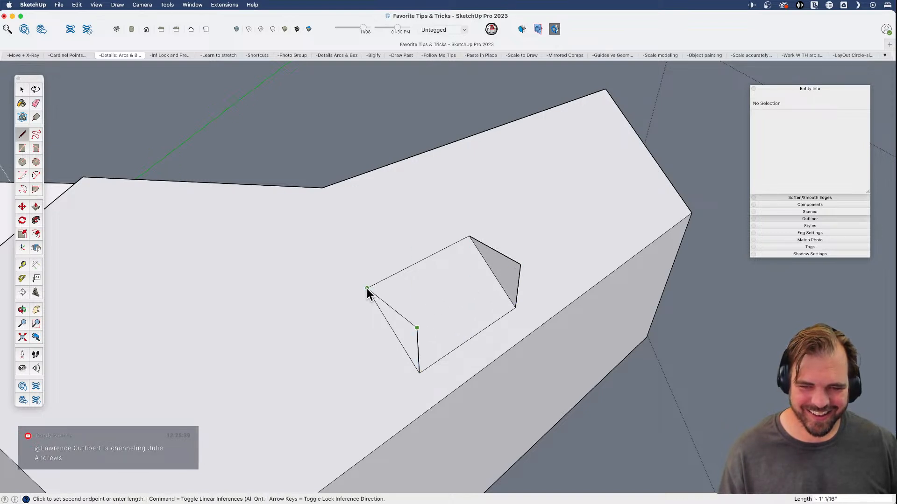
click(367, 288)
click(417, 328)
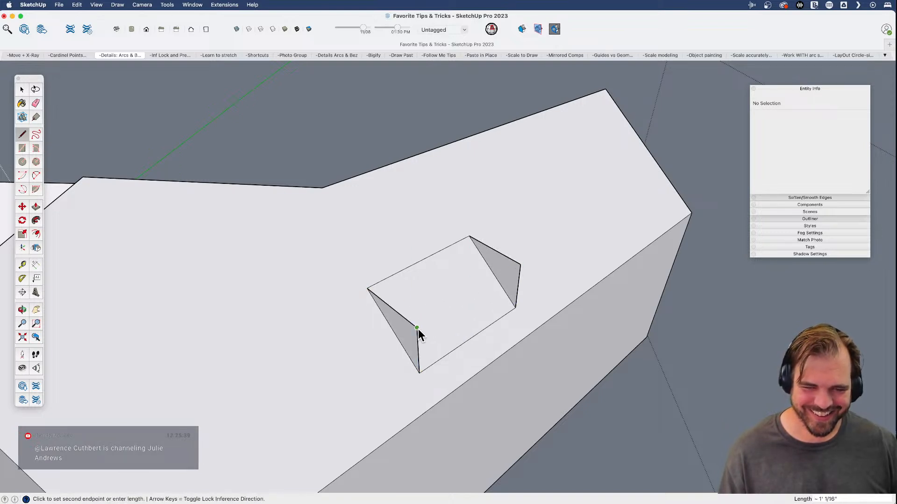
click(520, 265)
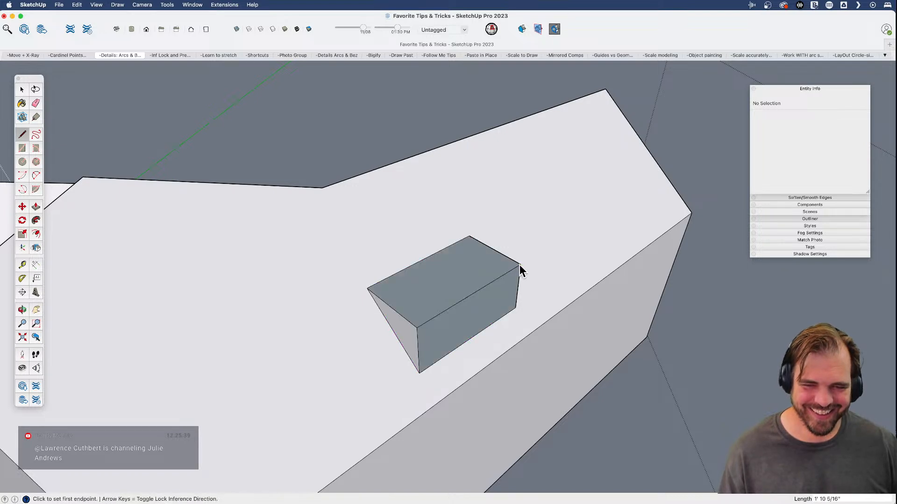
- Draw the gable's vertical edge up from the midpoint of the box's upper front edge, and run a ridge line back to the roof slope
key(space)
click(459, 314)
click(439, 291)
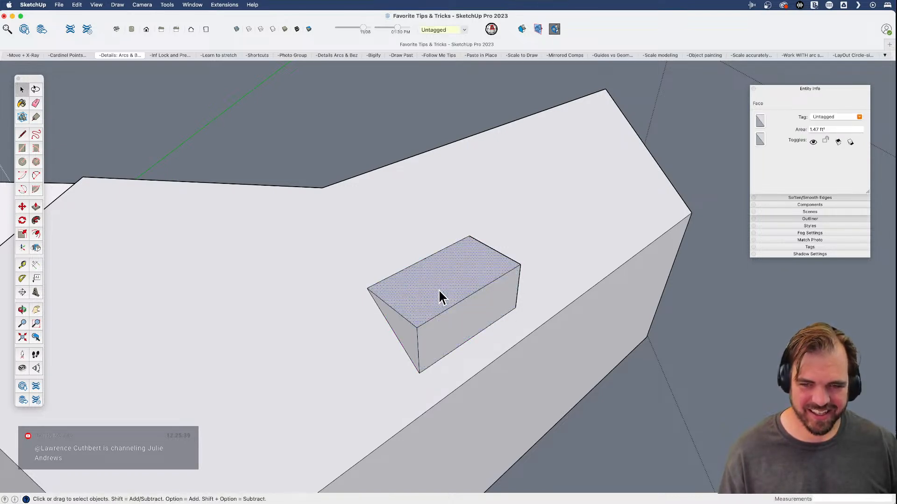
key(l)
click(473, 292)
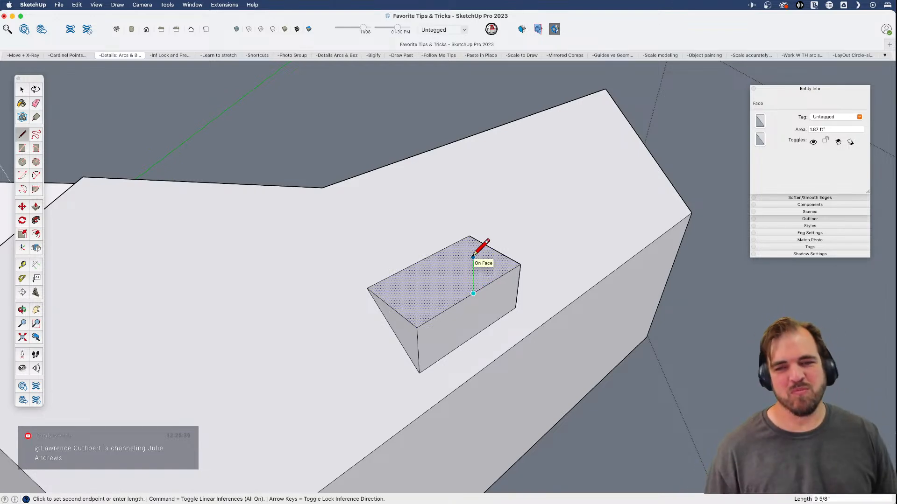
middle_drag(474, 256, 420, 270)
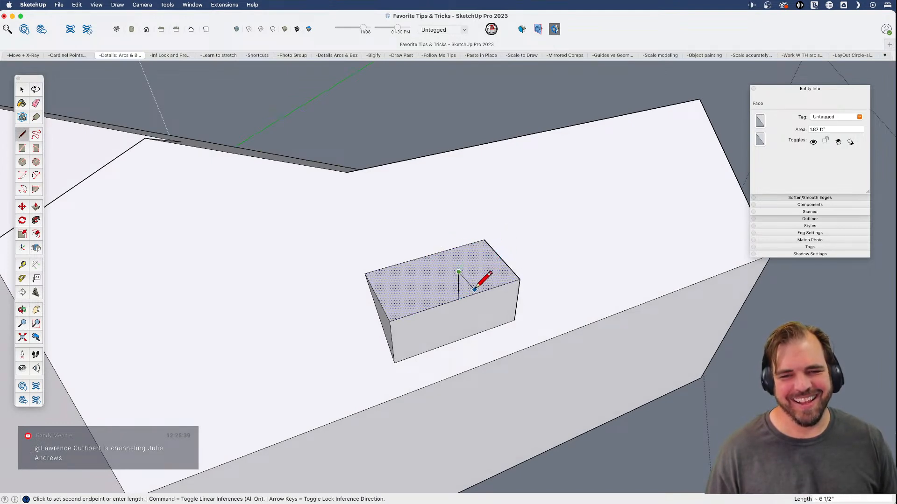
click(410, 209)
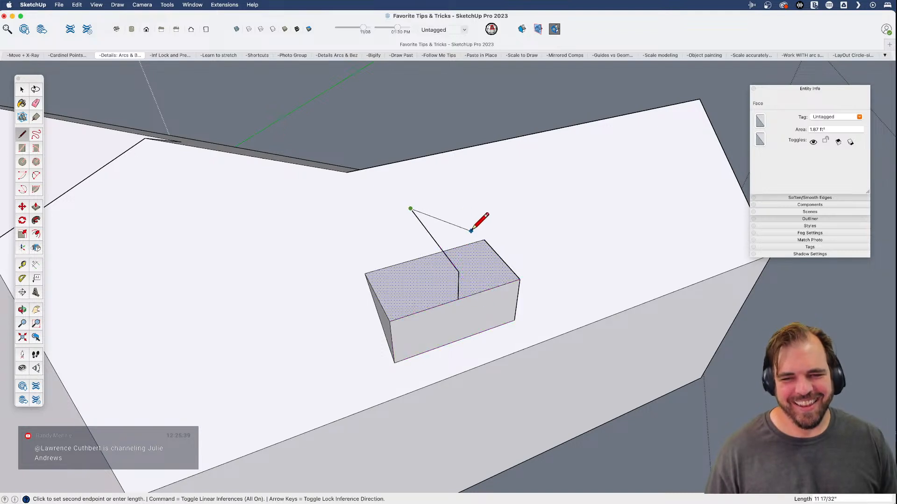
- Connect the point where the ridge meets the roof slope to both rear corners of the dormer box
click(466, 231)
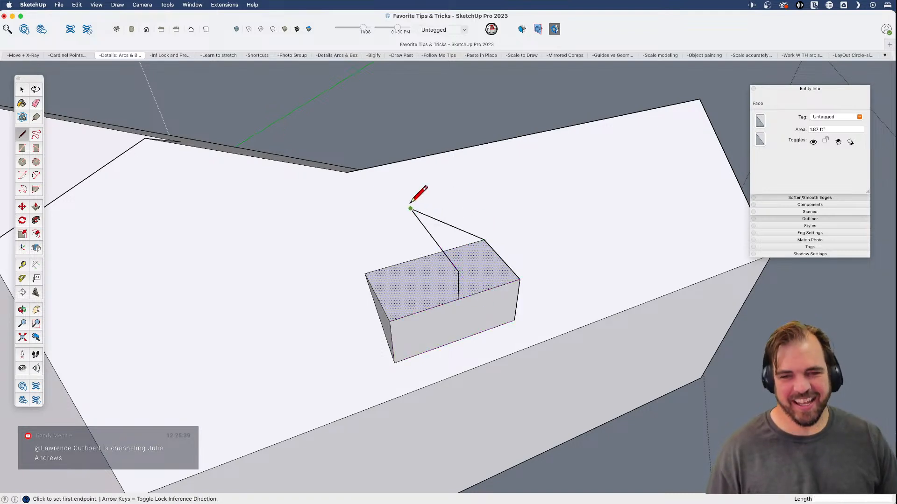
click(411, 210)
click(365, 273)
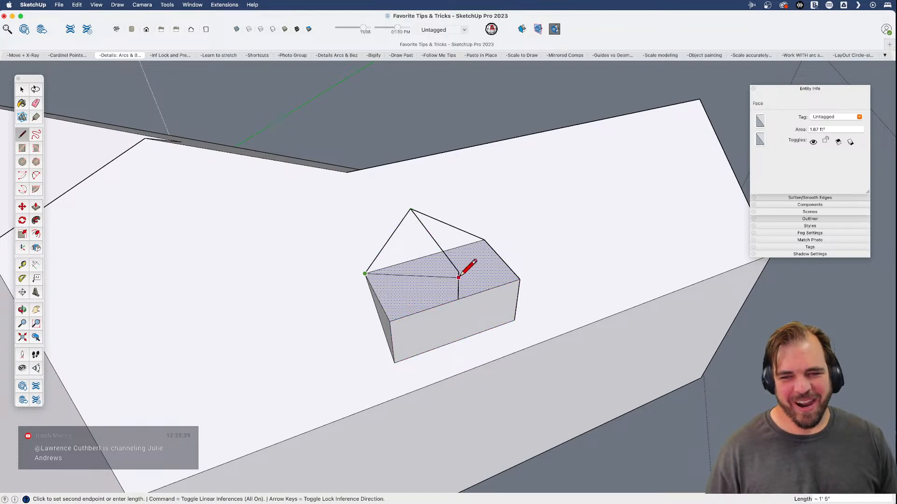
key(Escape)
- Connect the ridge's front end to both upper front corners of the dormer, and erase the construction edges inside the gable front
click(458, 272)
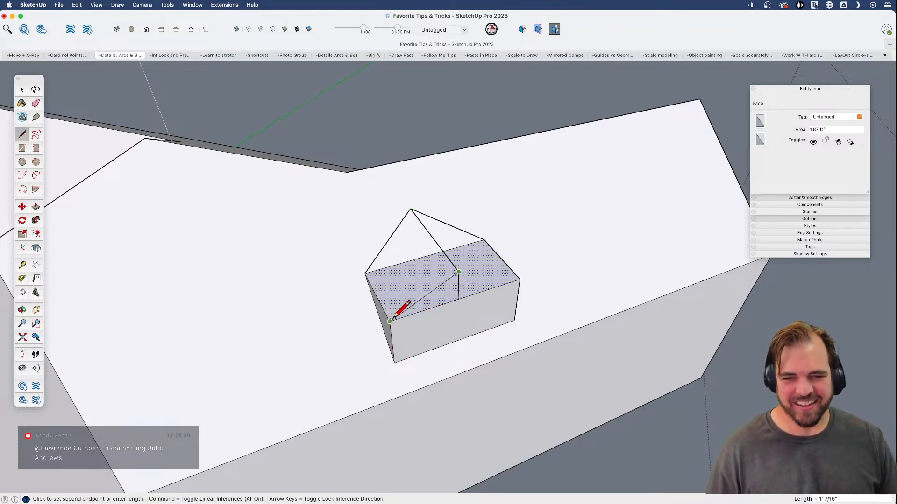
click(390, 321)
click(459, 272)
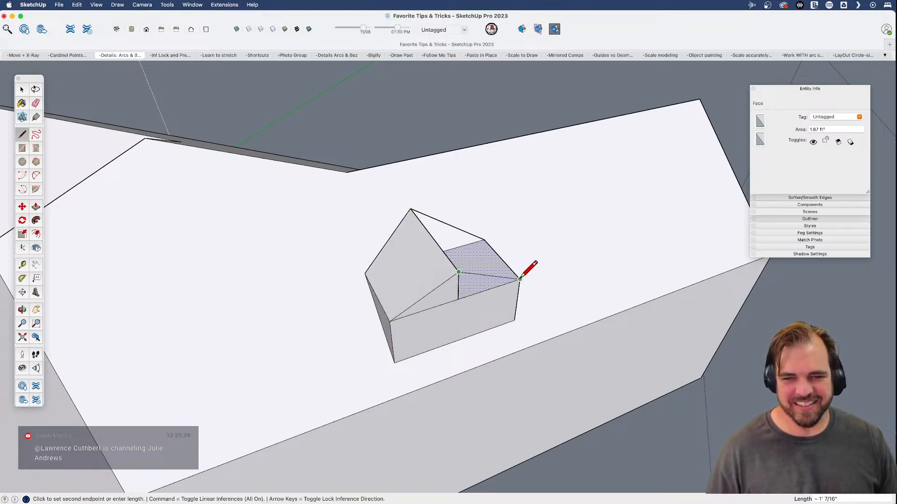
click(520, 279)
key(e)
mouse_move(486, 285)
mouse_down()
mouse_move(453, 303)
mouse_move(458, 311)
mouse_up()
- Delete the dormer's roof plane facing the end of the arm to expose its interior
middle_drag(457, 311, 272, 392)
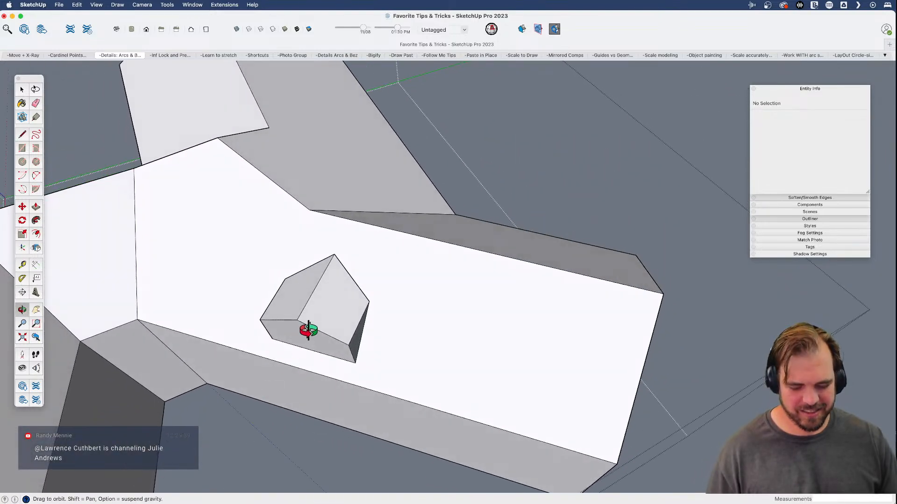
key(l)
click(334, 255)
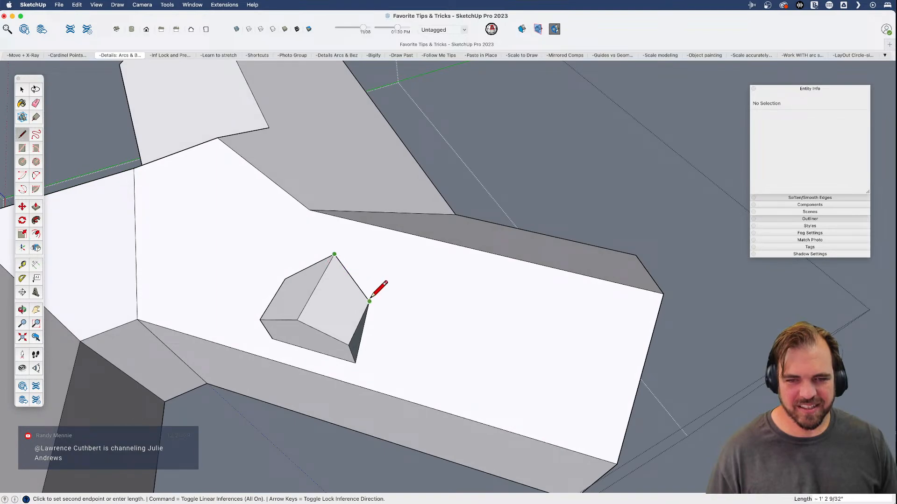
scroll(367, 298, up, 3)
middle_drag(365, 296, 380, 271)
key(space)
click(412, 276)
scroll(396, 324, down, 5)
scroll(402, 302, up, 6)
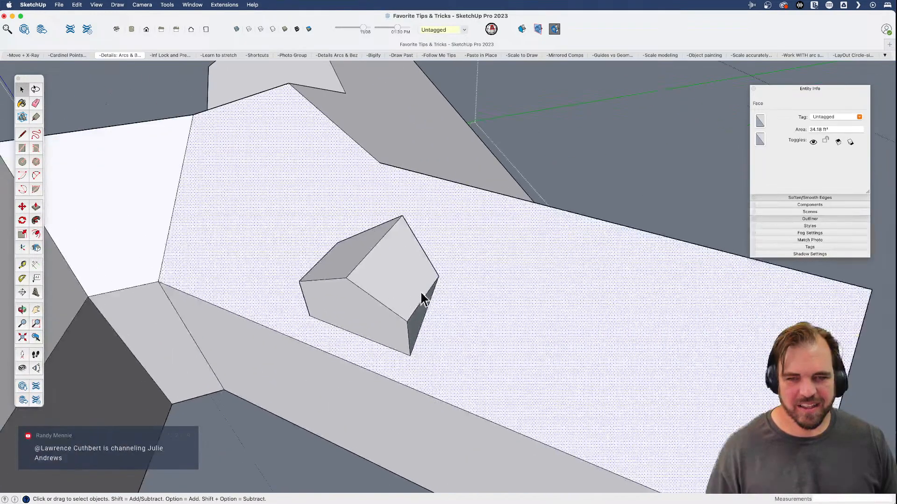
scroll(421, 303, up, 3)
click(410, 327)
scroll(406, 330, down, 1)
click(386, 275)
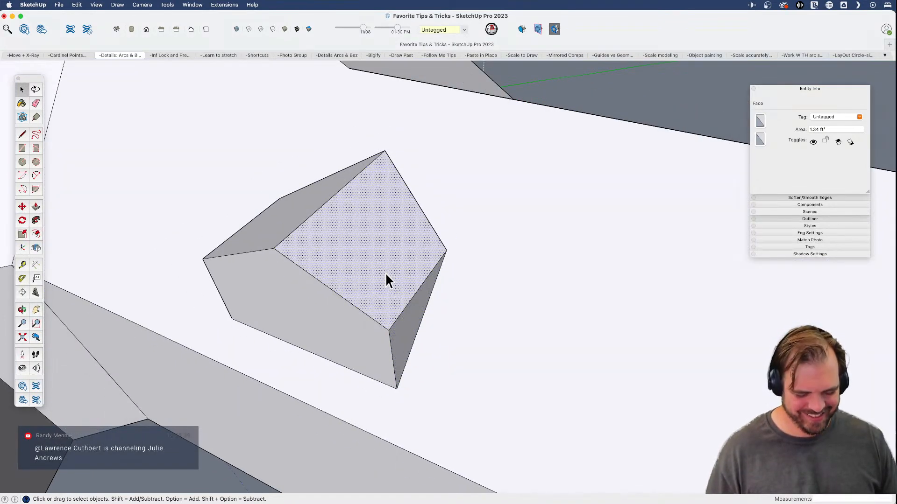
key(Delete)
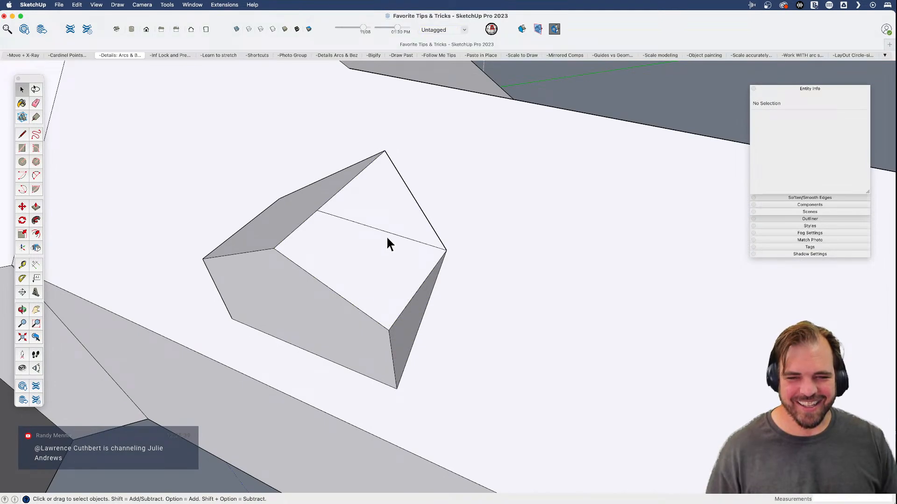
- Erase the footprint edge inside the dormer, and retrace the valley edge from the ridge's rear point to the cheek's rear corner
middle_drag(396, 256, 373, 255)
key(e)
click(419, 267)
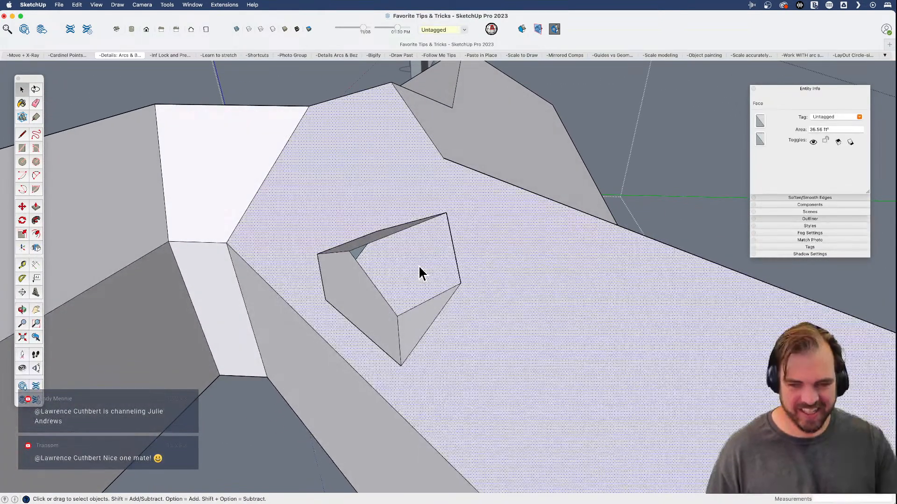
key(l)
click(447, 213)
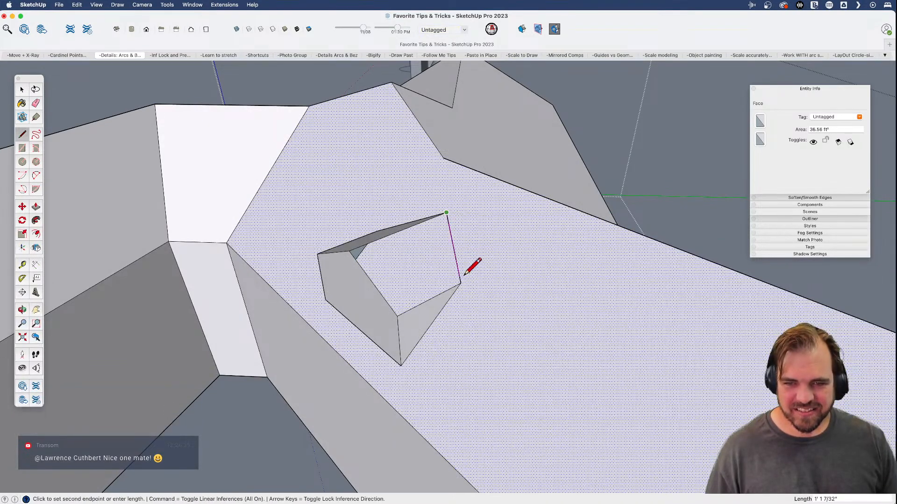
click(462, 283)
- Delete the main roof face enclosed by the dormer, and undo the trial edits back to the complete dormer
key(space)
click(415, 267)
key(Delete)
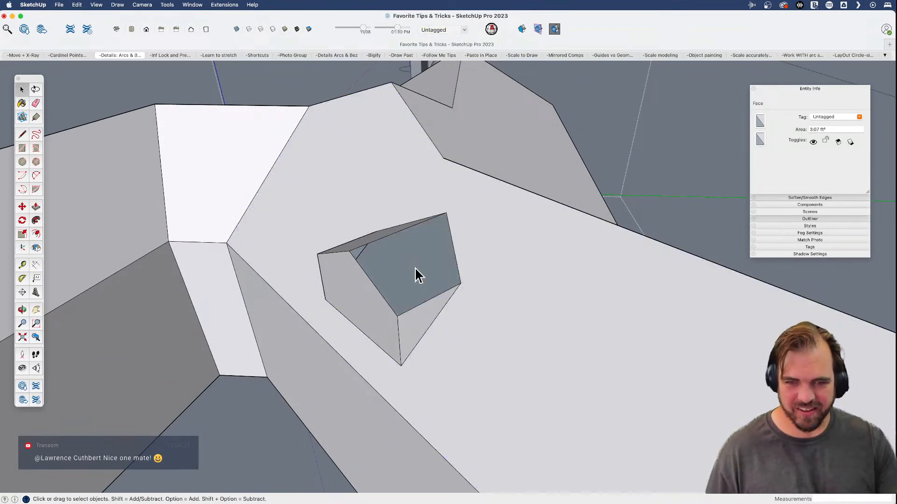
key(super+z)
- Draw a door rectangle of about 5.33 ft² on the arm's long wall below the dormer, with its base on the wall's bottom edge
middle_drag(380, 289, 379, 354)
key(r)
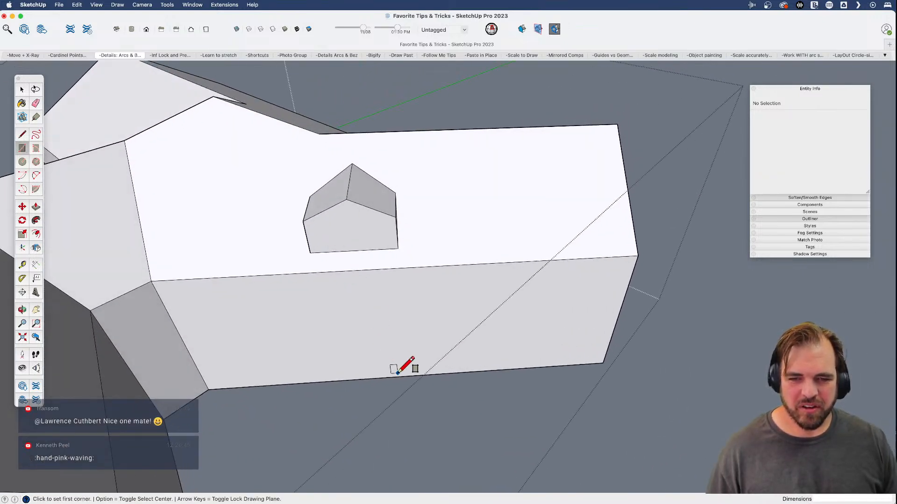
click(395, 376)
click(467, 285)
mouse_move(455, 300)
middle_down()
mouse_move(381, 235)
mouse_move(350, 182)
mouse_move(441, 298)
middle_up()
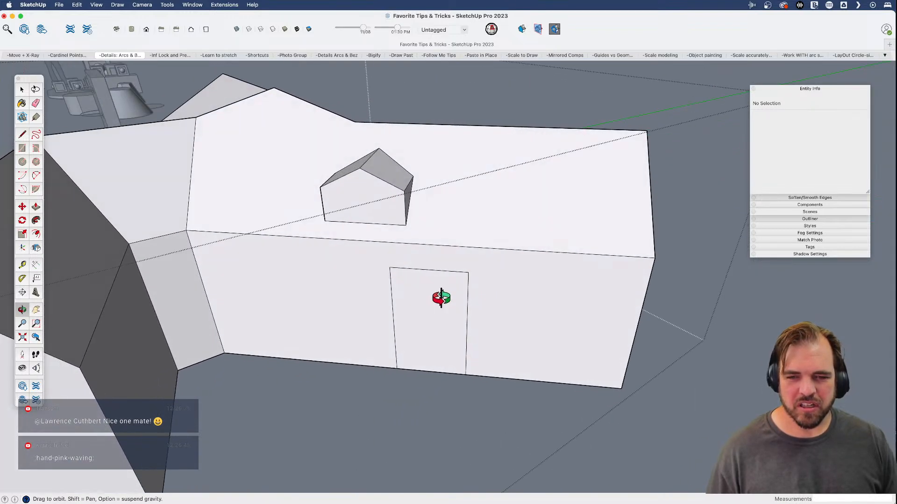
- Select the door face with its bounding edges, and subtract the face and bottom edge to keep only the two sides and top
key(space)
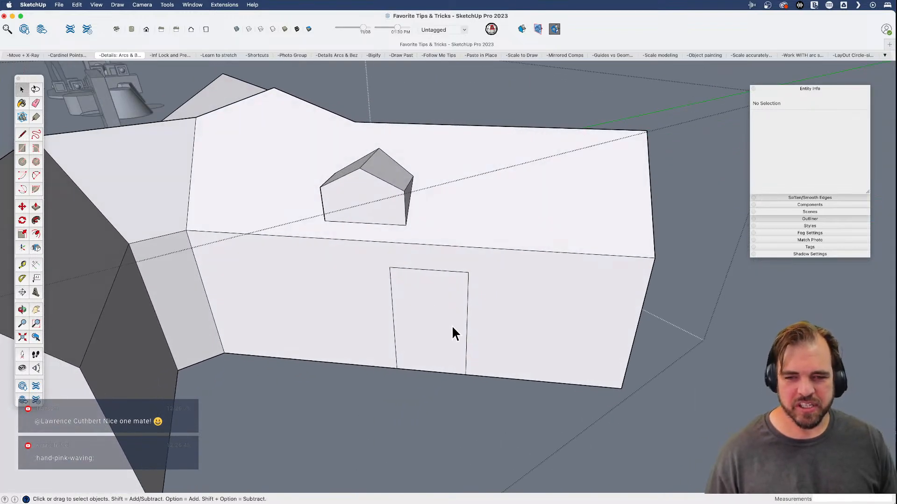
scroll(474, 332, up, 3)
shift+middle_drag(490, 335, 489, 373)
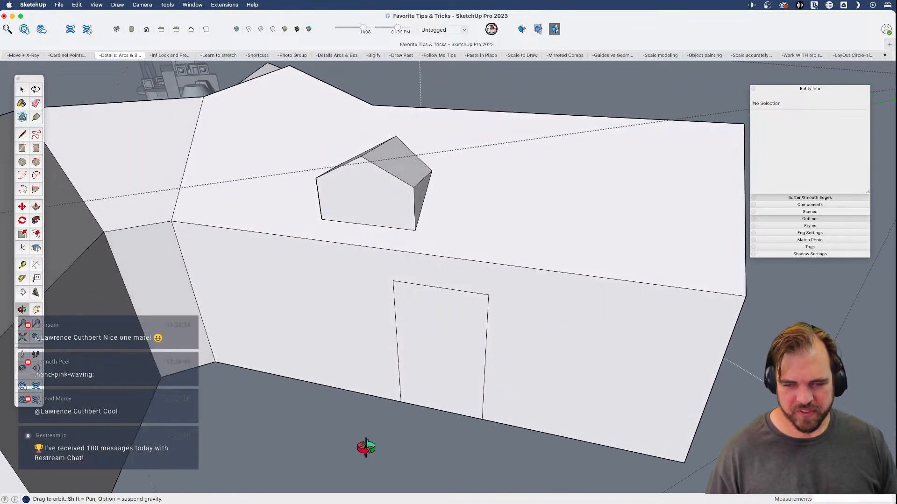
key(space)
click(432, 332)
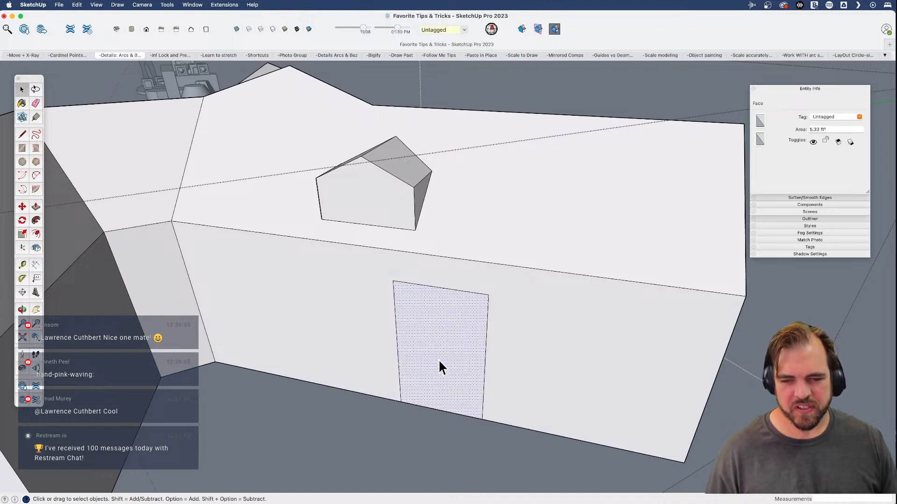
middle_drag(385, 330, 307, 307)
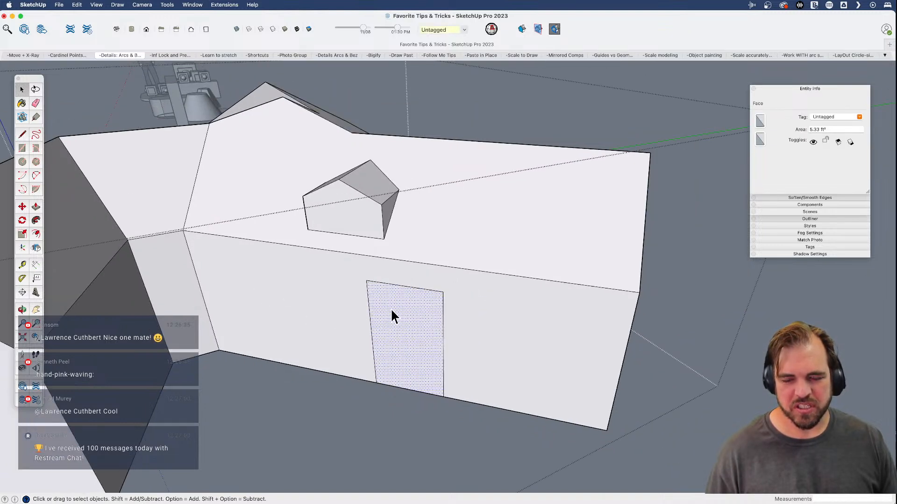
double_click(404, 316)
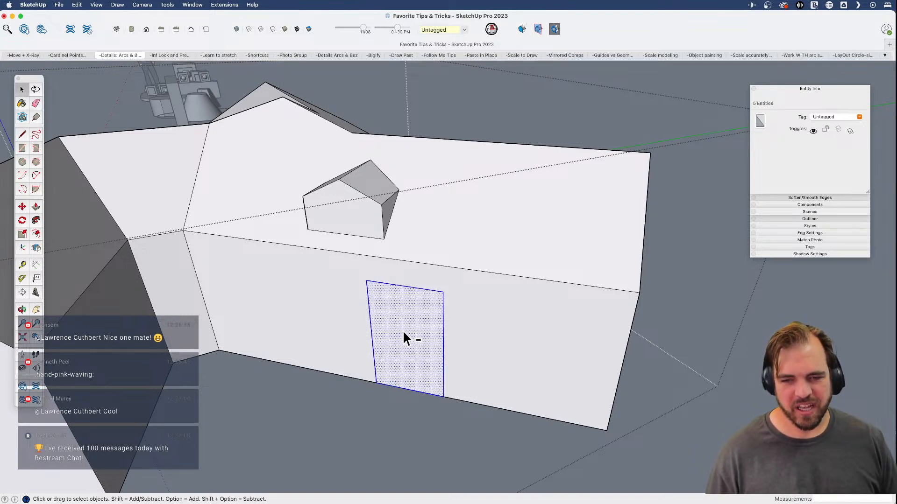
alt+shift+click(400, 371)
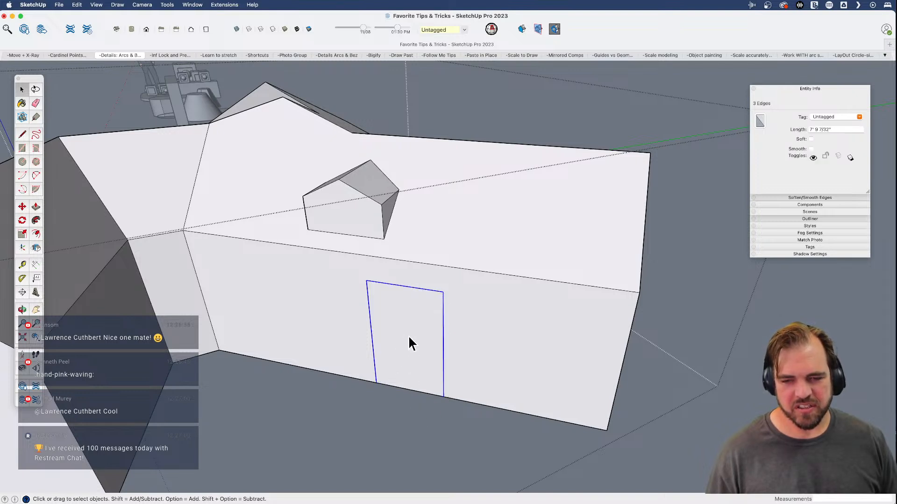
- Select the surrounding wall face with its bounding edges, and subtract the face and the outer end edge from the selection
double_click(465, 333)
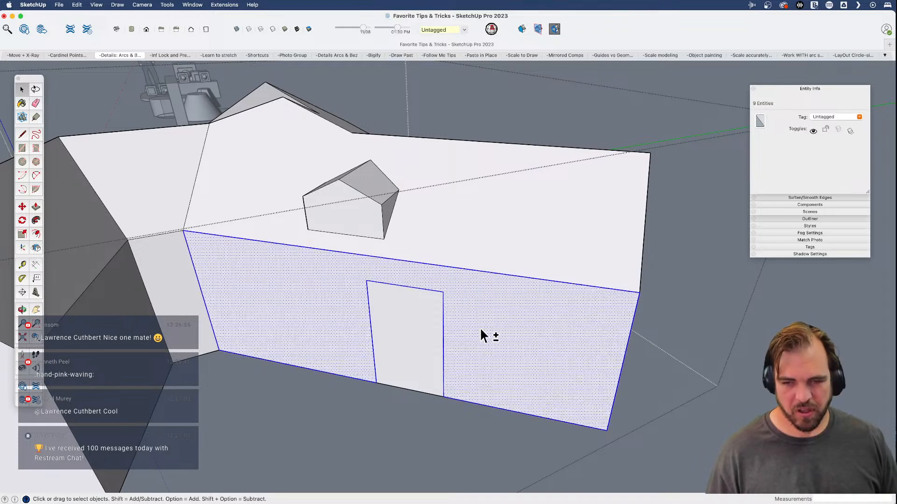
alt+shift+click(461, 365)
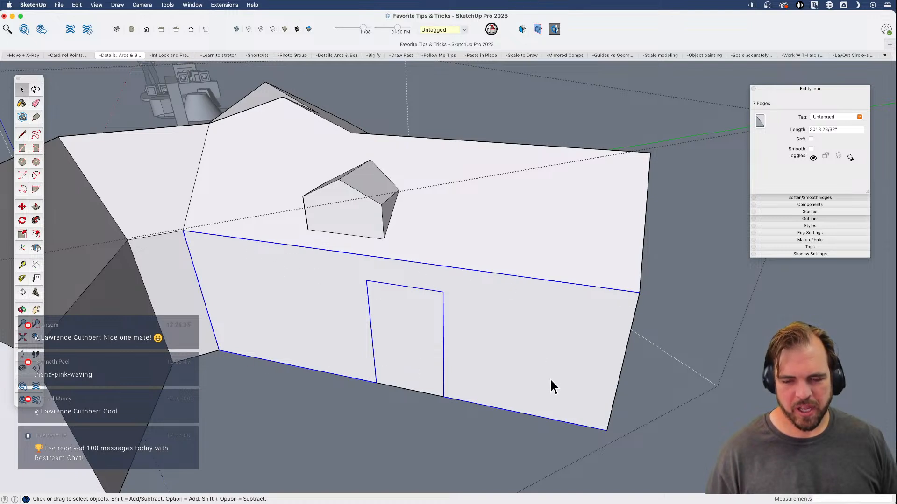
- Reselect the door's side and top edges without its face, and reduce the selection to the side edge nearer the arm's end
double_click(404, 327)
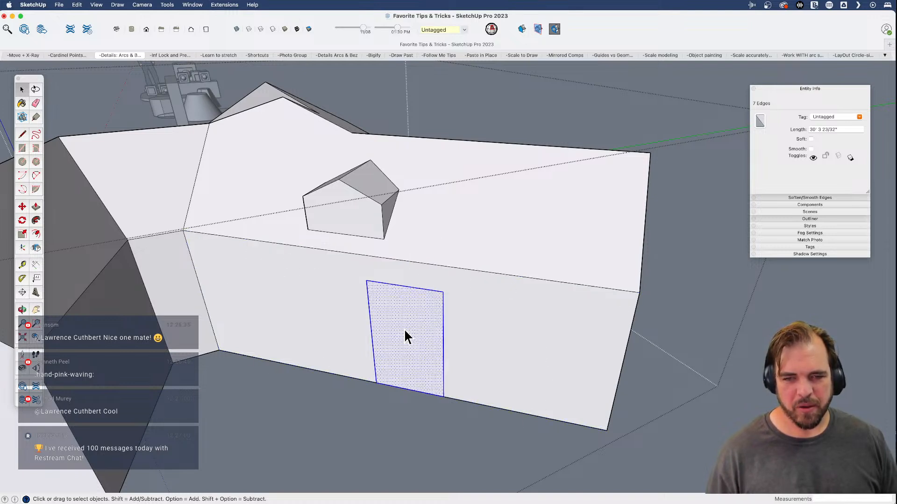
alt+shift+click(406, 362)
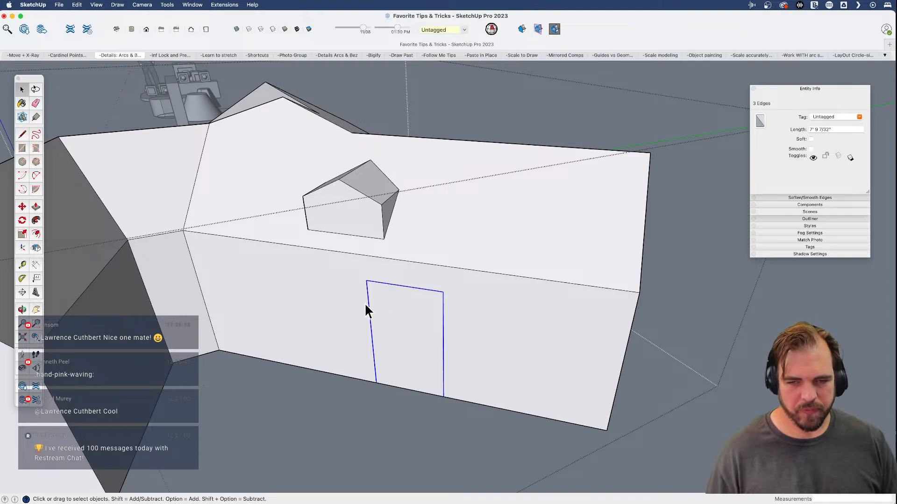
click(443, 348)
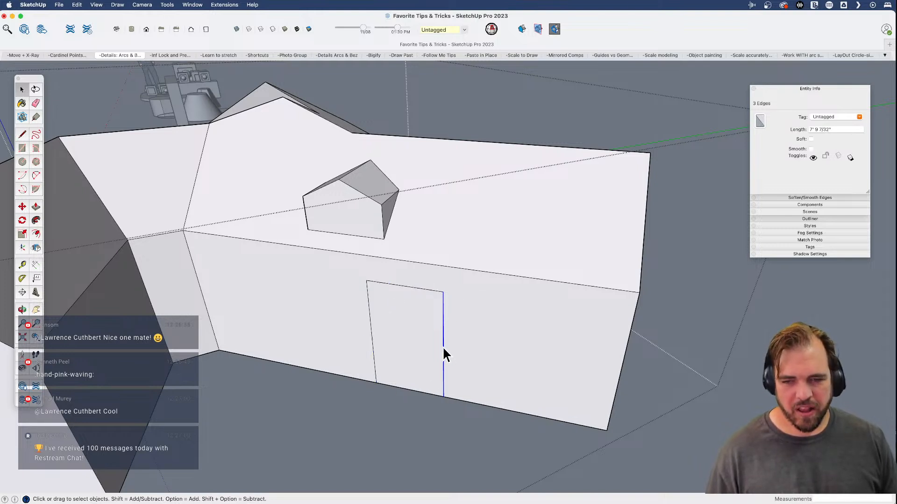
- Reselect the door face with its edges, and subtract the face and bottom edge to keep only the sides and top
shift+click(370, 313)
double_click(402, 357)
alt+shift+double_click(426, 395)
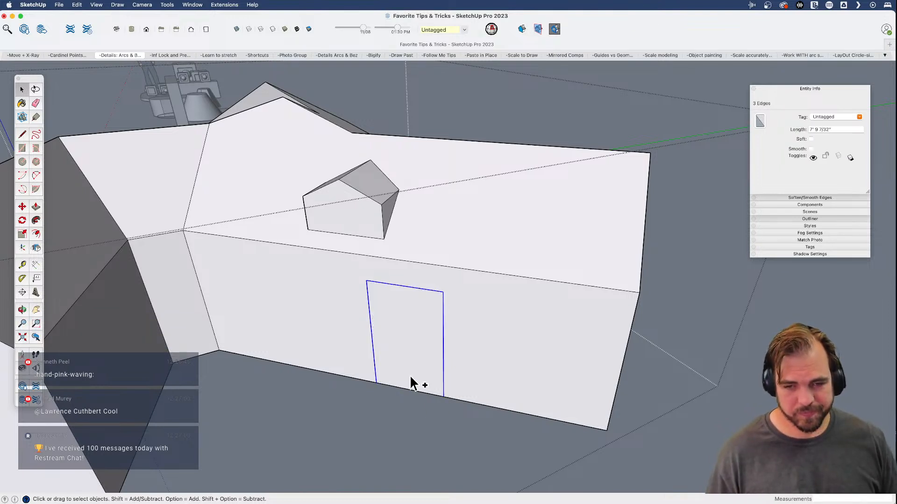
scroll(410, 364, up, 3)
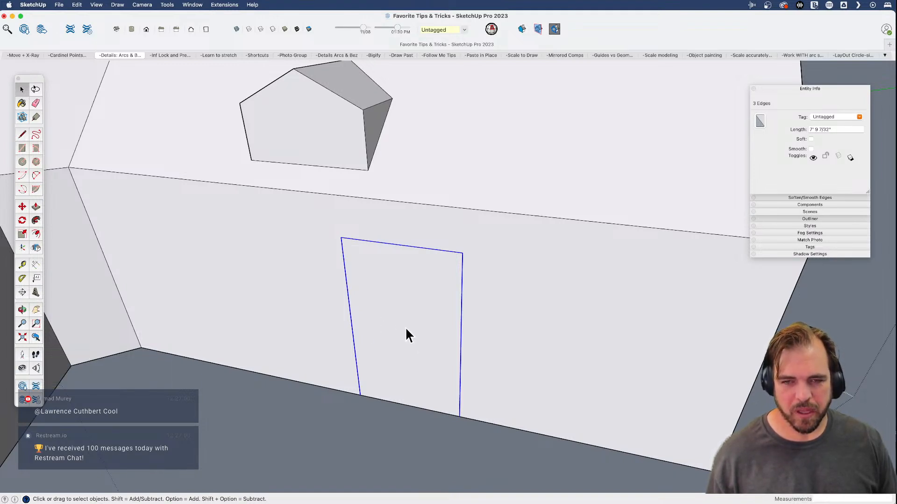
- Offset the door's side and top edges outward, and push/pull the resulting frame face out from the wall
scroll(405, 335, down, 2)
key(f)
click(457, 333)
click(472, 329)
key(p)
click(462, 350)
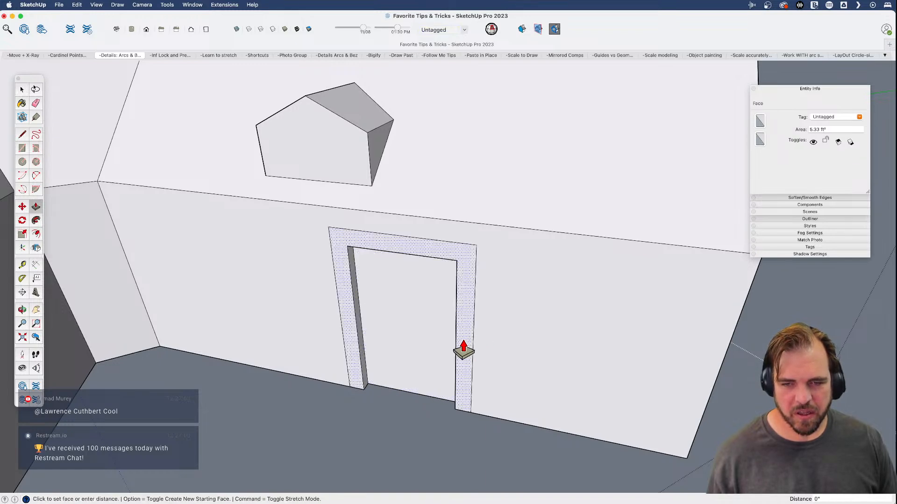
click(459, 361)
middle_drag(458, 361, 422, 359)
key(space)
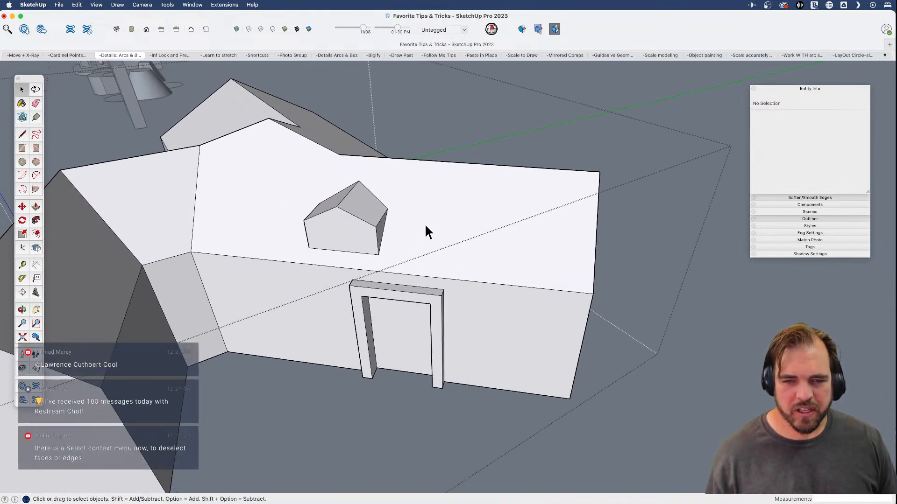
- Select the whole door with its frame and move it along the wall to line up with the dormer's corner nearer the arm's end
drag(344, 269, 469, 444)
scroll(474, 396, up, 2)
key(m)
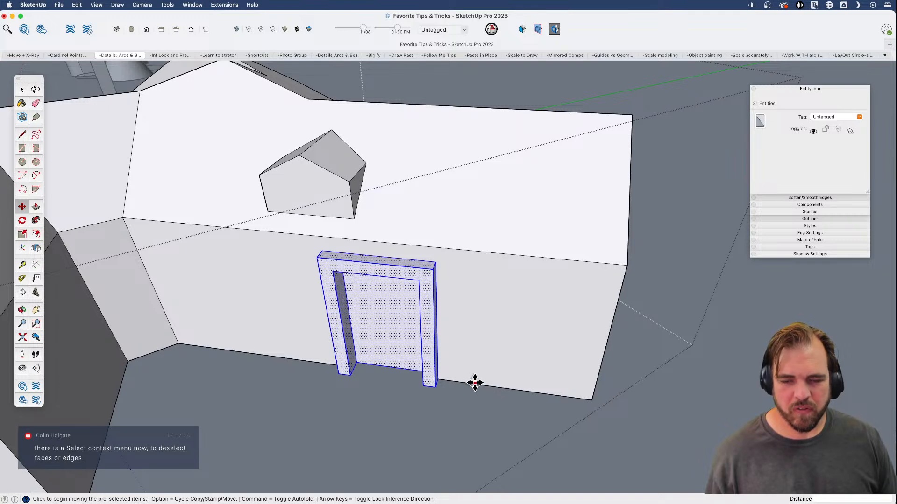
scroll(469, 384, down, 3)
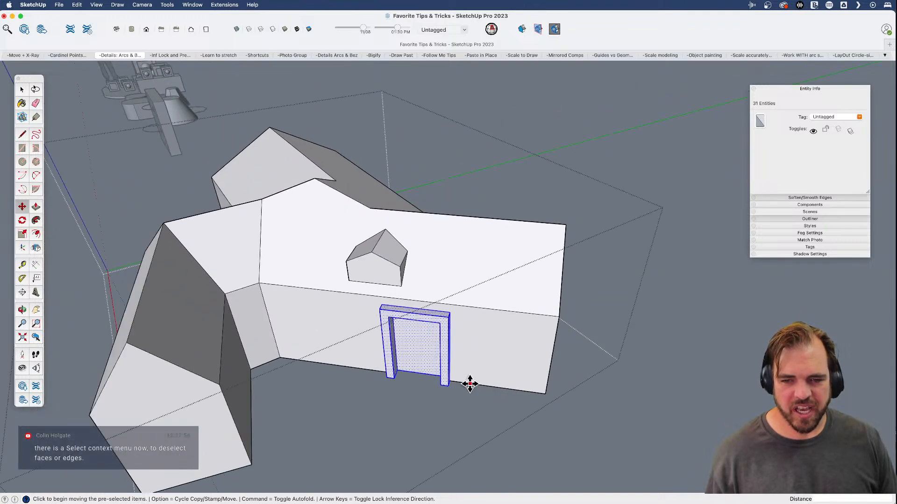
scroll(469, 384, up, 3)
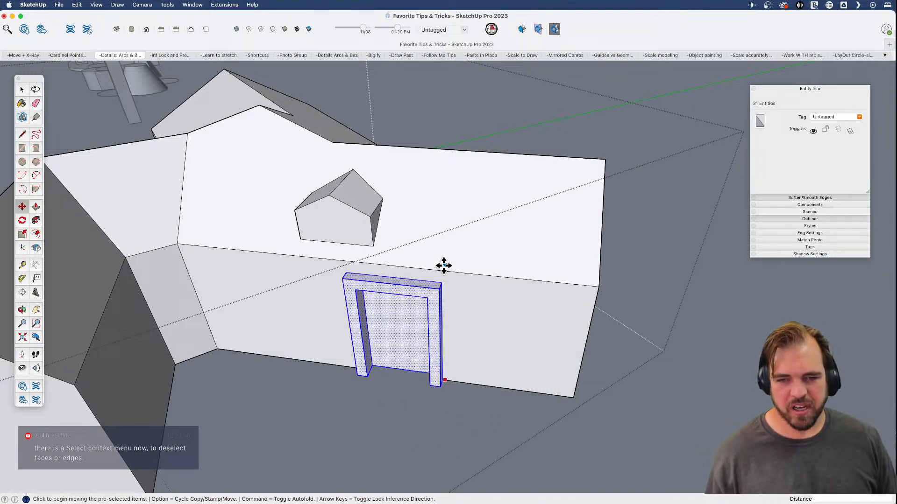
click(438, 291)
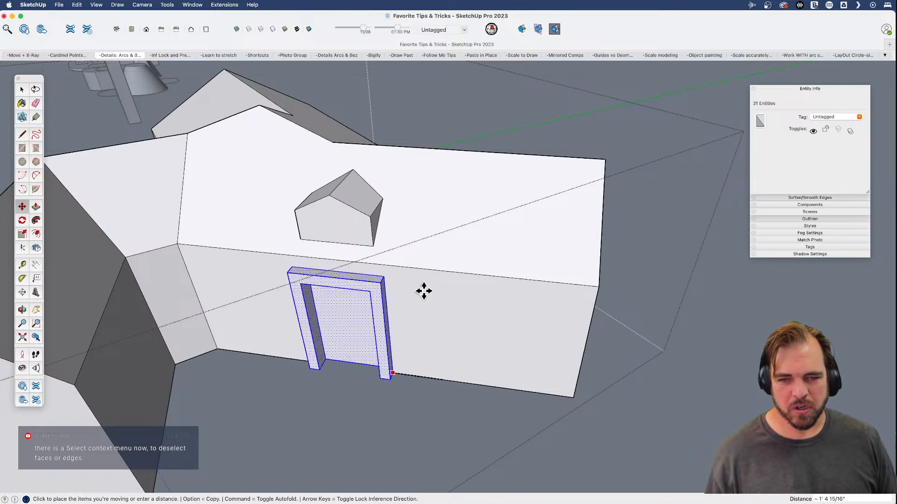
click(373, 215)
scroll(433, 341, down, 3)
- Select only the door jamb nearer the house's centre and move it along the wall to align with the dormer's inner corner
key(space)
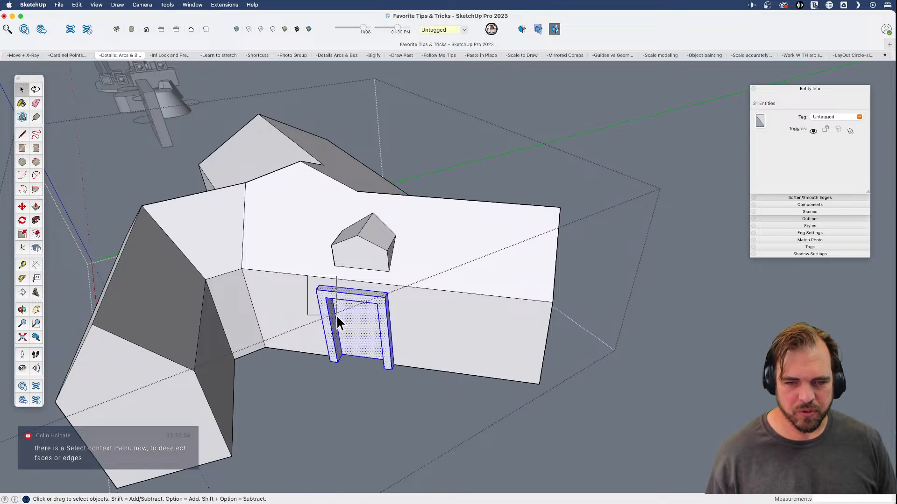
drag(362, 386, 362, 386)
scroll(341, 337, up, 3)
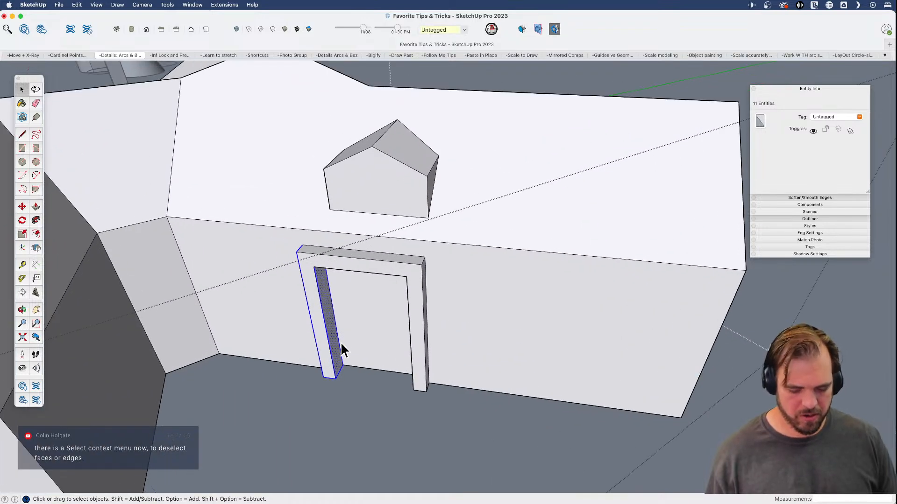
key(m)
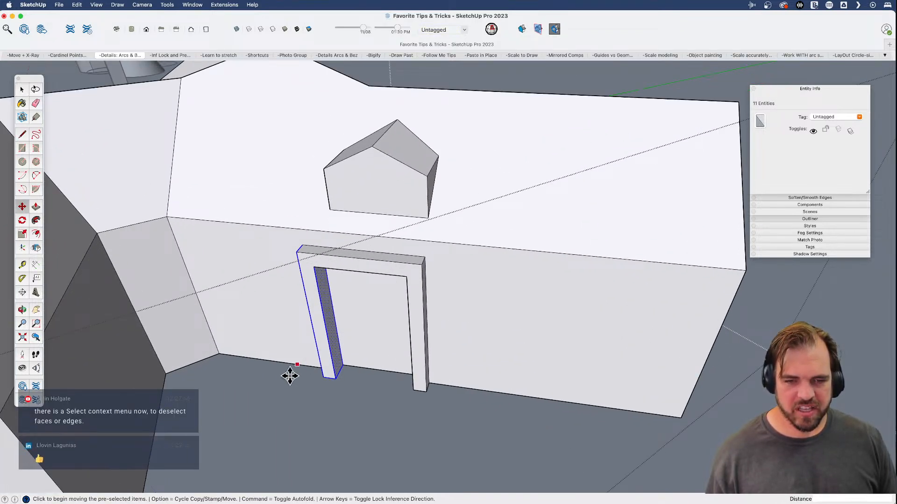
click(297, 252)
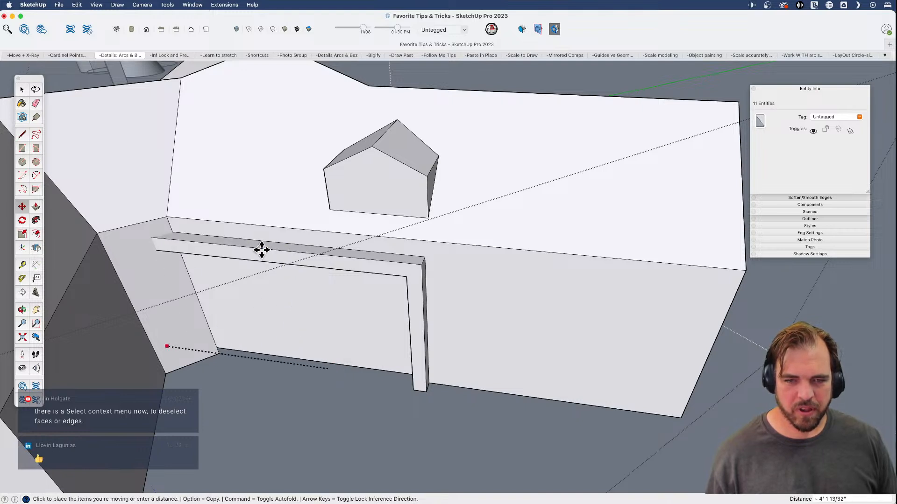
click(329, 206)
middle_drag(397, 344, 393, 366)
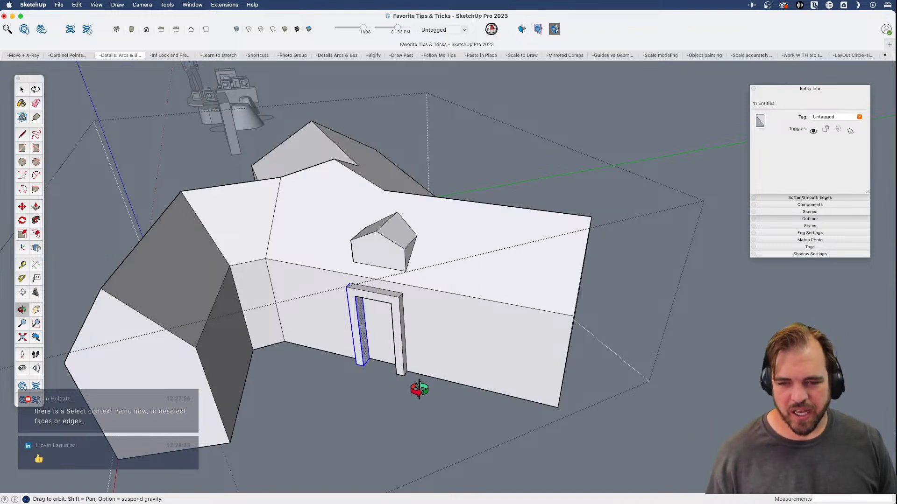
key(space)
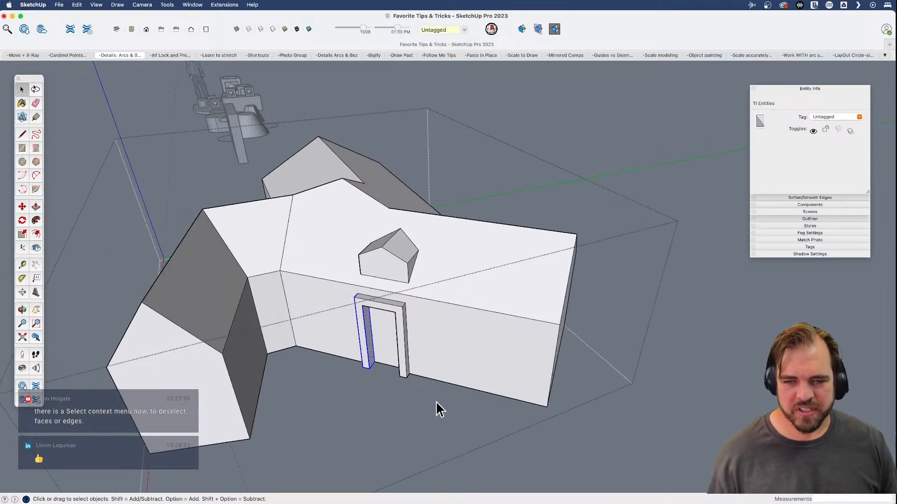
middle_drag(386, 386, 450, 369)
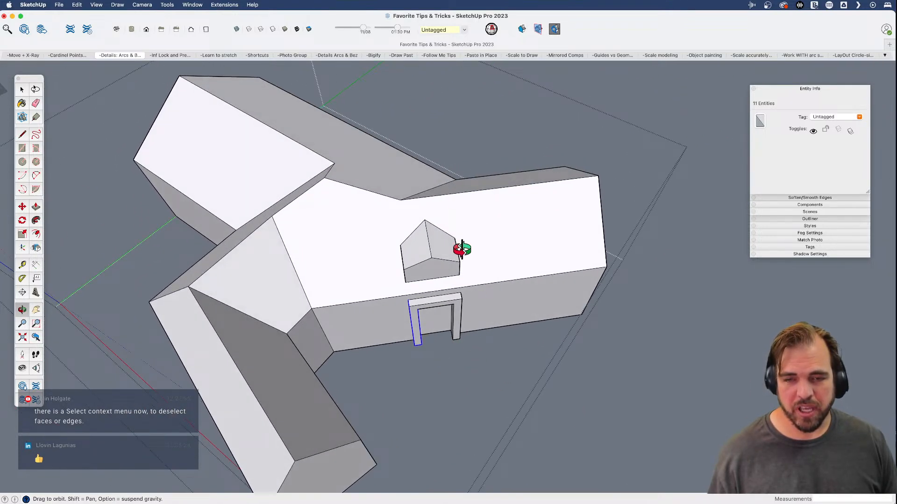
middle_drag(460, 310, 425, 335)
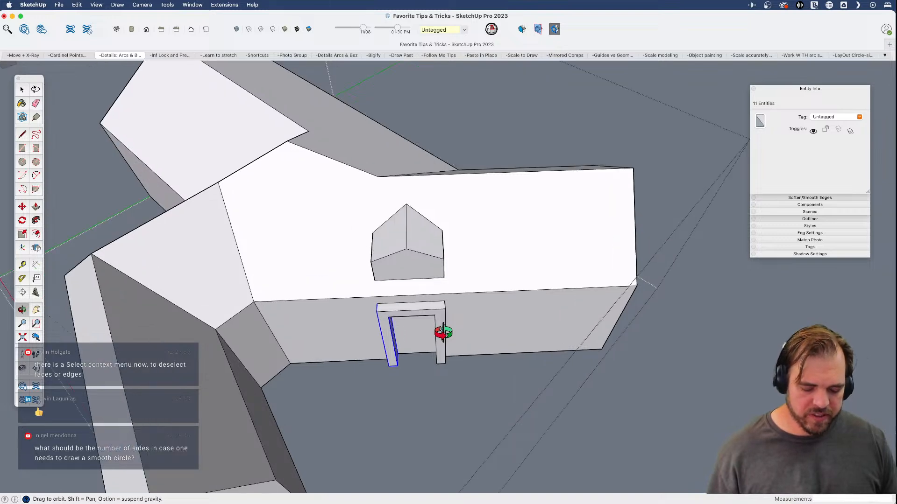
mouse_move(443, 332)
mouse_down()
mouse_move(438, 355)
mouse_move(379, 286)
mouse_up()
key(space)
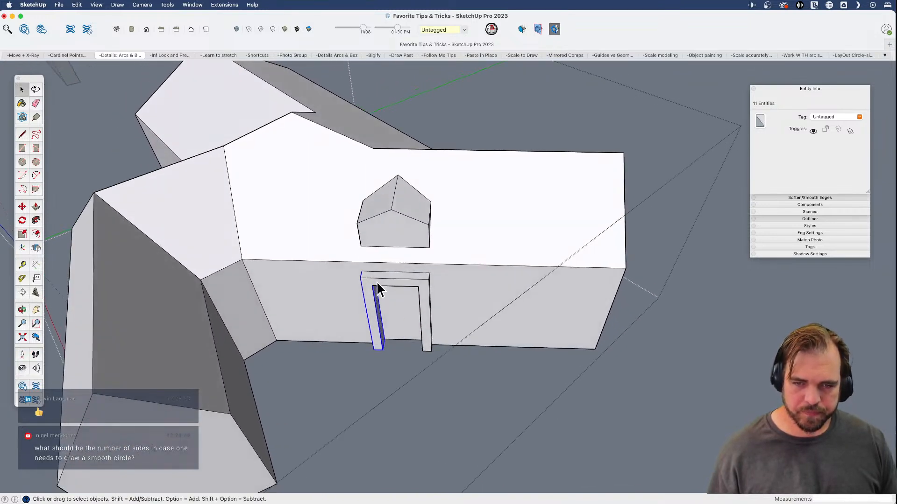
drag(351, 259, 392, 310)
key(o)
- Select the whole dormer and move it about 4' 6" along the roof ridge toward the arm's end
key(super+t)
key(space)
drag(384, 253, 396, 271)
key(m)
click(348, 198)
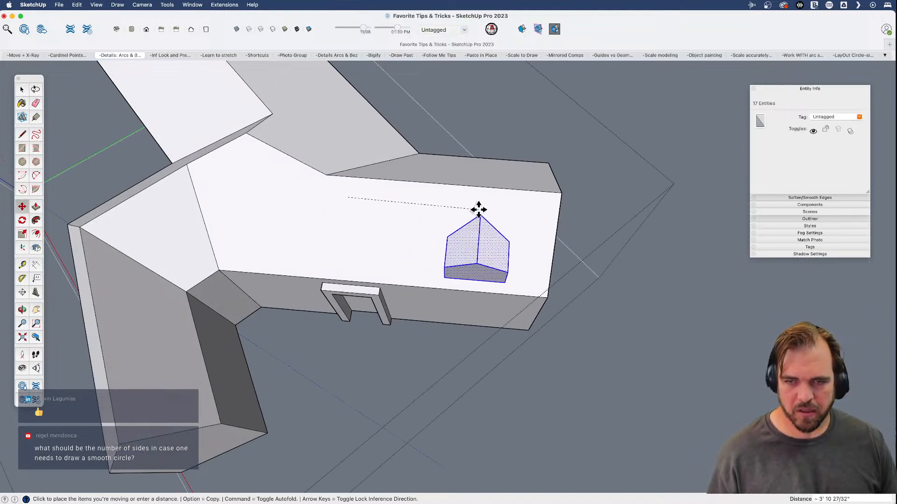
key(Escape)
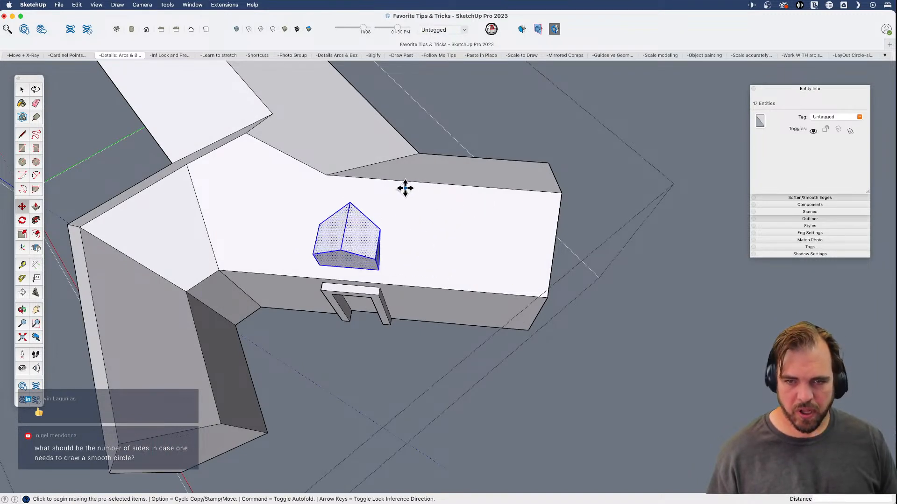
click(369, 179)
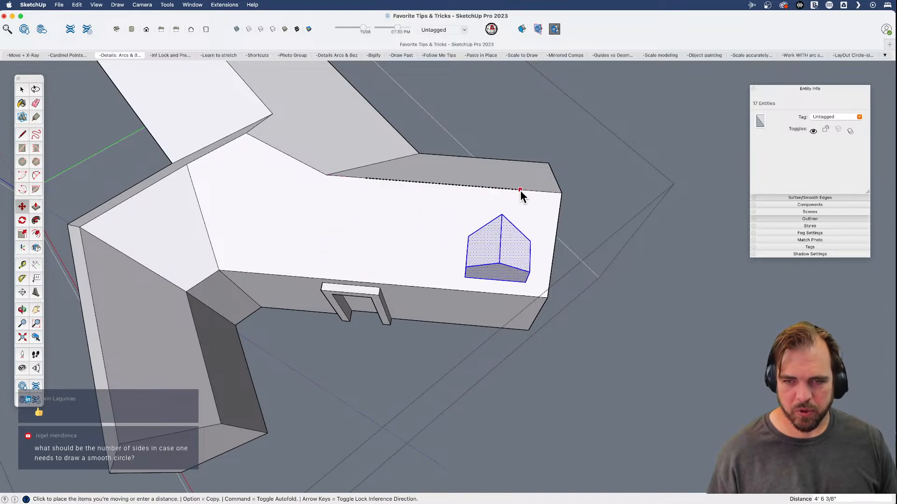
key(Escape)
- Draw a door rectangle on the arm's opposite long wall, with its base on the wall's bottom edge
middle_drag(534, 254, 425, 377)
key(r)
click(387, 412)
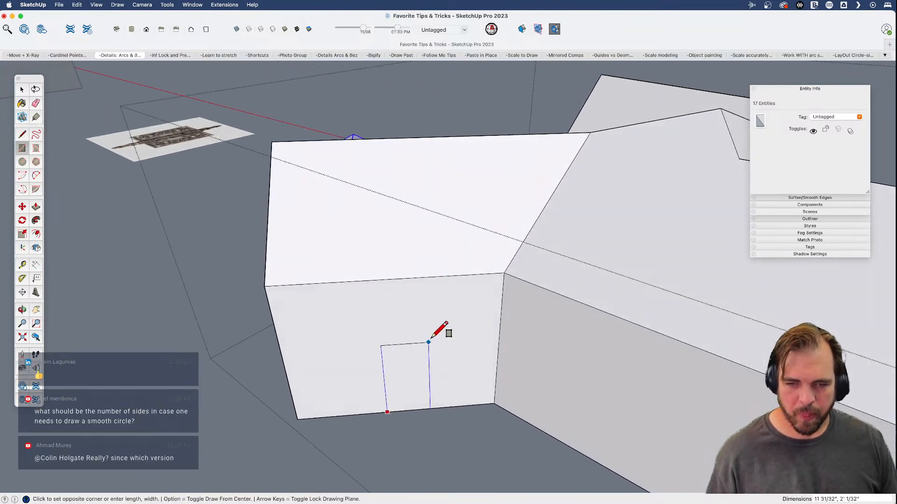
click(458, 300)
- Select only the new door's side and top edges, and offset them outward twice, by about 1/2" and 1 7/8"
key(space)
double_click(431, 365)
alt+shift+click(411, 402)
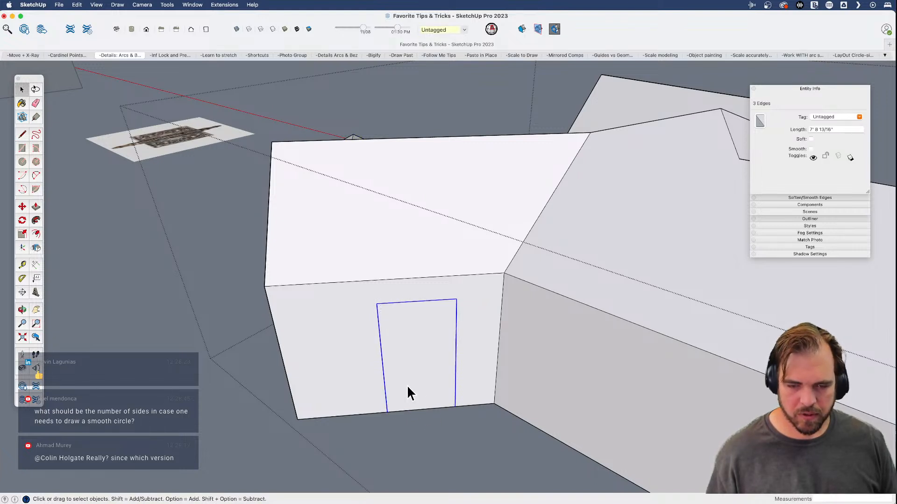
key(f)
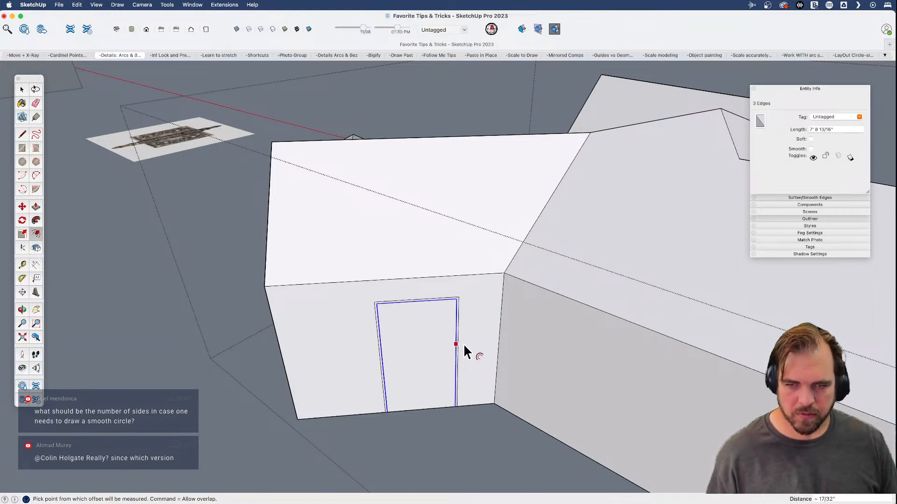
scroll(462, 344, up, 5)
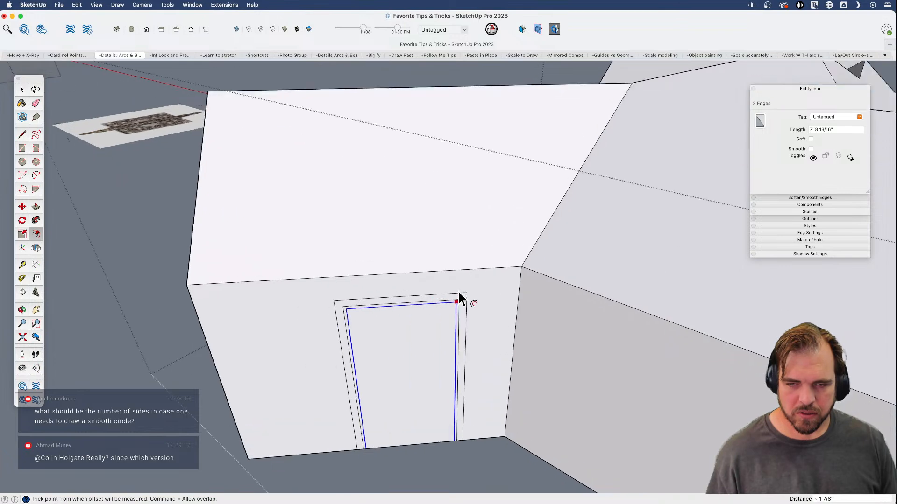
middle_drag(460, 329, 511, 405)
- Push/pull the offset strips around the new door out to different depths to form a stepped frame
key(p)
click(510, 418)
click(514, 426)
click(498, 421)
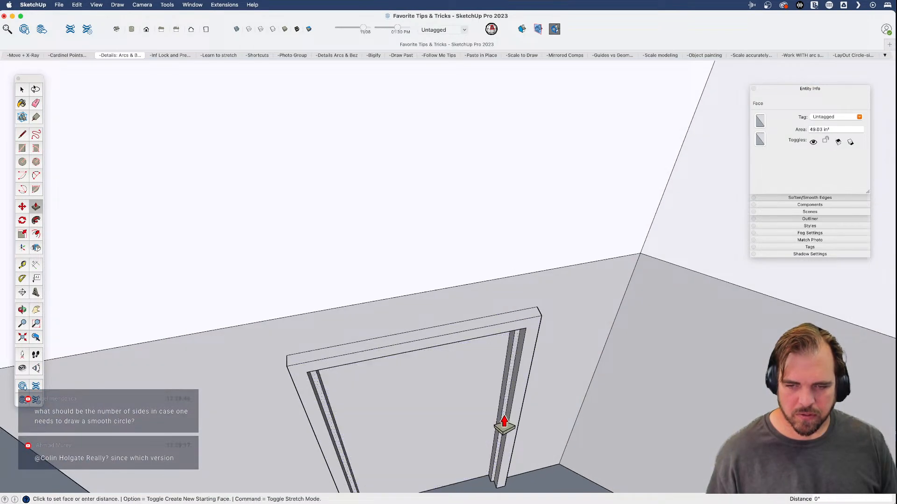
scroll(506, 425, down, 5)
middle_drag(483, 417, 388, 323)
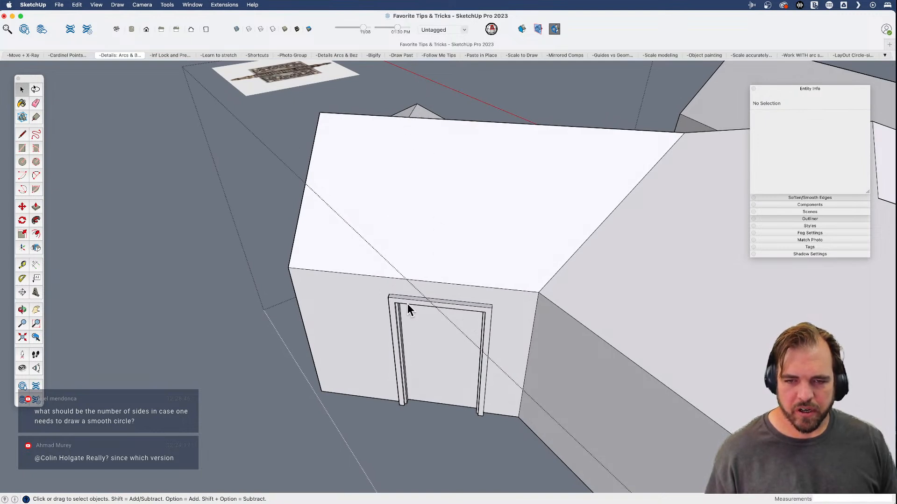
- Select the stepped frame's jamb nearer the arm's end and, with X-ray view on, move it along the wall to align with the dormer's outer corner
drag(425, 447, 426, 448)
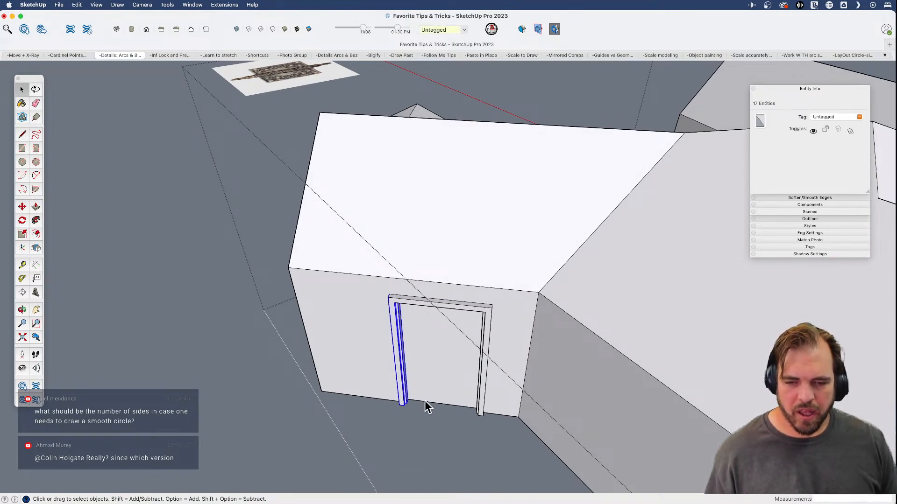
key(m)
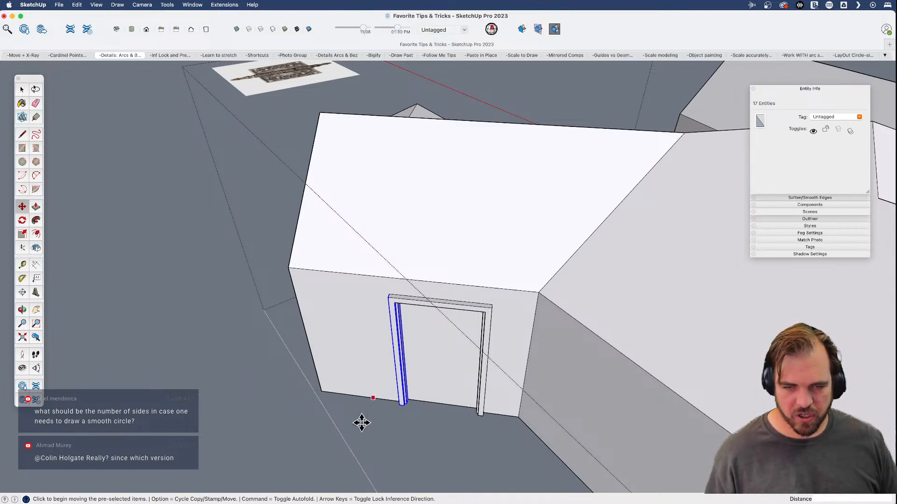
click(399, 406)
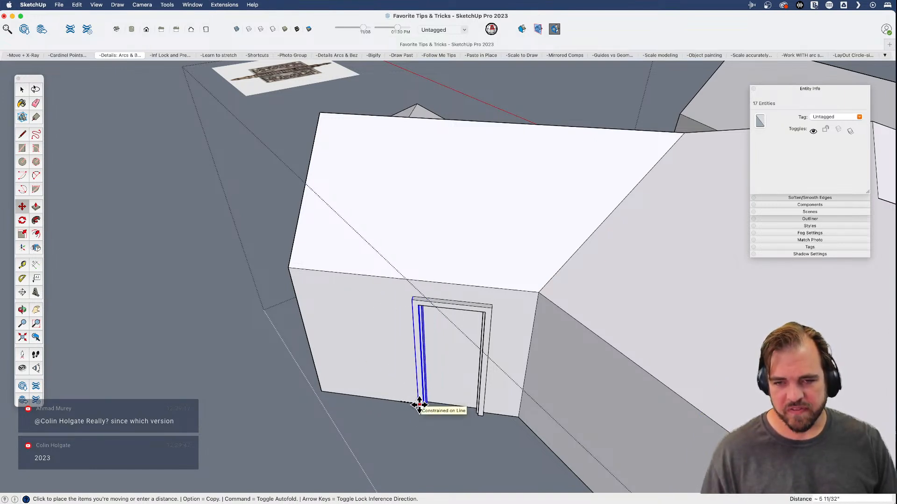
key(alt+k)
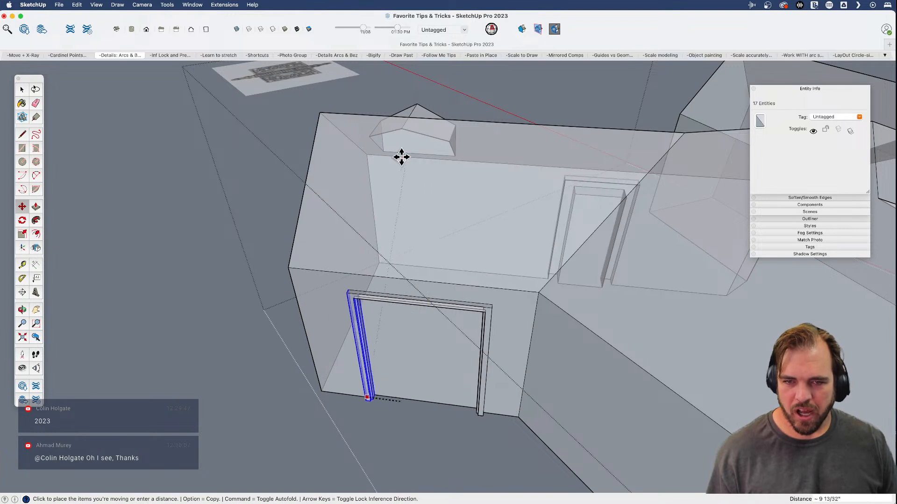
click(386, 153)
- Try to move the stepped frame's other jamb along the wall toward the dormer's far corner, switching X-ray view off and on during the move
key(space)
drag(446, 276, 511, 380)
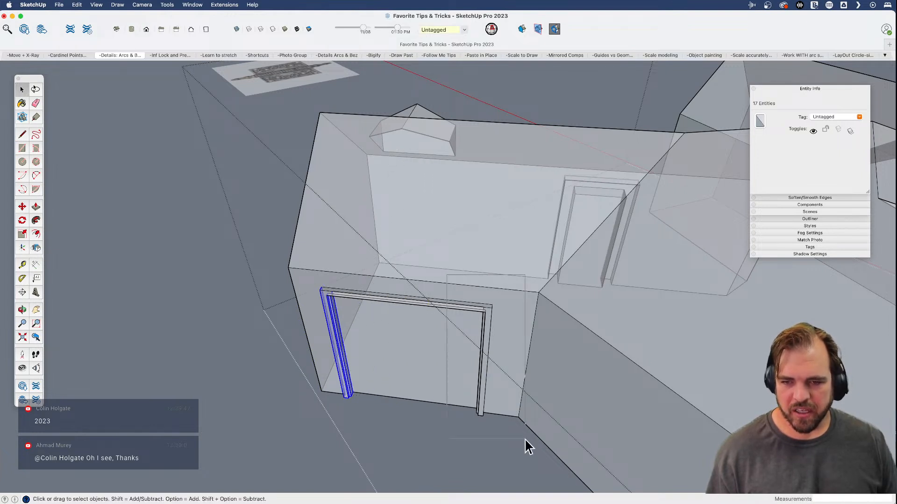
drag(499, 450, 502, 444)
key(m)
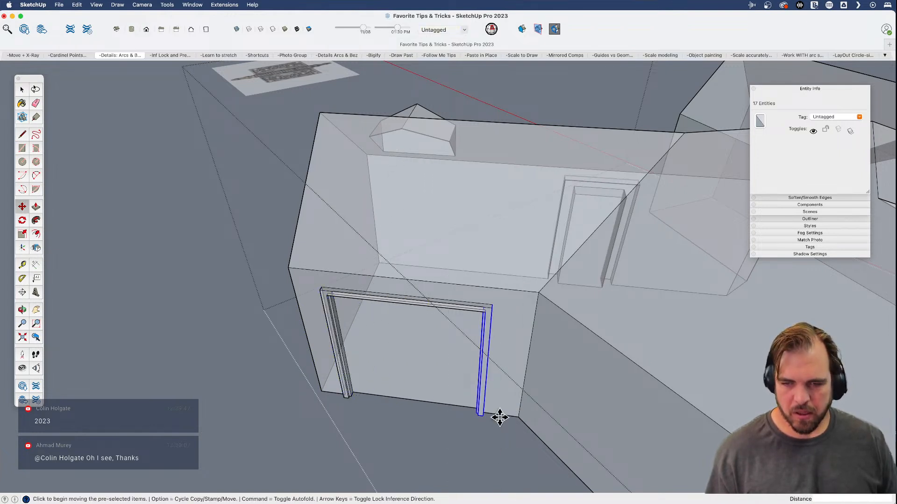
click(482, 416)
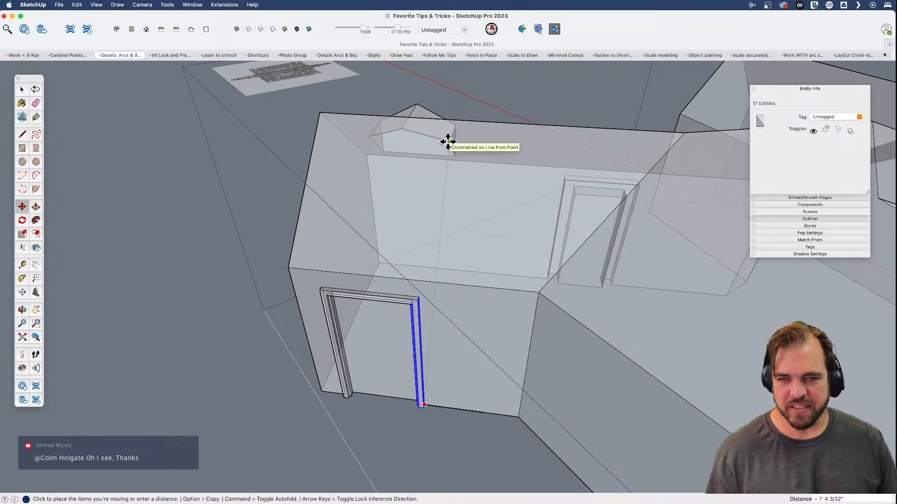
key(x)
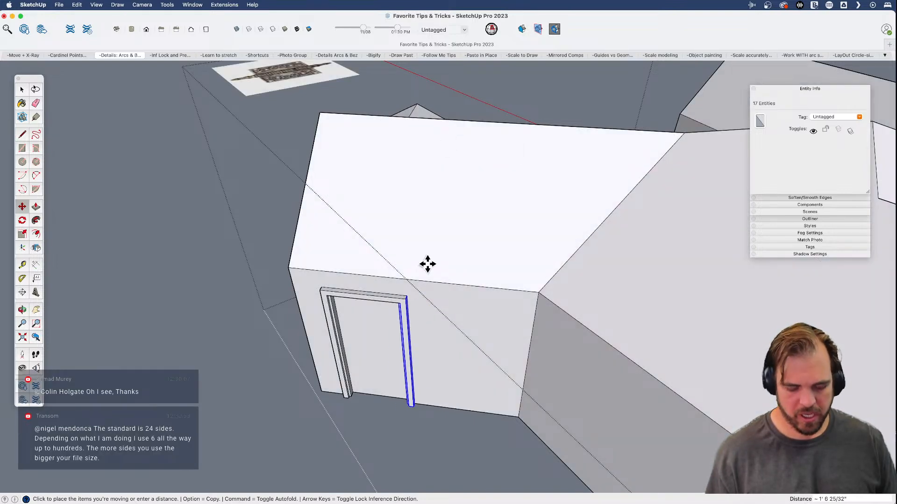
key(x)
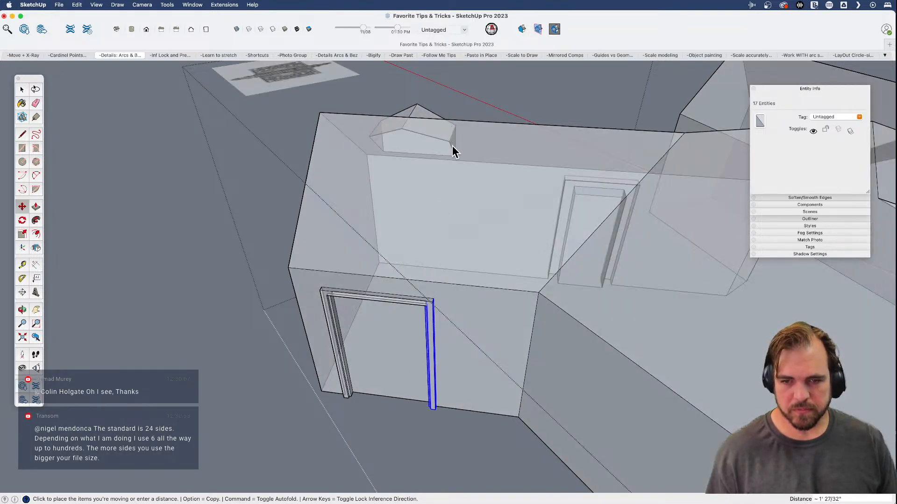
key(space)
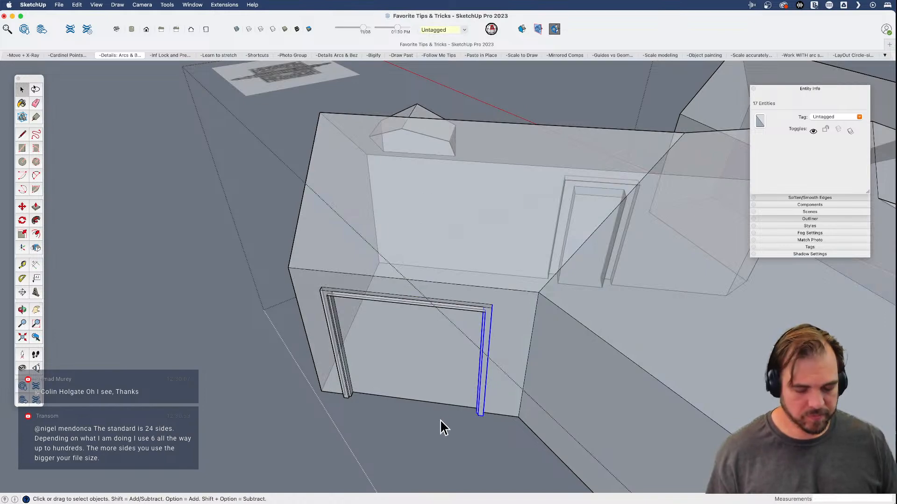
- Clear the selection, turn X-ray view off and examine the two doors and the dormer from both sides of the building
scroll(439, 423, down, 3)
middle_drag(436, 420, 473, 353)
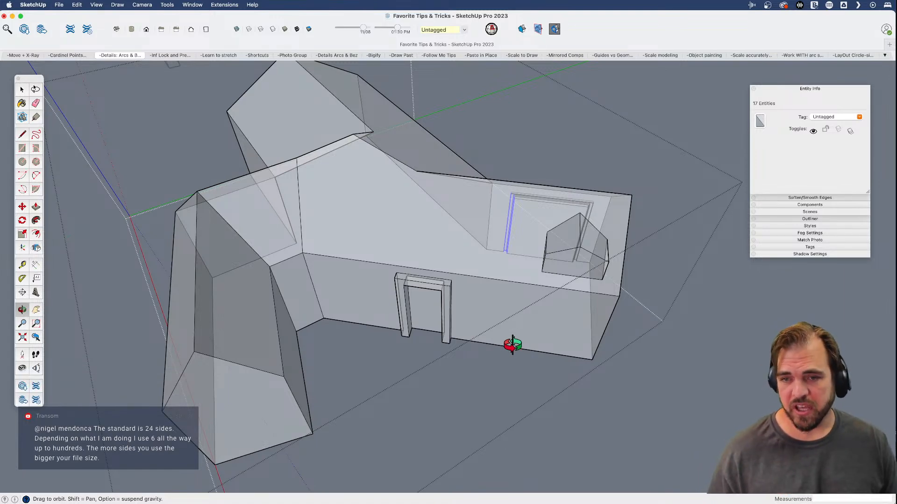
scroll(512, 346, down, 5)
drag(511, 344, 377, 369)
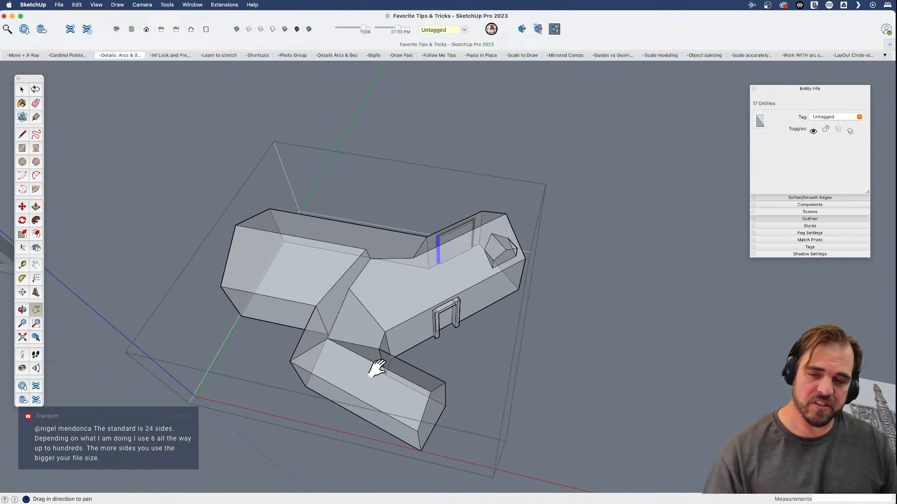
key(space)
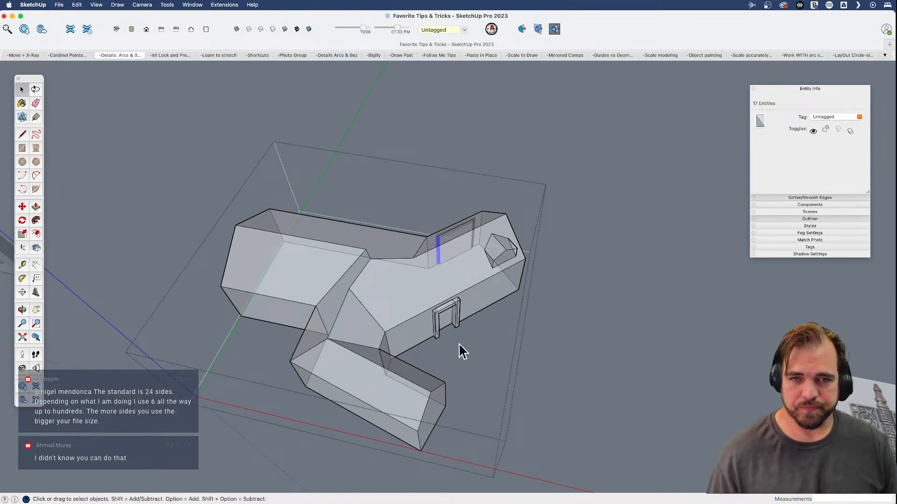
click(547, 347)
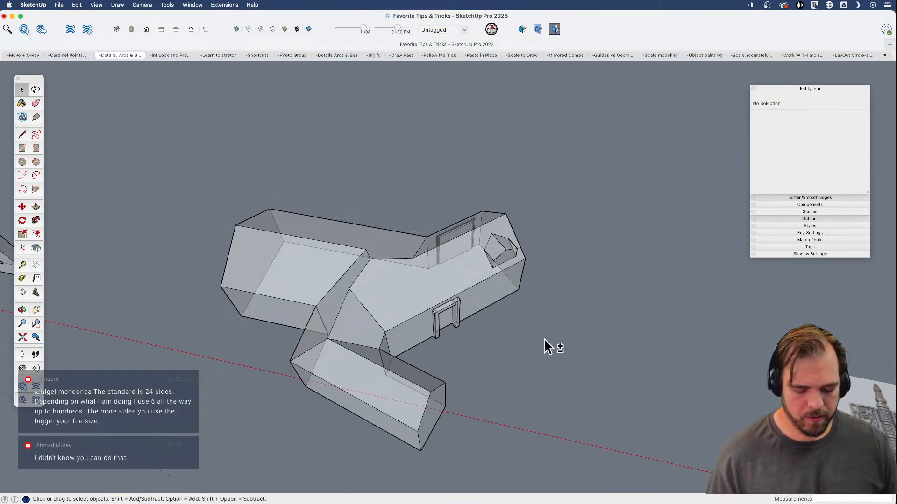
key(x)
middle_drag(545, 344, 381, 298)
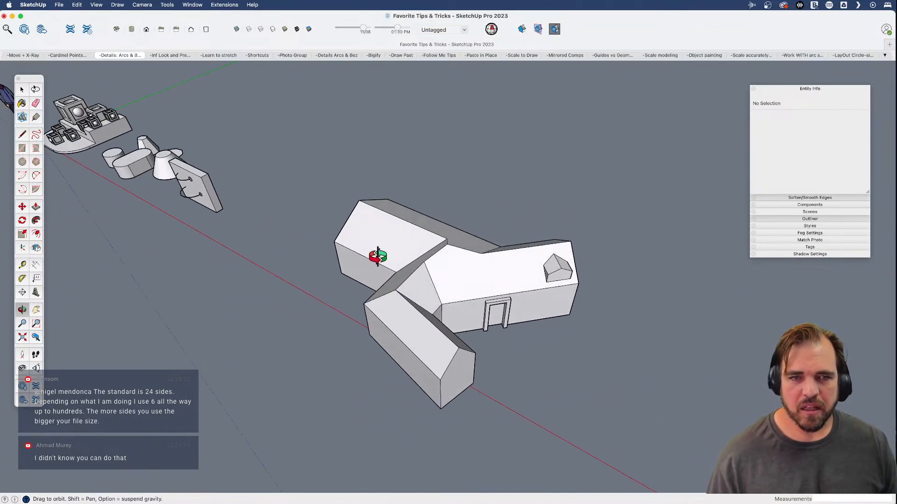
middle_drag(527, 333, 448, 369)
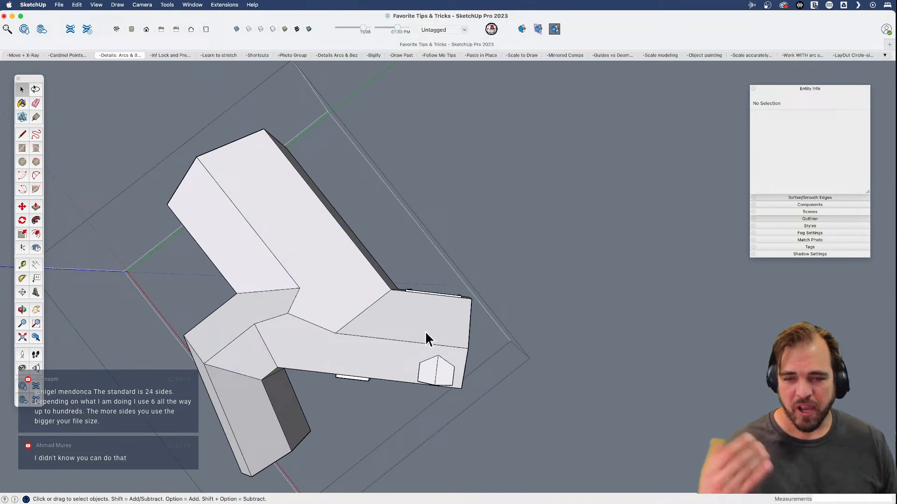
- With X-ray view on, move the stepped frame's inner jamb along the wall to align with the dormer's inner corner
scroll(422, 317, up, 3)
middle_drag(420, 314, 722, 279)
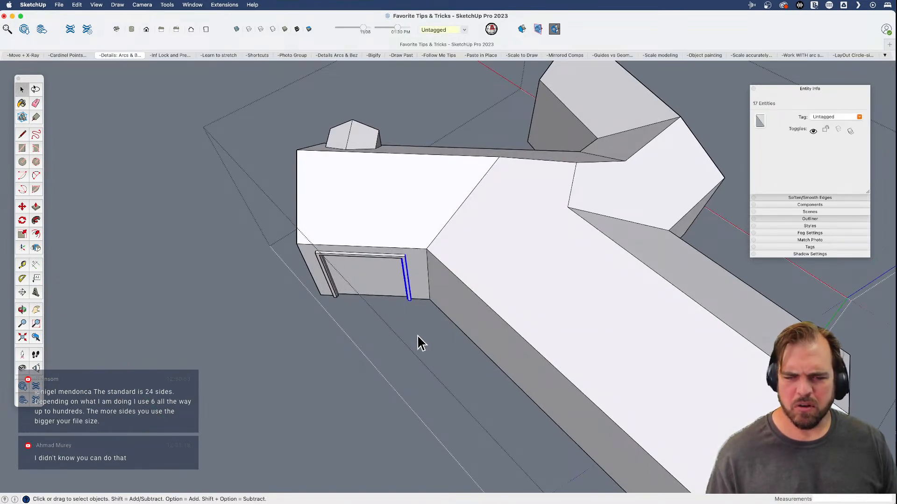
scroll(403, 296, up, 6)
middle_drag(393, 321, 384, 308)
key(m)
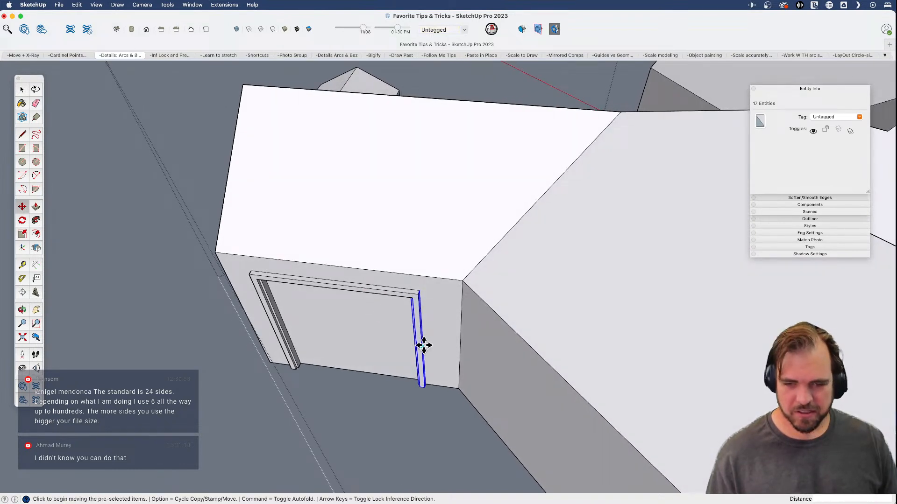
click(425, 387)
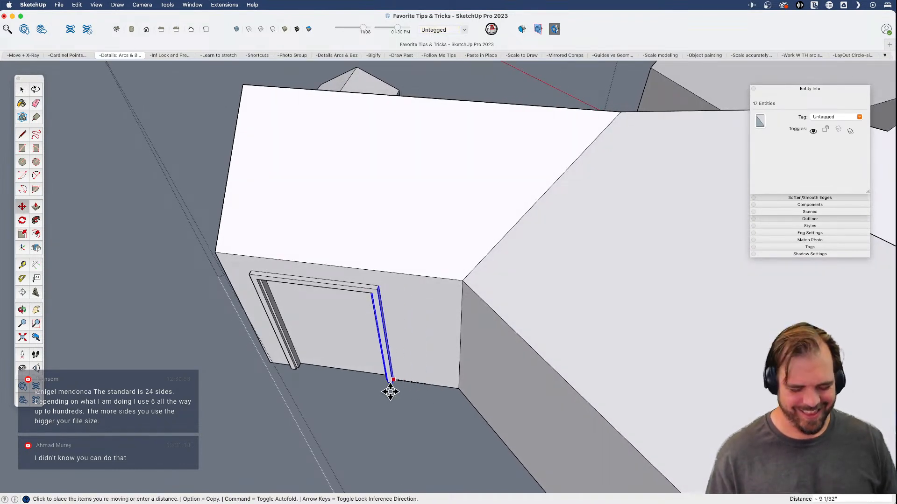
key(alt+x)
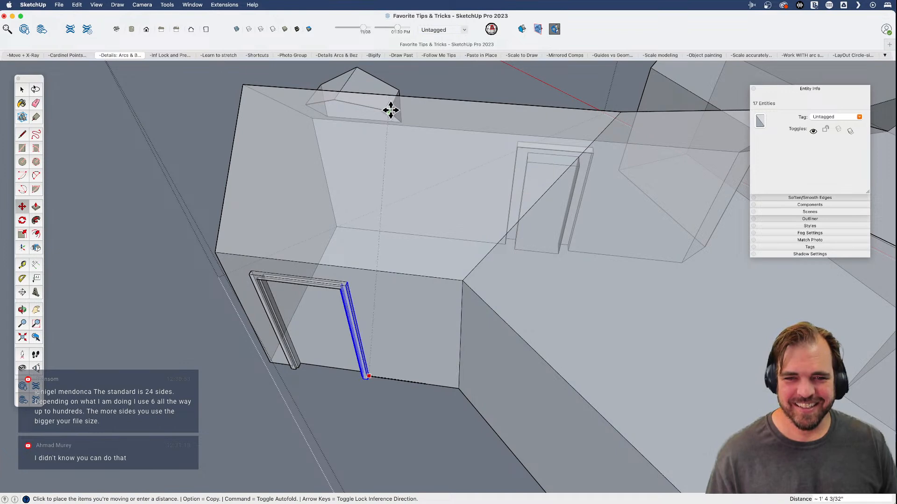
click(394, 322)
scroll(394, 322, down, 6)
key(space)
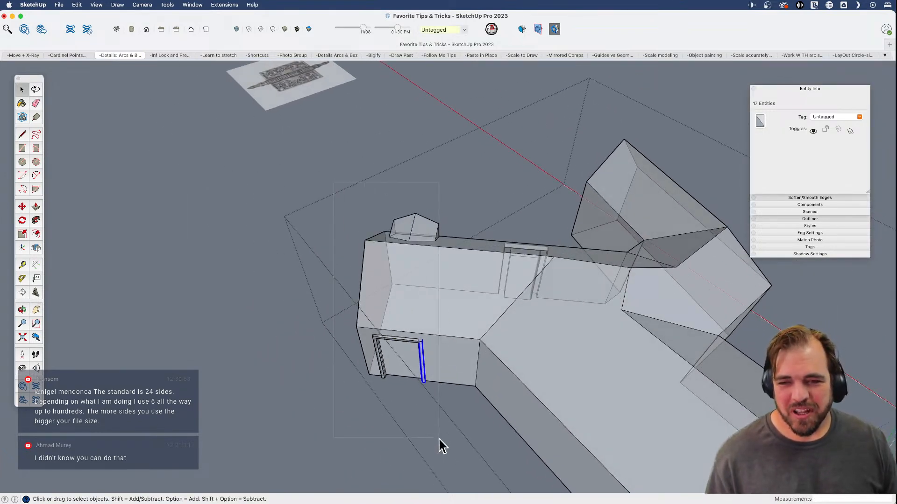
drag(458, 448, 472, 427)
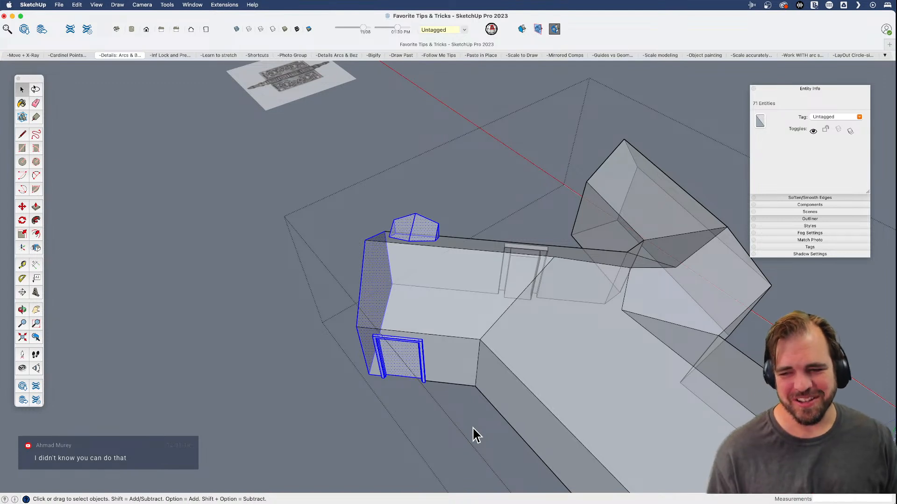
click(472, 427)
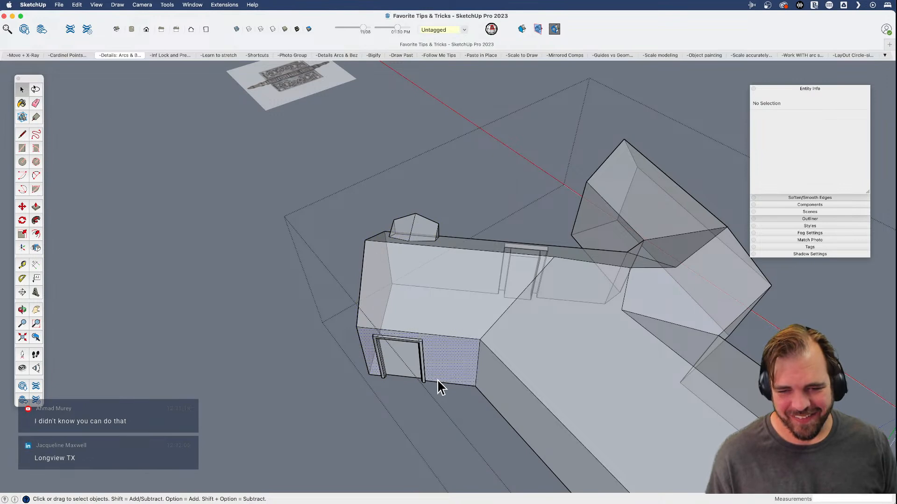
mouse_move(417, 349)
middle_down()
mouse_move(376, 318)
mouse_move(400, 362)
mouse_move(400, 354)
middle_up()
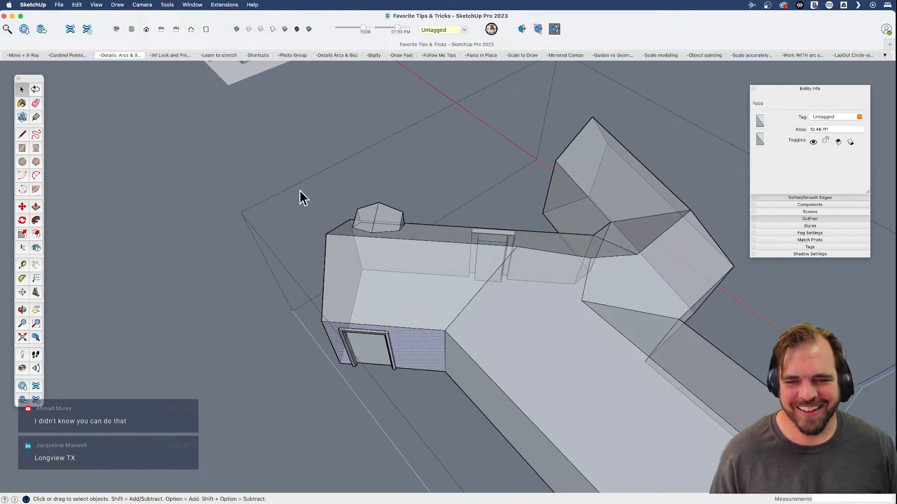
- Select the dormer, the stepped door frame and the arm's end wall together, and move them outward along the arm by about 4 1/2"
drag(430, 431, 433, 432)
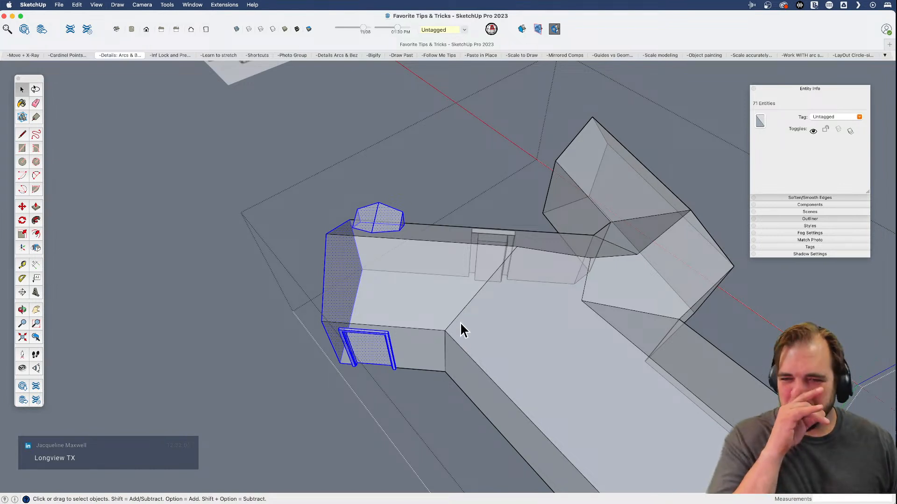
key(m)
click(436, 377)
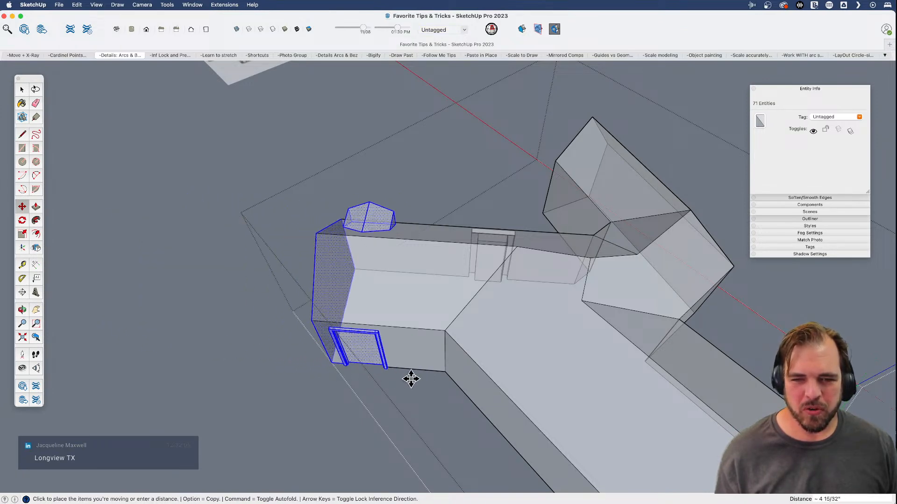
click(408, 379)
- Select the complete door on the dormer side and move it along the wall toward the dormer by about 2' 7"
middle_drag(408, 378, 379, 336)
click(438, 275)
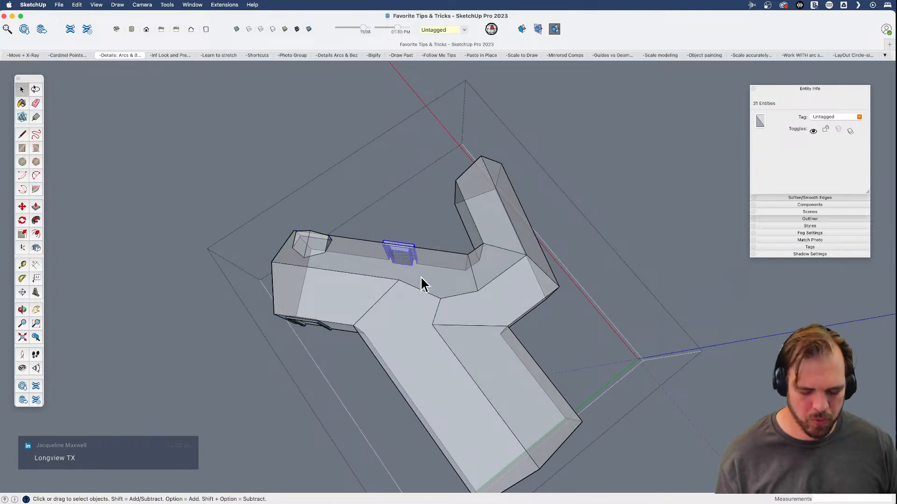
key(m)
click(420, 225)
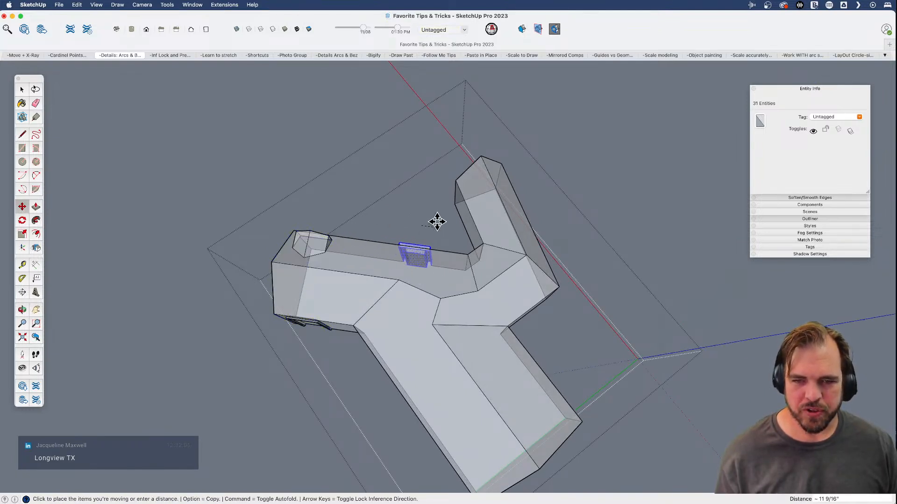
click(384, 213)
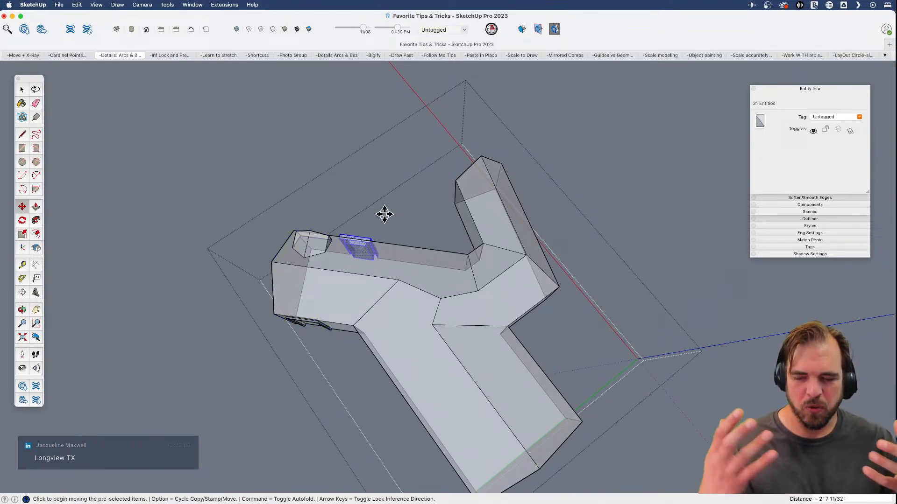
- Select both doors and the arm's end wall without the dormer, and move them outward along the arm by about 6' 6"
middle_drag(406, 249, 464, 344)
middle_drag(445, 300, 522, 290)
scroll(443, 317, up, 3)
mouse_move(443, 314)
middle_down()
mouse_move(457, 314)
mouse_move(483, 156)
mouse_move(537, 220)
mouse_move(408, 300)
mouse_move(461, 274)
mouse_move(490, 286)
mouse_move(464, 282)
mouse_move(454, 304)
middle_up()
shift+drag(446, 275, 491, 340)
shift+drag(514, 377, 514, 378)
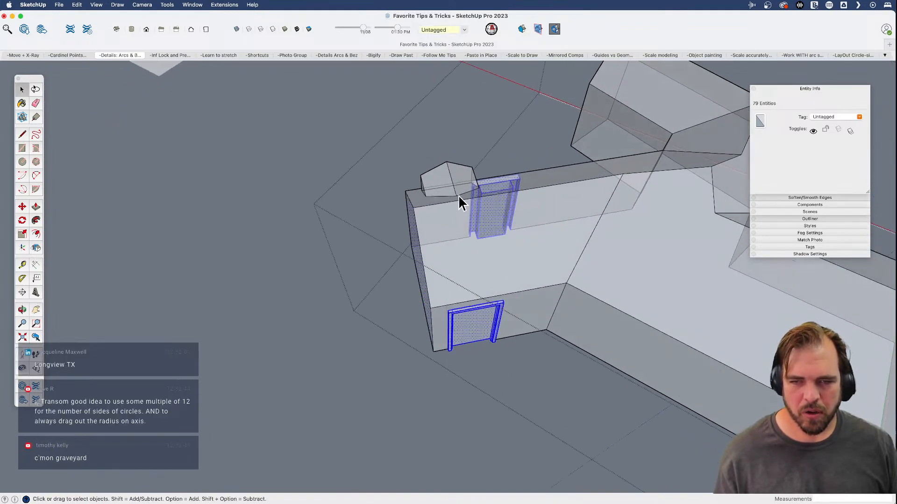
key(m)
click(506, 240)
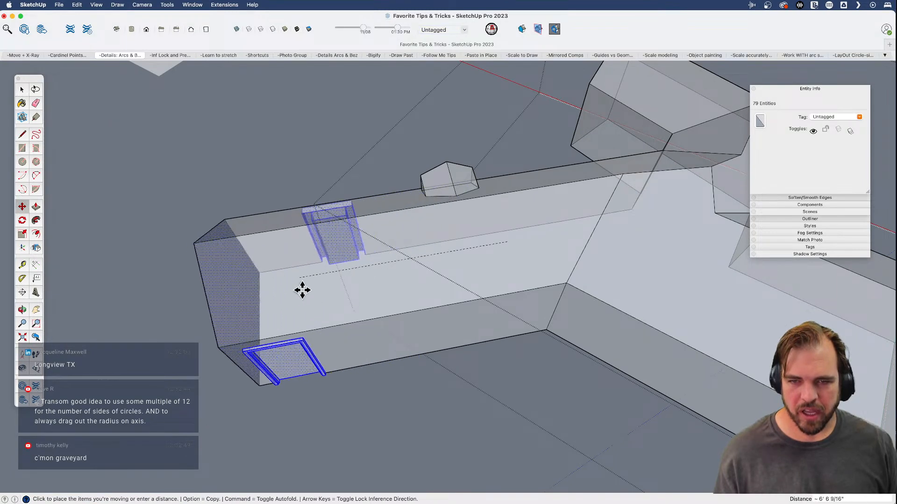
click(464, 360)
- Move the selected doors and end wall back along the arm by about 5' 5", bringing the dormer-side door under the dormer
scroll(456, 340, down, 5)
middle_drag(456, 340, 411, 344)
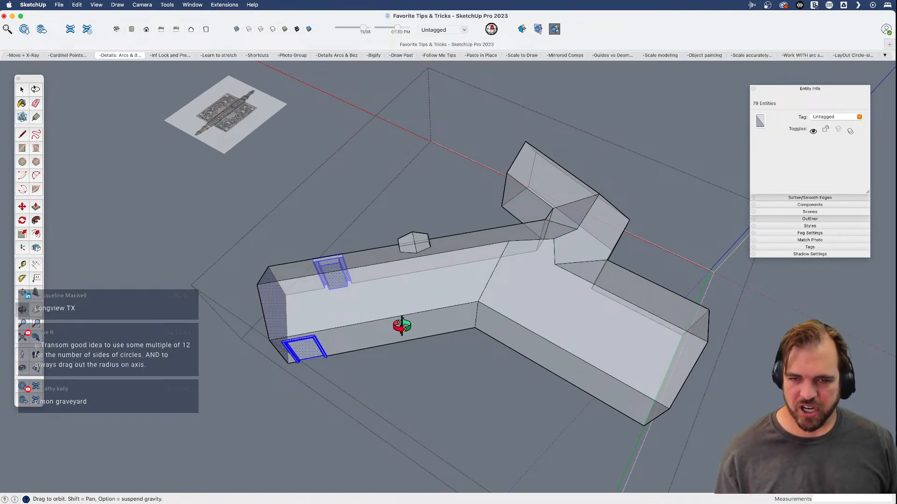
key(m)
click(387, 363)
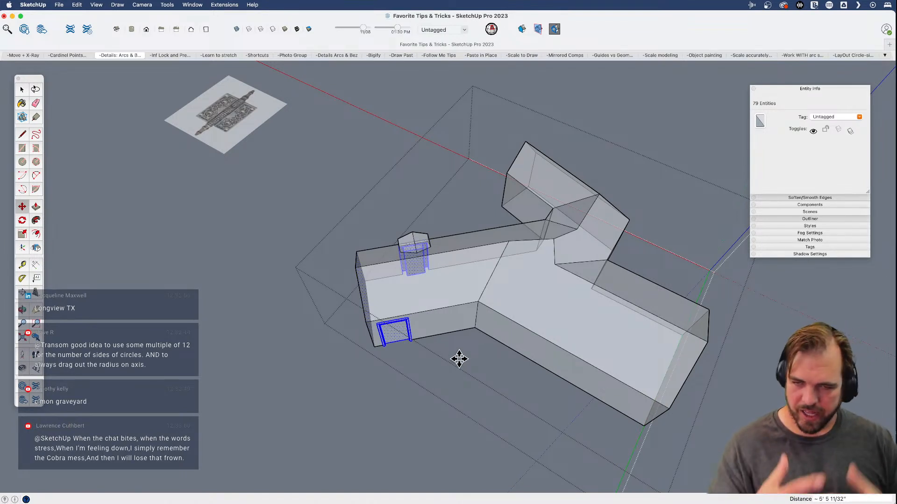
key(space)
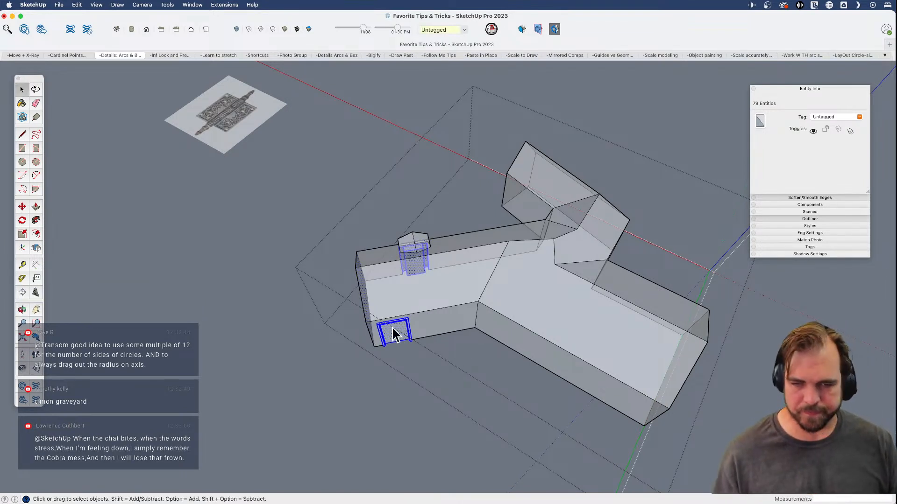
- Clear the selection, turn X-ray view off and bring the hinge reference image into view
click(369, 437)
middle_drag(369, 437, 446, 319)
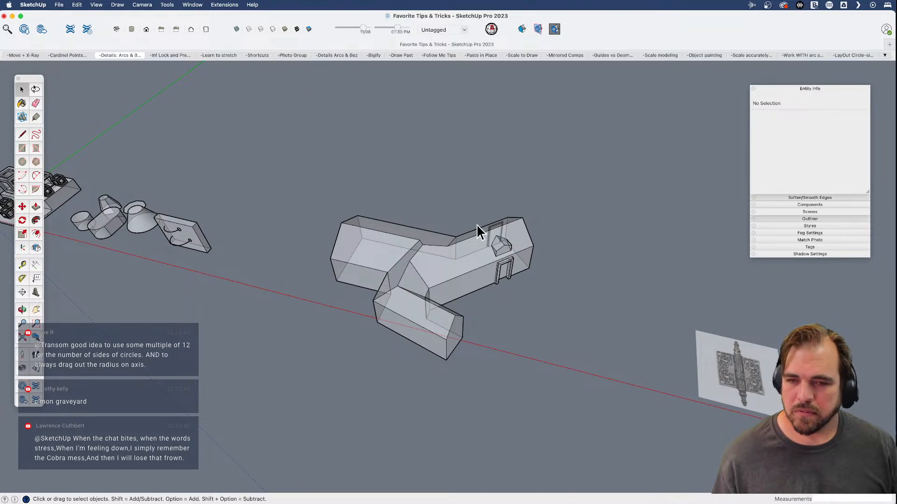
key(x)
key(h)
drag(224, 277, 140, 246)
drag(563, 306, 420, 310)
key(o)
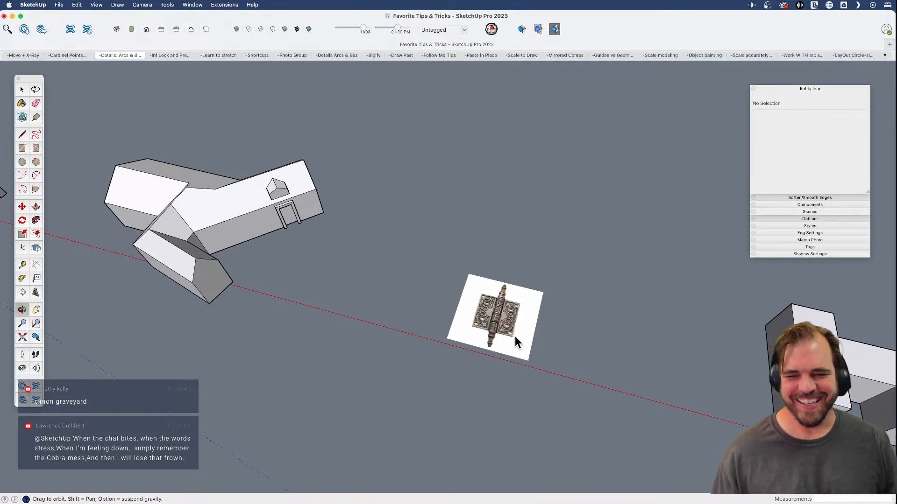
- Select the hinge reference image and examine its plates, knuckles and finials up close
scroll(515, 335, up, 3)
middle_drag(465, 286, 486, 260)
click(465, 282)
scroll(462, 296, up, 3)
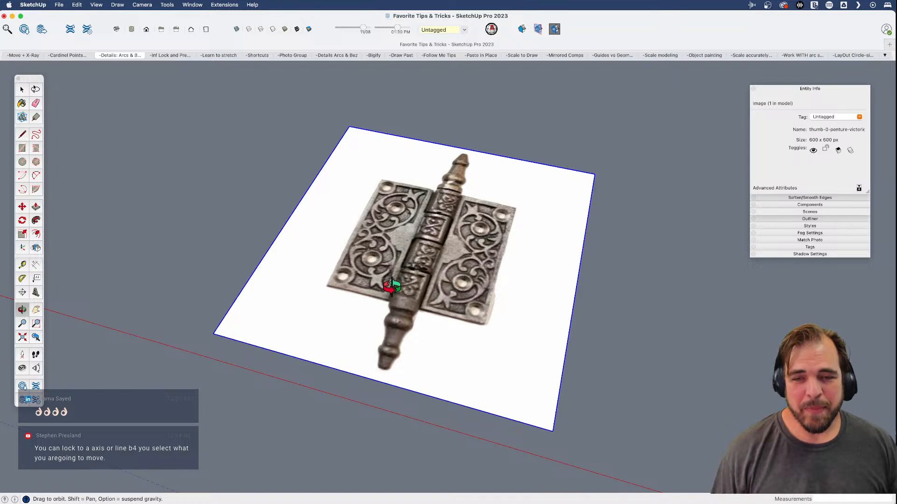
drag(380, 296, 337, 331)
key(h)
drag(427, 327, 418, 304)
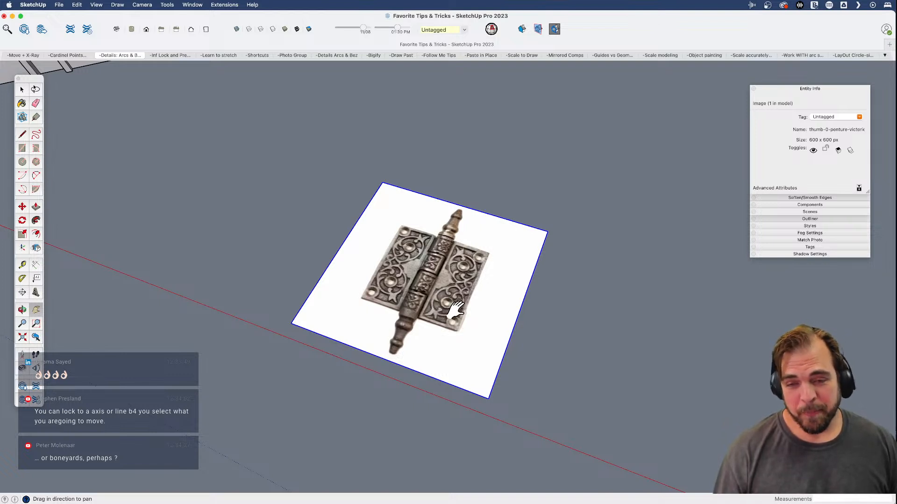
key(space)
click(563, 318)
scroll(514, 348, up, 3)
mouse_move(480, 334)
middle_down()
mouse_move(427, 355)
mouse_move(462, 335)
middle_up()
click(462, 334)
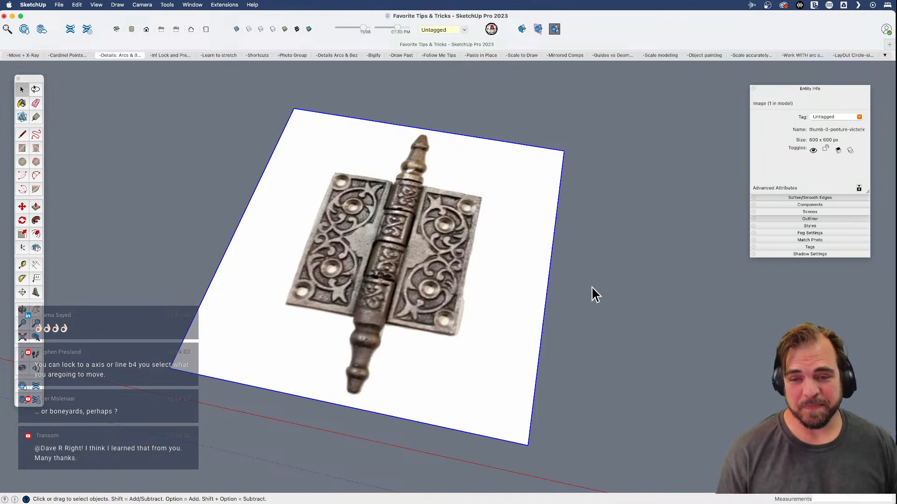
click(574, 296)
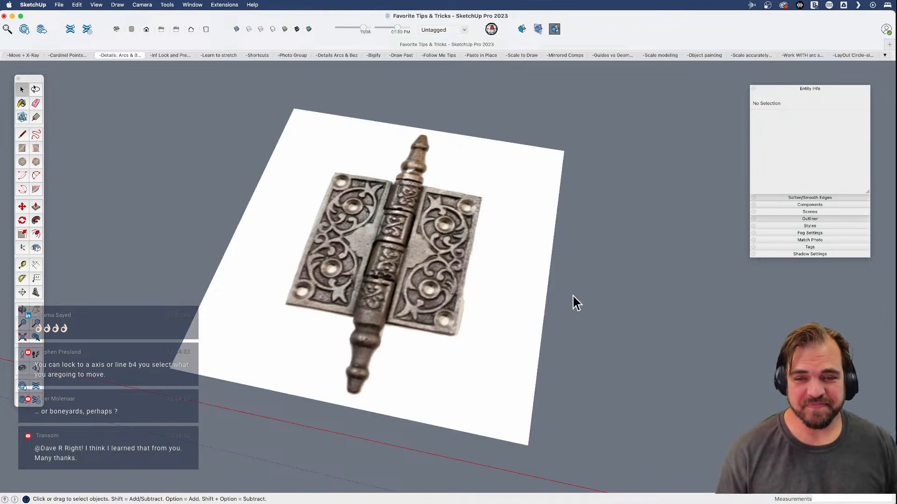
click(445, 318)
middle_drag(445, 319, 437, 232)
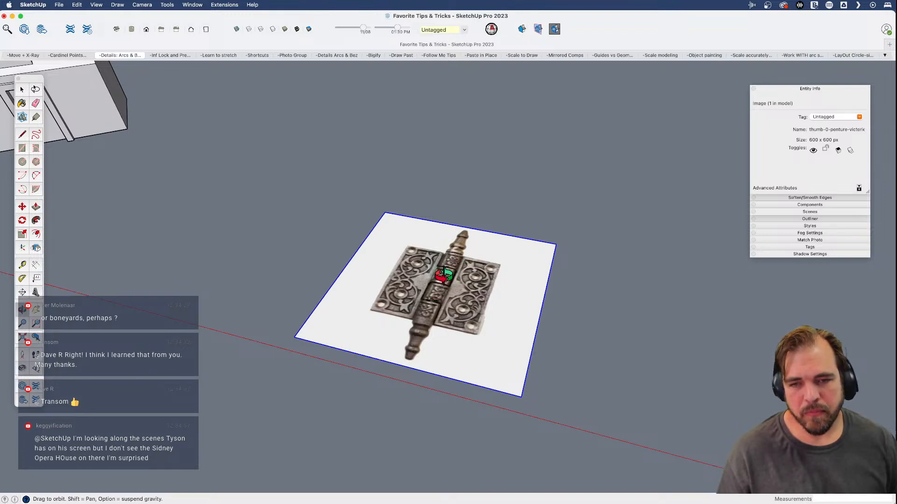
drag(444, 276, 432, 328)
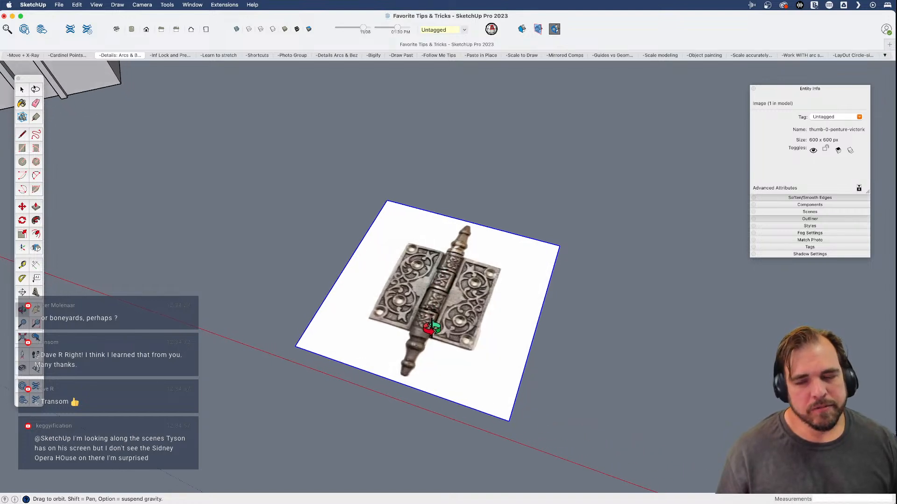
scroll(433, 355, up, 5)
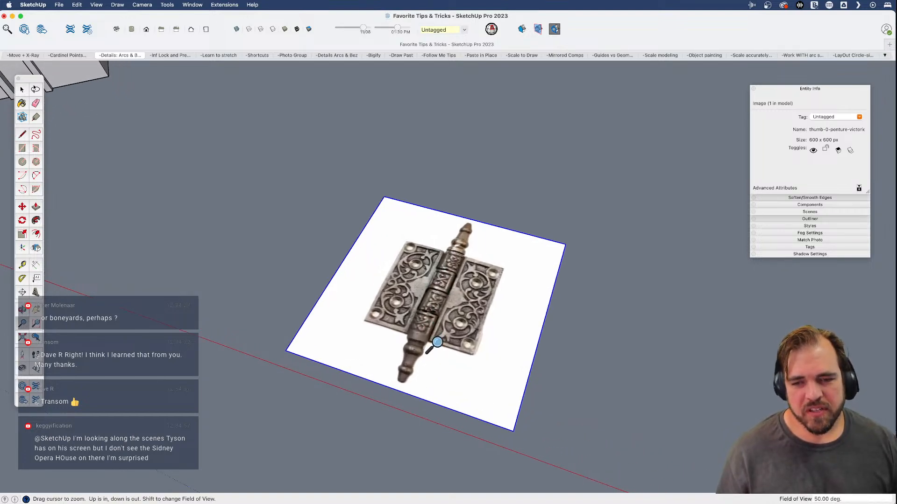
- Erase the existing hinge reference image from the model
shift+drag(435, 301, 434, 268)
middle_drag(433, 269, 451, 324)
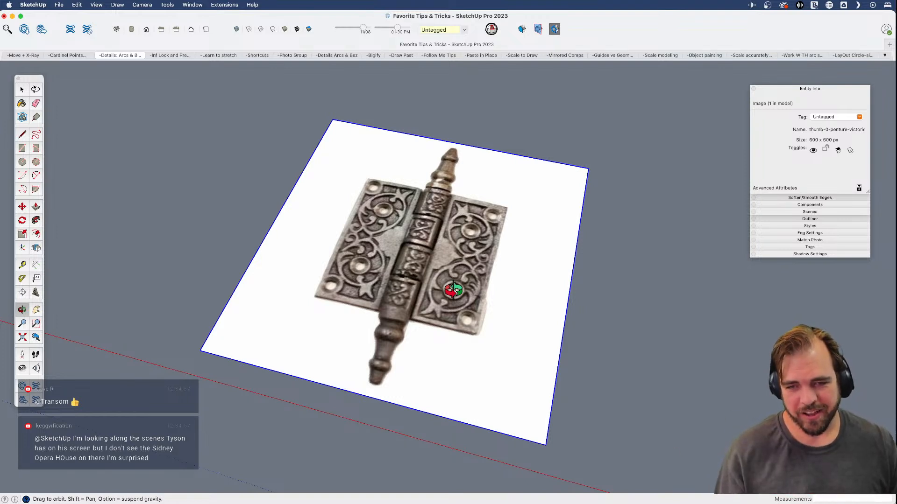
key(space)
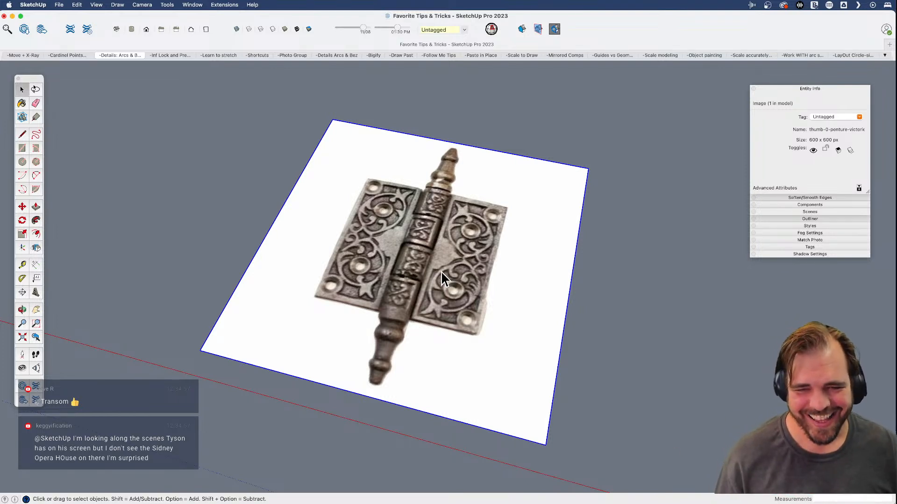
click(146, 166)
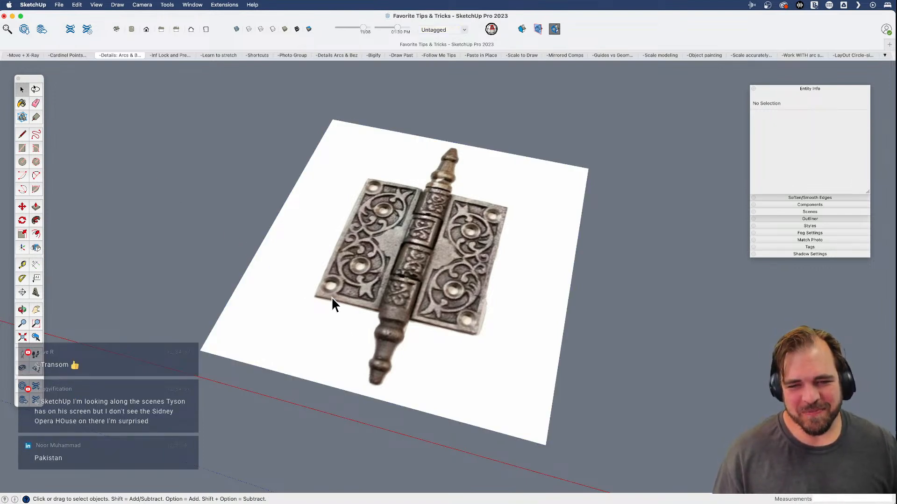
scroll(332, 326, down, 2)
click(419, 321)
middle_drag(418, 321, 405, 329)
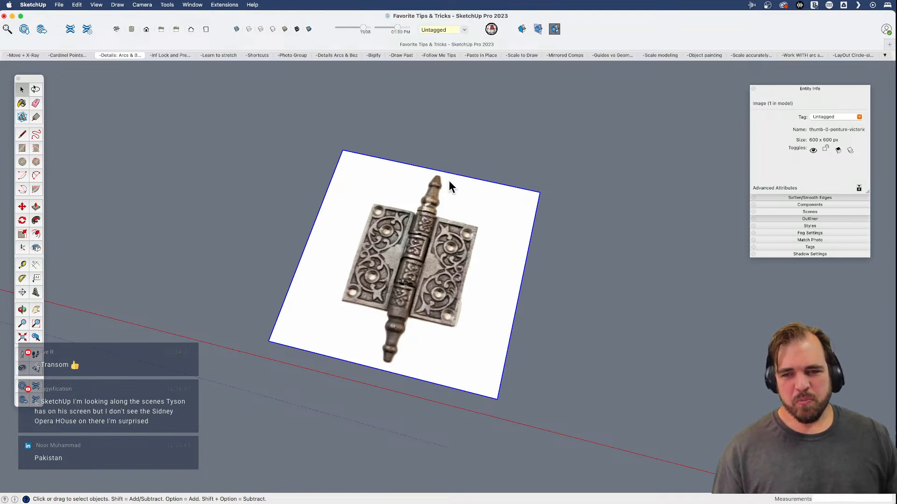
key(e)
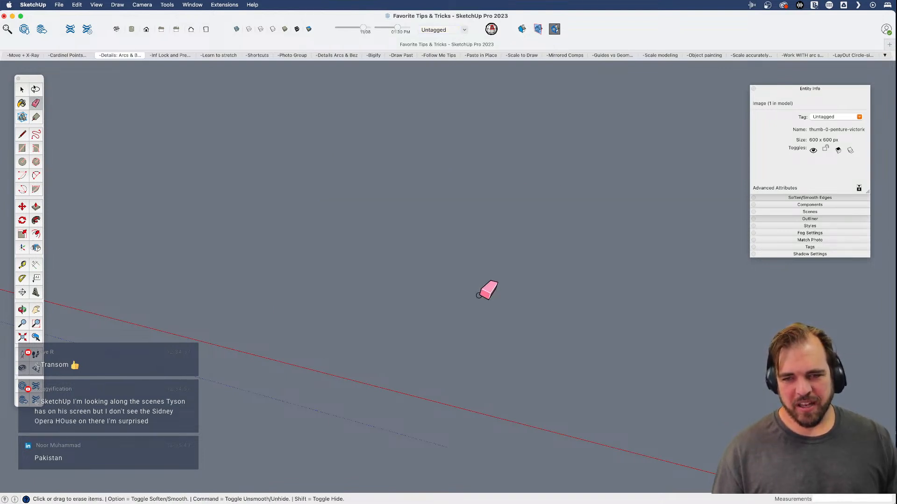
key(space)
- Bring the hinge picture in from Finder as an image and place it flat on the ground beside the red axis, setting its two opposite corners
key(super+Tab)
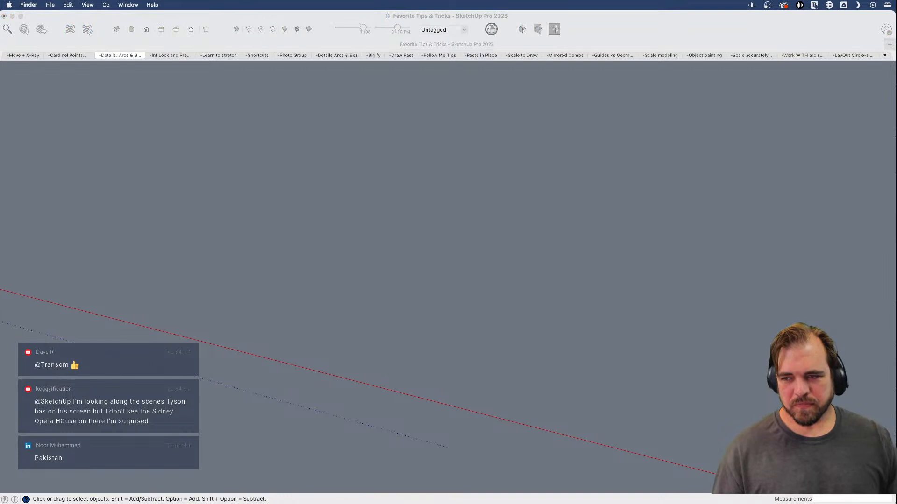
drag(450, 310, 326, 327)
click(248, 342)
click(600, 152)
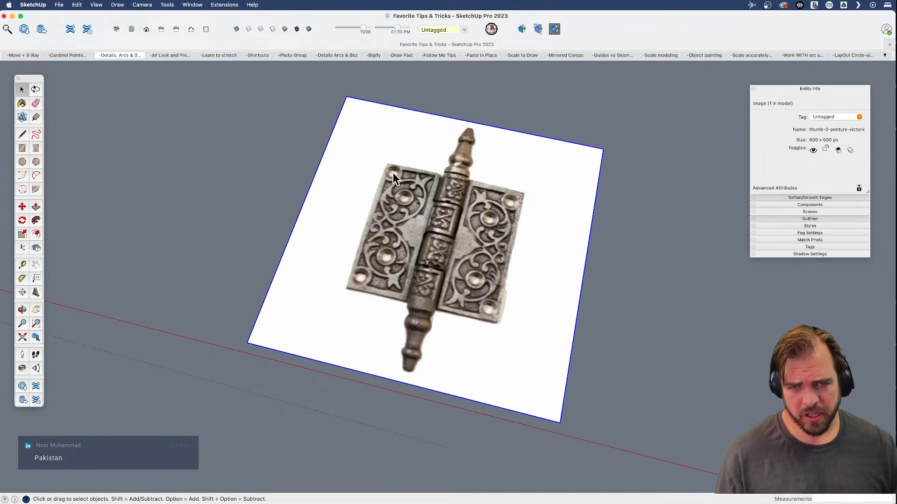
click(58, 5)
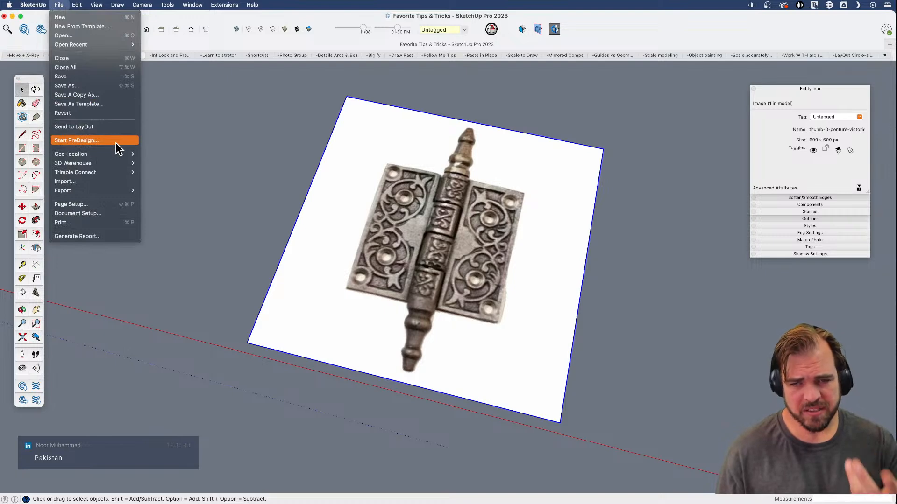
click(121, 180)
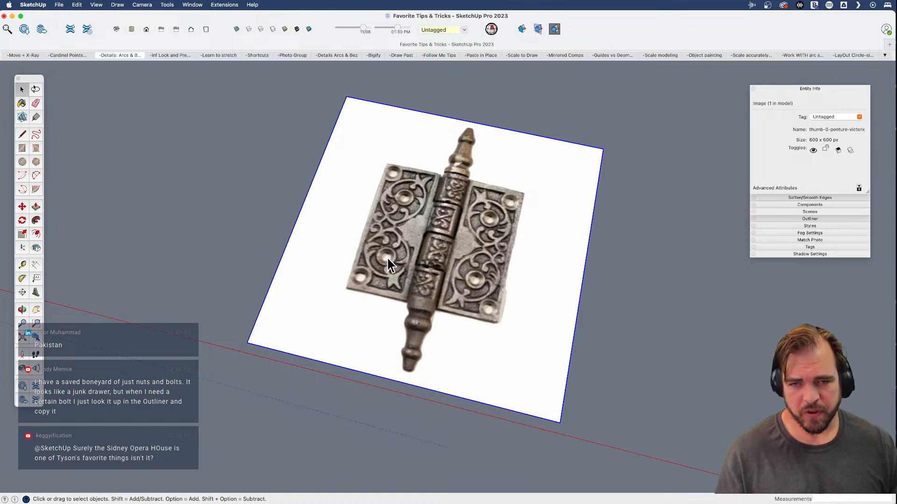
scroll(423, 271, down, 3)
middle_drag(399, 259, 378, 185)
click(405, 133)
click(416, 203)
- Draw a rectangle over the left leaf of the hinge image
scroll(315, 291, up, 3)
key(r)
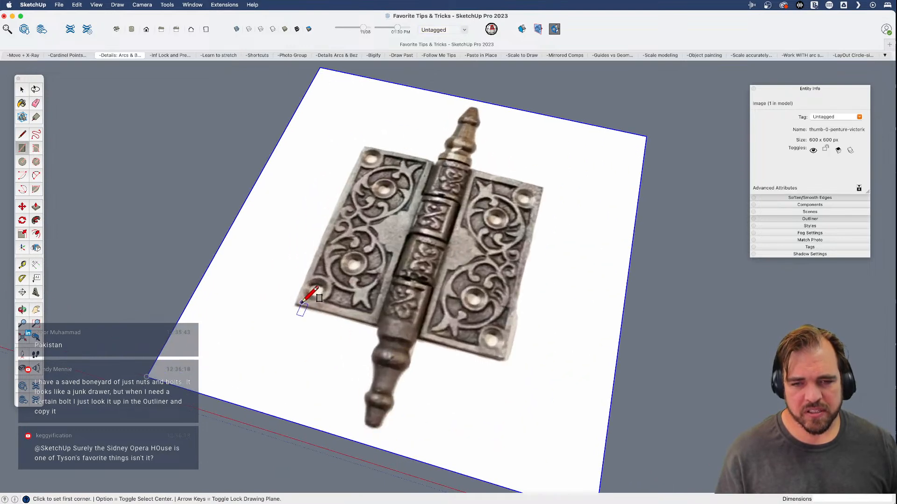
click(295, 305)
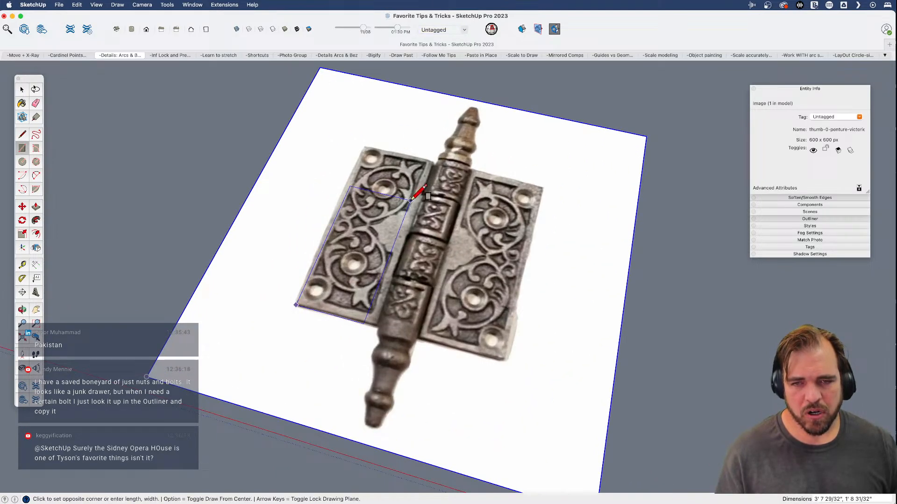
click(434, 161)
key(space)
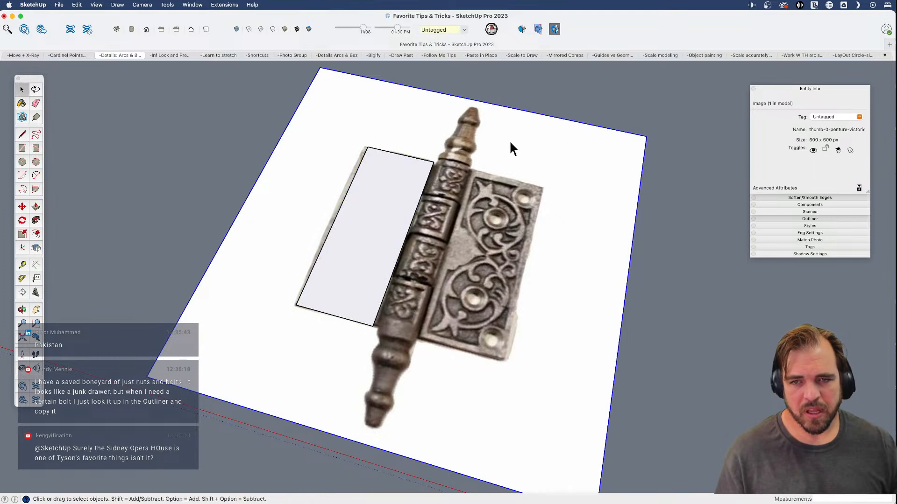
- Draw a diagonal line across the upper right corner of the leaf rectangle, from its top edge to its right edge
scroll(475, 165, down, 3)
key(h)
drag(502, 222, 471, 262)
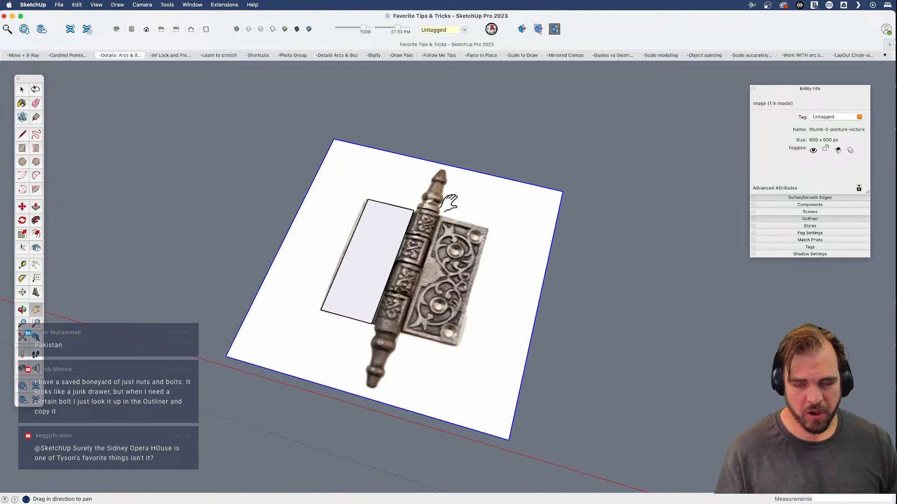
key(space)
click(388, 232)
key(l)
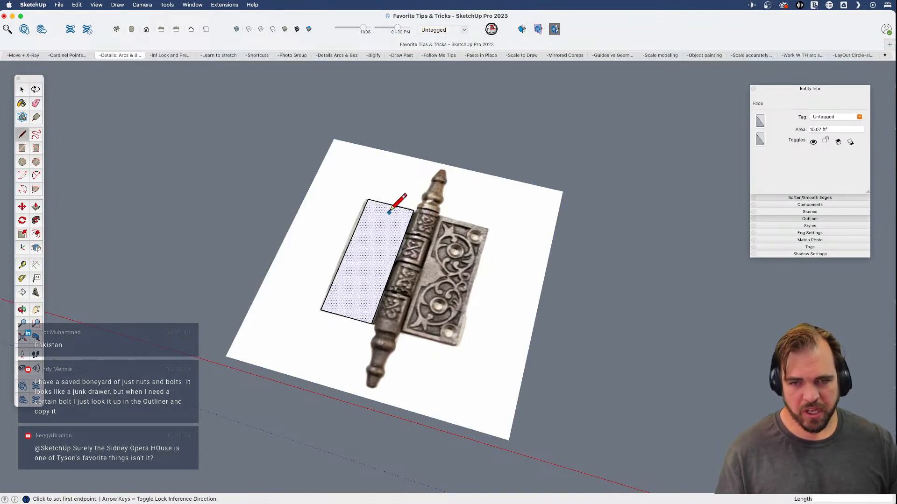
click(391, 206)
click(400, 242)
- Erase the hinge image, undo the erasure, and select the image again
key(e)
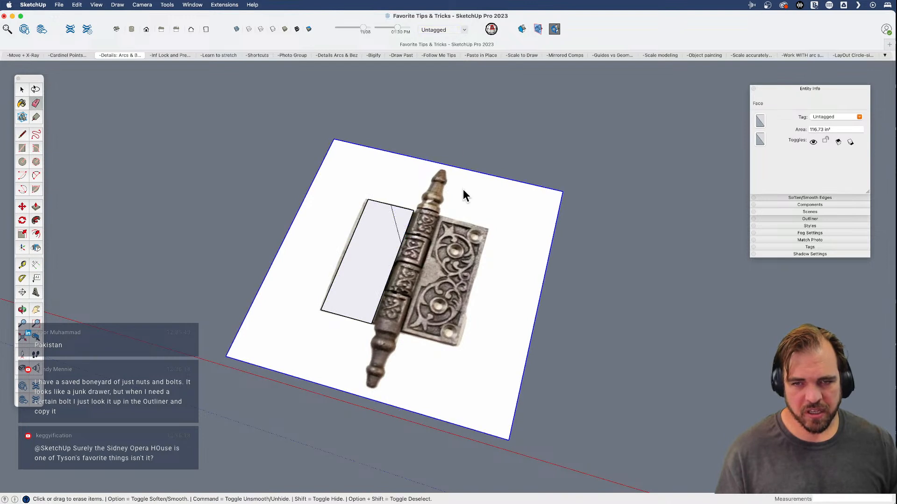
click(467, 208)
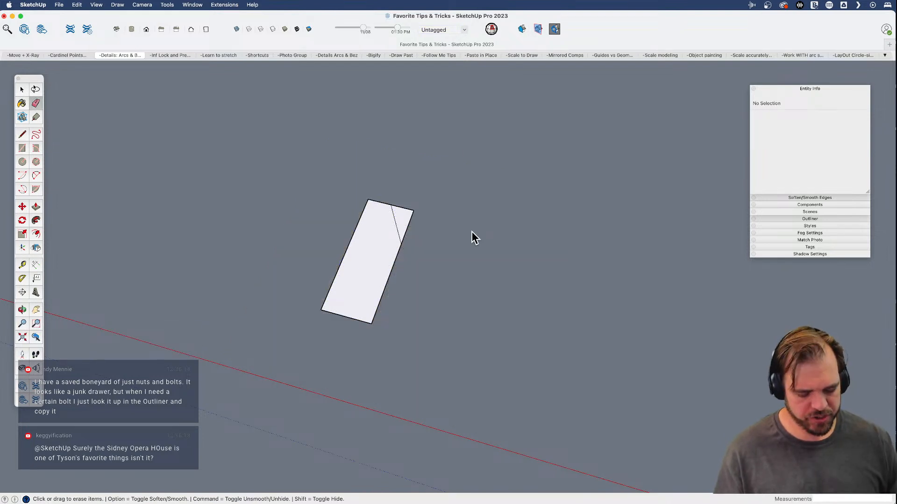
key(super+z)
key(space)
click(456, 211)
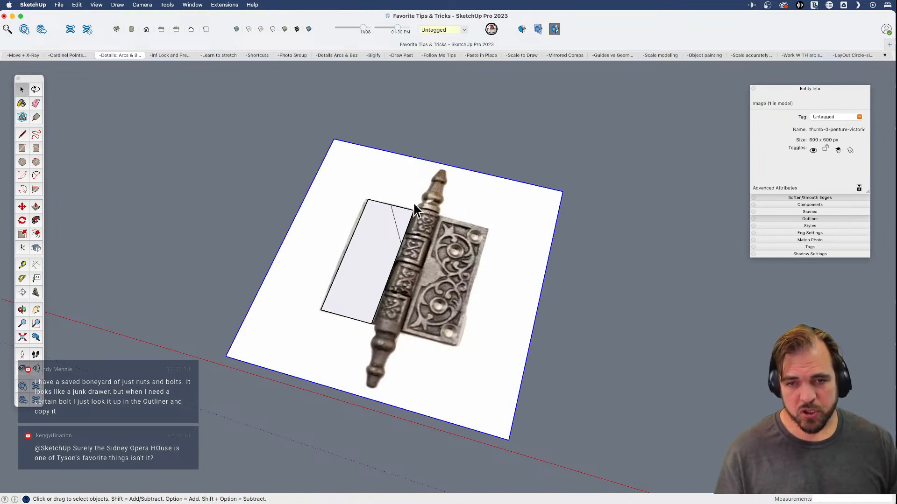
right_click(453, 203)
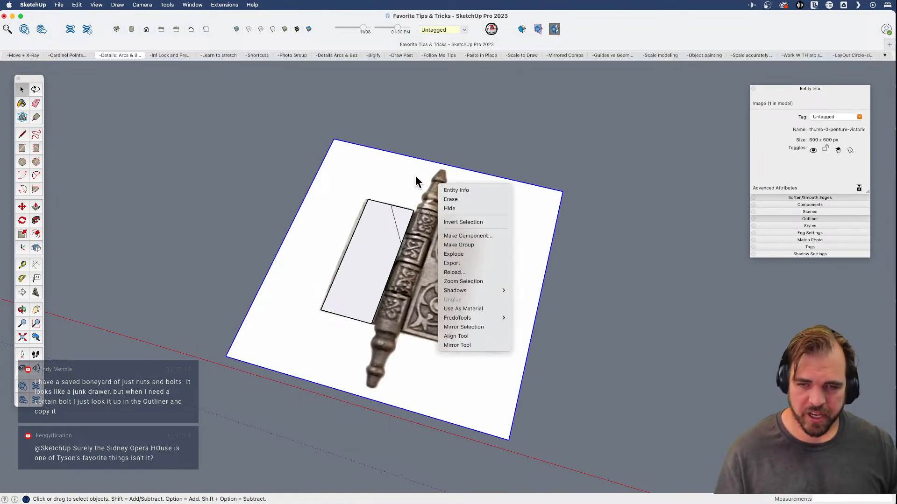
click(423, 175)
right_click(423, 175)
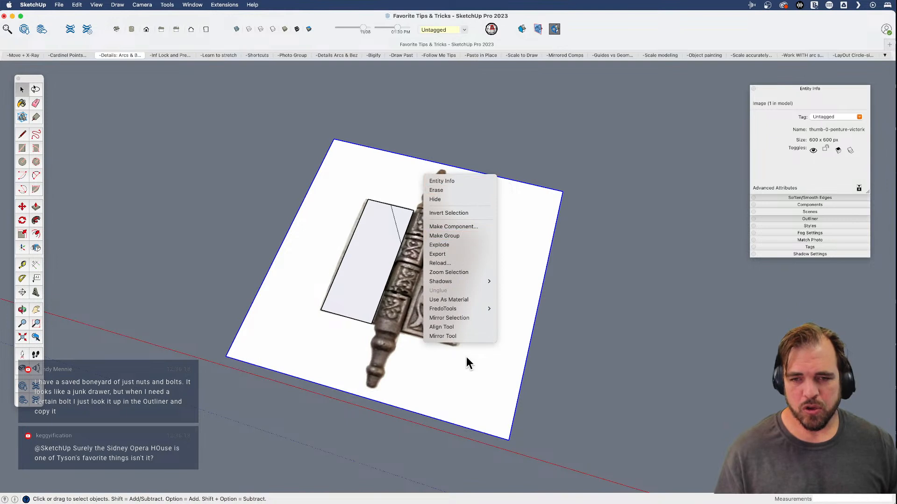
click(490, 318)
- Delete the leaf rectangle together with its diagonal line
click(388, 242)
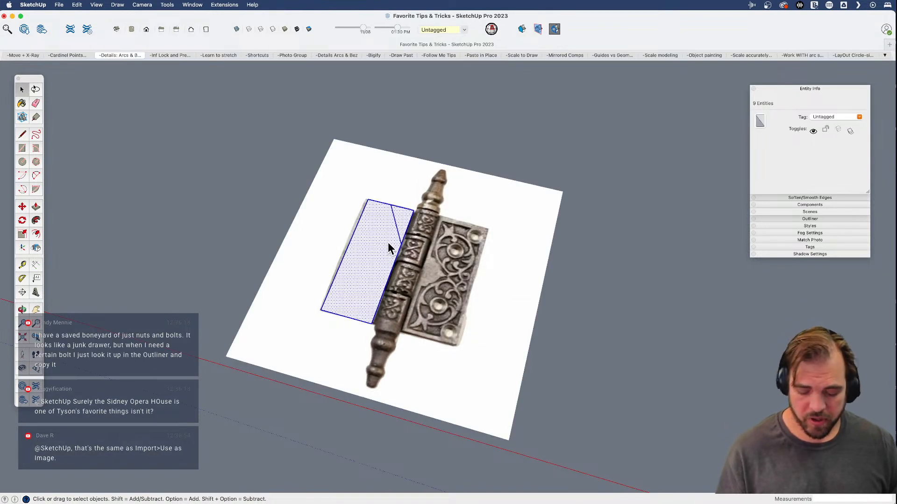
key(Delete)
- Explode the hinge image into a textured face and group that face with its edges
scroll(373, 224, down, 5)
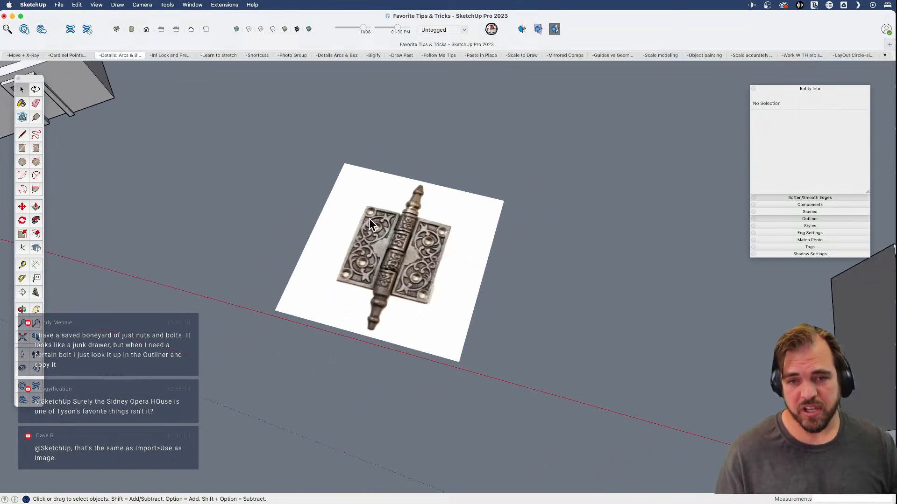
right_click(379, 192)
click(397, 262)
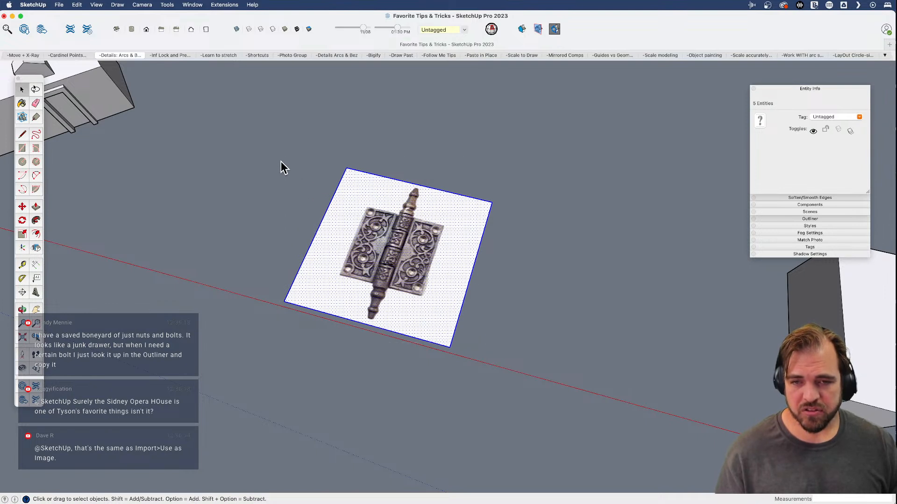
key(super+g)
- Lock the hinge image group and check the lock by selecting and deselecting it
right_click(405, 214)
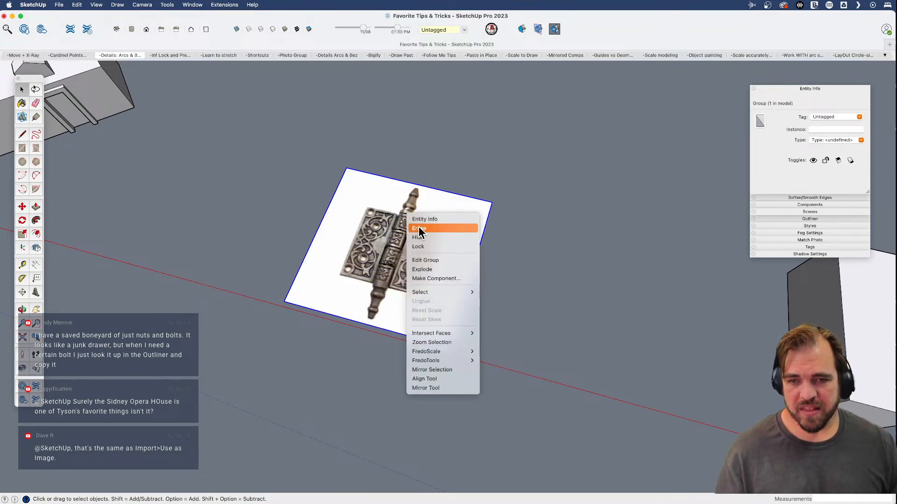
click(434, 247)
click(426, 176)
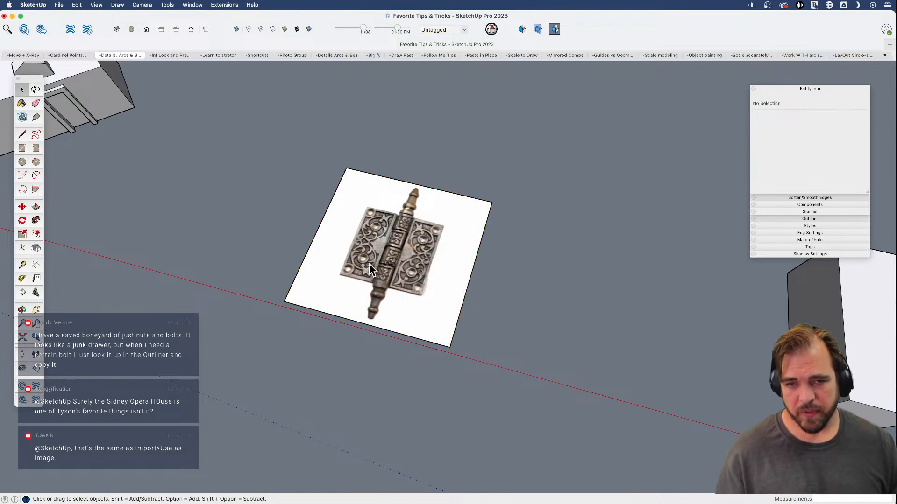
click(377, 242)
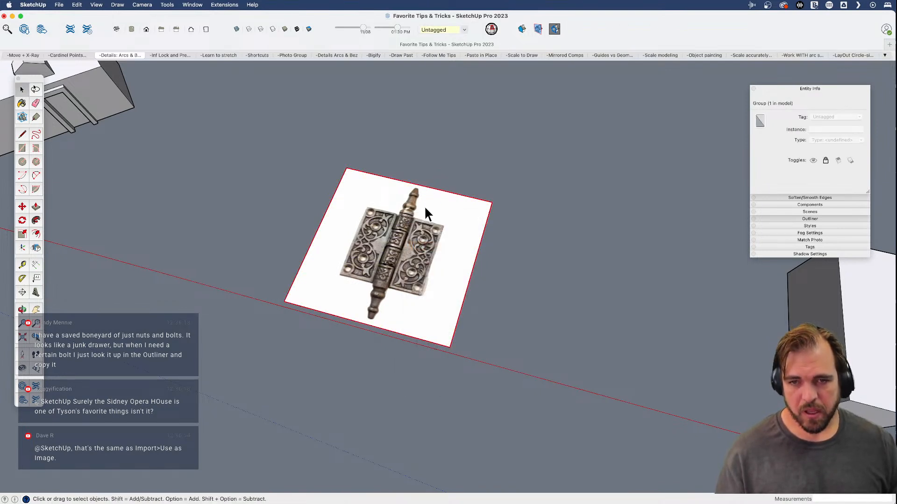
click(425, 164)
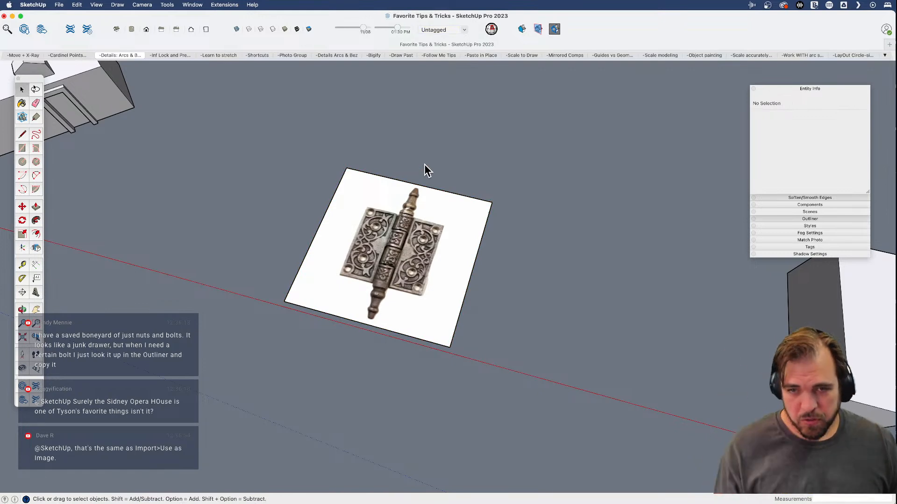
- Draw a rectangle about 5' 5/16" by 2' 2 5/16" over the left hinge leaf and make it a group
scroll(365, 224, up, 5)
key(r)
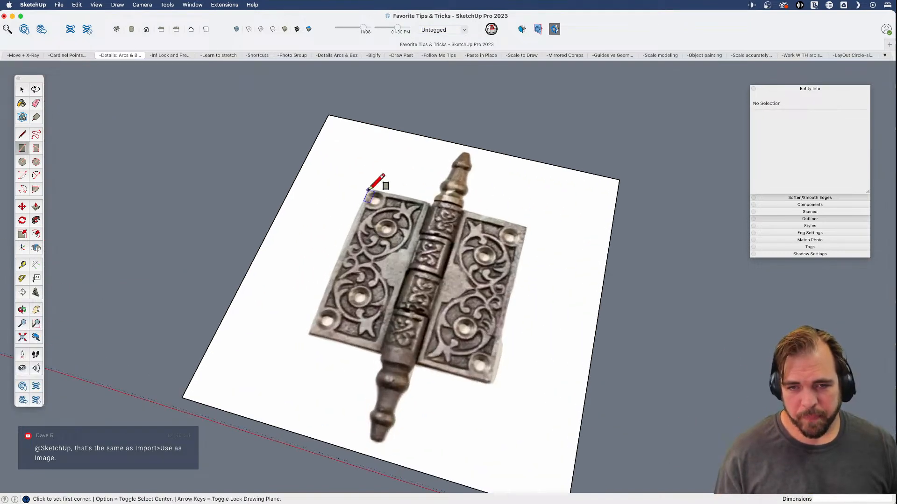
click(368, 189)
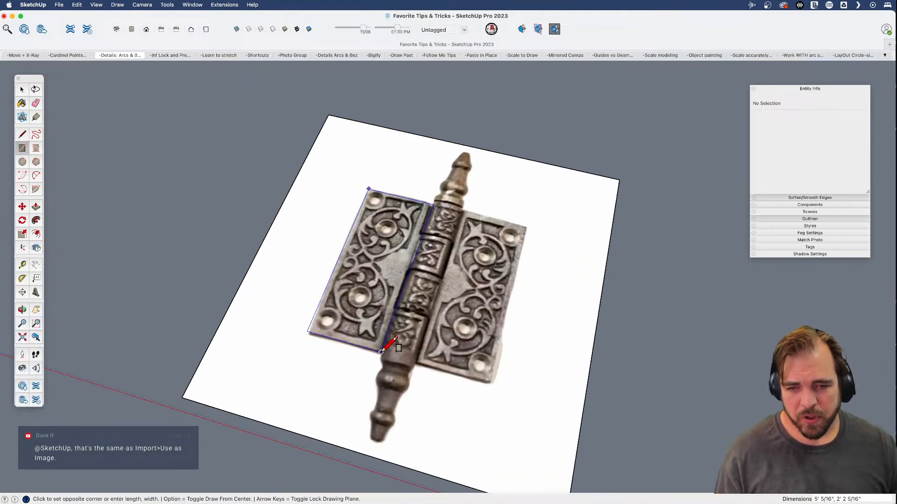
click(382, 352)
key(space)
click(389, 273)
key(g)
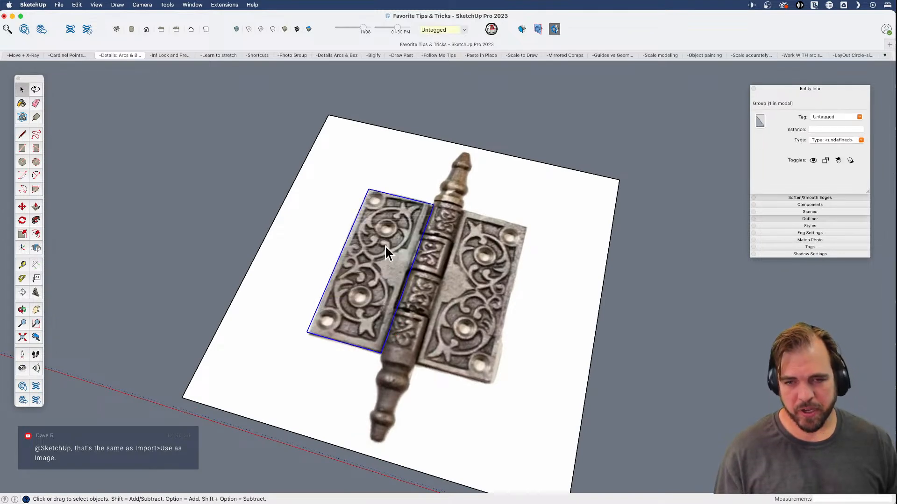
- Open the leaf rectangle group to view it in isolation, and close the group again
double_click(385, 247)
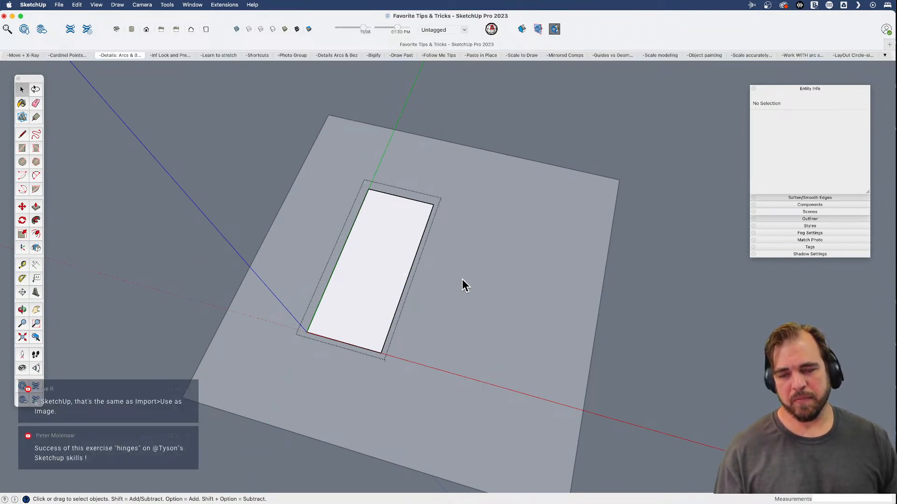
scroll(315, 357, down, 5)
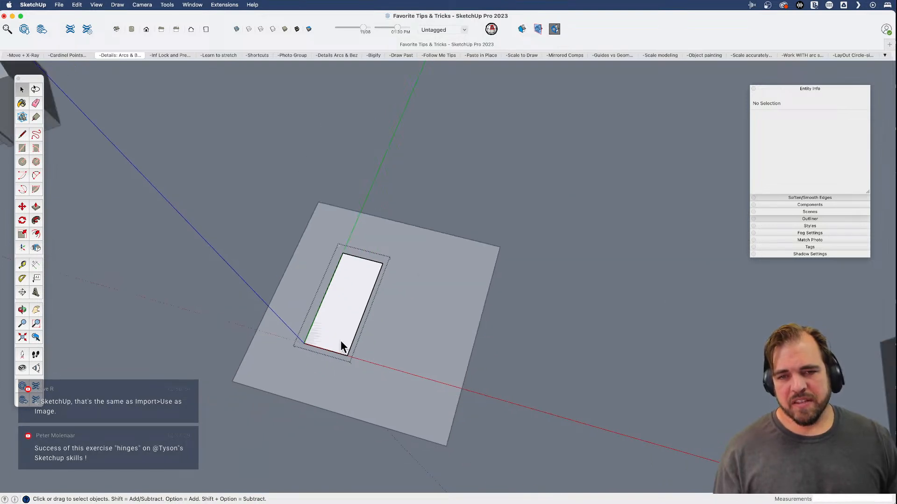
click(447, 164)
- Draw a long, narrow rectangle on the ground behind the hinge image and Push/Pull it upward into a tall box
key(r)
click(288, 180)
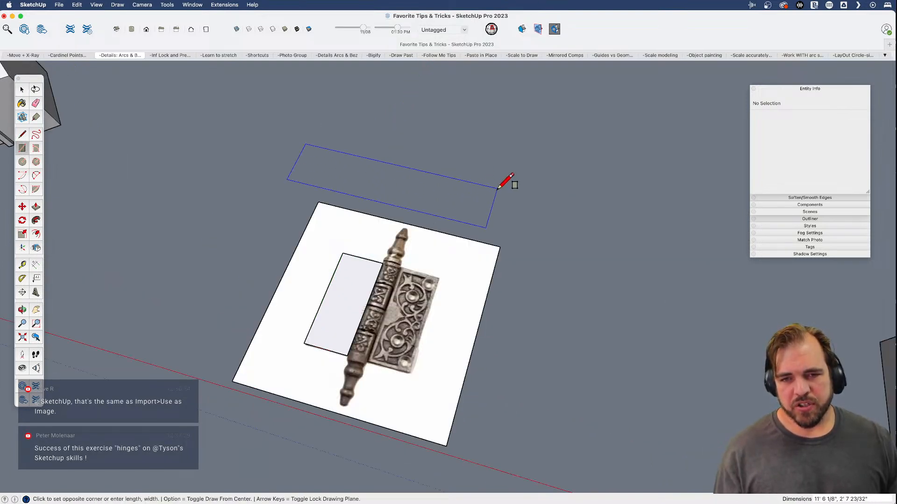
click(457, 188)
key(p)
click(425, 206)
click(420, 140)
key(space)
- Switch the face style to Shaded and restore Shaded With Textures
scroll(330, 197, up, 2)
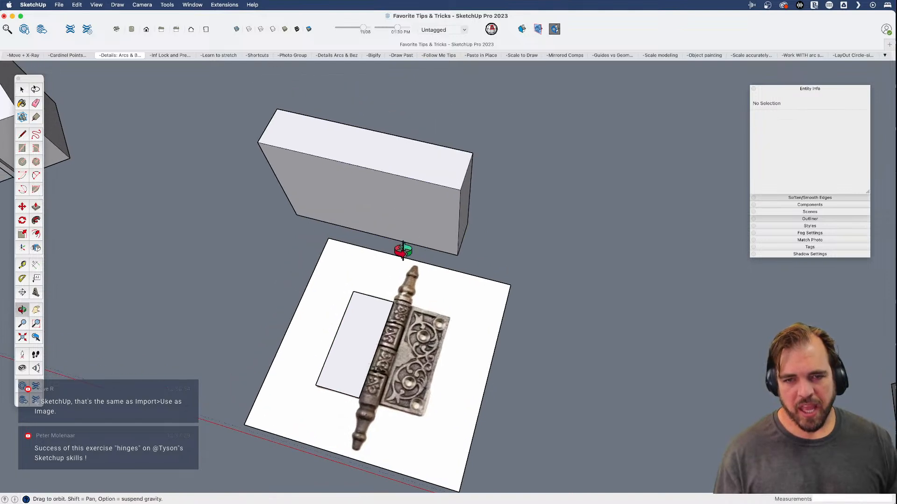
click(285, 29)
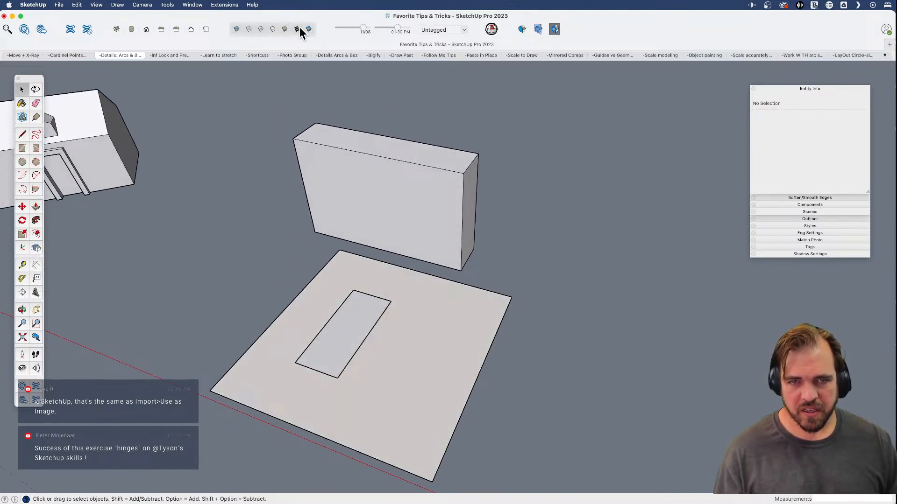
click(297, 29)
- Paint all faces of the tall box behind the hinge image with the isometric cube pattern from the Patterns materials
mouse_move(426, 350)
middle_down()
mouse_move(407, 352)
mouse_move(391, 260)
middle_up()
triple_click(399, 187)
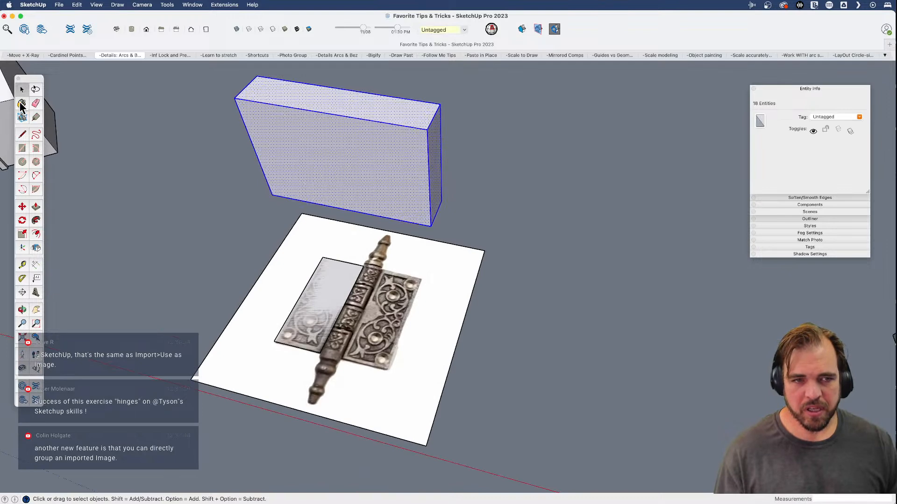
click(21, 104)
click(678, 223)
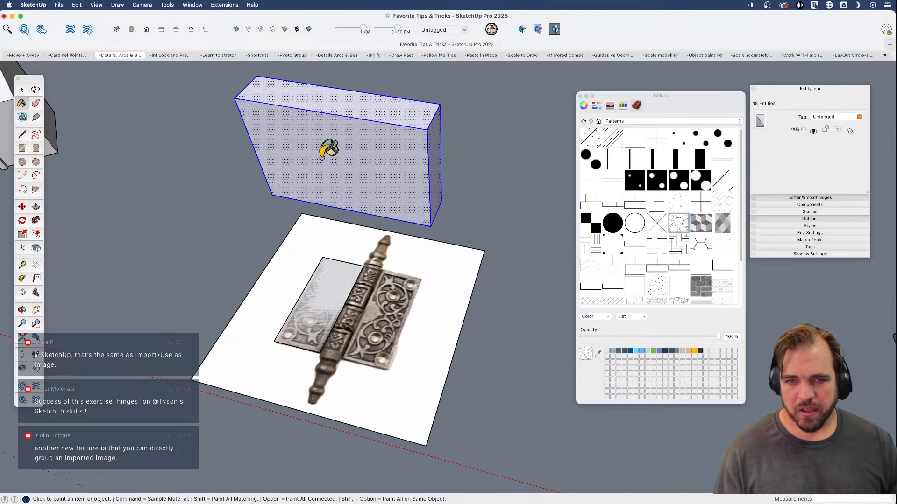
click(327, 160)
click(701, 224)
click(395, 177)
key(space)
click(458, 238)
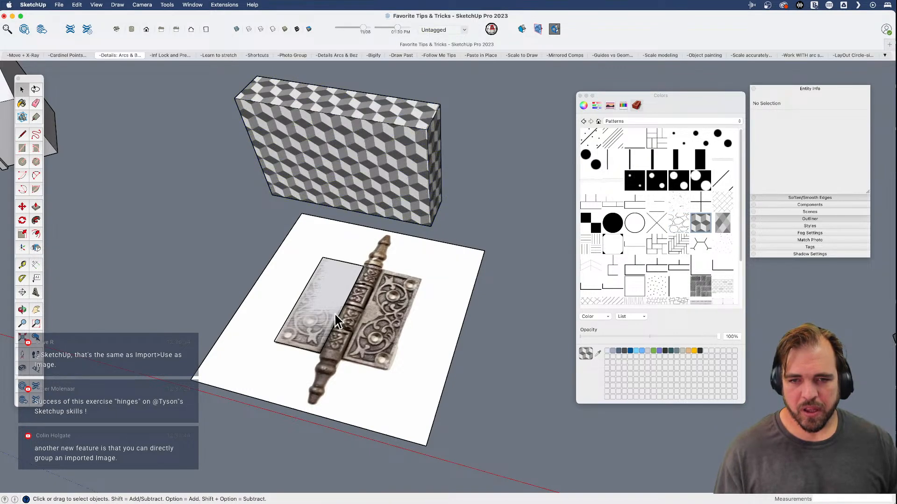
- Open the leaf rectangle group to check how the patterned box and hinge image display, dismiss the materials window, and close the group
double_click(313, 303)
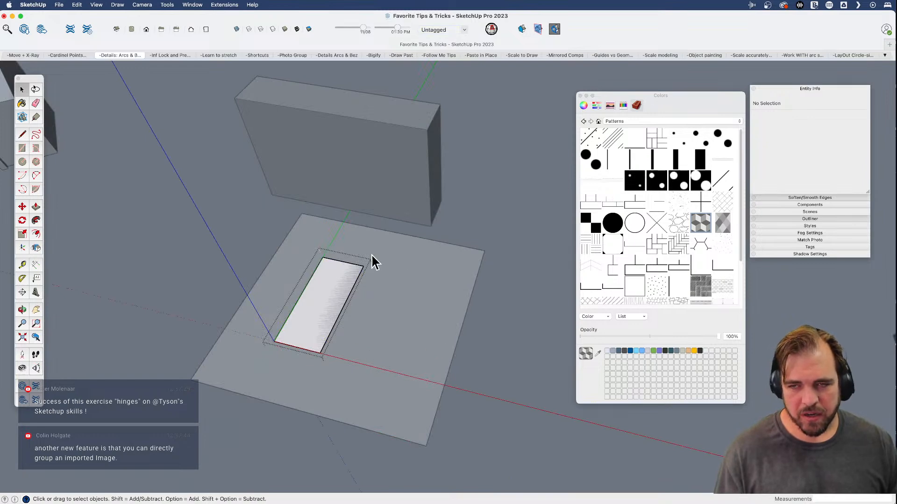
click(580, 96)
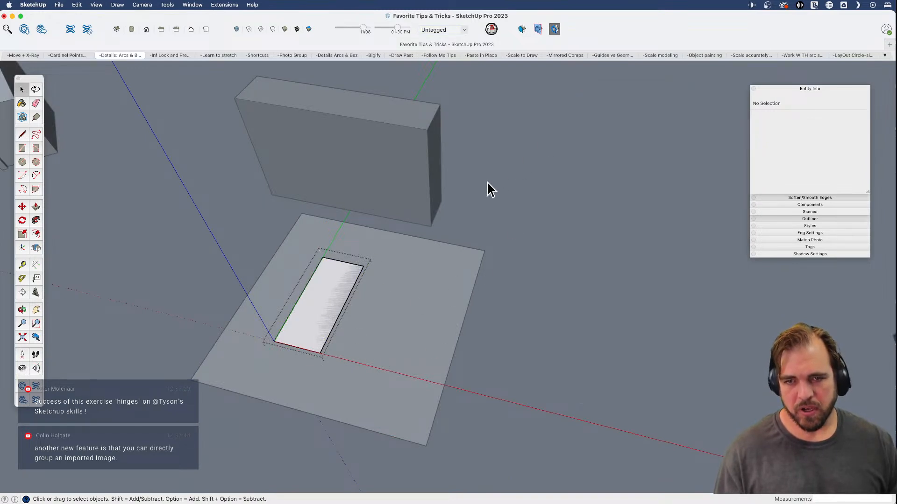
click(501, 181)
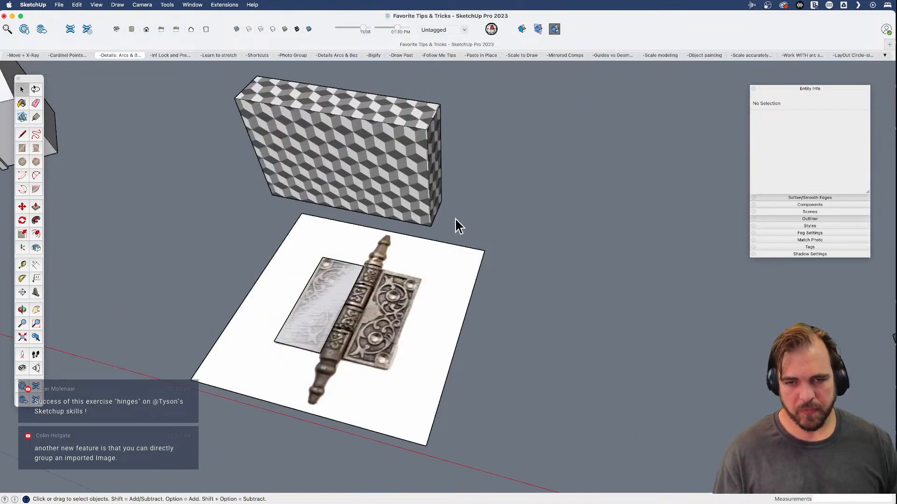
- Remove the patterned box, the leaf rectangle group and the locked hinge image from the model
click(432, 216)
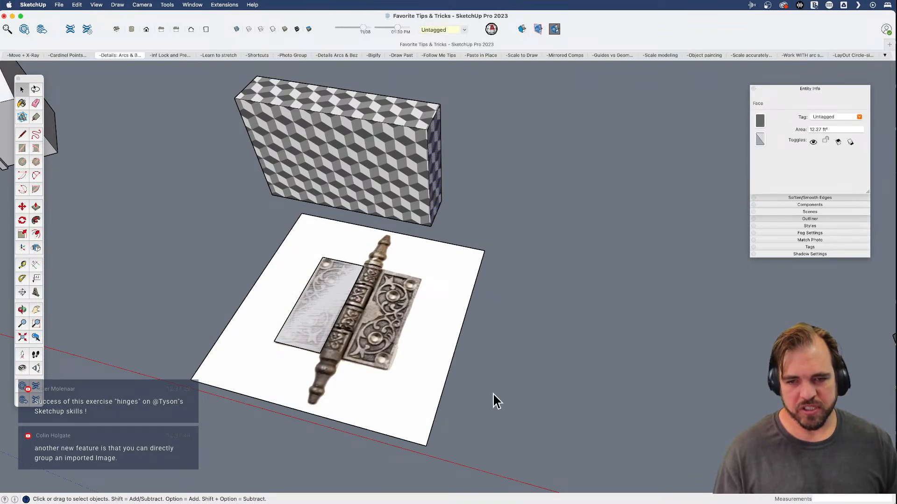
middle_drag(495, 398, 495, 448)
drag(243, 122, 244, 124)
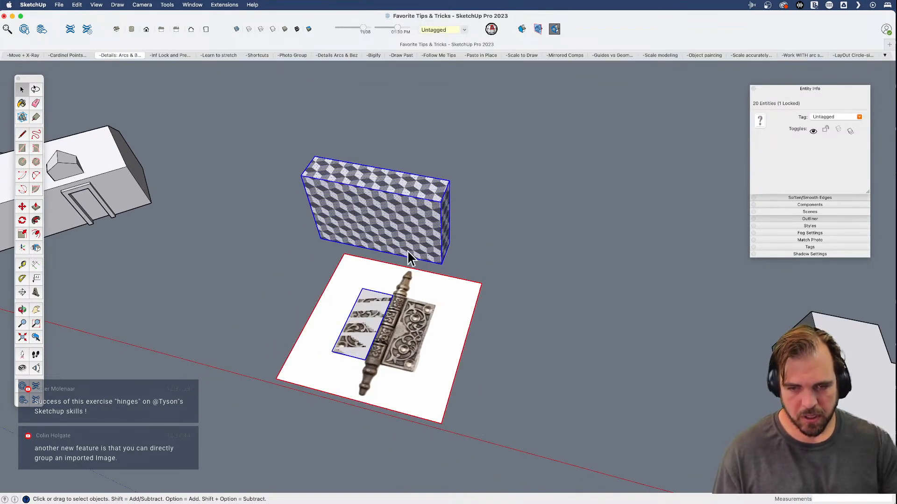
right_click(465, 284)
click(492, 307)
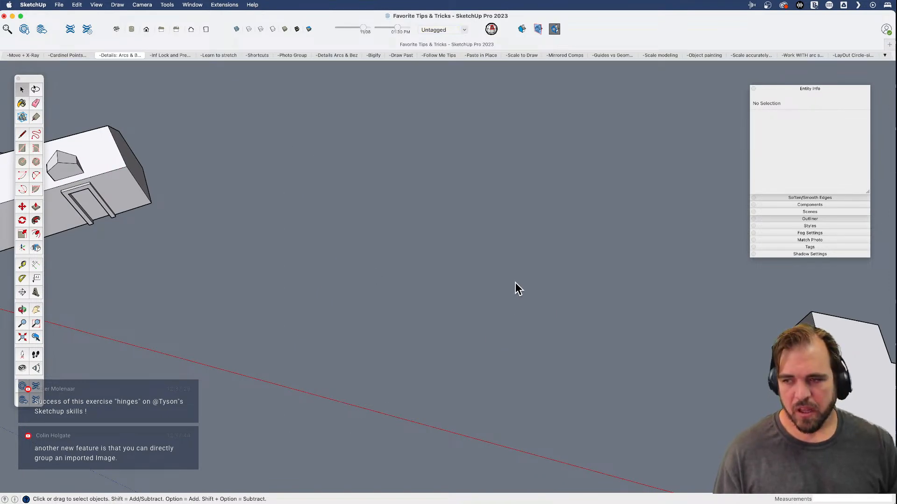
- Import the hinge picture as an image and place it flat on the ground, about 10' 6" high
drag(581, 320, 579, 325)
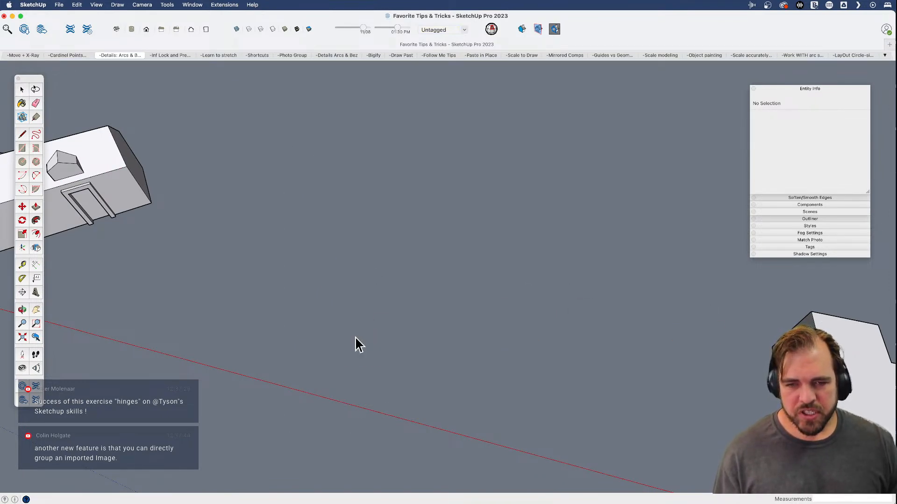
click(275, 348)
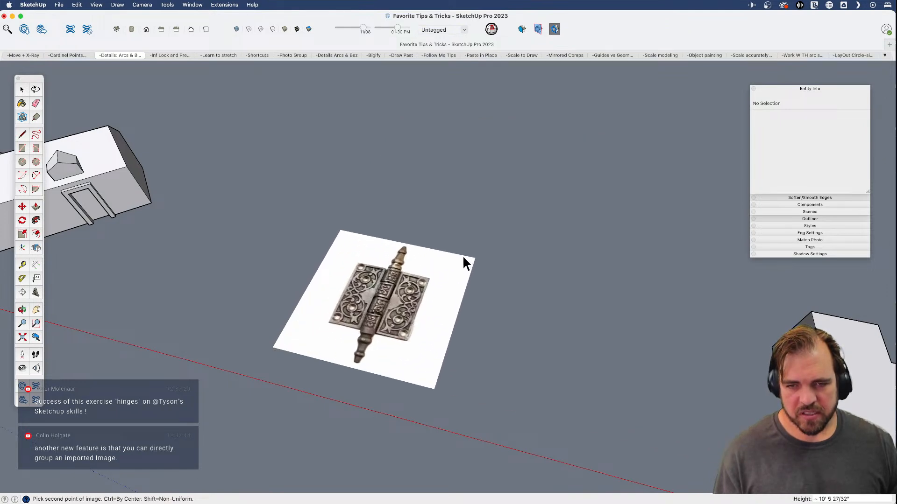
click(467, 256)
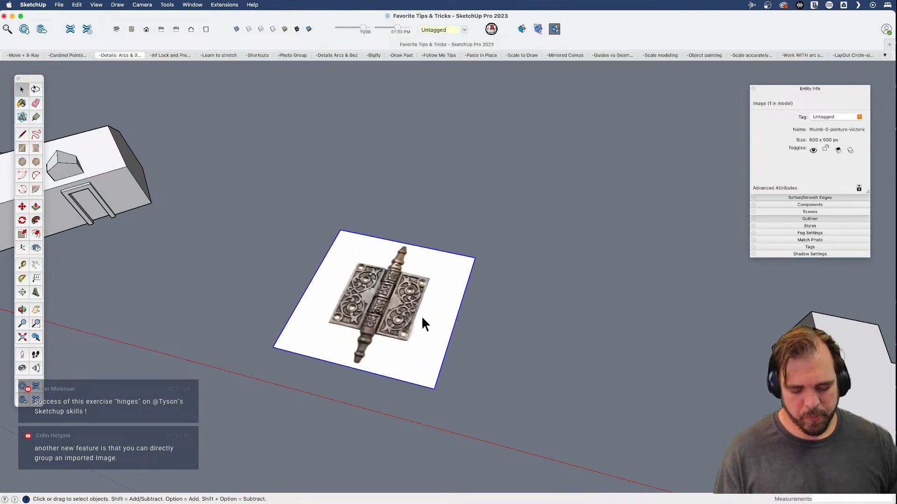
- Draw a short line extending outward from the far right corner of the hinge image and select it with the image
key(l)
click(476, 258)
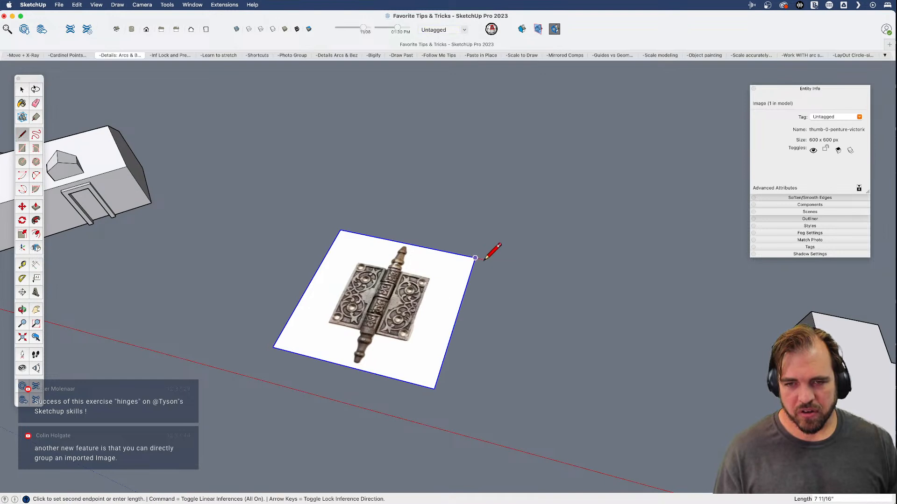
click(494, 262)
key(space)
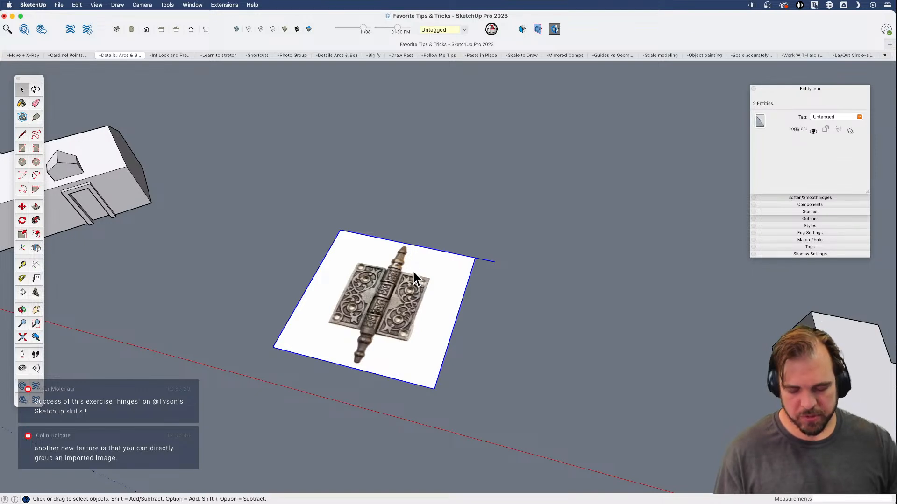
- Draw a centre line along the hinge pin from one image edge to the other, and erase the short corner line
key(l)
click(405, 244)
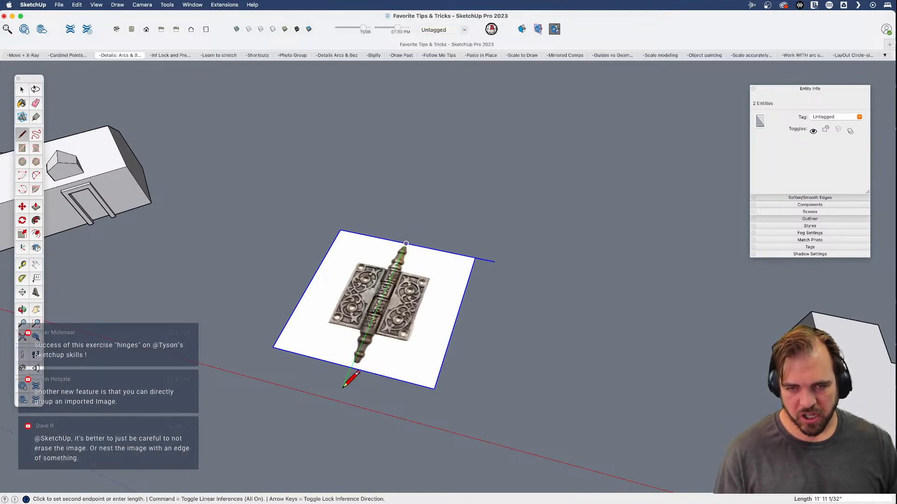
click(351, 367)
key(space)
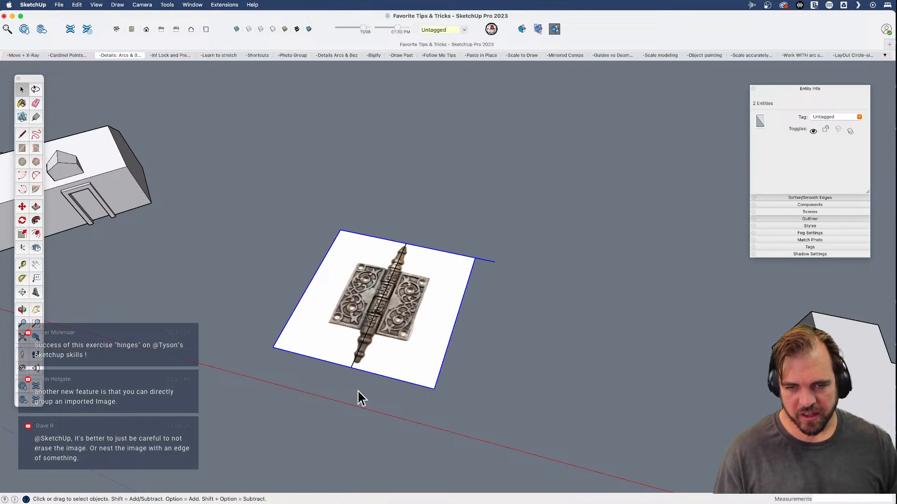
key(e)
click(485, 260)
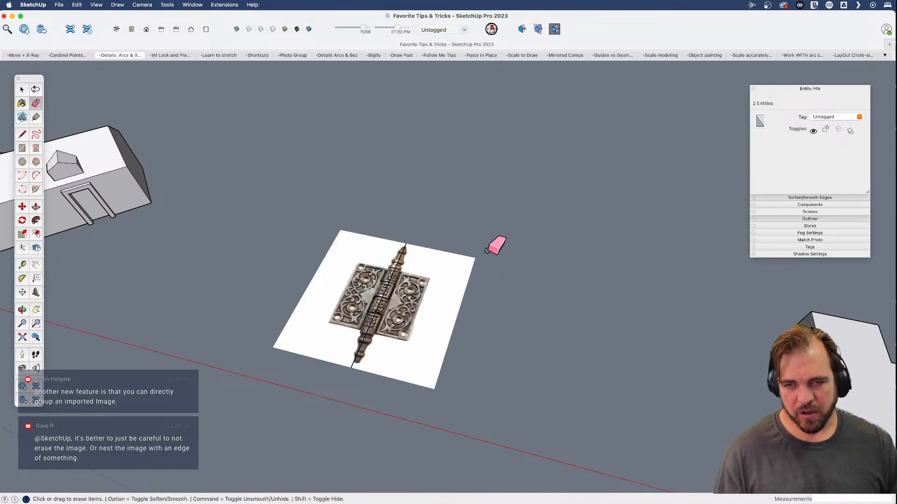
- Group the hinge image together with its centre line and lock the group
key(space)
click(324, 337)
drag(368, 372, 337, 327)
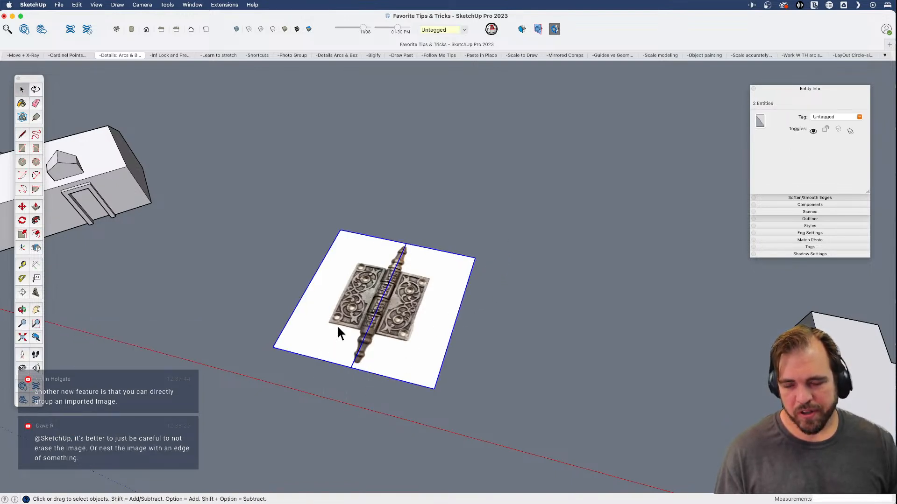
right_click(393, 282)
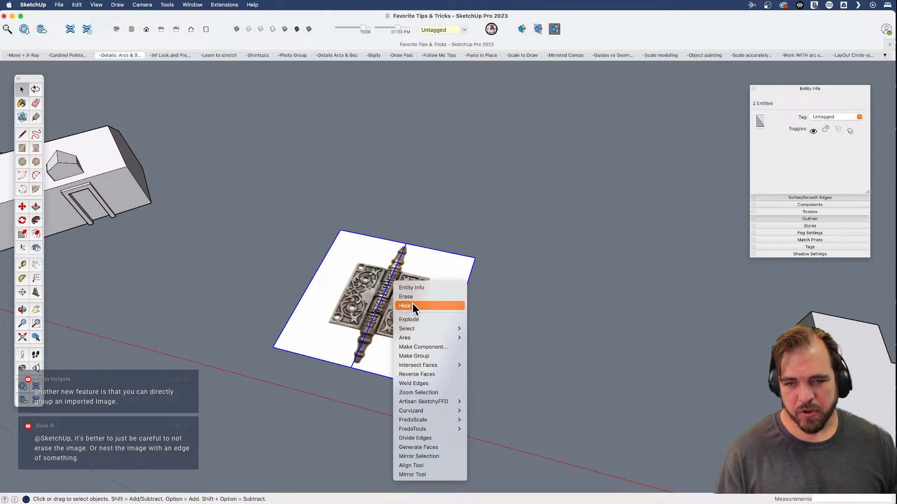
click(421, 355)
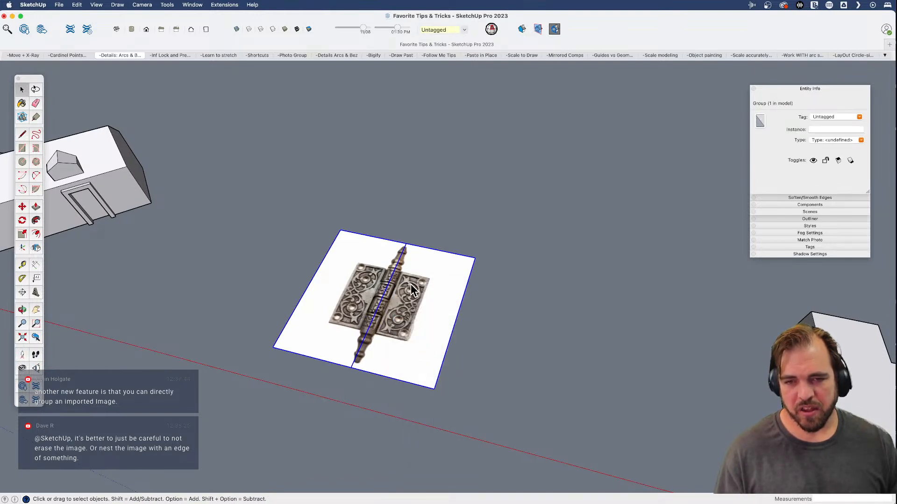
right_click(408, 256)
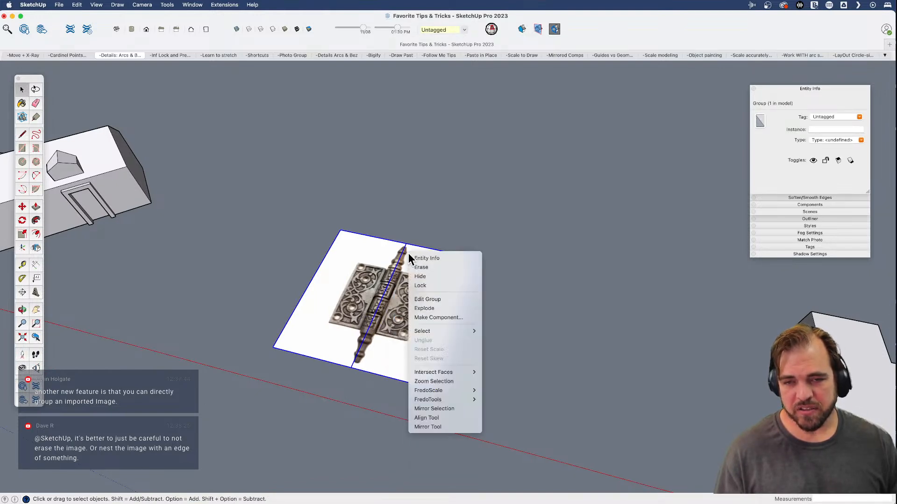
click(429, 286)
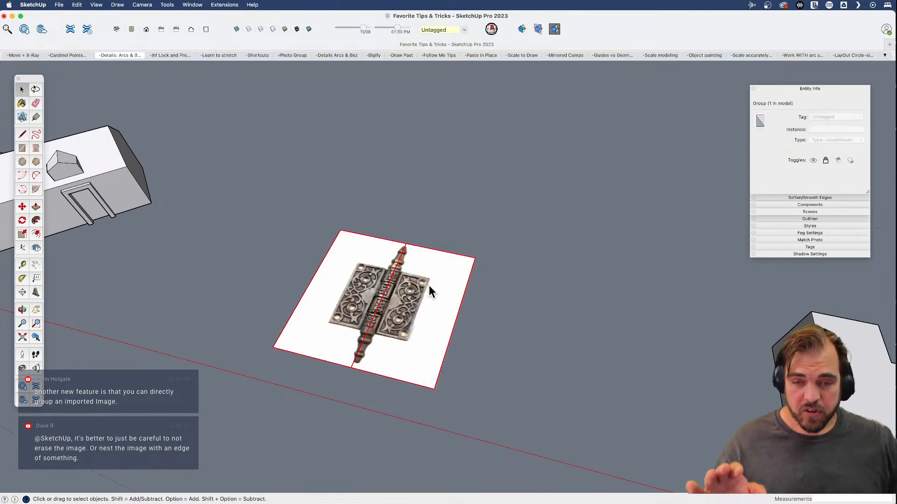
- Draw a rectangle covering the left hinge leaf and make it a group
middle_drag(436, 329, 366, 272)
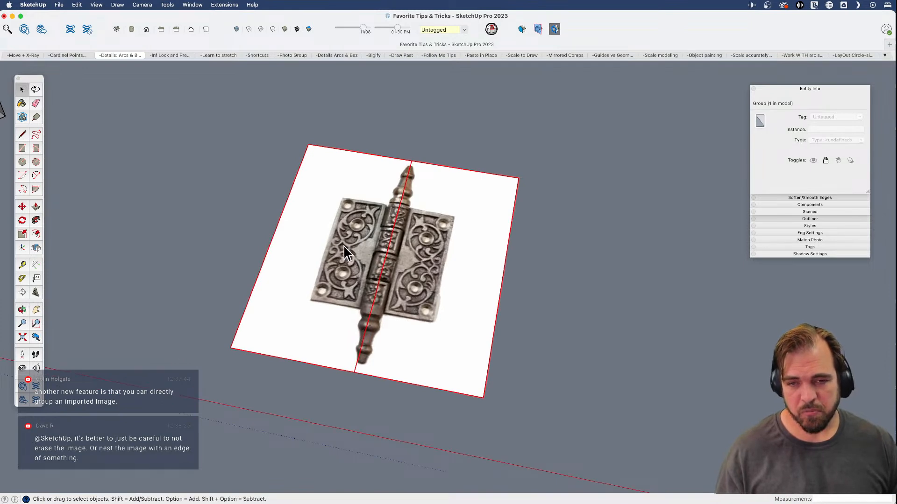
scroll(337, 267, up, 5)
key(r)
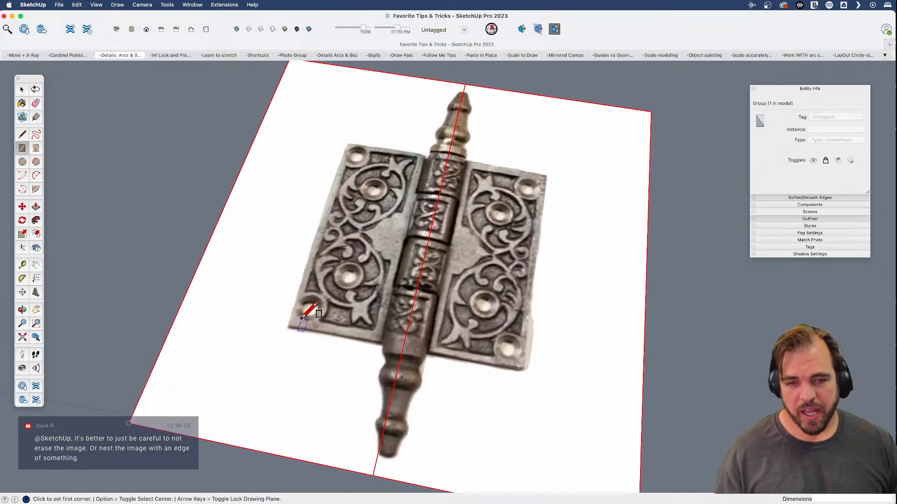
click(289, 327)
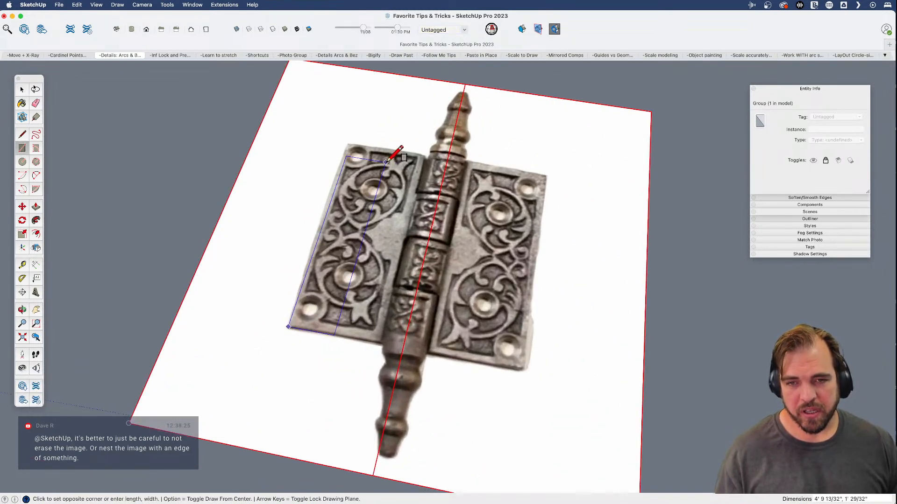
click(428, 156)
key(space)
click(382, 198)
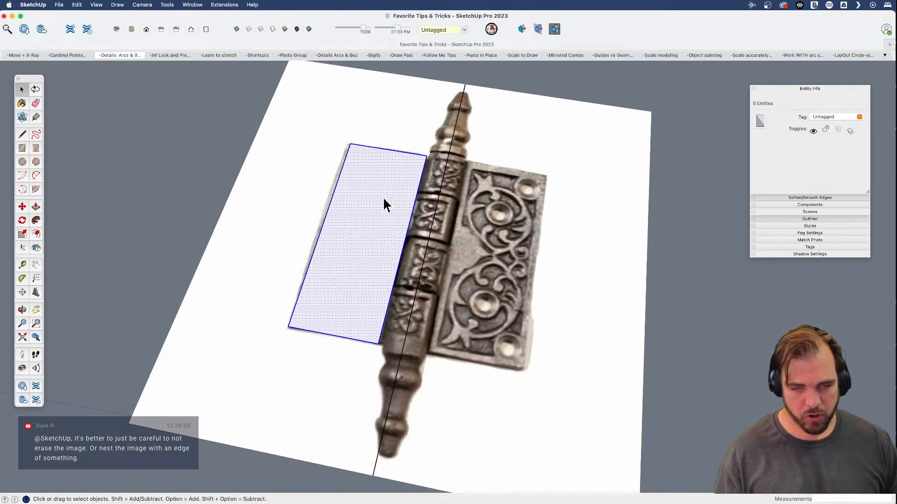
- Open the leaf rectangle group for editing and turn on X-ray to see the hinge image through its face
double_click(383, 201)
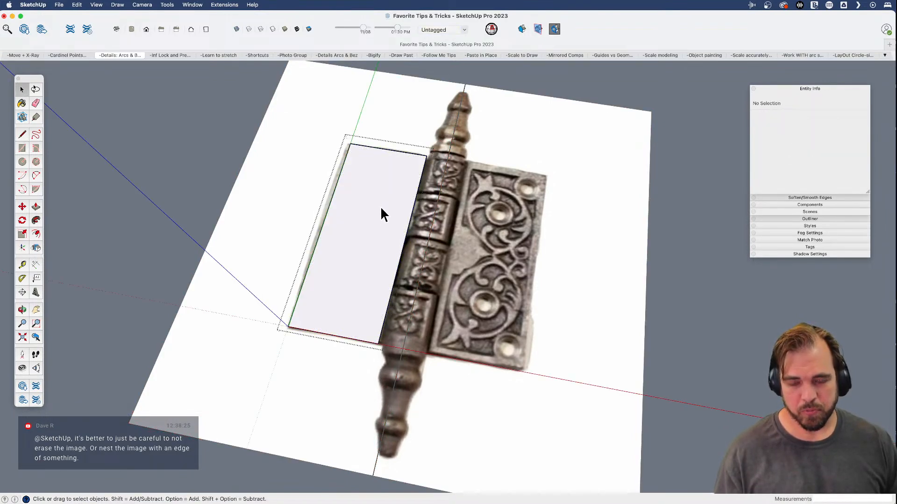
scroll(381, 318, down, 3)
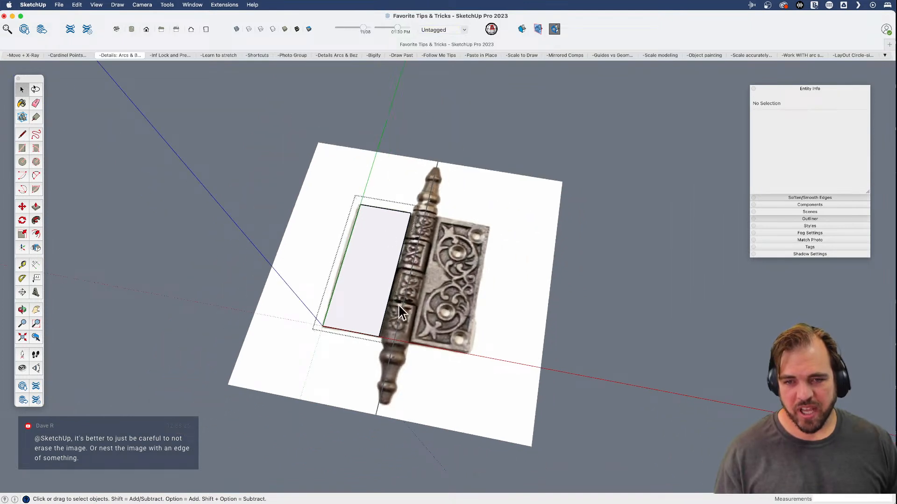
key(x)
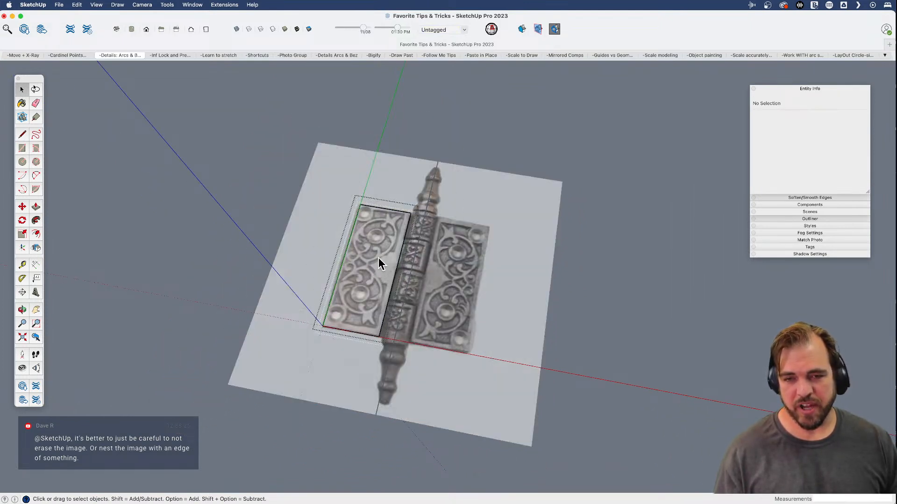
- Examine the left leaf's scrollwork and screw hole up close through the X-ray face, and close the leaf group
scroll(383, 254, up, 10)
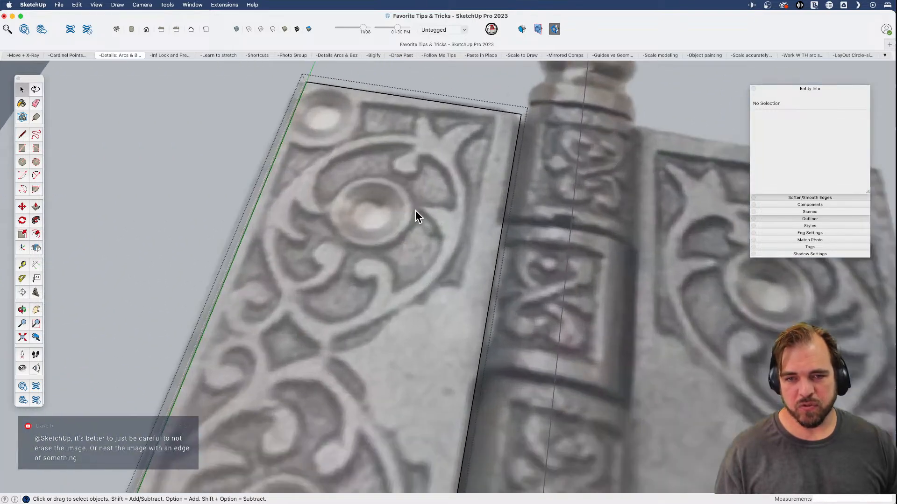
middle_drag(416, 211, 405, 171)
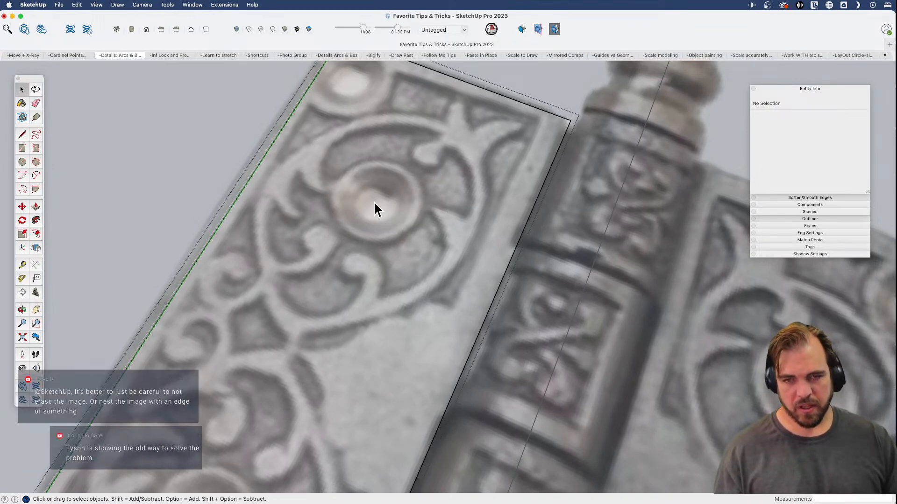
scroll(330, 299, down, 6)
scroll(452, 226, down, 3)
middle_drag(452, 227, 512, 154)
click(503, 171)
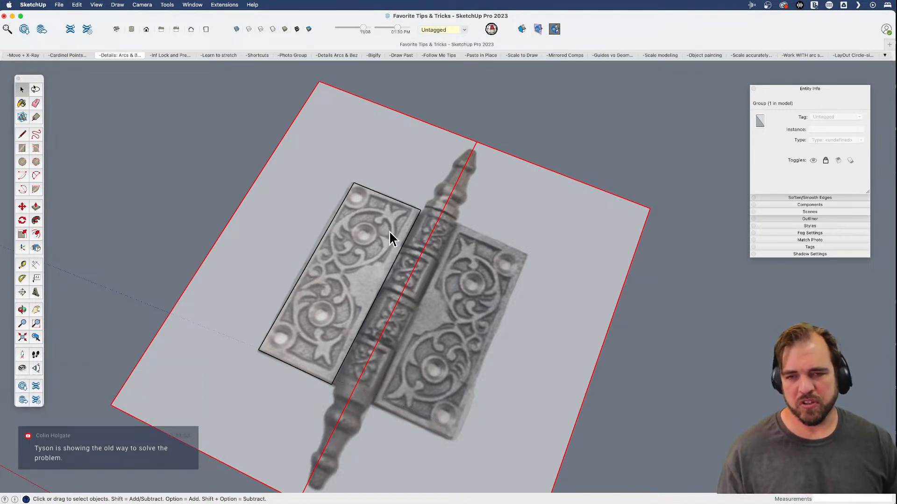
- Reopen the leaf rectangle group for editing and frame the whole left leaf for tracing
scroll(403, 229, down, 2)
scroll(402, 229, down, 1)
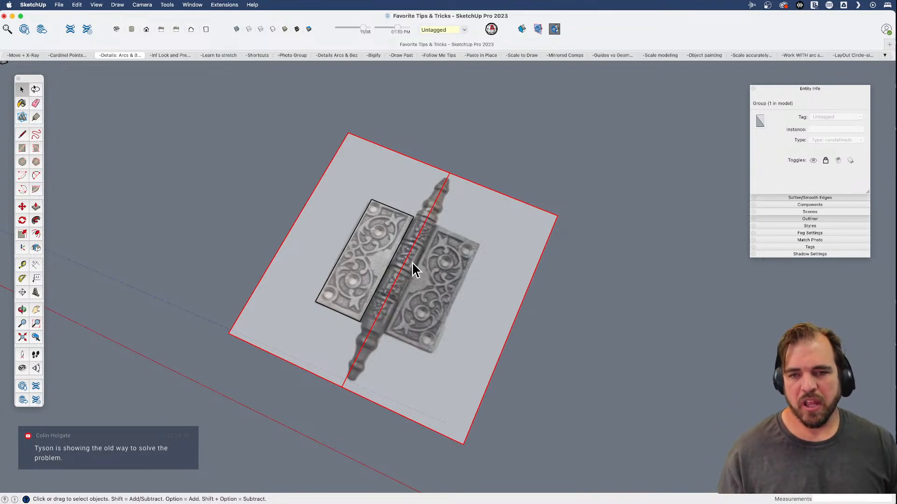
scroll(404, 265, up, 1)
scroll(404, 266, up, 1)
double_click(363, 265)
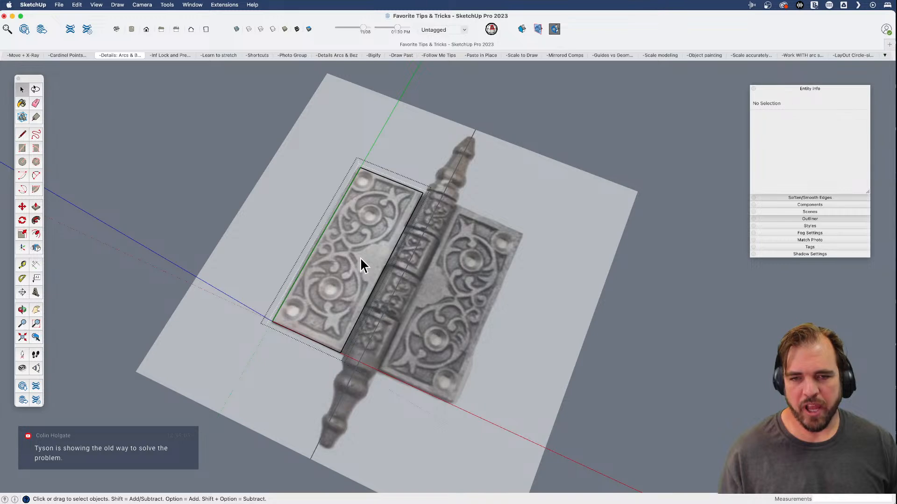
middle_drag(351, 294, 336, 337)
scroll(344, 296, up, 3)
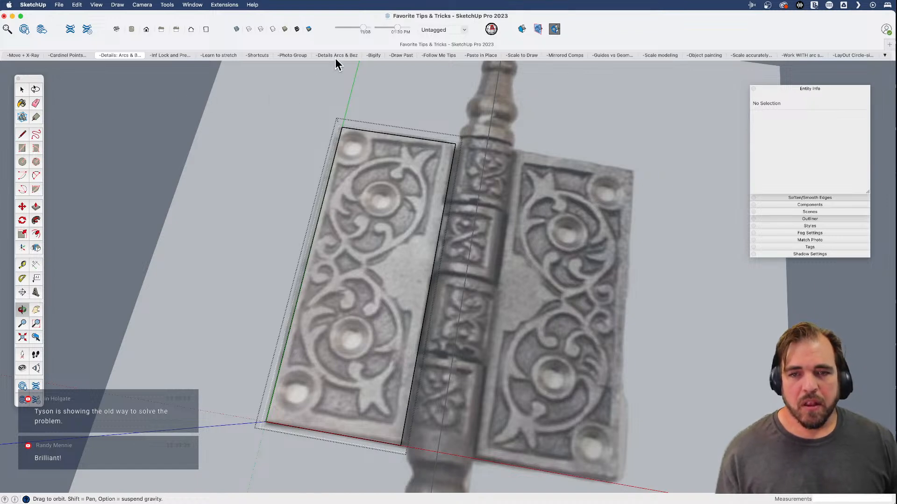
- Switch to the top view, close the leaf rectangle group and unlock the hinge image group
drag(283, 161, 286, 164)
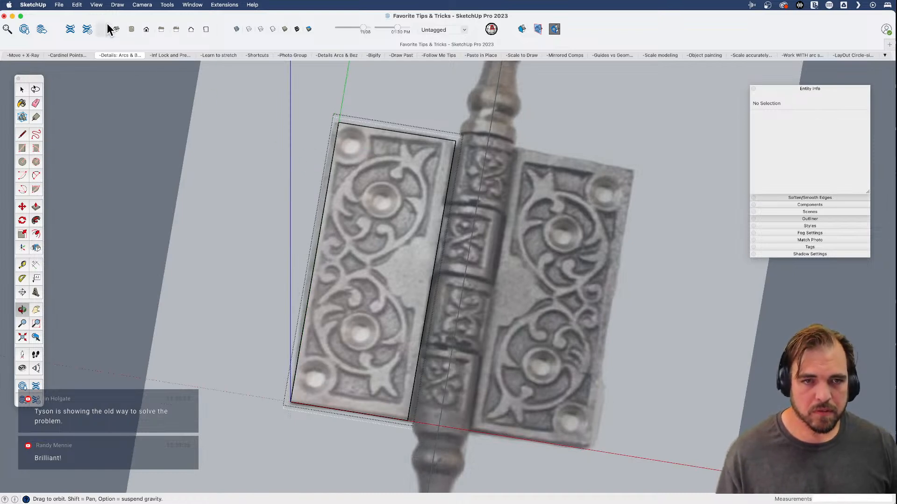
click(131, 29)
scroll(562, 311, up, 3)
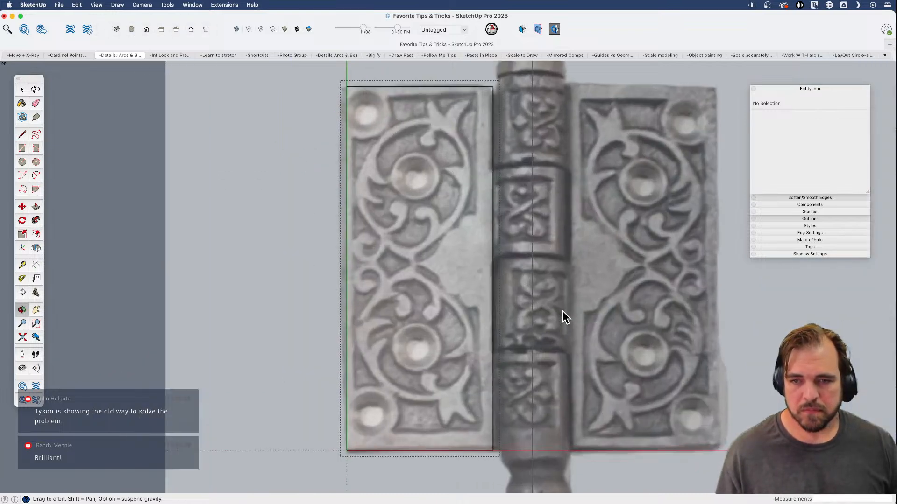
scroll(556, 311, down, 1)
scroll(393, 314, down, 5)
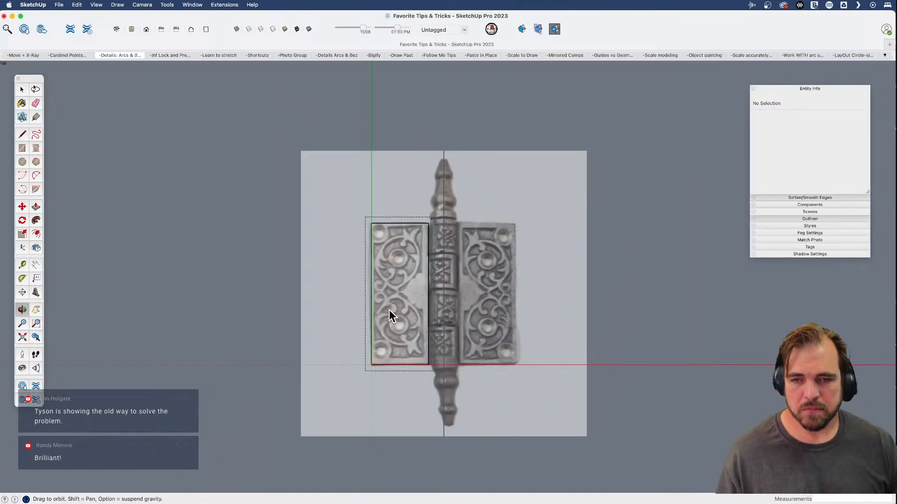
key(space)
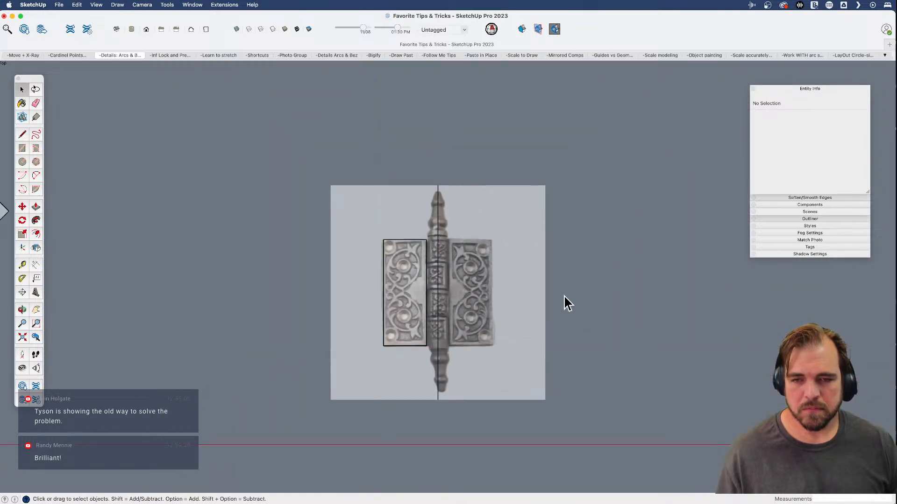
click(477, 250)
right_click(478, 249)
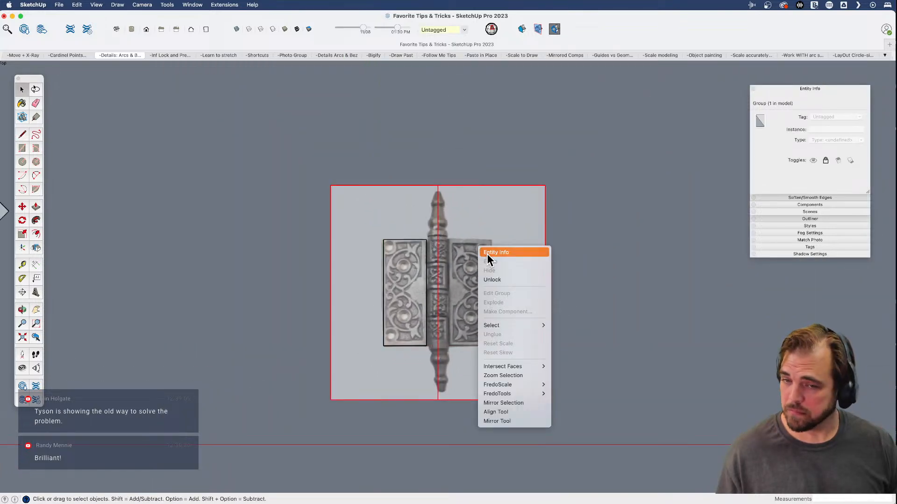
click(496, 280)
- Add the leaf rectangle group to the selection and rotate both groups 90 degrees so the hinge pin lies horizontally
shift+click(425, 296)
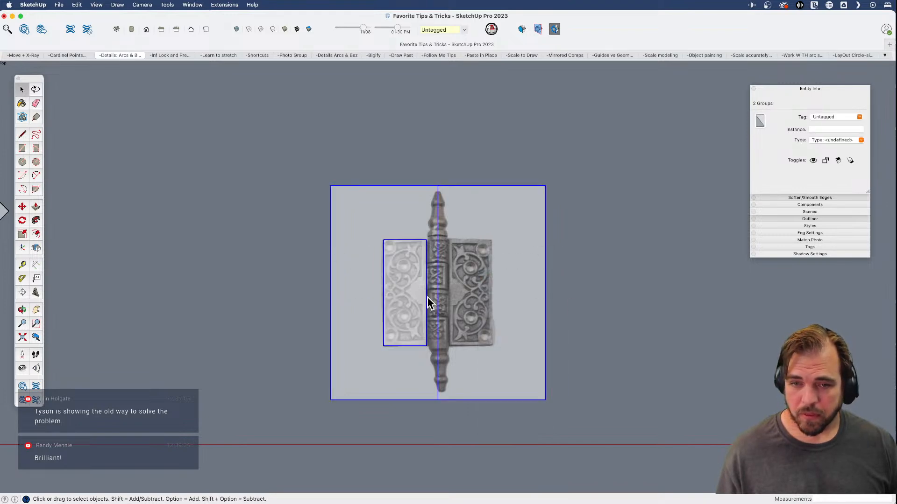
scroll(432, 285, up, 2)
click(413, 294)
click(413, 268)
click(388, 293)
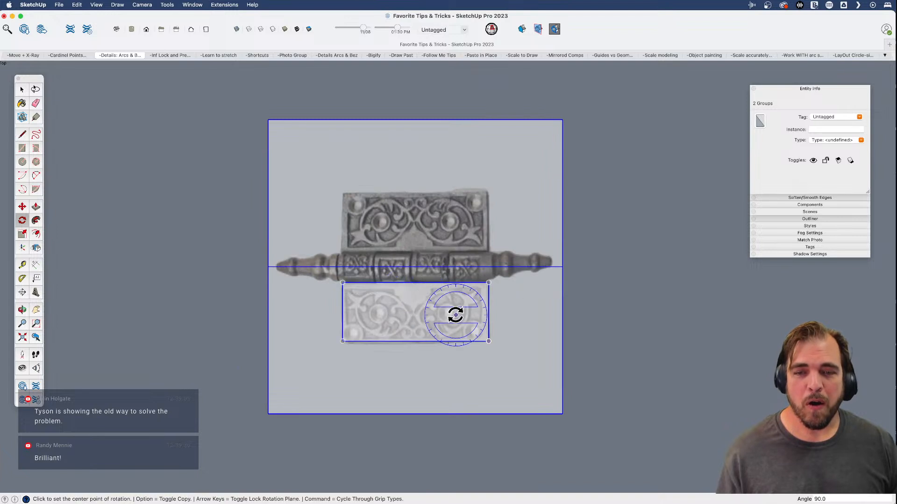
- Frame the rotated leaf, collapse Entity Info and move the tray farther into the corner to clear the drawing area
scroll(406, 310, up, 5)
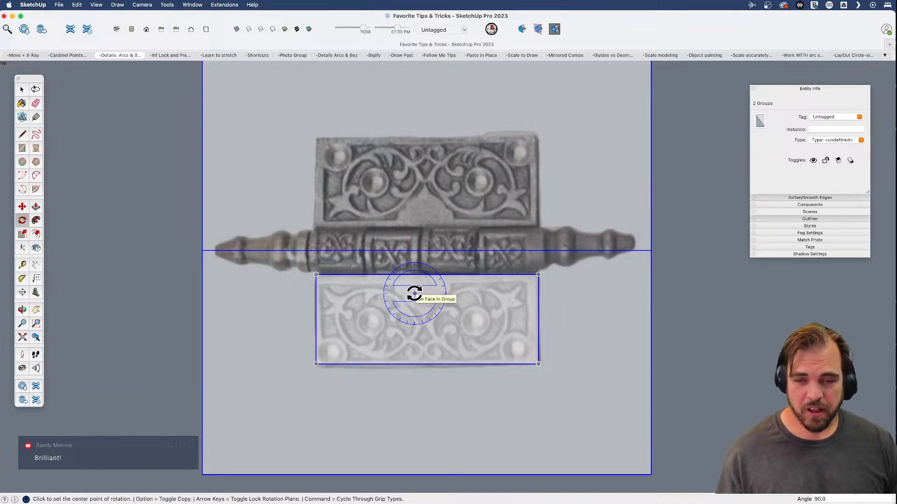
scroll(415, 293, up, 4)
key(h)
drag(415, 294, 444, 314)
scroll(446, 317, up, 5)
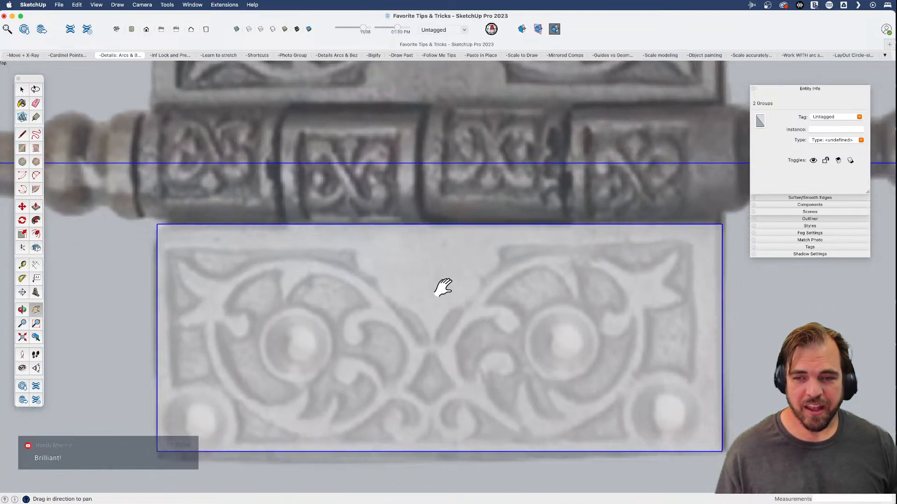
drag(443, 287, 439, 273)
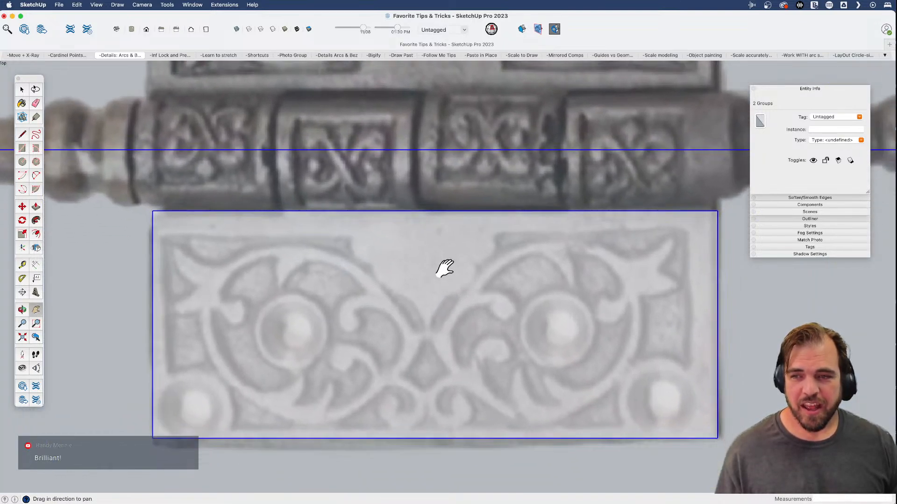
click(841, 88)
drag(858, 86, 871, 75)
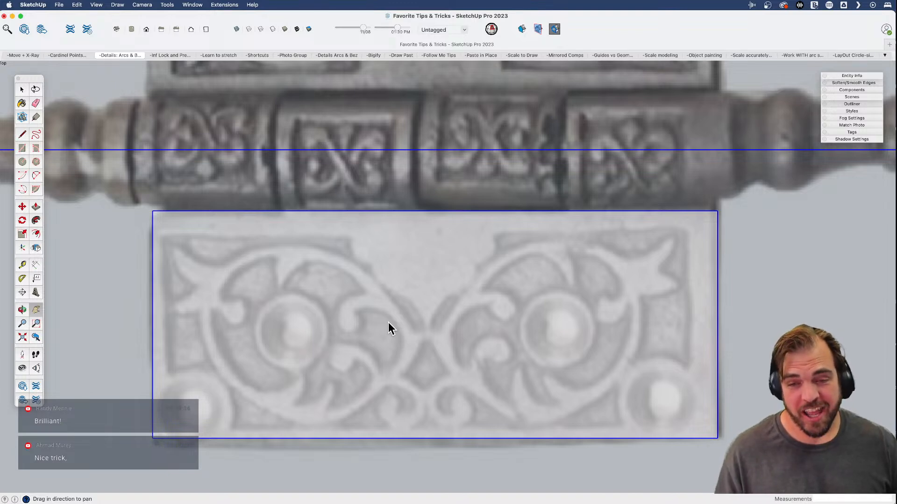
- Select only the hinge image group, lock it again and clear the selection
scroll(388, 322, down, 3)
scroll(389, 322, down, 2)
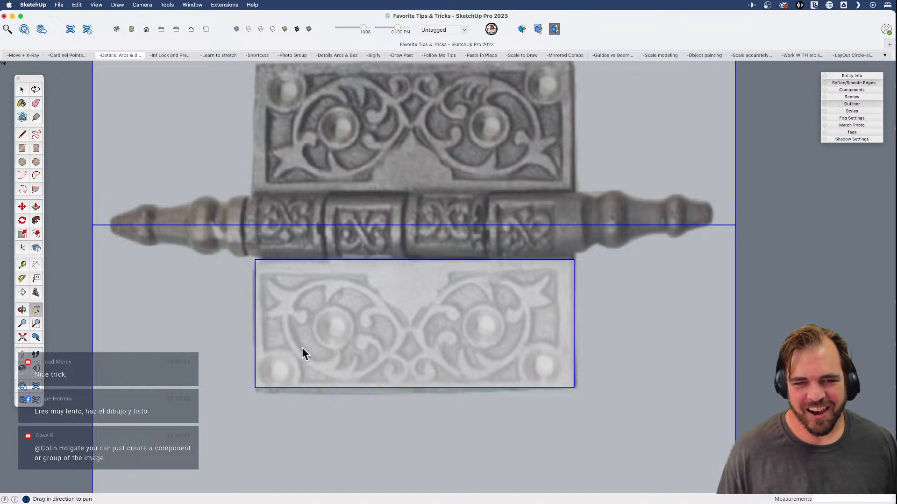
scroll(291, 355, up, 1)
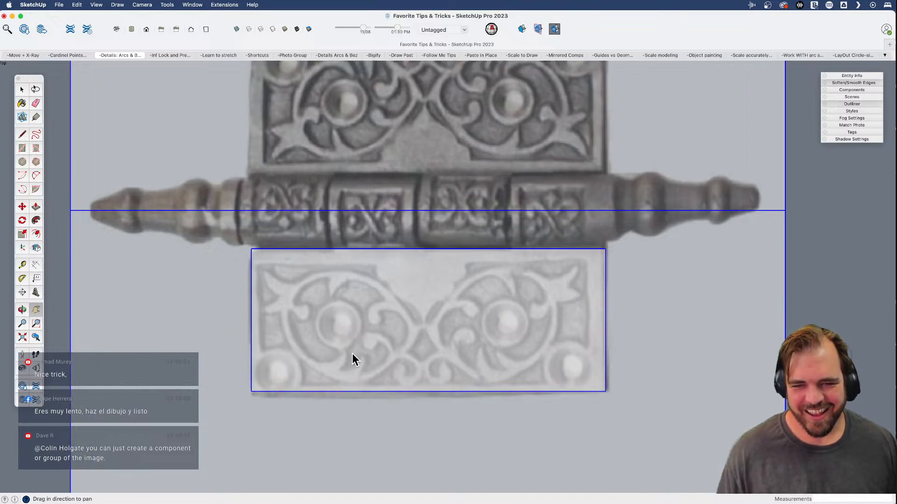
scroll(344, 358, up, 1)
scroll(374, 362, up, 2)
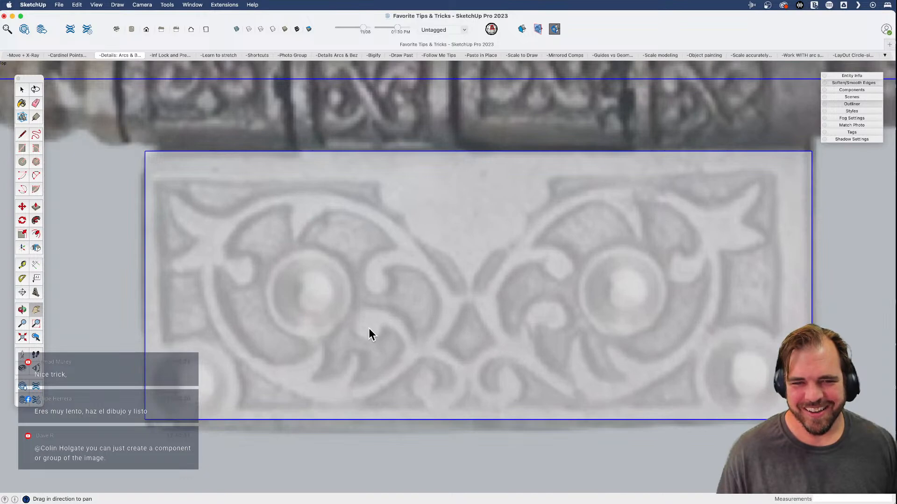
scroll(322, 339, down, 2)
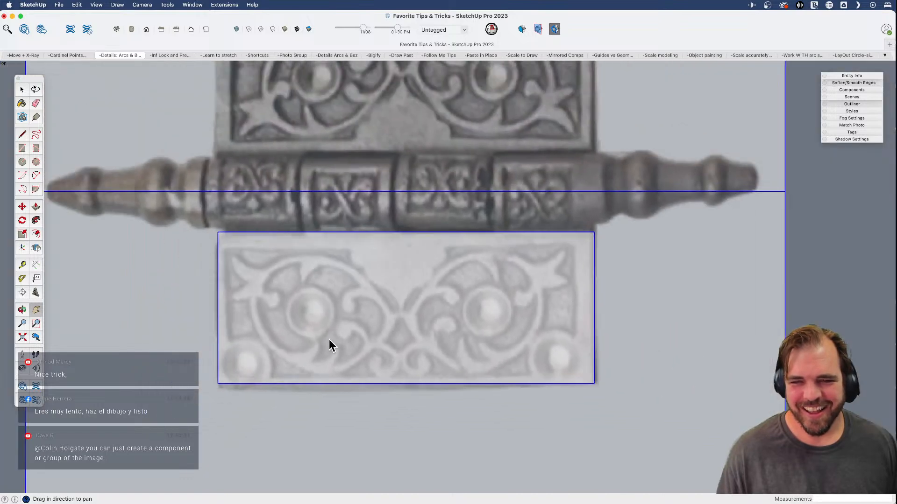
key(space)
click(816, 268)
right_click(648, 258)
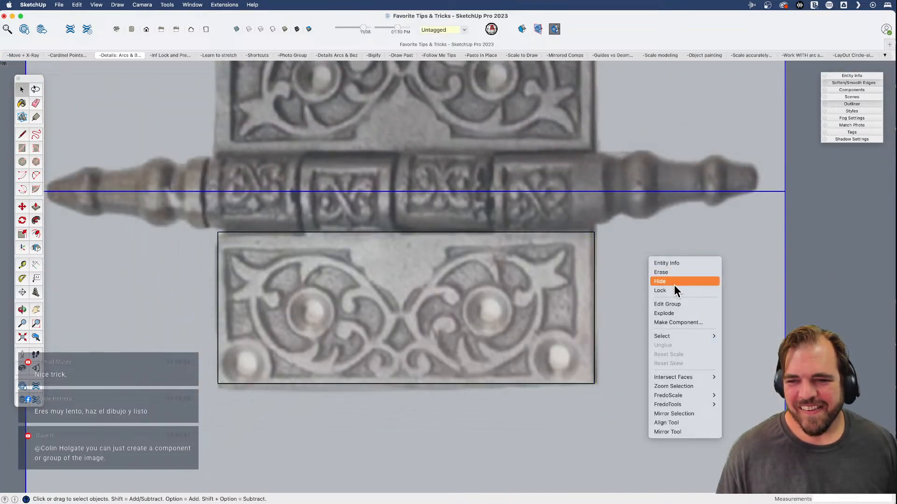
click(826, 271)
- Open the leaf rectangle group for editing and select its face over the hinge scrollwork
scroll(338, 326, up, 4)
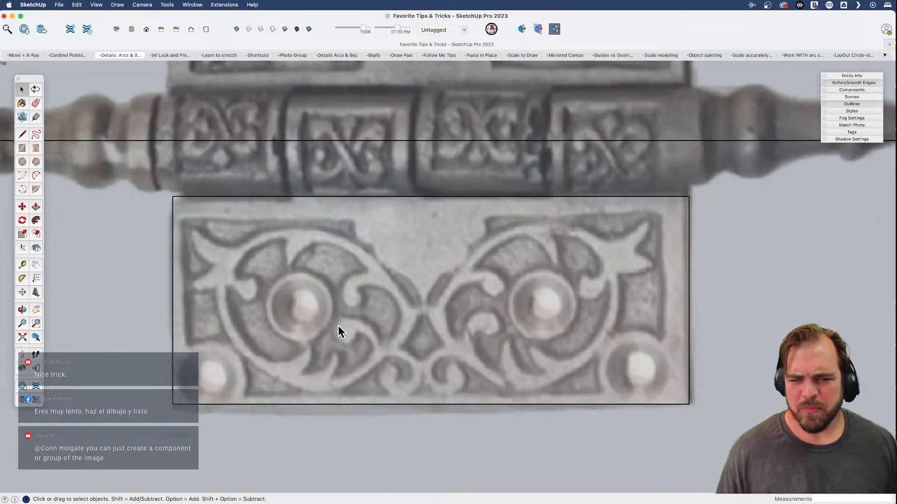
scroll(338, 326, up, 1)
double_click(338, 326)
scroll(283, 336, down, 4)
click(318, 332)
scroll(335, 333, up, 2)
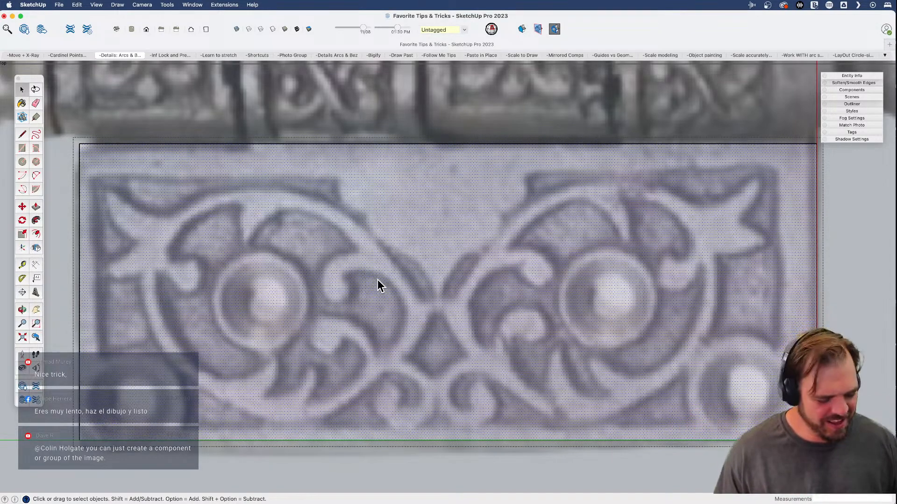
scroll(408, 269, down, 5)
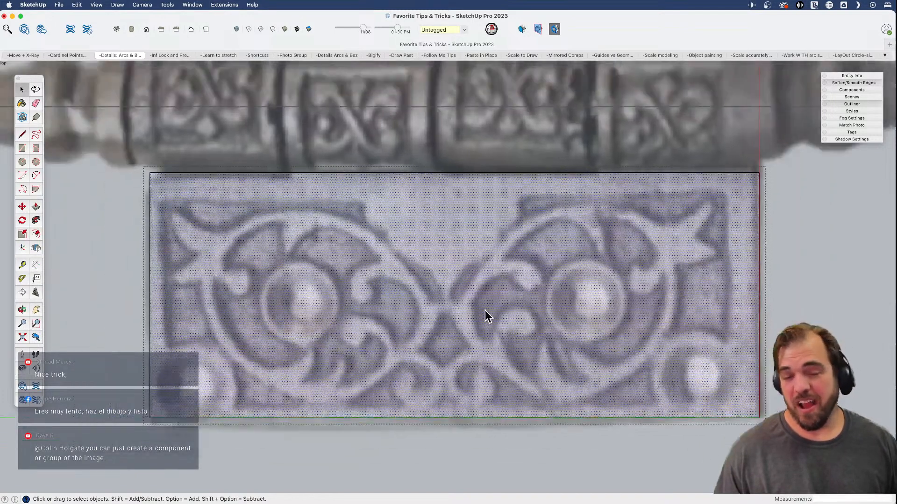
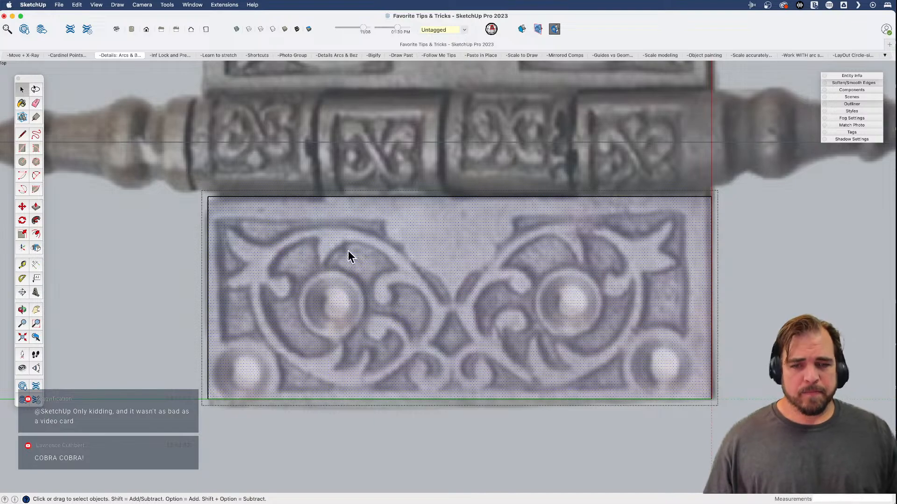
- Trace the concave curve beside the upper-left leaf tip of the scrollwork with a two-point arc
scroll(321, 259, up, 5)
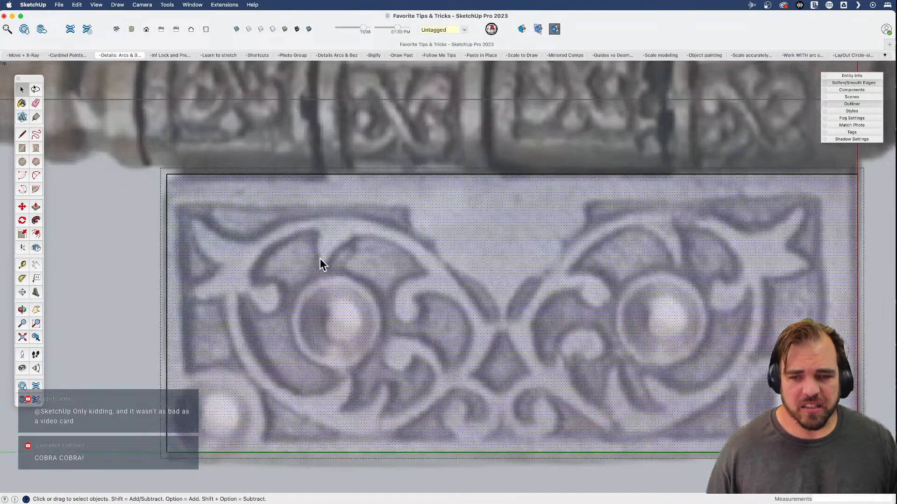
key(h)
drag(348, 267, 350, 236)
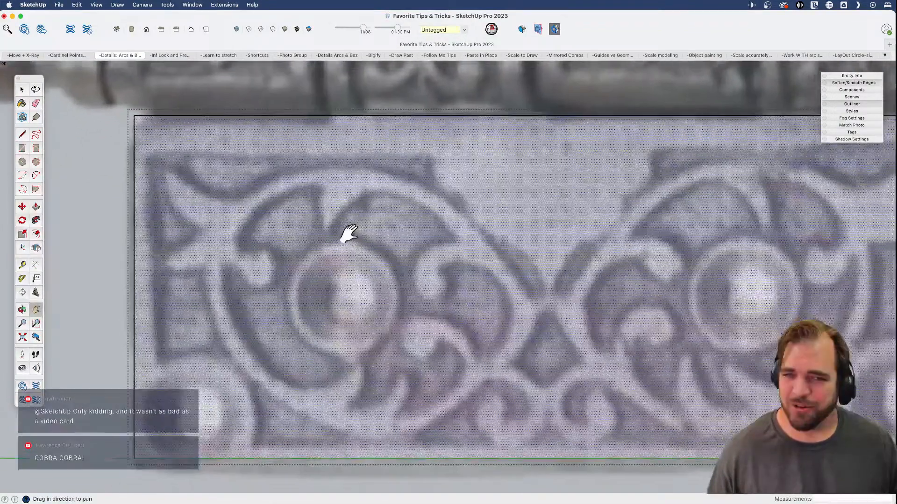
key(space)
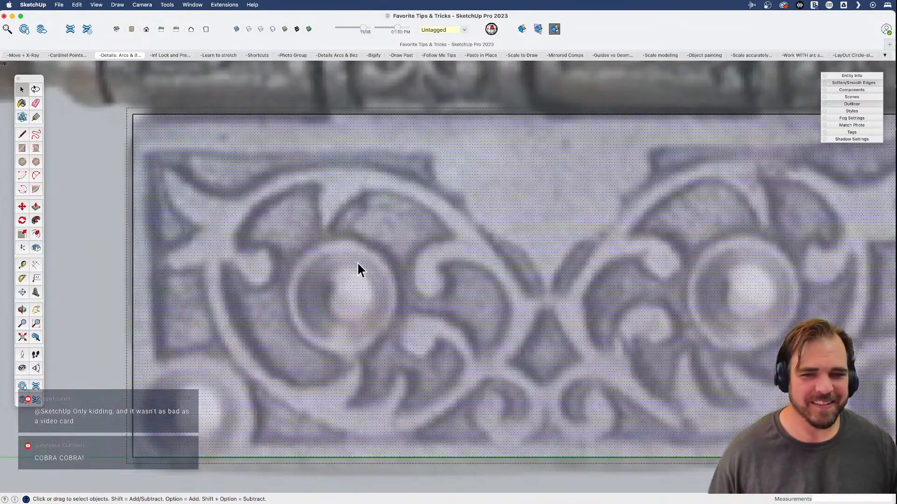
key(a)
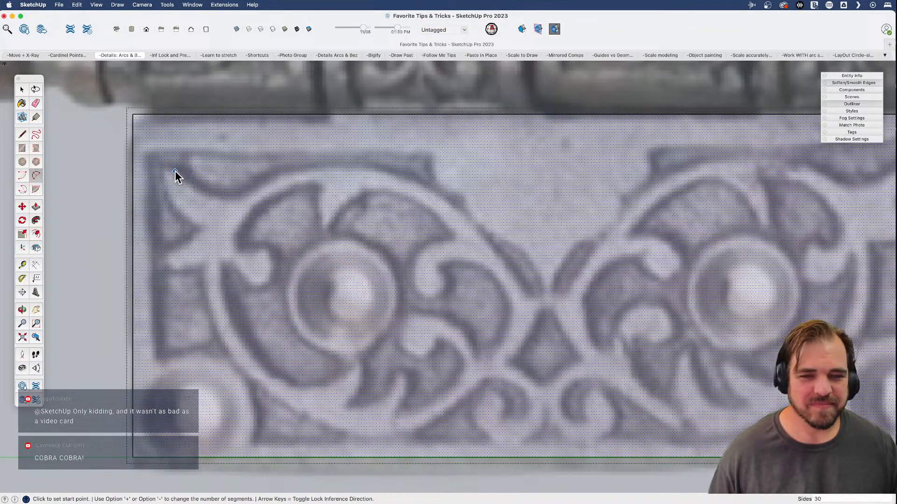
click(189, 182)
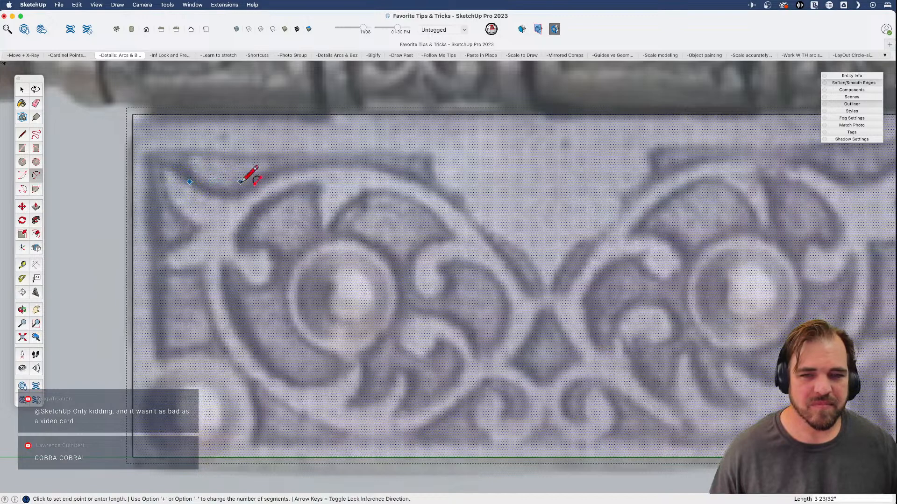
click(267, 182)
click(235, 197)
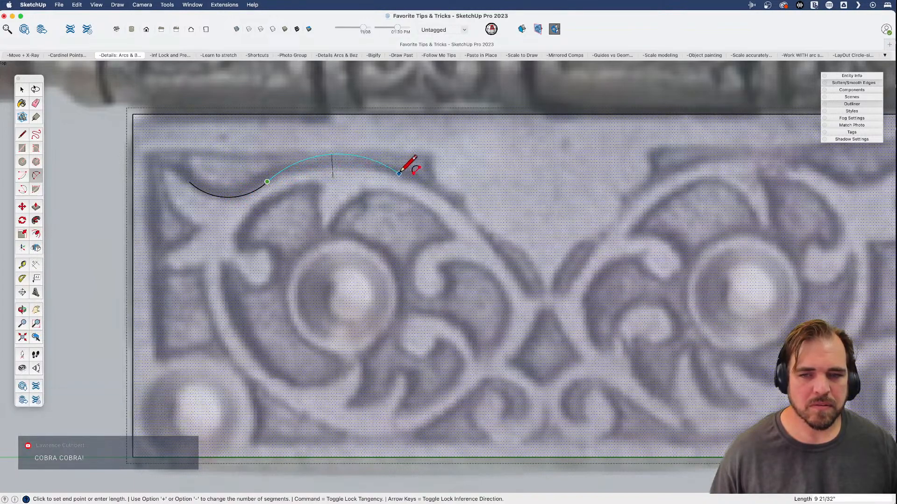
- Continue along the left scroll's outer edge with two connected arcs, chords about 9 21/32" and 1' 31/32", the second tangent to the first
click(400, 173)
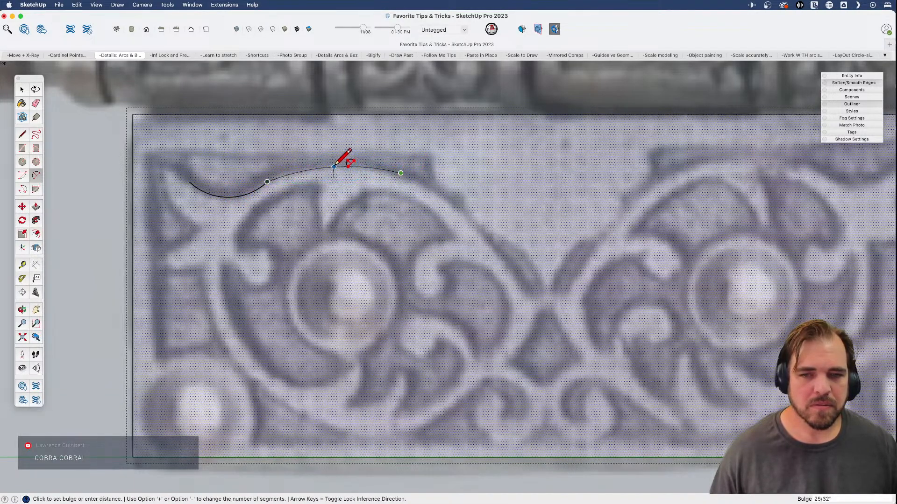
click(340, 165)
click(400, 173)
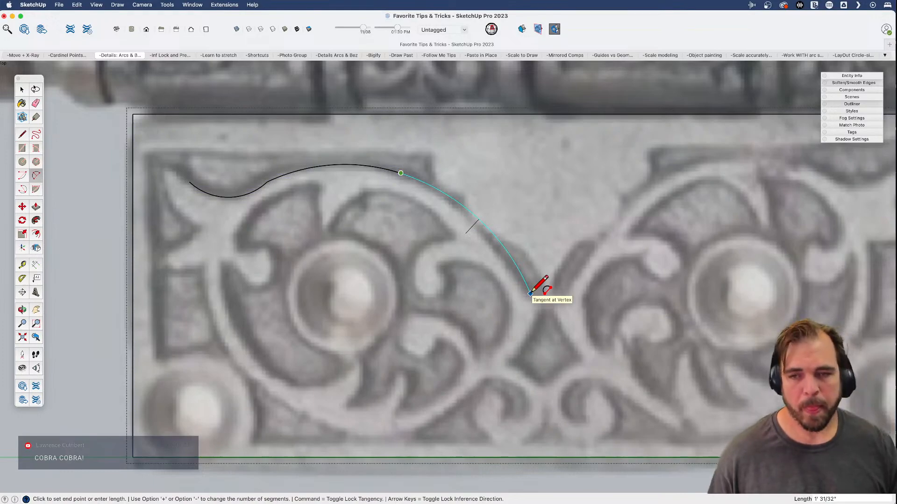
click(531, 293)
key(Escape)
- Erase the arcs traced along the left scroll's outer edge
scroll(320, 204, up, 3)
scroll(334, 226, down, 5)
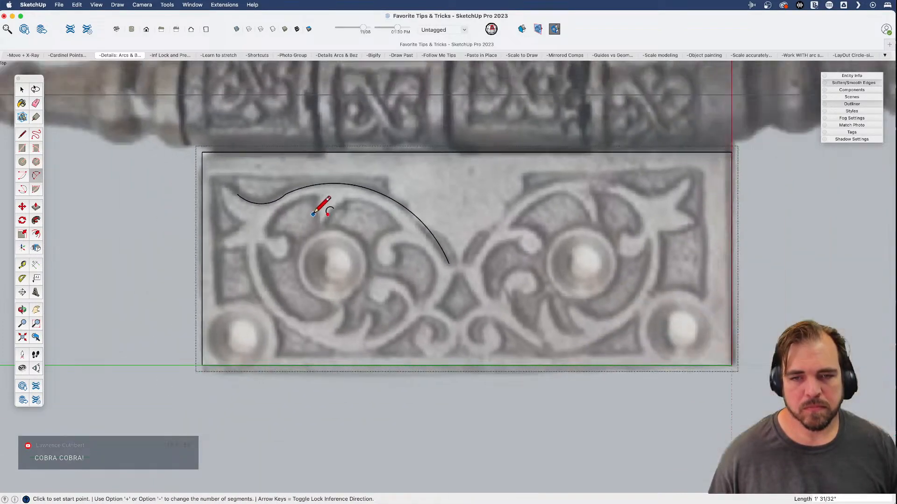
scroll(324, 235, up, 1)
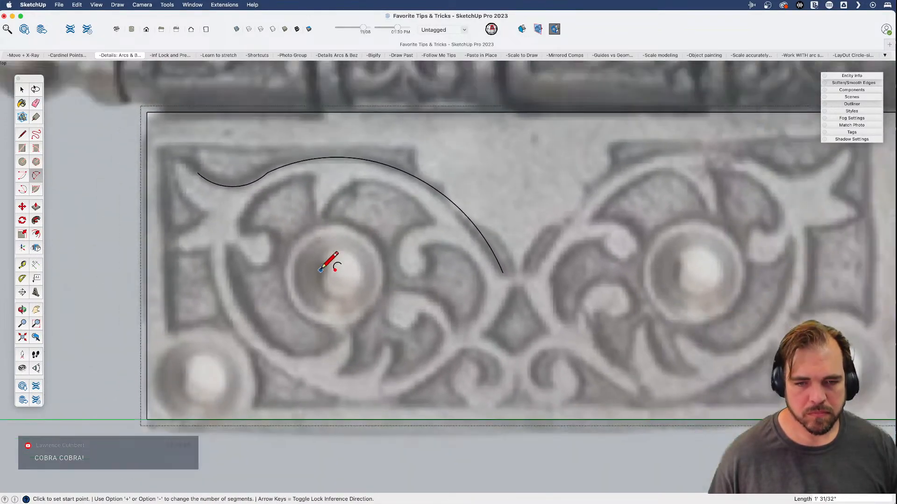
scroll(251, 287, down, 1)
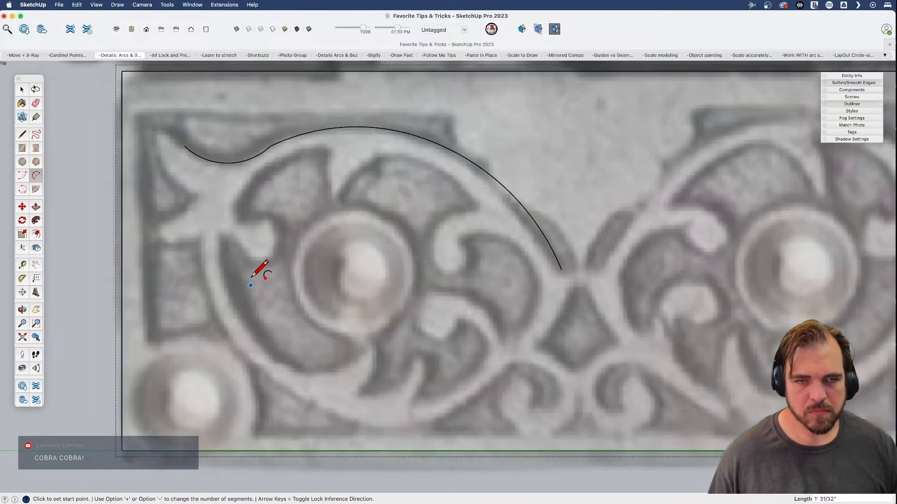
scroll(251, 127, down, 1)
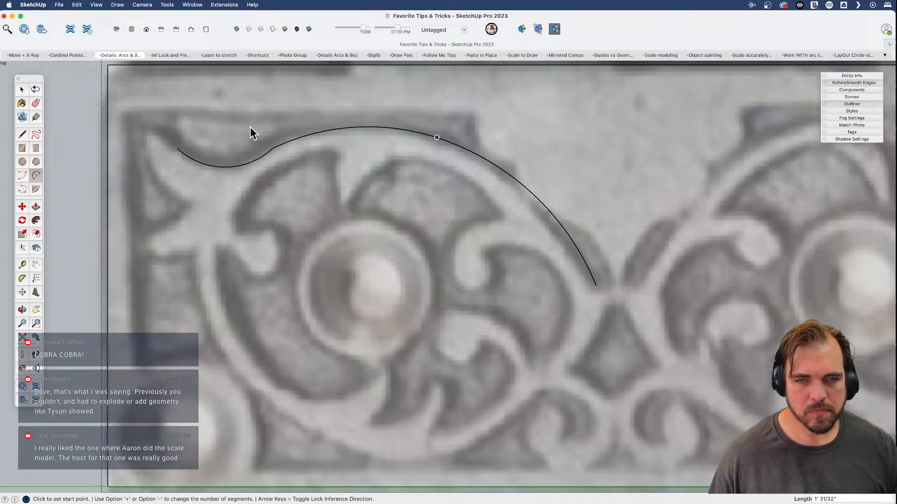
key(e)
click(530, 195)
click(433, 142)
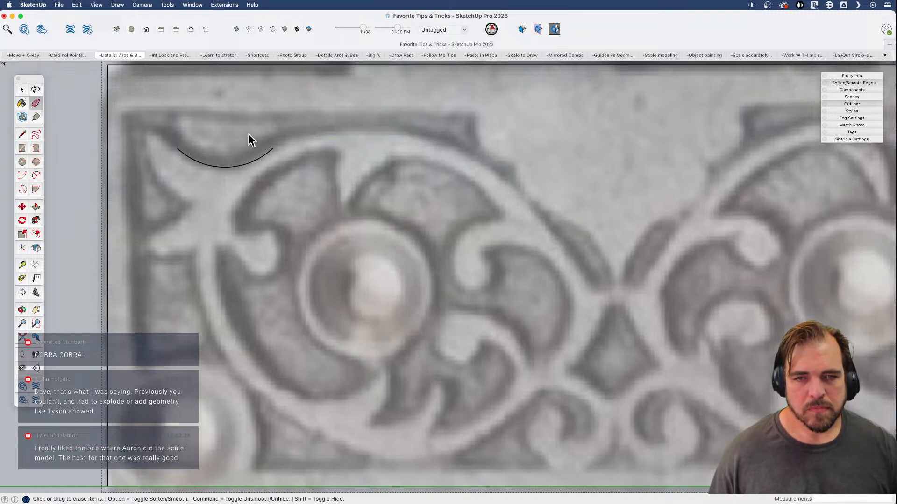
- Trace the left scroll's upper outer edge with two connected arcs, the first bulging about 1 5/32", the second tangent with a chord about 8 9/32"
key(a)
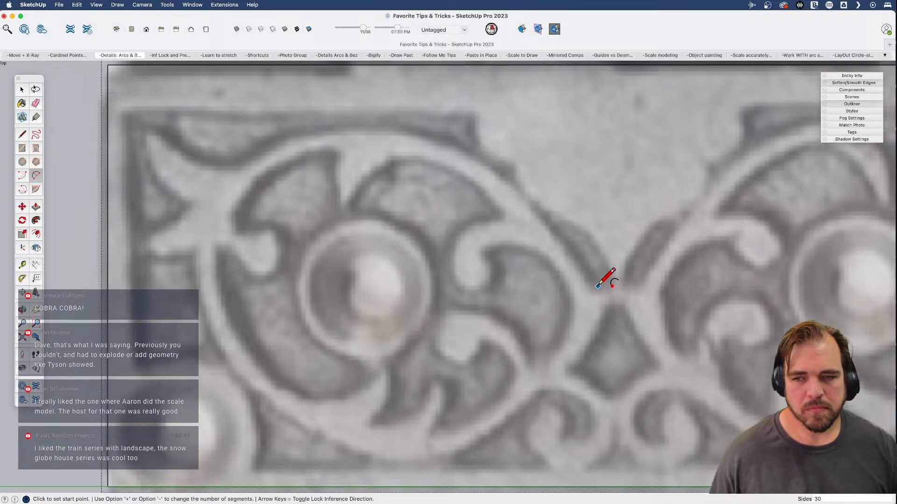
click(600, 289)
click(429, 140)
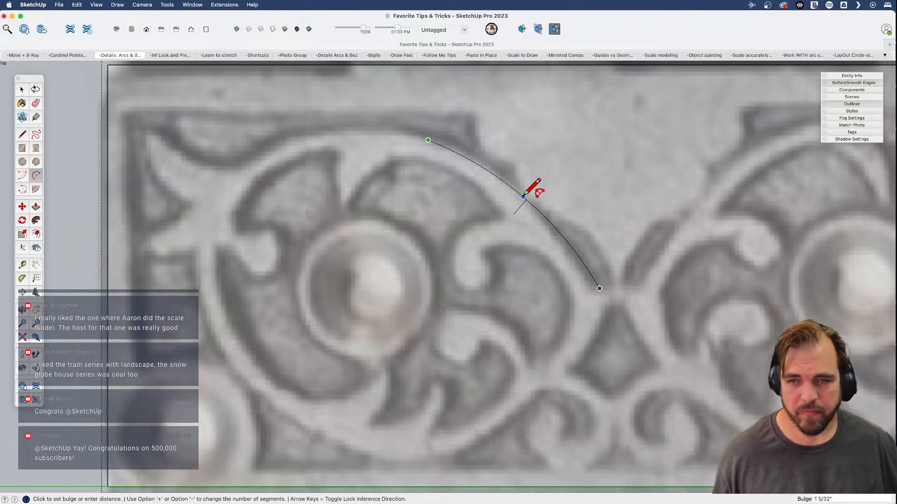
click(523, 196)
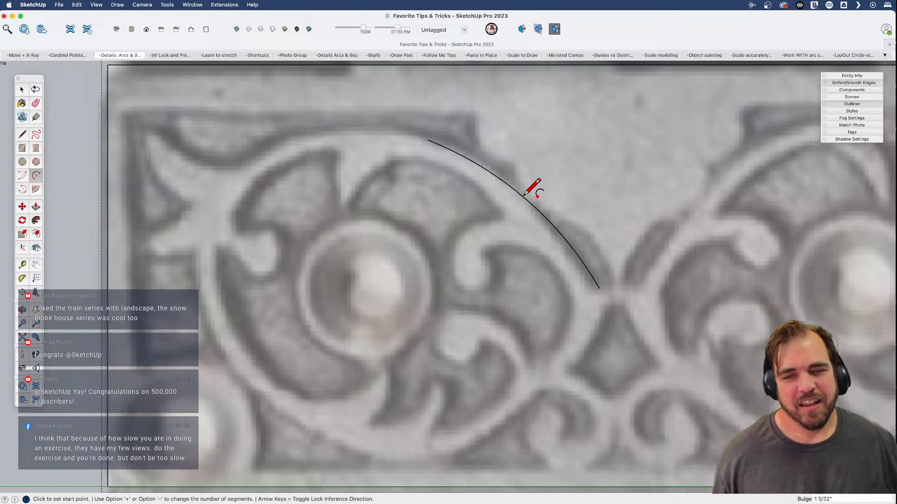
click(428, 139)
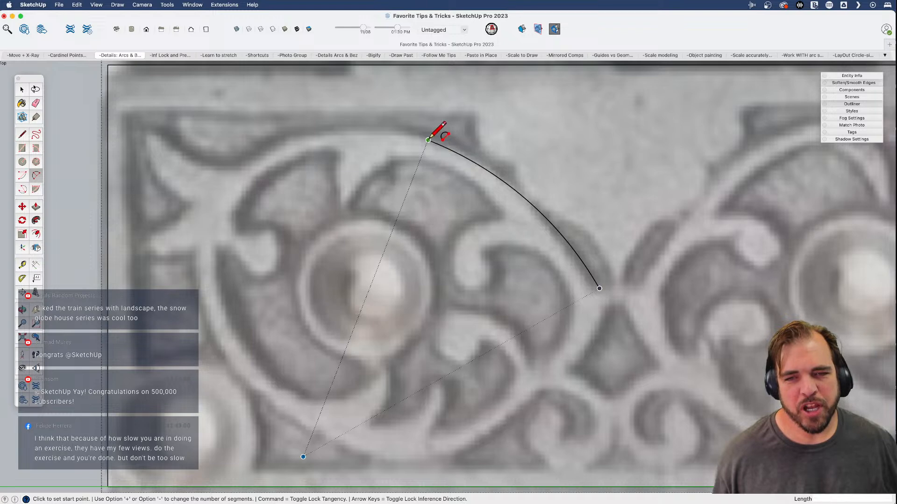
click(289, 141)
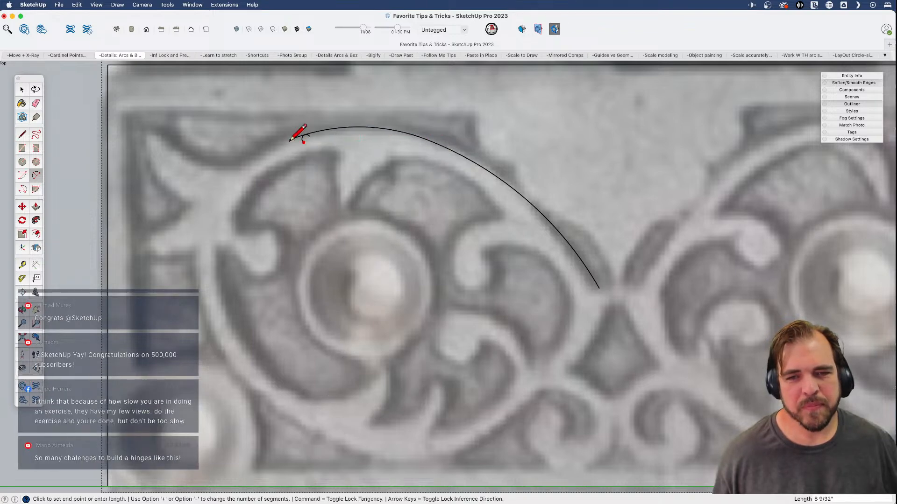
key(Escape)
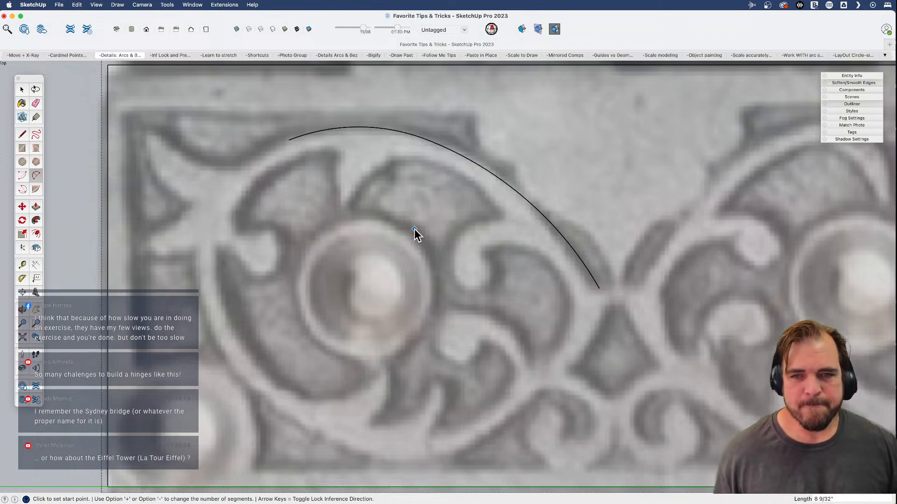
- Erase both arcs traced along the left scroll's upper outer edge
key(e)
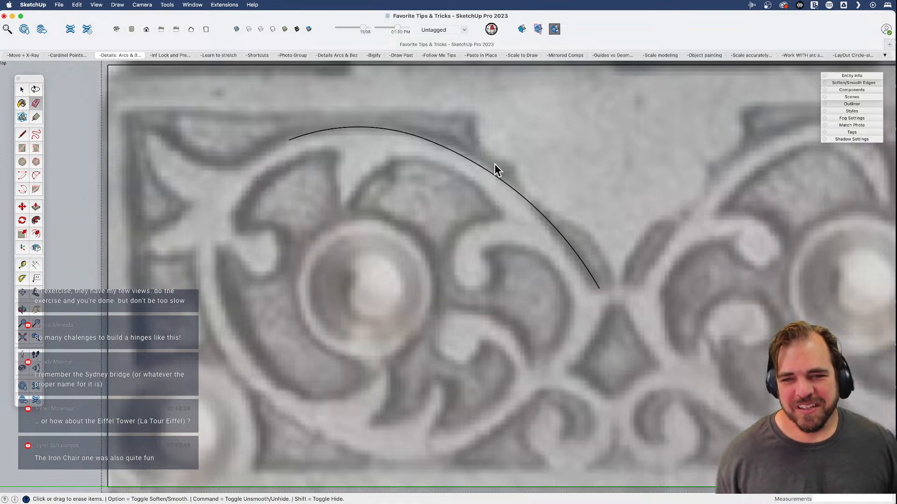
drag(495, 163, 492, 175)
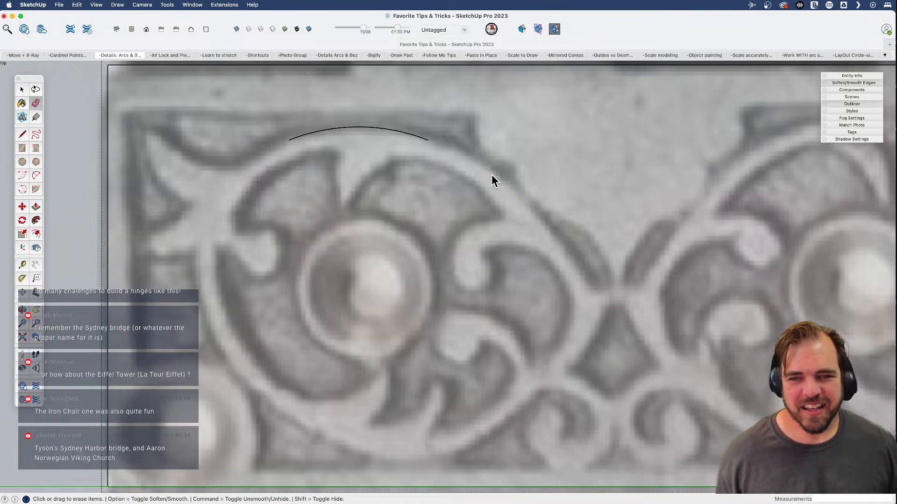
mouse_move(411, 147)
mouse_down()
mouse_move(410, 122)
mouse_move(408, 140)
mouse_up()
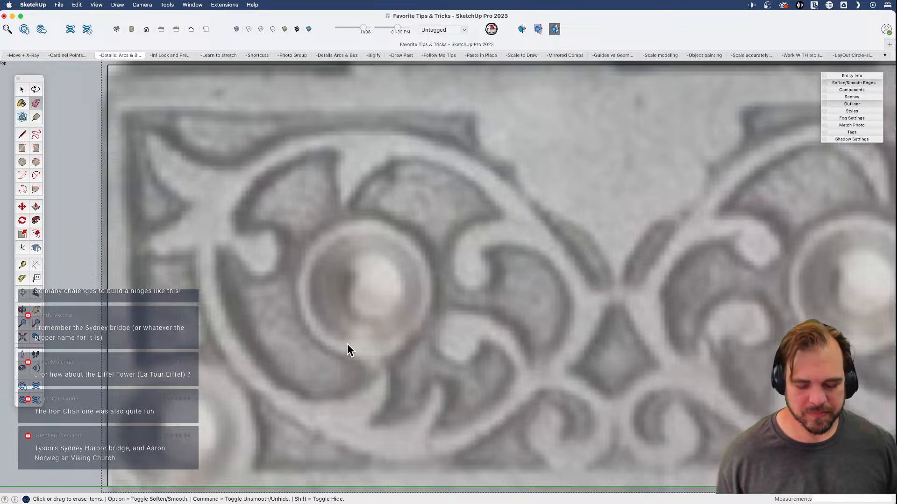
- Draw two concentric circles around the left scroll's central screw head, with radii of about 3 3/32" and 4 5/16"
key(c)
click(364, 288)
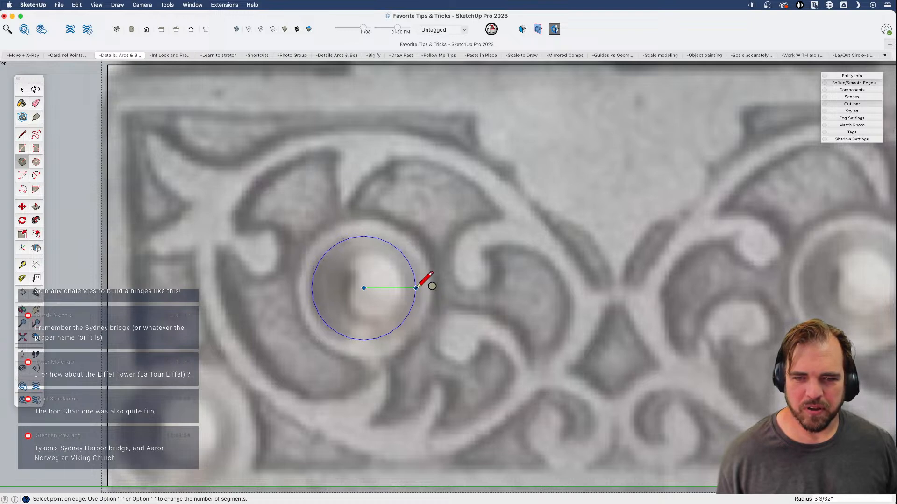
click(415, 288)
click(363, 288)
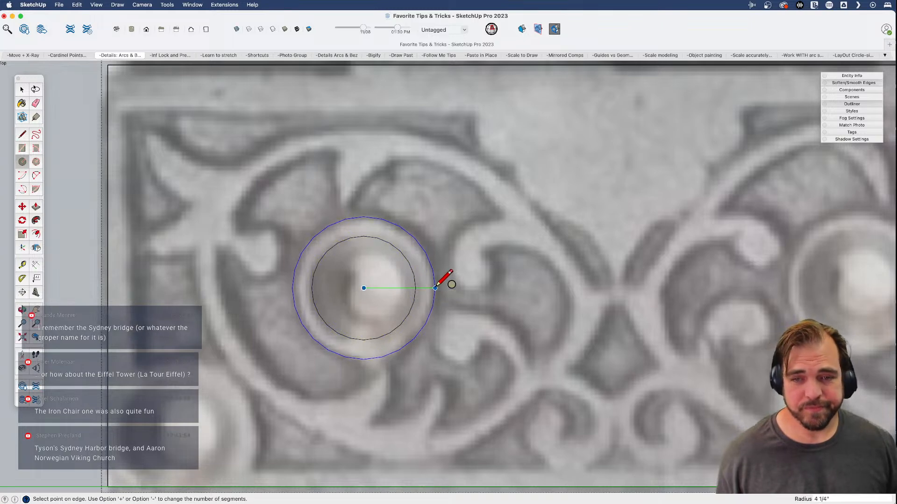
click(435, 286)
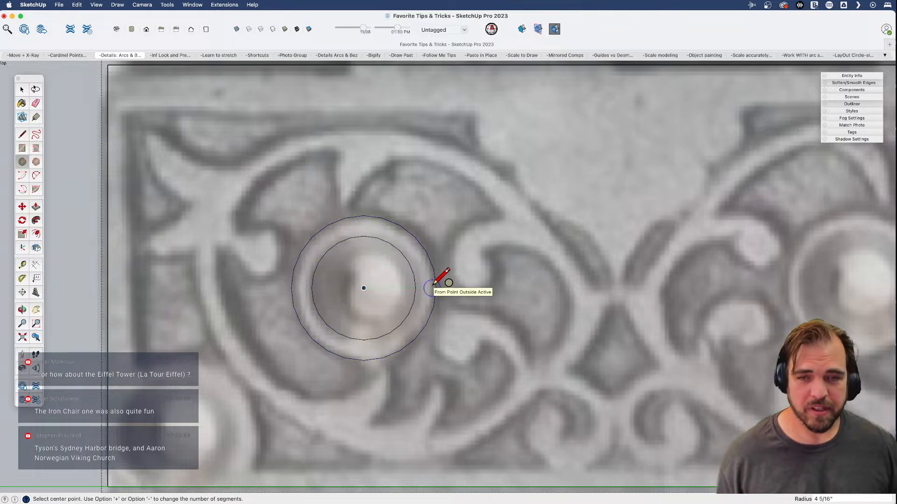
- Set arcs to 12 sides and trace the pocket above the screw head with two tangent arcs, bulge about 19/32" and chord about 7 5/16"
key(a)
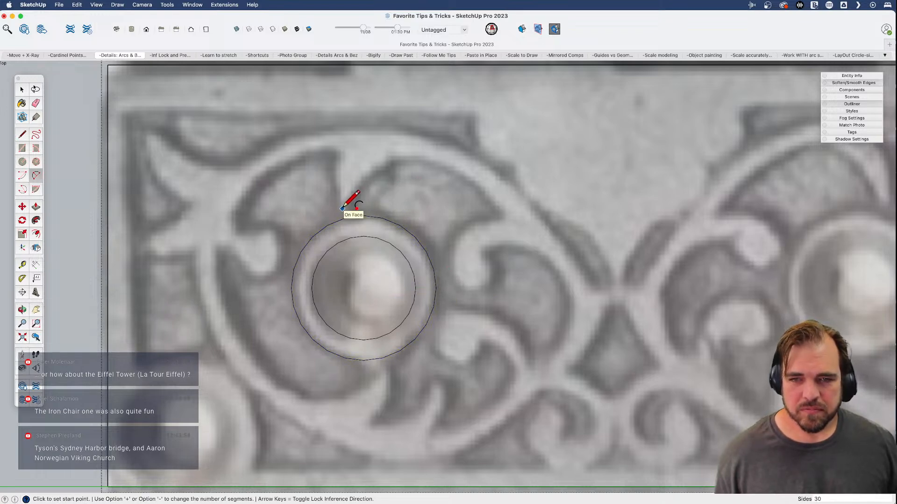
text(12)
key(Return)
text(s)
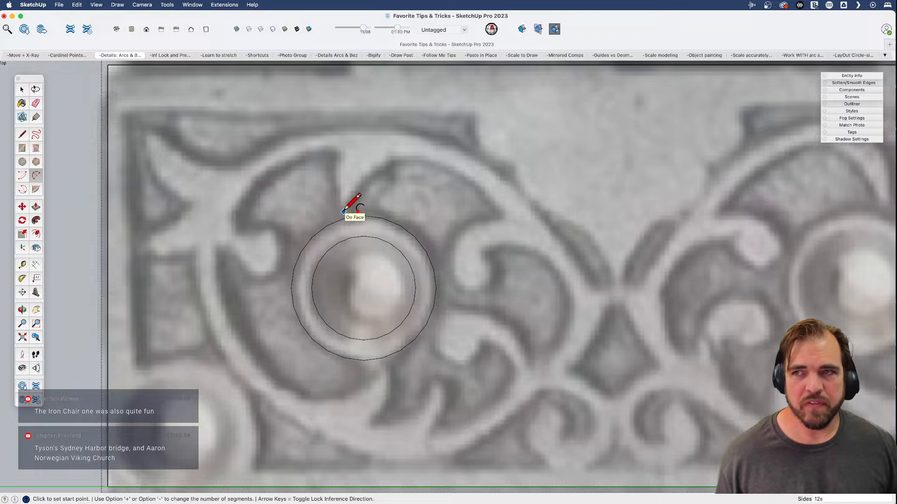
click(343, 212)
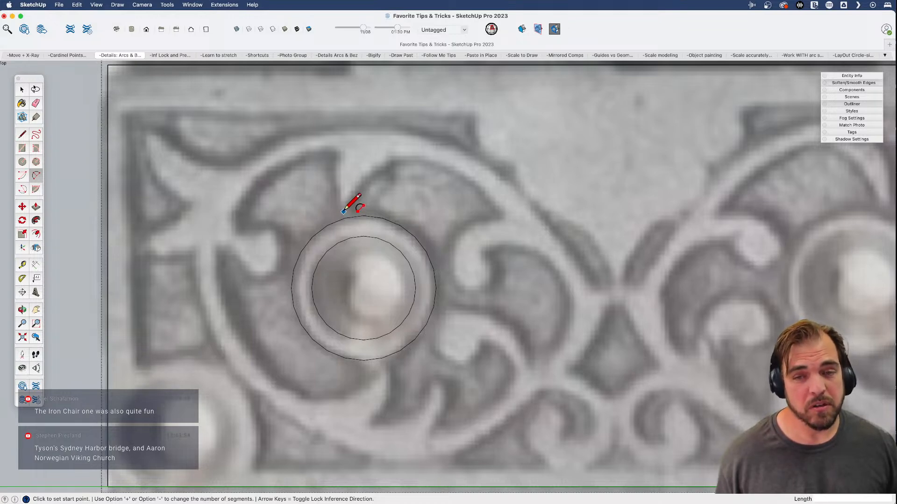
click(391, 162)
click(379, 169)
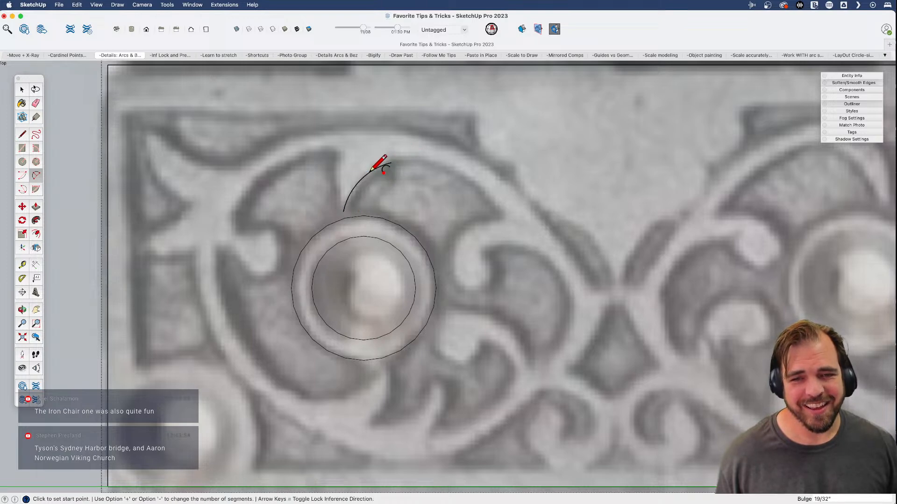
click(391, 162)
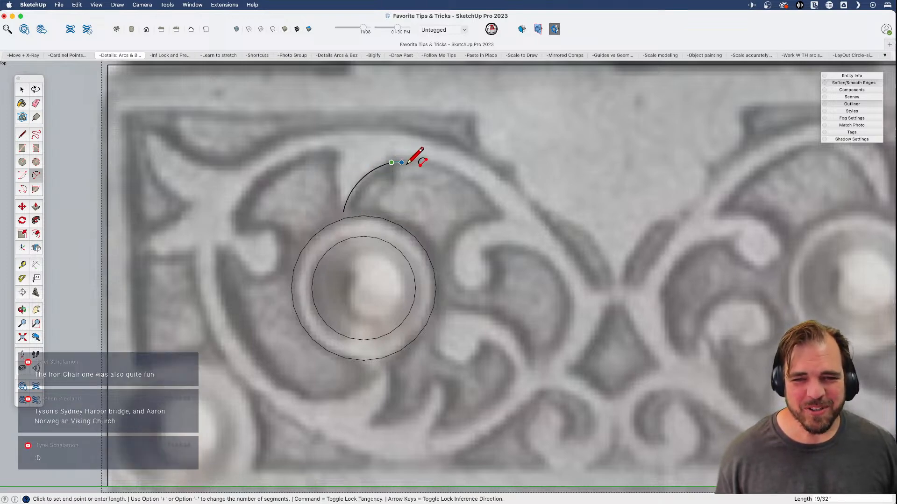
click(502, 216)
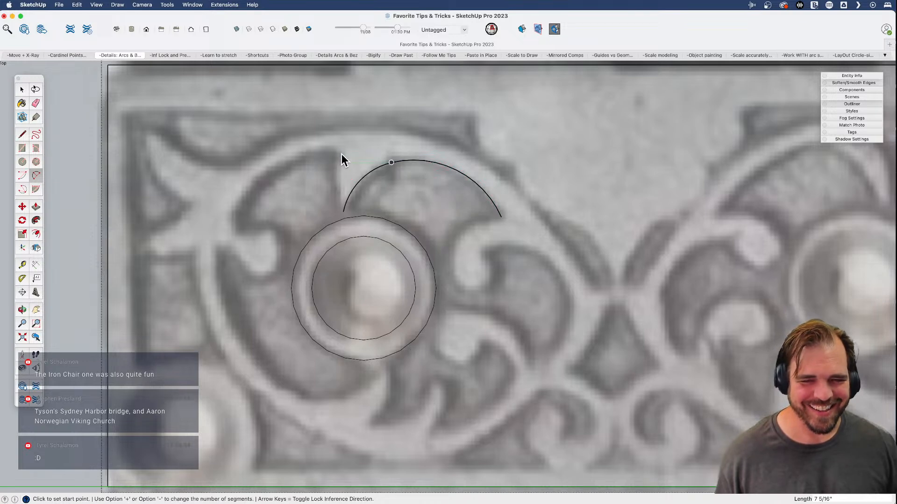
- Continue from the pocket's right tip around the curled lobe with three connected arcs, the last with a chord about 2 5/32"
click(501, 217)
scroll(481, 229, up, 2)
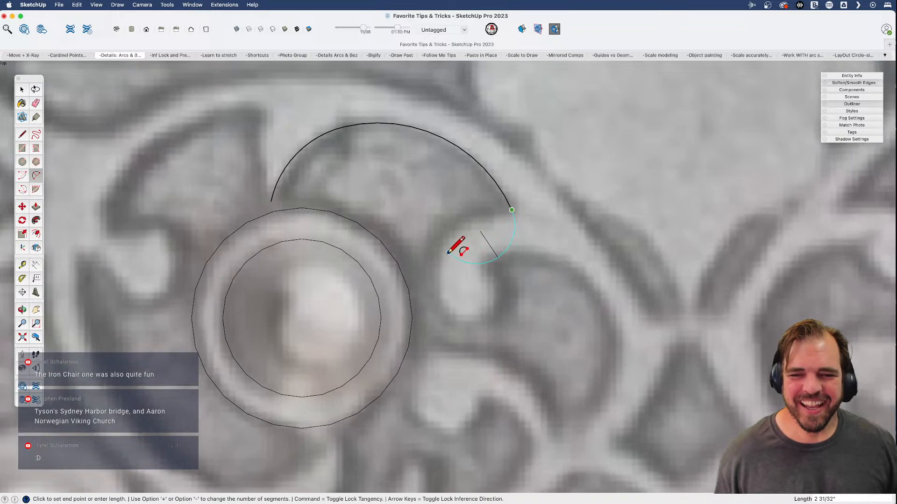
click(432, 268)
click(454, 223)
click(433, 268)
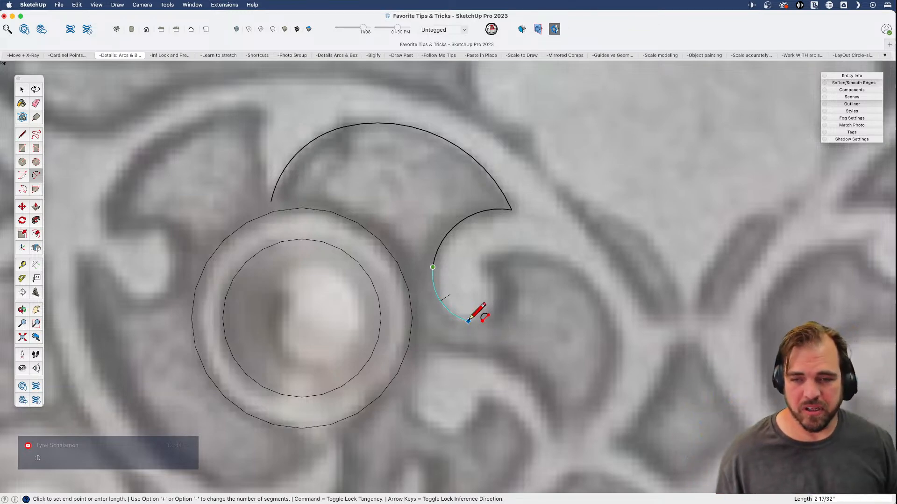
click(477, 319)
click(477, 319)
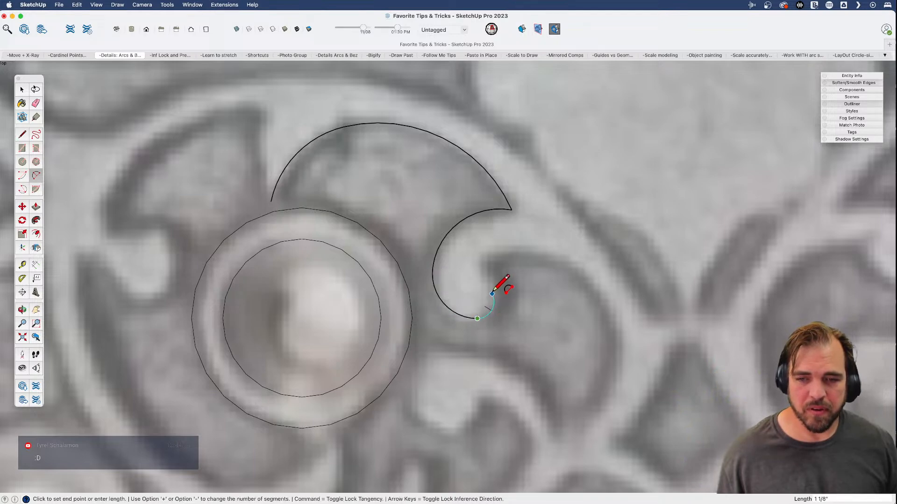
click(496, 264)
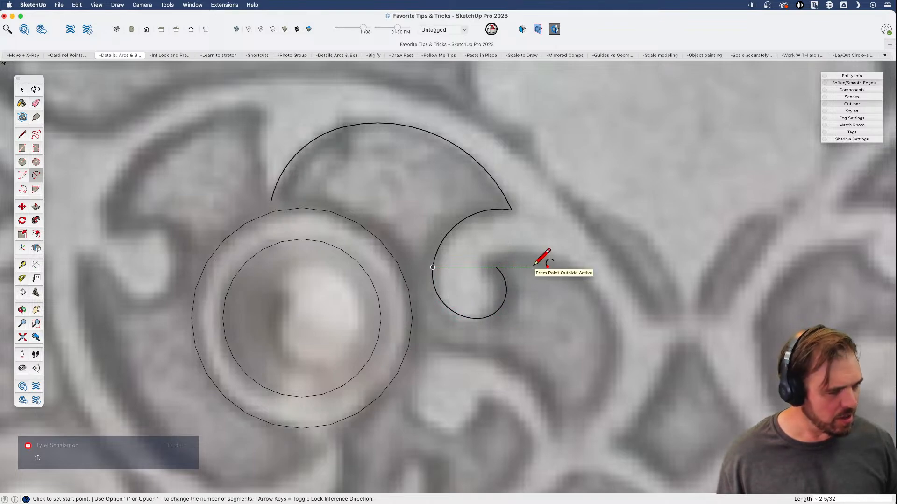
scroll(513, 275, down, 4)
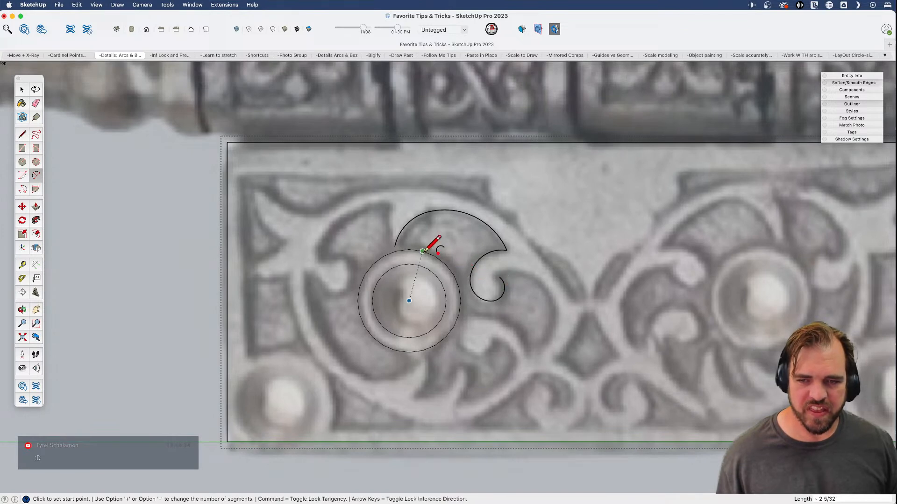
scroll(550, 300, up, 4)
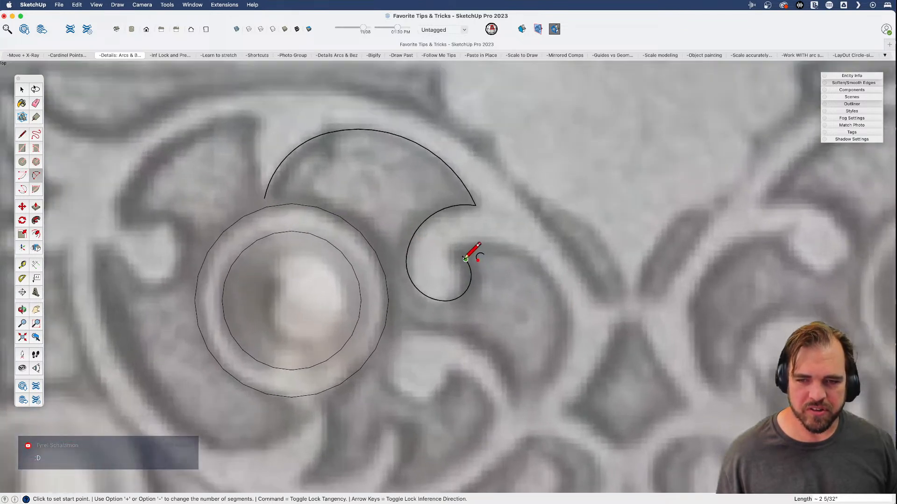
click(462, 256)
click(526, 406)
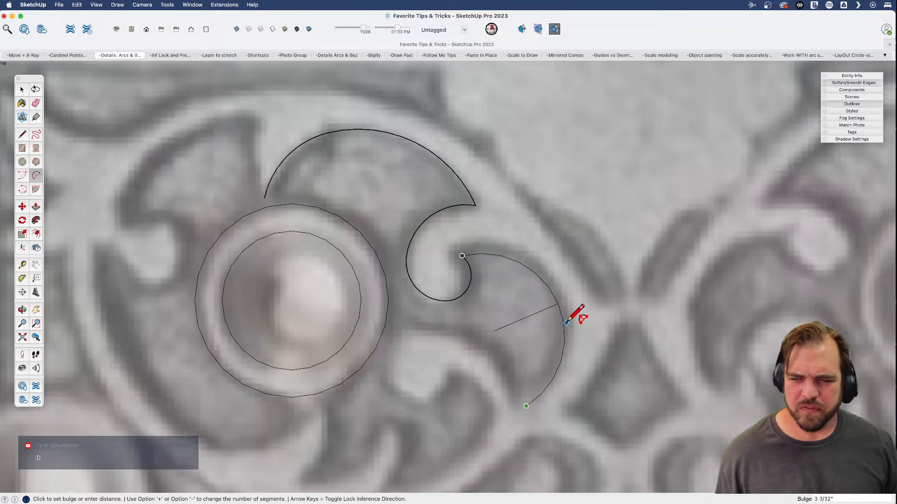
key(Escape)
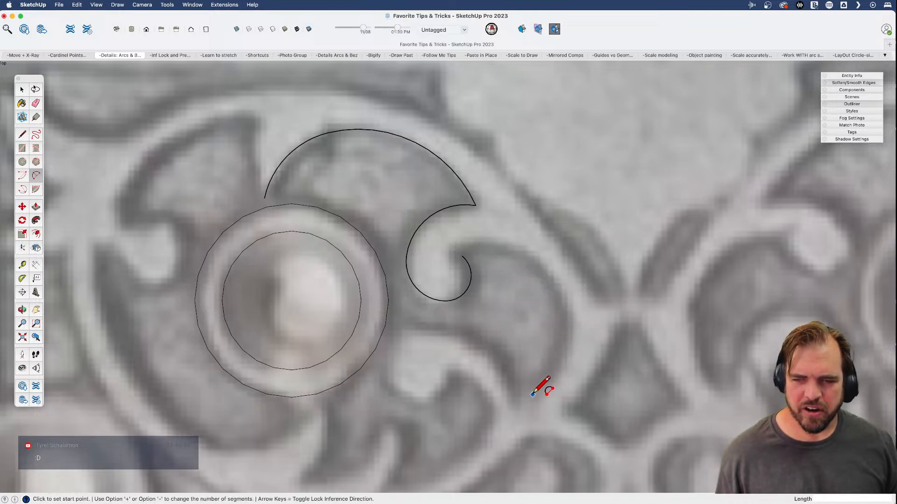
click(533, 395)
click(459, 256)
key(Escape)
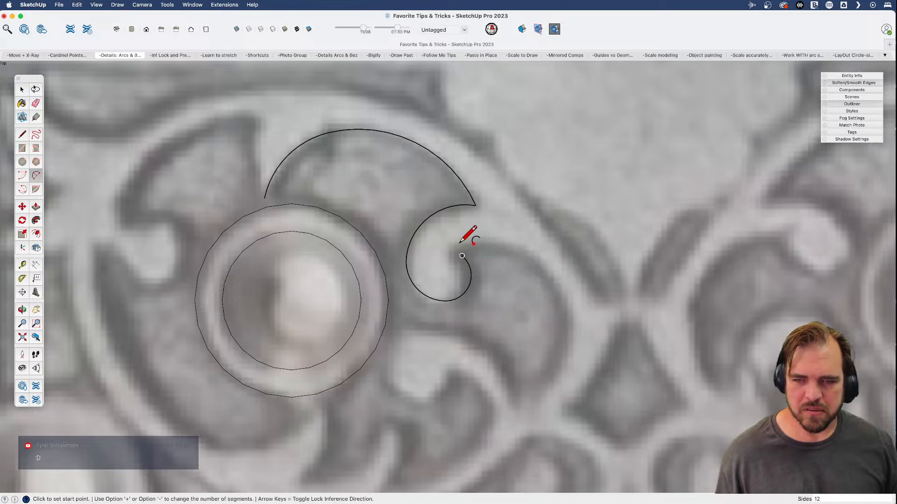
- Trace the outer curve of the pocket right of the curled lobe with an arc starting just above the curl's end, bulging about 2 31/32"
scroll(462, 246, up, 3)
click(462, 256)
scroll(461, 249, down, 3)
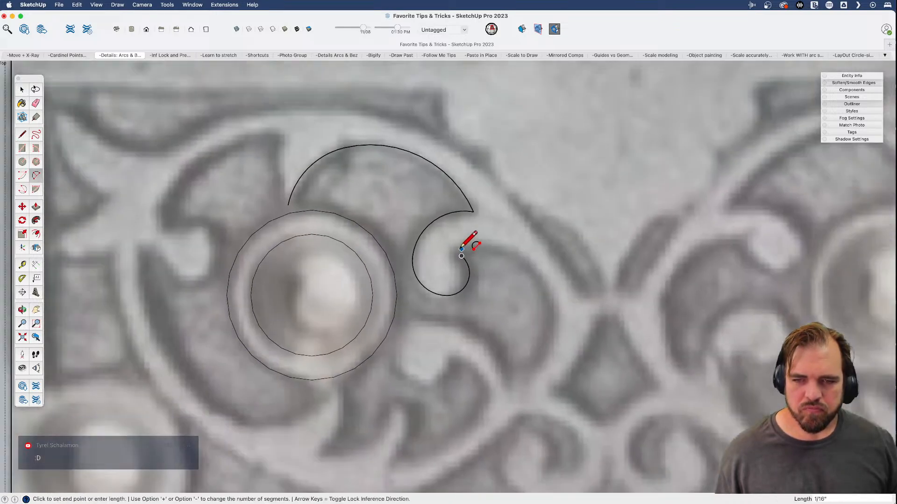
click(525, 381)
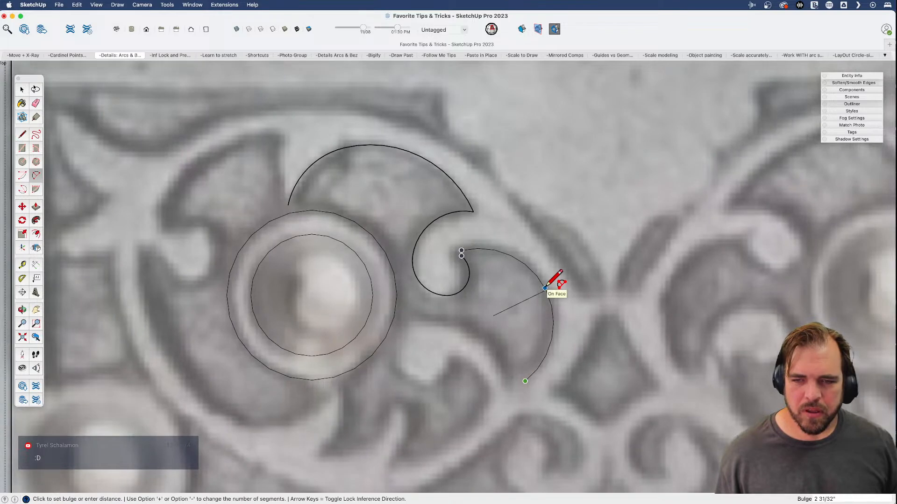
click(525, 276)
- Close the gap between the outer arc's start and the curl's end with a straight line about 11/32" long
scroll(463, 253, up, 5)
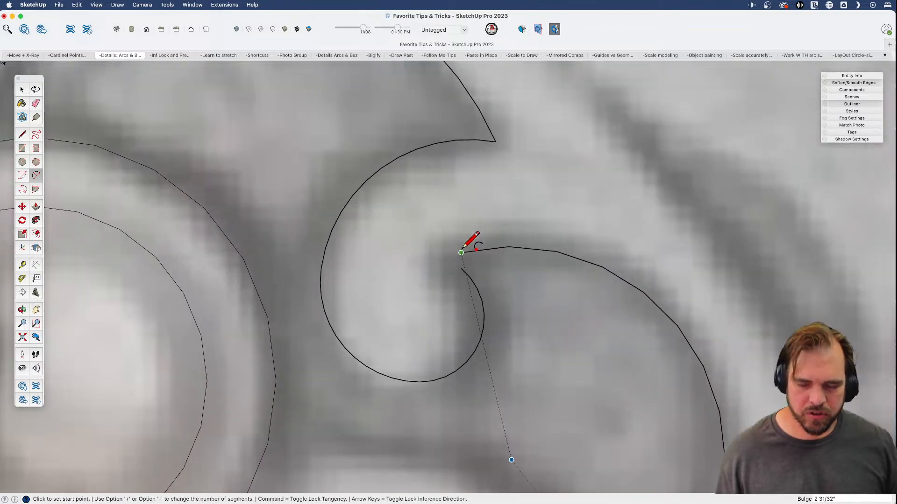
scroll(463, 250, up, 3)
key(l)
click(460, 253)
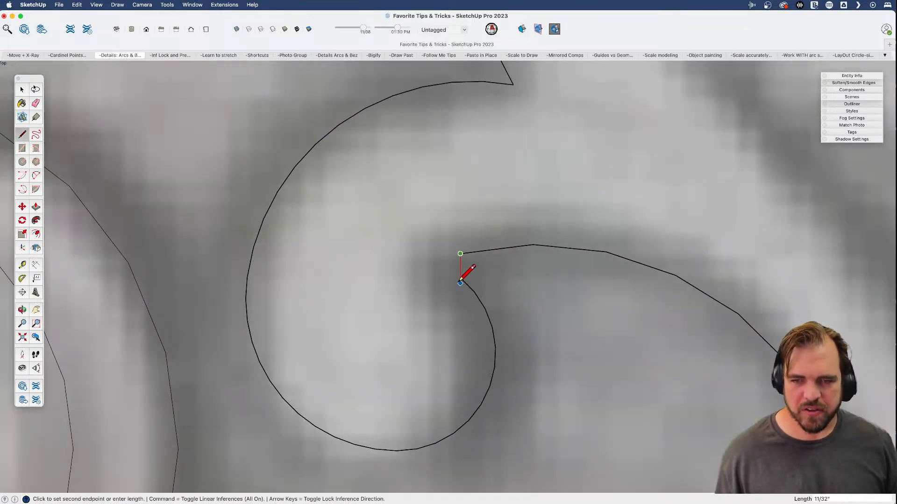
click(460, 283)
key(space)
- Select the arc traced along the outer curve of the pocket right of the curled lobe
scroll(469, 285, down, 5)
scroll(509, 287, down, 5)
scroll(530, 308, up, 4)
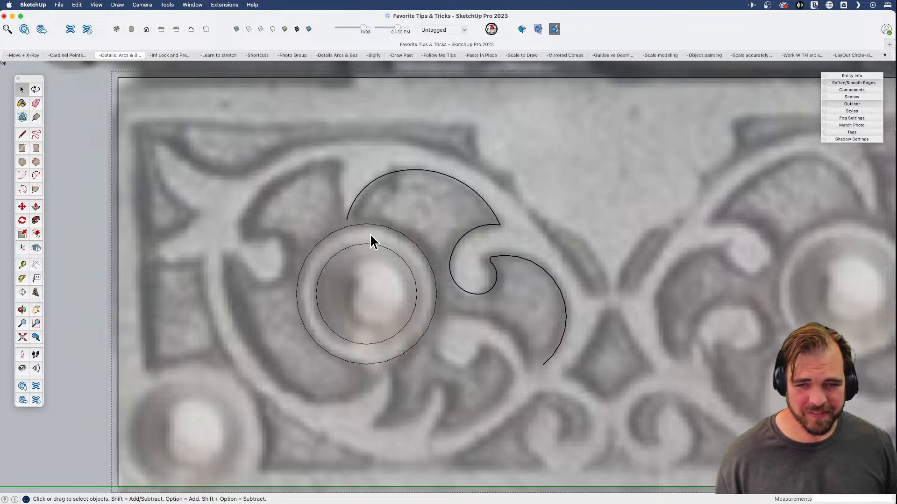
scroll(383, 289, down, 3)
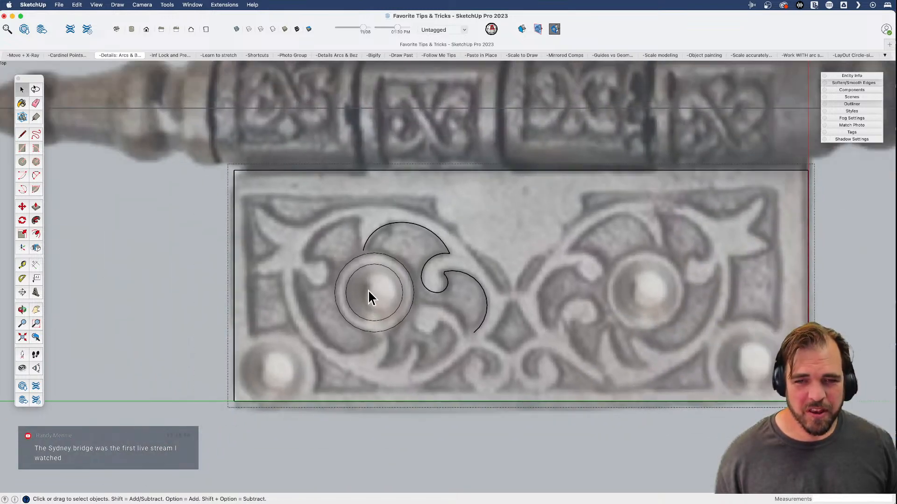
scroll(369, 295, up, 3)
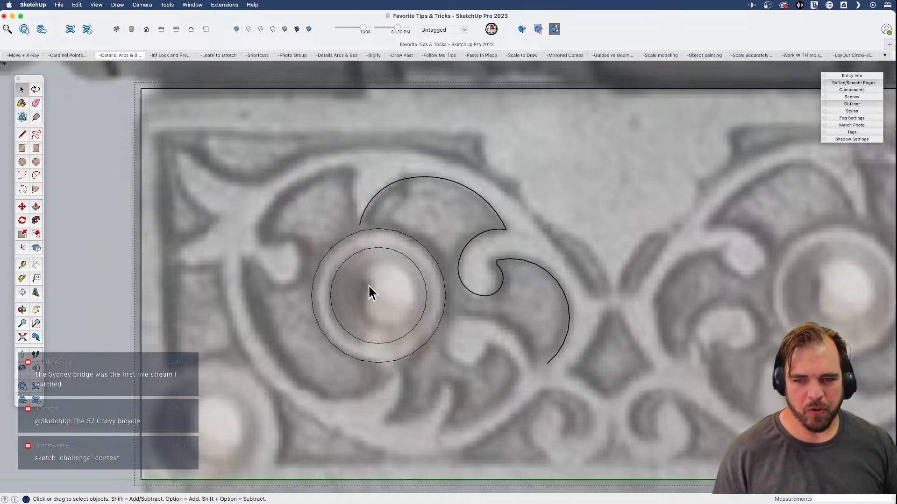
click(555, 280)
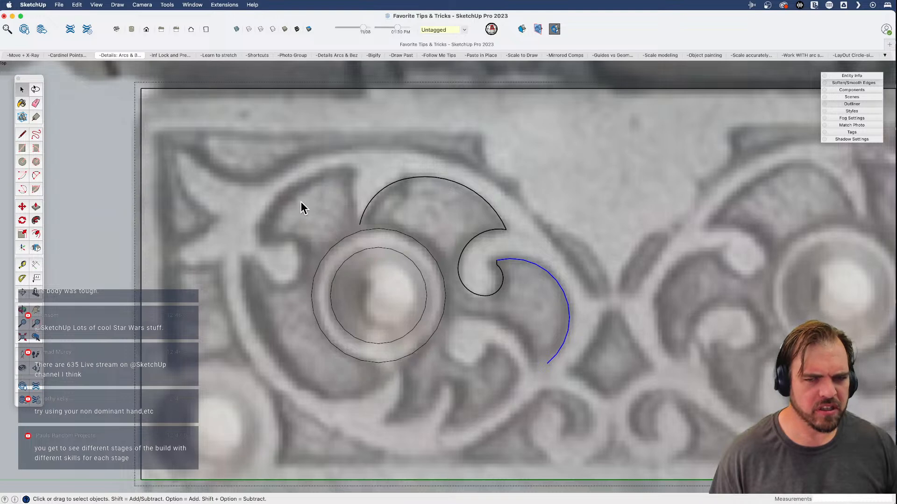
- Trace the outer edge of the pocket below and left of the concentric circles with a degree-3 Bezier curve
click(102, 169)
key(b)
click(244, 260)
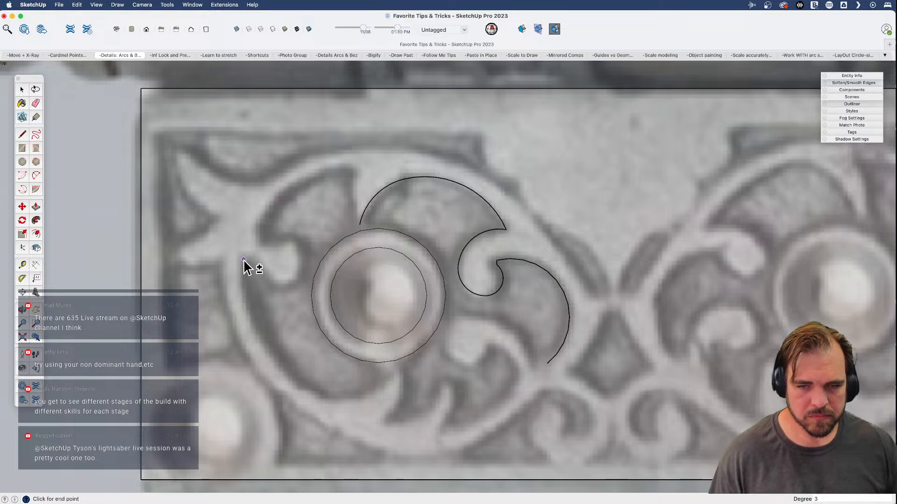
click(381, 385)
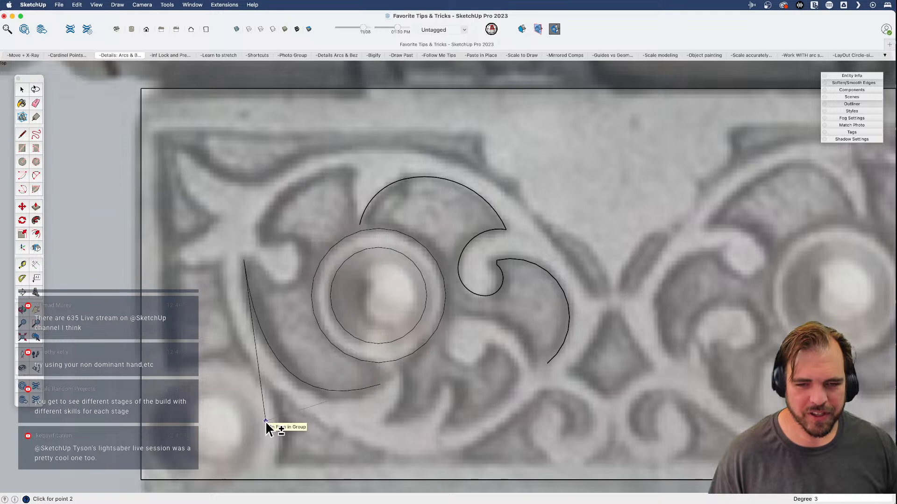
click(266, 422)
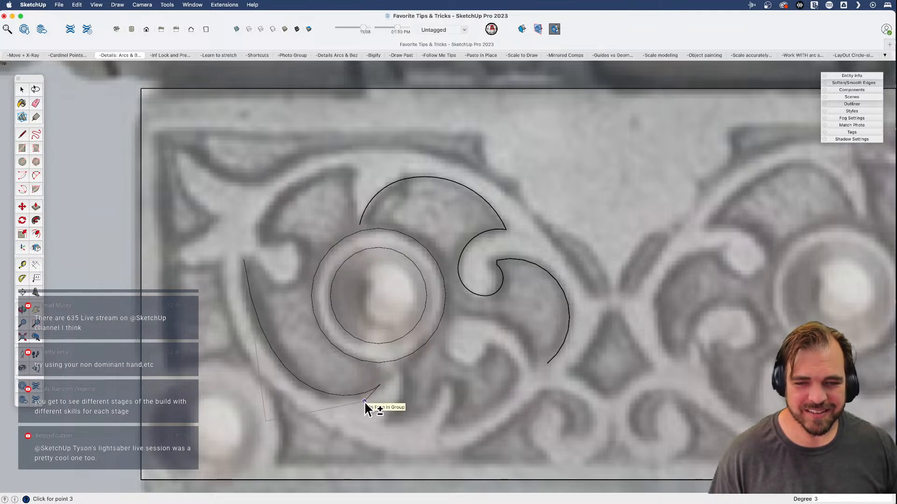
click(364, 401)
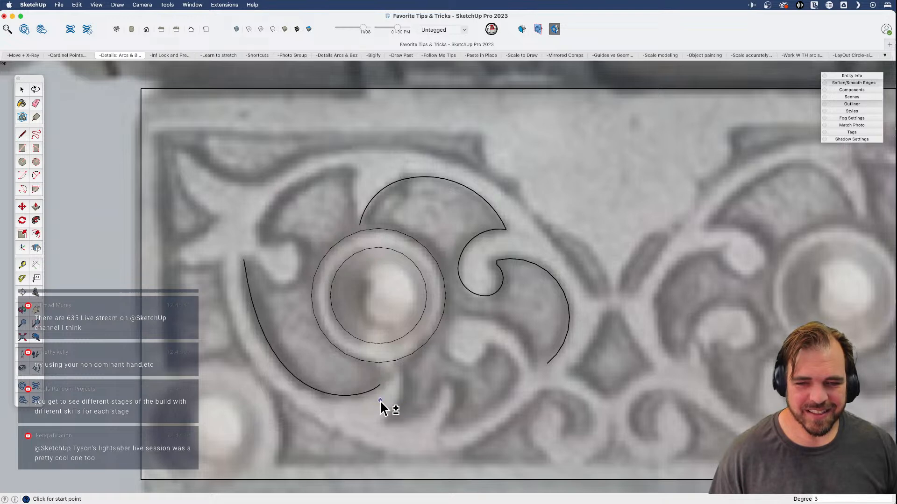
scroll(397, 387, up, 4)
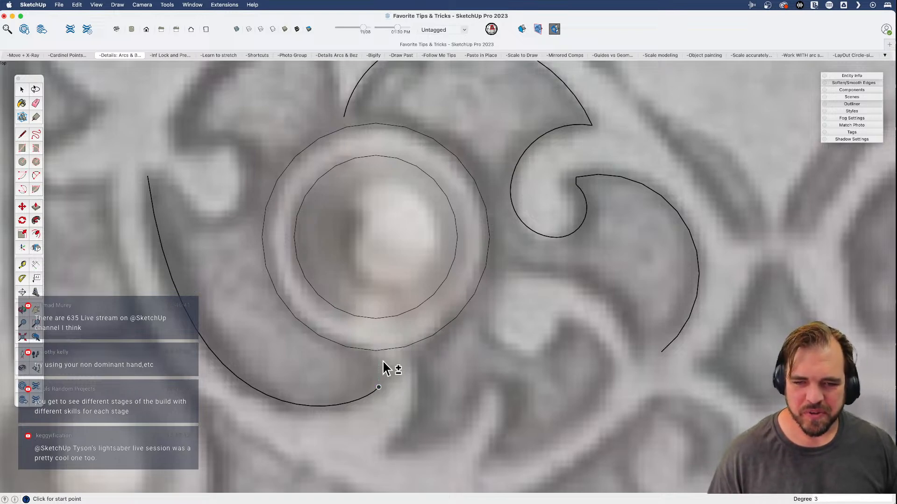
scroll(383, 363, down, 2)
scroll(383, 367, up, 3)
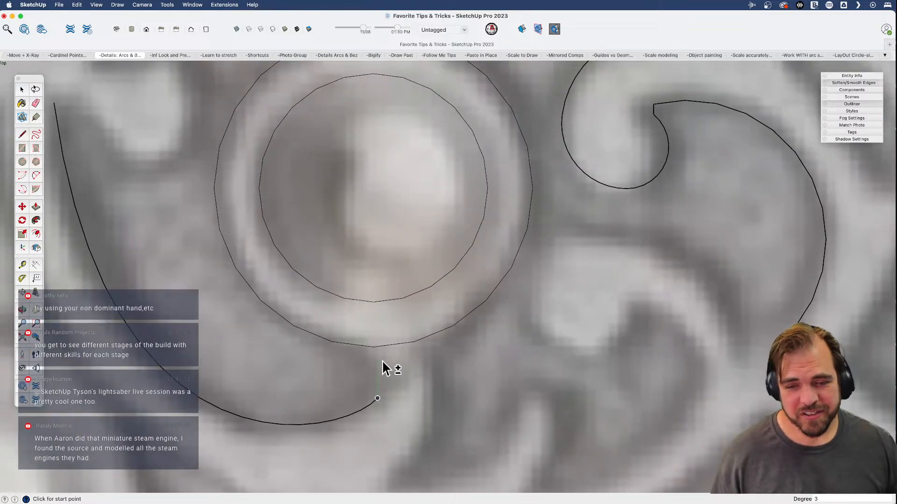
scroll(383, 361, down, 5)
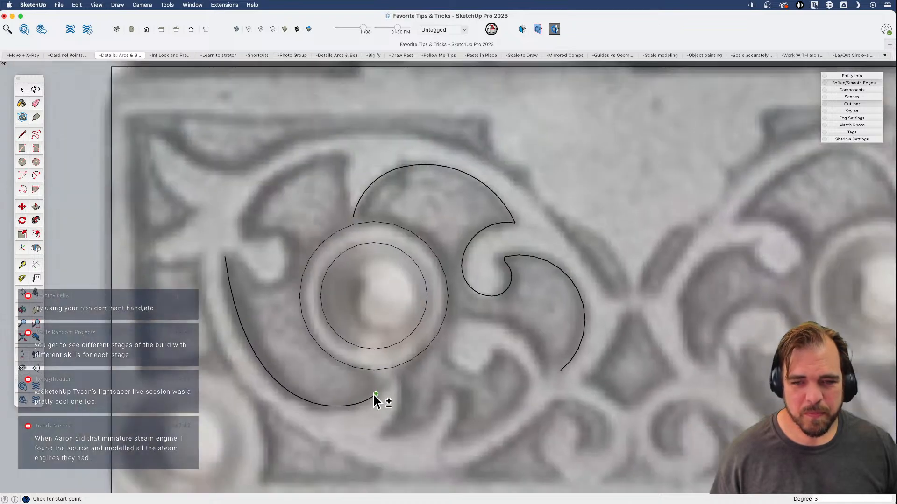
- Erase the Bezier curve traced along the lower-left pocket's outer edge
key(e)
click(337, 411)
scroll(337, 412, down, 10)
scroll(341, 394, up, 9)
key(space)
shift+middle_drag(323, 385, 320, 374)
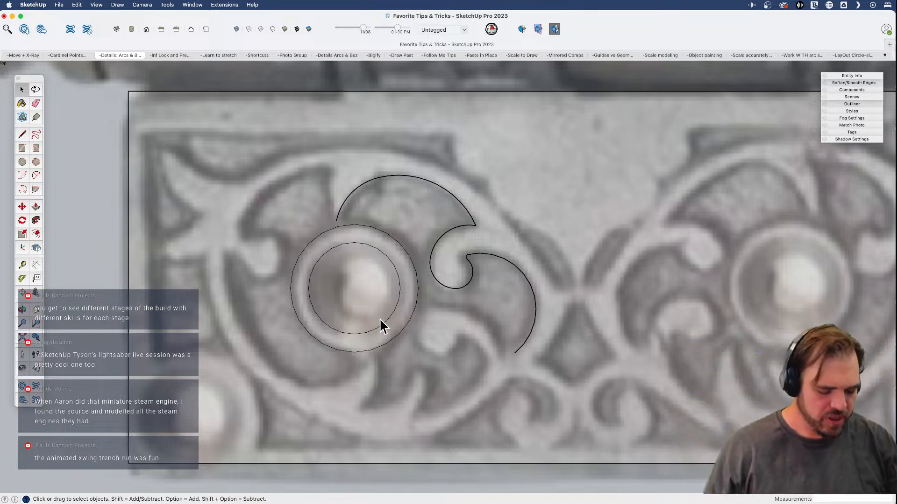
scroll(271, 309, down, 3)
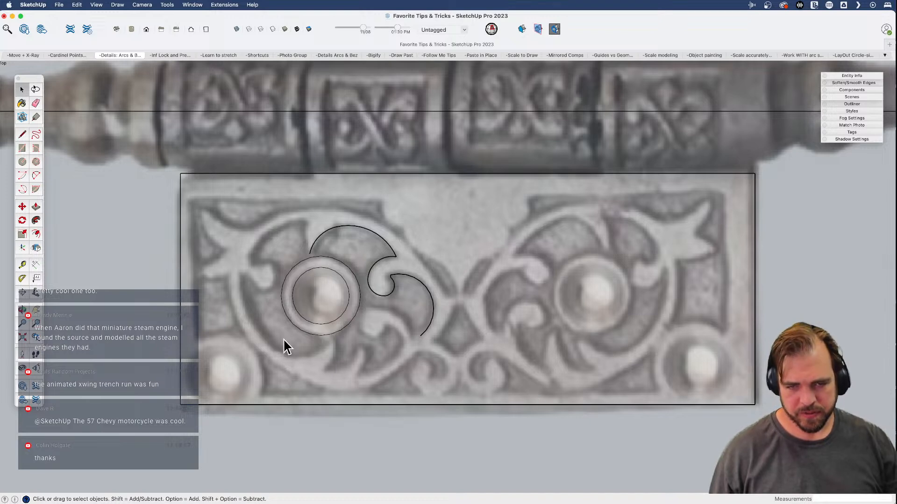
scroll(274, 334, up, 3)
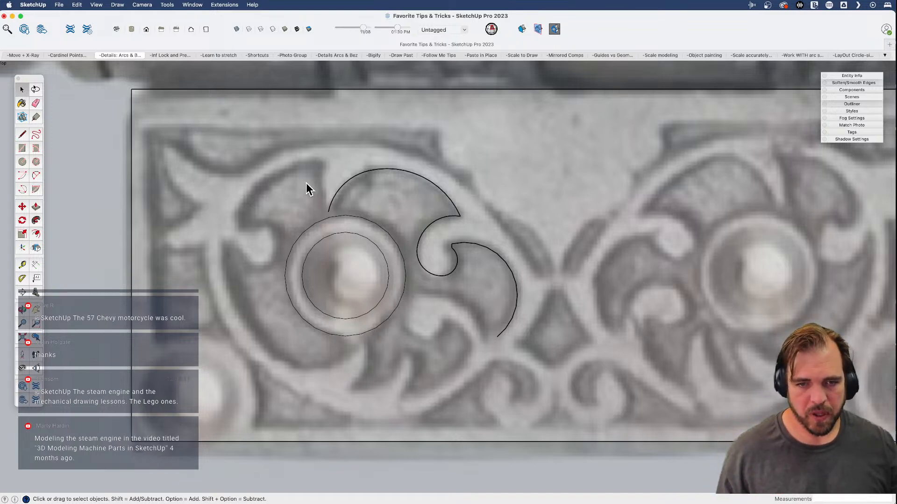
scroll(191, 178, down, 2)
scroll(266, 219, up, 3)
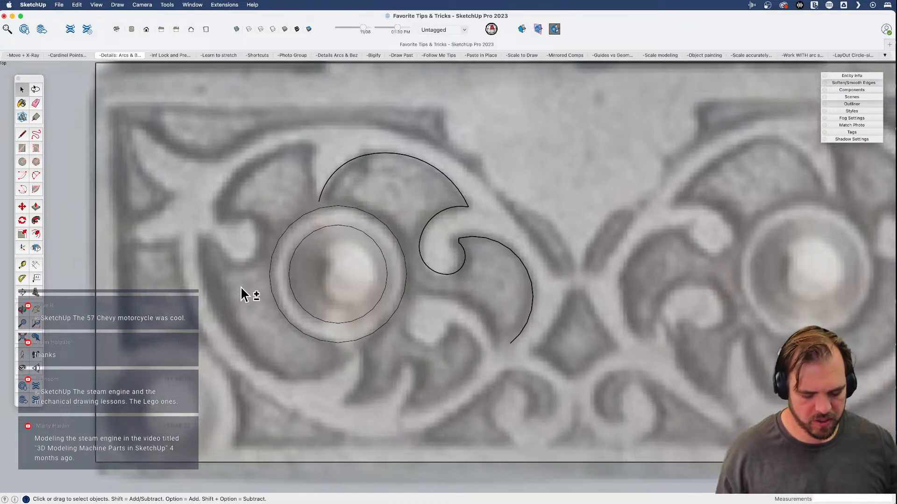
key(b)
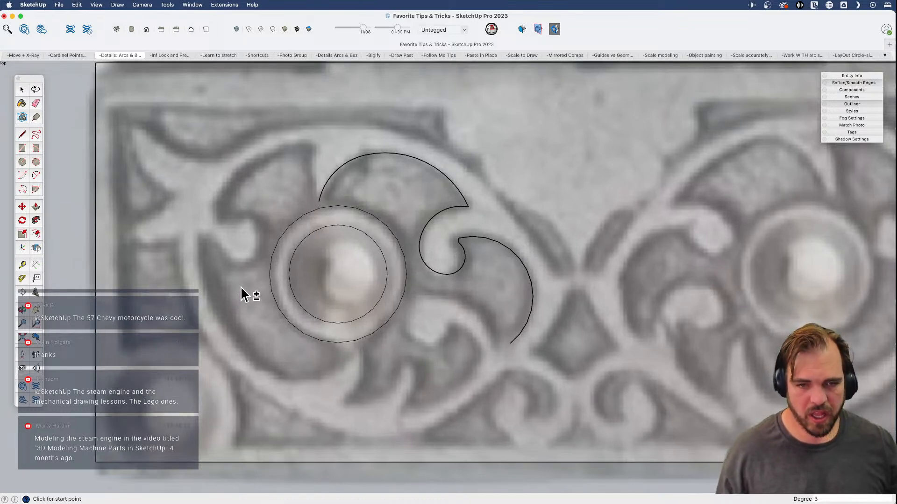
click(198, 237)
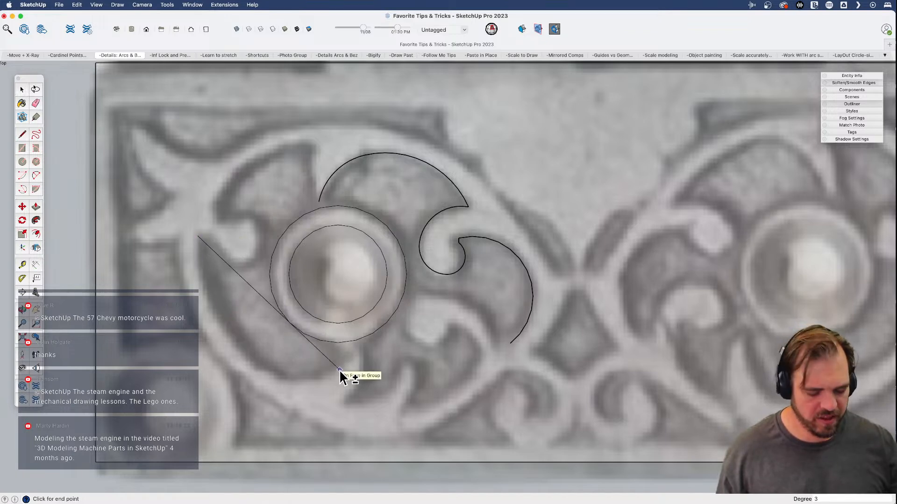
key(a)
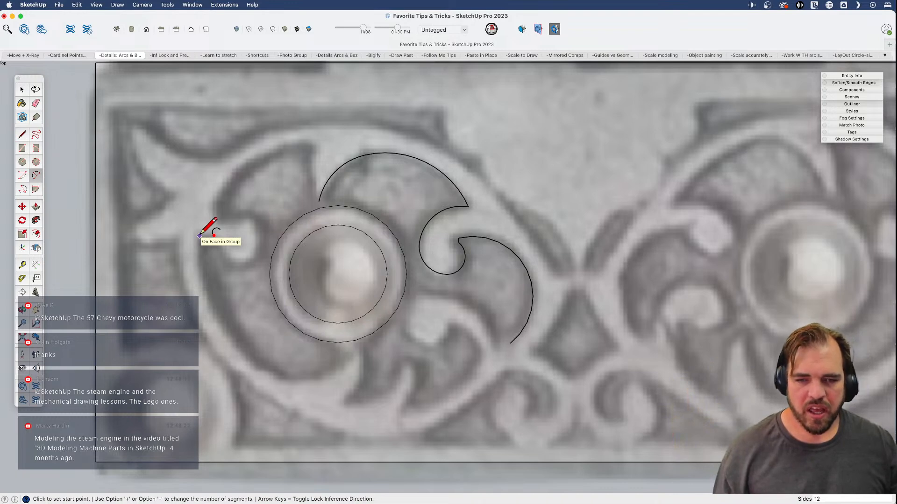
click(313, 144)
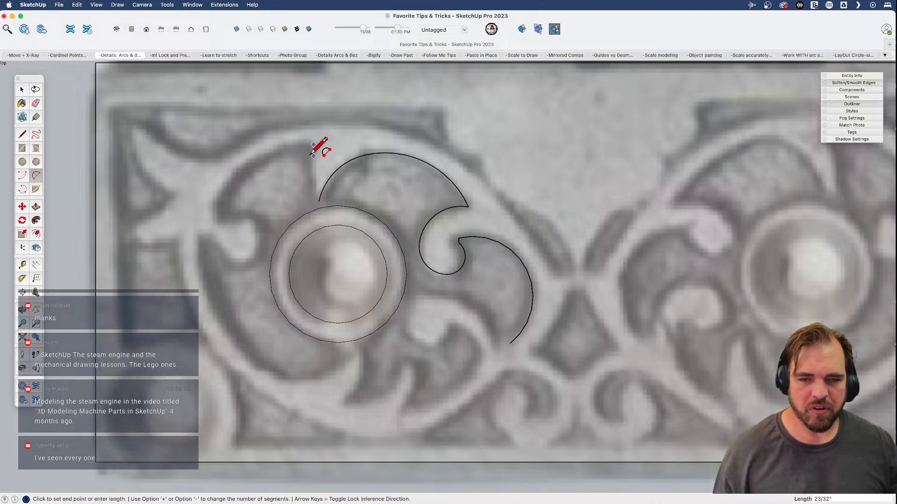
click(314, 380)
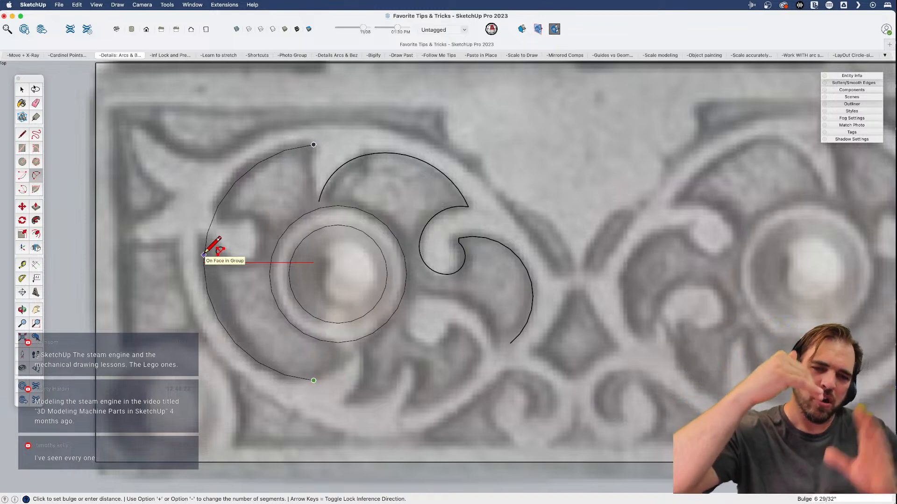
key(Escape)
- Trace the upper-left pocket's outer curve with a 12-sided arc bulging about 1 1/4", and continue it with a small arc around the lower corner
click(313, 145)
click(215, 211)
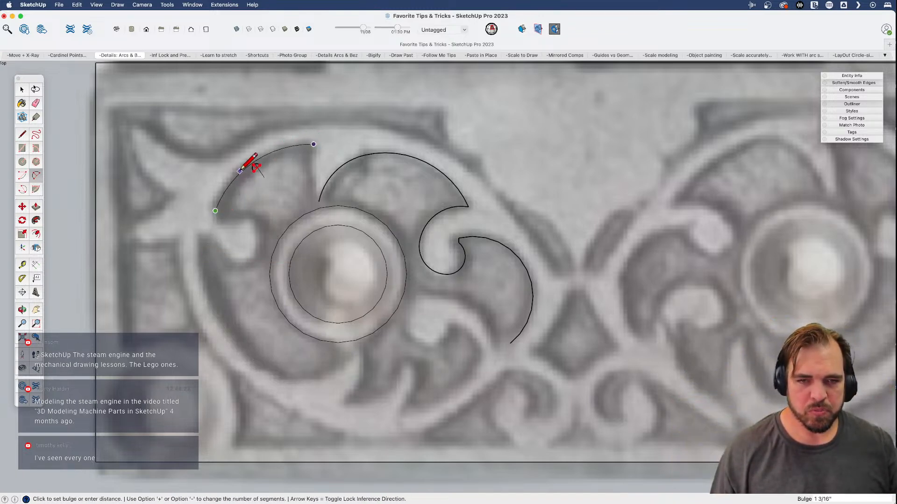
click(240, 170)
scroll(226, 206, up, 3)
click(206, 216)
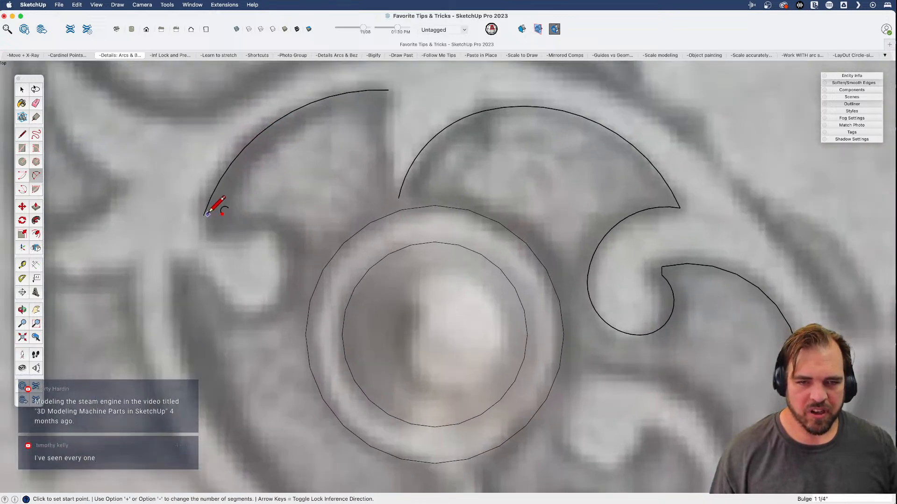
click(213, 229)
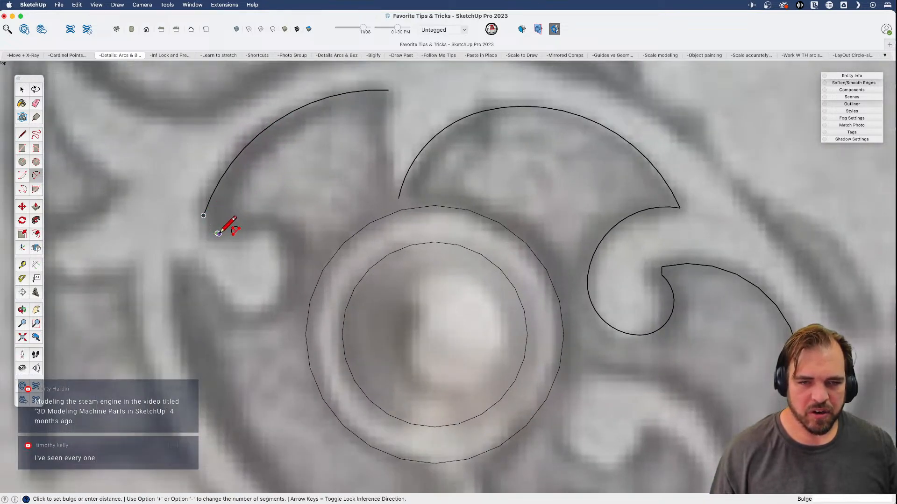
click(211, 231)
click(218, 231)
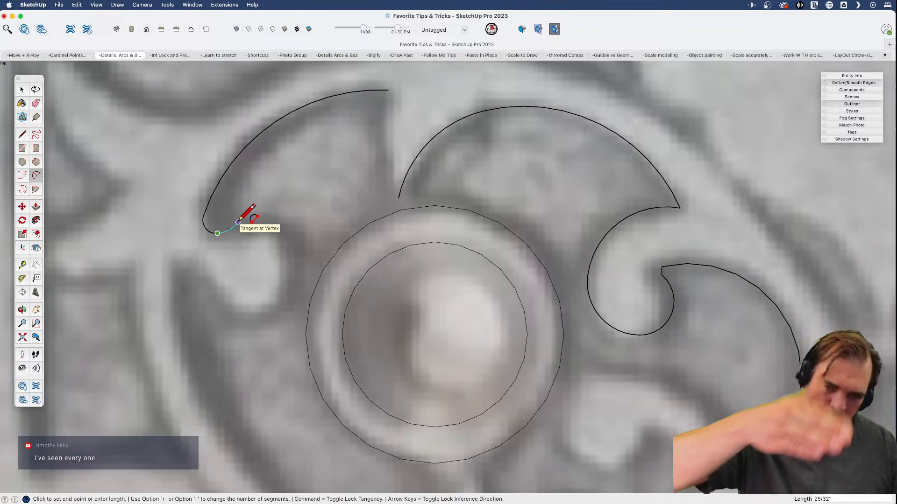
- Erase the two connected arcs along the upper-left pocket
key(space)
key(e)
drag(211, 231, 212, 178)
scroll(226, 225, down, 3)
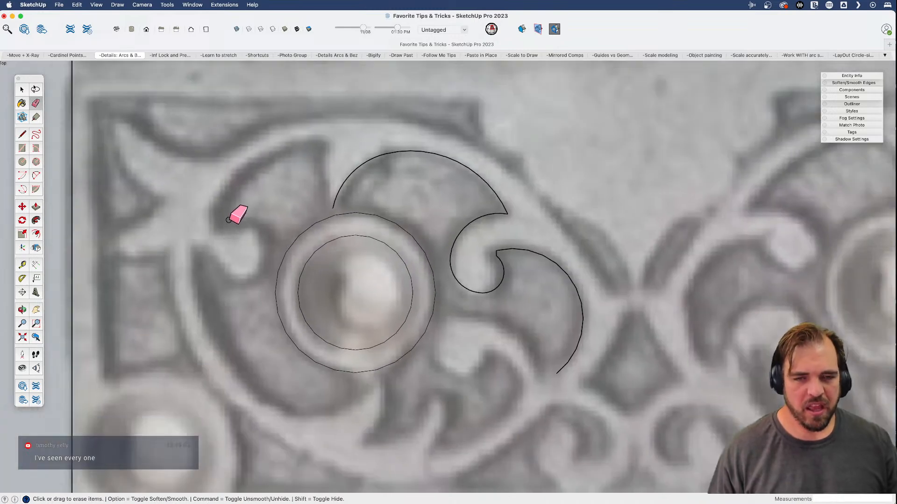
- Try one degree-3 Bezier curve from the upper-left pocket's top tip around both left pockets, and erase it
click(119, 6)
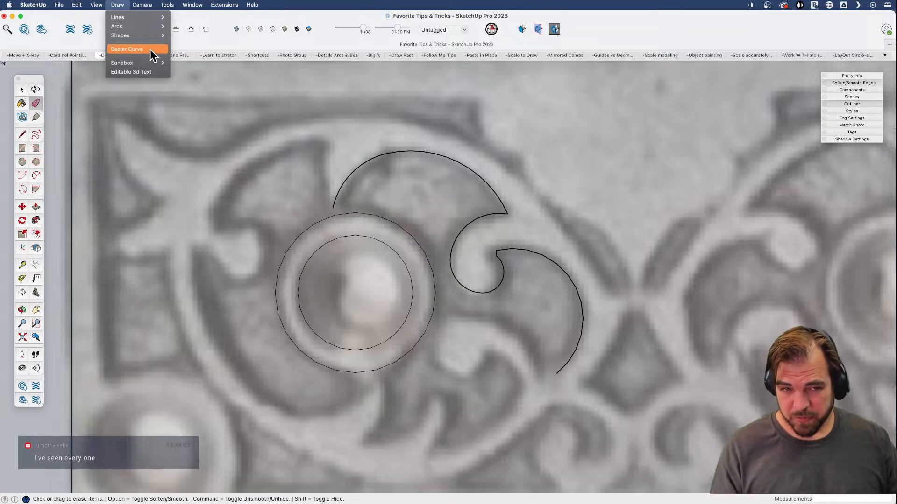
click(279, 196)
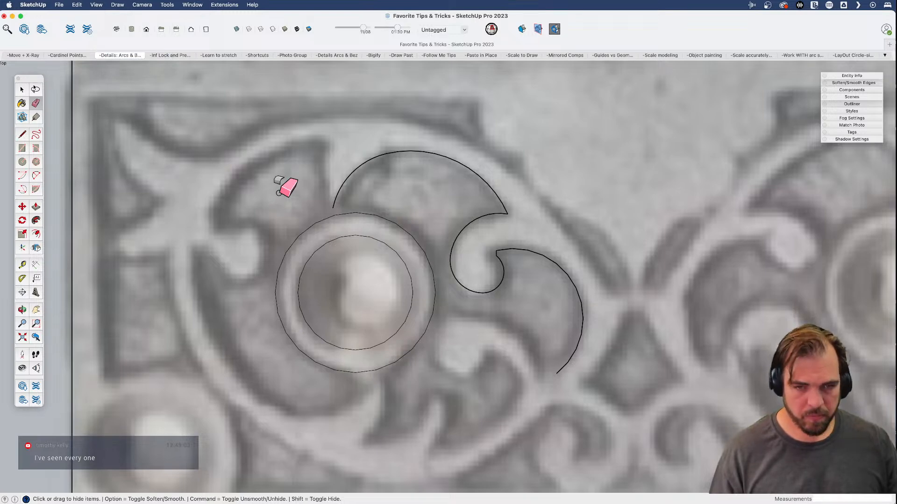
key(alt+b)
click(320, 139)
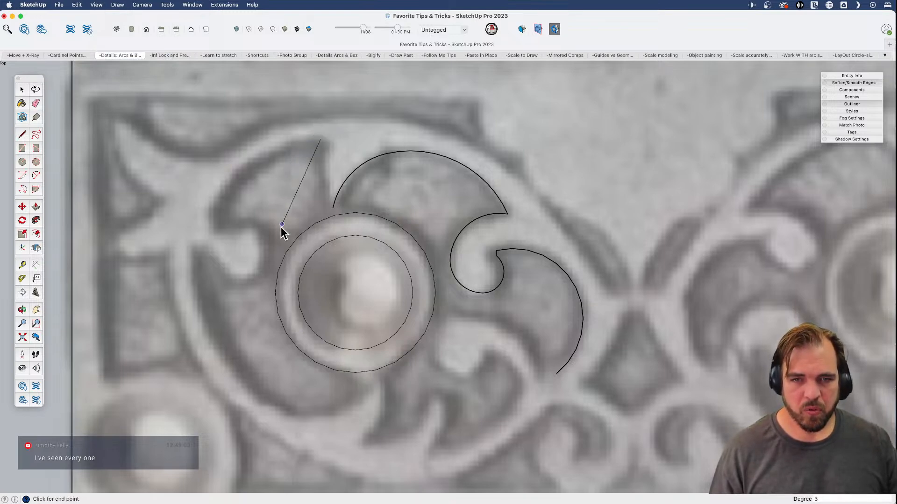
click(278, 410)
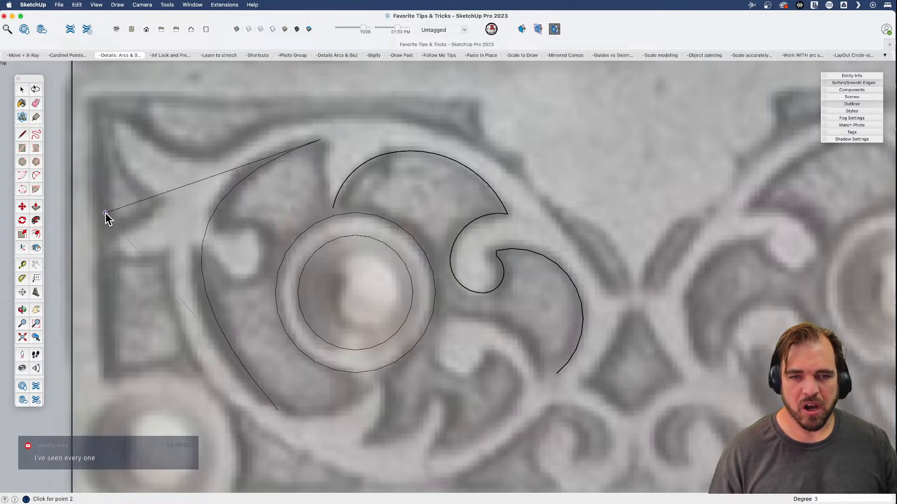
click(104, 204)
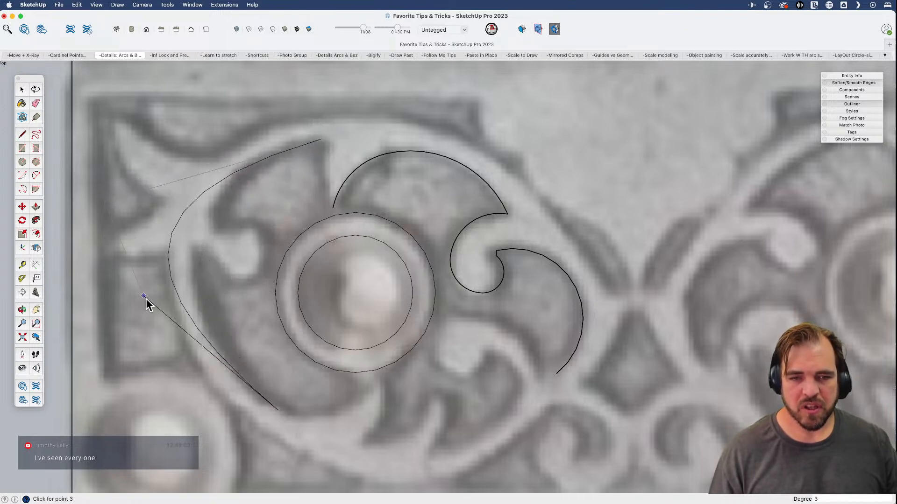
click(218, 391)
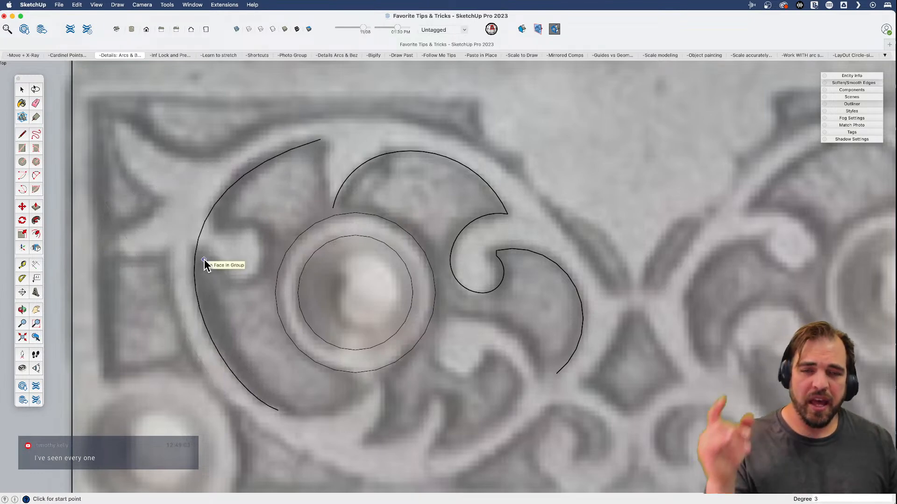
drag(211, 247, 202, 172)
scroll(202, 168, down, 5)
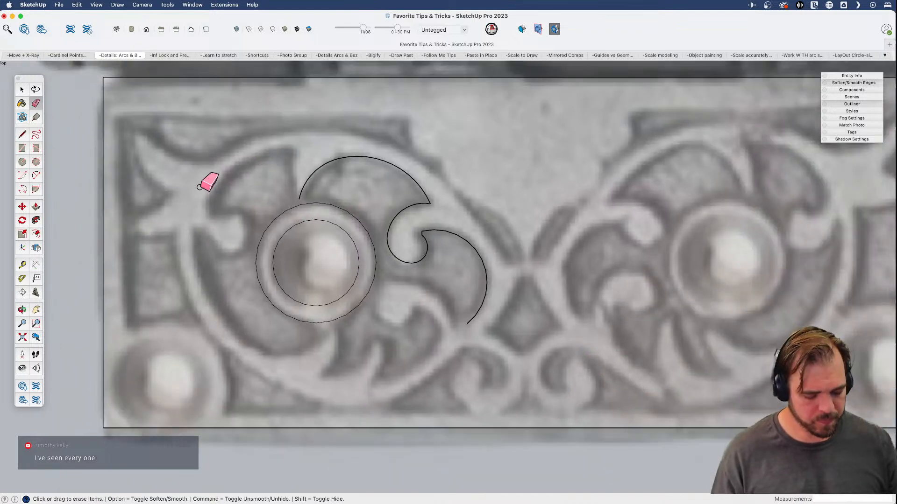
key(alt+shift+b)
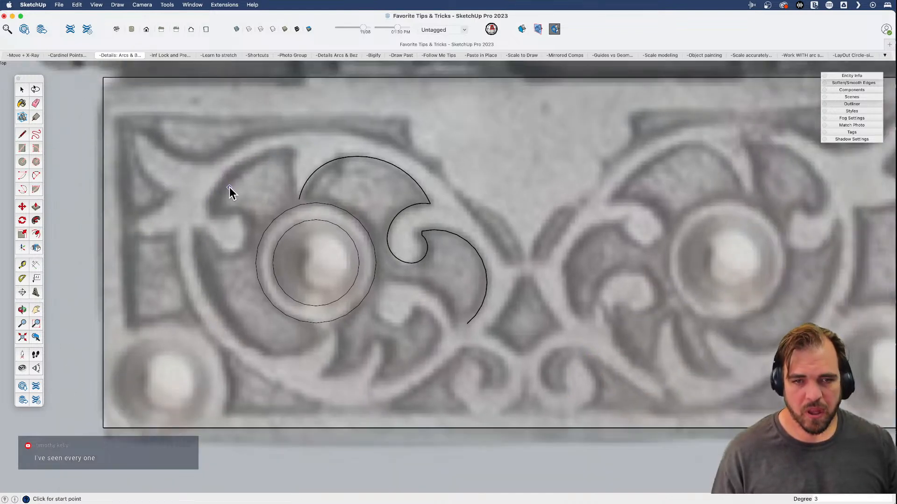
click(195, 232)
click(312, 349)
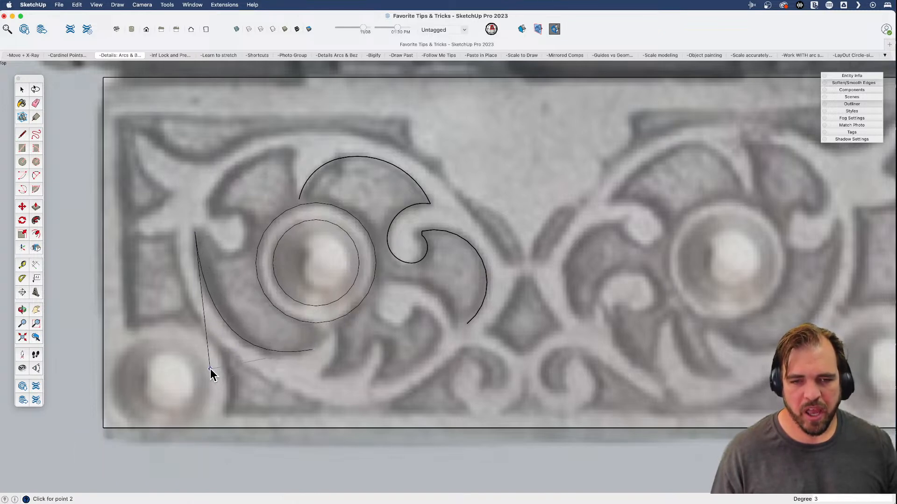
click(210, 366)
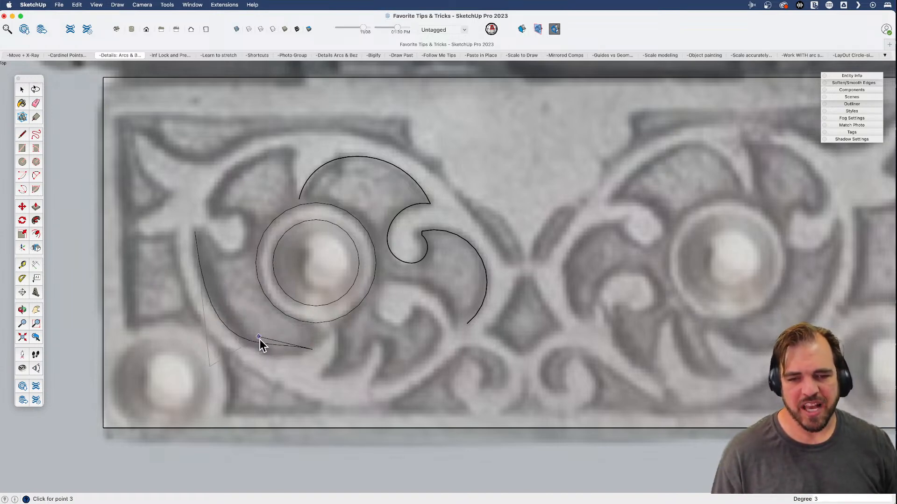
key(space)
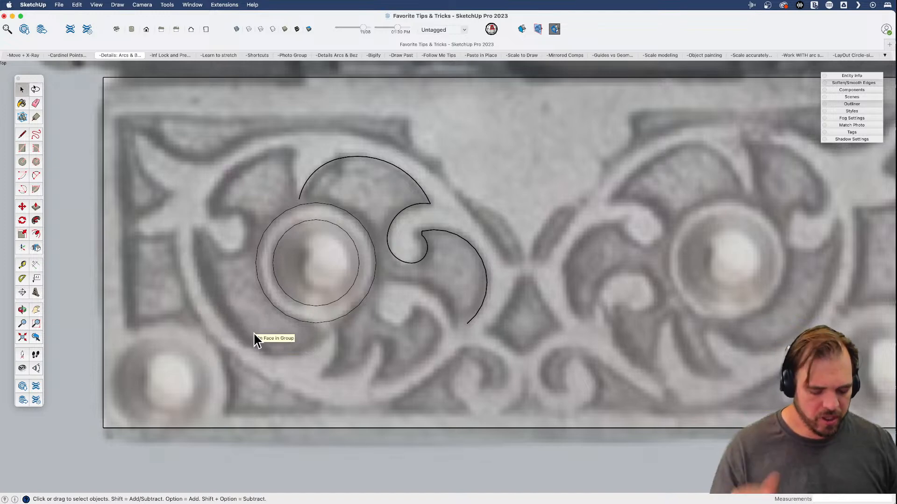
- Trace the lower-left pocket's outer edge from its upper tip to its lower end with a degree-2 Bezier curve
key(b)
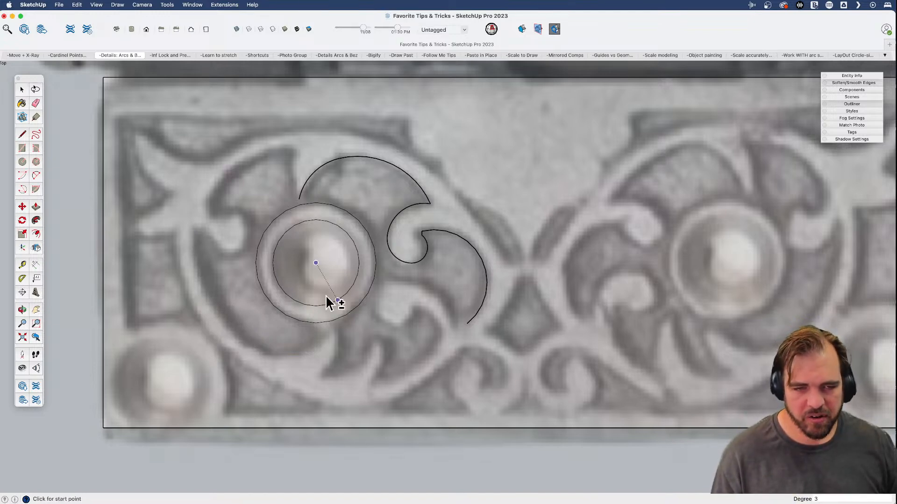
click(193, 233)
click(291, 357)
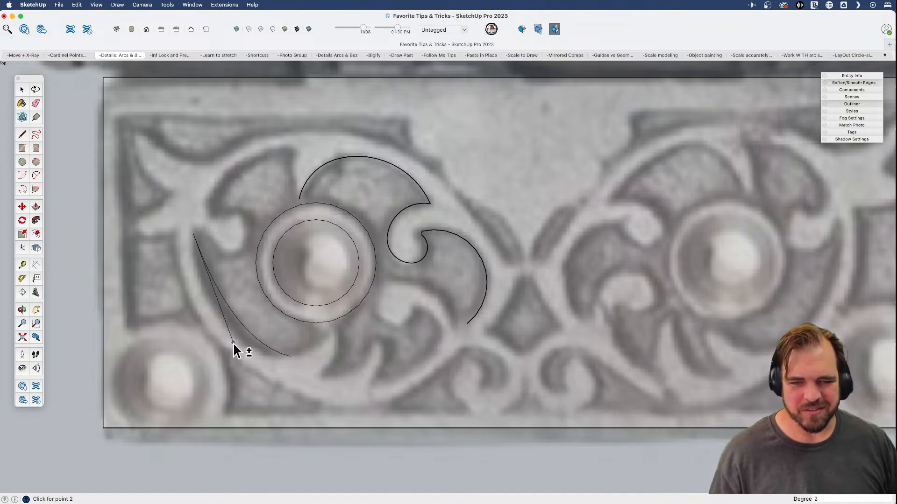
click(202, 331)
scroll(282, 386, up, 4)
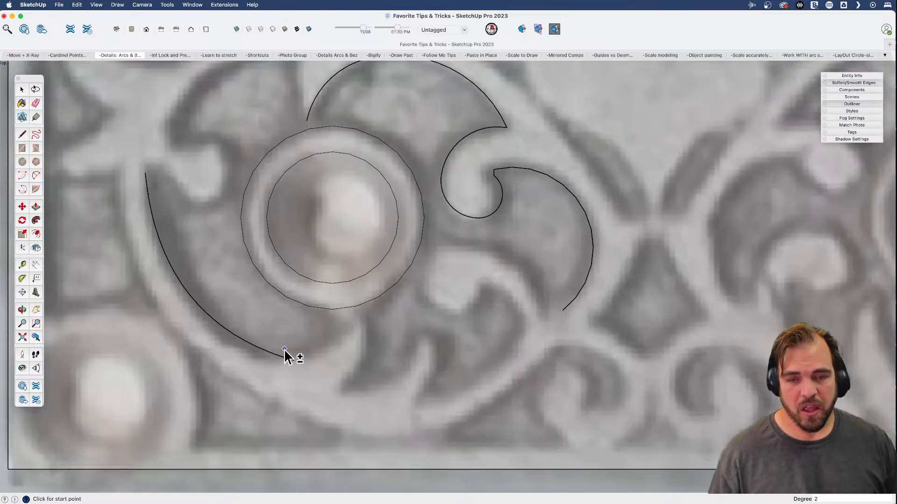
- Continue the lower-left pocket's outer edge with a degree-2 Bezier curve rounding its lower corner up to the outer circle
click(295, 361)
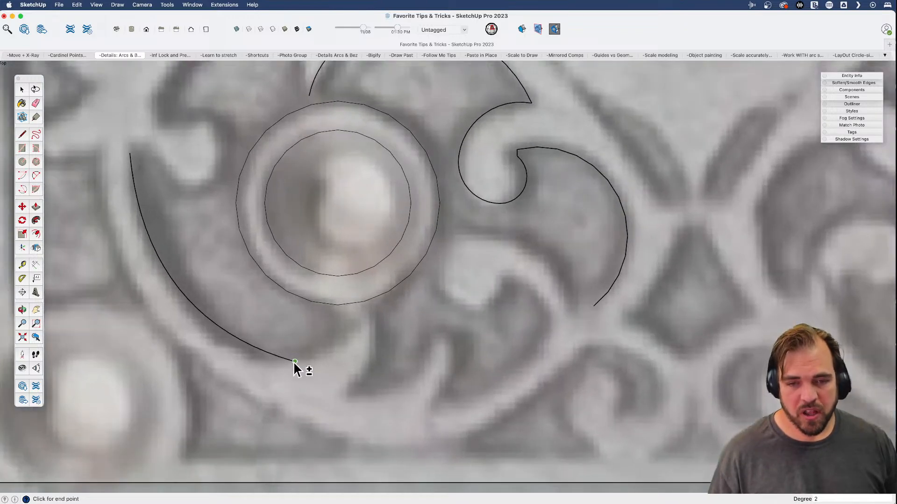
click(338, 305)
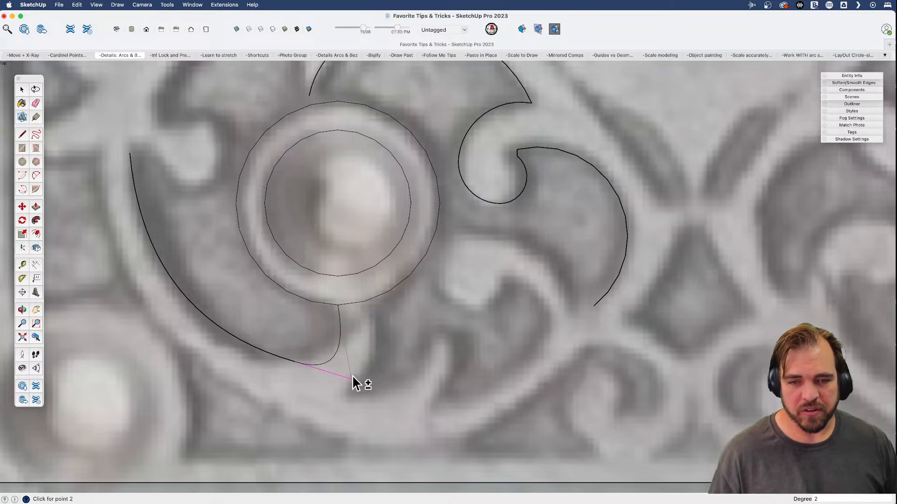
click(365, 361)
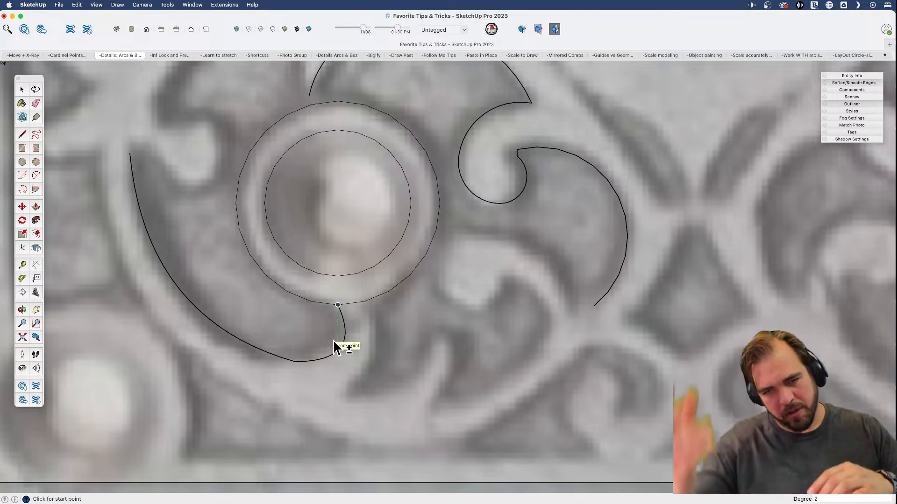
- Trace the bottom pocket's inner left edge with a degree-2 Bezier curve from the outer circle down to the pocket's lower-left tip
scroll(333, 340, down, 3)
scroll(329, 355, down, 3)
scroll(362, 344, up, 5)
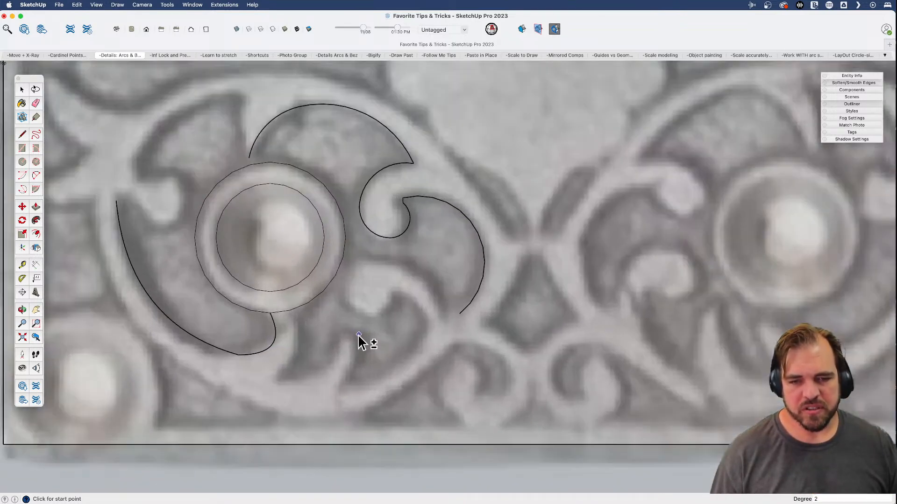
scroll(317, 346, up, 3)
click(278, 283)
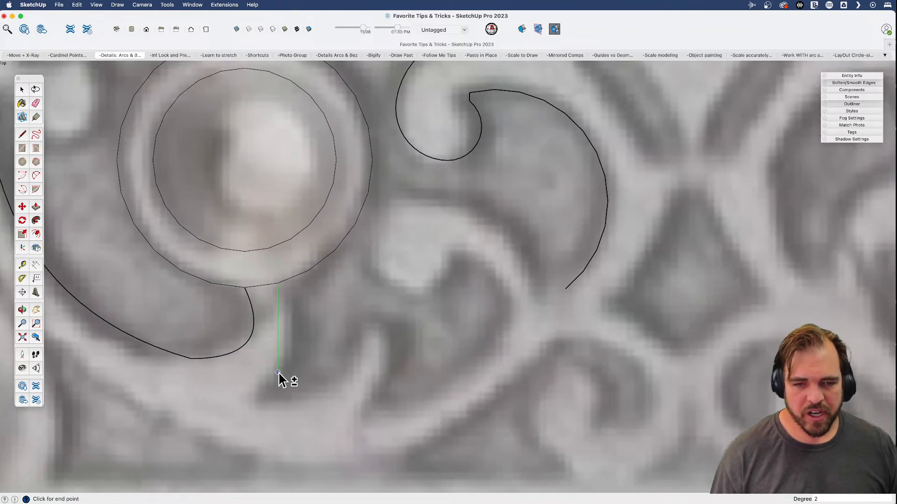
click(252, 398)
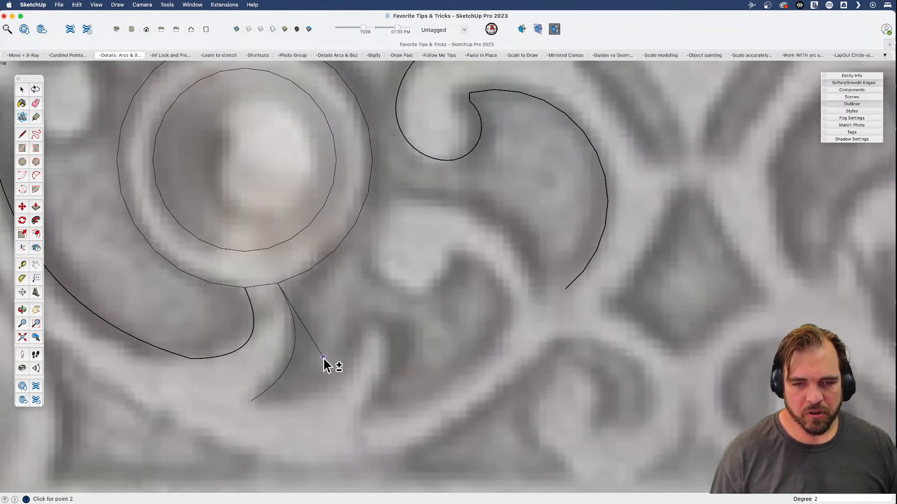
click(323, 335)
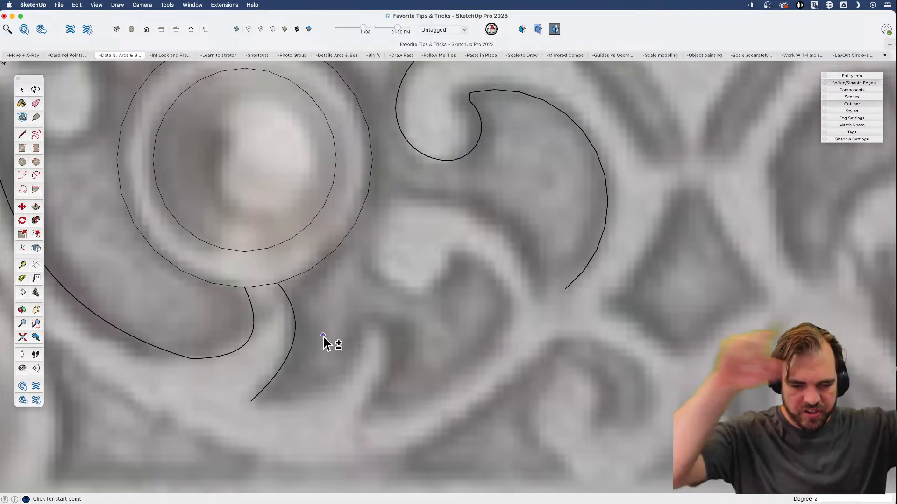
- Compare the traced curves with the whole hinge leaf, and select the bottom pocket's Bezier curve
scroll(310, 330, down, 8)
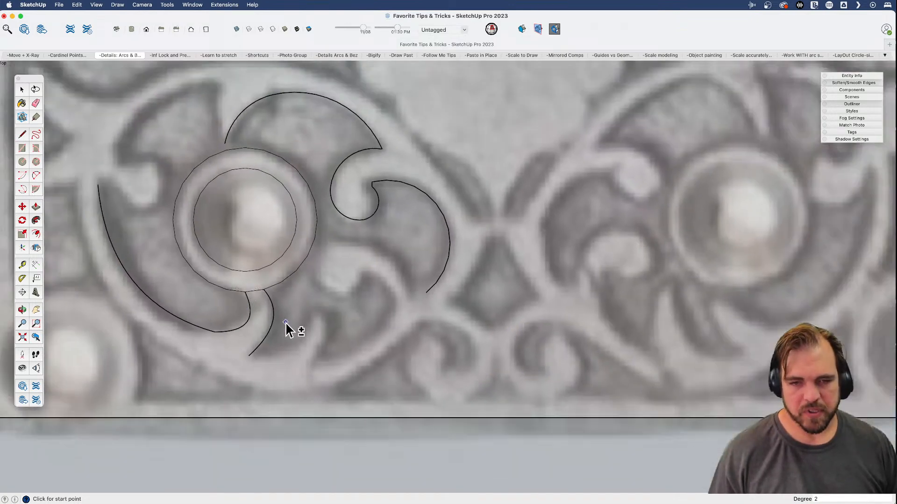
scroll(328, 430, down, 3)
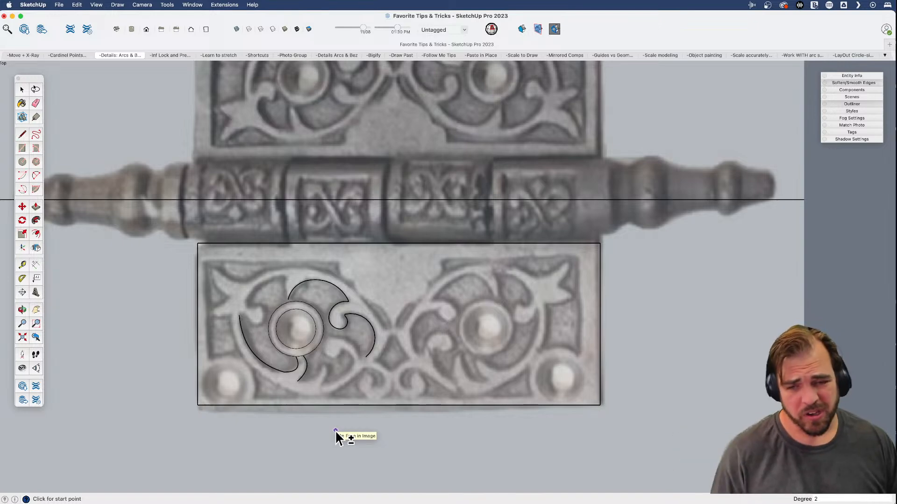
scroll(312, 382, up, 4)
key(space)
click(314, 388)
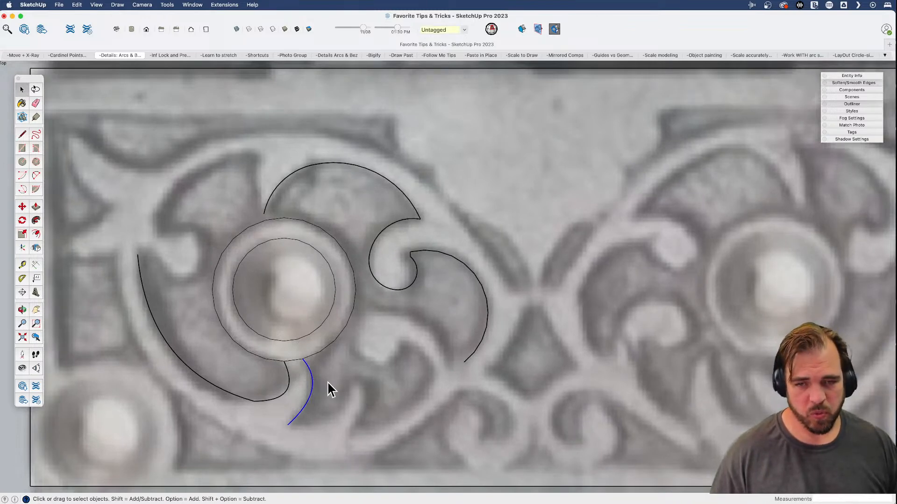
scroll(322, 376, down, 3)
scroll(233, 264, up, 2)
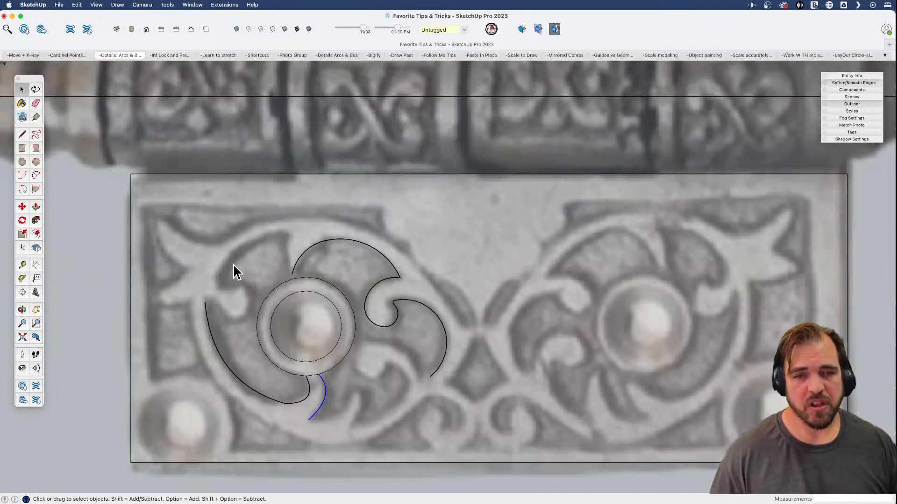
- Trace the upper-left pocket's outer edge with an arc from its lower-left corner to its top tip, bulging about 1 3/16"
scroll(232, 264, up, 2)
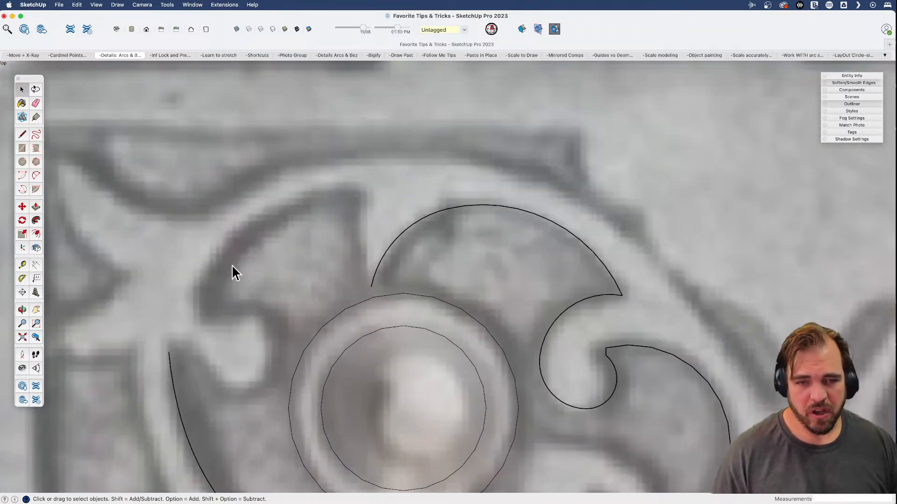
key(a)
click(196, 307)
click(350, 189)
click(280, 201)
scroll(198, 299, up, 2)
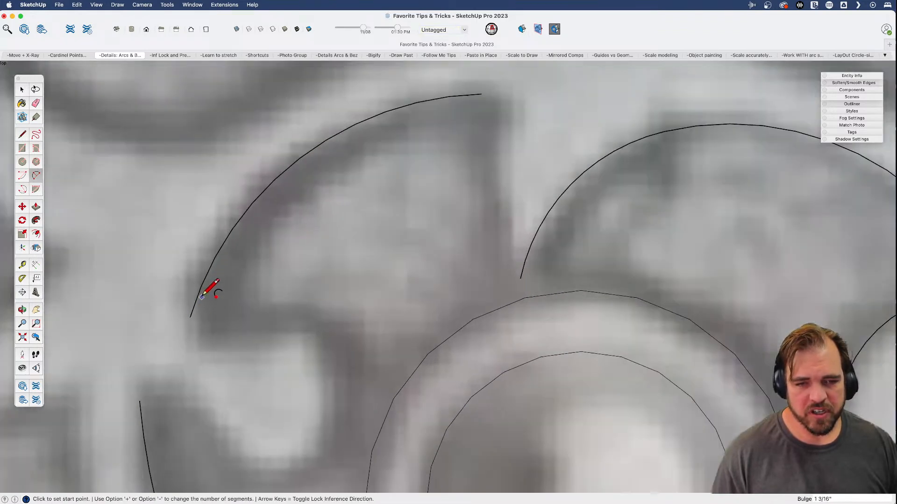
- Try a small tangent arc around the upper-left pocket's lower corner, and erase it
click(190, 318)
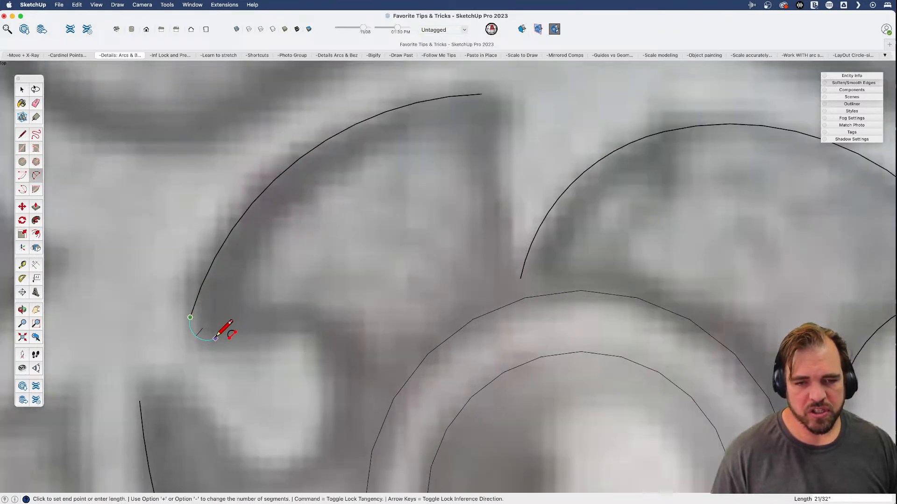
double_click(214, 340)
key(space)
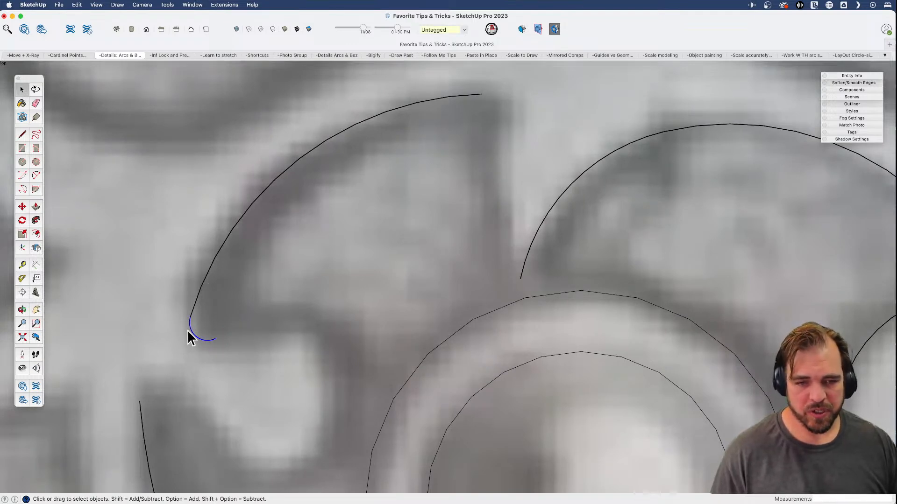
key(e)
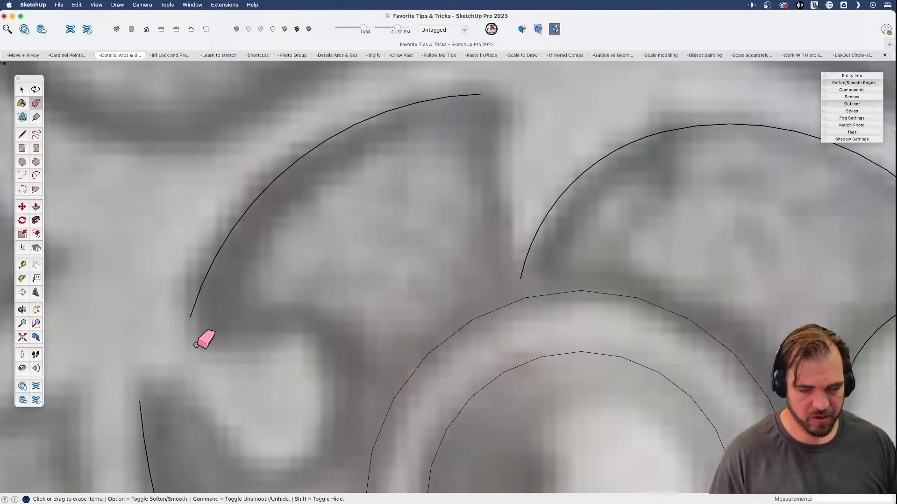
- Round the upper-left pocket's lower corner with a small 5-sided arc tangent to the outer-edge arc
key(a)
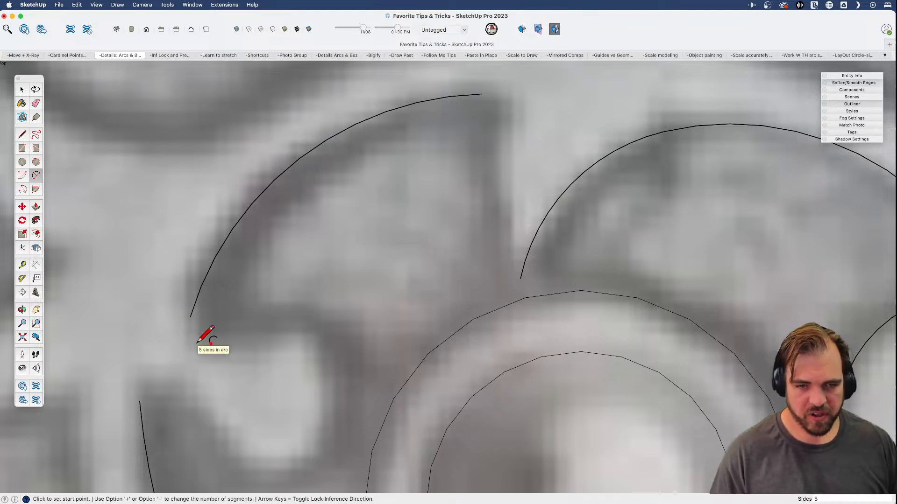
click(190, 317)
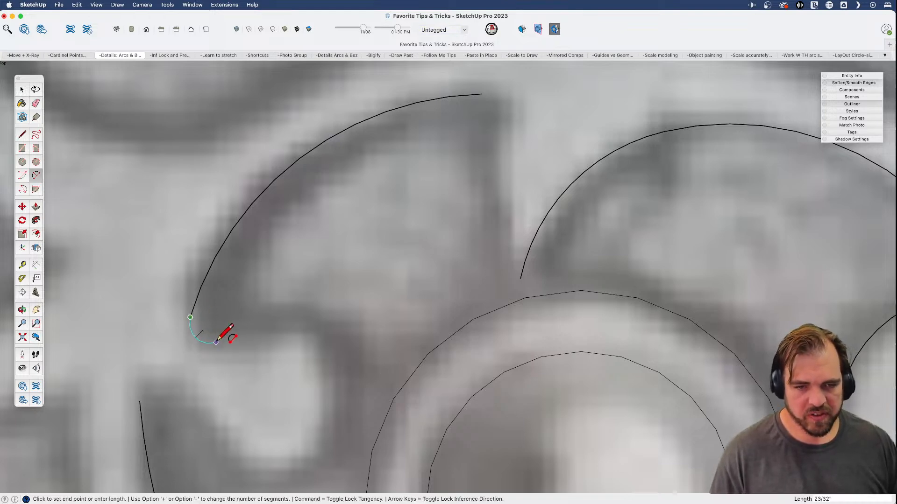
click(214, 339)
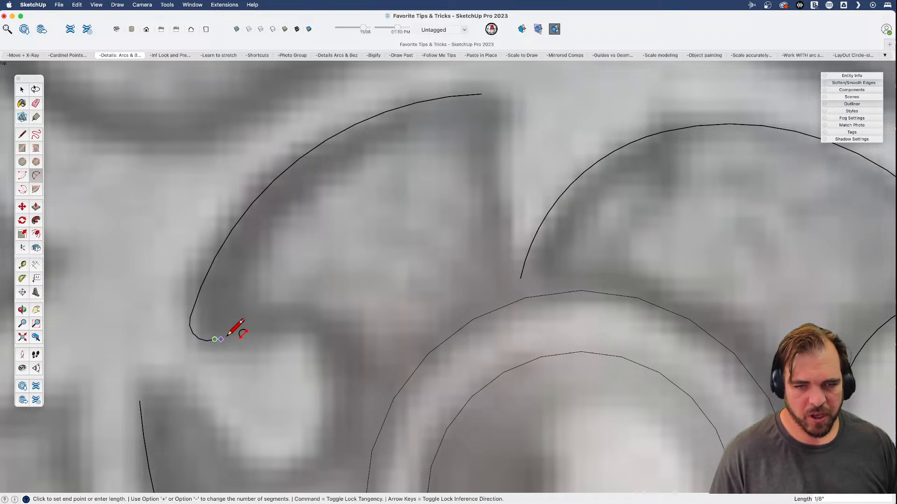
- Continue over the scroll tip with two tangent arcs, about 1 29/32" and 1 9/16" long, giving the second 8 sides
scroll(263, 327, up, 2)
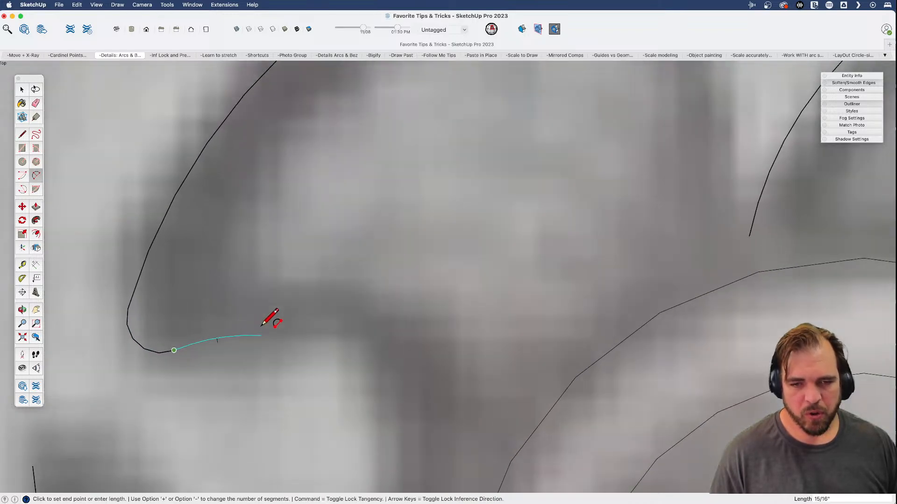
click(357, 352)
scroll(245, 308, down, 3)
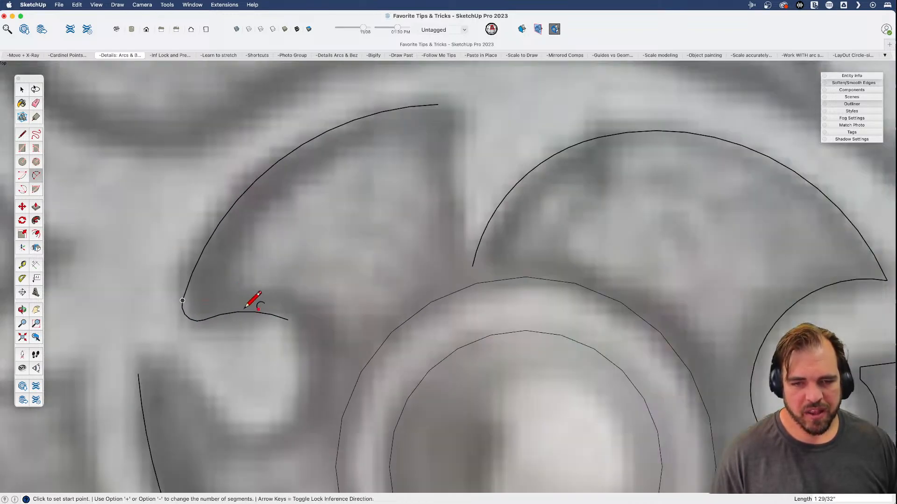
click(287, 320)
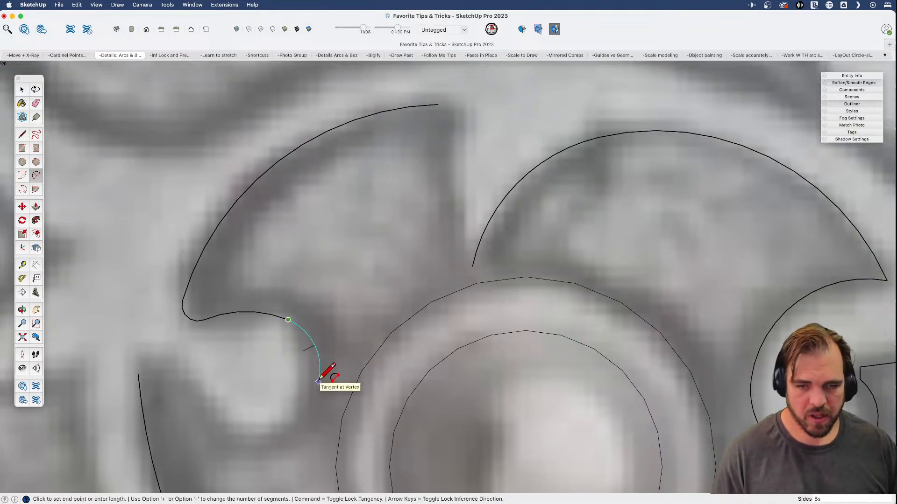
click(319, 381)
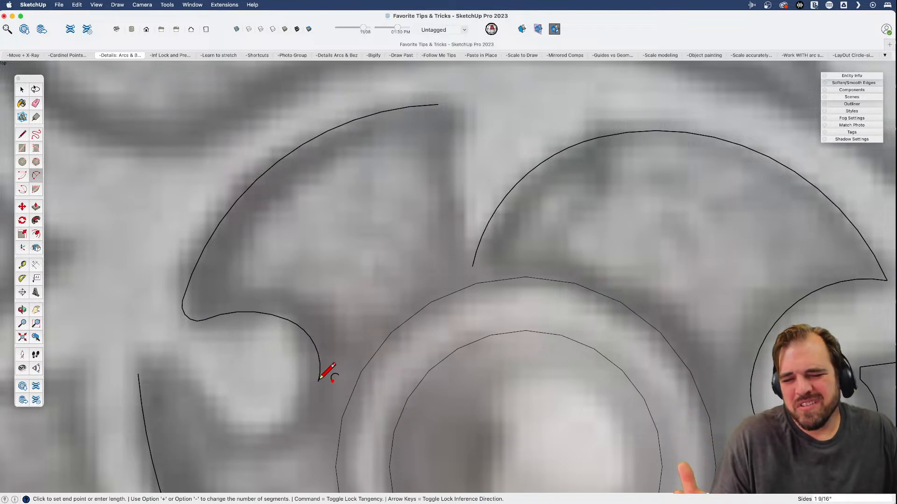
- Examine how the traced scrollwork curves fit the complete hinge image
scroll(255, 369, down, 5)
scroll(256, 369, down, 3)
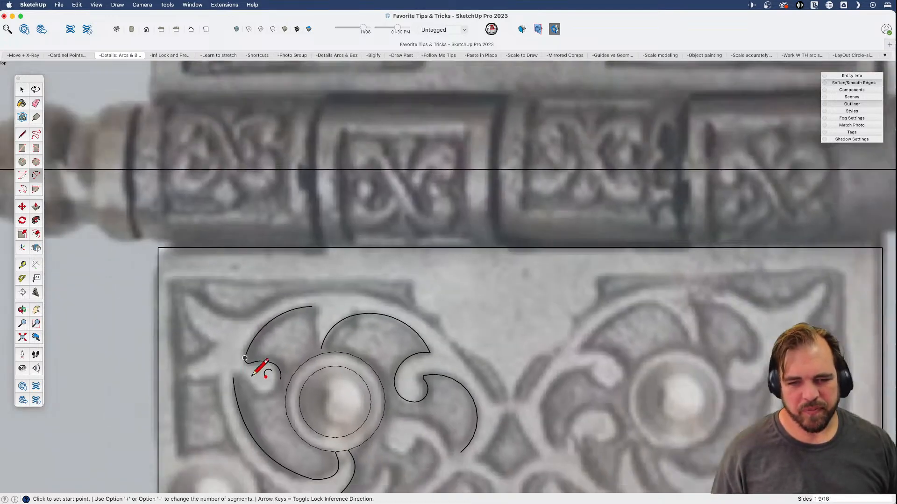
scroll(231, 360, down, 2)
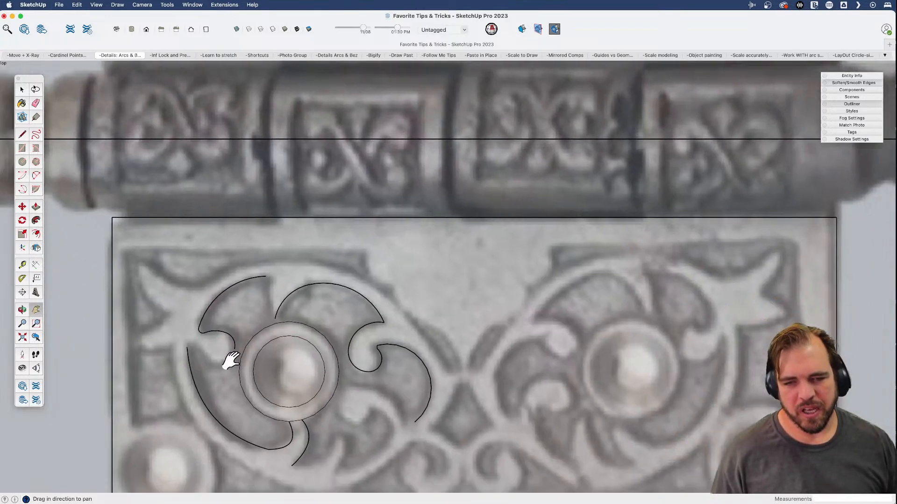
scroll(306, 346, down, 2)
shift+middle_drag(310, 345, 318, 322)
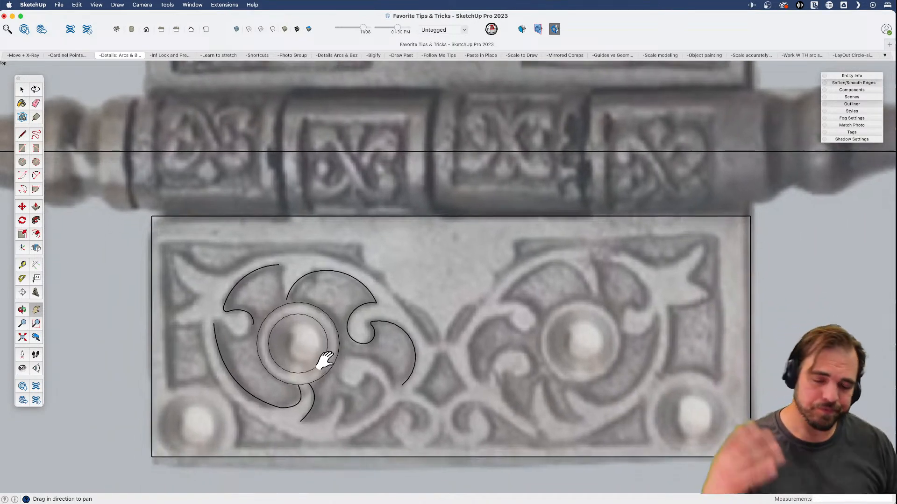
scroll(336, 371, down, 6)
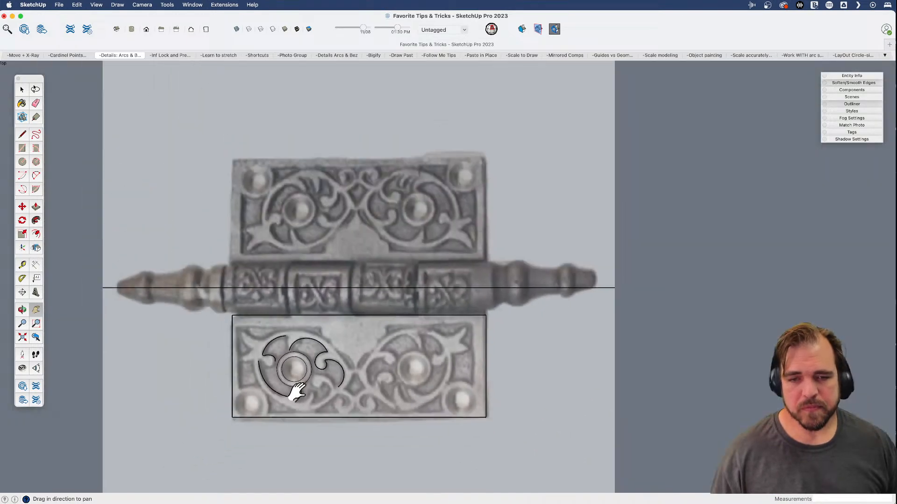
scroll(372, 365, down, 8)
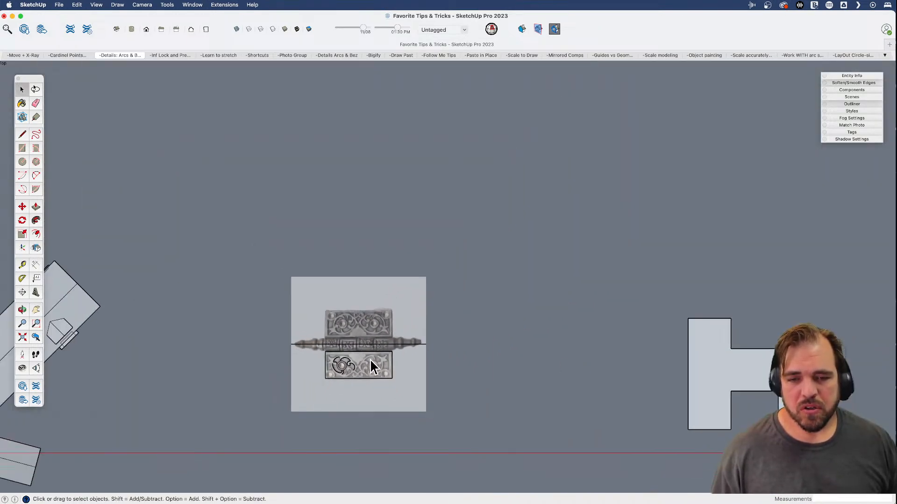
- Turn off the X-ray display and select the notched block beside the hinge image in a 3D view
shift+middle_drag(436, 386, 186, 331)
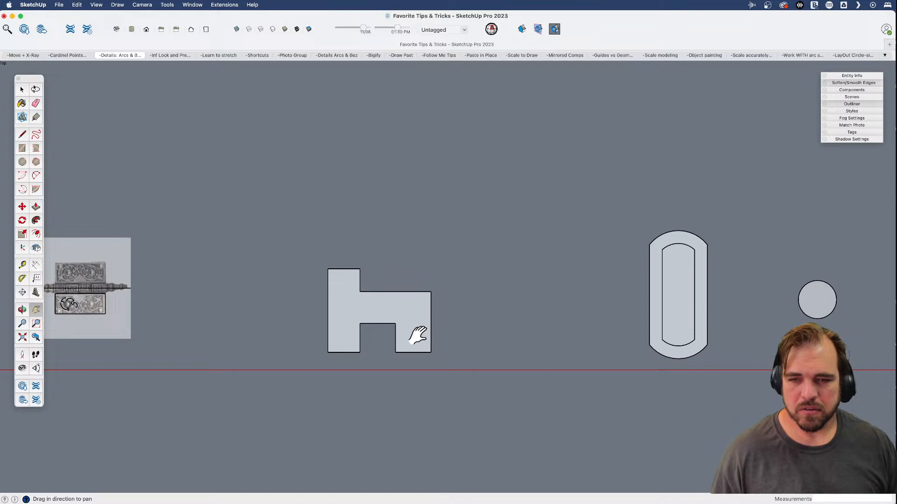
scroll(416, 335, up, 2)
middle_drag(416, 334, 214, 170)
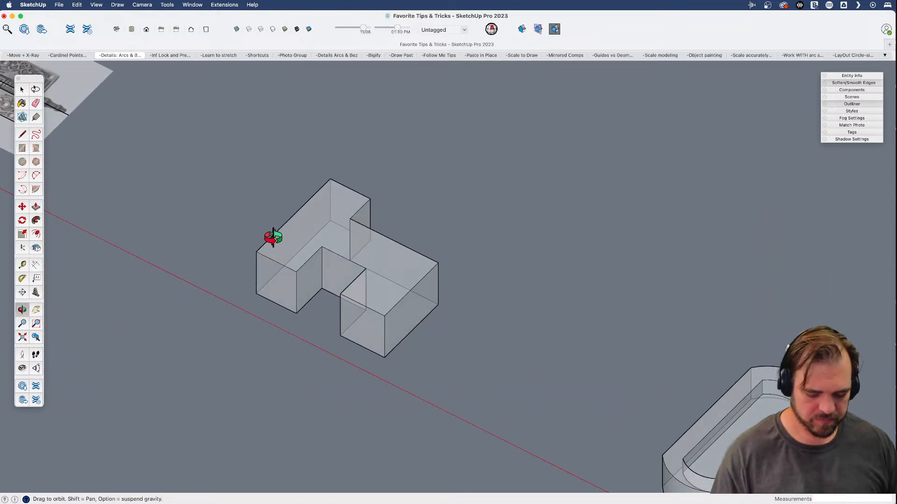
scroll(273, 237, down, 2)
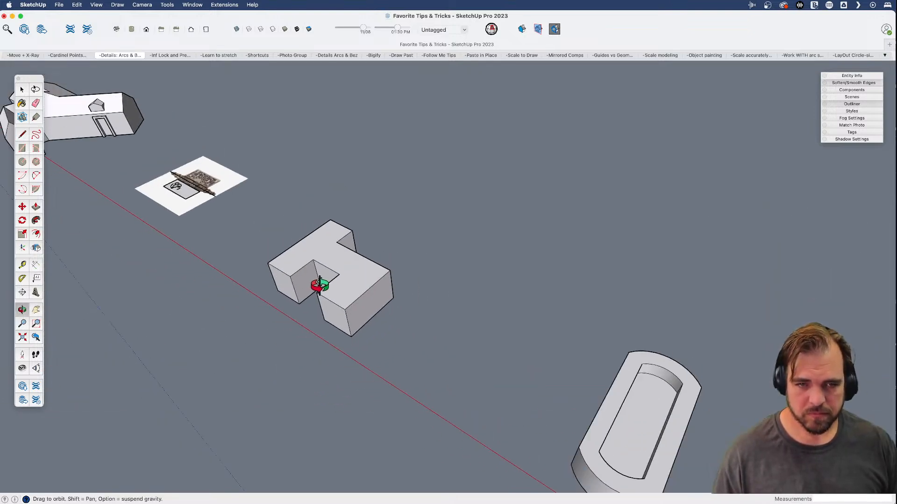
drag(314, 286, 332, 290)
key(space)
click(350, 246)
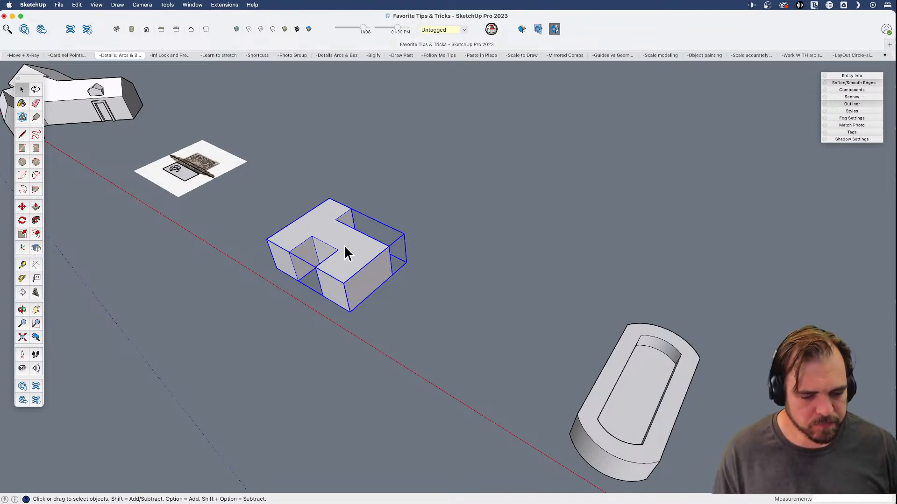
- Select the round-ended slotted block beyond the notched block and view it close up
key(h)
drag(527, 372, 248, 236)
key(o)
drag(395, 296, 425, 295)
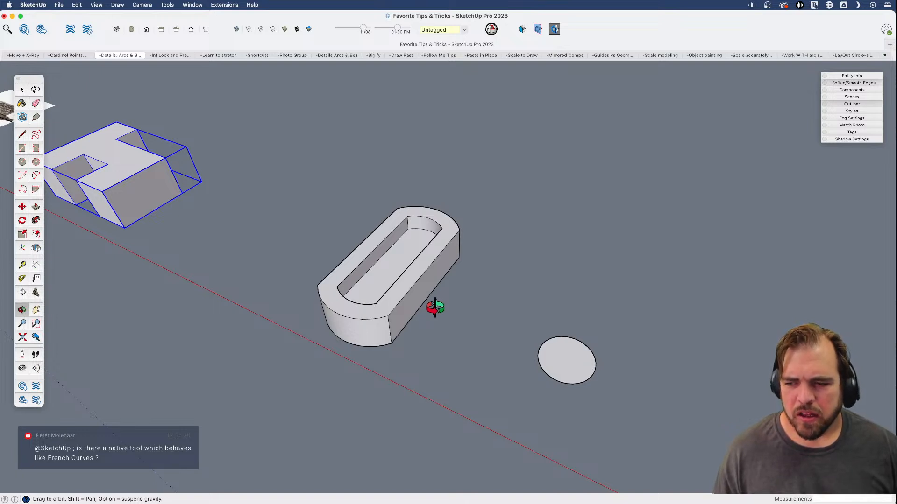
key(space)
click(430, 294)
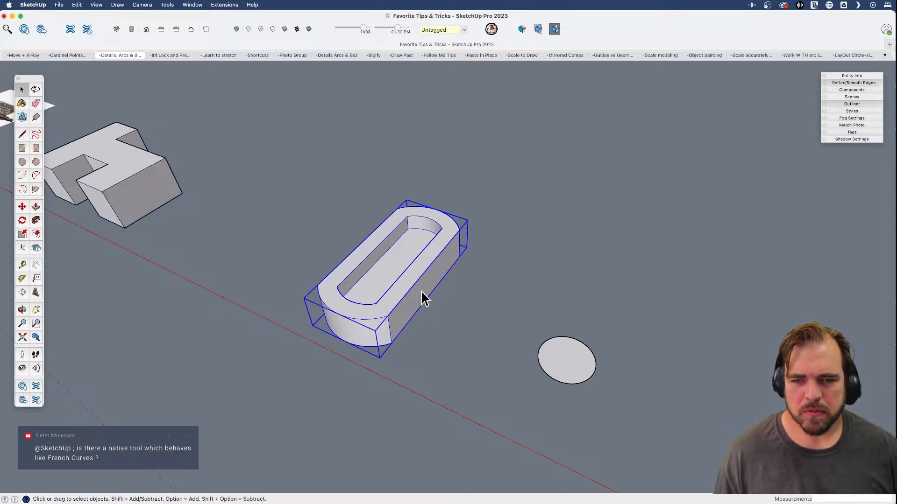
scroll(422, 299, up, 5)
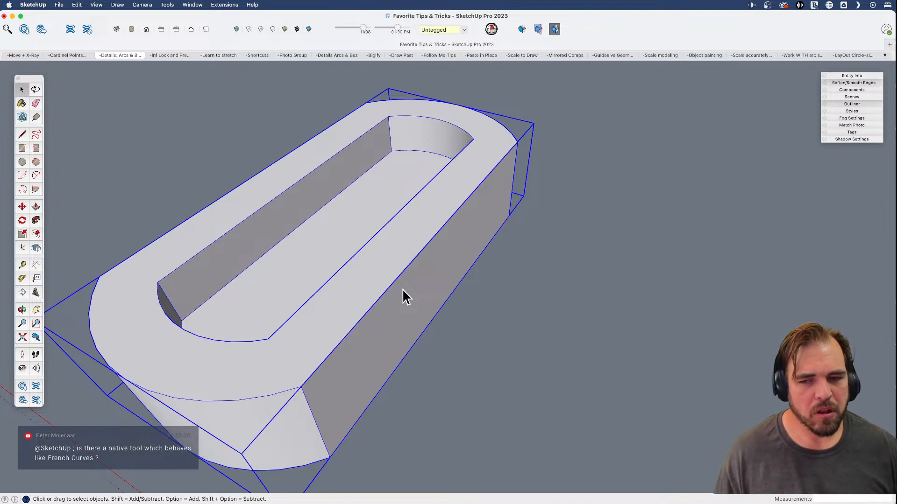
- Open the slotted block for editing and draw a short line across its top face from the outer edge
middle_drag(404, 320, 425, 246)
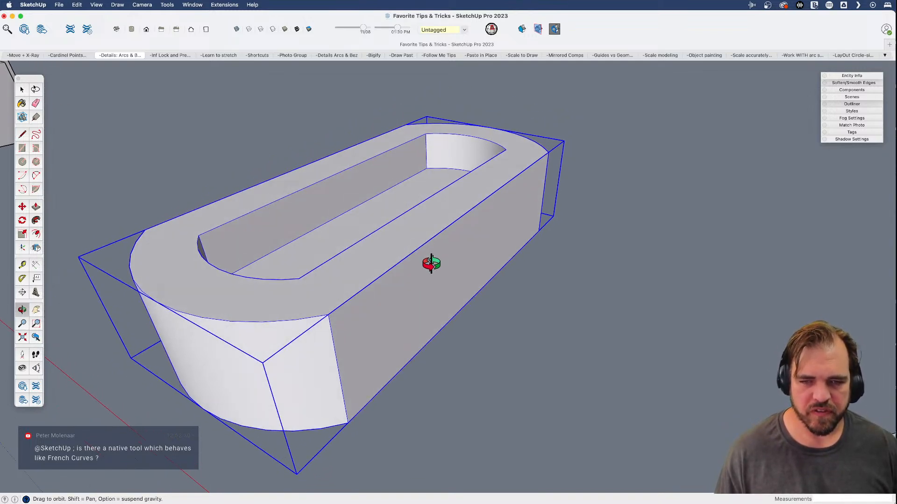
double_click(422, 268)
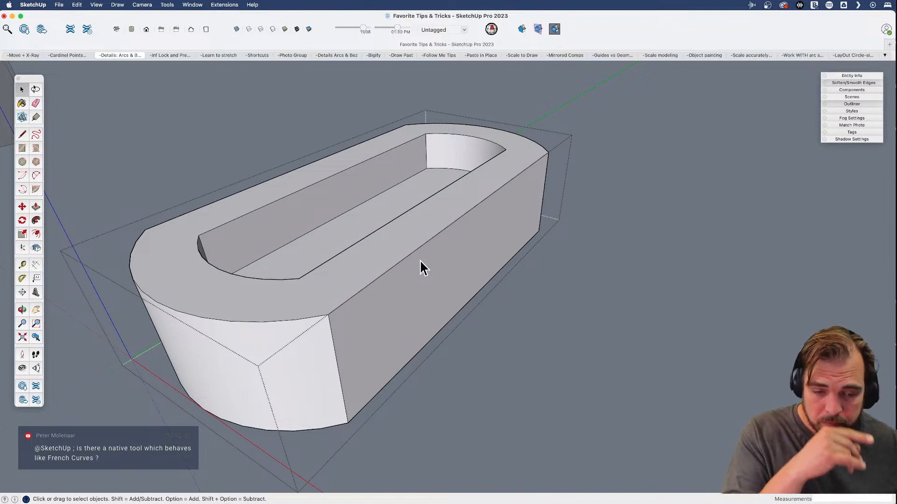
key(l)
scroll(415, 257, up, 3)
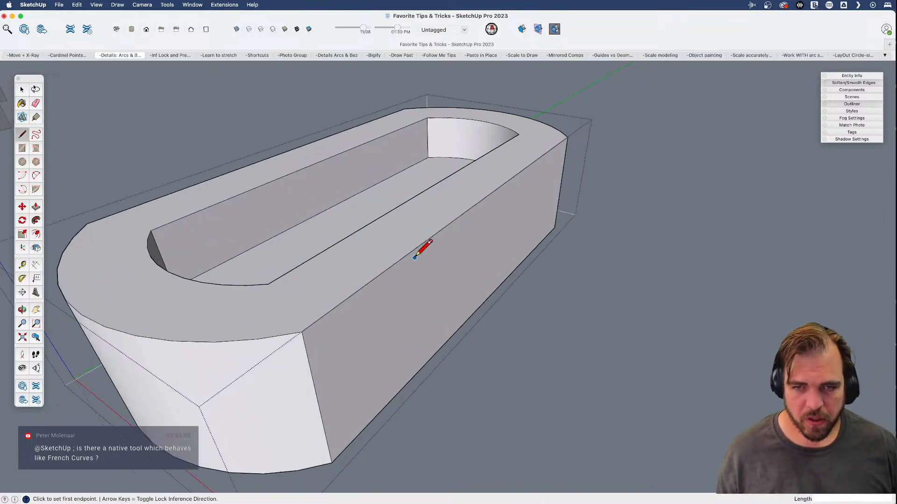
click(401, 254)
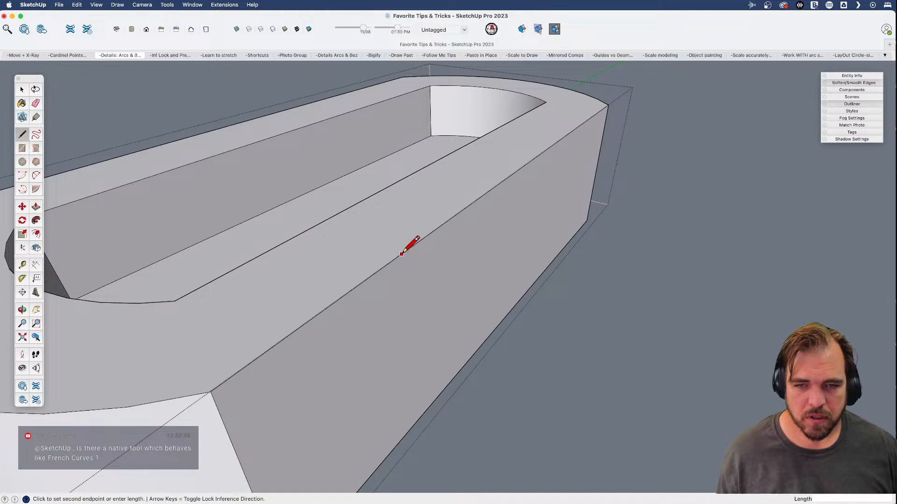
click(372, 243)
key(space)
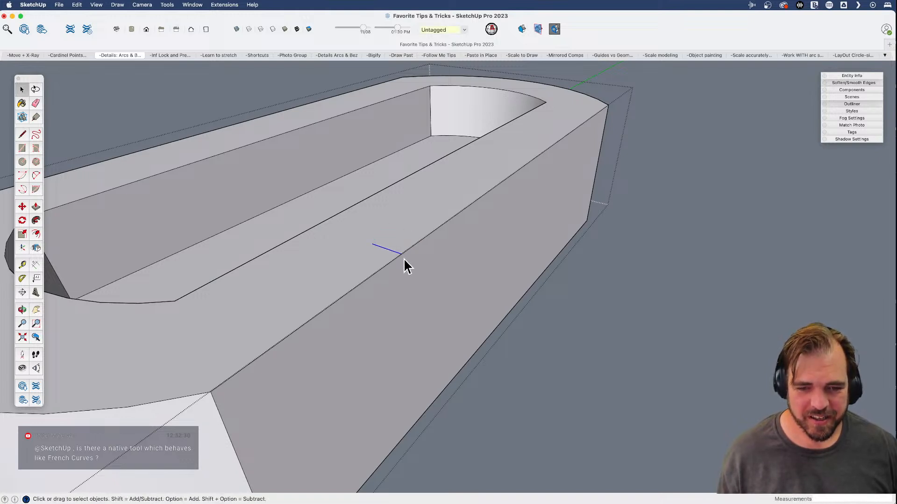
- Rotate a copy of the short line 90° about the block's outer edge so it runs down the side face
scroll(405, 266, up, 3)
key(q)
drag(399, 253, 444, 216)
click(352, 235)
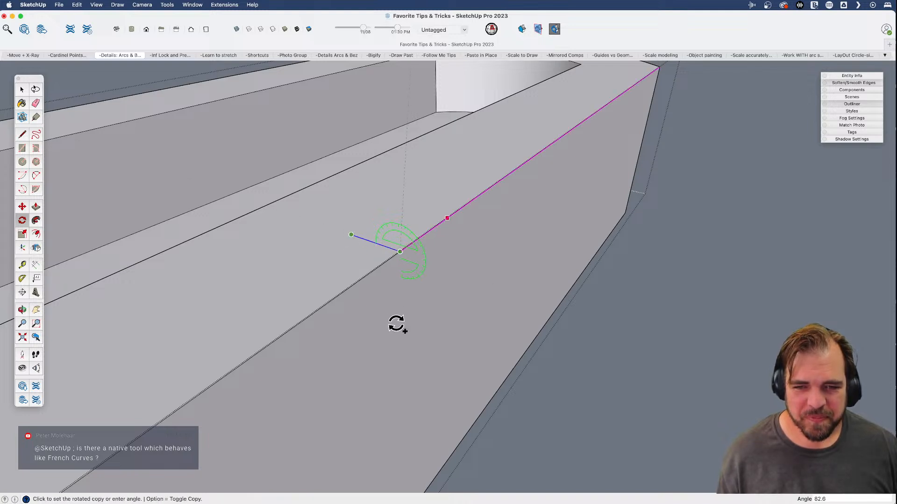
click(408, 348)
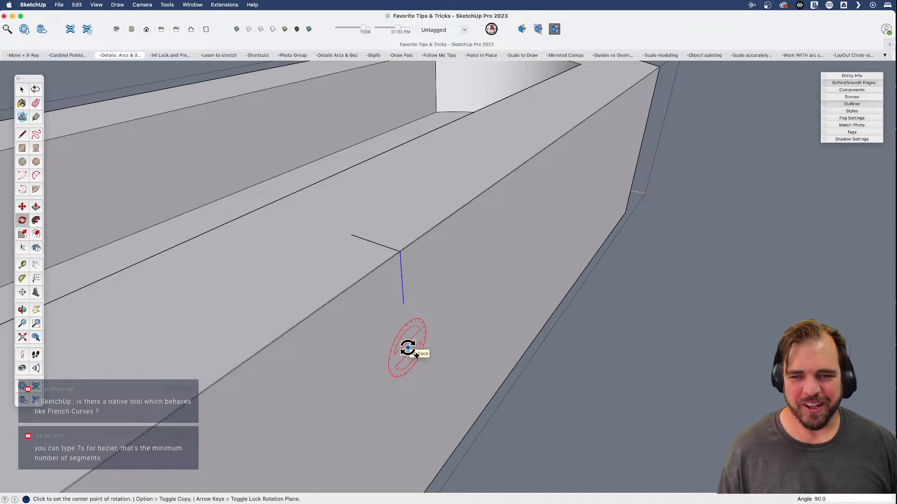
- Draw a short line across the block's top face from the slot's inner edge
scroll(413, 355, down, 5)
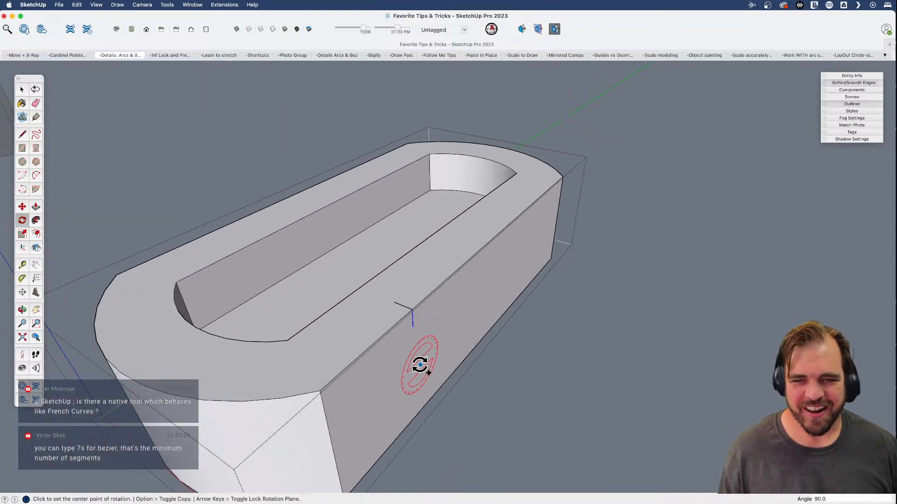
middle_drag(379, 340, 396, 264)
key(l)
click(392, 253)
- Draw two S-shaped Bezier curves in the empty space, one of degree 3 and one of degree 4, and erase both
mouse_move(406, 257)
middle_down()
mouse_move(545, 324)
mouse_move(800, 321)
mouse_move(372, 380)
mouse_move(366, 296)
mouse_move(378, 316)
mouse_move(362, 294)
mouse_move(400, 275)
mouse_move(421, 296)
mouse_move(360, 342)
mouse_move(399, 204)
middle_up()
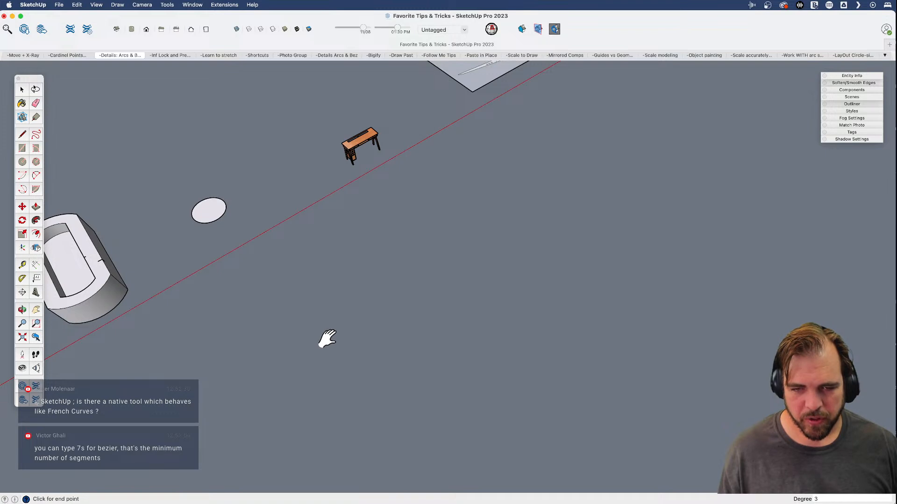
click(490, 226)
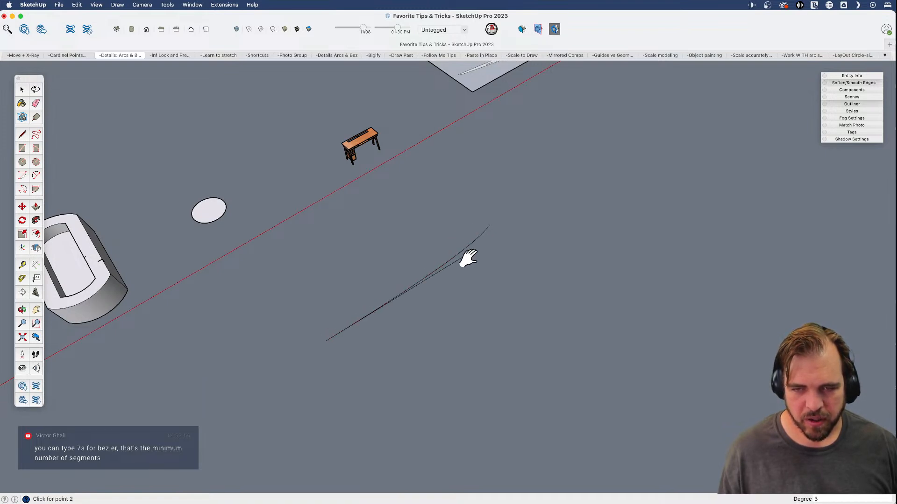
click(502, 293)
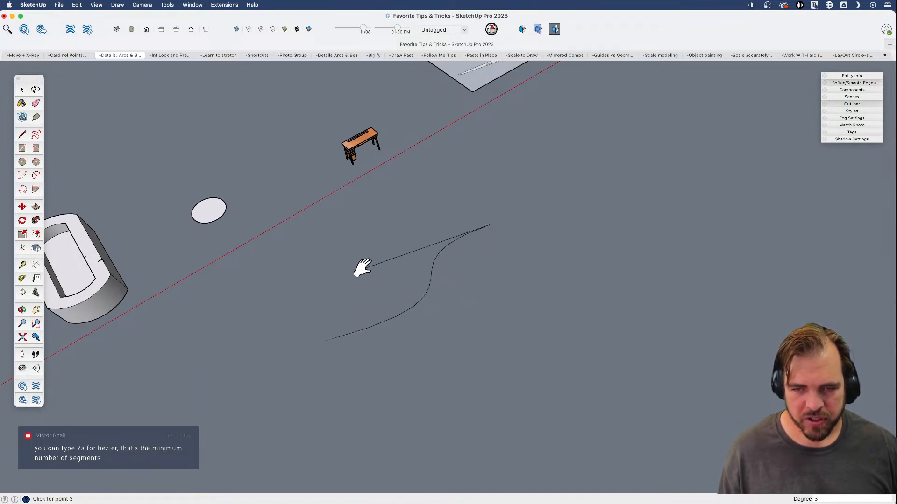
click(609, 236)
click(426, 306)
click(459, 269)
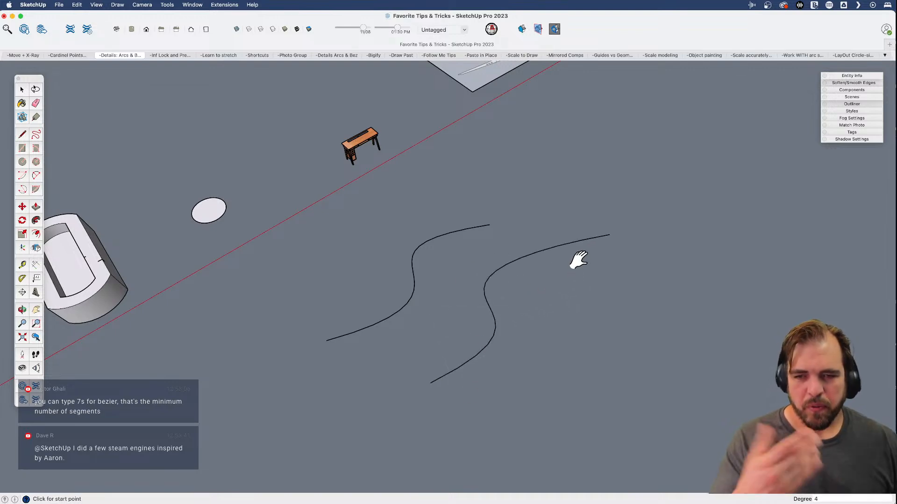
key(e)
drag(454, 265, 400, 254)
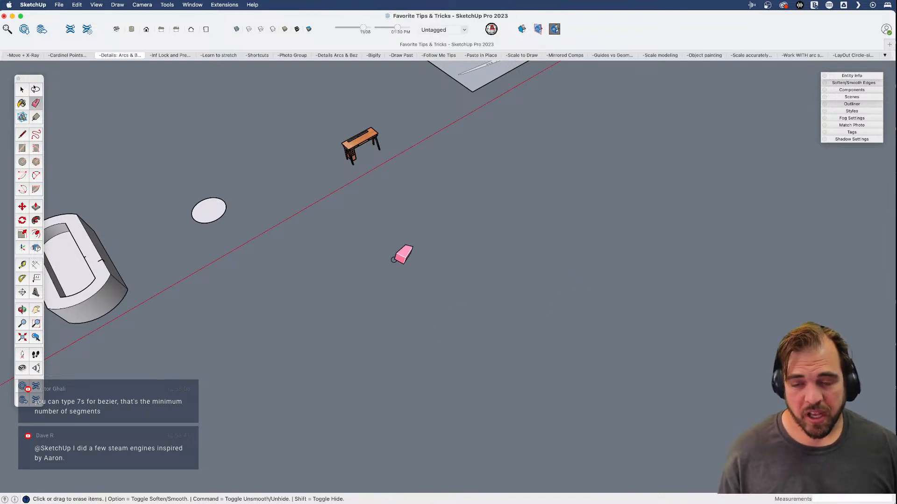
- Reopen the slotted block for editing and draw a line down the slot wall from the short mark on the inner edge
scroll(511, 296, down, 3)
mouse_move(511, 297)
middle_down()
mouse_move(457, 334)
mouse_move(242, 302)
mouse_move(504, 256)
mouse_move(473, 283)
mouse_move(411, 263)
middle_up()
scroll(411, 264, up, 4)
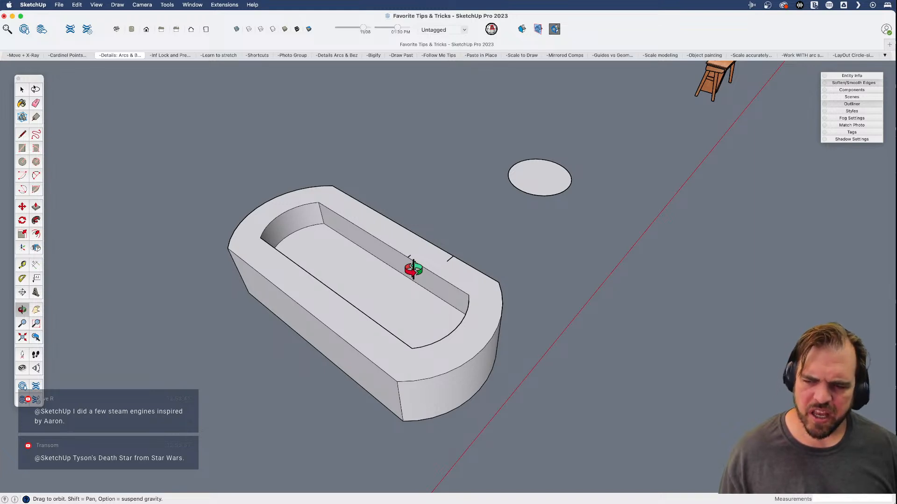
scroll(412, 261, up, 6)
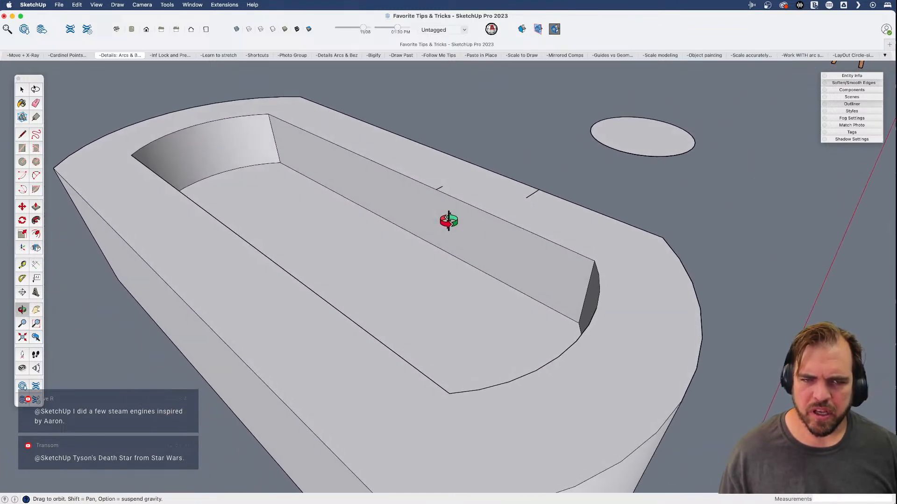
drag(449, 221, 438, 281)
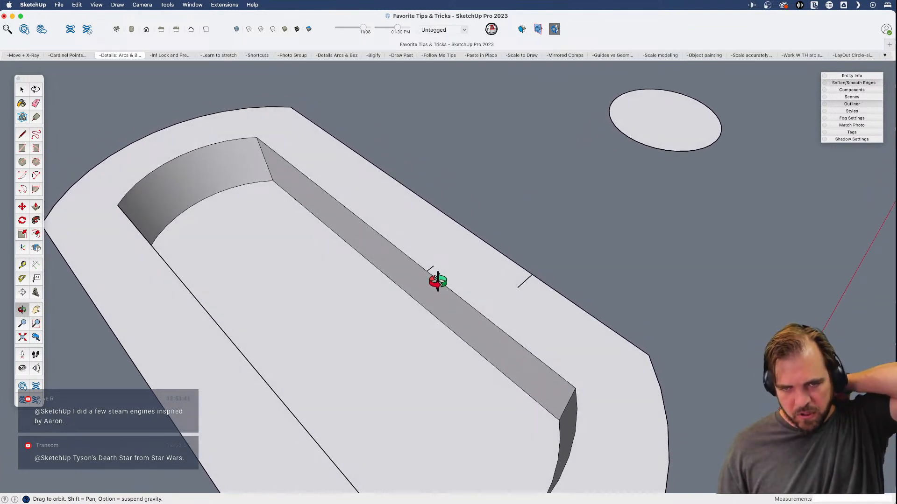
mouse_move(434, 280)
mouse_down()
mouse_move(433, 321)
mouse_move(440, 261)
mouse_move(433, 275)
mouse_up()
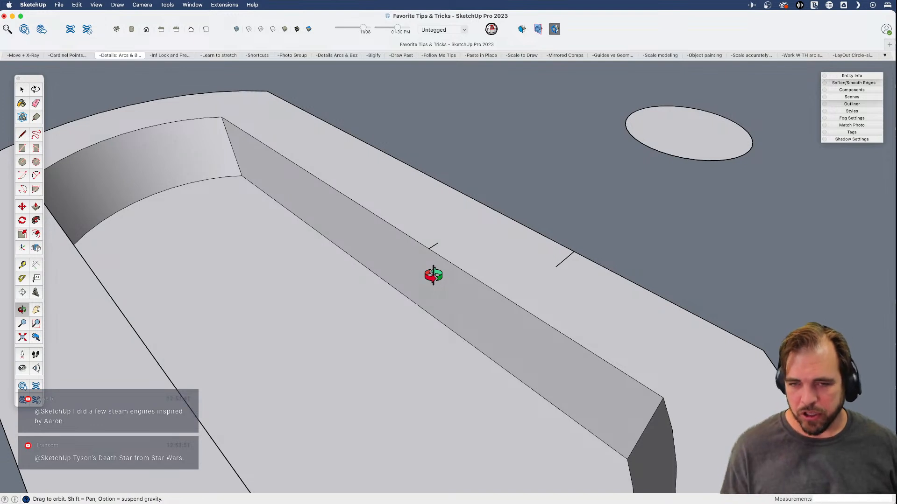
key(space)
triple_click(436, 279)
key(l)
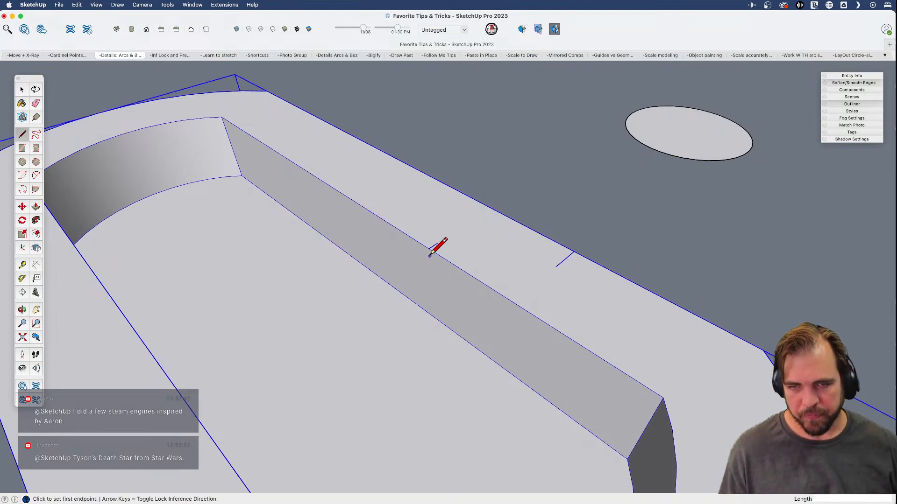
key(space)
click(430, 258)
key(l)
click(429, 258)
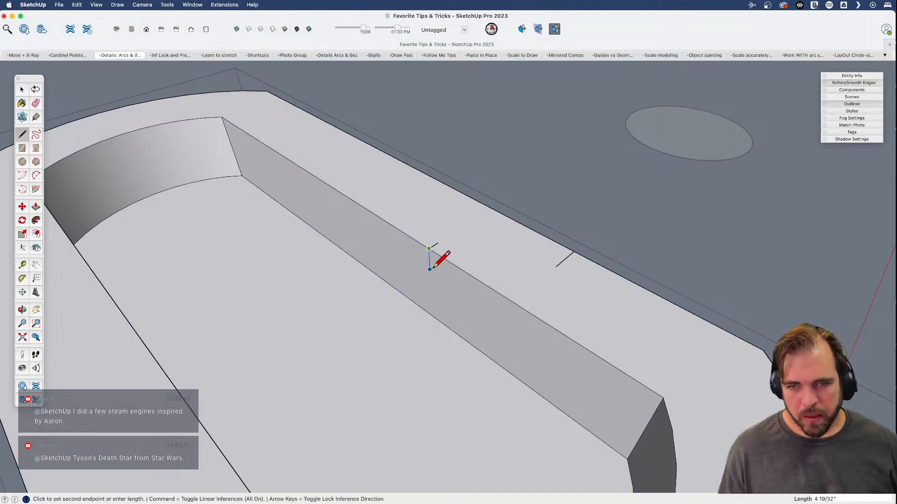
click(430, 278)
- Remove the top face around the slot and close the two lines at the slot edge into a triangular profile
scroll(441, 266, up, 4)
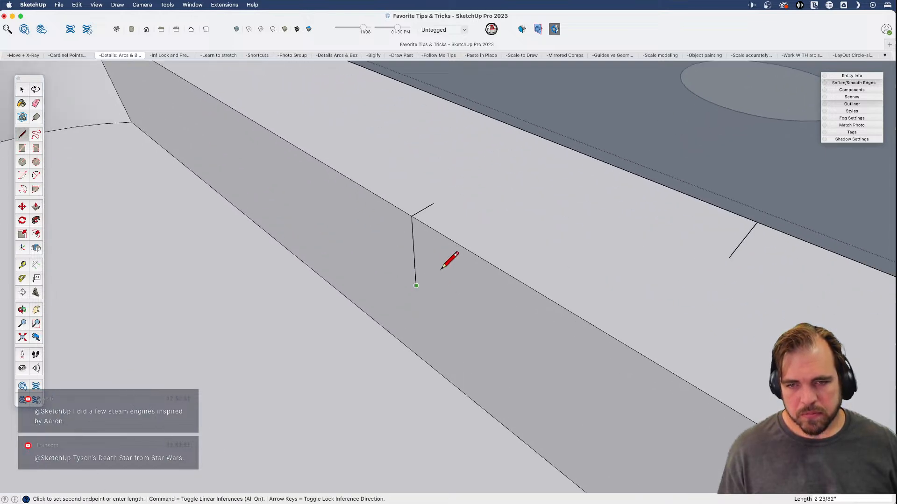
mouse_move(421, 209)
middle_down()
mouse_move(482, 270)
mouse_move(364, 286)
mouse_move(320, 281)
mouse_move(485, 281)
mouse_move(294, 372)
mouse_move(396, 296)
mouse_move(377, 292)
mouse_move(430, 208)
middle_up()
key(space)
key(l)
key(space)
scroll(461, 224, up, 5)
- Join the ends of the two lines at the upper outer edge with a tangent arc of about 5 3/16" radius
key(a)
click(468, 233)
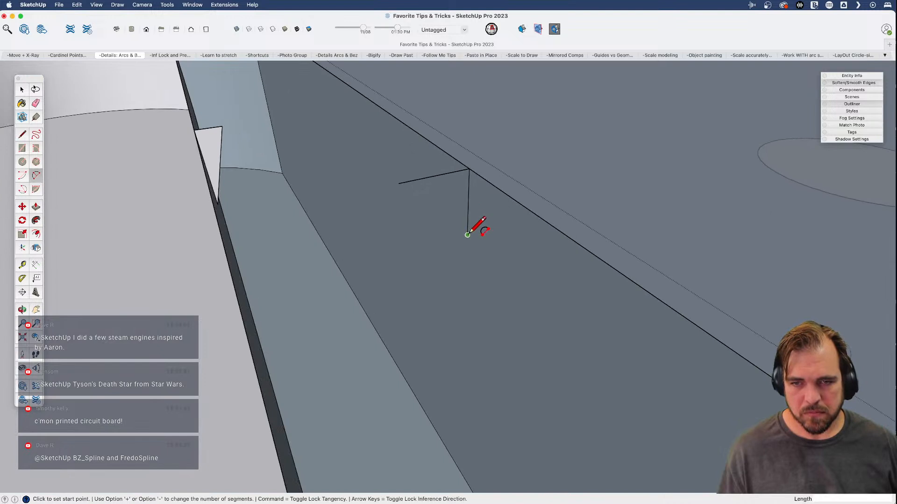
click(398, 183)
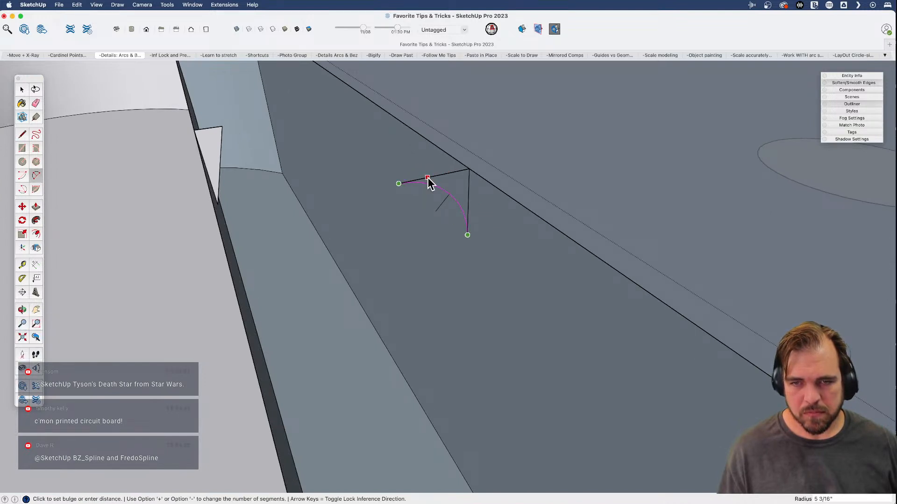
click(429, 182)
- Draw a triangular profile at the block's lower outer edge, with its base about 3 1/2" long across the bottom face
middle_drag(436, 169, 621, 302)
scroll(430, 305, up, 5)
scroll(422, 307, down, 3)
scroll(416, 336, up, 2)
key(l)
click(412, 287)
click(388, 295)
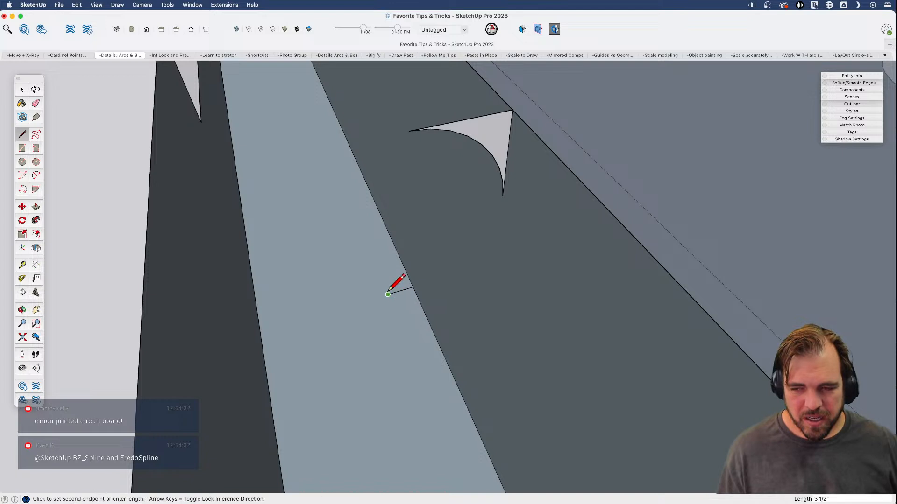
key(Escape)
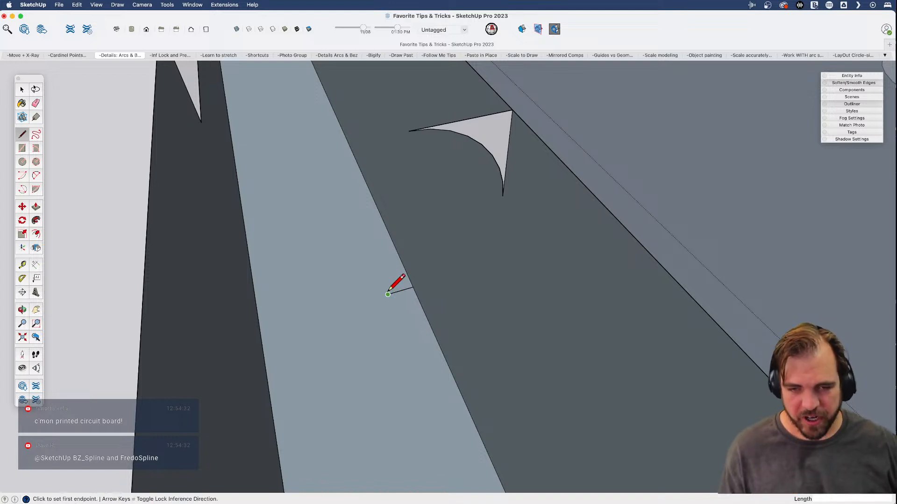
click(413, 286)
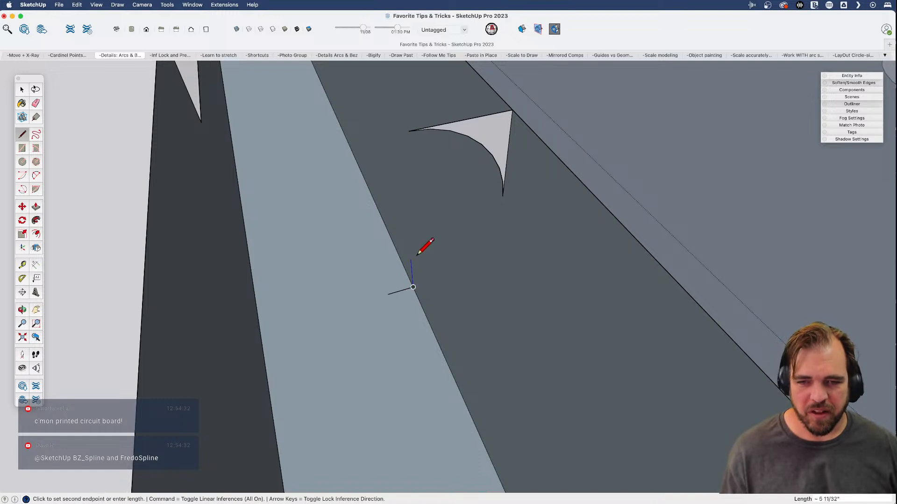
click(407, 222)
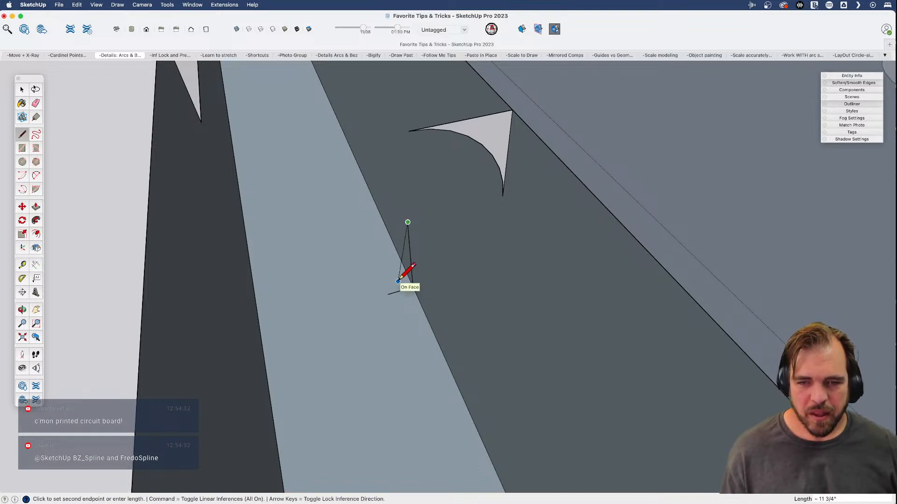
scroll(399, 261, up, 4)
click(388, 295)
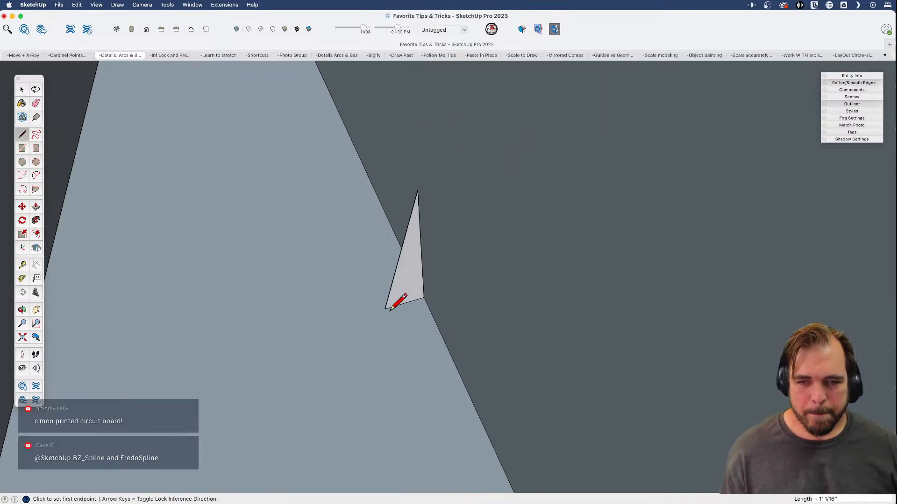
click(391, 286)
- Undo the corner profiles and the removal of the block's top face
key(e)
scroll(414, 308, down, 5)
middle_drag(420, 316, 373, 334)
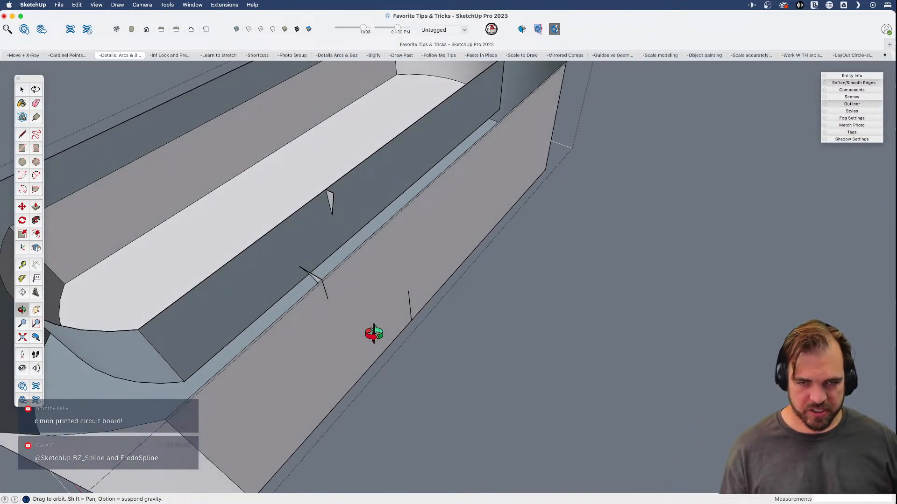
scroll(439, 334, down, 5)
middle_drag(444, 336, 476, 309)
key(super+z)
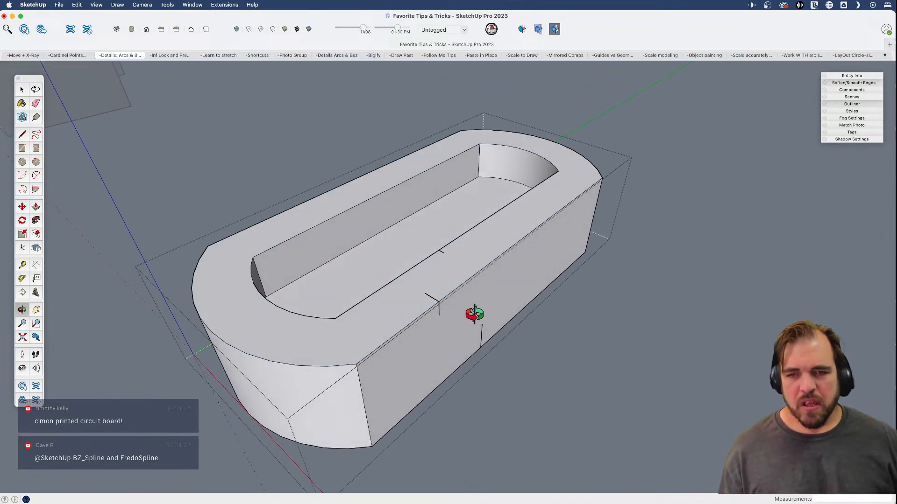
- Draw a rectangle on the ground beside the slotted block and extrude it upward into a box
middle_drag(470, 274, 430, 341)
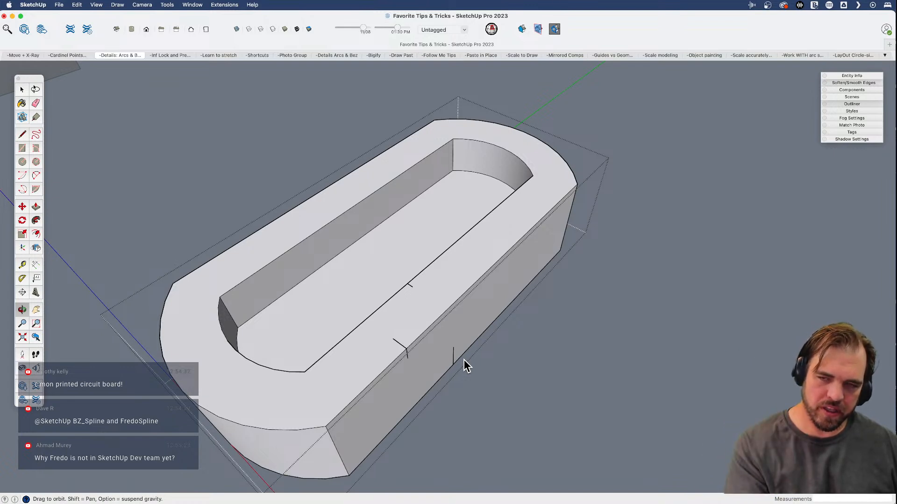
middle_drag(408, 360, 430, 307)
scroll(420, 347, up, 5)
shift+middle_drag(345, 394, 404, 358)
middle_drag(404, 359, 433, 359)
scroll(432, 359, down, 3)
key(r)
click(439, 349)
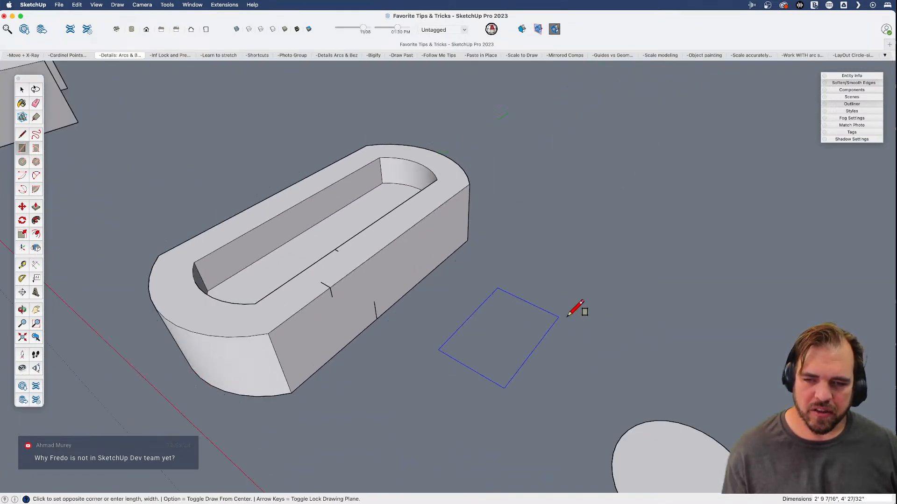
click(601, 312)
key(p)
click(545, 341)
click(545, 274)
- Draw a diagonal across the box's upper front corner and sweep the triangle around the top face to chamfer the top edges
scroll(579, 341, up, 6)
middle_drag(545, 275, 545, 277)
key(l)
click(480, 291)
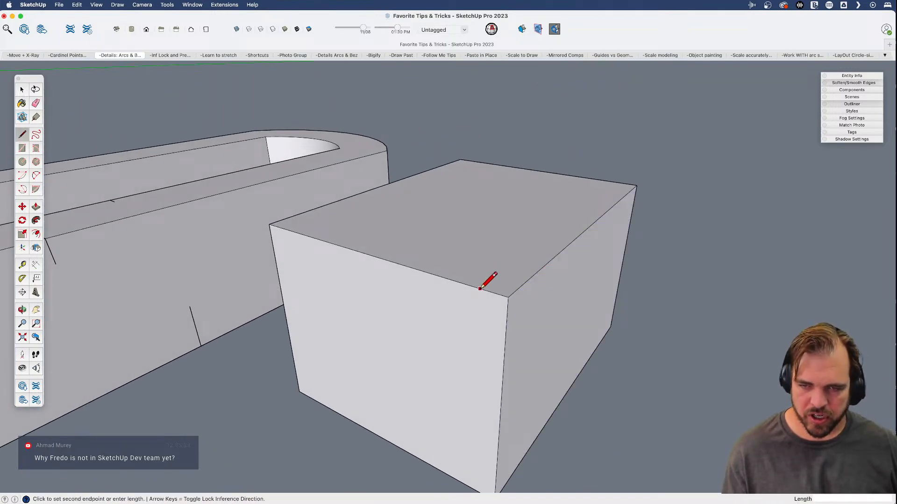
click(503, 357)
key(space)
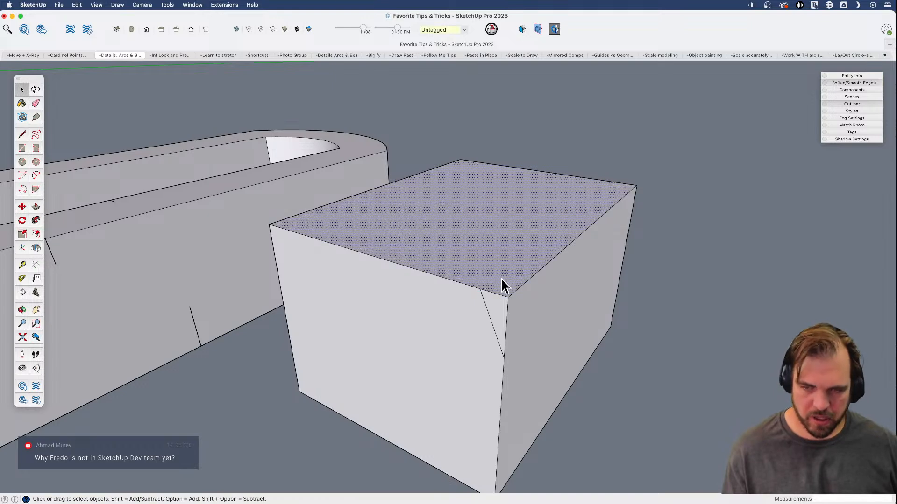
key(p)
double_click(504, 314)
scroll(511, 323, down, 3)
- Delete the whole chamfered box and return to the slotted block
key(space)
click(474, 326)
triple_click(473, 327)
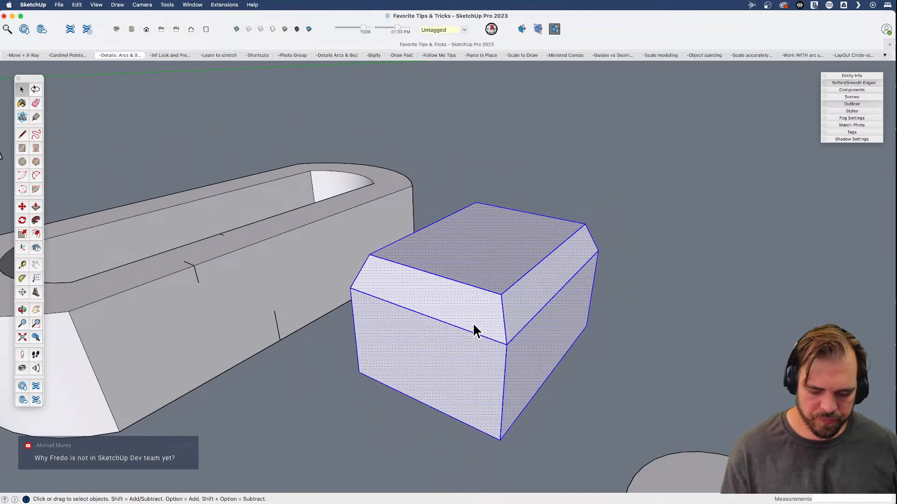
key(Delete)
middle_drag(170, 236, 312, 281)
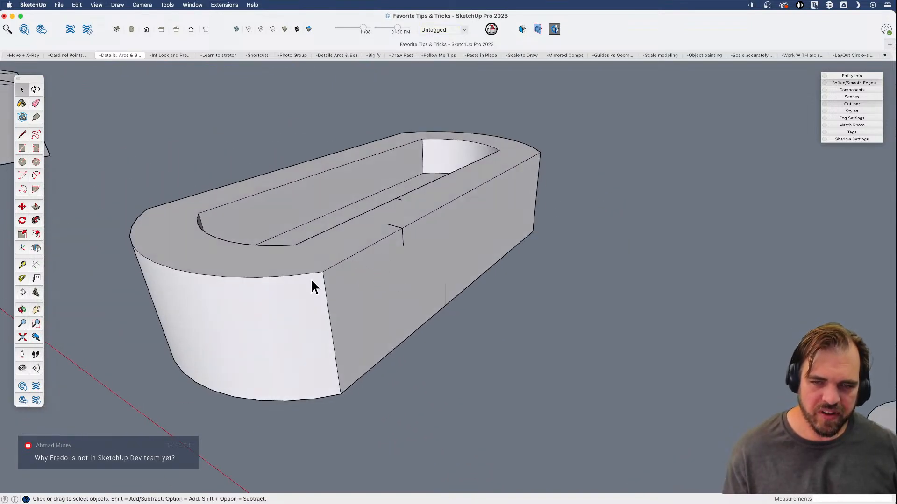
- Open the slotted block for editing and delete its top face
middle_drag(387, 242, 400, 281)
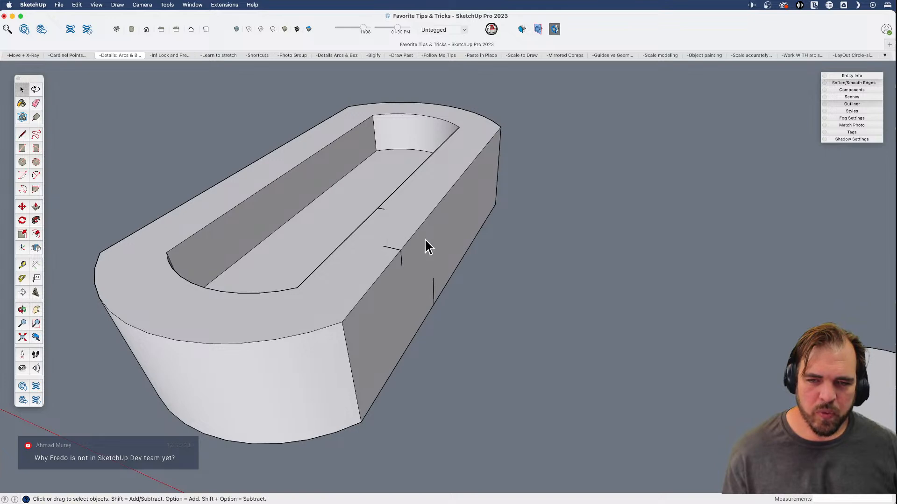
click(406, 234)
double_click(407, 234)
triple_click(406, 234)
click(402, 238)
key(Delete)
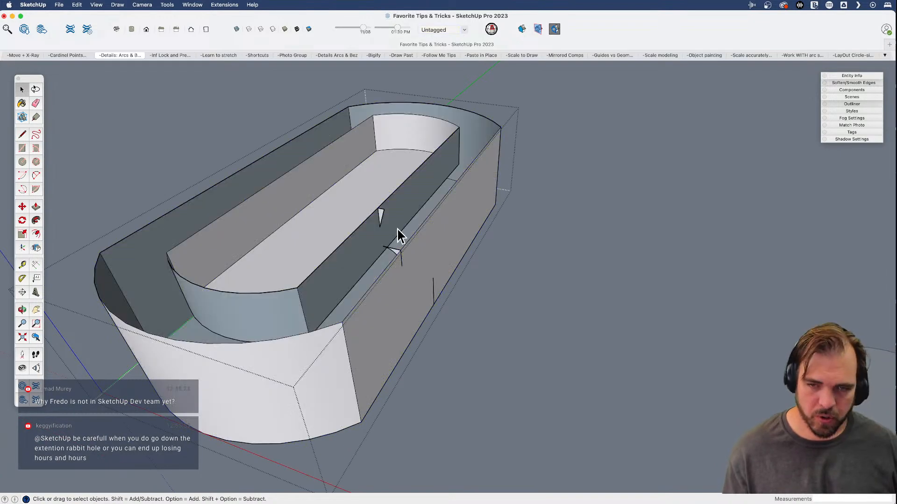
- Inspect the edge profiles inside the block and undo the removal of its top face
scroll(397, 233, up, 3)
middle_drag(413, 272, 442, 296)
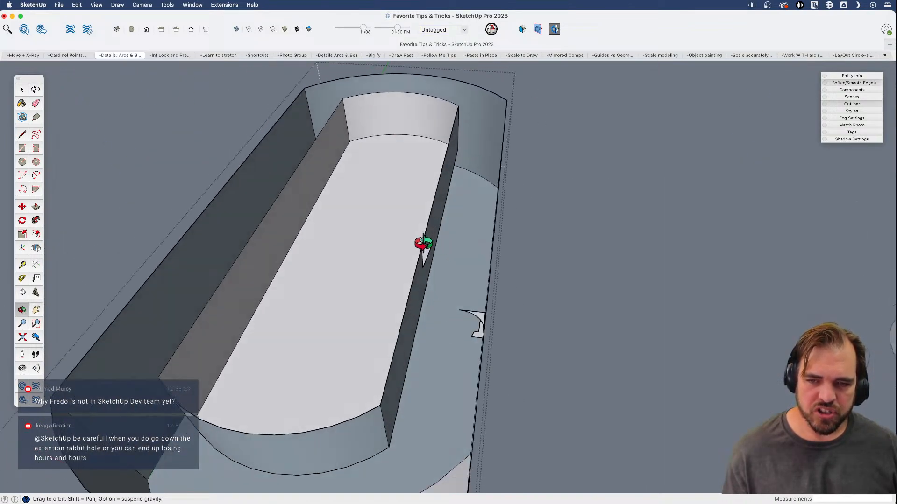
middle_drag(512, 328, 349, 259)
key(super+z)
key(space)
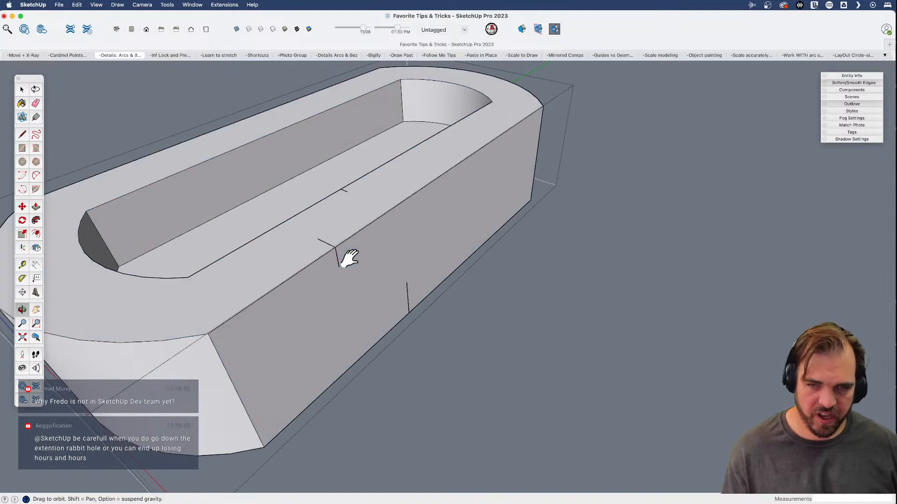
- Delete the block's long front side face to expose the edge profiles inside
click(395, 264)
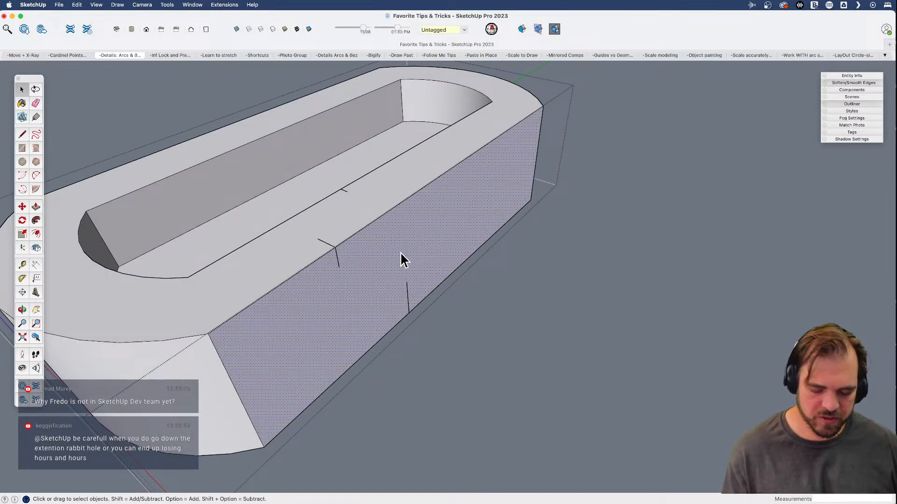
key(Delete)
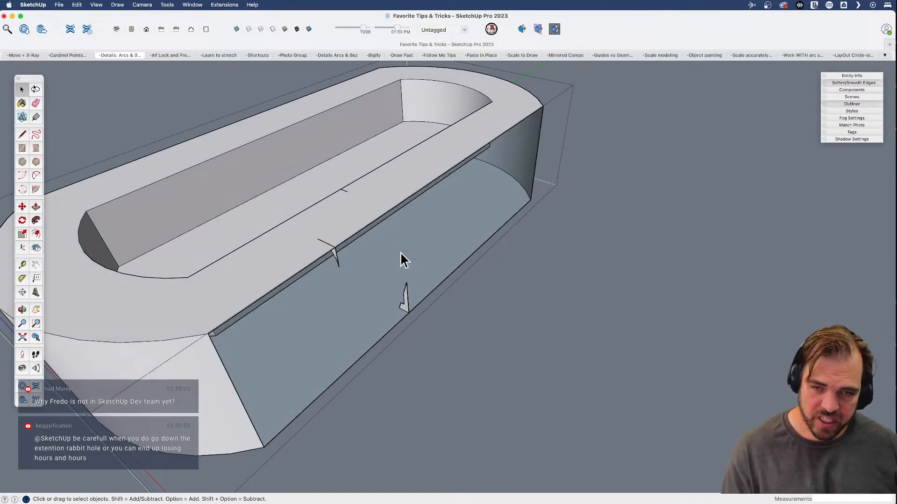
key(super+z)
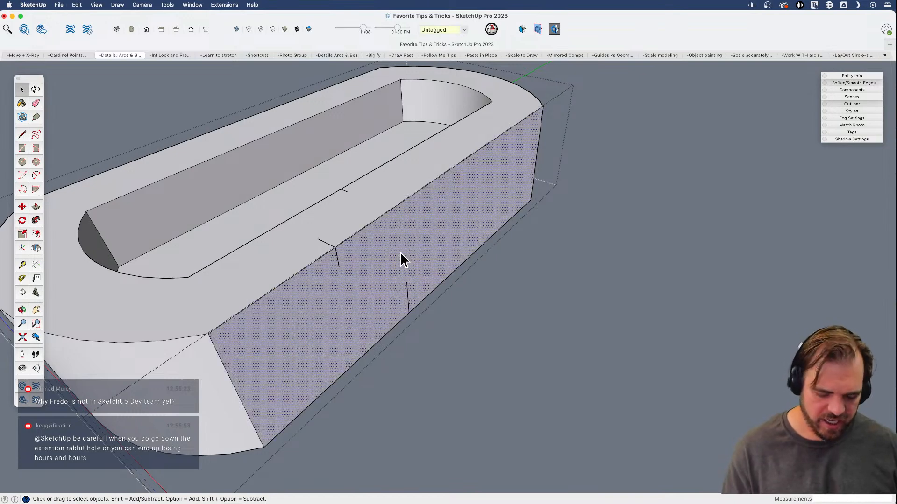
key(Delete)
- Sweep the triangular profile around the block's top face with Follow Me to chamfer the slot's rim
middle_drag(401, 252, 459, 84)
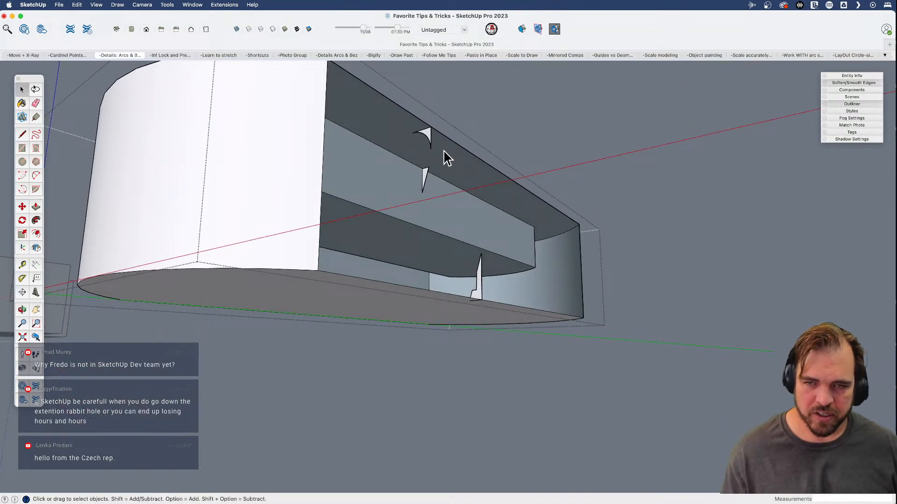
scroll(439, 155, up, 2)
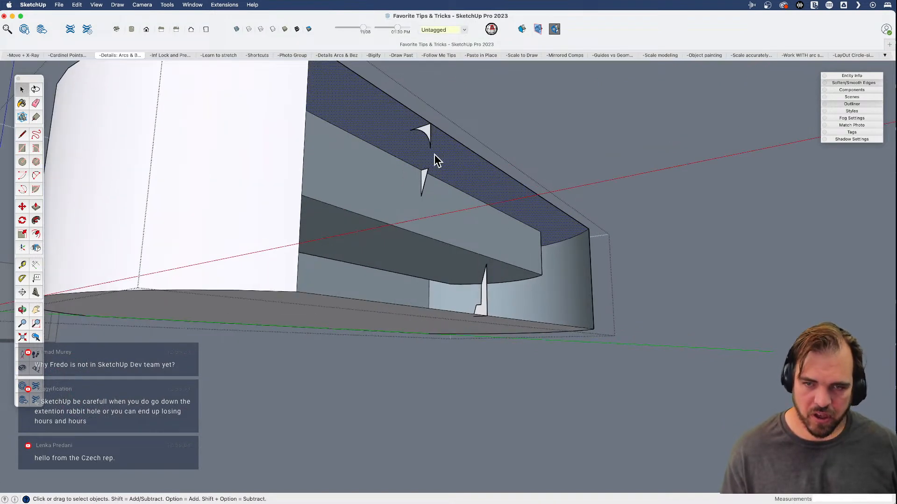
key(f)
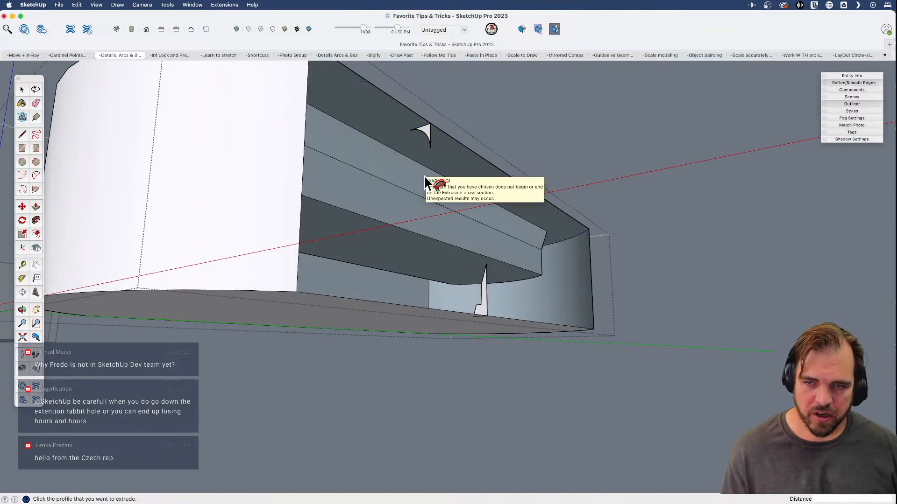
click(425, 182)
- Sweep the curved corner profile around the top face with Follow Me to round the block's outer upper edge
middle_drag(419, 114, 442, 161)
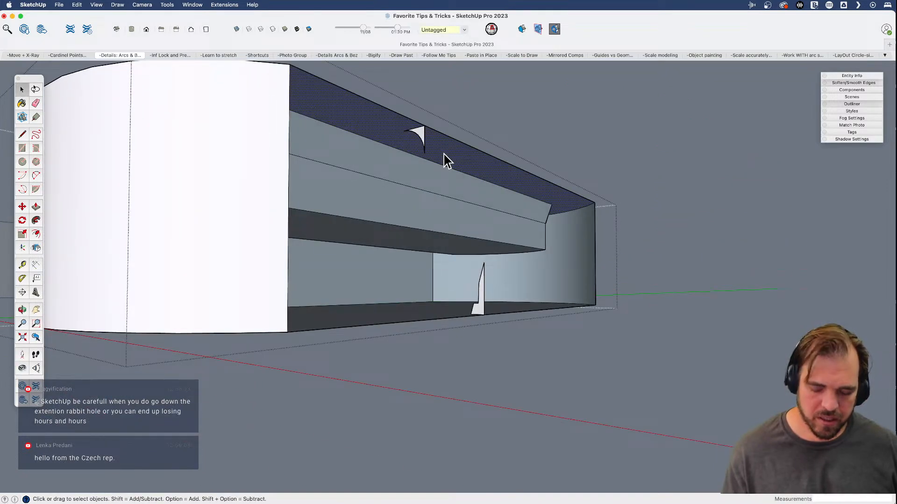
scroll(422, 134, down, 2)
middle_drag(414, 162, 503, 354)
- Sweep the stepped lower profile around the block's bottom face with Follow Me to cut the base detail
click(493, 341)
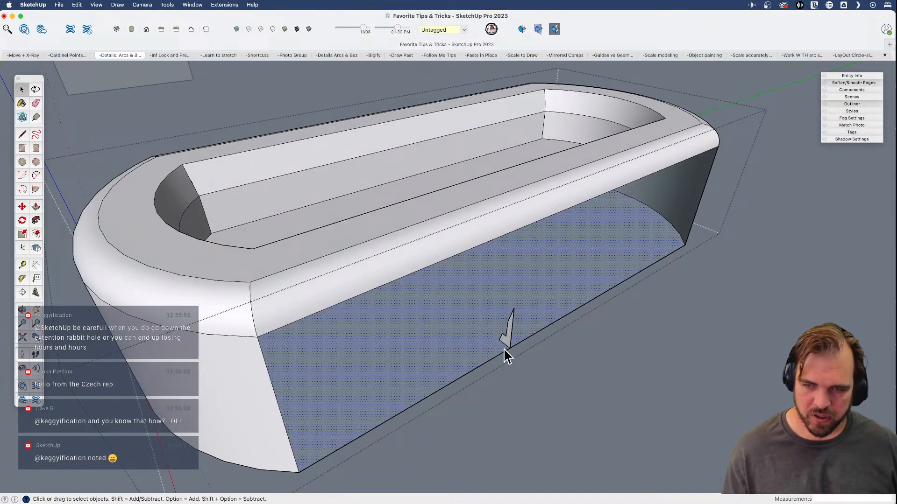
key(f)
click(506, 341)
- Close the open long side of the block with a face and leave the block's editing mode
scroll(512, 355, down, 1)
middle_drag(511, 364, 490, 390)
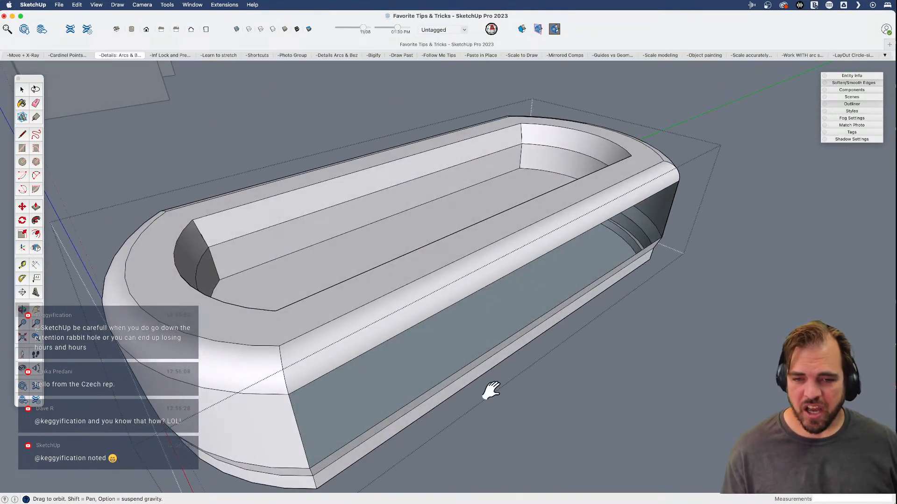
key(space)
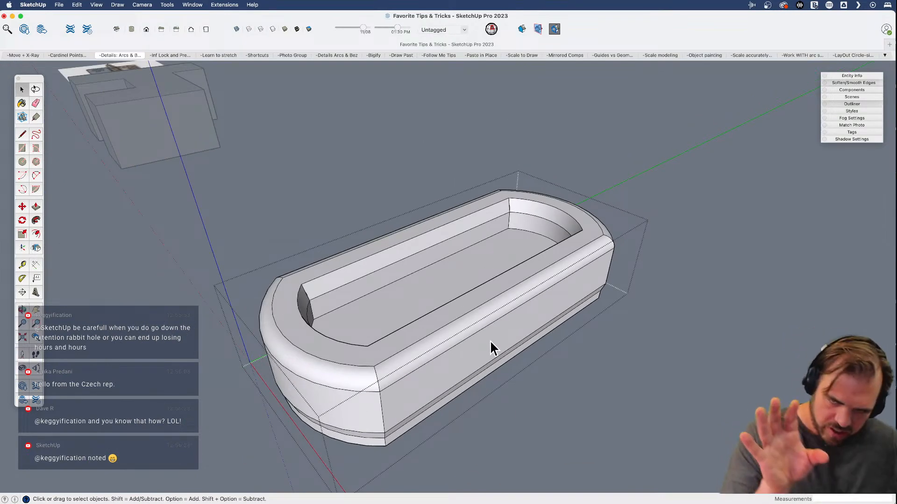
middle_drag(489, 340, 373, 319)
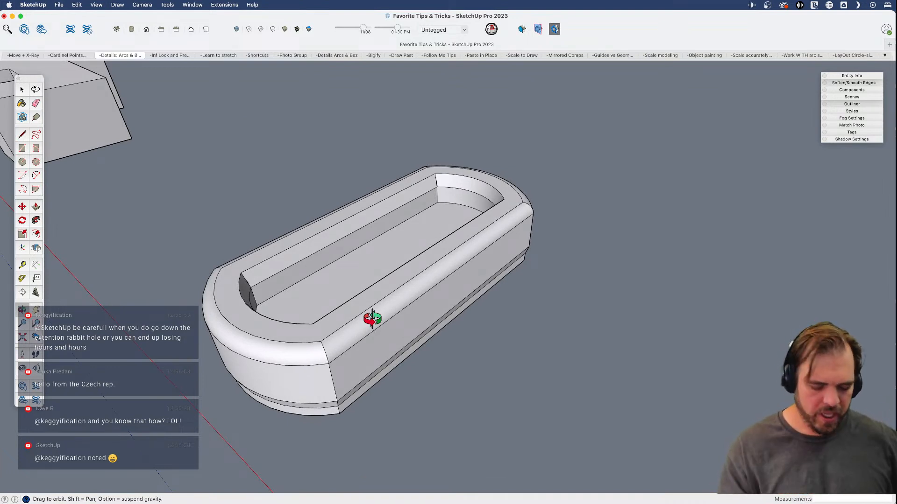
mouse_move(372, 314)
middle_down()
mouse_move(378, 288)
mouse_move(383, 312)
middle_up()
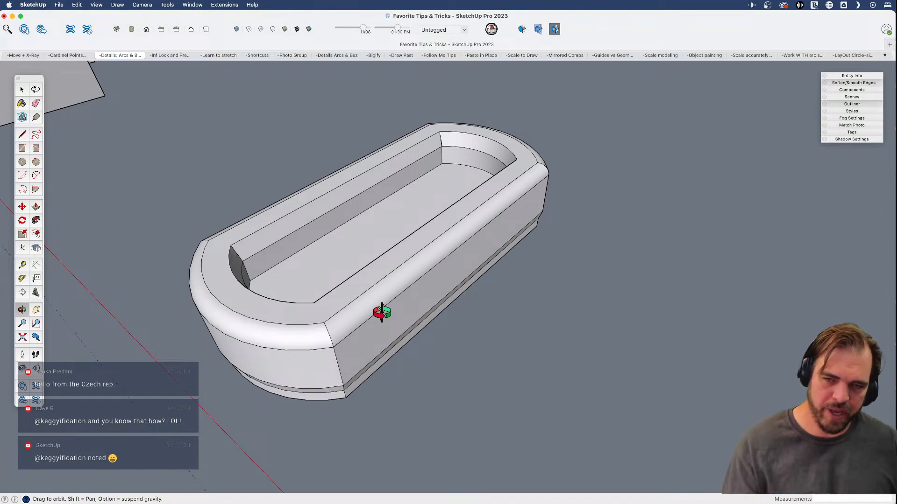
- Draw an upright rectangle with the Line tool, starting and ending at the center of the circle beside the block
drag(434, 324, 378, 246)
drag(463, 355, 427, 348)
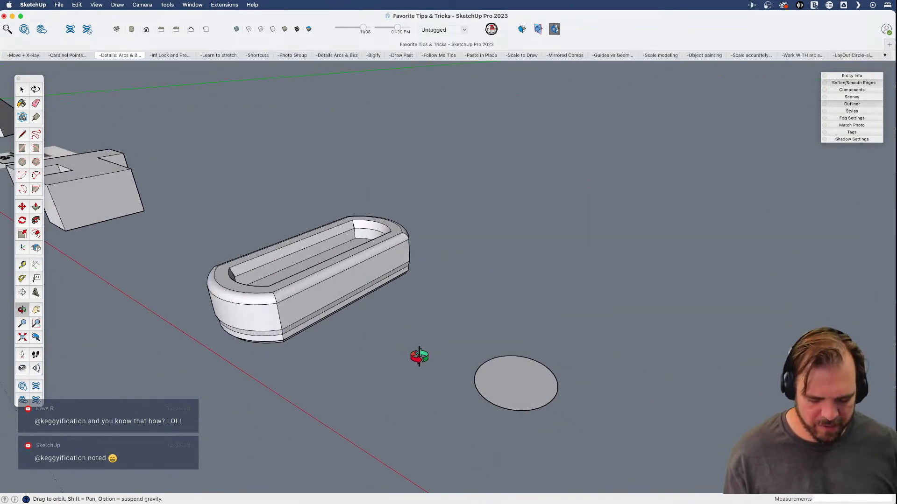
key(l)
click(517, 383)
click(524, 280)
click(620, 310)
click(602, 401)
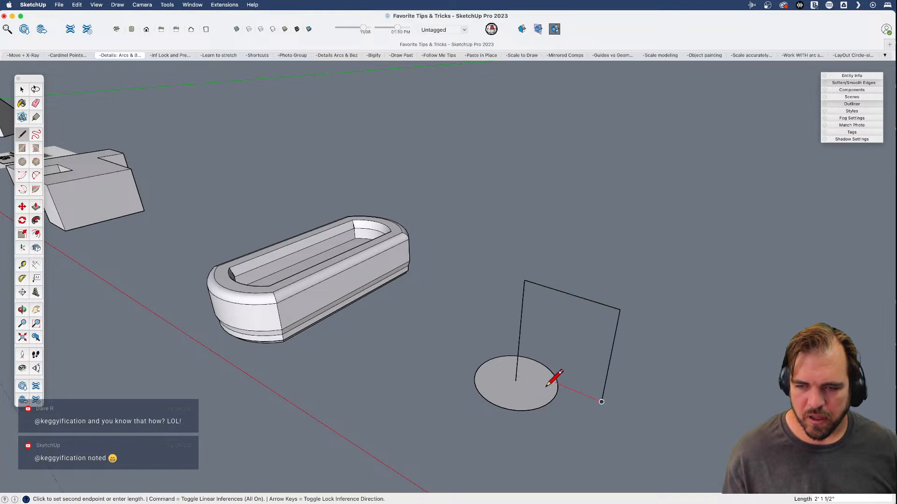
click(516, 382)
- Draw a line across the rectangle just above its base and erase the strip below it, leaving a gap above the circle
click(516, 366)
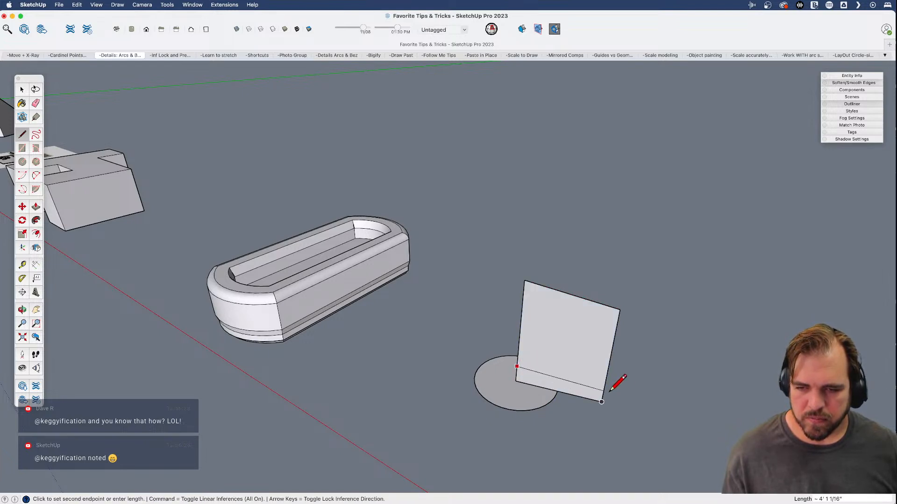
click(601, 401)
key(e)
drag(608, 397, 544, 376)
mouse_move(521, 374)
shift+middle_down()
mouse_move(405, 356)
mouse_move(464, 406)
mouse_move(541, 310)
mouse_move(615, 265)
mouse_move(468, 353)
mouse_move(477, 380)
shift+middle_up()
scroll(471, 343, up, 3)
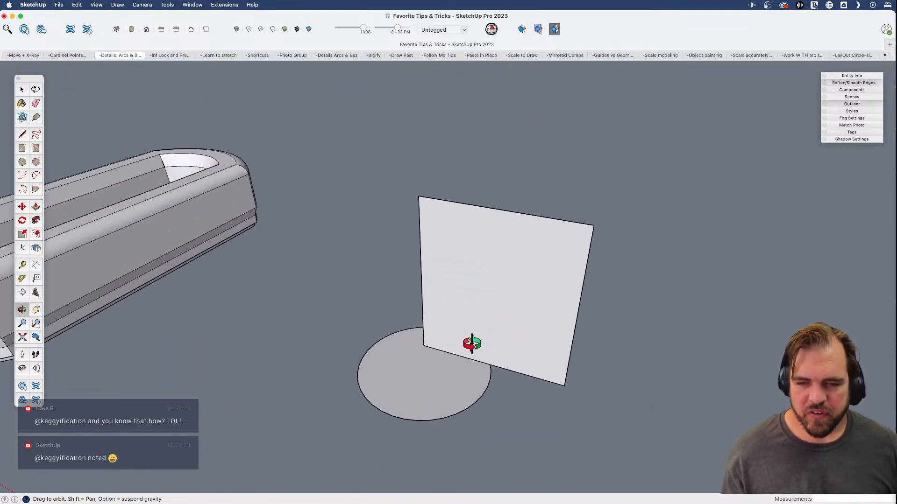
- Draw a short vertical line up from the rectangle's bottom edge and continue it with two tangent arcs forming an S-shaped vase outline
key(space)
click(480, 259)
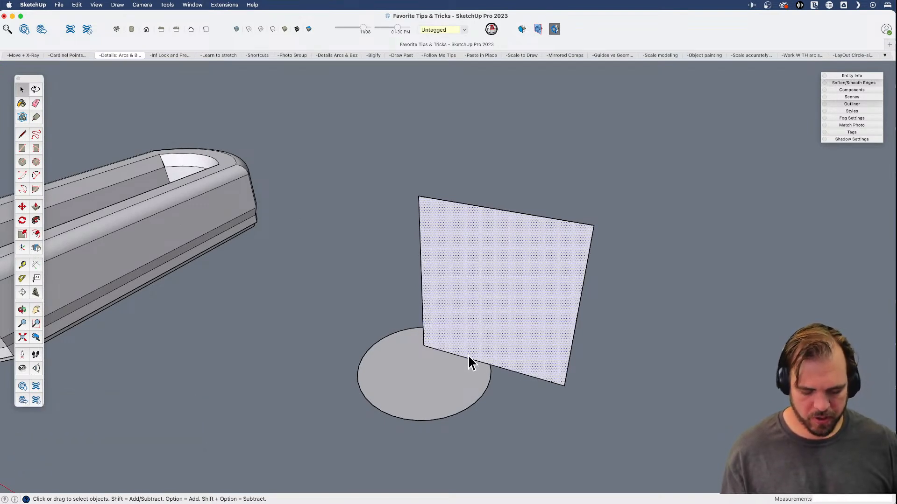
key(l)
click(514, 370)
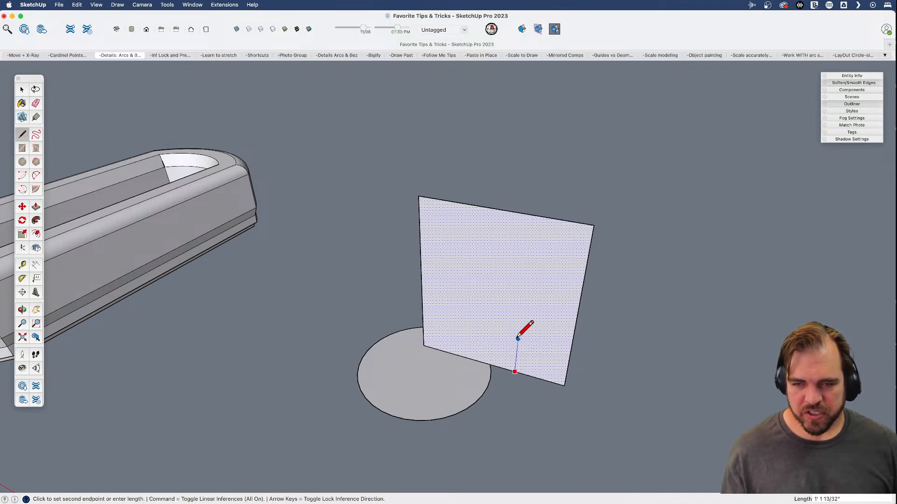
click(517, 340)
key(a)
click(518, 340)
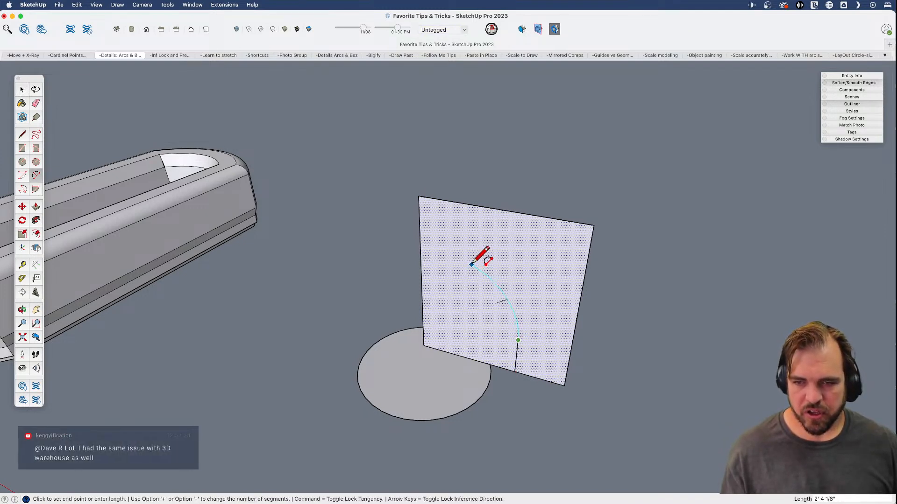
click(471, 265)
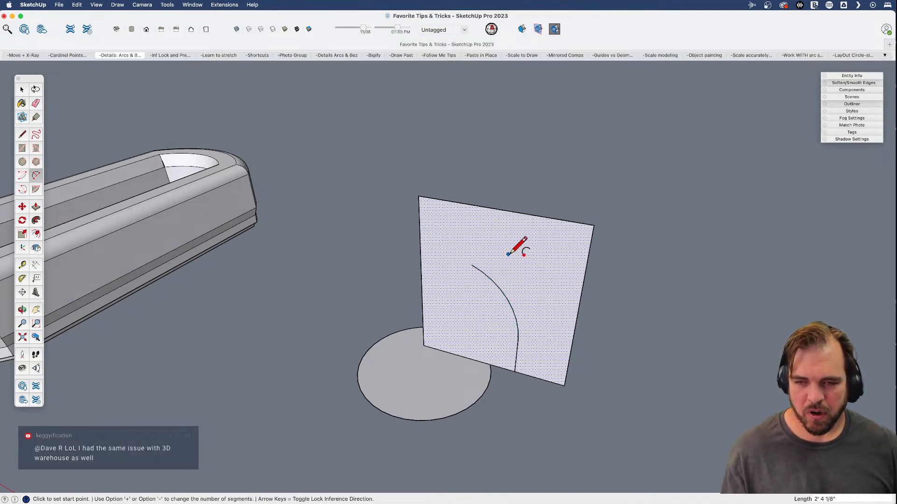
click(472, 264)
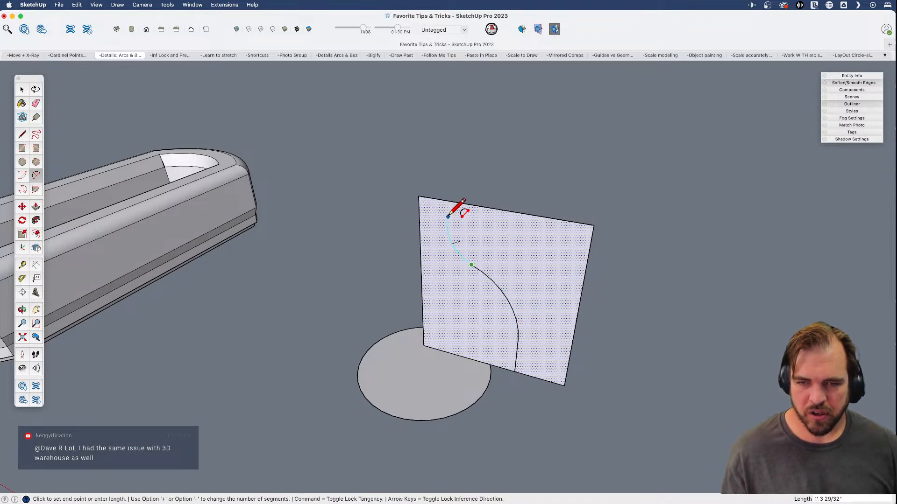
- Continue the vase outline with a vertical line to the rectangle's top edge and erase the edges outside the outline
key(l)
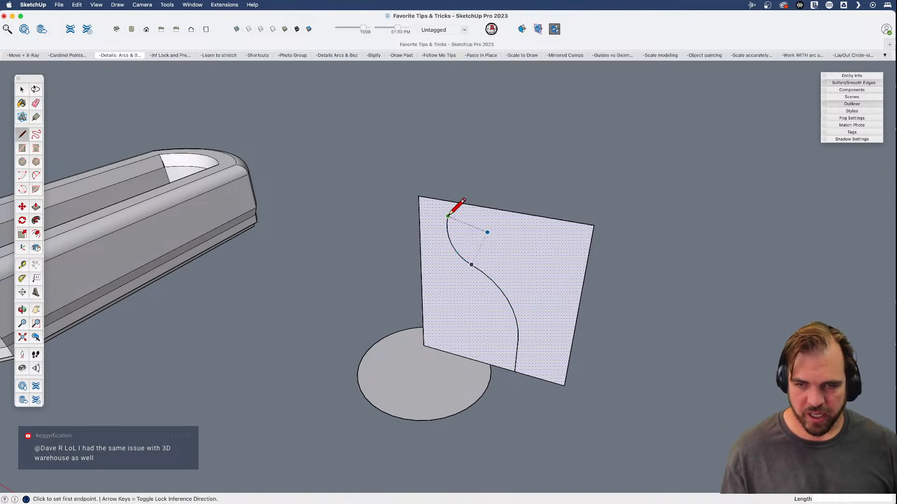
click(447, 215)
scroll(448, 213, up, 3)
click(448, 191)
scroll(450, 192, down, 3)
key(e)
mouse_move(547, 182)
mouse_down()
mouse_move(611, 254)
mouse_move(549, 374)
mouse_up()
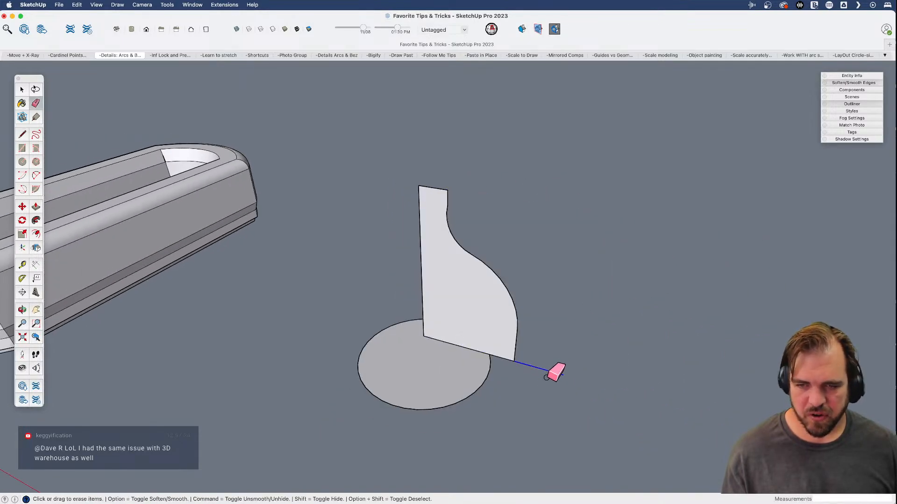
- Round the profile's lower outer corner with a two-point arc and erase the leftover corner
scroll(551, 373, down, 2)
middle_drag(534, 380, 518, 354)
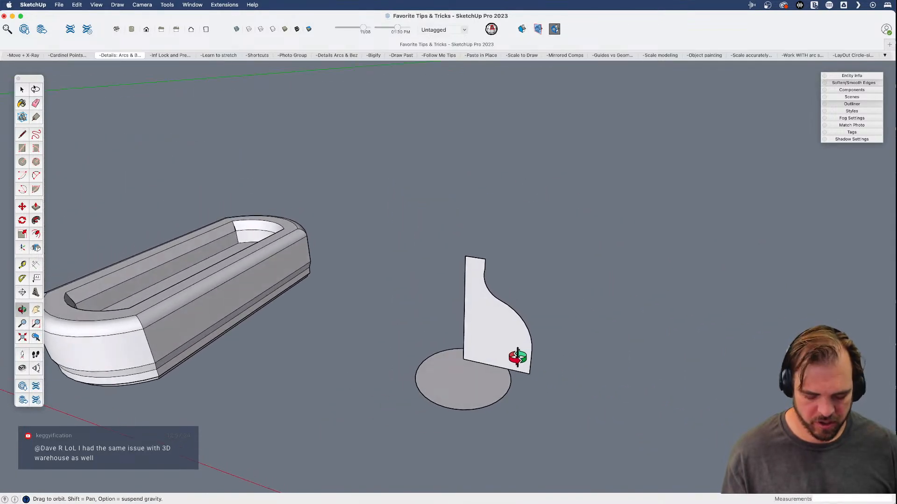
scroll(518, 353, up, 3)
key(a)
click(550, 361)
click(507, 392)
click(554, 383)
key(e)
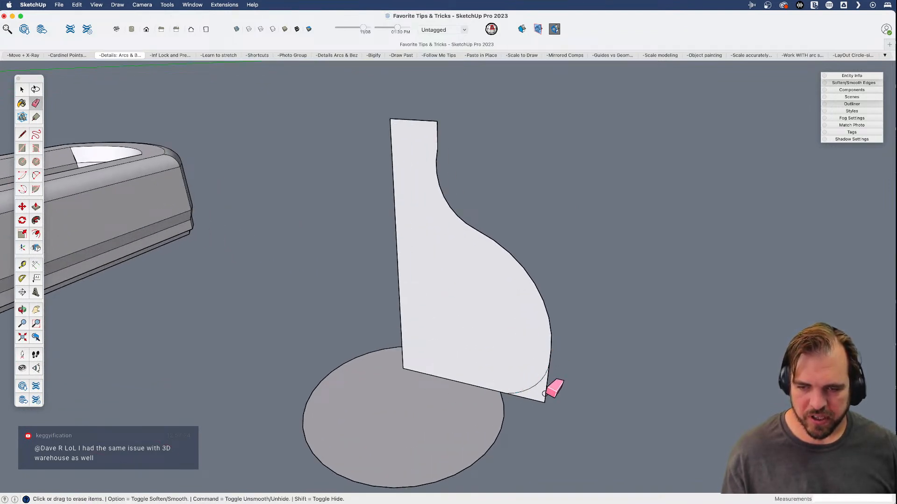
scroll(541, 395, down, 2)
- Offset the vase profile's outline inward by about 2 5/8"
scroll(450, 264, up, 2)
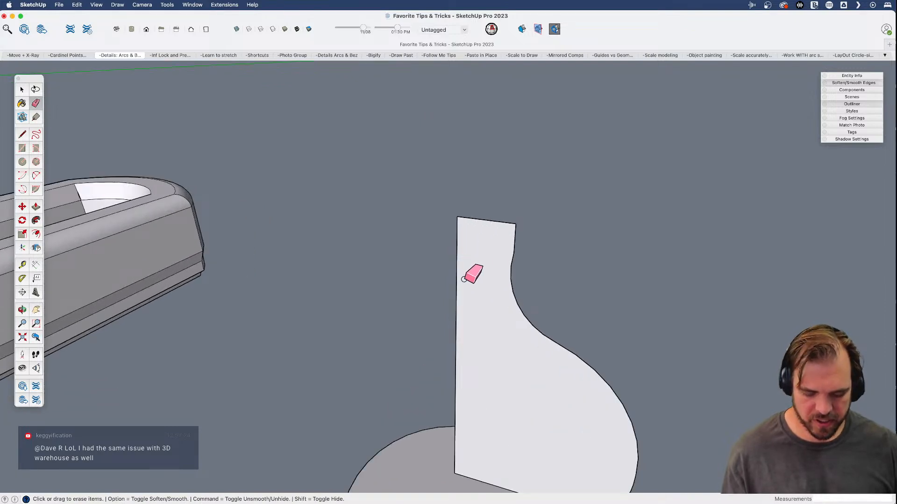
key(space)
click(516, 334)
key(f)
click(517, 312)
click(512, 327)
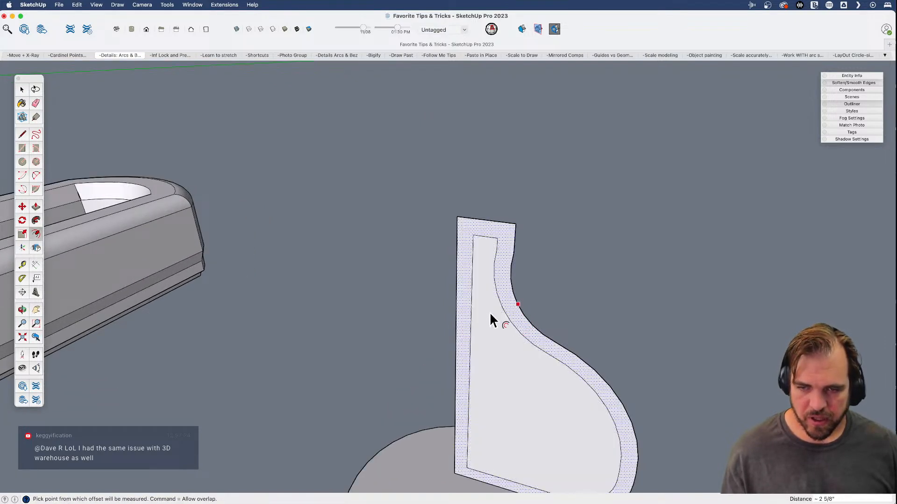
- Move the inner outline's vertical edge onto the profile's straight axis edge and erase it, leaving only the thin wall profile
key(space)
click(472, 298)
key(m)
click(473, 236)
click(458, 233)
key(e)
click(463, 261)
- Sweep the thin wall profile around the circle with Follow Me and undo the sweep
scroll(421, 266, down, 5)
mouse_move(421, 266)
middle_down()
mouse_move(457, 286)
mouse_move(450, 364)
middle_up()
key(space)
click(453, 373)
key(f)
click(495, 348)
shift+middle_drag(444, 299, 436, 290)
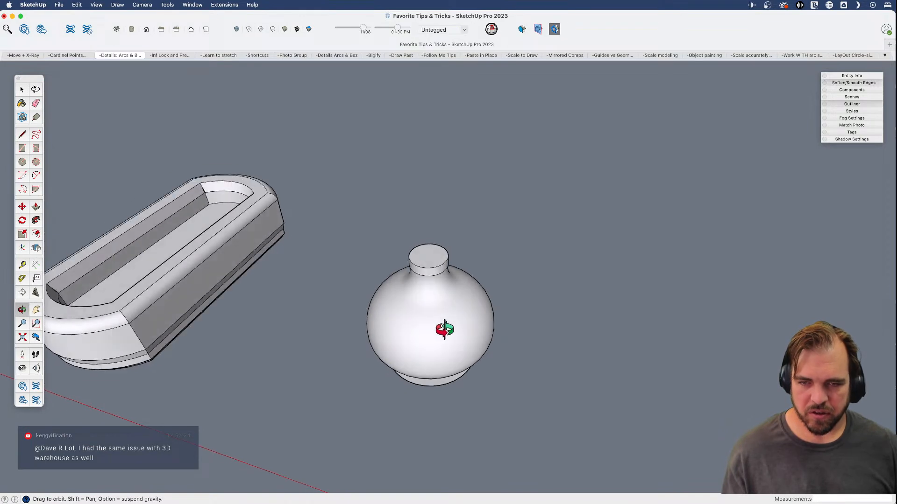
key(super+z)
scroll(440, 262, up, 2)
scroll(439, 257, up, 2)
key(l)
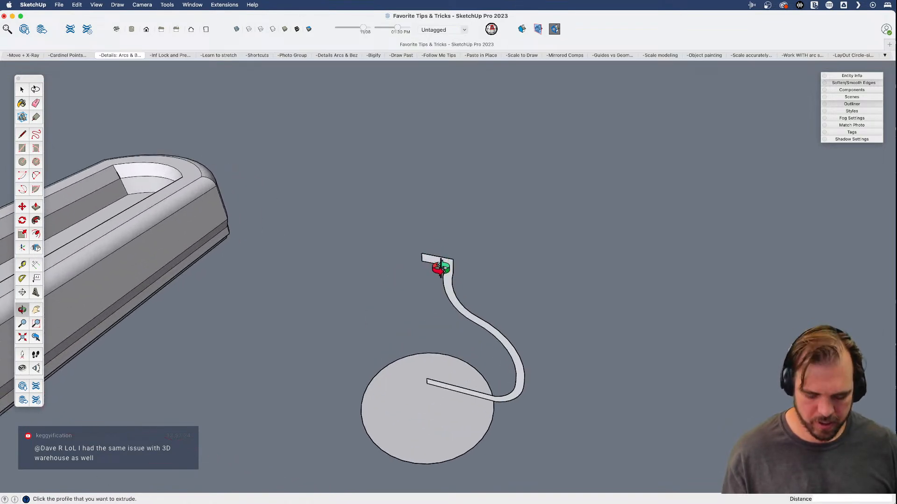
scroll(437, 261, up, 5)
click(440, 257)
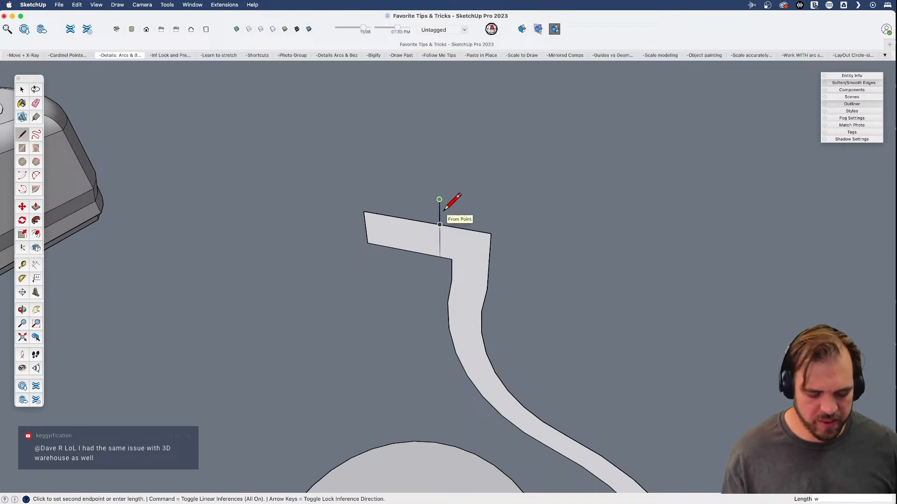
click(444, 210)
key(e)
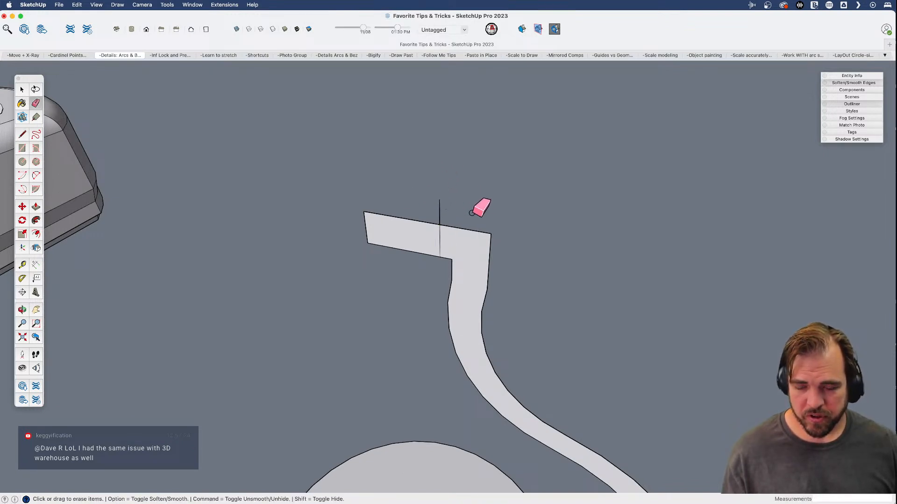
key(super+z)
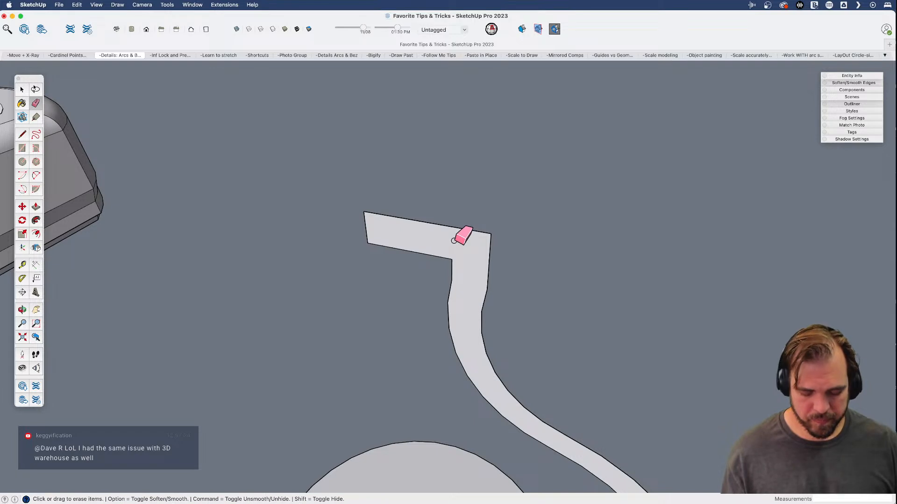
- Draw a vertical line through the thin wall profile's top strip near the neck and erase the strip closing the opening
key(l)
click(438, 256)
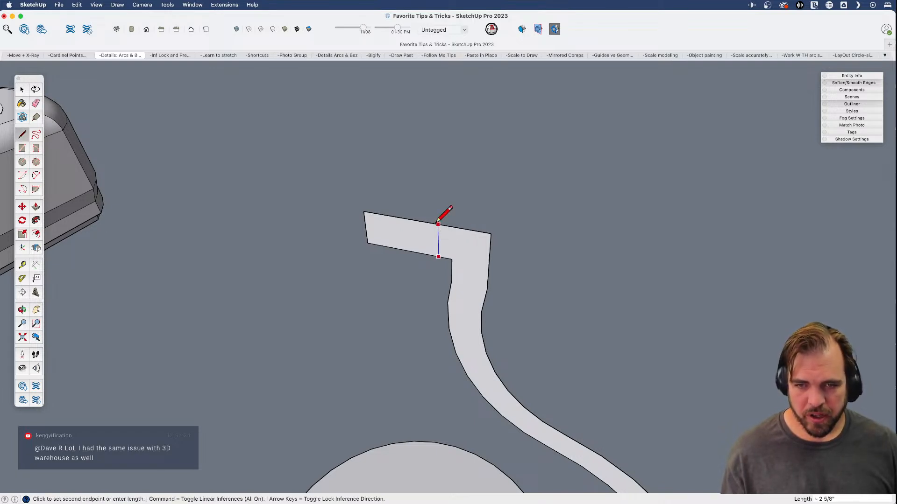
click(437, 123)
key(e)
click(438, 208)
mouse_move(417, 212)
mouse_down()
mouse_move(394, 285)
mouse_move(356, 202)
mouse_up()
- Sweep the trimmed wall profile around the circle with Follow Me to form a hollow vase with an open neck
scroll(453, 248, down, 3)
key(space)
scroll(430, 301, up, 2)
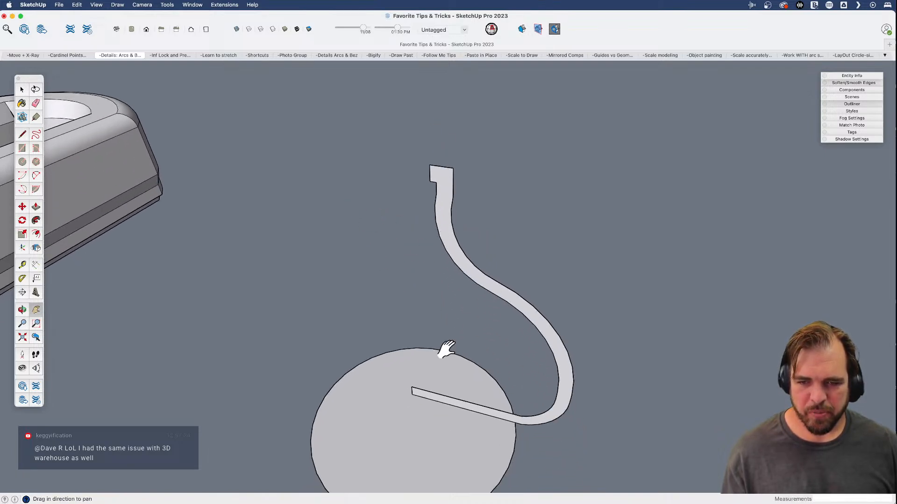
click(444, 377)
key(f)
click(549, 345)
middle_drag(526, 312, 427, 279)
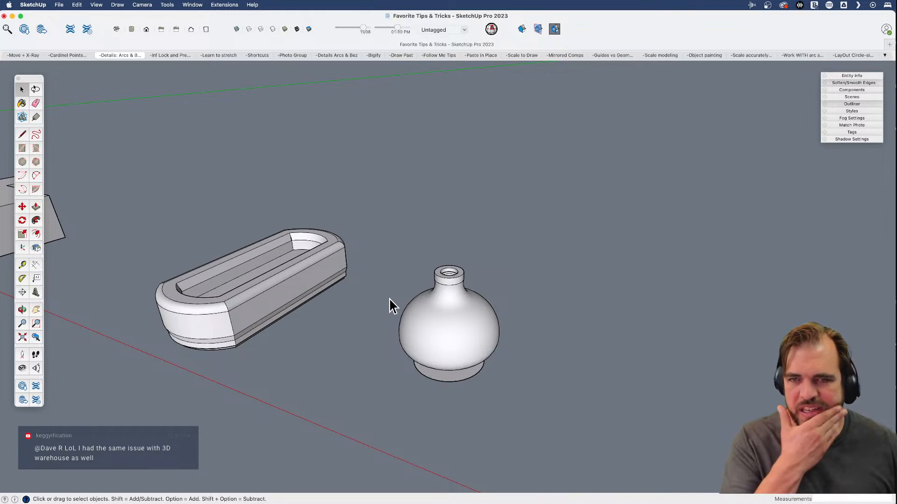
- Copy the wooden desk about 4' 7 3/4" along the green axis
scroll(389, 300, down, 3)
scroll(389, 299, down, 1)
key(h)
drag(484, 418, 303, 325)
scroll(384, 308, up, 10)
key(o)
drag(449, 339, 432, 263)
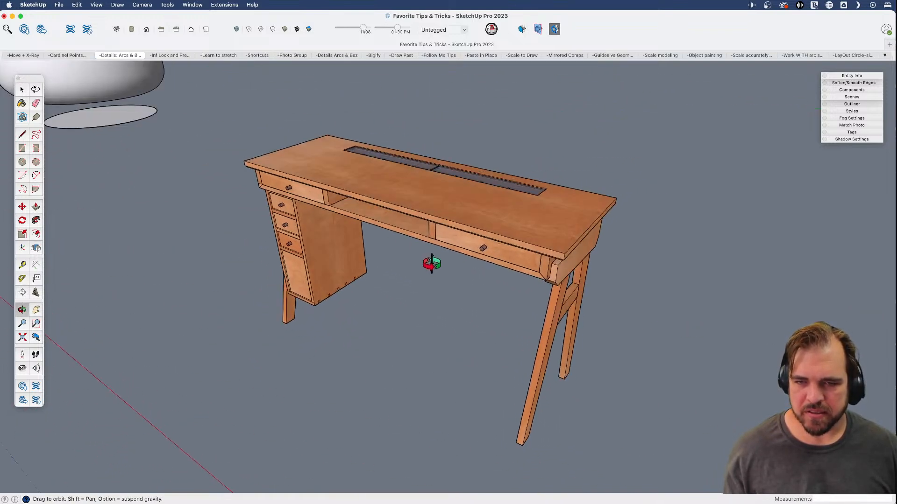
scroll(432, 262, down, 3)
key(space)
click(514, 312)
key(h)
drag(458, 308, 381, 323)
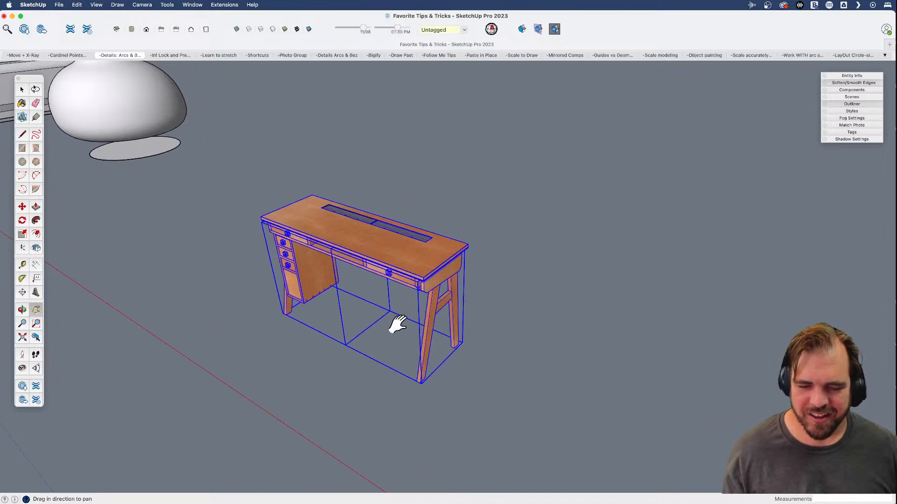
key(m)
click(485, 349)
key(alt)
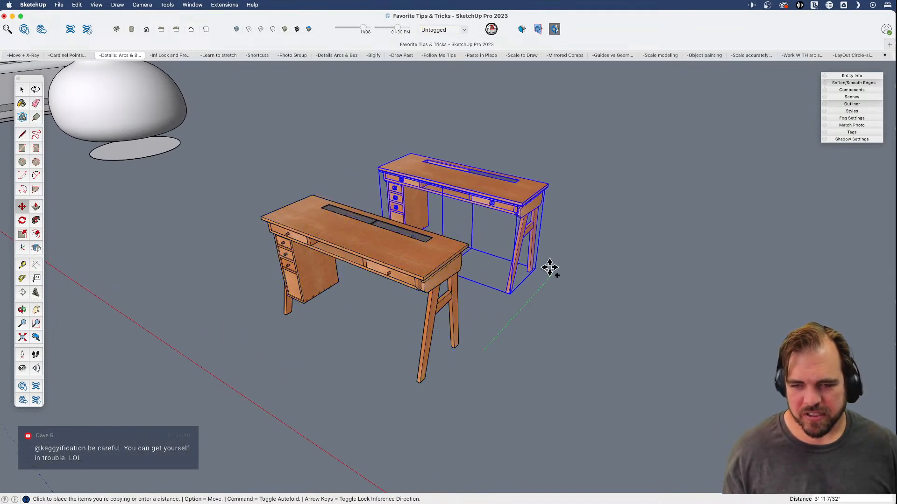
click(561, 260)
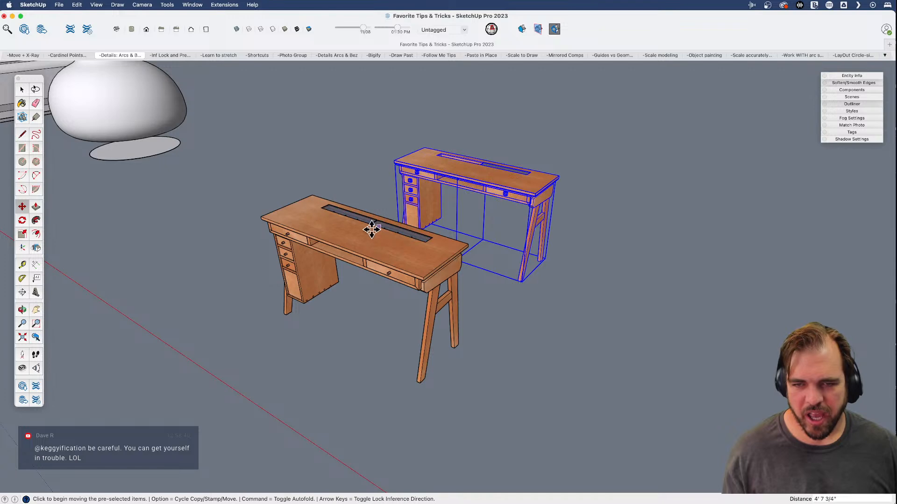
- Open the copied desk's side assembly, select the crossbar between its legs, and leave the assembly
shift+middle_drag(418, 263, 347, 318)
key(space)
click(468, 232)
double_click(478, 268)
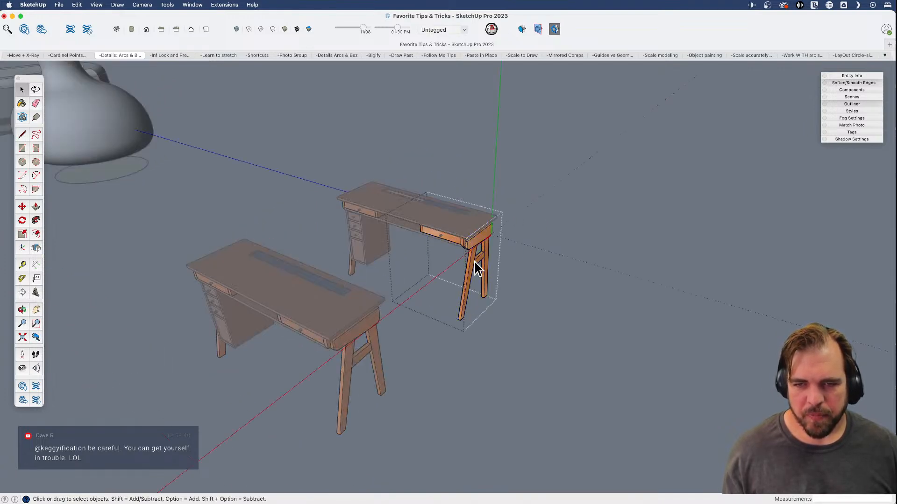
scroll(477, 269, up, 2)
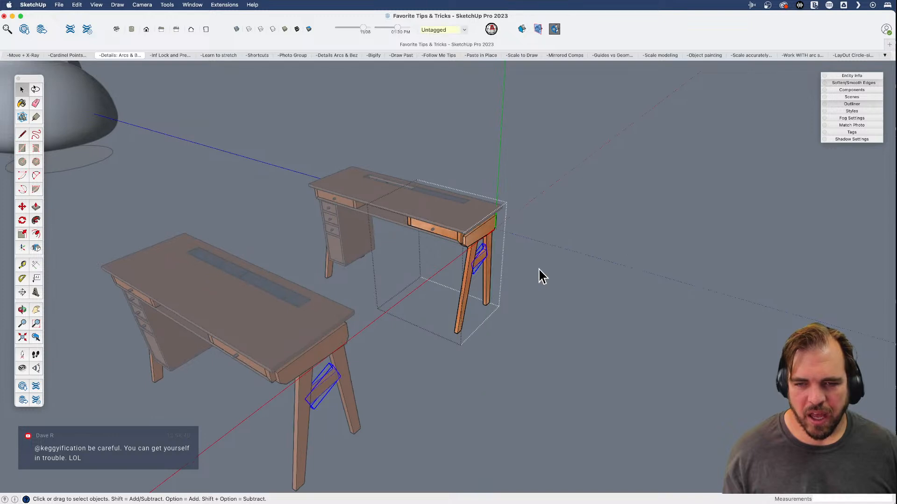
click(542, 276)
- Select both side assemblies of the copied desk and make them unique
click(476, 242)
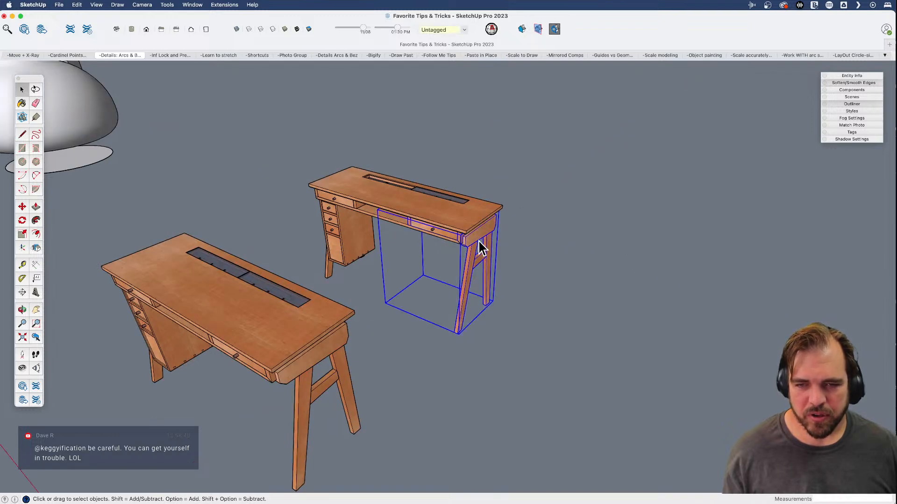
shift+click(337, 274)
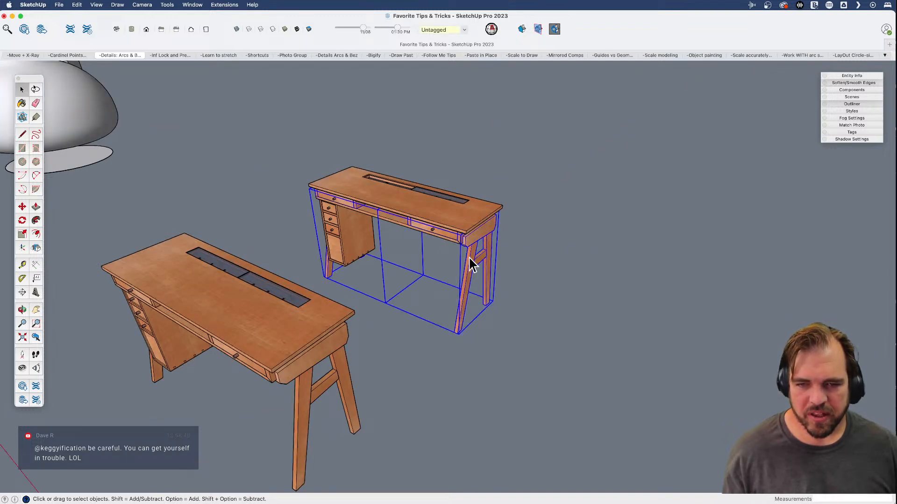
right_click(473, 236)
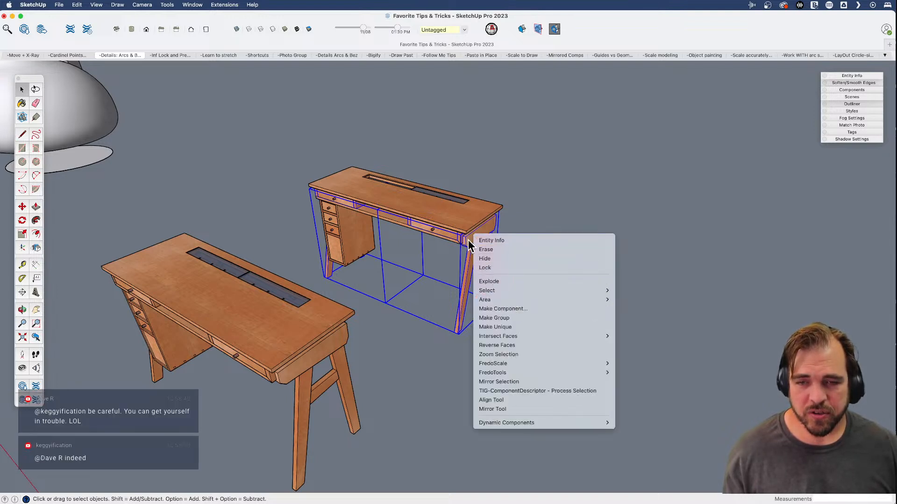
click(453, 277)
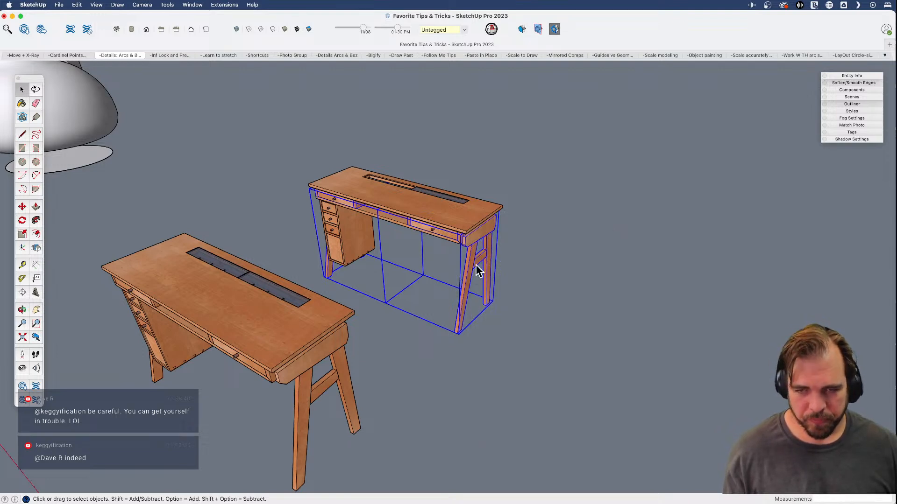
right_click(480, 235)
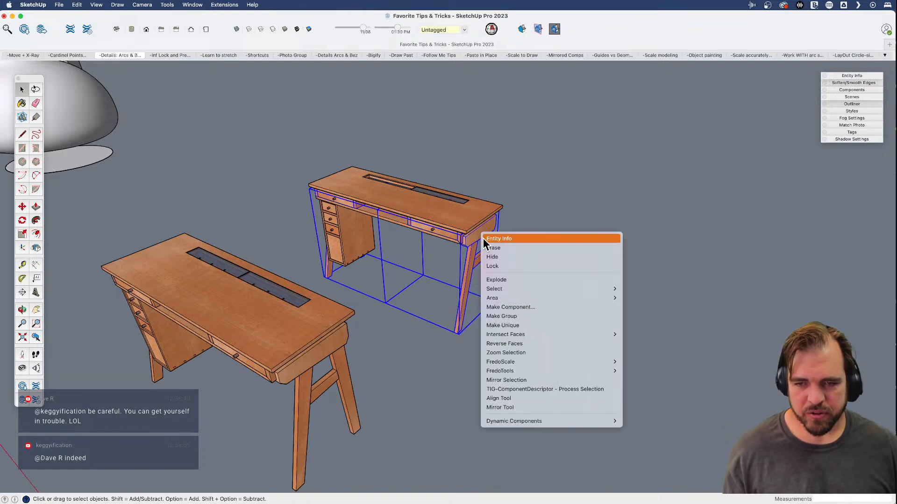
click(512, 326)
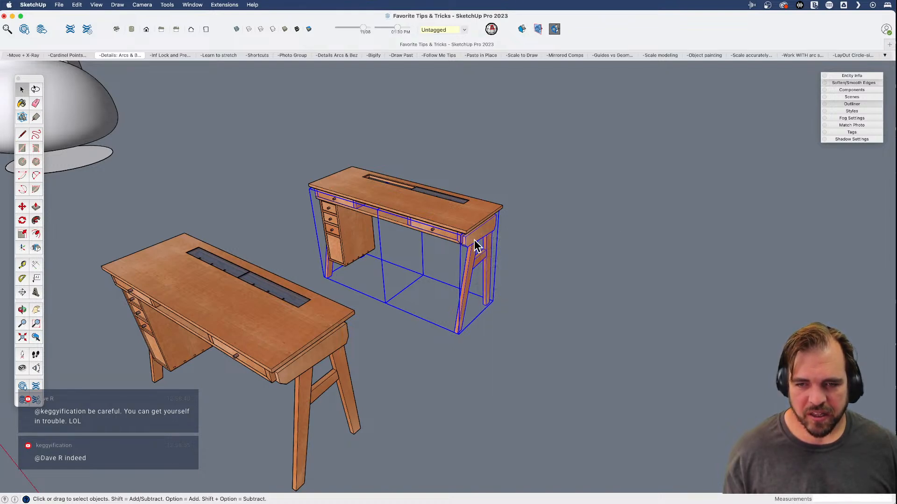
double_click(476, 237)
key(m)
click(532, 240)
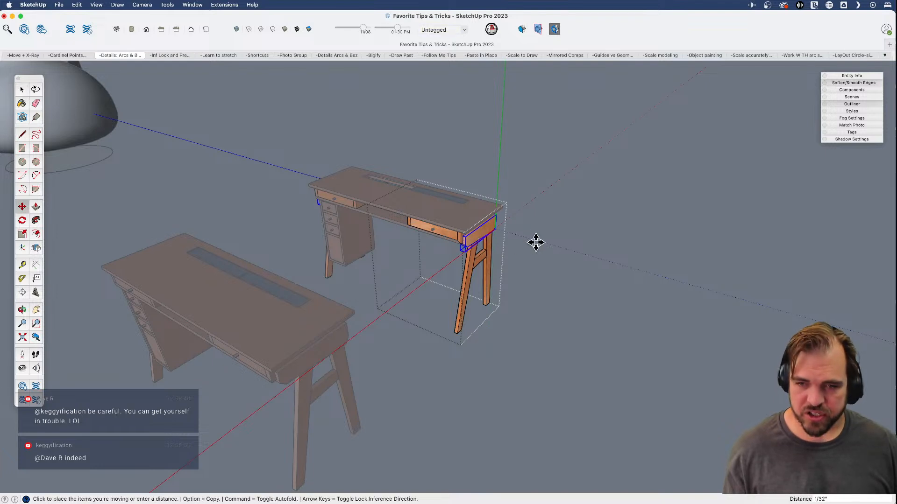
key(space)
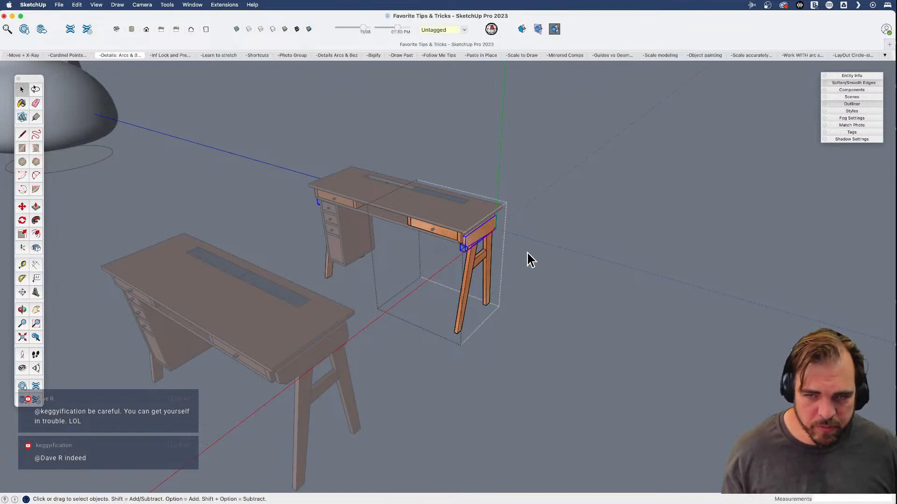
click(520, 285)
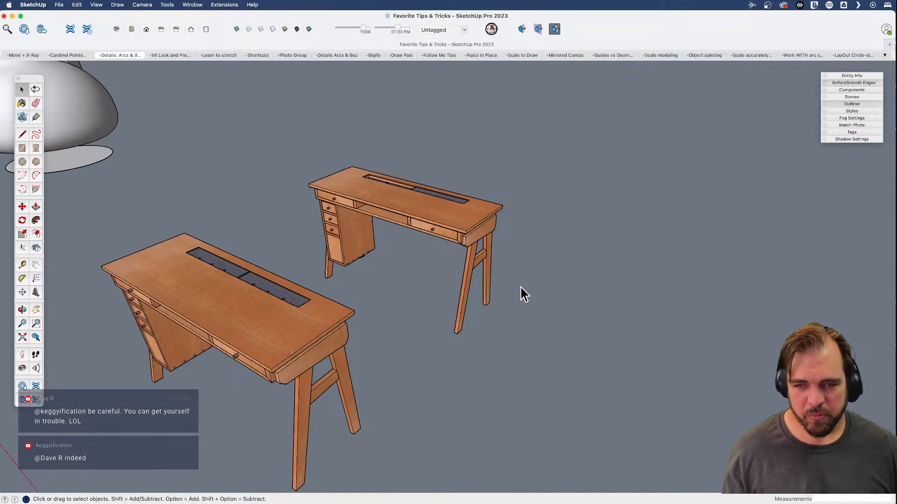
- Select the whole unique desk copy and copy it again about 4' 6 11/32" away from the original
click(325, 170)
middle_drag(469, 237, 430, 316)
key(m)
click(475, 304)
key(alt)
click(547, 248)
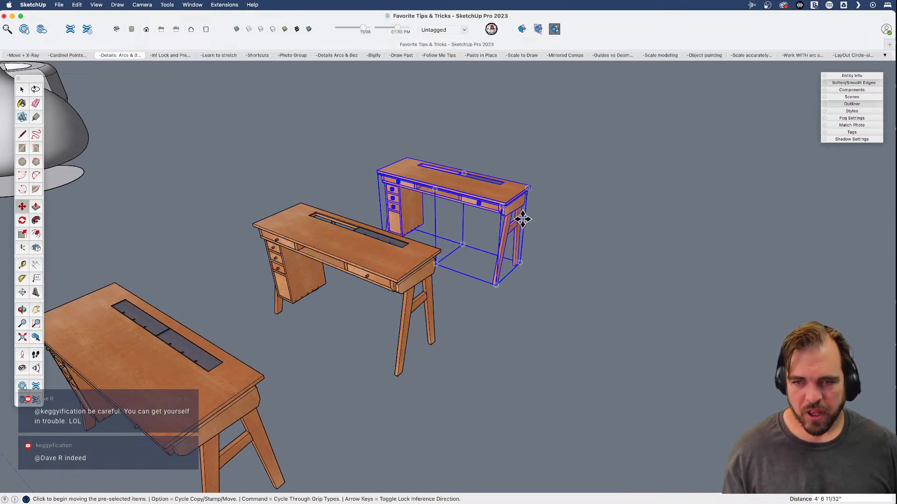
- Open the copied desk's end apron board, offset its outer face inward about 15/32", and push/pull the inner face
scroll(527, 220, up, 6)
key(space)
double_click(452, 228)
click(449, 234)
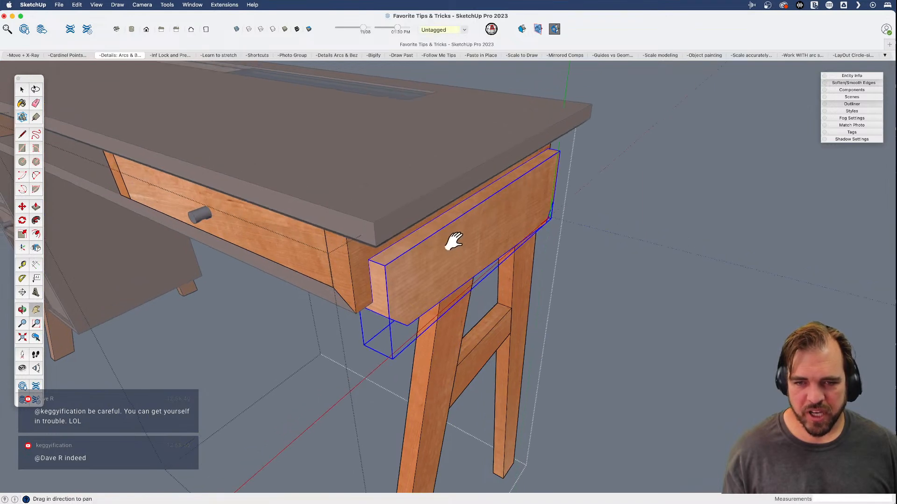
double_click(456, 234)
key(f)
double_click(460, 220)
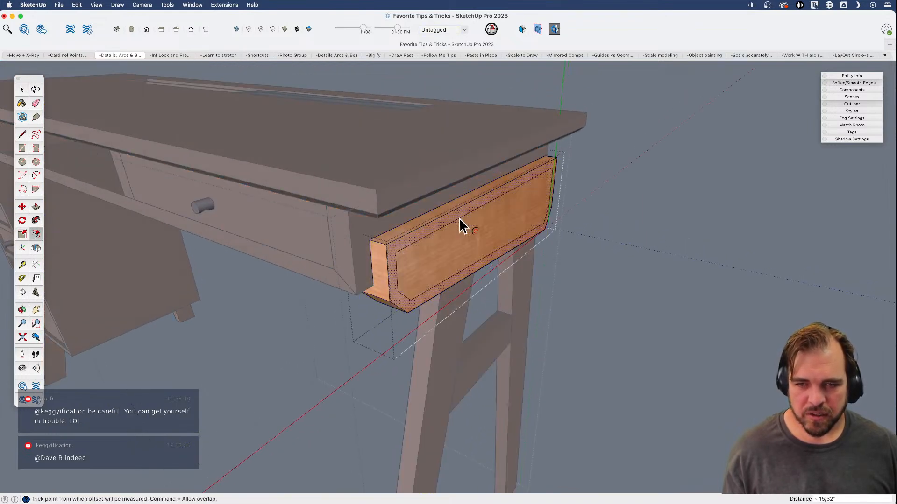
key(p)
click(458, 239)
- Open the crossbar between the copied desk's legs and move its geometry lower down the legs
mouse_move(456, 245)
middle_down()
mouse_move(448, 278)
mouse_move(464, 294)
mouse_move(453, 231)
mouse_move(475, 242)
middle_up()
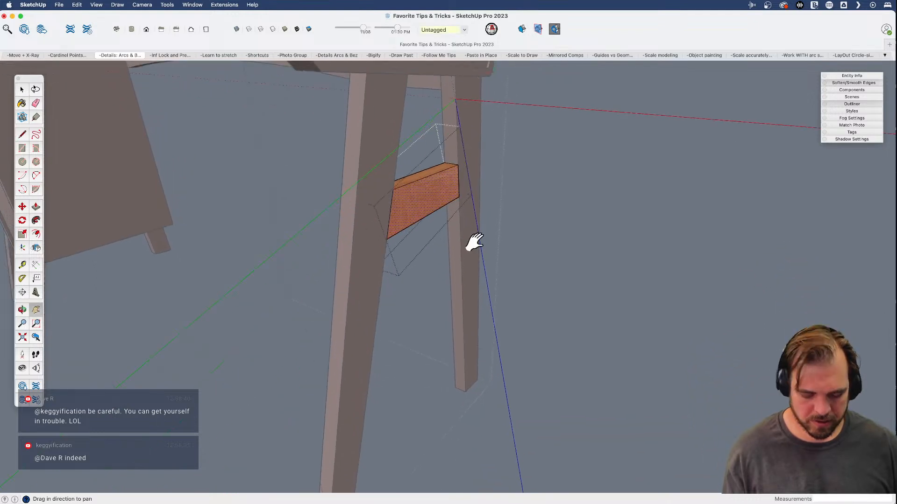
key(space)
click(440, 191)
key(m)
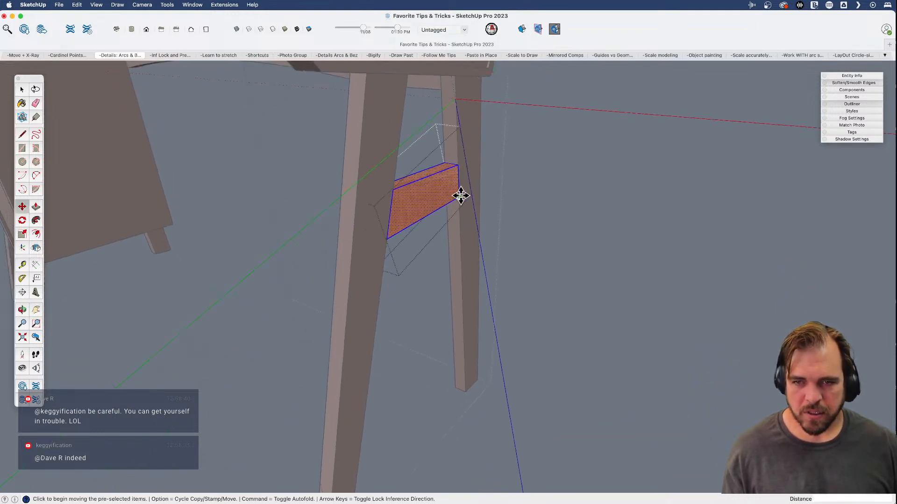
click(457, 207)
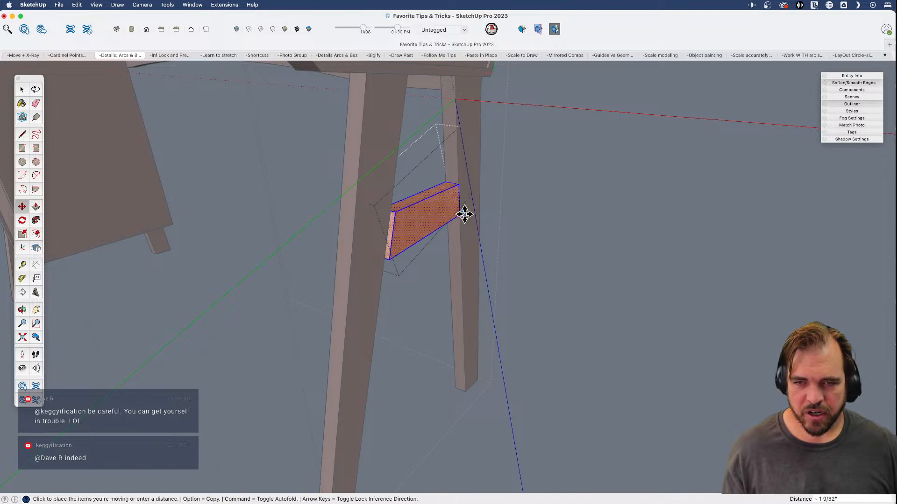
click(456, 307)
- Move the upper edge of the lowered crossbar's front end along its length to the front leg
middle_drag(456, 307, 373, 248)
key(space)
scroll(374, 250, up, 3)
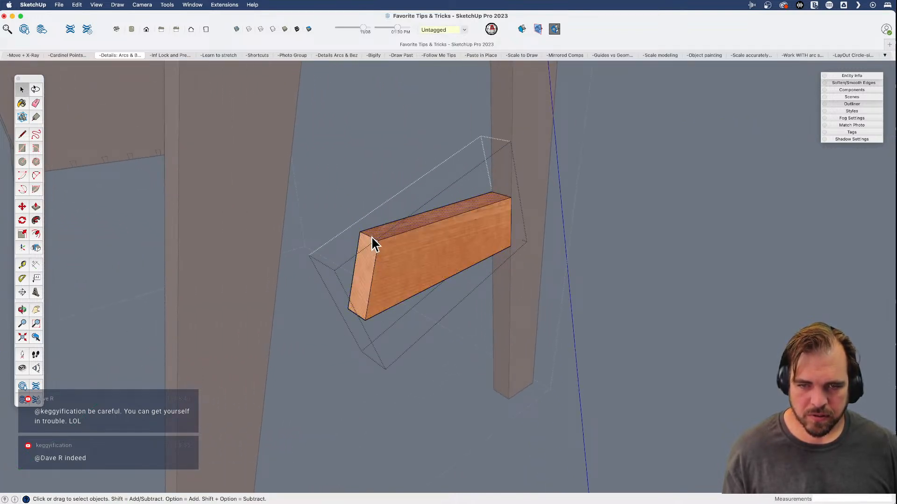
key(m)
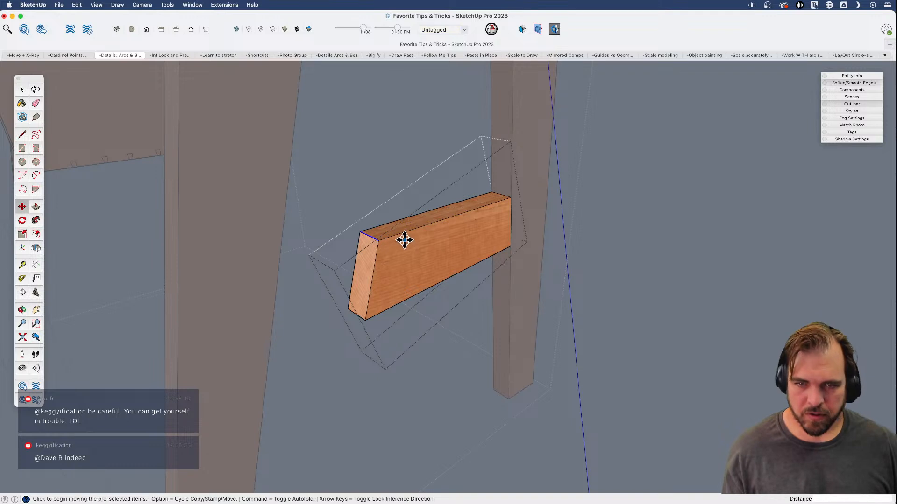
click(378, 240)
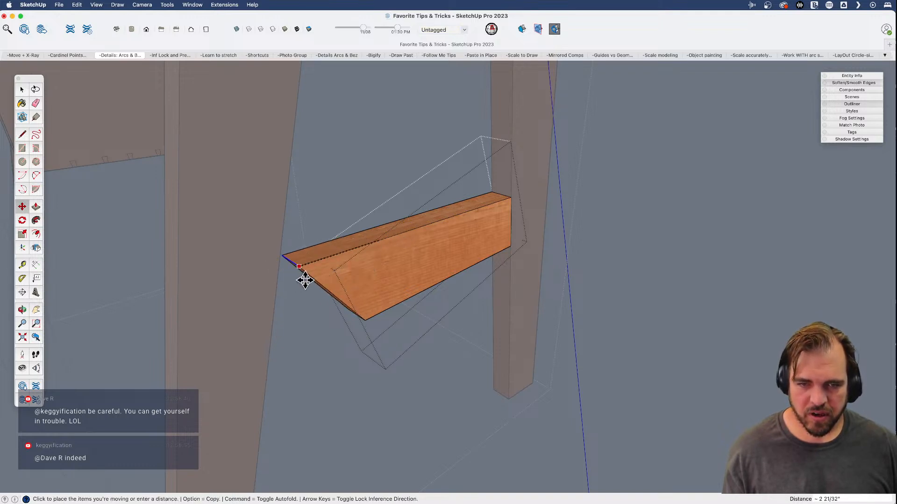
click(277, 270)
key(space)
- Move the lower edge of the crossbar's front end about 3 5/16" to meet the slanted front leg
middle_drag(354, 289, 435, 194)
key(m)
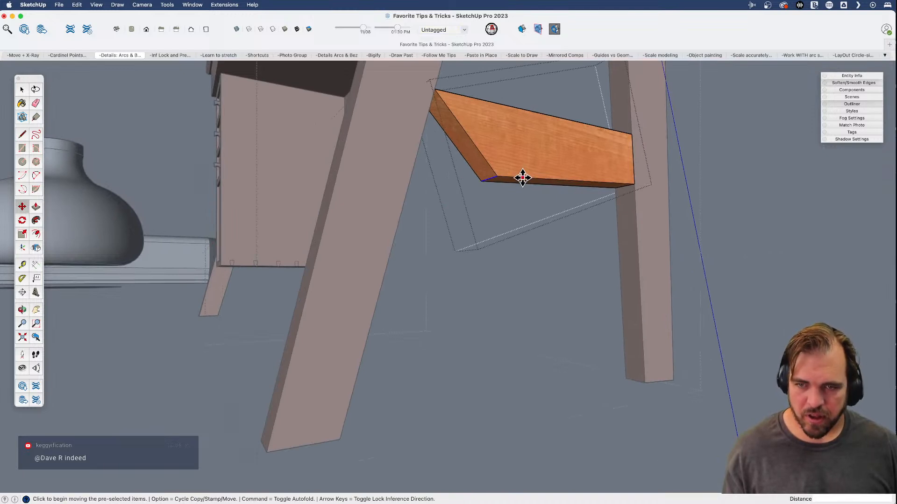
click(499, 178)
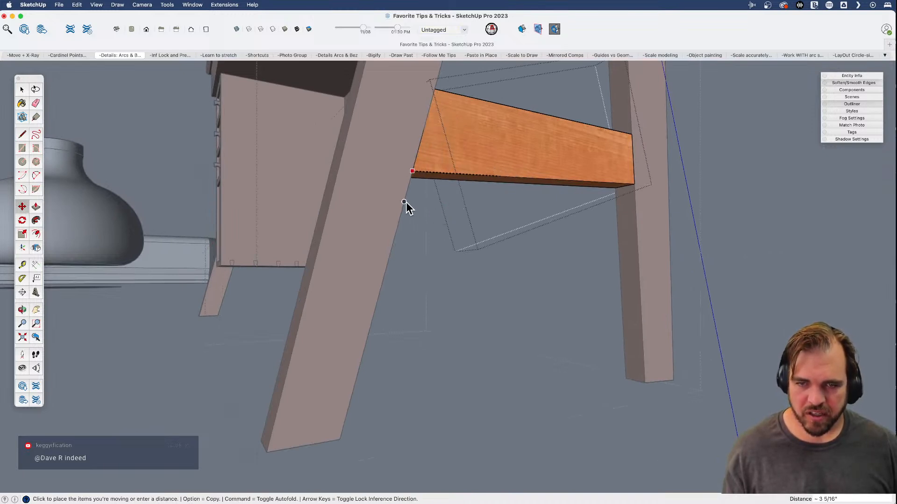
click(405, 203)
- Compare the edited end aprons and crossbars on both desk copies and select the nearer copy's side assembly
scroll(533, 179, down, 3)
mouse_move(533, 178)
shift+middle_down()
mouse_move(420, 304)
mouse_move(381, 228)
mouse_move(395, 282)
mouse_move(384, 220)
mouse_move(387, 240)
mouse_move(496, 303)
shift+middle_up()
middle_drag(629, 238, 426, 283)
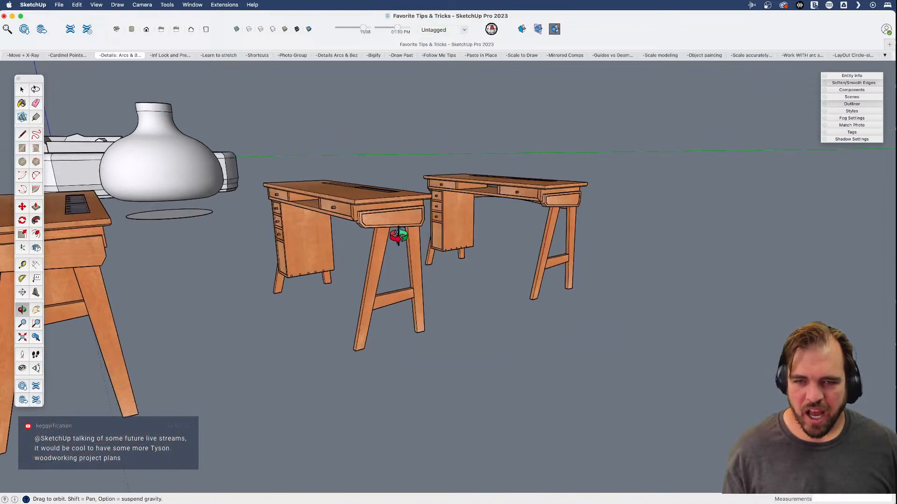
click(374, 280)
middle_drag(374, 270, 605, 238)
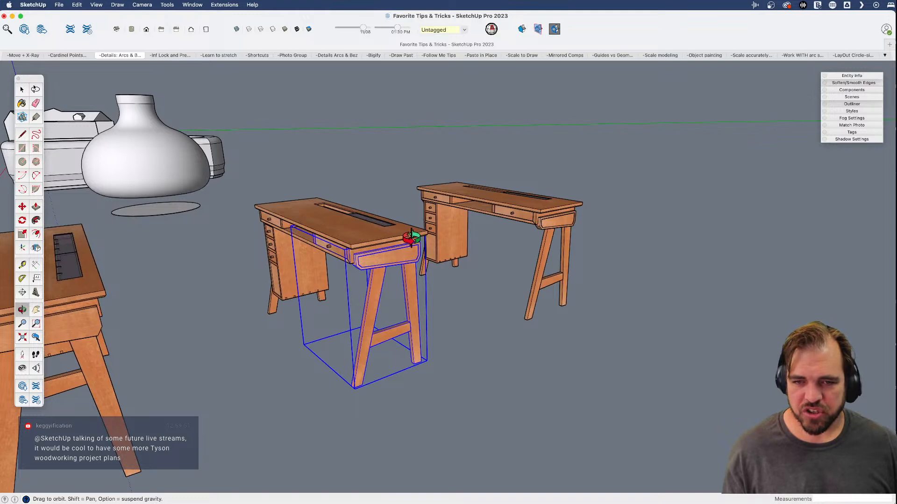
- Copy the edited farther desk and undo back to the state before the desk was duplicated
middle_drag(396, 259, 468, 302)
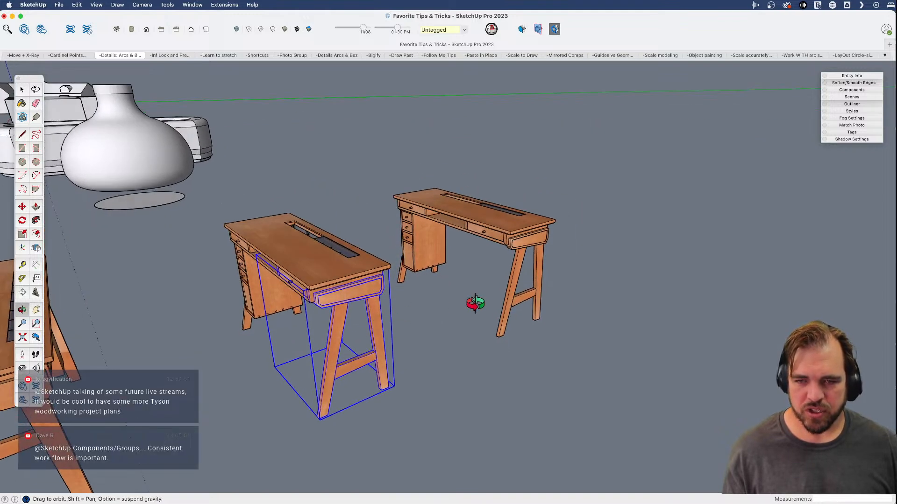
middle_drag(514, 263, 496, 303)
click(368, 219)
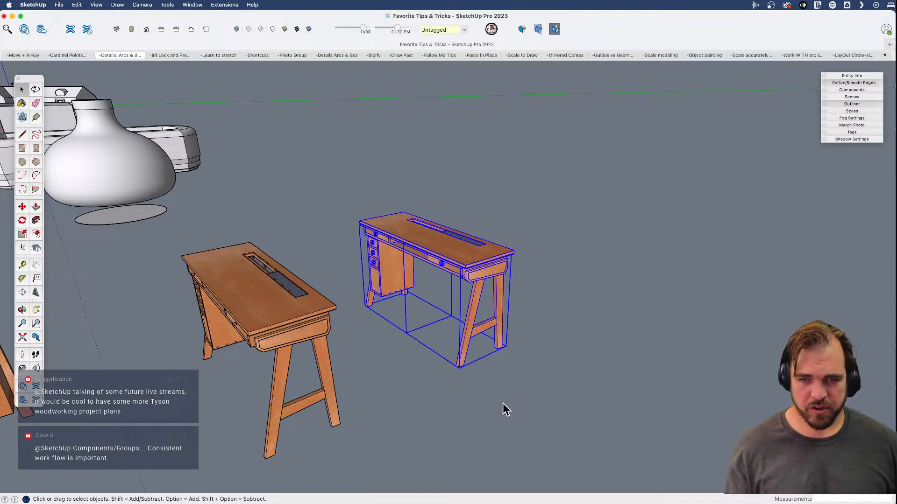
key(Return)
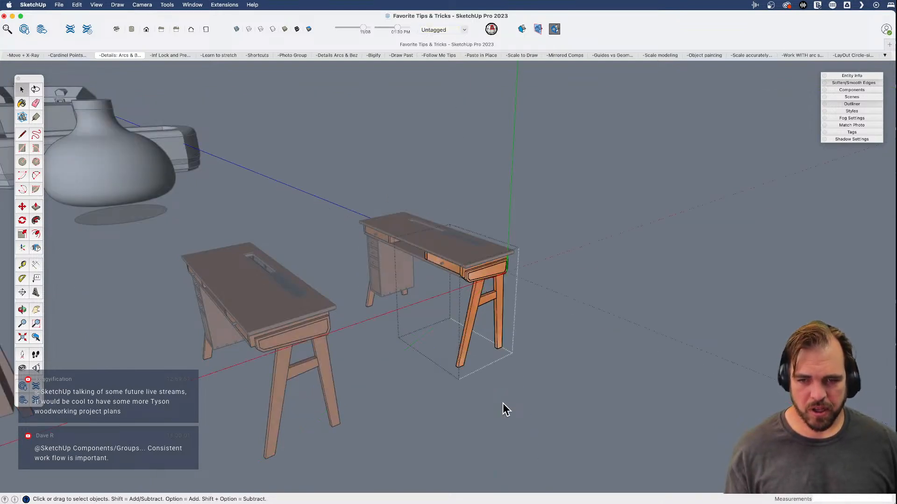
key(super+x)
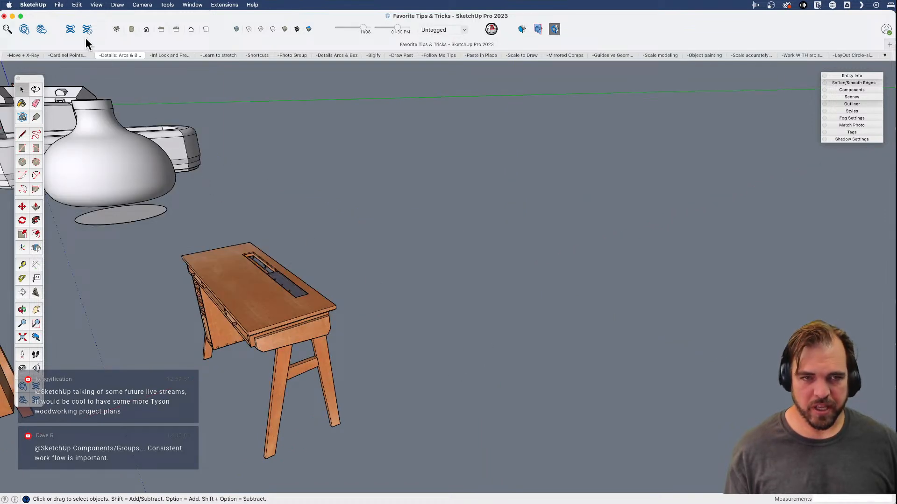
- Paste the copied edited desk in place beside the original desk
click(74, 5)
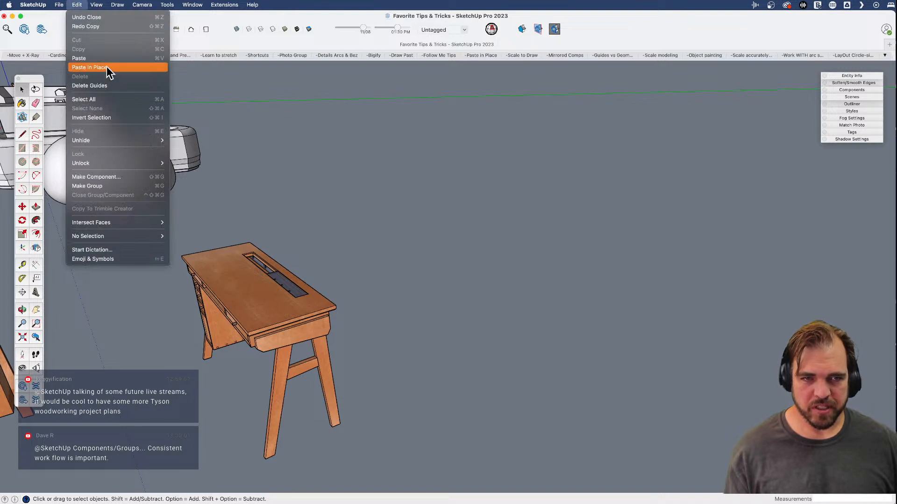
click(417, 210)
key(super+shift+alt+v)
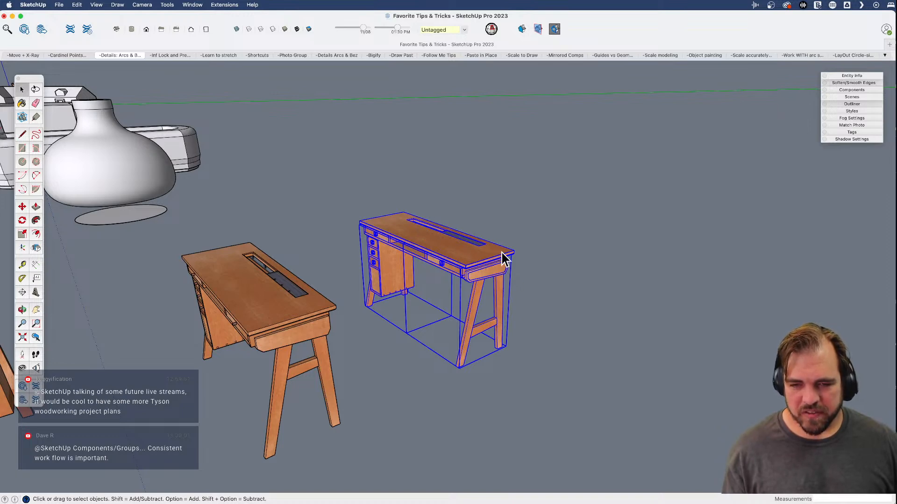
- Examine the pasted desk's side assembly, including its end apron, legs and crossbar, from outside and below
middle_drag(458, 292, 456, 262)
double_click(451, 269)
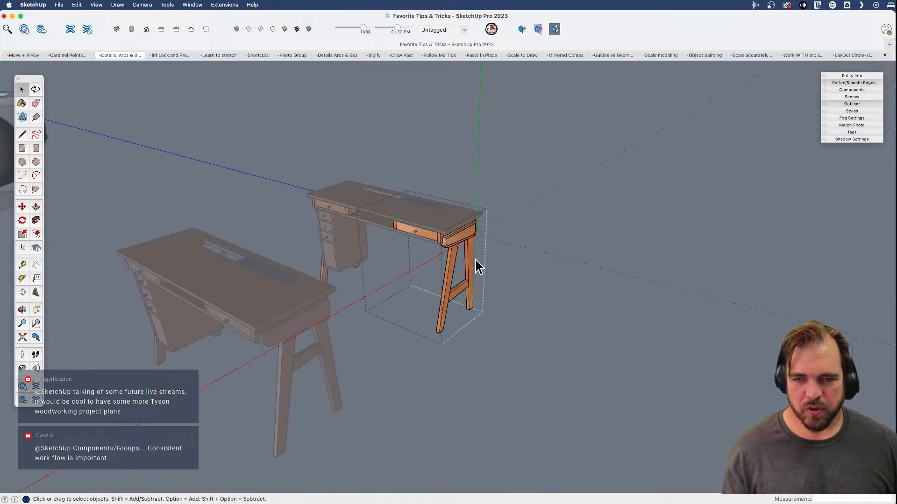
scroll(470, 256, up, 6)
middle_drag(470, 241, 469, 281)
click(550, 265)
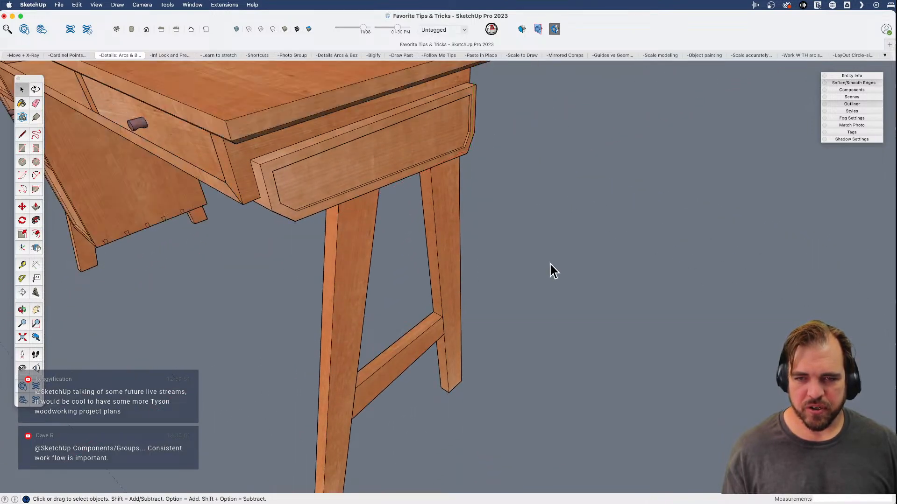
scroll(487, 280, down, 8)
scroll(470, 251, up, 10)
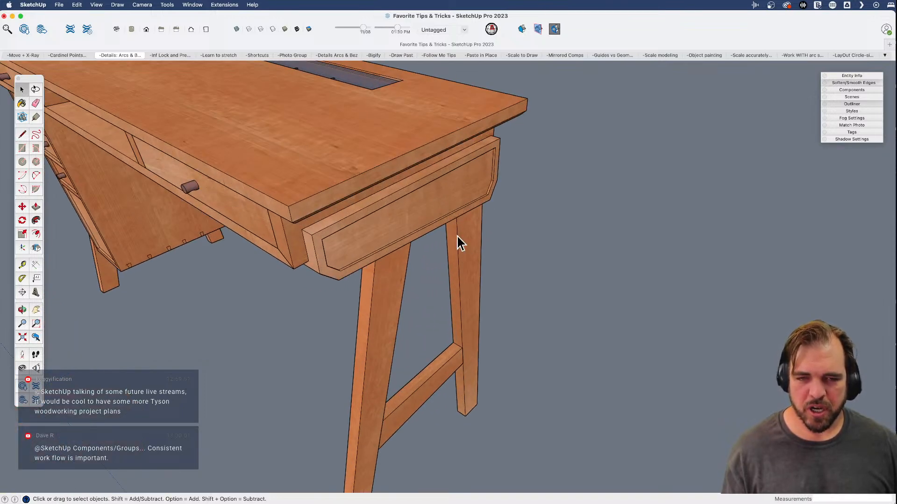
middle_drag(459, 243, 456, 156)
scroll(456, 161, up, 5)
key(l)
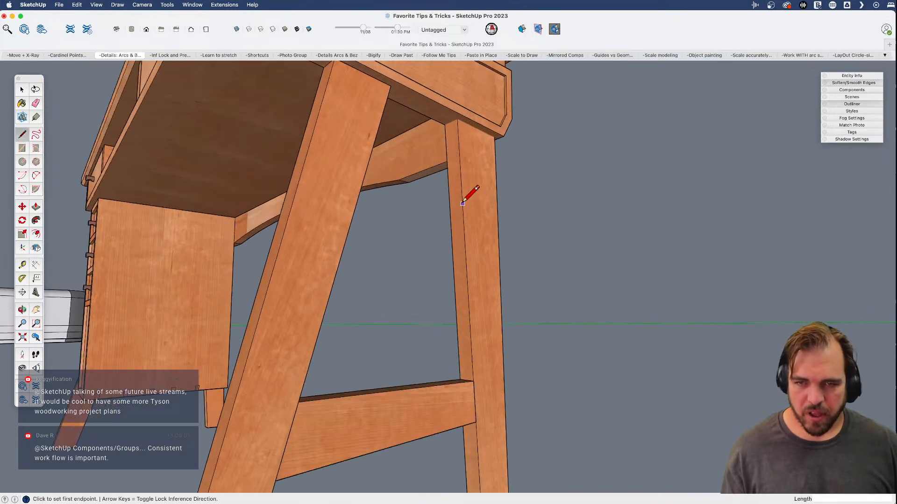
key(r)
click(448, 184)
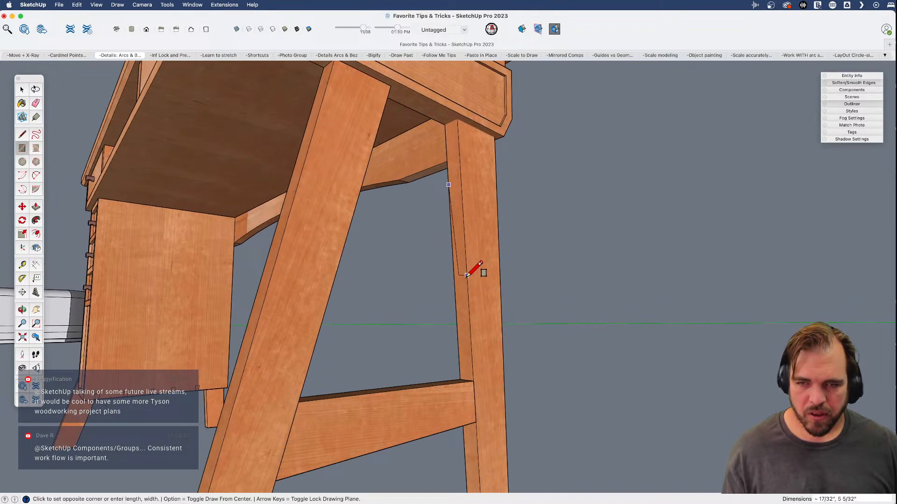
- Outline a profile 1" wide and about 4 13/32" high on the rear leg's inner face, above the crossbar
key(l)
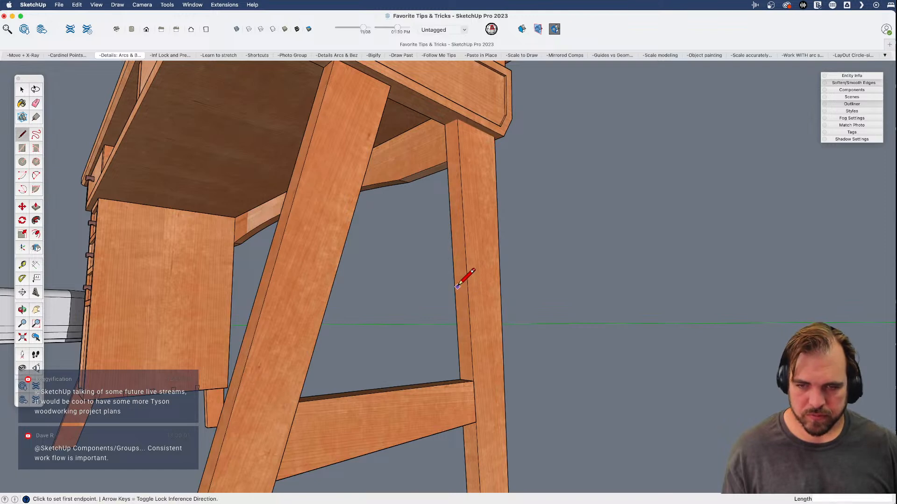
click(454, 287)
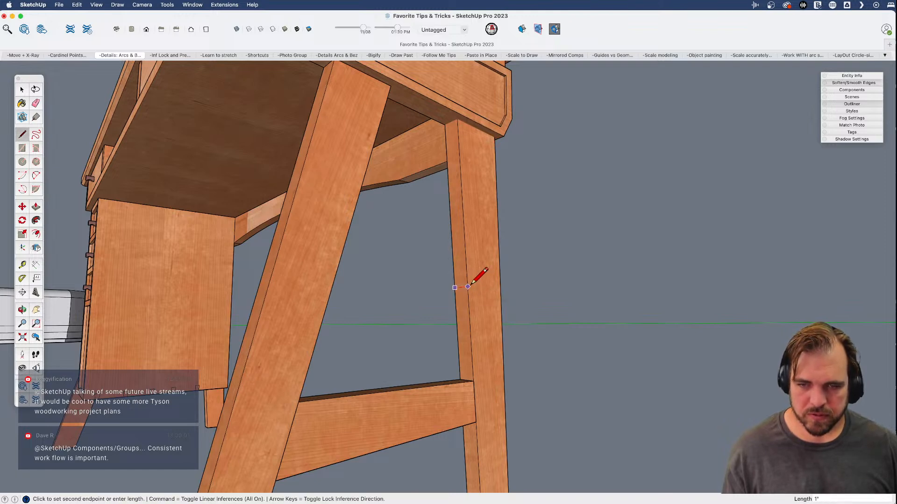
click(450, 207)
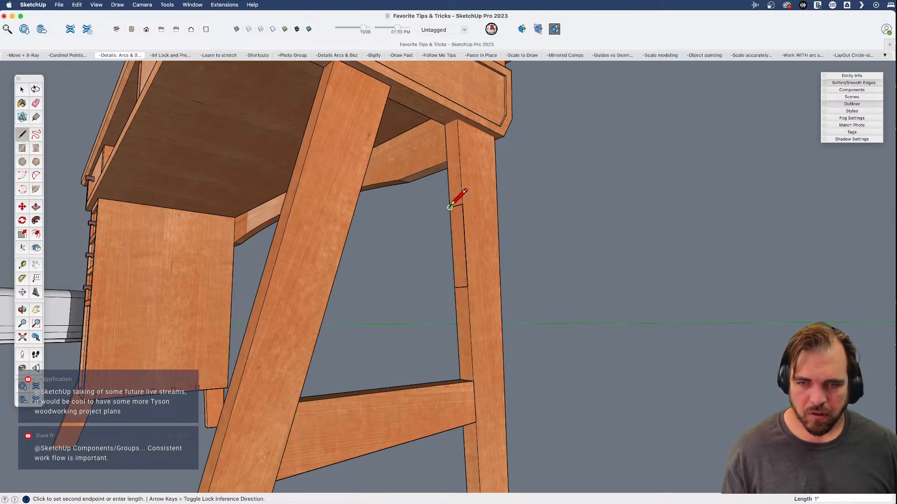
click(454, 287)
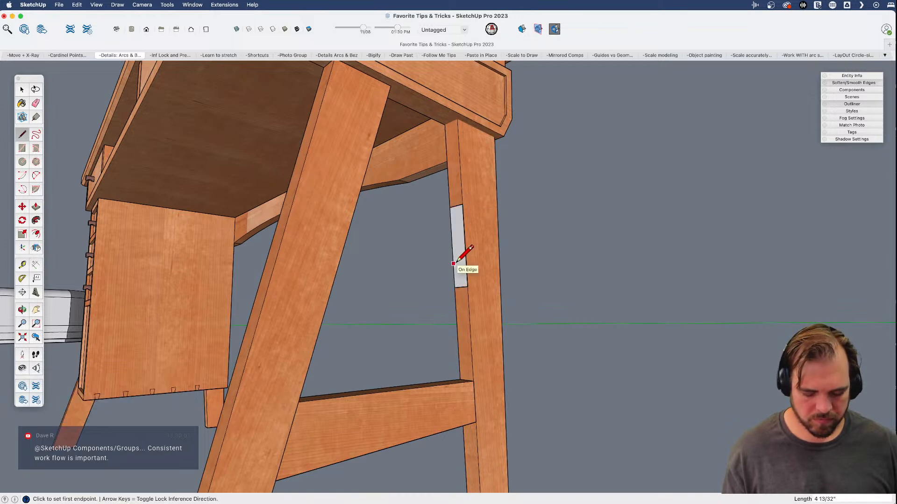
- Extrude the profile about 8 5/8" from the rear leg into the slanted front leg
key(p)
click(456, 262)
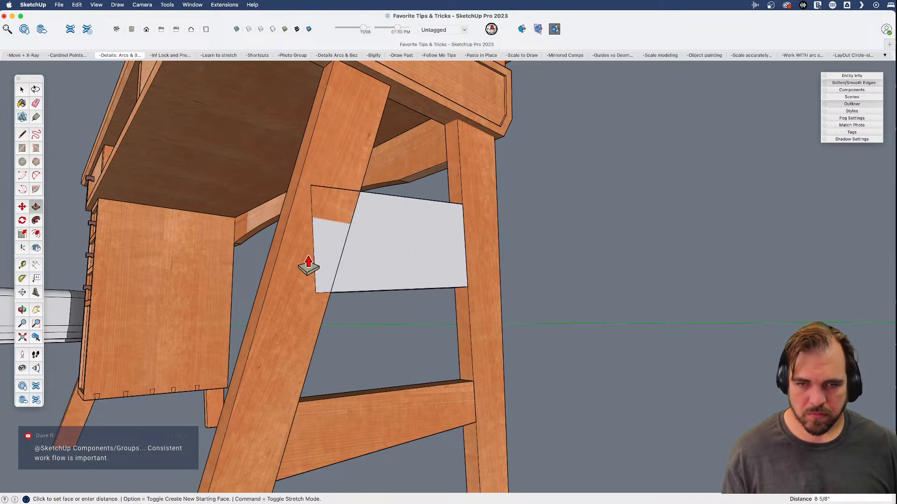
key(space)
- Move the lower edge of the new panel's front end to meet the slanted front leg
middle_drag(299, 266, 383, 298)
middle_drag(410, 340, 377, 204)
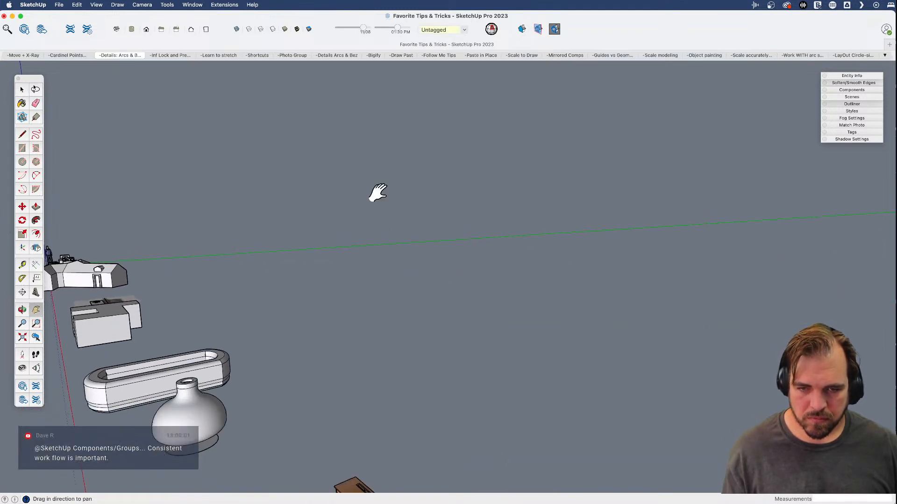
shift+middle_drag(350, 472, 366, 318)
scroll(367, 315, up, 15)
scroll(366, 317, up, 8)
key(m)
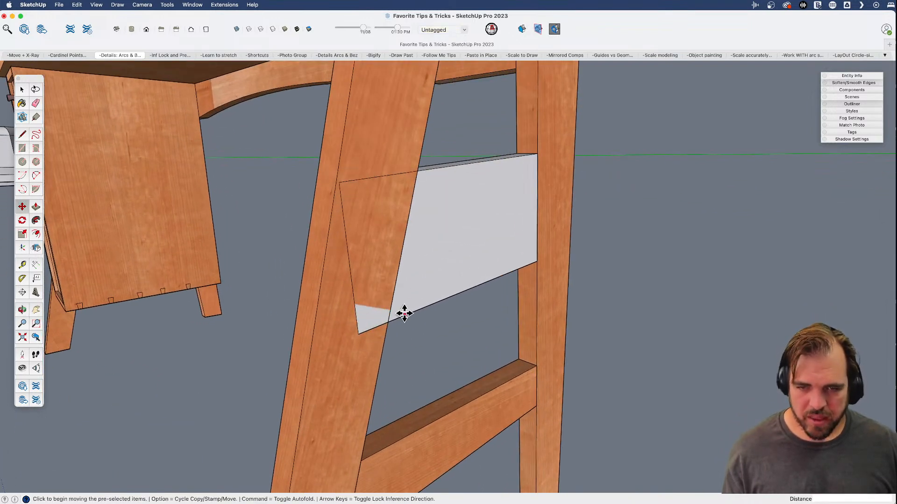
click(361, 333)
click(390, 327)
- Move the upper edge of the panel's front end about 2 3/4" to meet the slanted front leg
scroll(376, 252, down, 3)
key(space)
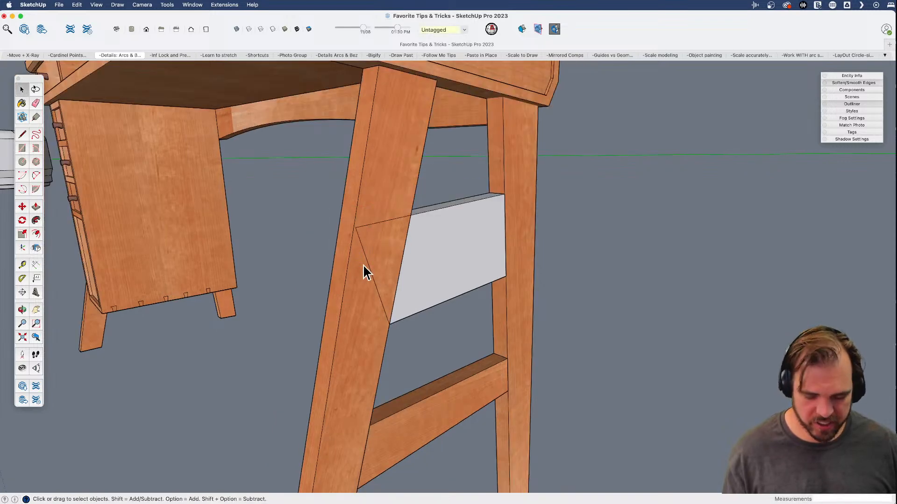
key(m)
click(356, 228)
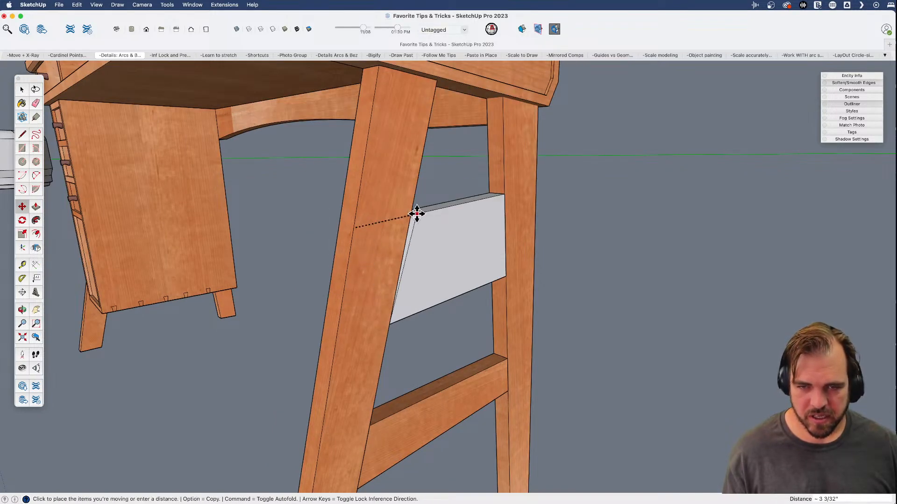
click(409, 217)
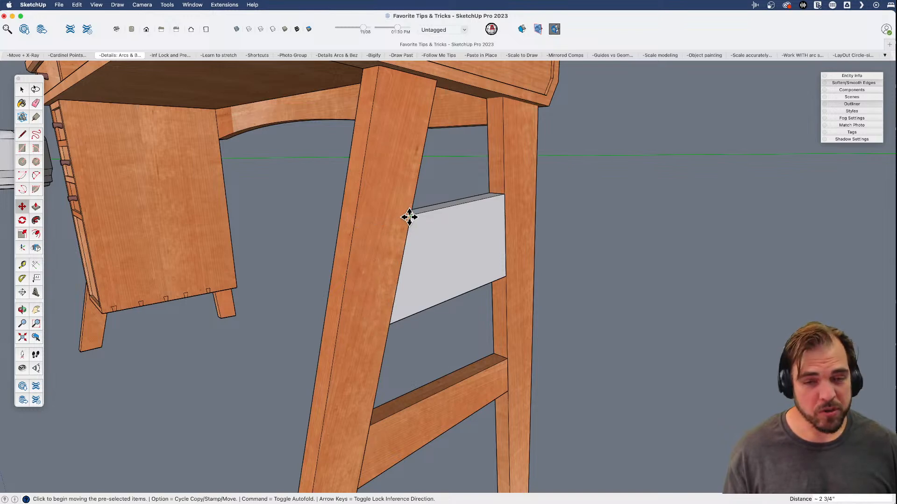
- Examine the desk from several angles, focusing on the desktop slot, its translucent lid and the open compartment beneath
scroll(390, 280, down, 5)
key(o)
key(h)
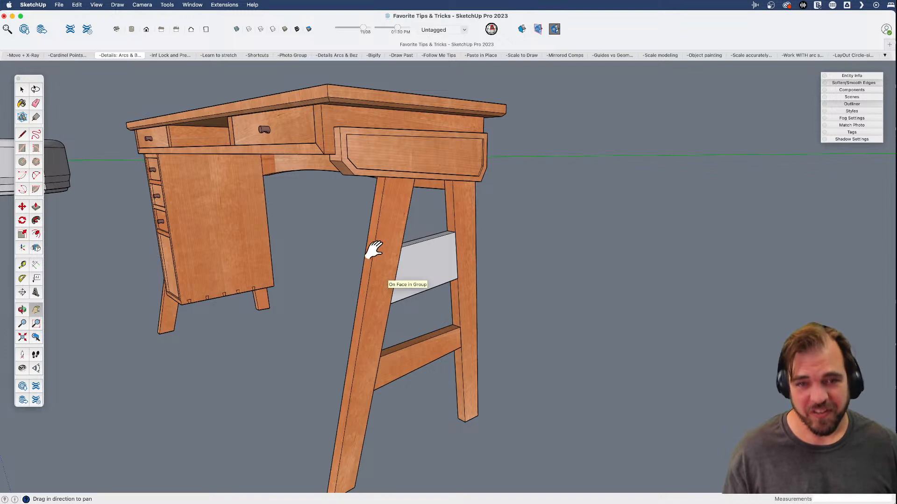
middle_drag(372, 286, 401, 319)
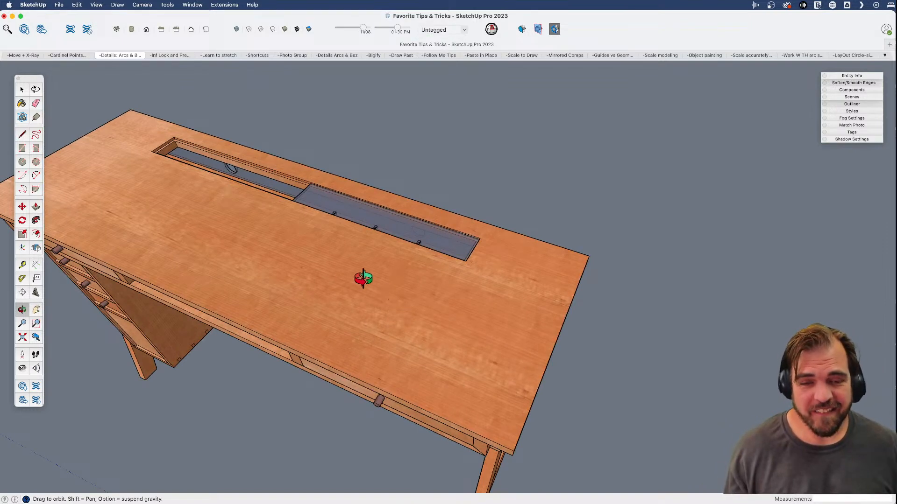
drag(338, 219, 267, 299)
scroll(460, 297, up, 3)
scroll(459, 297, up, 2)
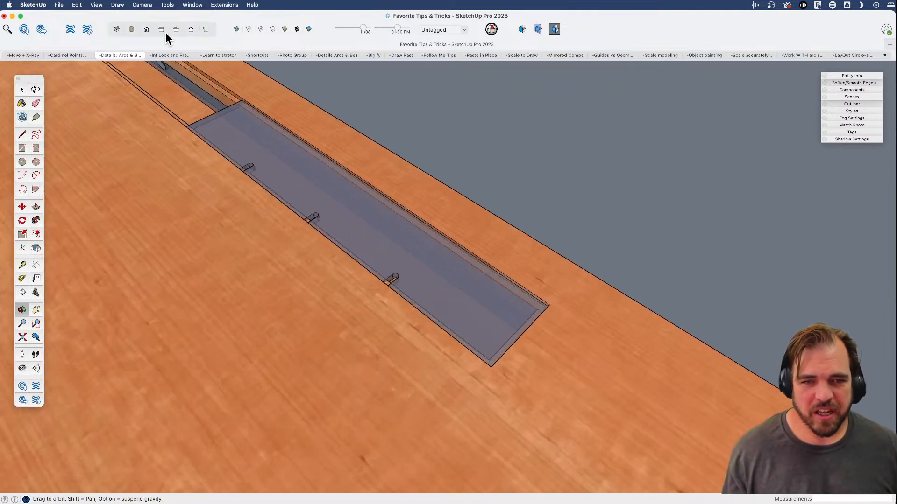
scroll(349, 256, down, 2)
drag(350, 257, 391, 300)
shift+drag(391, 300, 433, 354)
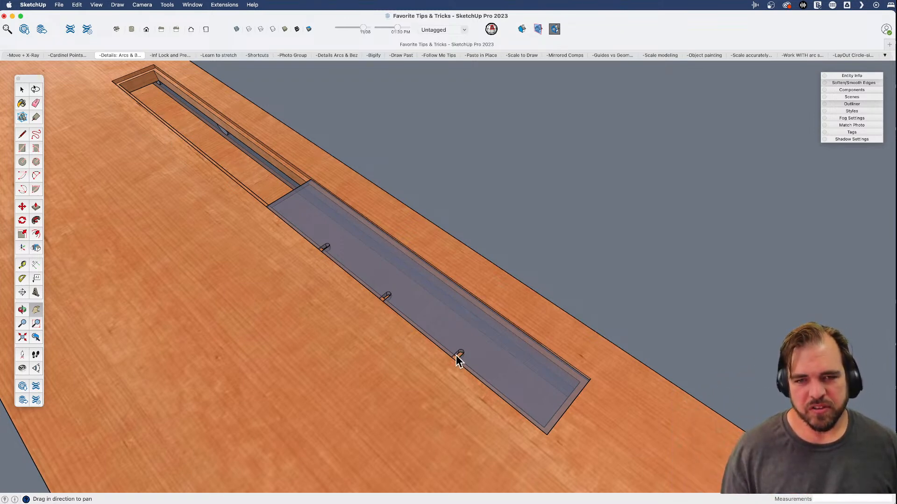
scroll(330, 348, down, 3)
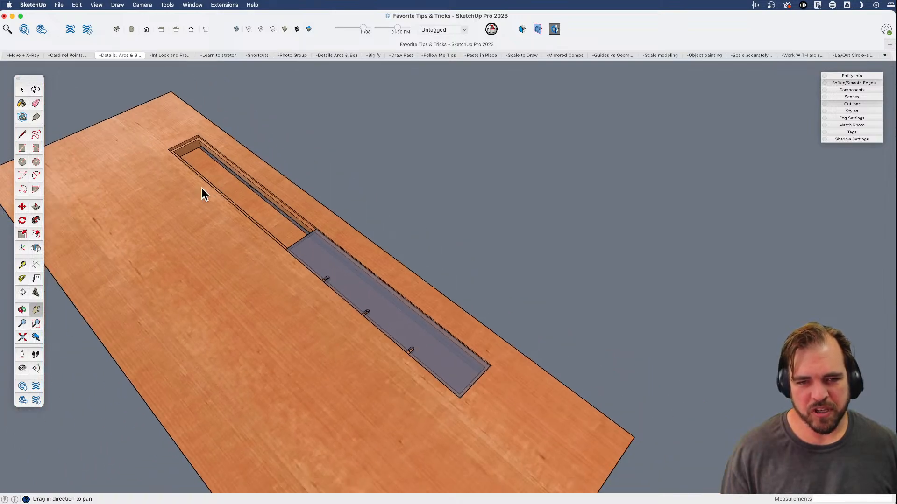
middle_drag(321, 273, 402, 241)
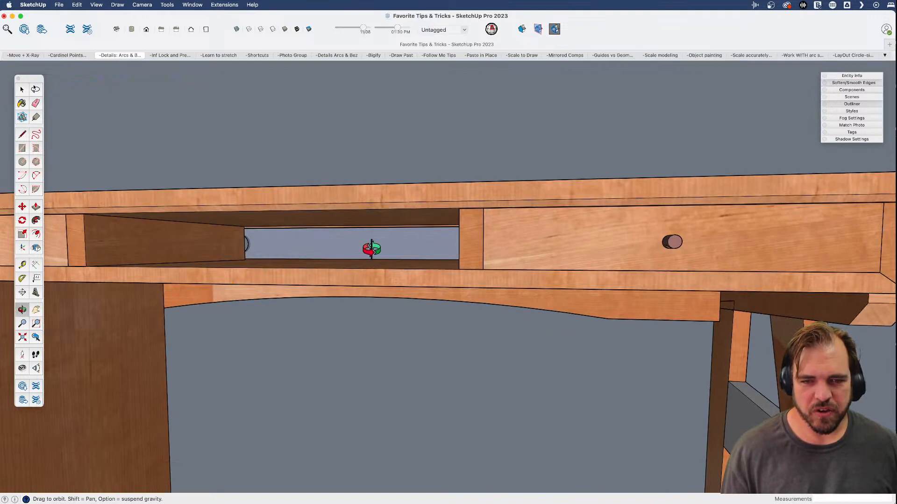
middle_drag(321, 250, 356, 300)
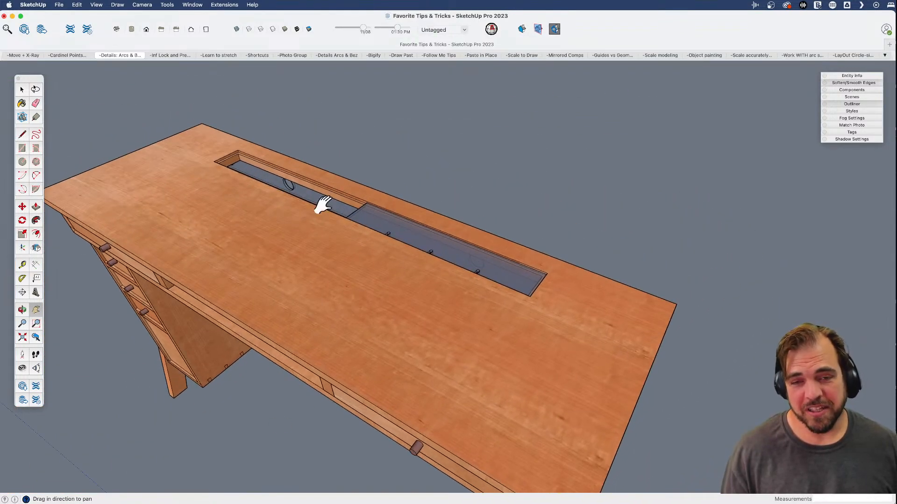
middle_drag(435, 383, 378, 232)
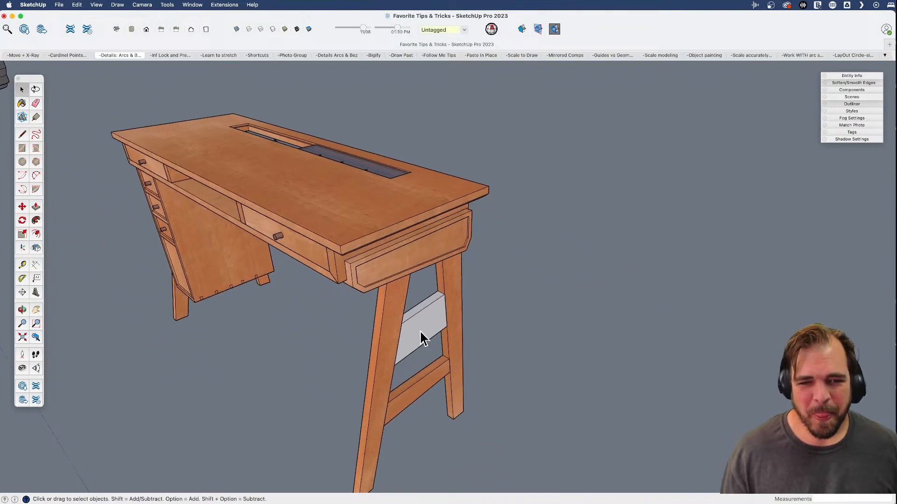
- Clear the drawer cabinet out of view and cut the new panel from between the legs
scroll(405, 318, down, 3)
middle_drag(260, 290, 461, 381)
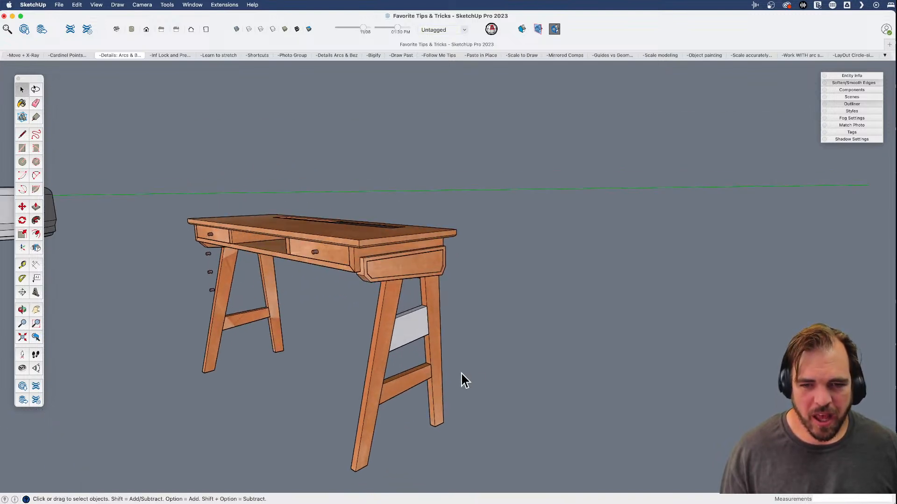
click(418, 331)
scroll(419, 334, up, 4)
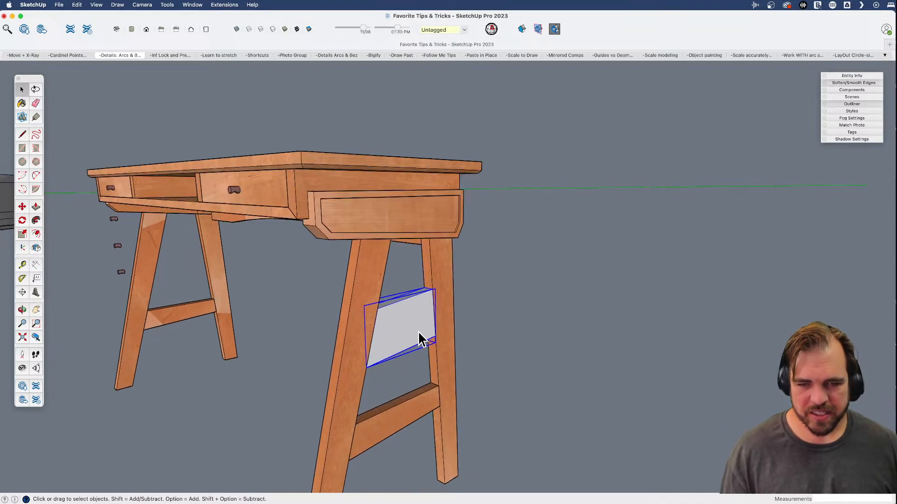
key(Delete)
- Open the side assembly component, paste the panel in place inside it and close the assembly
double_click(430, 300)
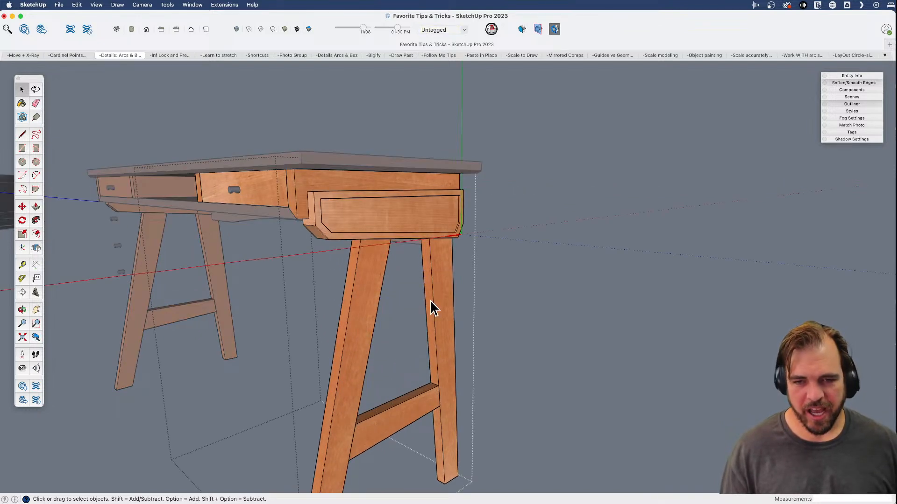
click(436, 294)
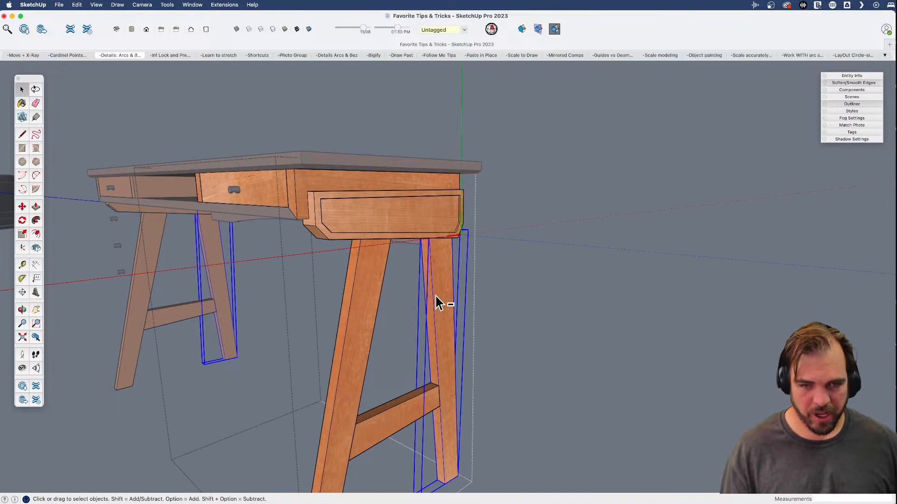
key(super+z)
click(540, 338)
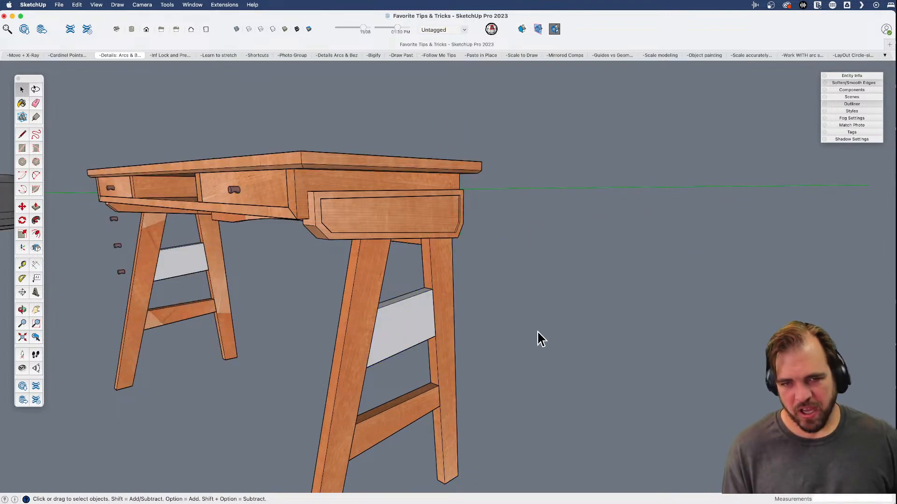
scroll(494, 300, down, 5)
key(h)
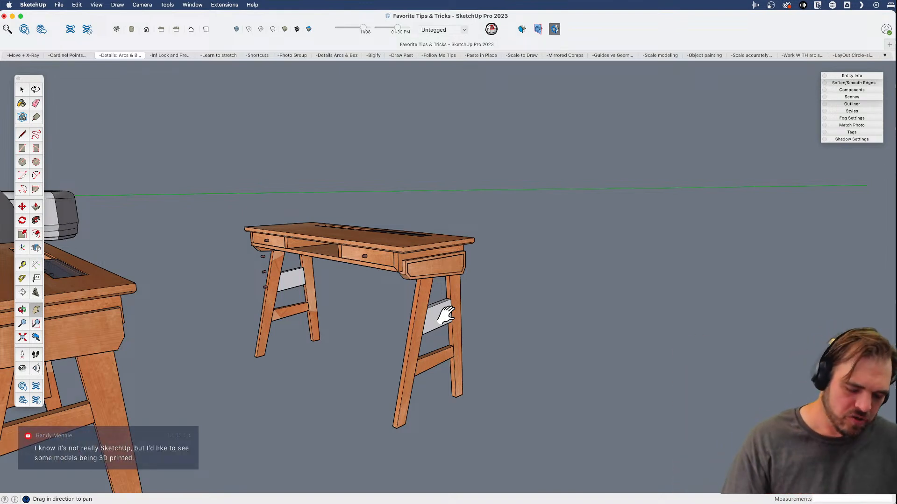
- Remove the shallow arched board beneath the back edge of the desktop
middle_drag(446, 313, 261, 260)
key(space)
click(431, 241)
middle_drag(430, 240, 335, 218)
scroll(338, 220, up, 5)
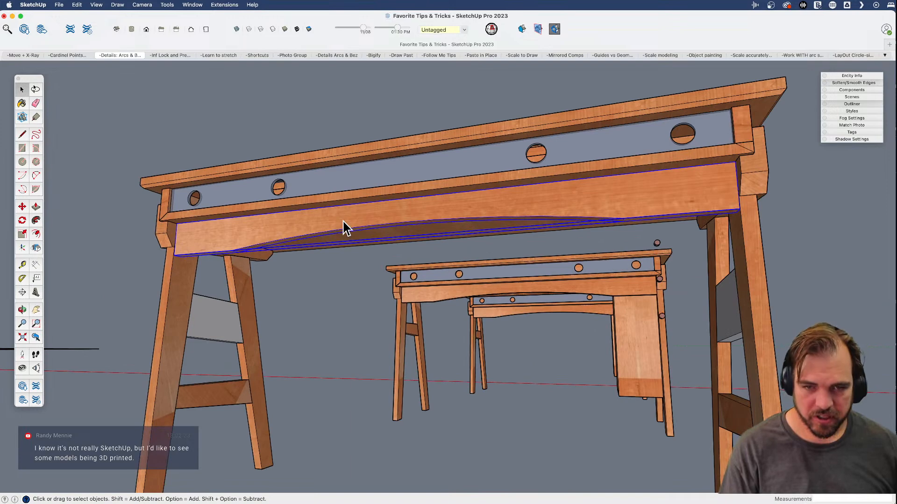
mouse_move(344, 223)
middle_down()
mouse_move(257, 206)
mouse_move(201, 252)
mouse_move(181, 196)
middle_up()
- Open the side assembly, draw a narrow upright rectangle at the top of the back leg and extrude it to the desk's centre
double_click(201, 252)
key(r)
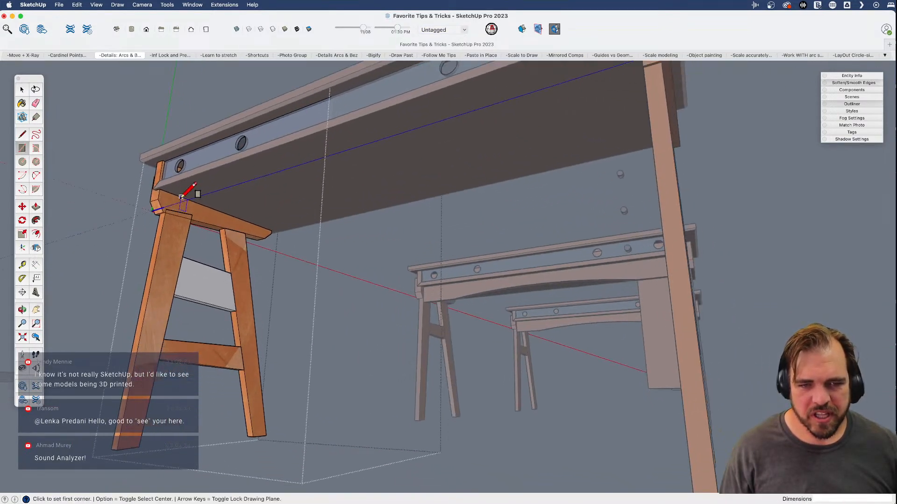
click(180, 196)
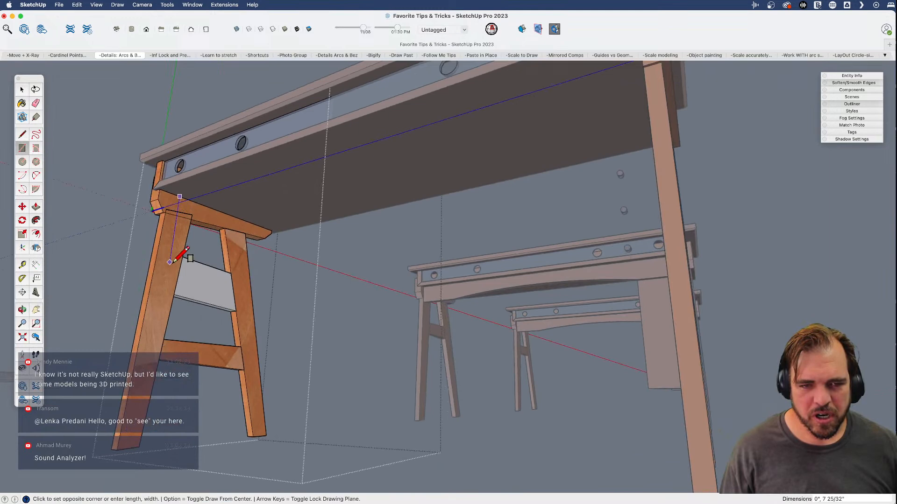
click(158, 290)
key(p)
click(165, 237)
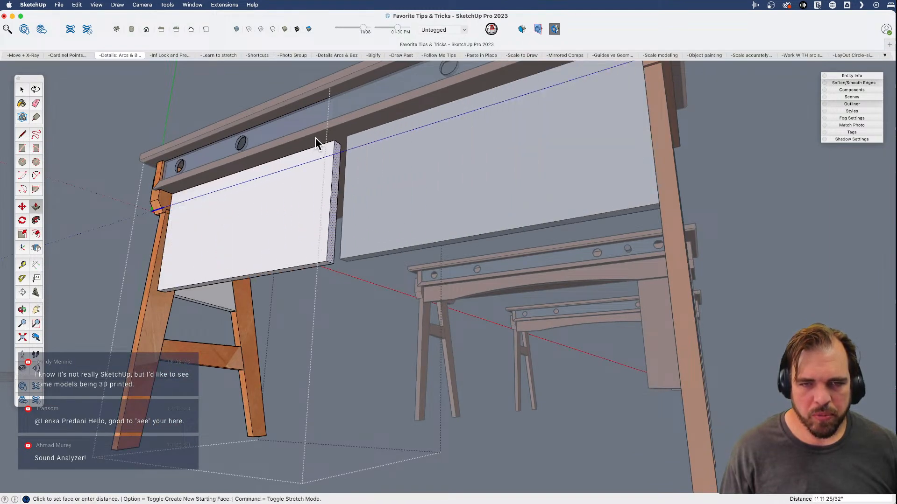
click(327, 140)
- Draw a short line across the new board's centre joint and an arc about 1' 9 5/16" long from it to the lower edge near the leg
middle_drag(326, 149, 368, 240)
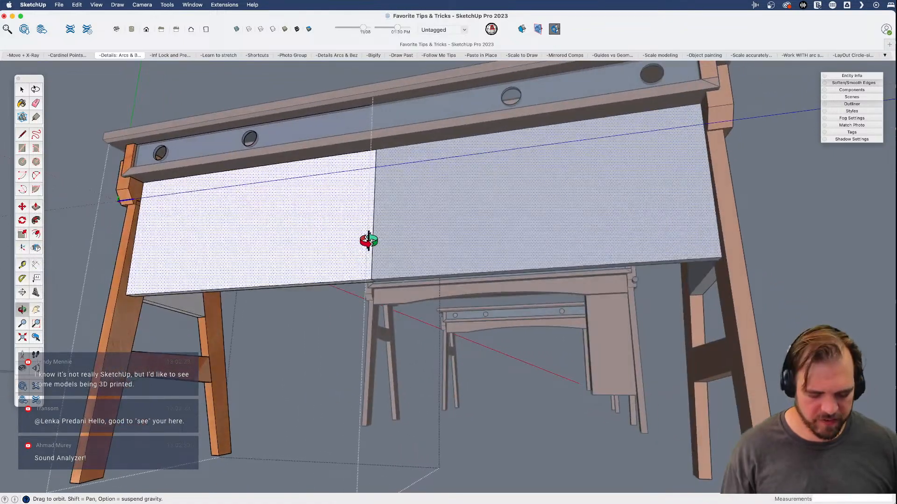
key(l)
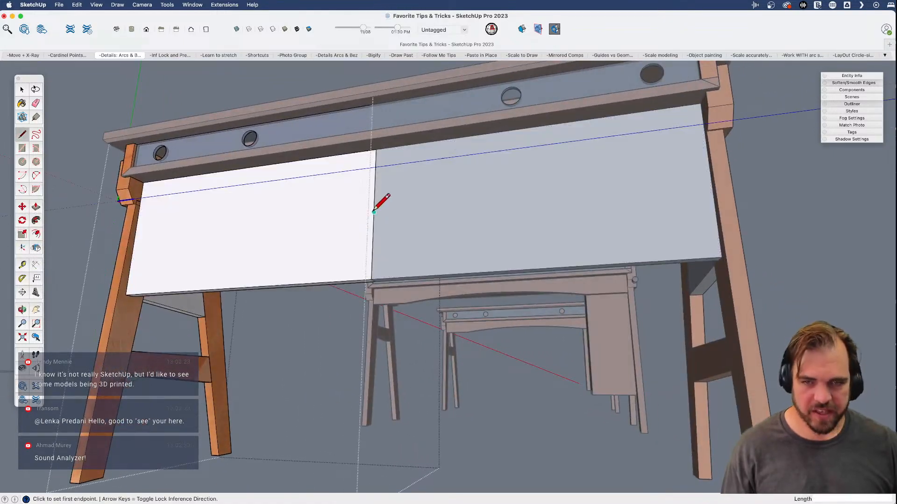
click(376, 165)
key(a)
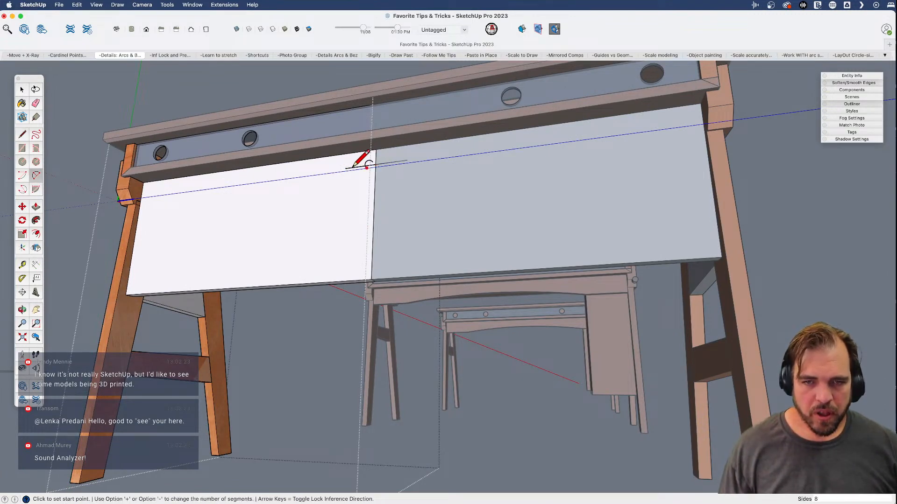
click(345, 168)
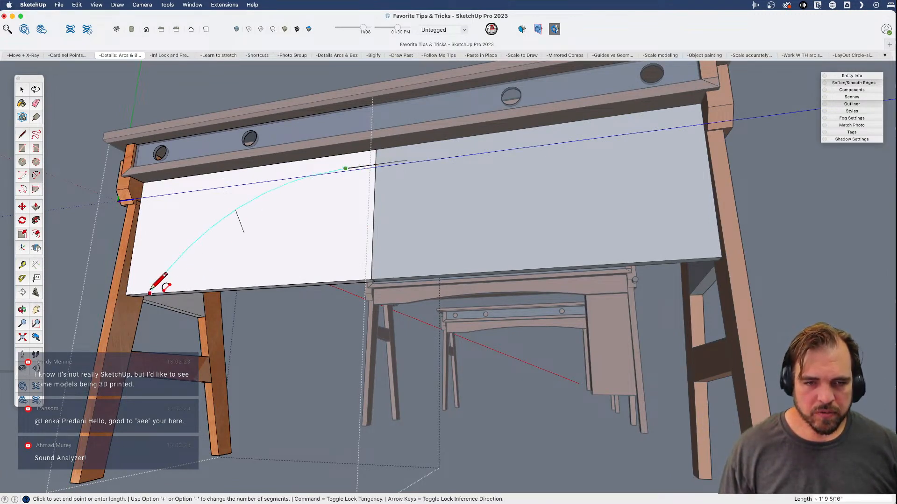
- Push the area under the arc through the board's thickness to cut the arched opening
key(p)
click(257, 281)
click(269, 288)
scroll(298, 326, down, 3)
middle_drag(299, 326, 366, 206)
scroll(366, 206, up, 3)
key(space)
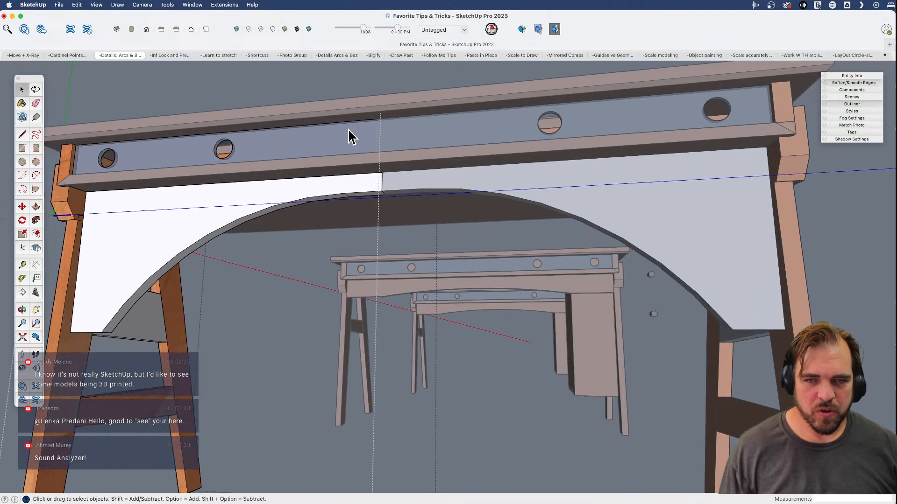
- Paint the entire arched board with the wood material sampled from the leg and close the side assembly
double_click(175, 226)
middle_drag(174, 226, 207, 214)
double_click(206, 214)
key(b)
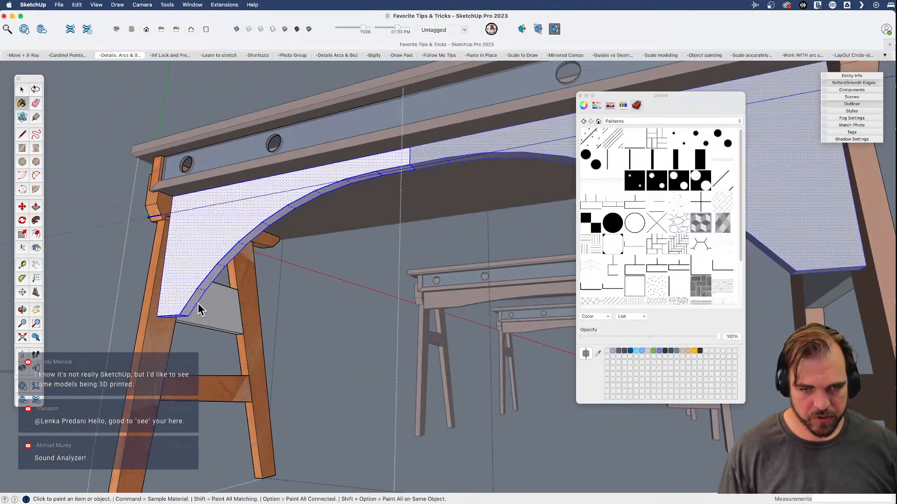
super+click(169, 332)
click(180, 299)
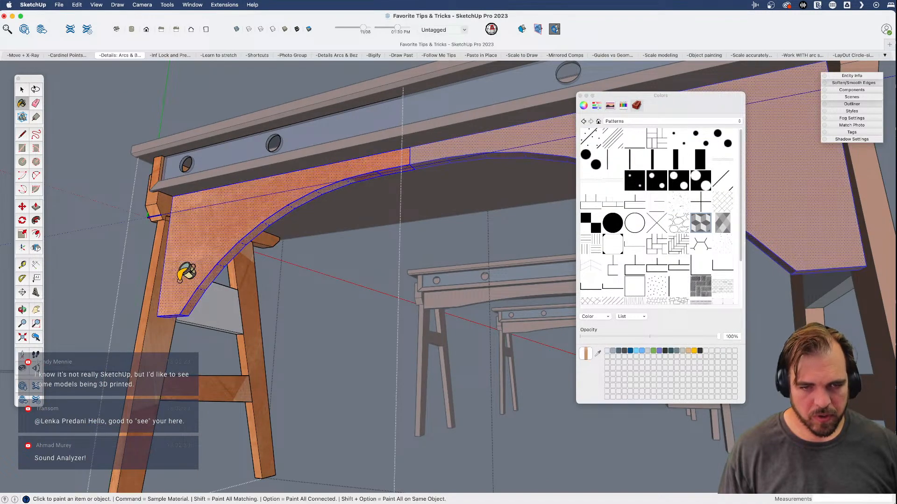
key(space)
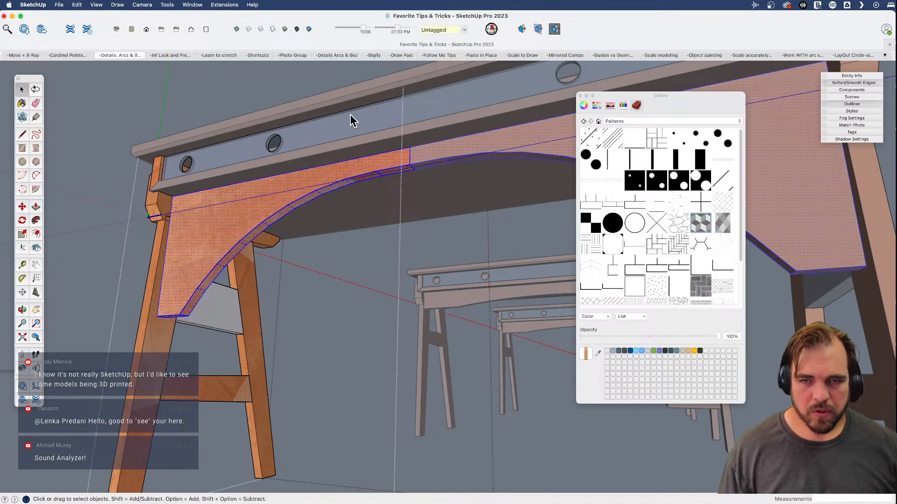
click(580, 95)
click(278, 86)
- Try moving one side assembly away from the other to separate the two halves of the arched board
middle_drag(277, 86, 498, 164)
click(497, 165)
key(m)
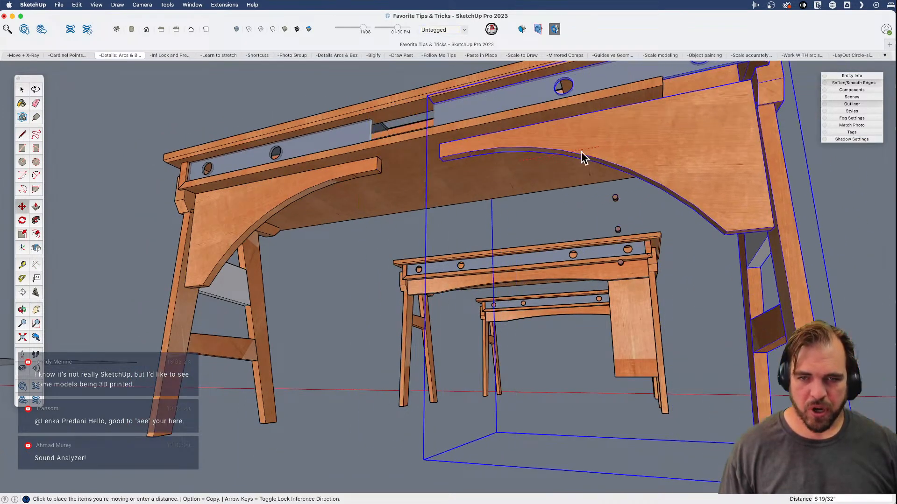
key(space)
- Hide the seam edge where the two halves of the arched board meet, and close the side assembly
middle_drag(451, 168, 634, 214)
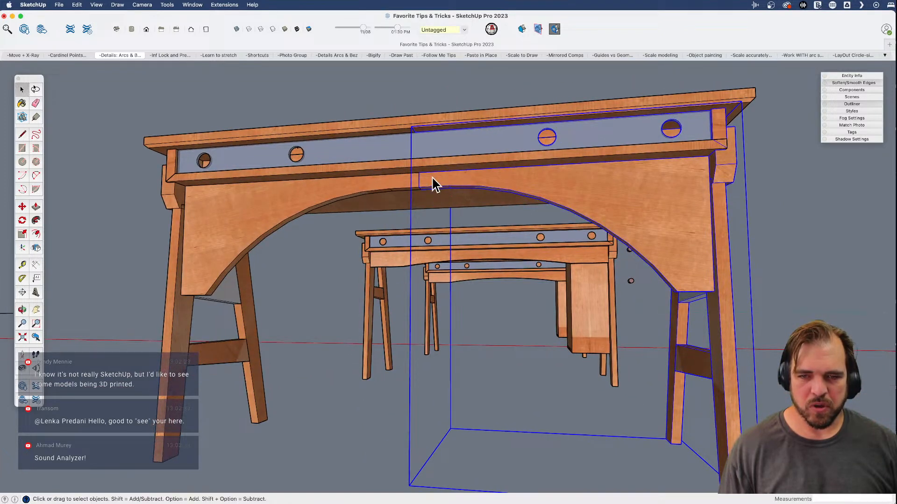
double_click(432, 178)
click(431, 177)
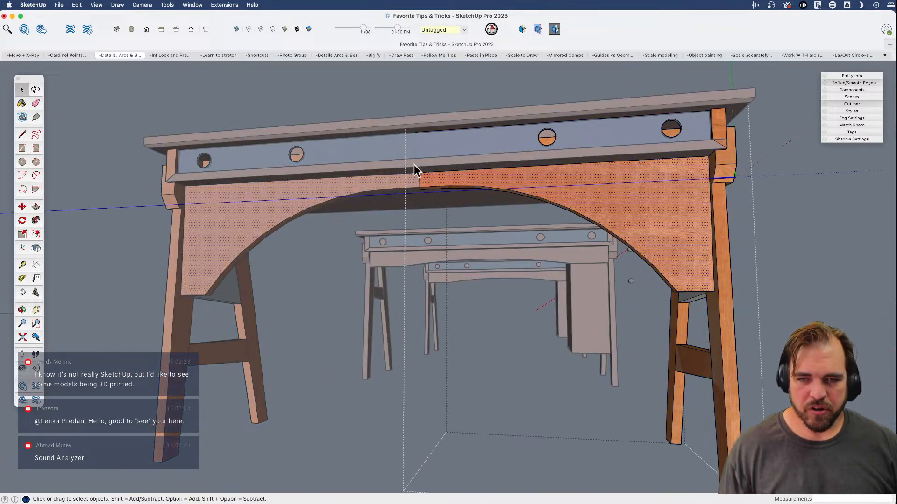
drag(430, 209, 430, 208)
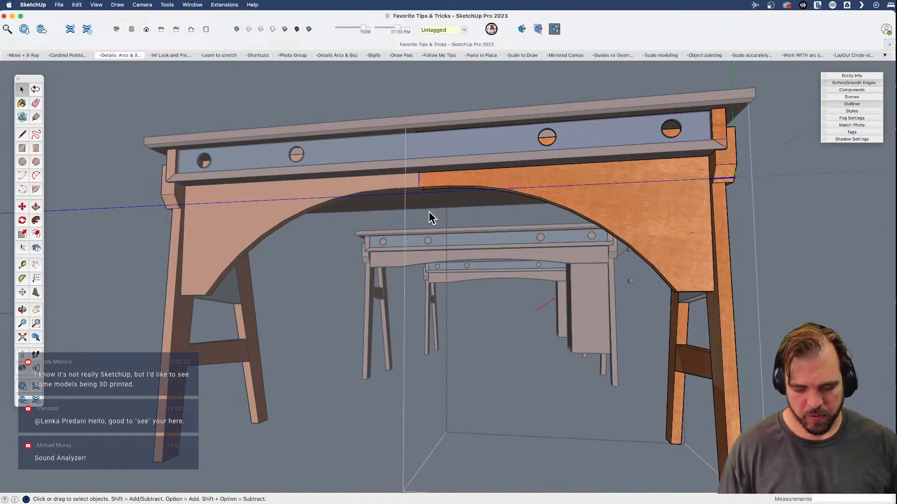
key(super+z)
key(shift+super+z)
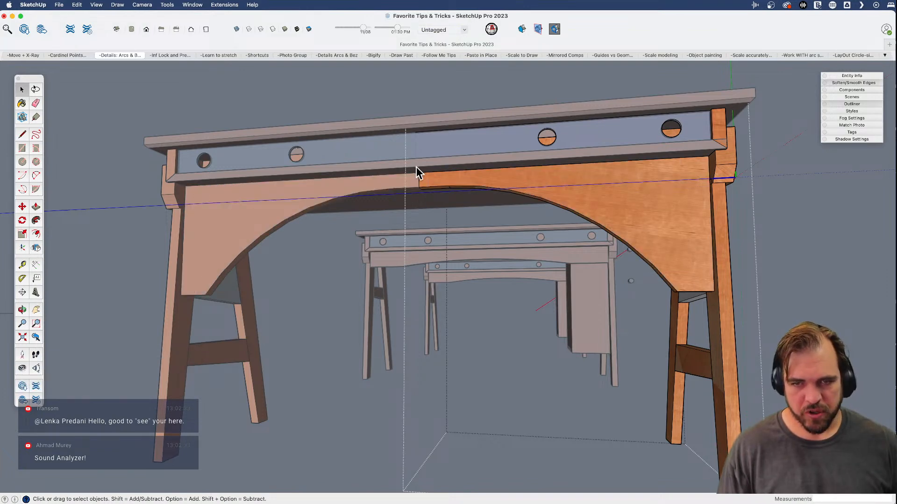
click(381, 89)
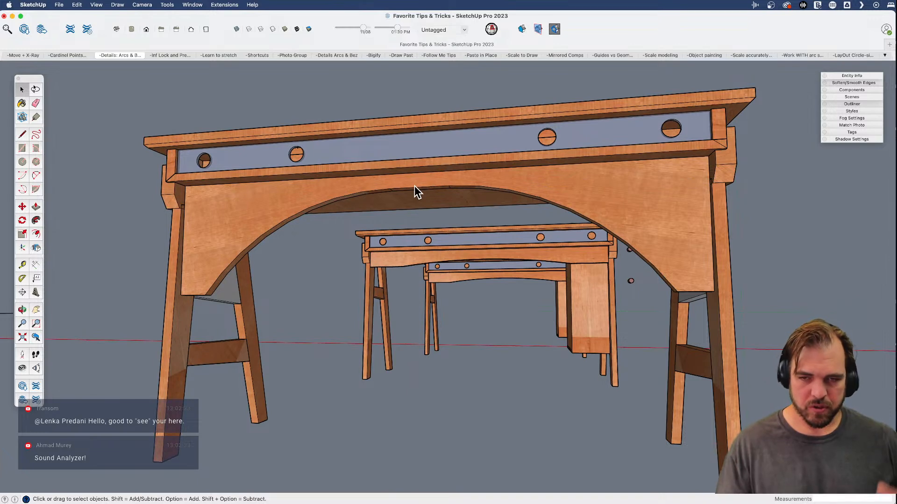
- Compare the reworked desk with the two earlier versions from the back, the front and above
scroll(441, 268, down, 6)
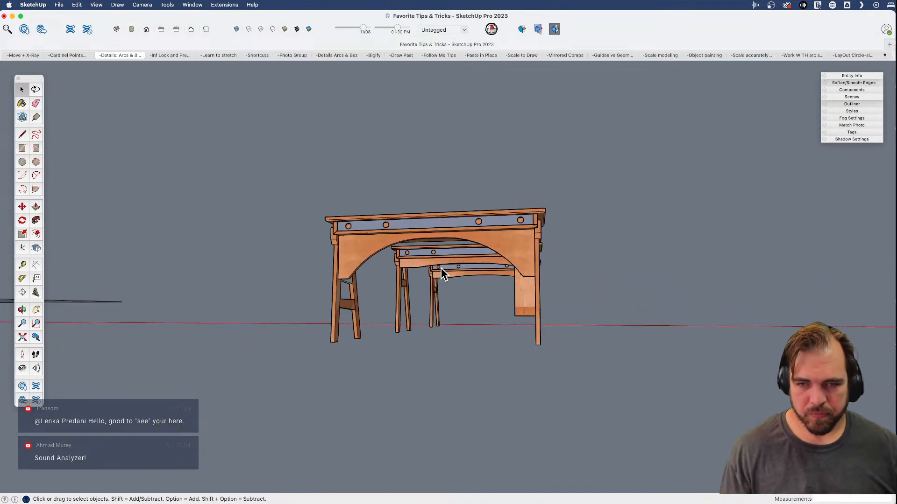
middle_drag(422, 250, 454, 369)
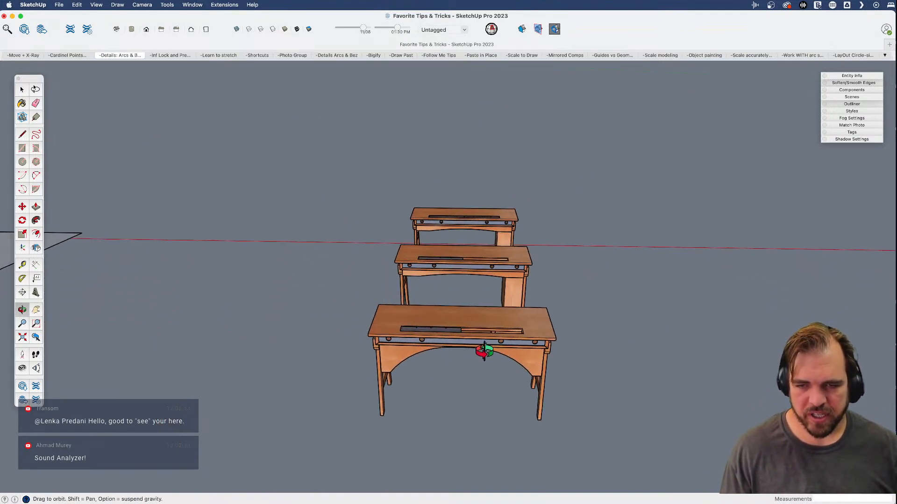
scroll(484, 351, up, 4)
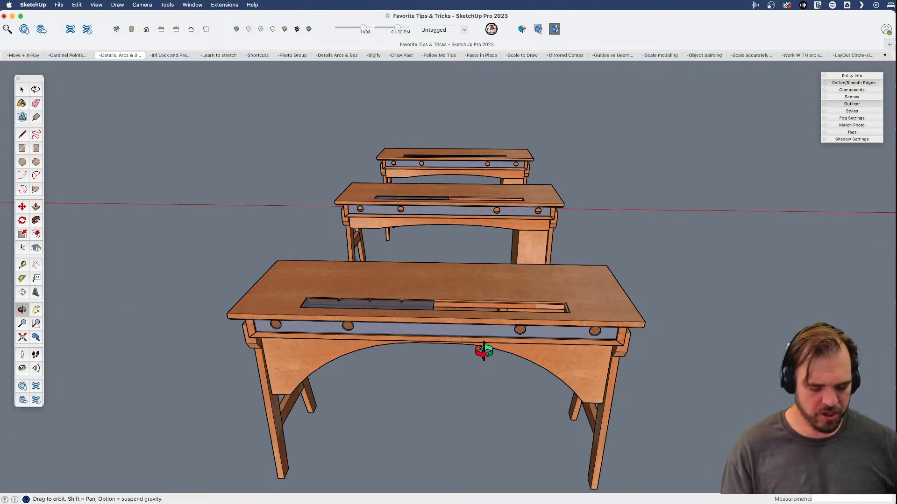
middle_drag(460, 335, 395, 274)
scroll(395, 274, down, 3)
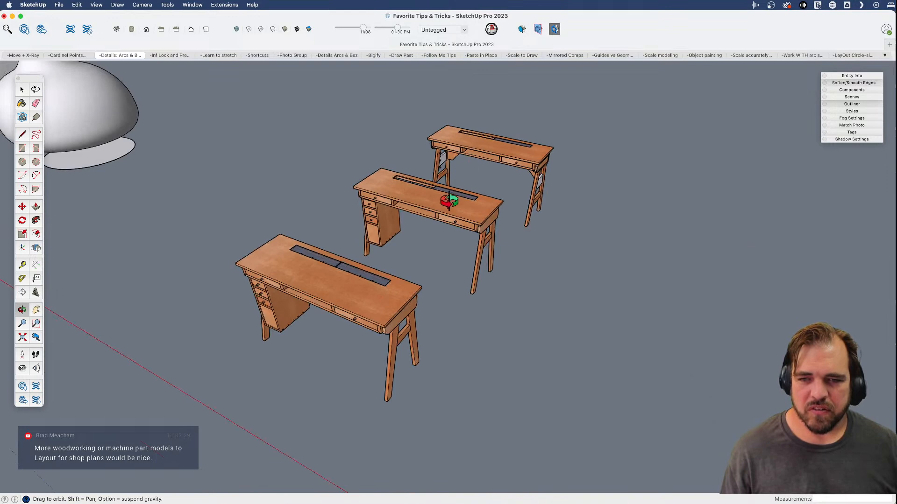
scroll(498, 176, up, 5)
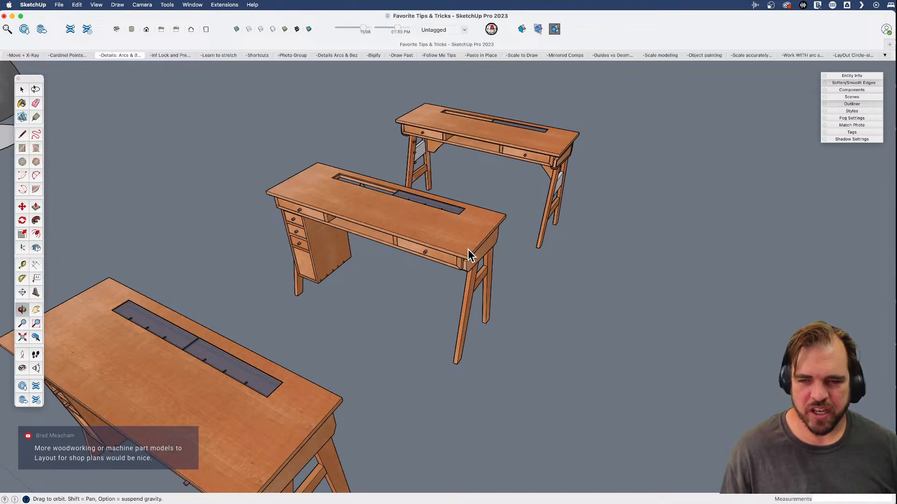
scroll(490, 240, down, 3)
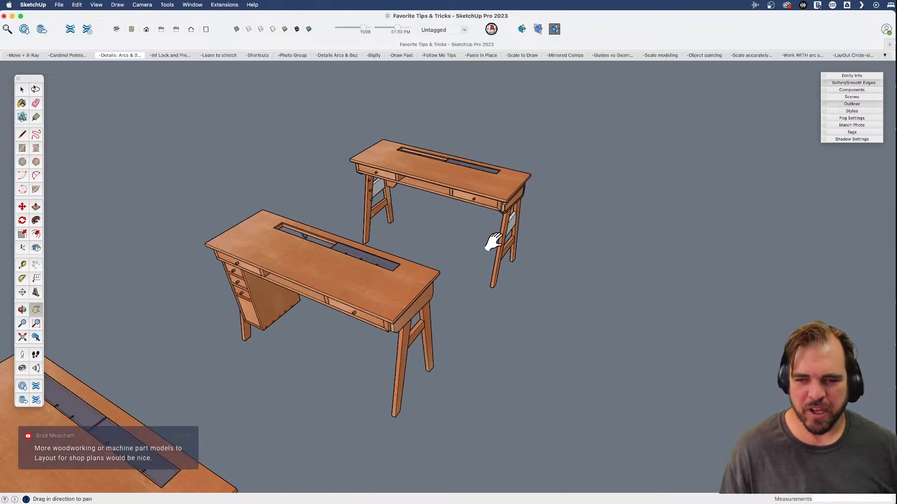
scroll(464, 242, down, 3)
middle_drag(465, 242, 417, 304)
drag(418, 304, 420, 257)
scroll(377, 274, up, 5)
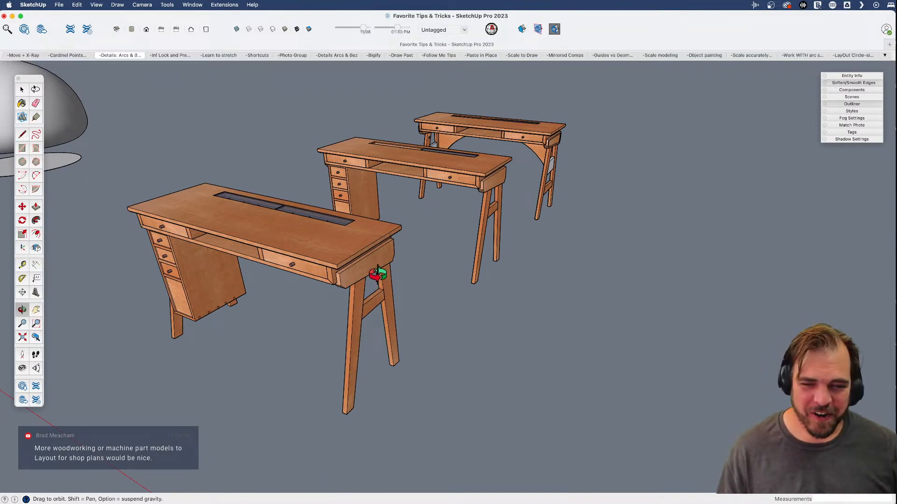
key(space)
scroll(406, 299, down, 3)
scroll(406, 300, down, 2)
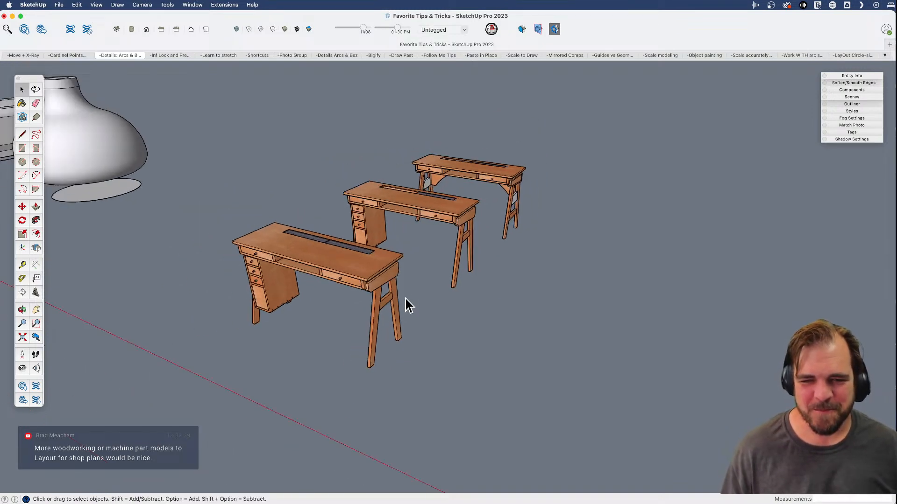
scroll(406, 299, down, 3)
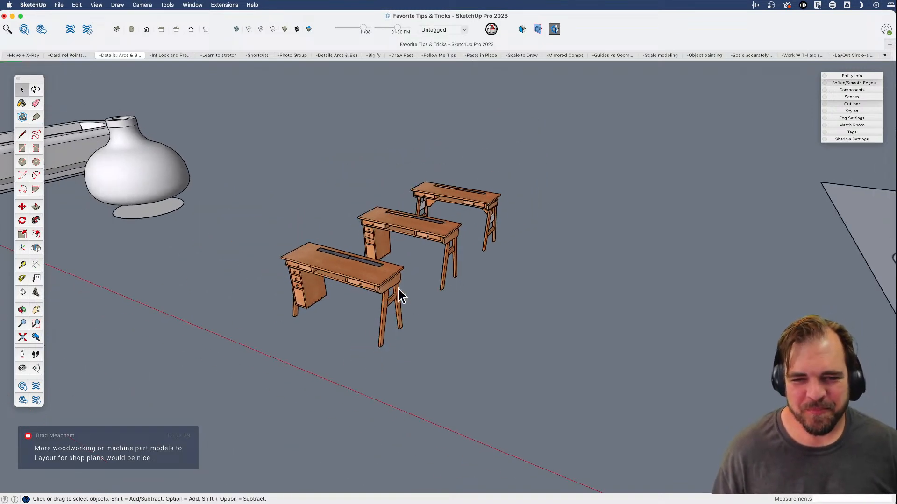
scroll(379, 264, up, 3)
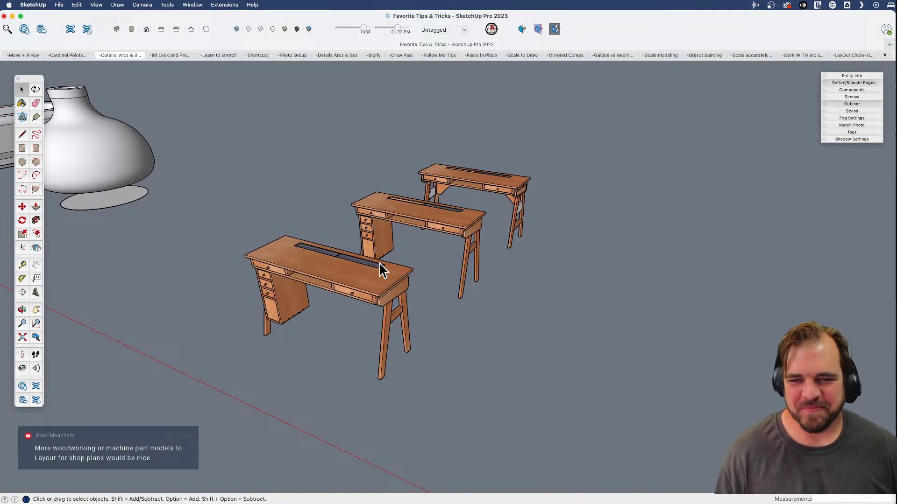
- Examine the airplane drawings beyond the desks and select the upright airfoil profile standing on the wing
scroll(380, 264, down, 4)
key(h)
mouse_move(565, 309)
mouse_down()
mouse_move(220, 248)
mouse_move(384, 224)
mouse_move(436, 250)
mouse_up()
key(o)
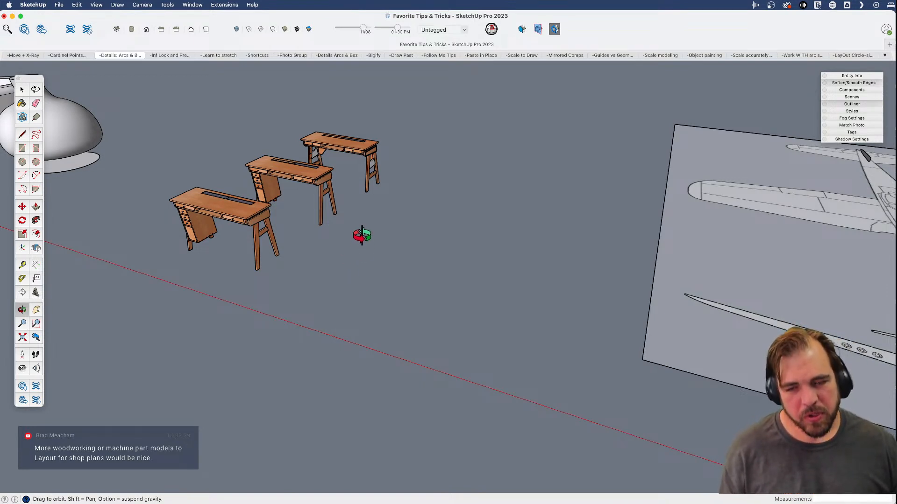
shift+drag(693, 296, 341, 276)
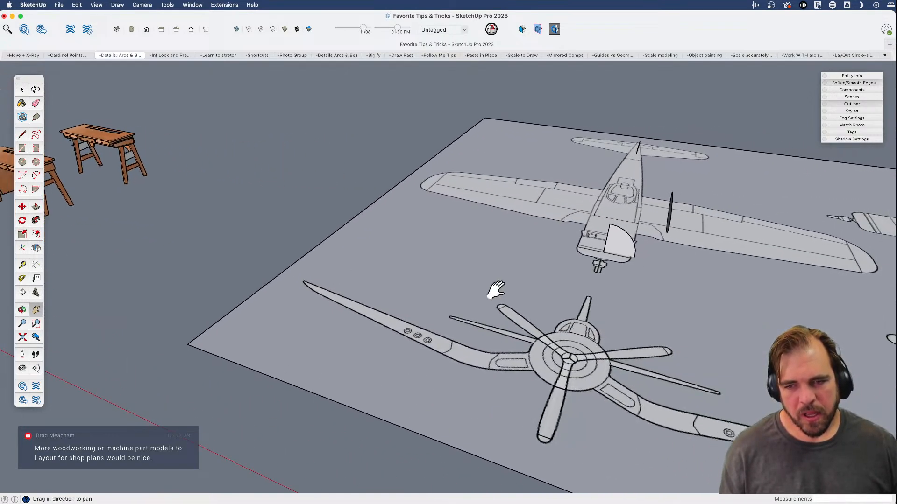
scroll(490, 290, down, 3)
mouse_move(558, 322)
shift+mouse_down()
mouse_move(440, 317)
mouse_move(477, 294)
mouse_move(427, 311)
shift+mouse_up()
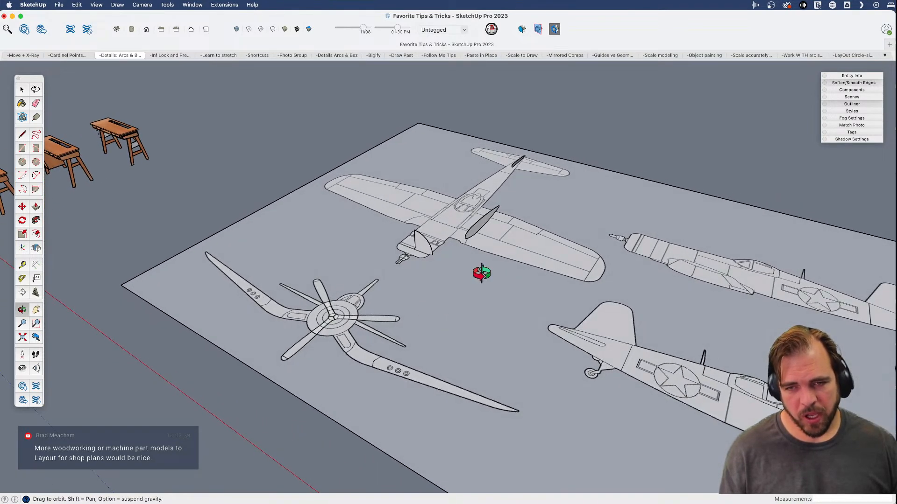
scroll(475, 231, up, 4)
scroll(473, 223, up, 2)
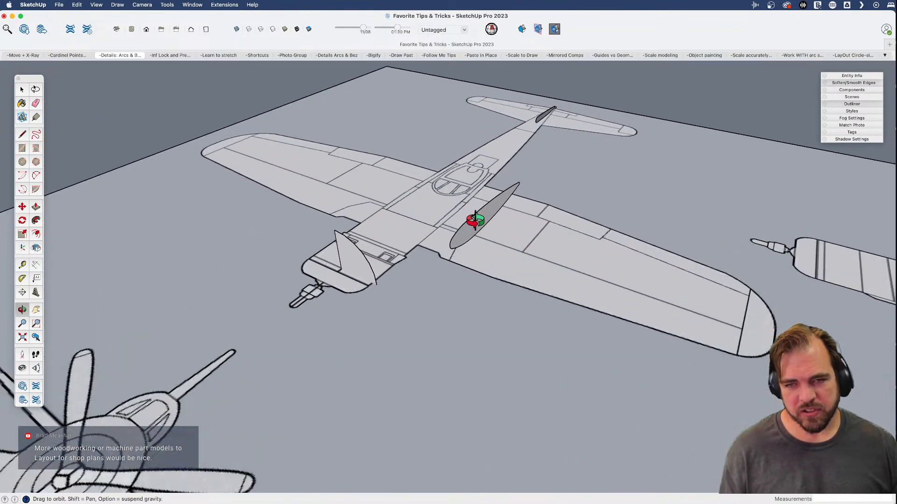
scroll(475, 219, up, 1)
key(space)
click(476, 226)
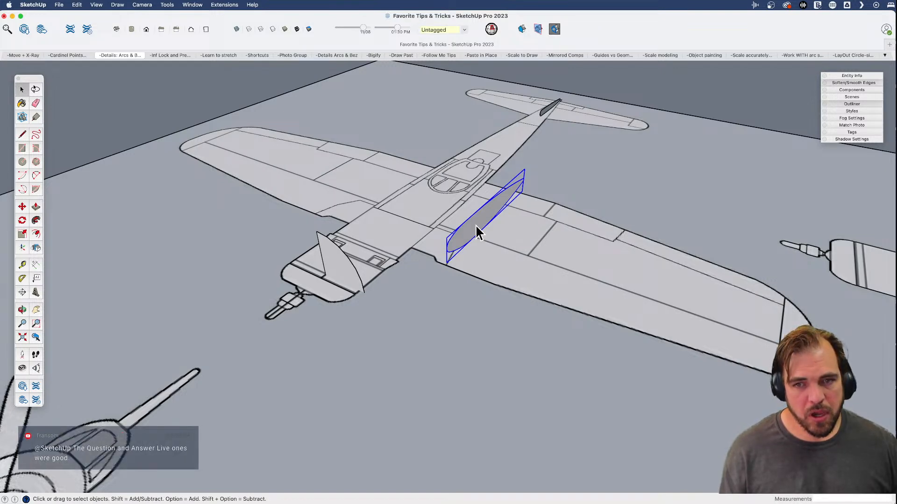
scroll(476, 226, down, 5)
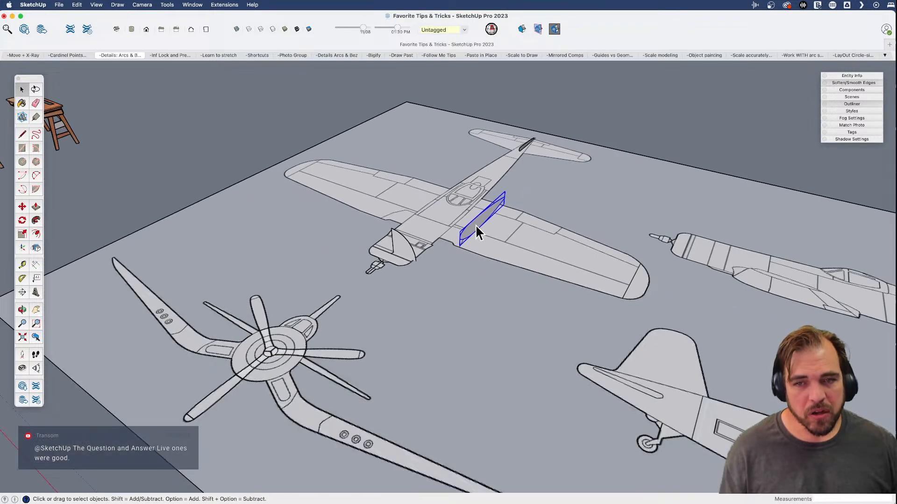
scroll(483, 254, down, 2)
middle_drag(483, 254, 467, 278)
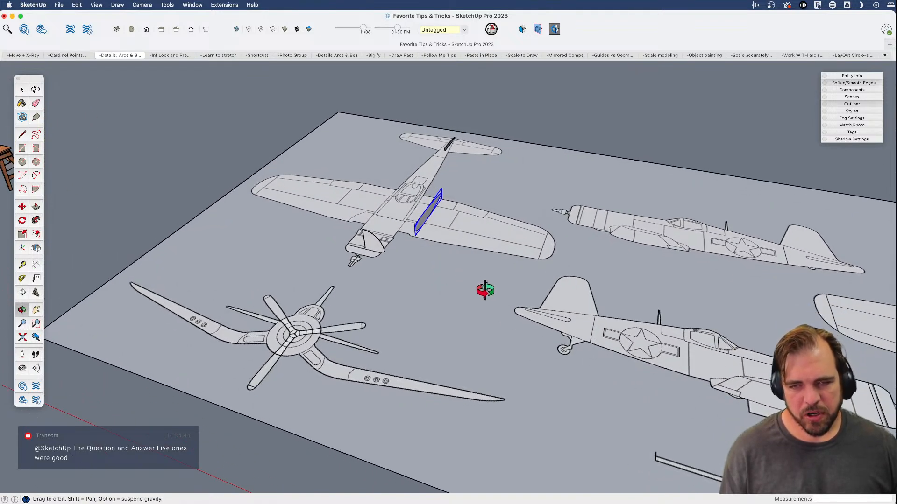
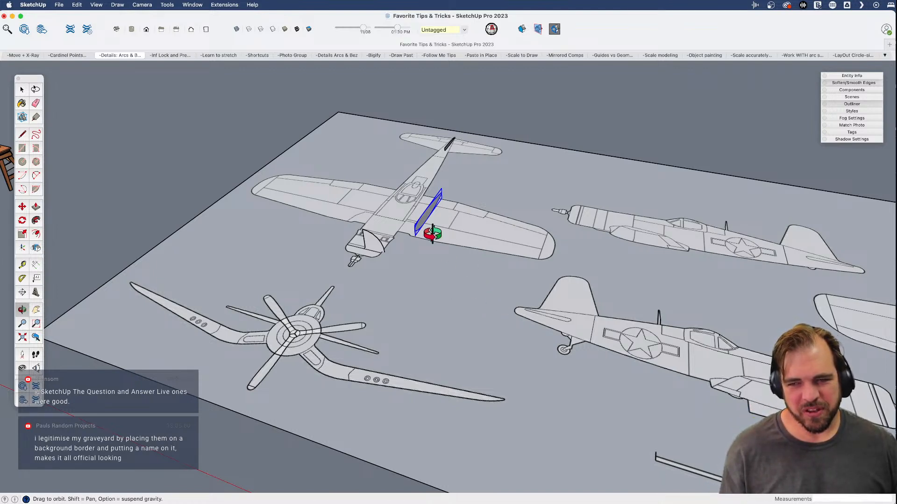
scroll(432, 233, up, 5)
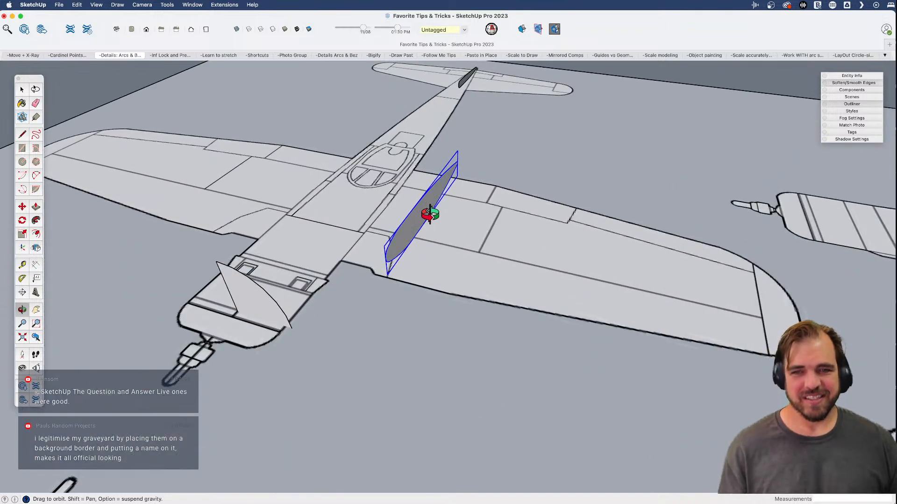
- Lower the upright airfoil profile vertically by about 5 13/16" so it sinks halfway through the wing plan
scroll(423, 219, up, 3)
drag(423, 219, 400, 201)
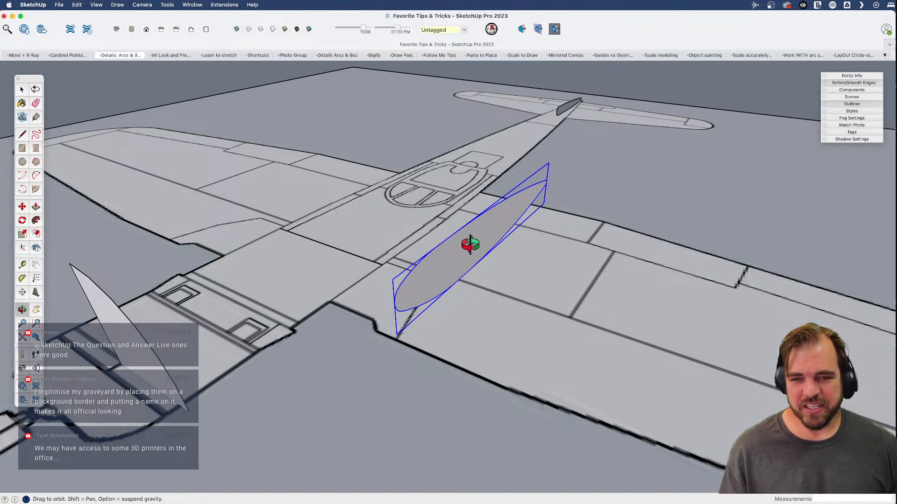
key(space)
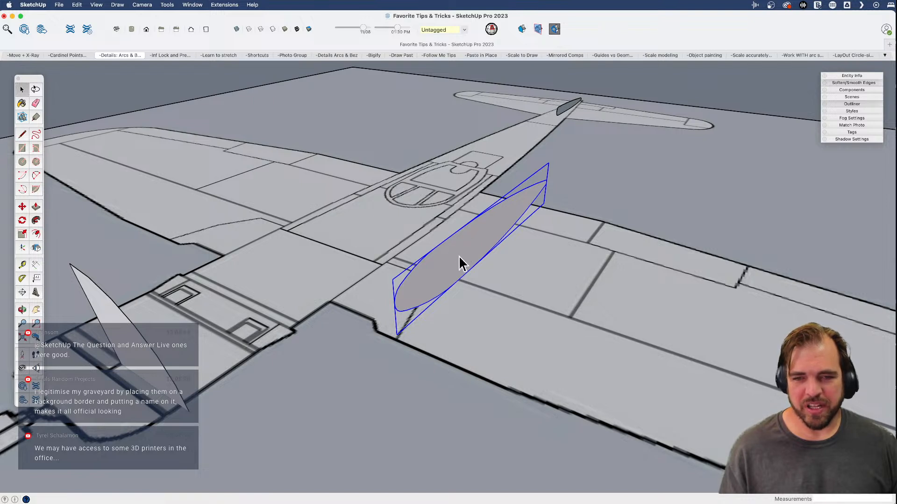
key(m)
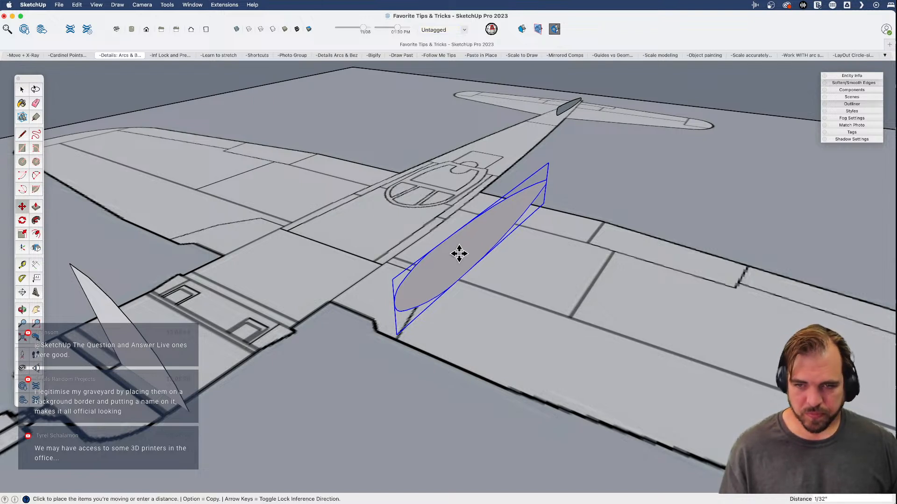
click(458, 256)
click(459, 276)
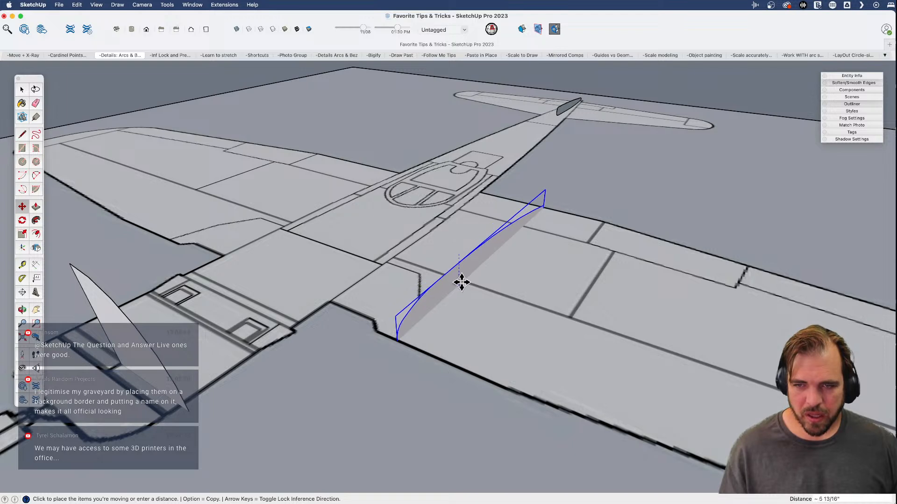
- Push/Pull the airfoil face outward along the wing in two consecutive sections, reaching the wing plan's first panel area
scroll(321, 250, down, 5)
key(space)
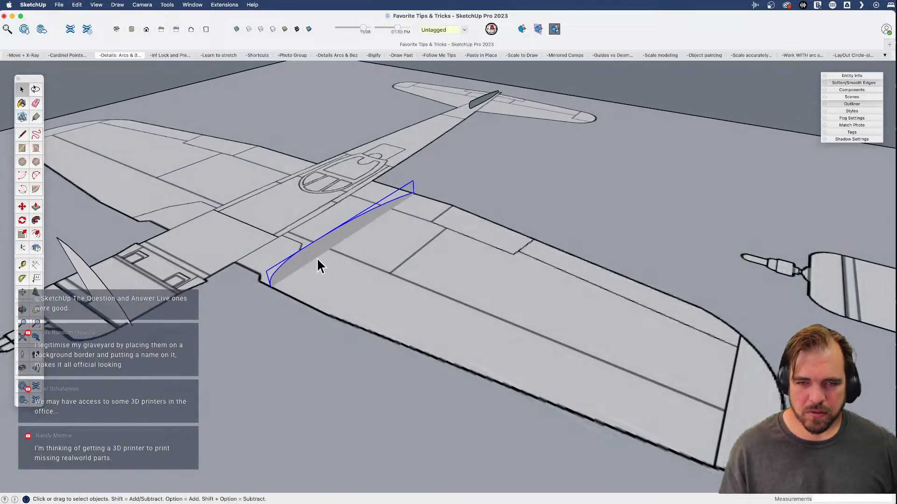
key(p)
click(320, 259)
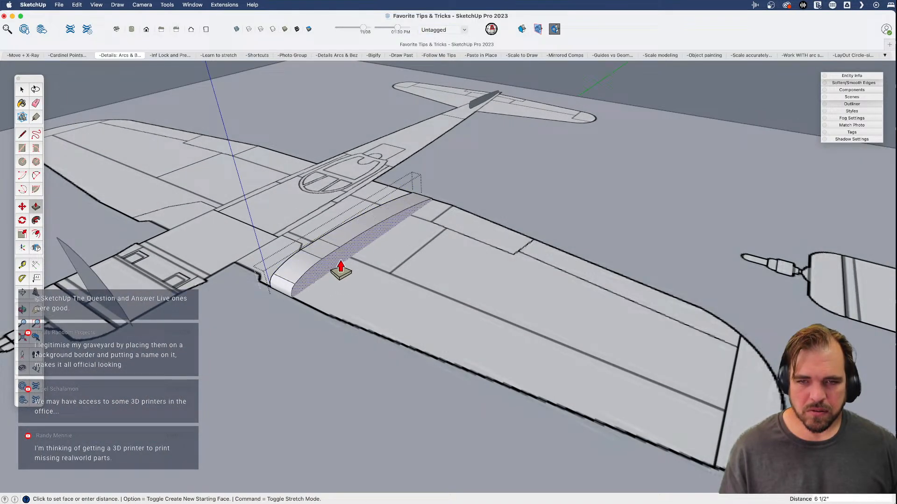
click(362, 280)
click(353, 271)
click(405, 284)
- Scale the second section's end face along the green axis by about 0.95, 1.02 and 0.98 to meet the wing outline
key(space)
key(s)
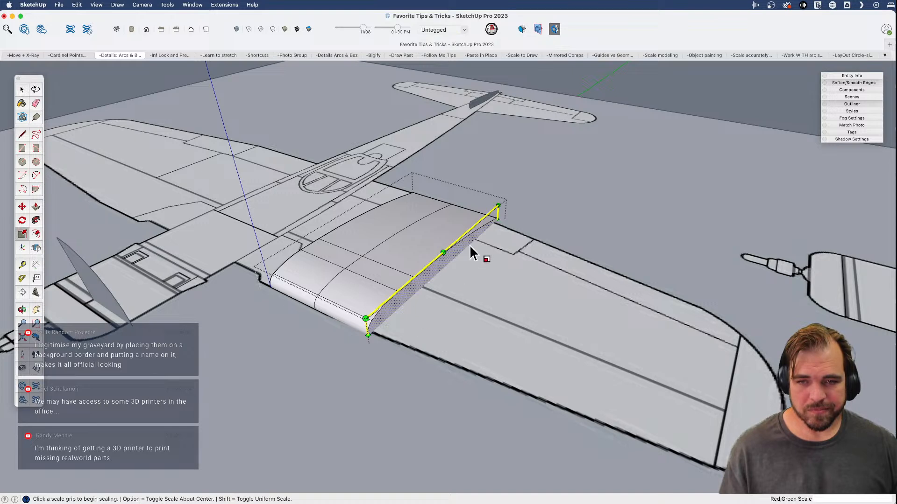
click(496, 219)
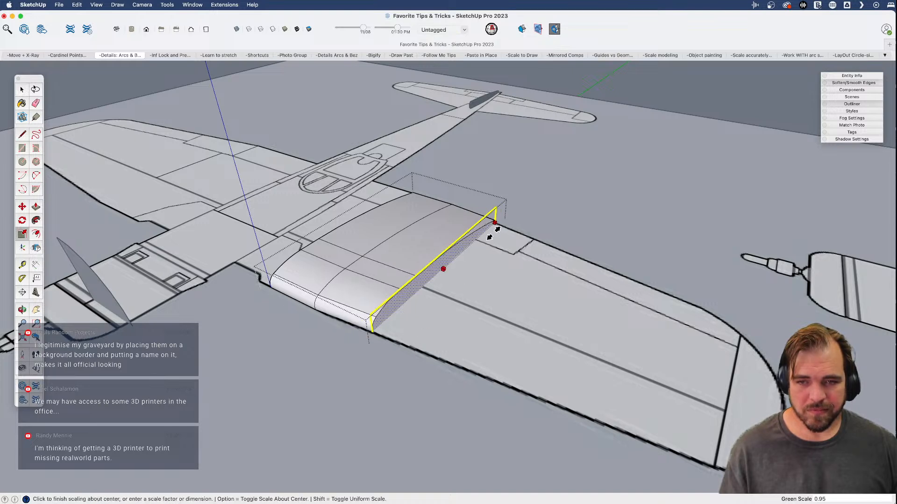
scroll(497, 223, up, 2)
click(494, 232)
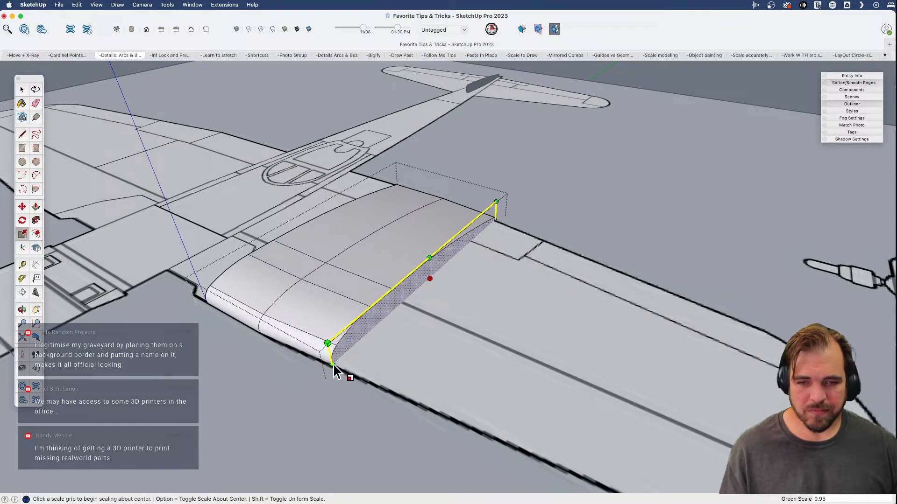
click(332, 365)
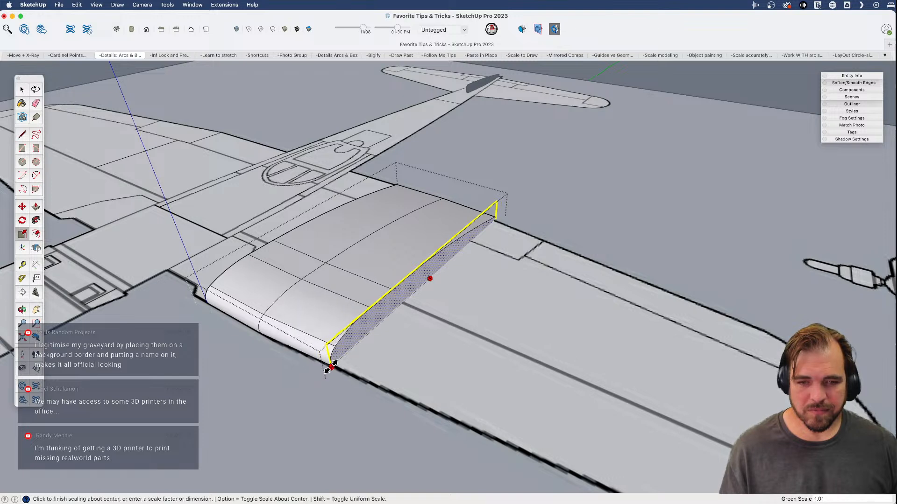
click(330, 367)
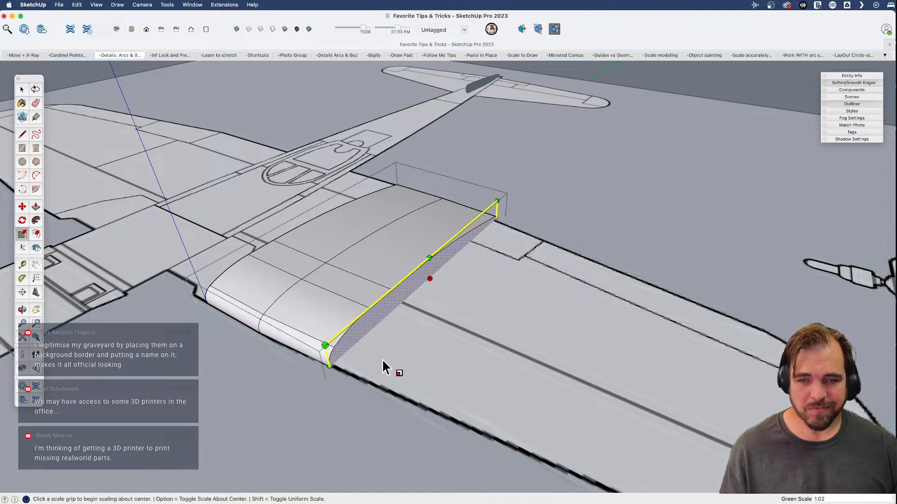
click(498, 217)
scroll(497, 217, up, 3)
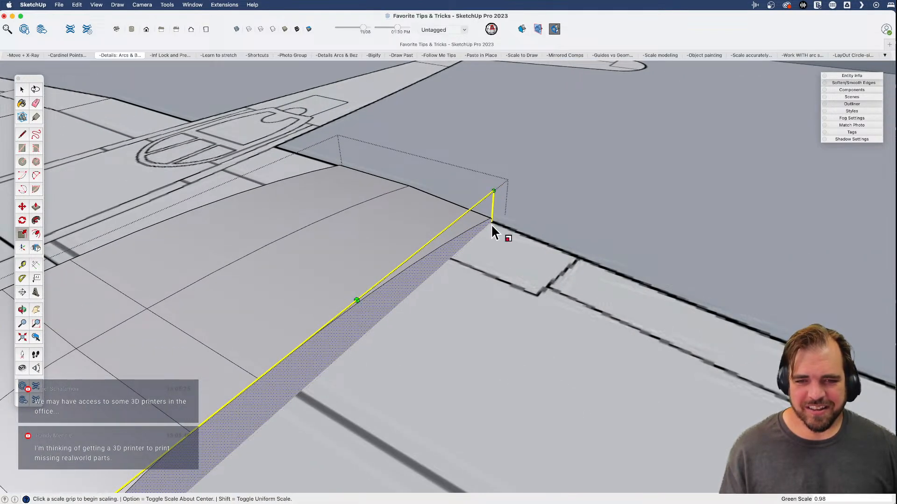
- Push/Pull the scaled end face about 1' farther toward the wing tip as a third section
scroll(493, 222, down, 5)
key(p)
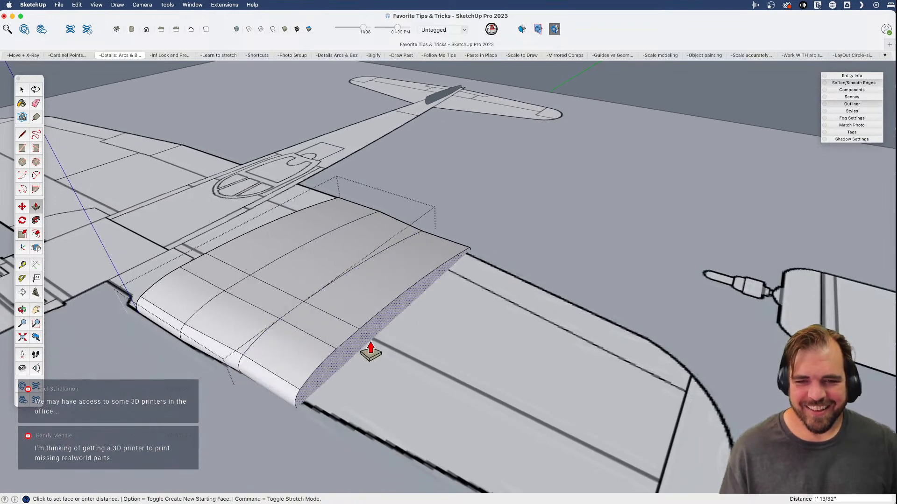
key(Escape)
- Narrow the third section's end face to the wing outline, scaling the leading edge about 0.97 and the trailing edge about 0.95
middle_drag(387, 356, 273, 350)
key(s)
drag(260, 352, 267, 345)
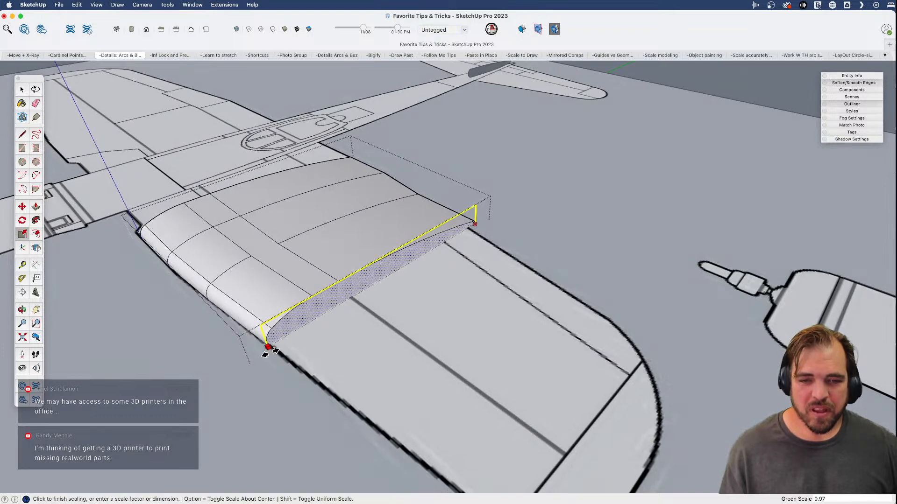
click(475, 222)
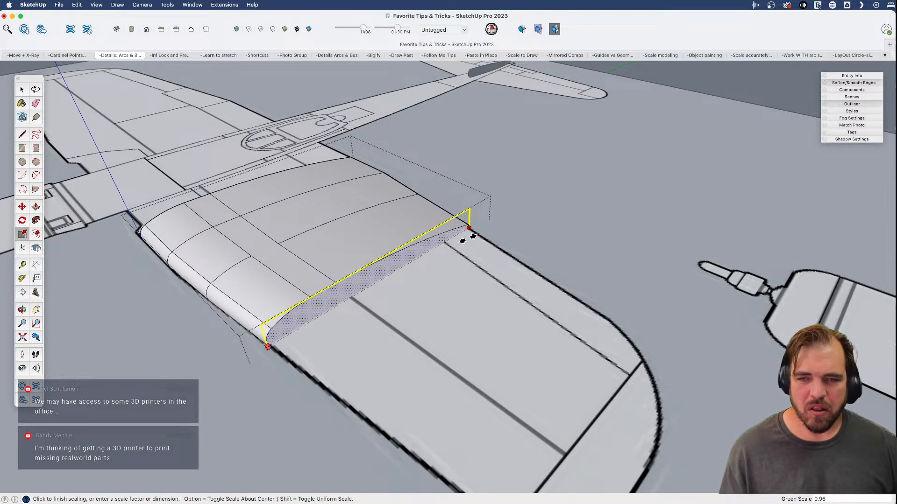
click(467, 240)
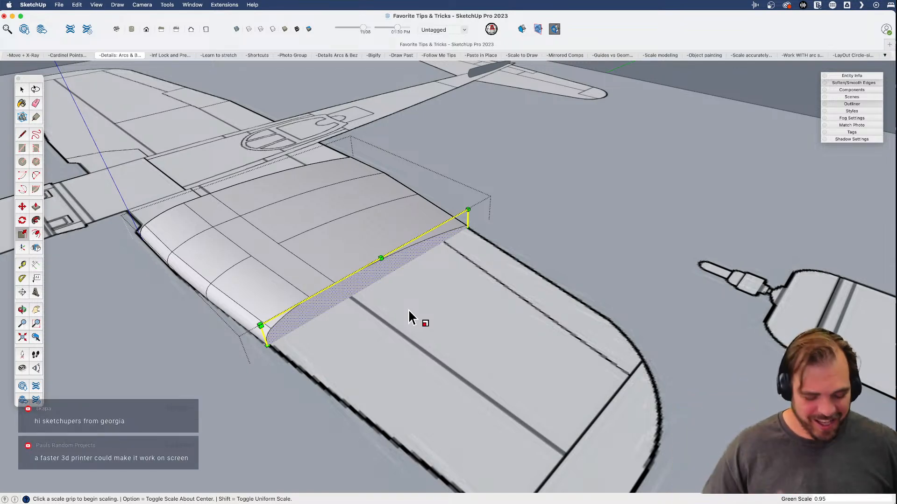
- Push/Pull the third section's end face about 2' toward the wing tip to form a fourth section
shift+middle_drag(343, 300, 318, 281)
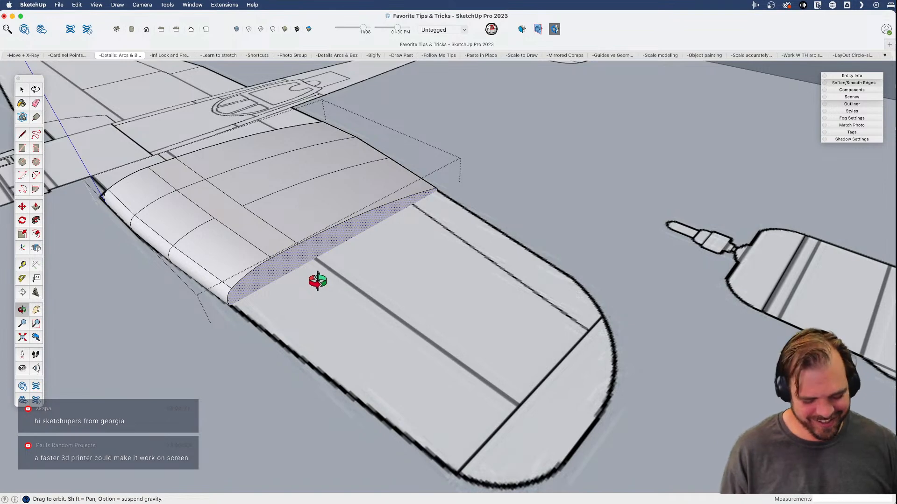
key(p)
click(319, 260)
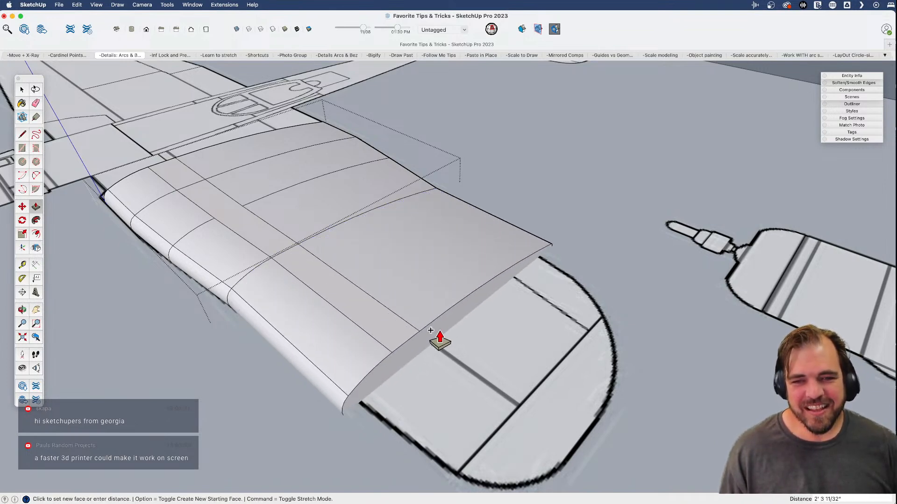
click(402, 337)
- Scale both ends of the fourth section's end face along the green axis to match the wing outline, about 0.93 at the leading edge
shift+middle_drag(402, 337, 357, 284)
key(space)
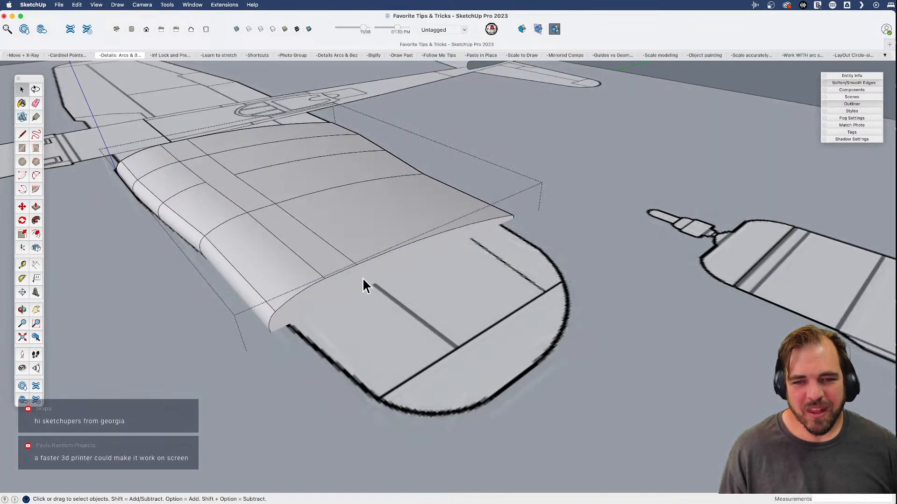
scroll(444, 256, up, 3)
key(s)
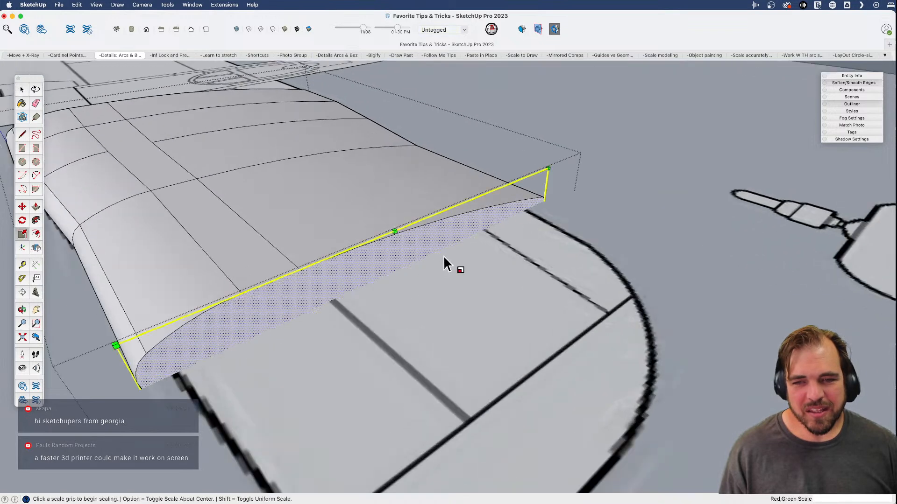
click(544, 200)
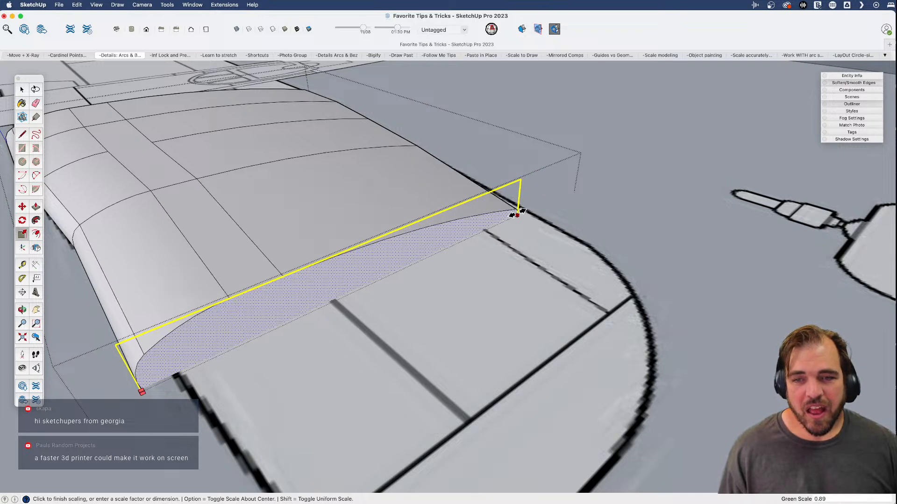
scroll(522, 211, up, 2)
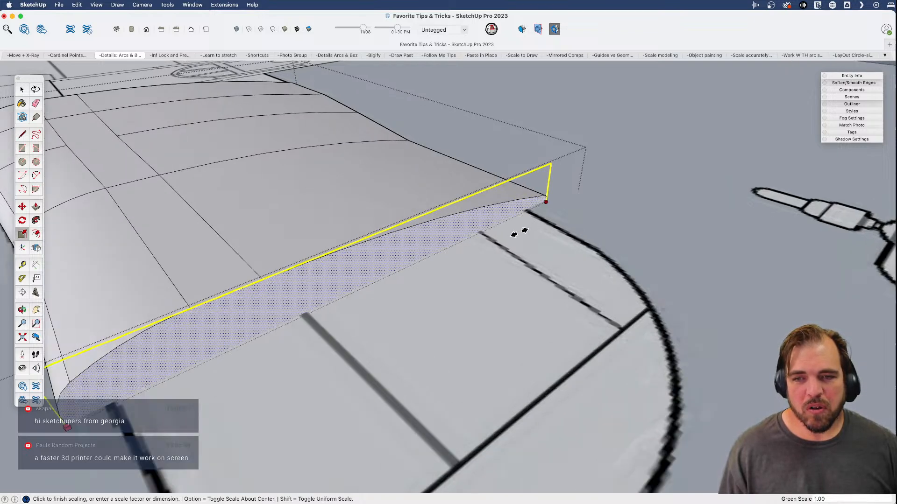
click(504, 229)
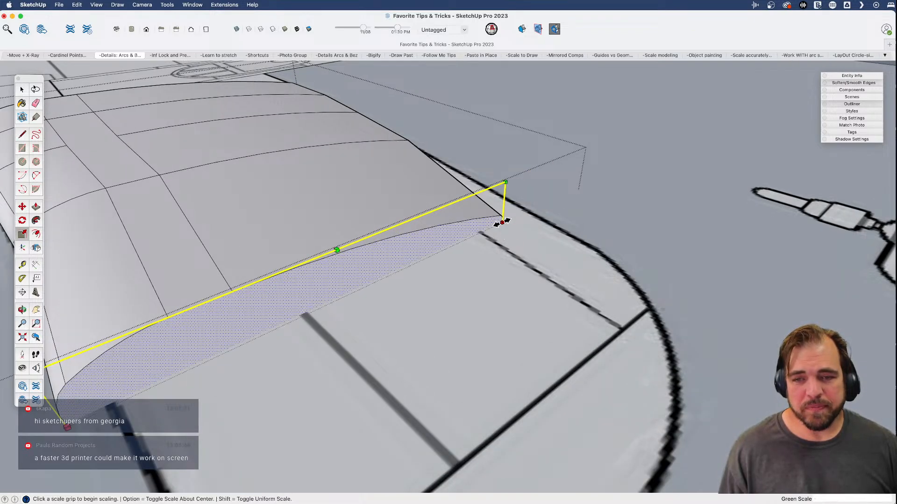
click(502, 218)
click(523, 218)
scroll(523, 219, down, 3)
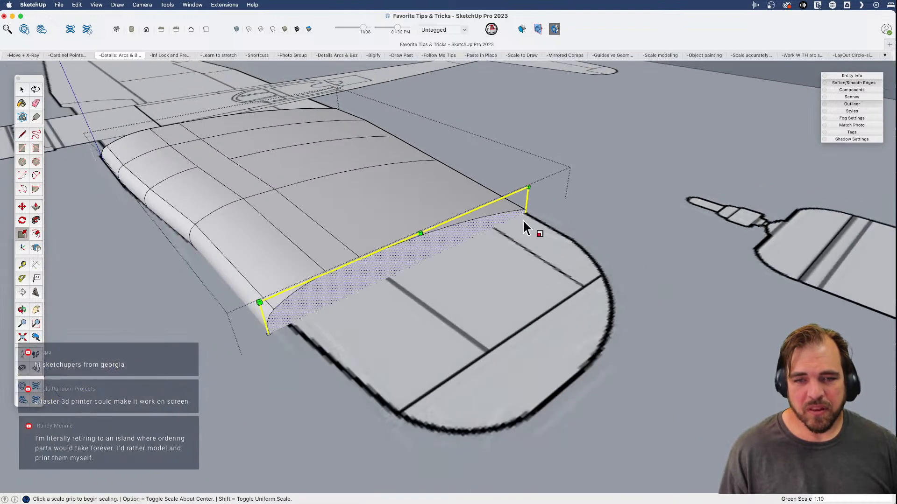
click(270, 335)
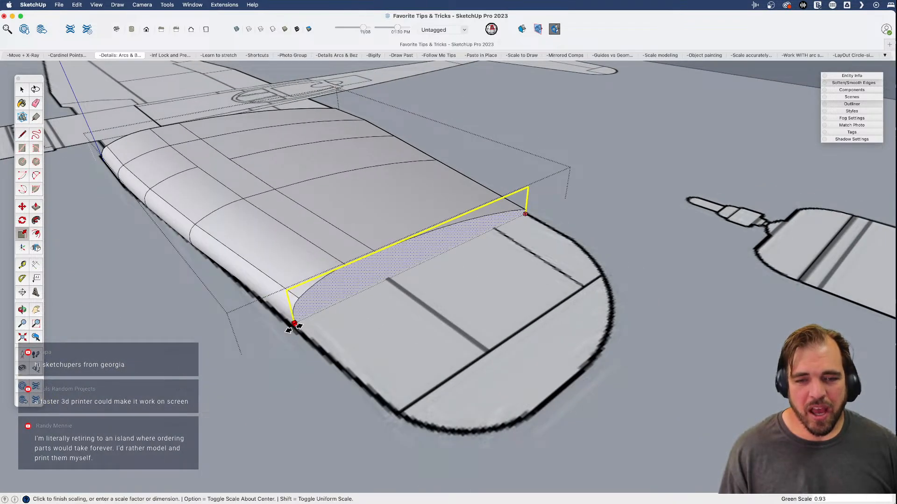
click(291, 329)
- Push/Pull the fourth section's end face outward to the line separating the rounded wing tip
middle_drag(291, 330, 351, 277)
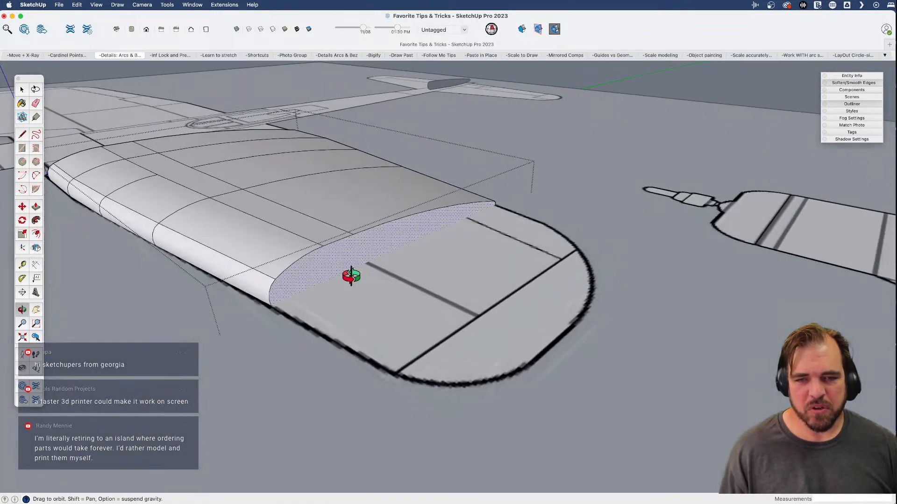
click(378, 261)
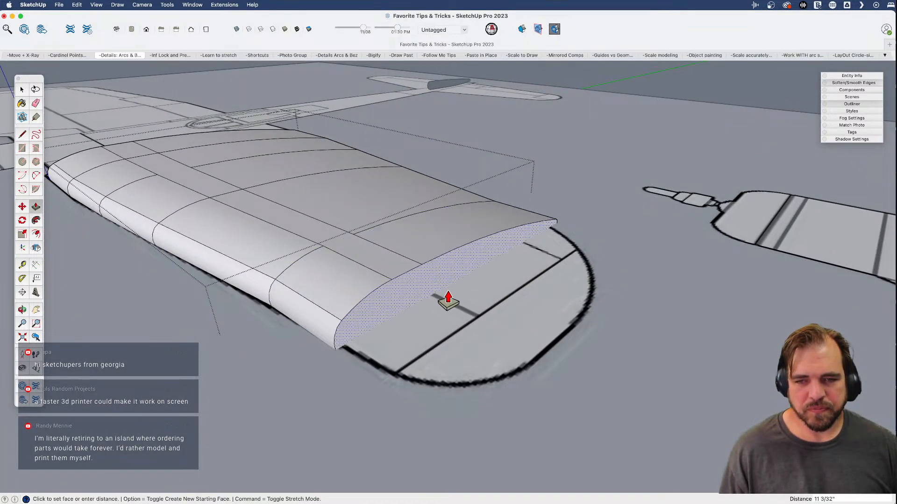
click(477, 334)
- Scale the end face at the wing tip line to the outline at both edges, about 0.96 along green at the leading edge
middle_drag(480, 336, 402, 322)
key(space)
click(403, 322)
key(s)
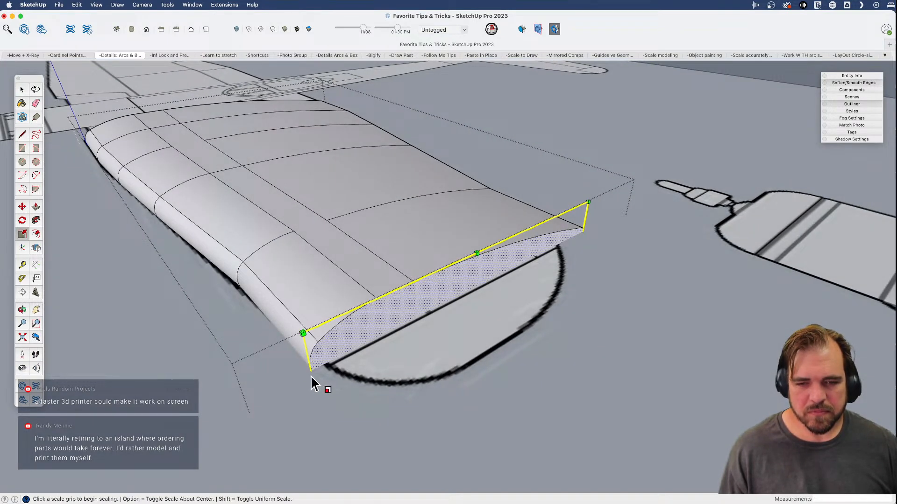
click(312, 372)
click(321, 368)
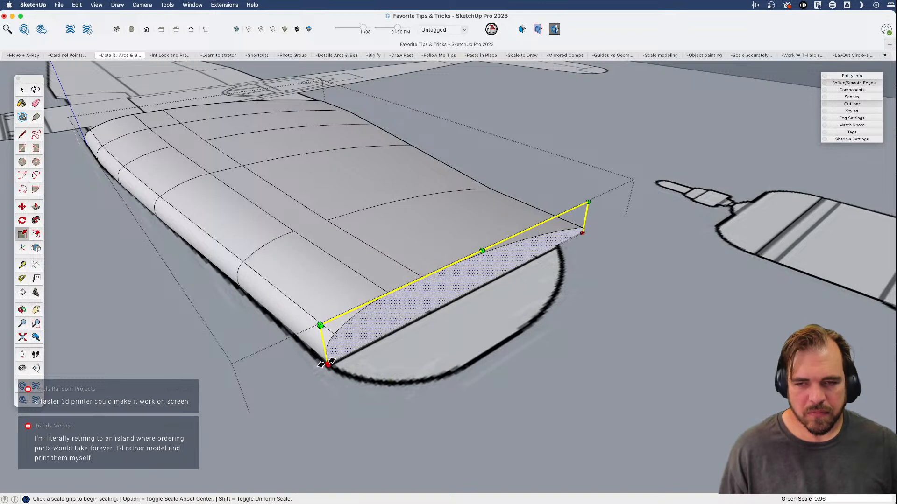
click(582, 233)
click(558, 254)
- Push/Pull the end face about 3 29/32" past the tip line to start the rounded wing tip
middle_drag(465, 297, 425, 304)
key(p)
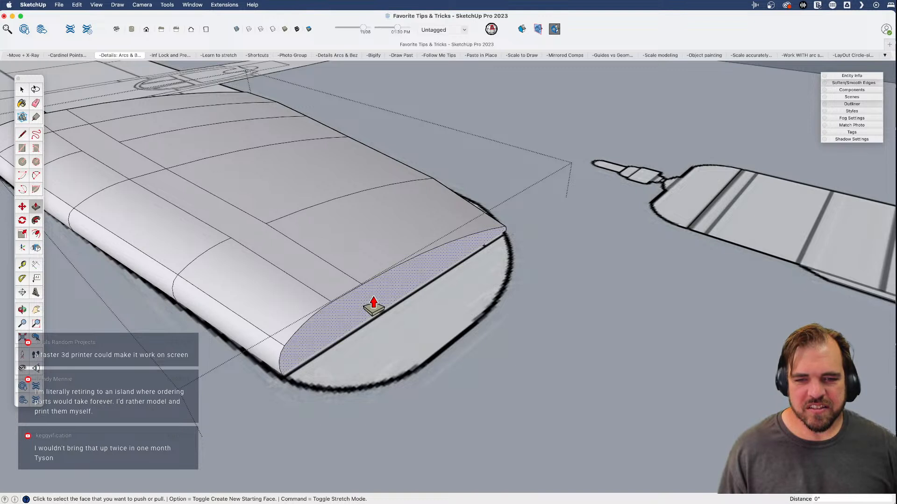
click(373, 306)
click(399, 327)
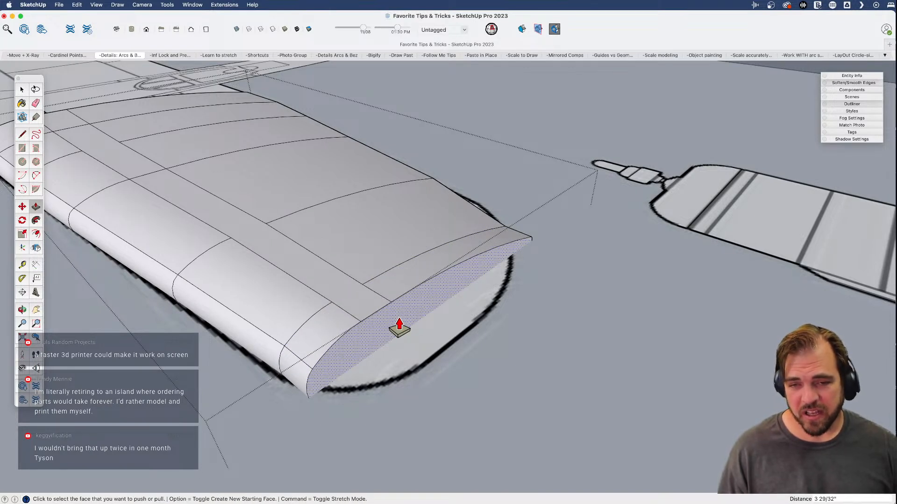
- Scale the new tip section's end face about its center to about 0.91 along the green axis, meeting the outline's leading edge
key(space)
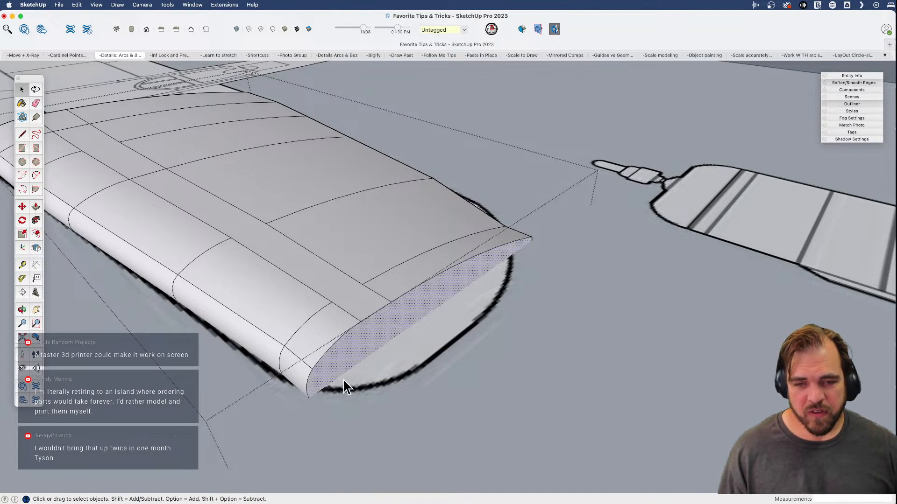
key(s)
click(308, 401)
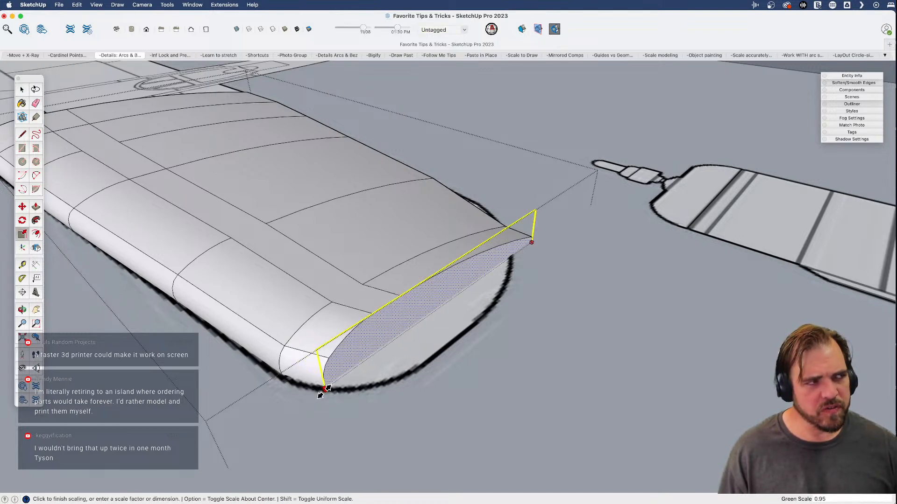
key(alt)
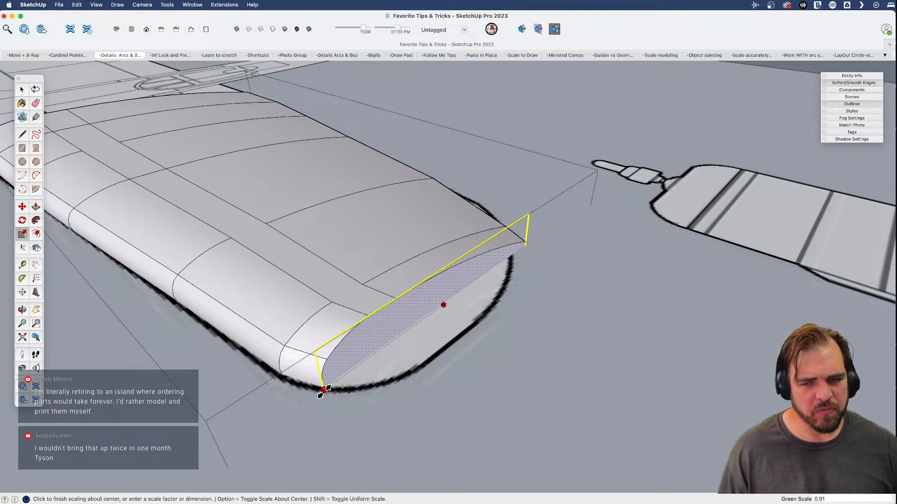
click(324, 389)
key(space)
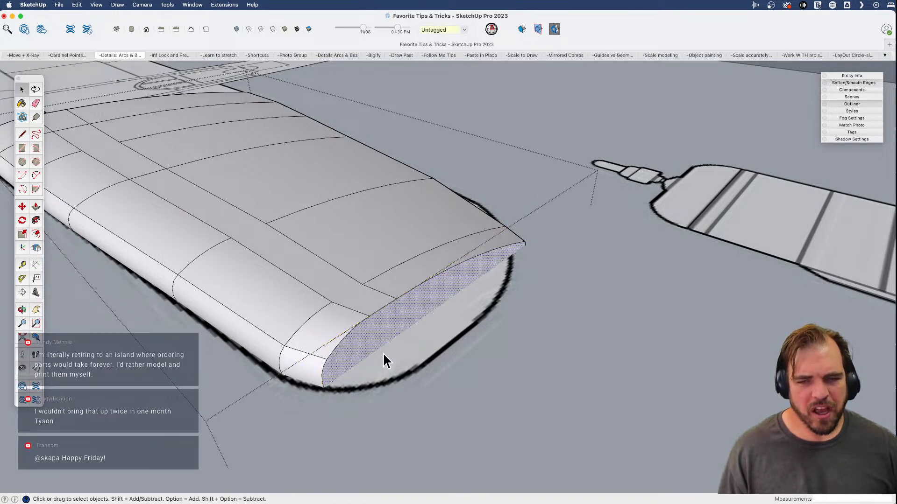
- Scale the tip section's end face to about 0.91 along the green axis to meet the outline's trailing edge
key(s)
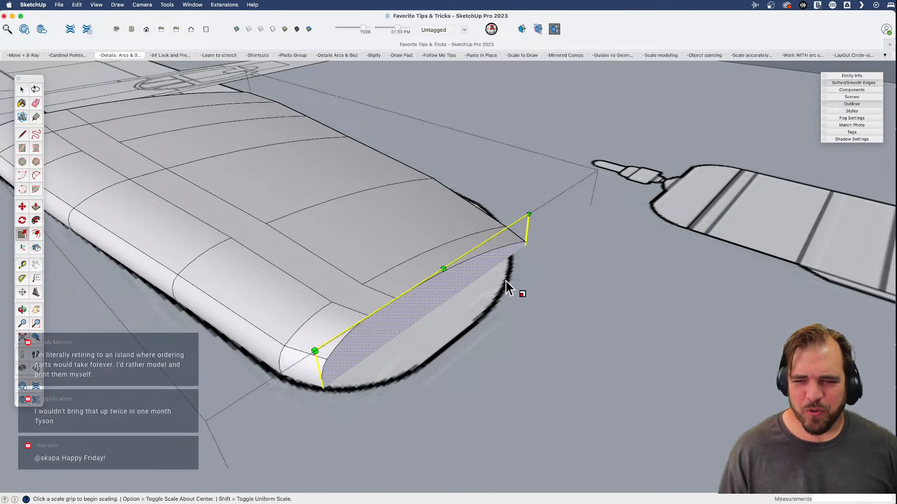
click(524, 247)
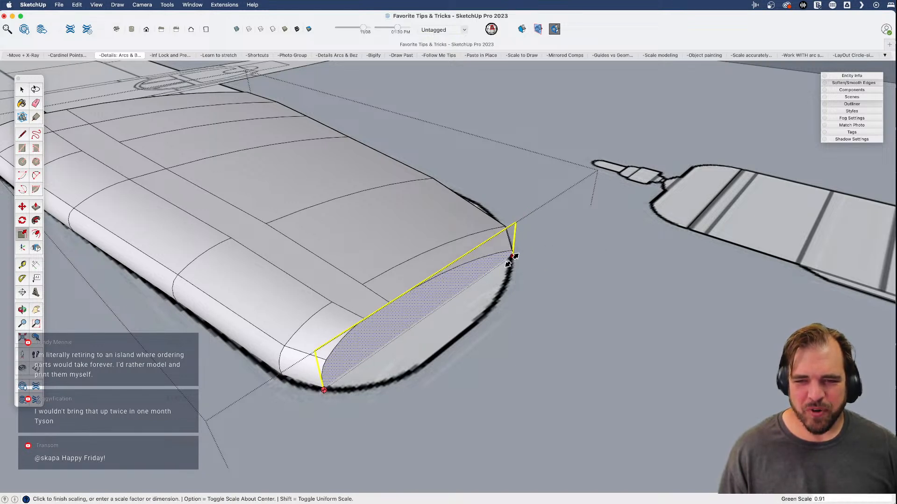
click(508, 264)
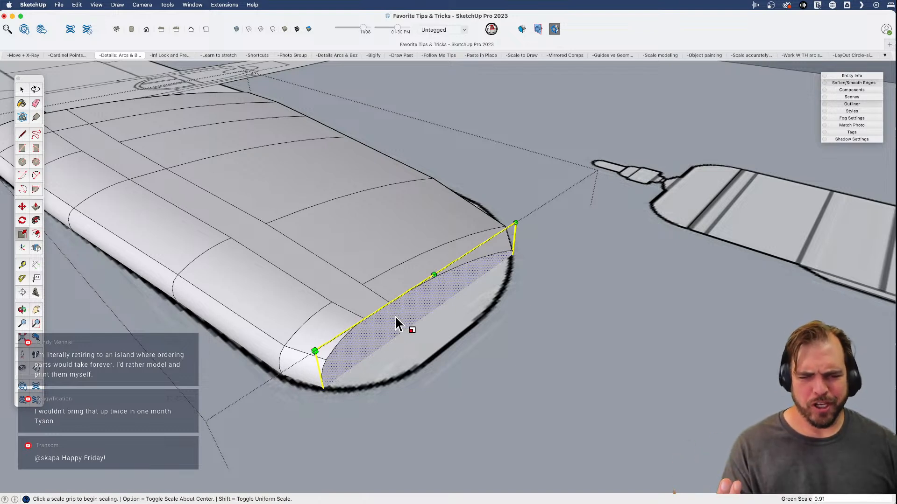
- Push/Pull the rounded tip's end face outward to add the second short tip section
key(p)
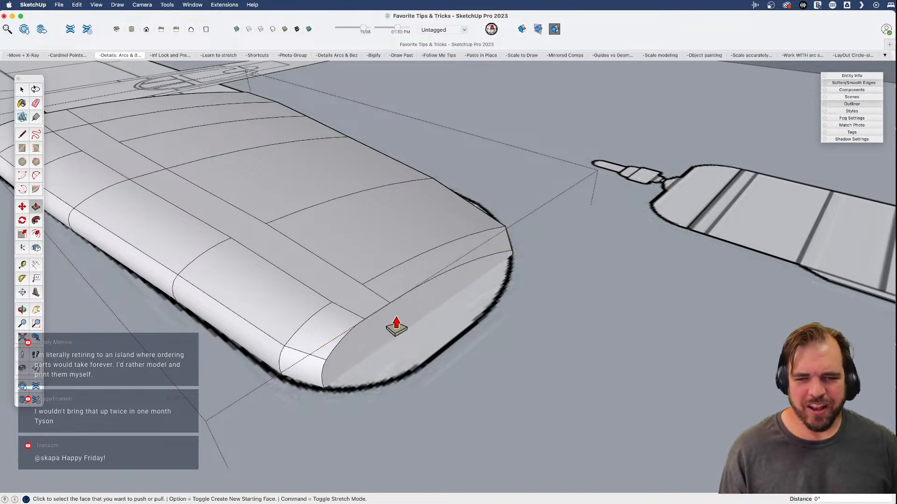
click(394, 321)
click(416, 348)
- Scale the second tip section's end face to the outline, about 0.89 along green at the leading edge and 0.77 at the trailing edge
key(s)
click(414, 342)
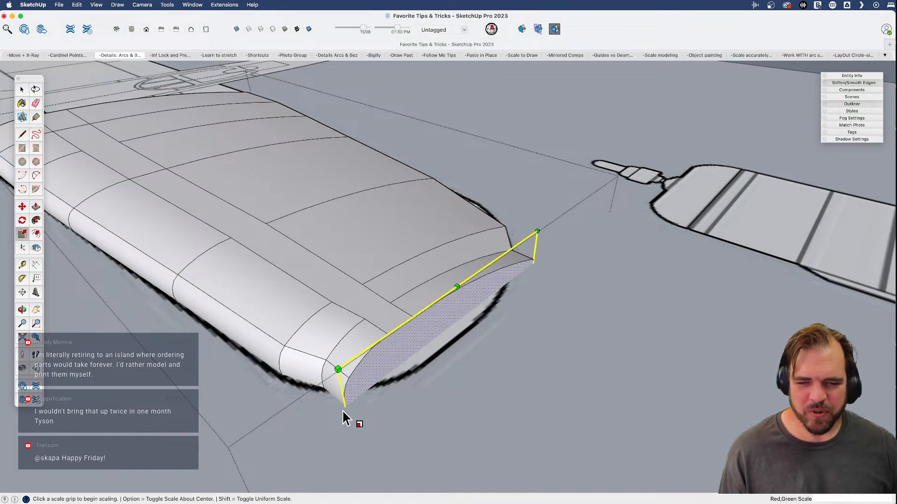
click(346, 408)
click(374, 388)
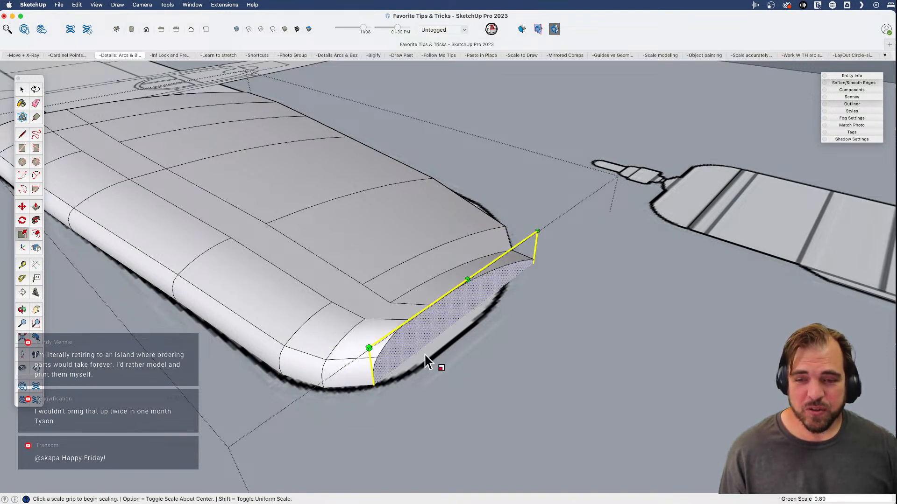
click(534, 265)
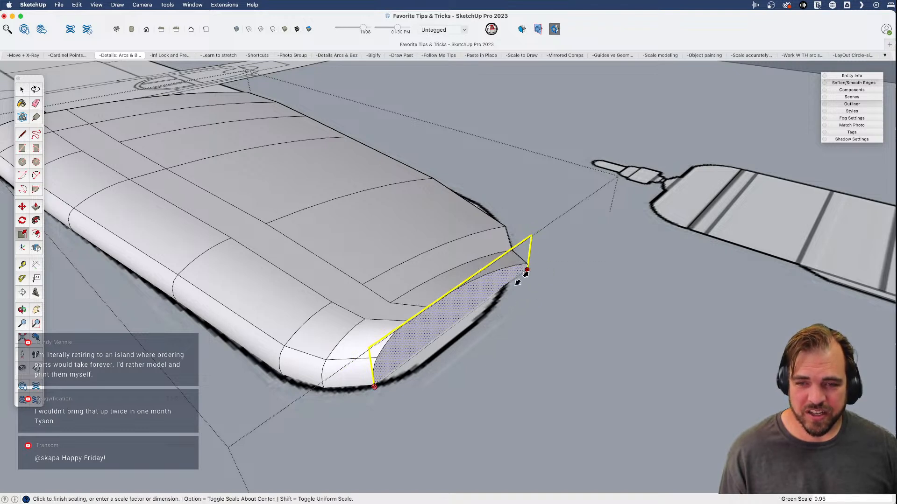
click(506, 290)
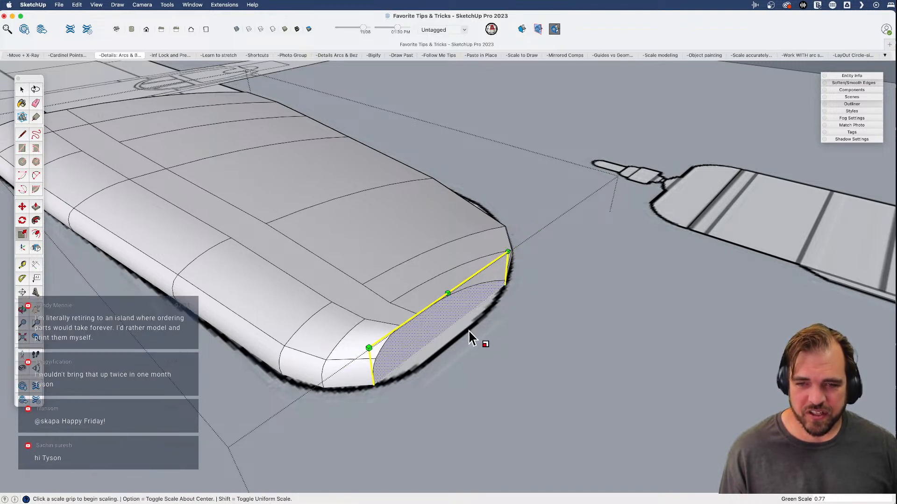
- Push/Pull the end face about 1 11/16" outward to add the last section of the wing tip
key(p)
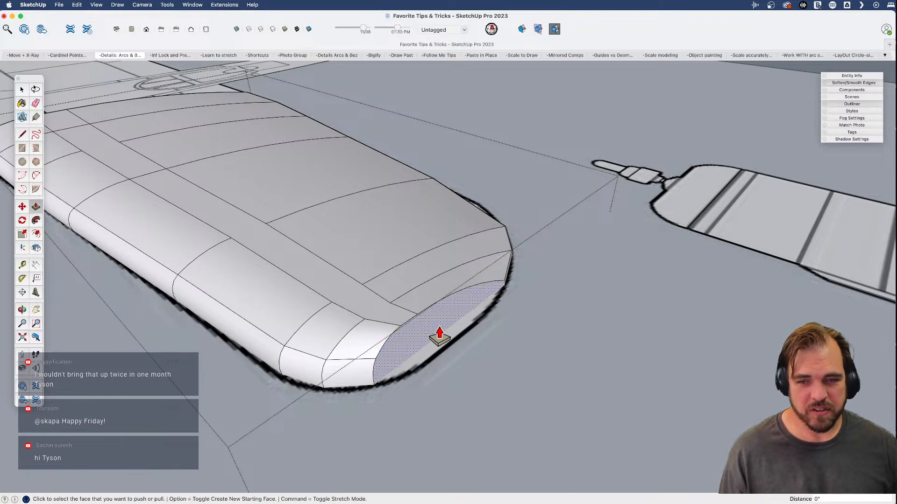
click(439, 334)
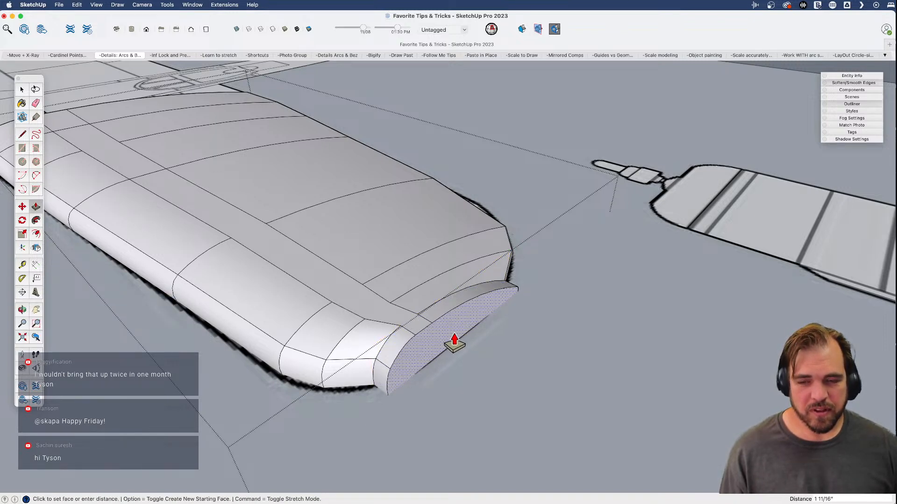
click(454, 339)
- Scale the last tip section's end face to the outline, about 0.77 along green at the leading edge and 0.66 at the trailing edge
key(space)
key(s)
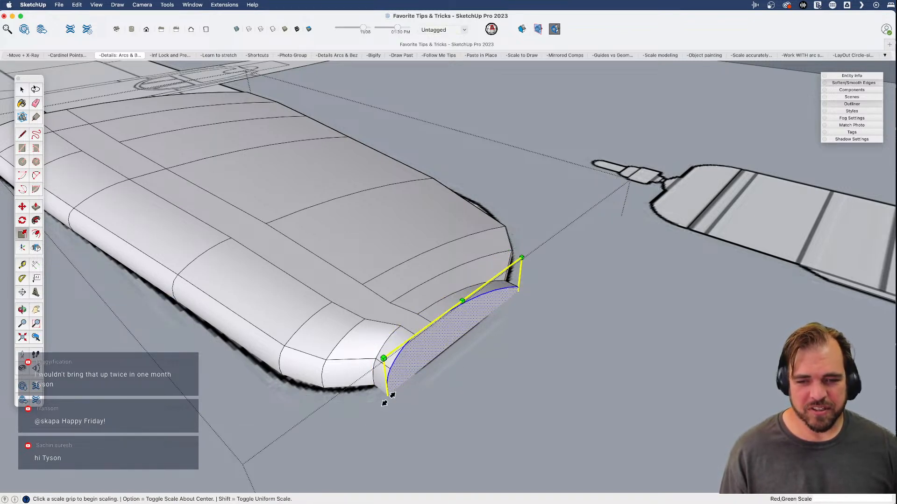
click(390, 399)
click(503, 315)
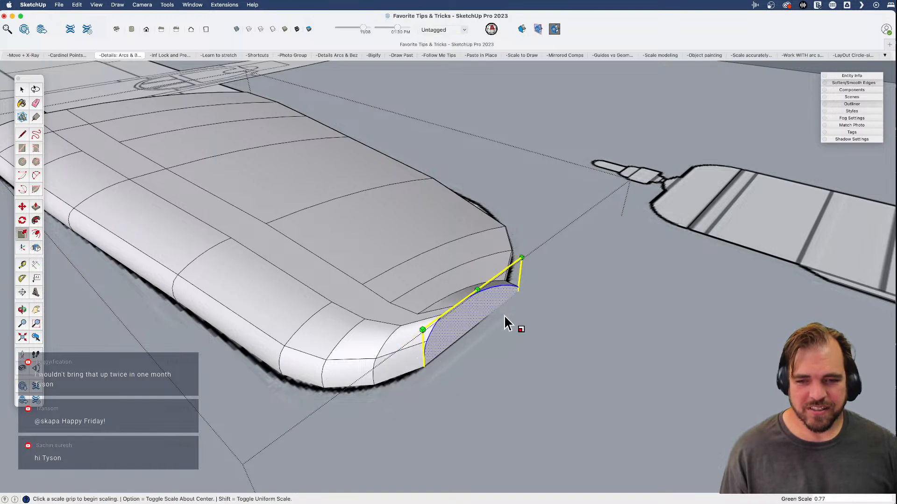
click(520, 293)
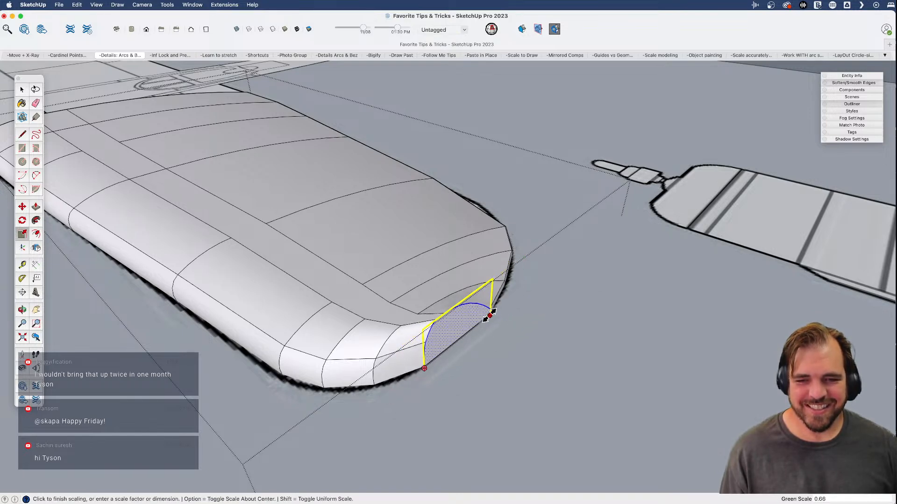
click(490, 315)
- Examine the wing and its rounded tip against the reference drawing from several angles
mouse_move(468, 332)
middle_down()
mouse_move(440, 345)
mouse_move(545, 236)
mouse_move(464, 316)
middle_up()
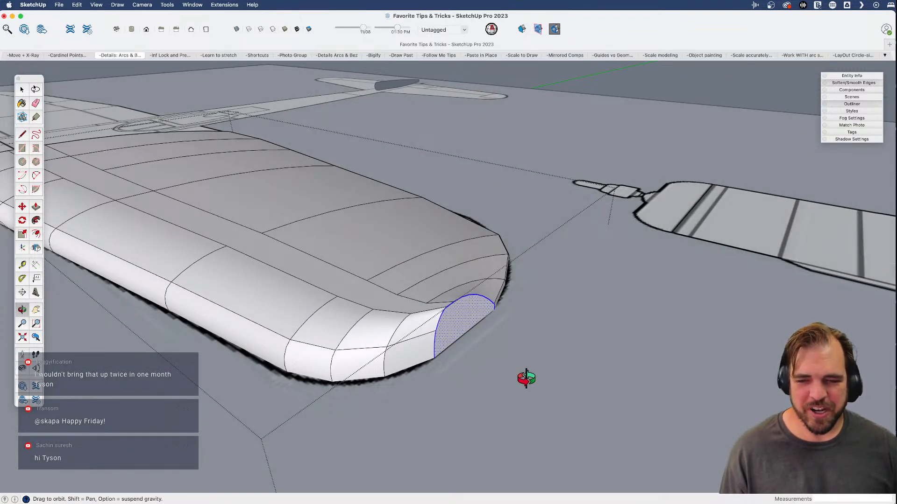
key(space)
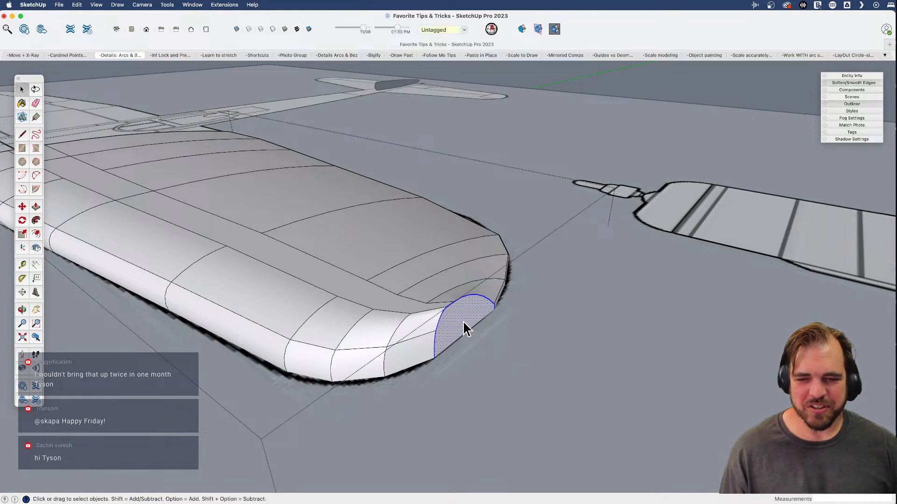
scroll(461, 339, down, 5)
middle_drag(316, 344, 422, 368)
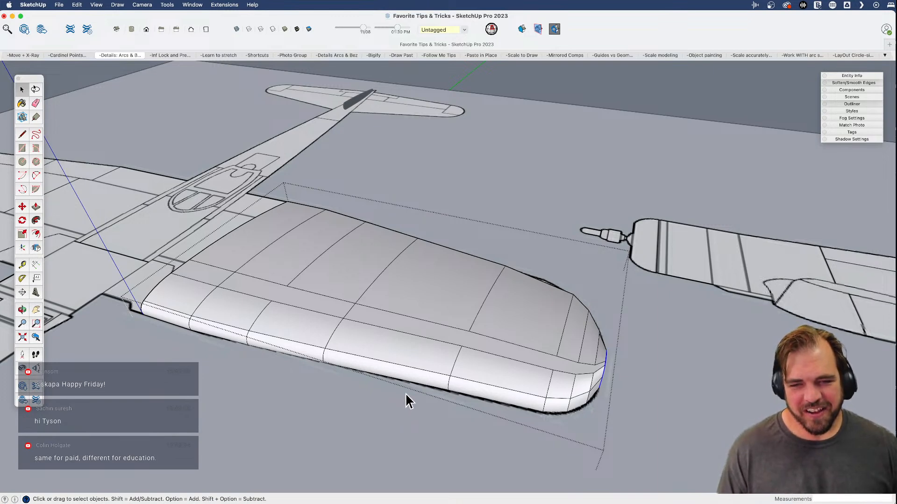
shift+middle_drag(389, 408, 418, 404)
middle_drag(418, 404, 364, 390)
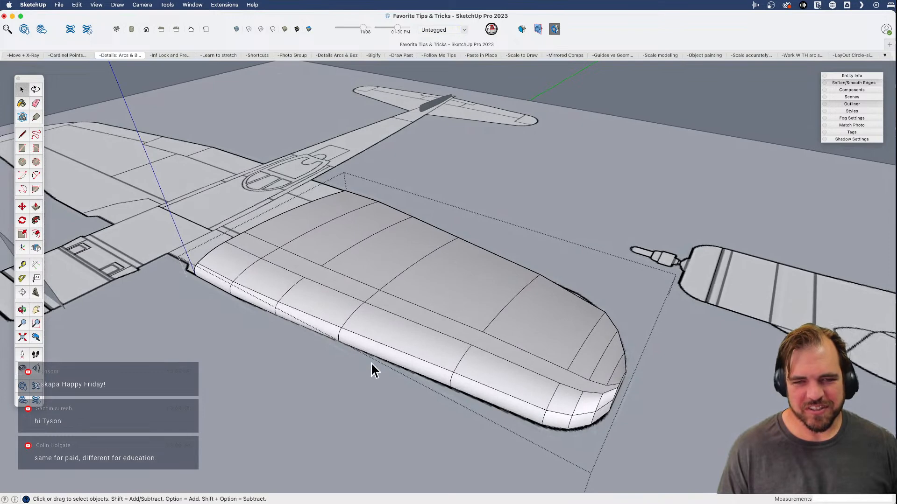
scroll(352, 346, down, 5)
shift+middle_drag(289, 272, 379, 329)
middle_drag(379, 330, 414, 299)
- Open the upright fuselage profile group at the nose and Push/Pull its face toward the tail to just behind the engine cowling
click(293, 323)
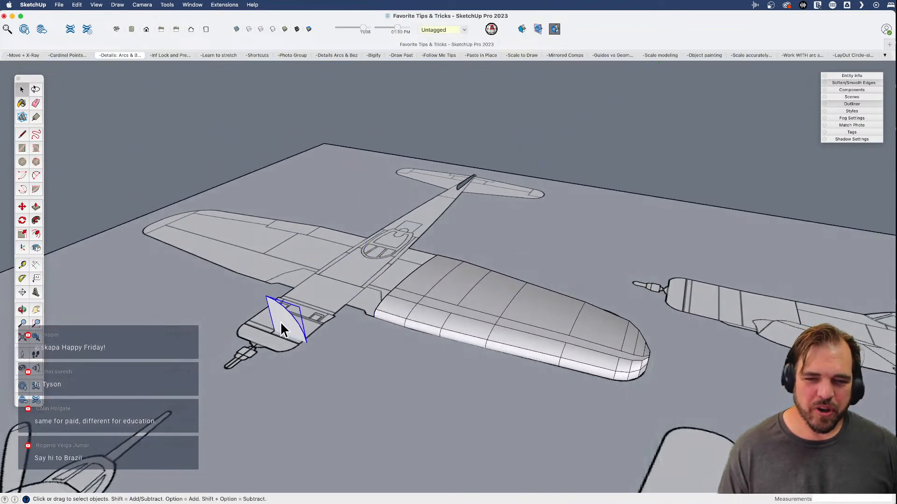
double_click(283, 323)
scroll(298, 325, up, 5)
shift+middle_drag(299, 326, 389, 277)
key(p)
click(414, 240)
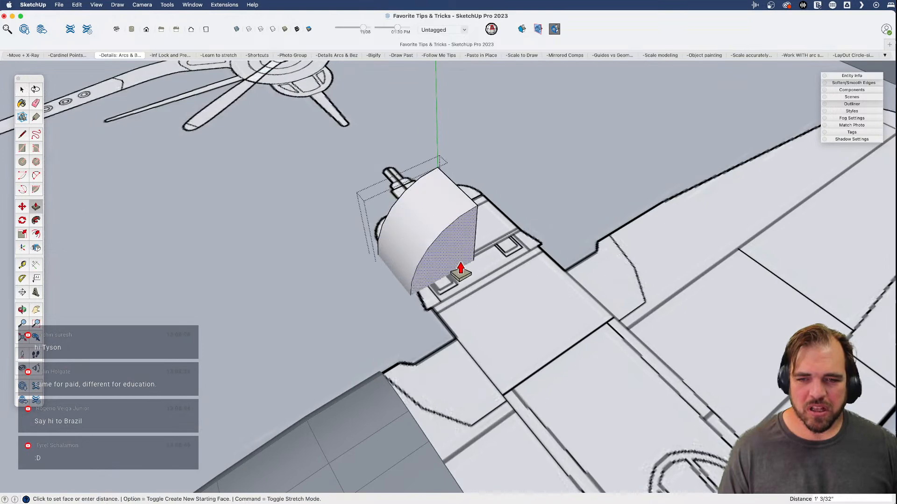
click(501, 311)
- Scale the first fuselage section's end face to the drawn outline's width and to about 1.06 along the green axis in height
key(space)
middle_drag(470, 293, 421, 220)
key(s)
click(391, 268)
click(384, 264)
click(417, 188)
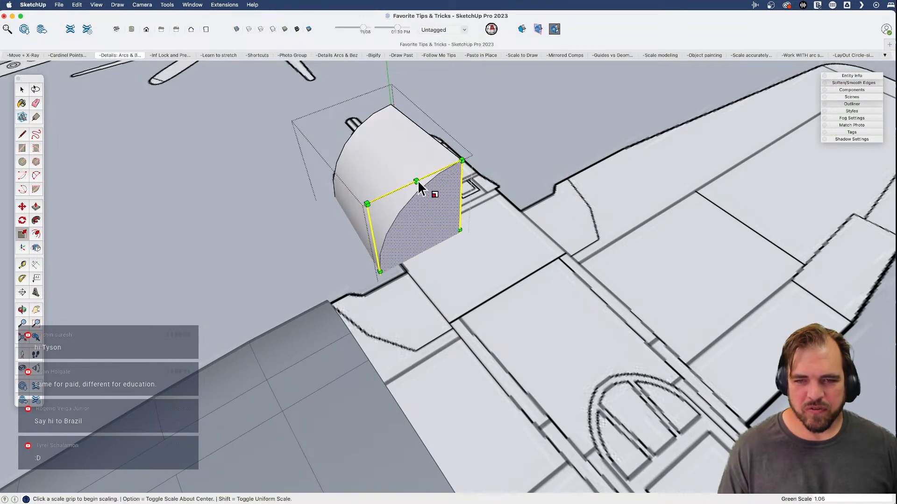
click(419, 181)
- Push/Pull the fuselage's end face toward the tail to the cross line beside the wing root
key(p)
click(432, 236)
click(487, 288)
- Scale the second fuselage section's end face to about 1.05 along the red axis to match the outline's width
key(space)
middle_drag(488, 292, 362, 268)
key(s)
click(381, 301)
click(380, 300)
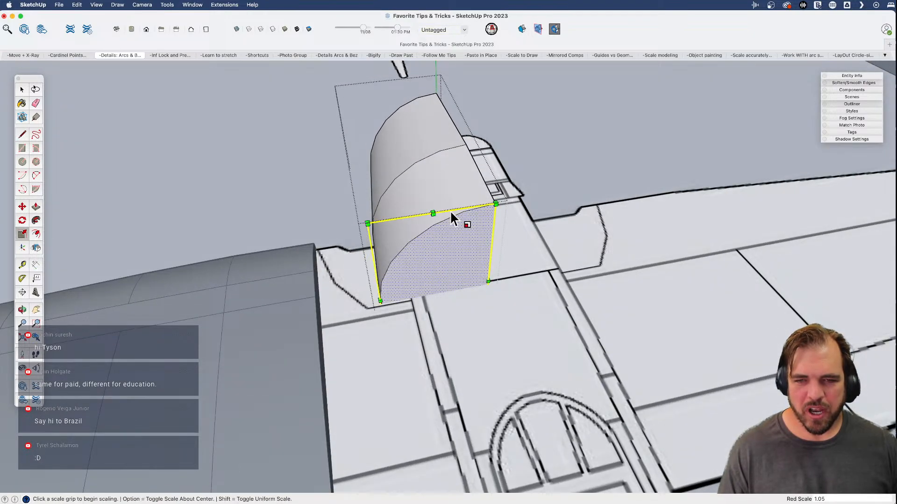
middle_drag(432, 213, 435, 245)
- Push/Pull the fuselage's end face past the cockpit area to the wing's trailing edge
key(p)
click(434, 239)
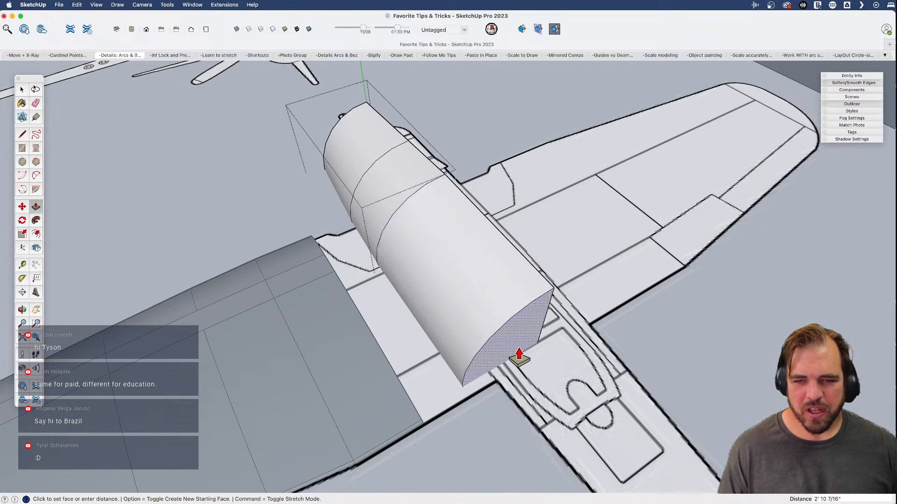
shift+middle_drag(537, 376, 410, 215)
- Scale the end face at the wing's trailing edge to about 0.70 along the red axis to meet the fuselage outline
key(s)
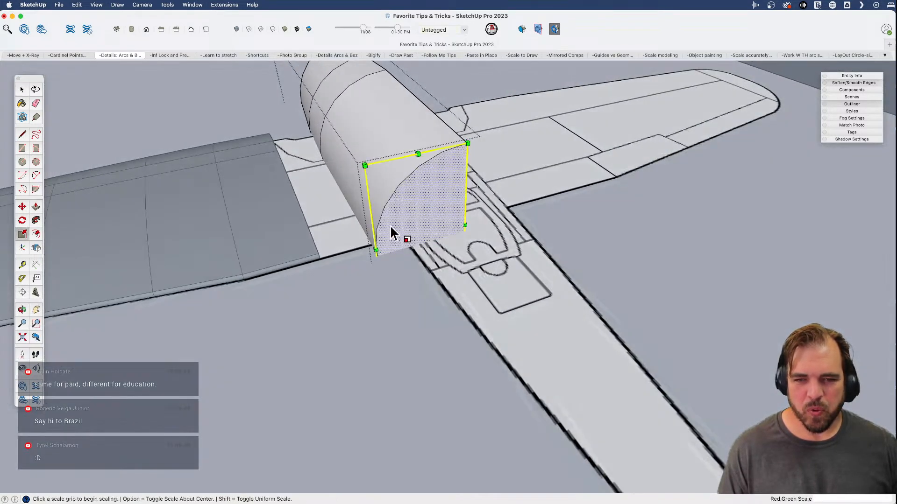
drag(376, 251, 403, 243)
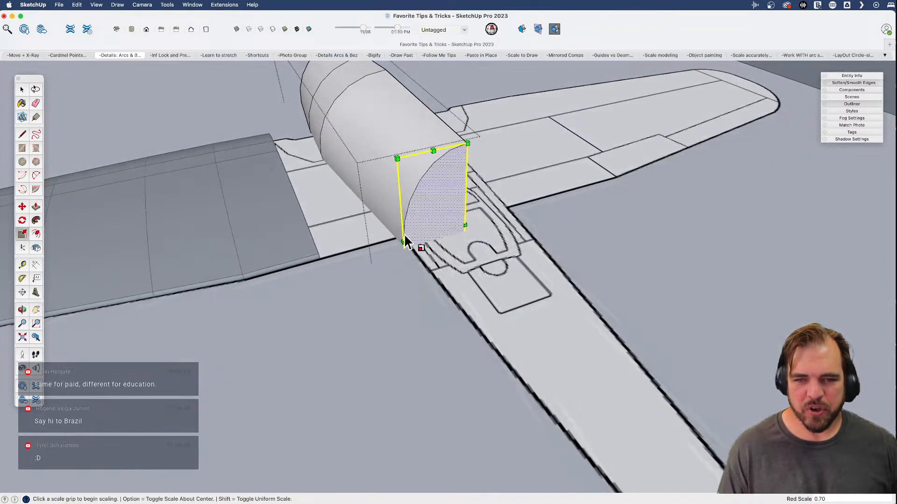
click(435, 152)
- Push/Pull the fuselage's end face to add another section behind the wing's trailing edge
middle_drag(434, 154, 414, 239)
key(space)
click(437, 235)
- Scale down the height of the end face behind the wing along the green axis so the fuselage's top slopes toward the tail
key(s)
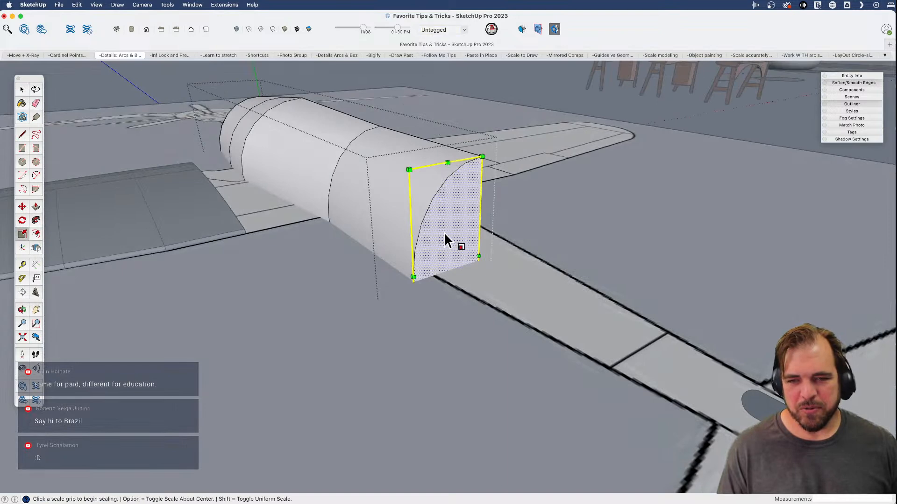
click(414, 277)
key(Escape)
key(alt)
click(448, 164)
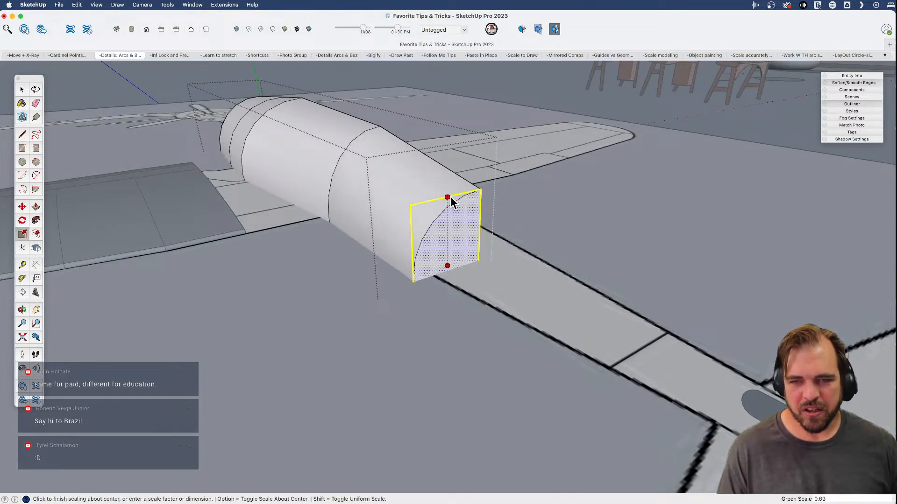
click(449, 189)
- Extend the fuselage by one more tail section and scale its end face to about 0.56 along red and slightly lower in height
shift+middle_drag(449, 189, 297, 264)
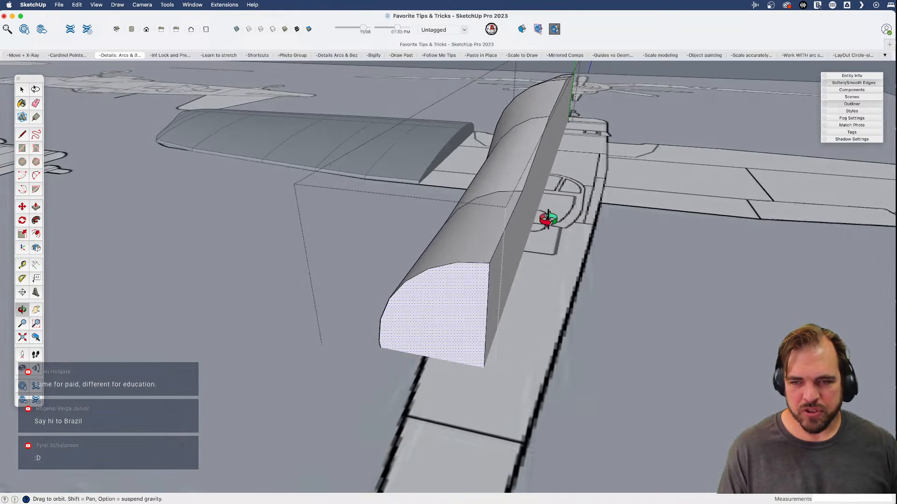
middle_drag(510, 284, 425, 341)
key(s)
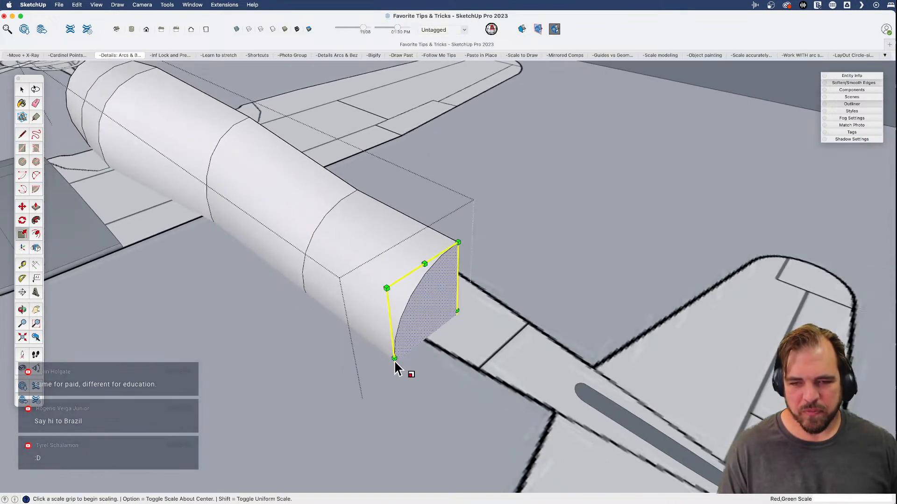
click(394, 359)
click(420, 350)
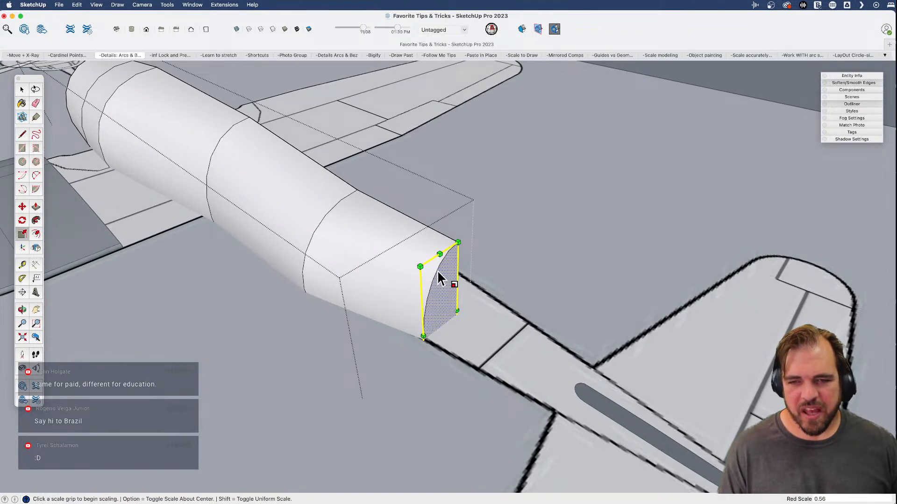
key(alt)
click(439, 255)
click(440, 260)
- Scale the section curve just ahead of the end face to about 0.76 along the red axis to meet the outline
middle_drag(422, 280, 330, 262)
key(space)
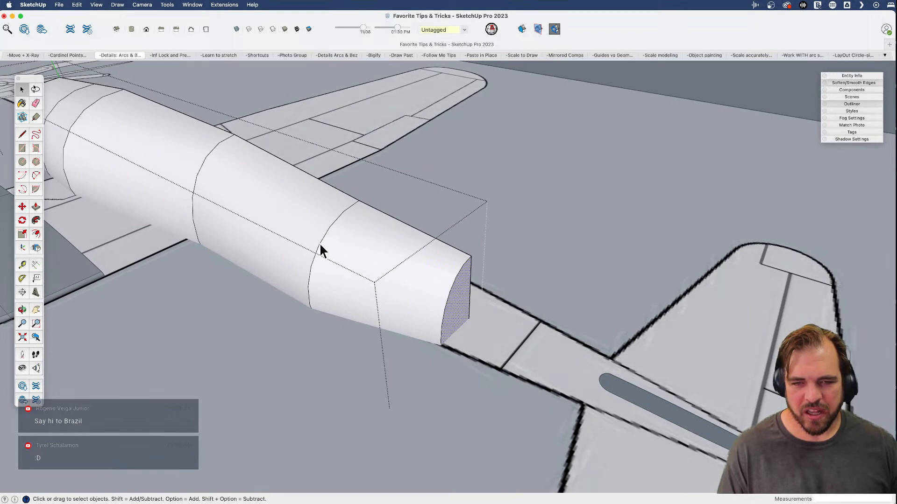
key(s)
click(310, 308)
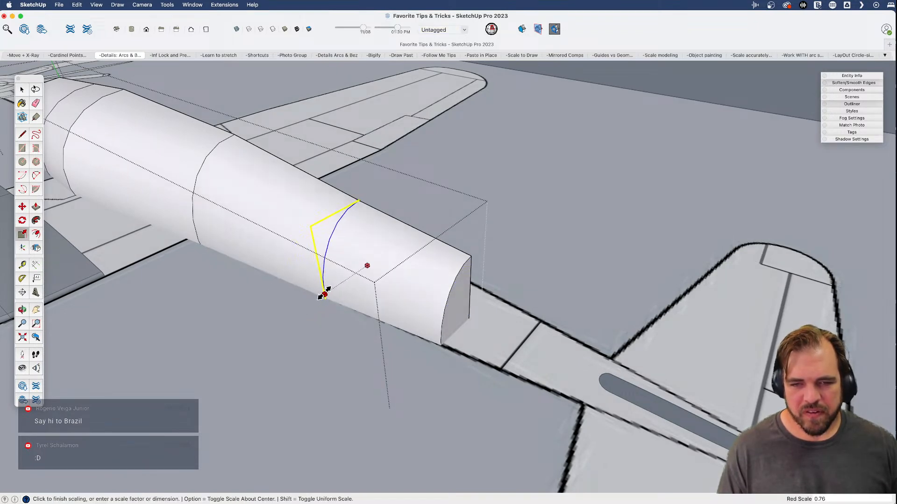
click(324, 295)
- Look over the modeled fuselage and wing on the reference drawing, and bring the two-drawer side table into close view
middle_drag(321, 296, 526, 266)
scroll(388, 293, down, 3)
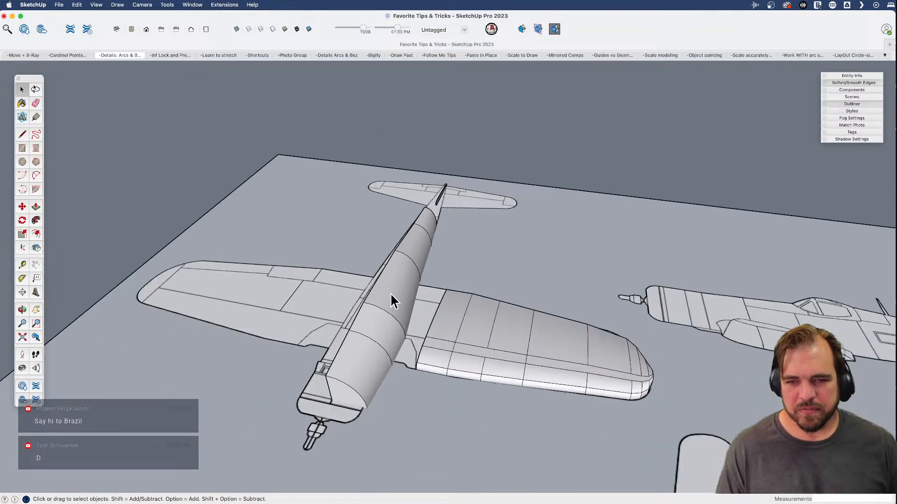
shift+middle_drag(388, 292, 327, 273)
scroll(326, 272, down, 3)
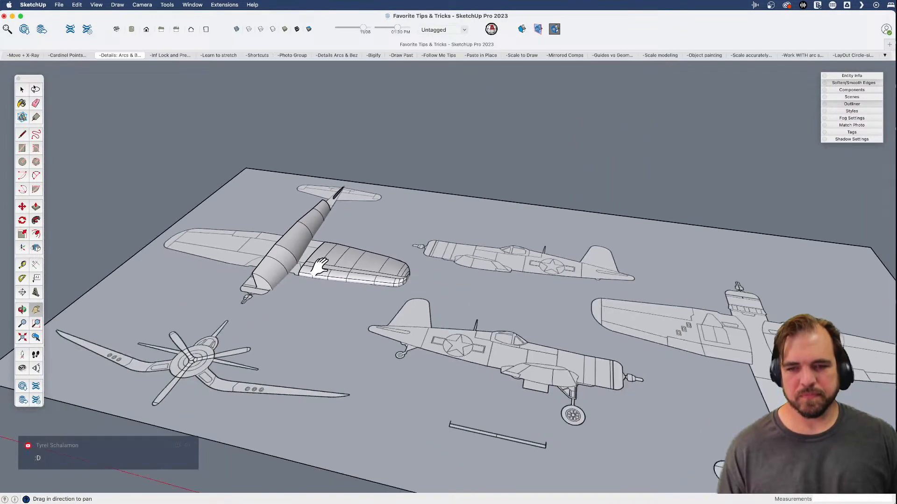
shift+middle_drag(601, 344, 180, 251)
scroll(384, 301, down, 3)
scroll(402, 314, up, 3)
scroll(402, 314, up, 5)
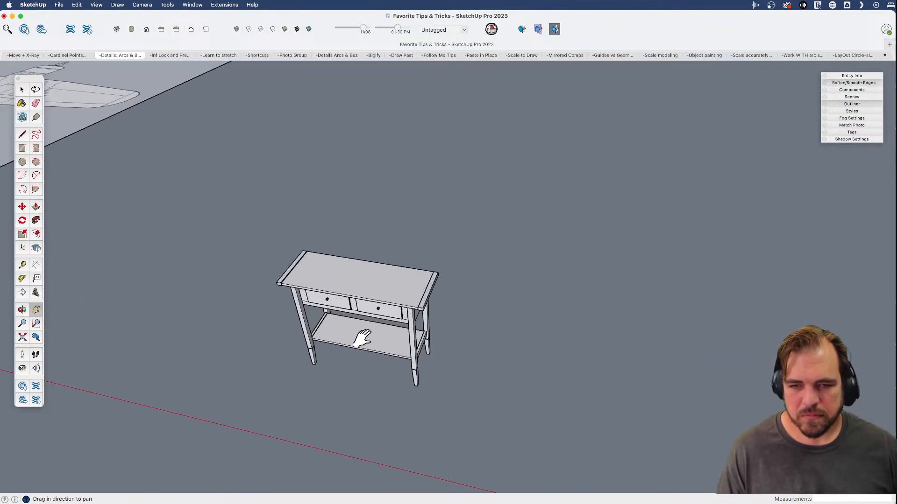
middle_drag(426, 360, 407, 280)
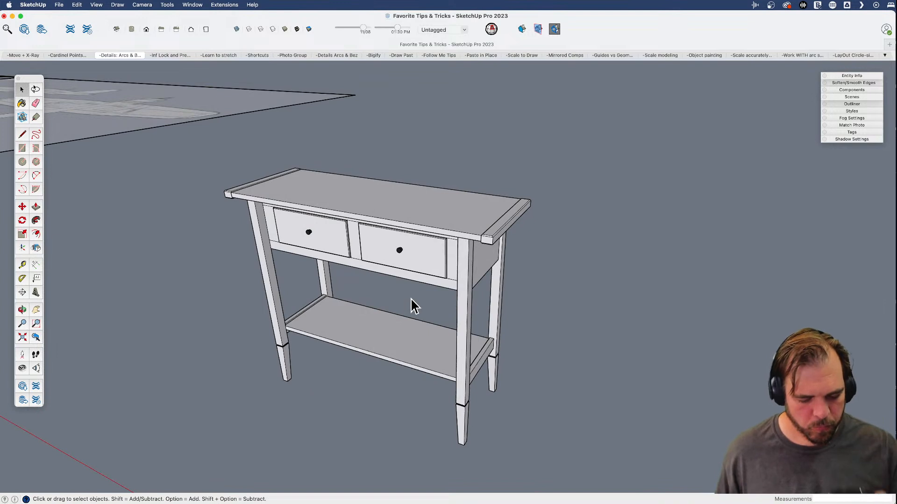
- Bring up the Colors palette with the pencil swatches and place it clear of the side table
click(21, 103)
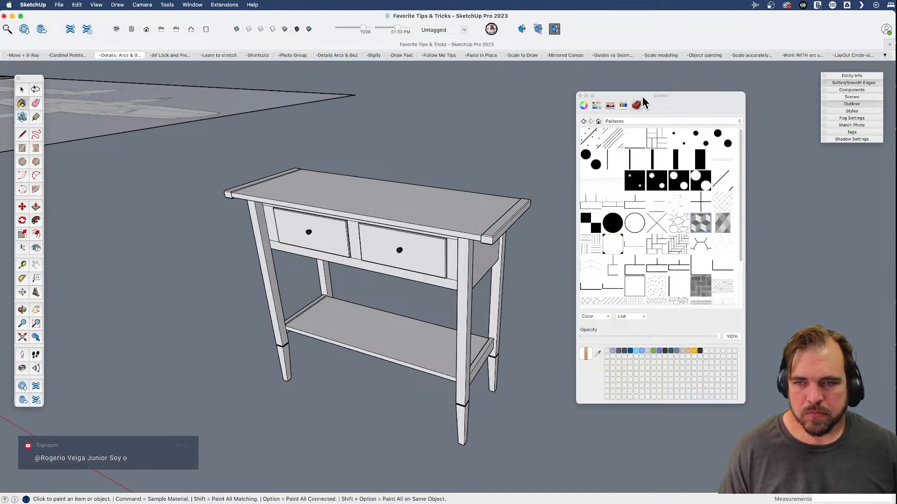
click(622, 105)
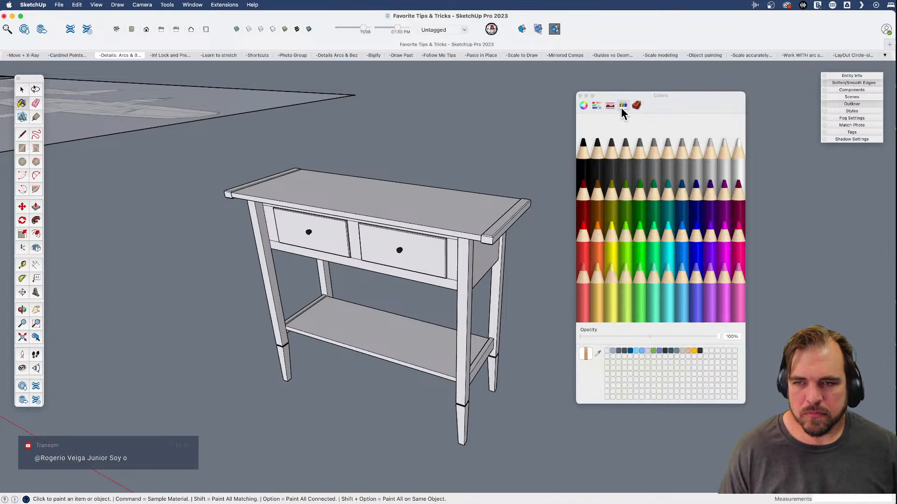
drag(702, 96, 765, 80)
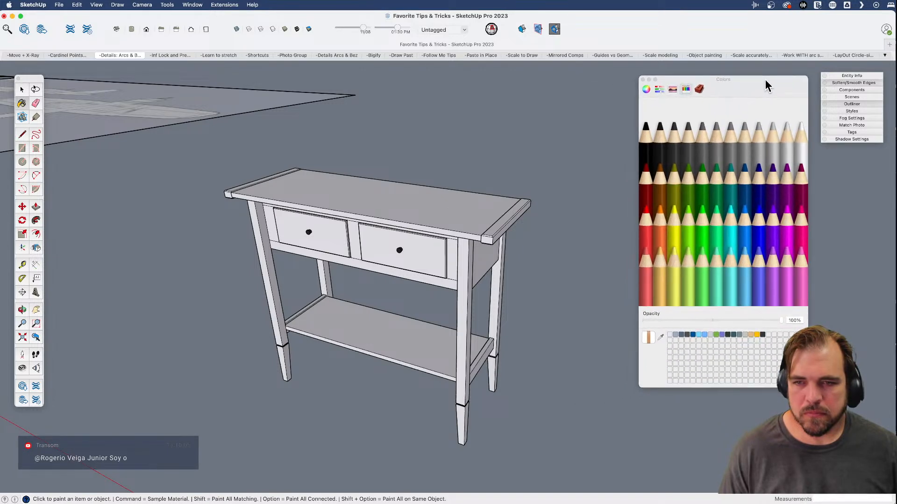
- Combine all parts of the side table into one group
key(space)
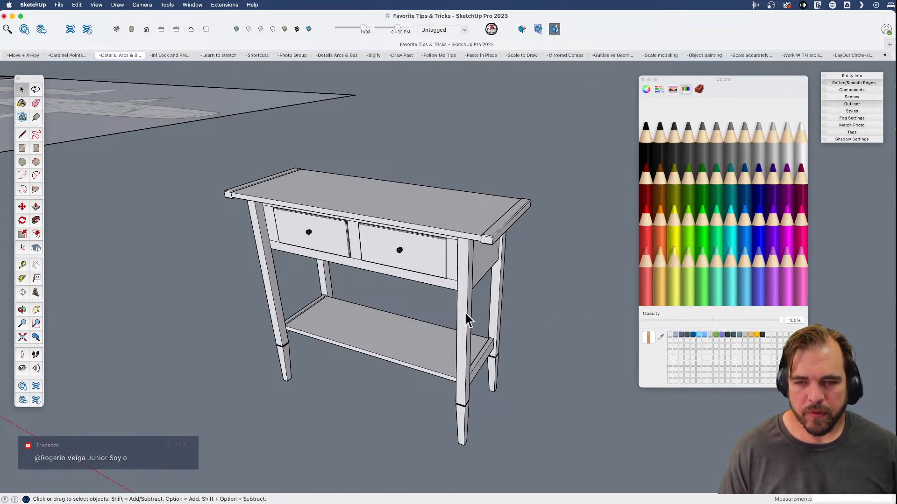
scroll(408, 273, down, 2)
click(404, 269)
scroll(411, 287, down, 3)
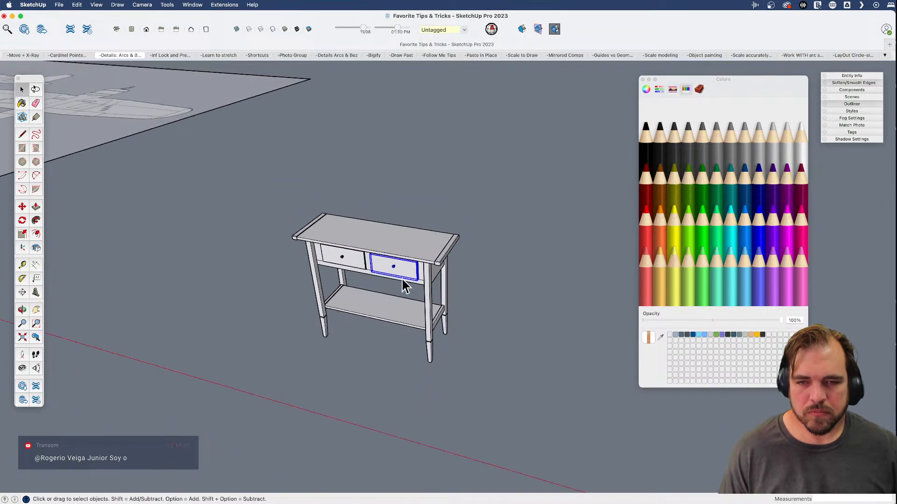
drag(257, 177, 516, 396)
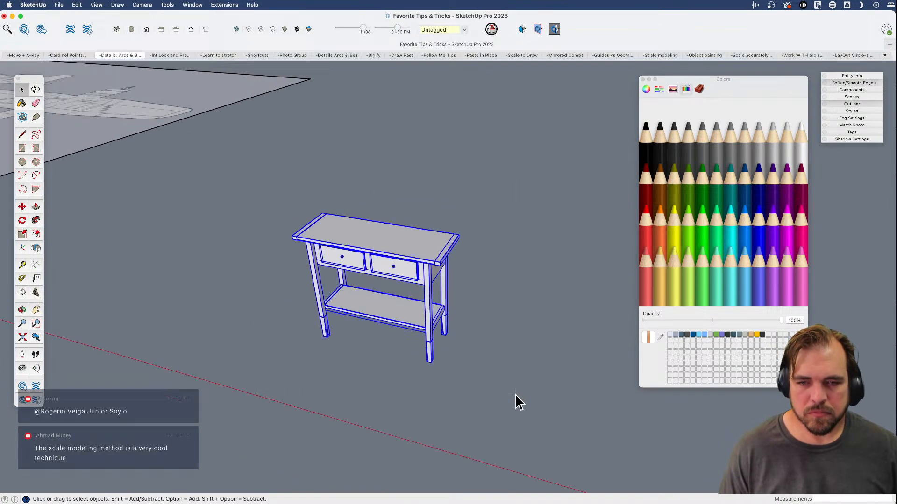
key(super+g)
scroll(401, 302, up, 5)
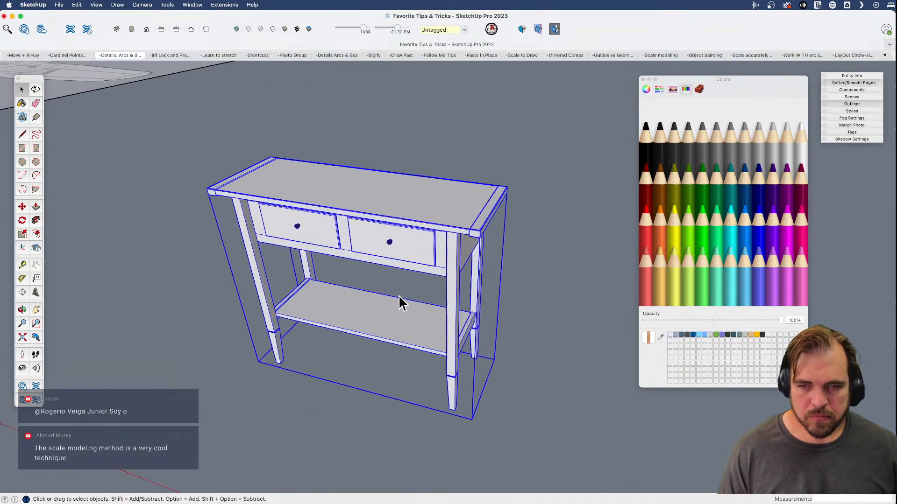
key(Escape)
scroll(401, 302, down, 4)
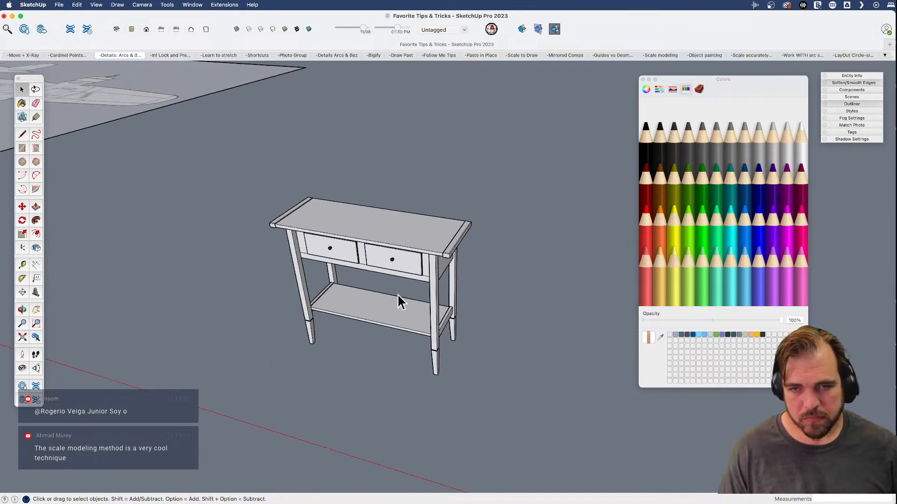
scroll(402, 306, up, 4)
key(h)
middle_drag(397, 299, 365, 326)
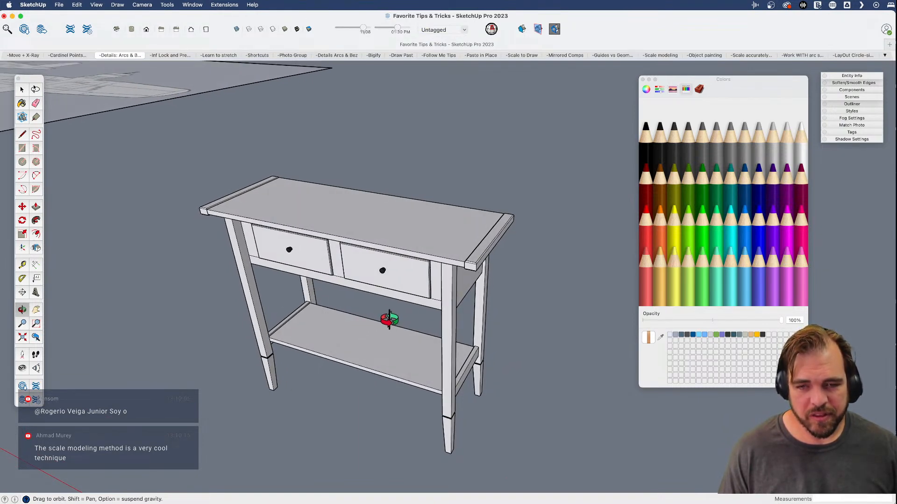
key(space)
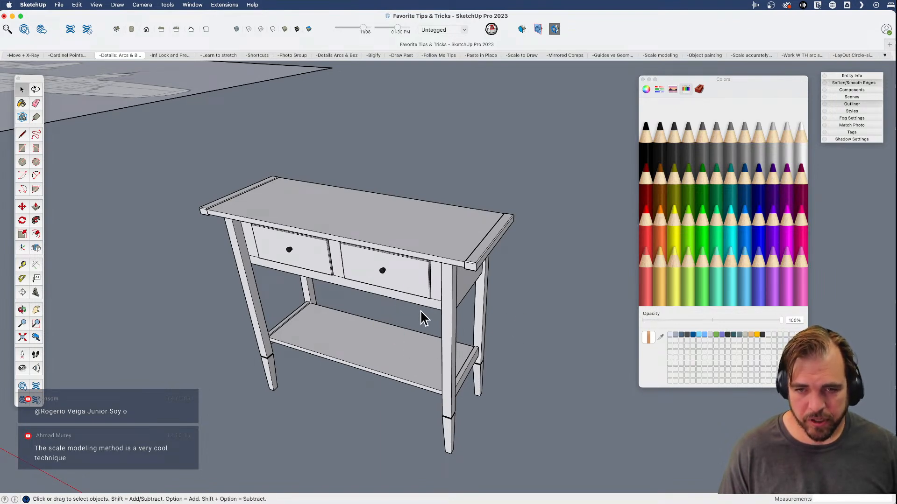
middle_drag(423, 320, 394, 293)
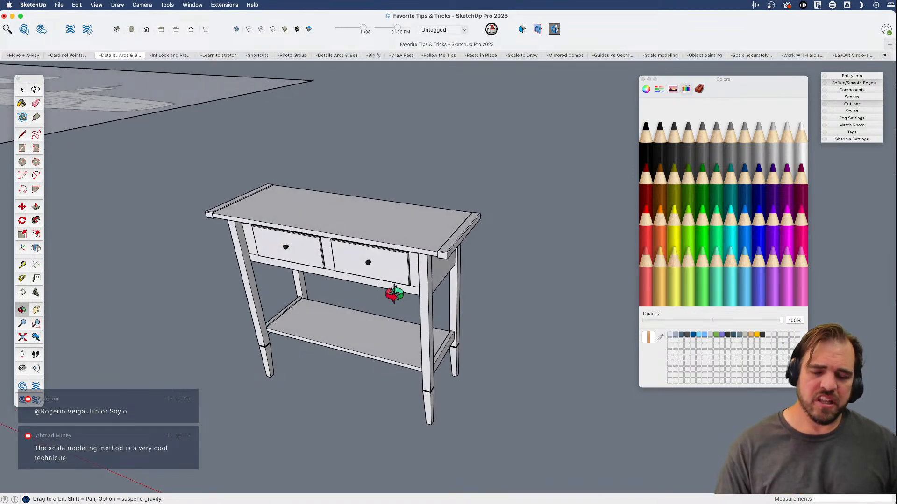
scroll(375, 316, up, 2)
key(shift)
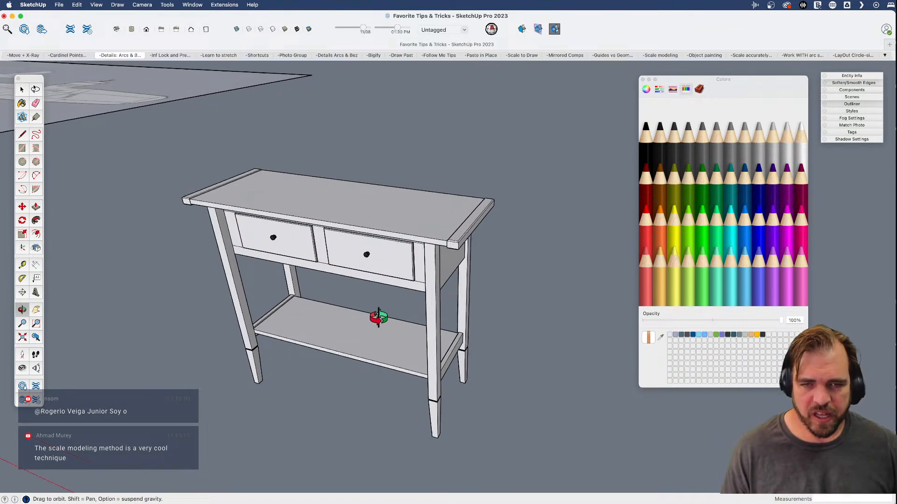
shift+scroll(390, 299, down, 2)
key(space)
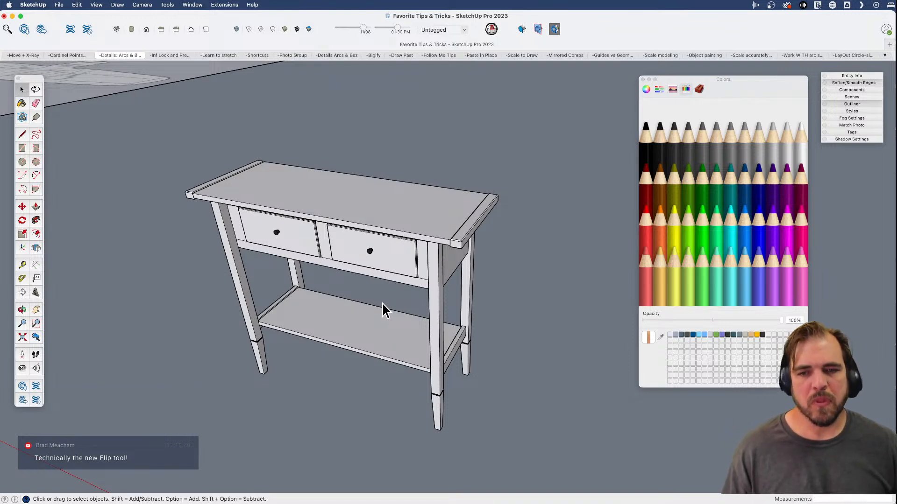
- Paint the tabletop, the drawer frame and the table's two right-hand legs with the Mocha color
click(663, 193)
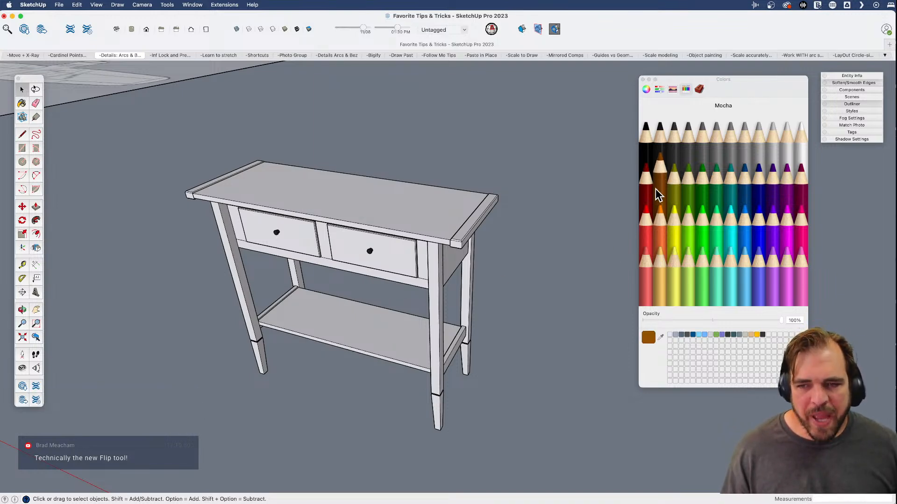
click(450, 244)
click(425, 259)
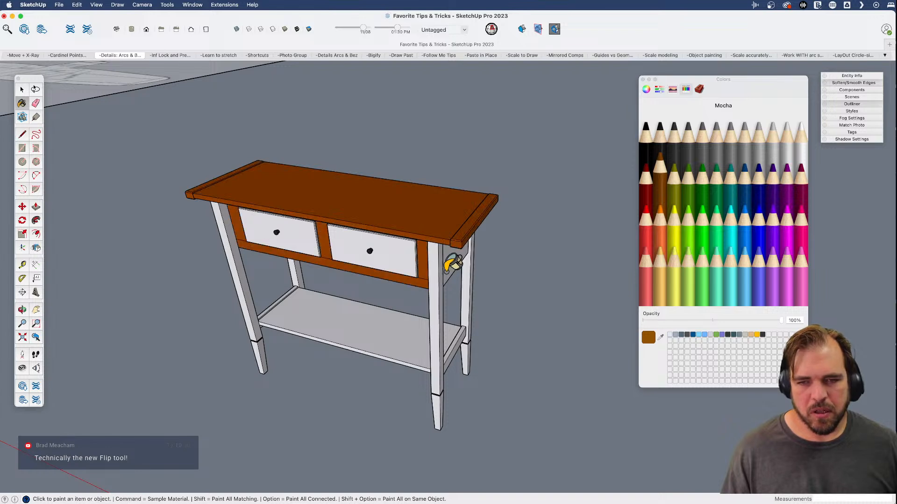
click(440, 290)
click(464, 299)
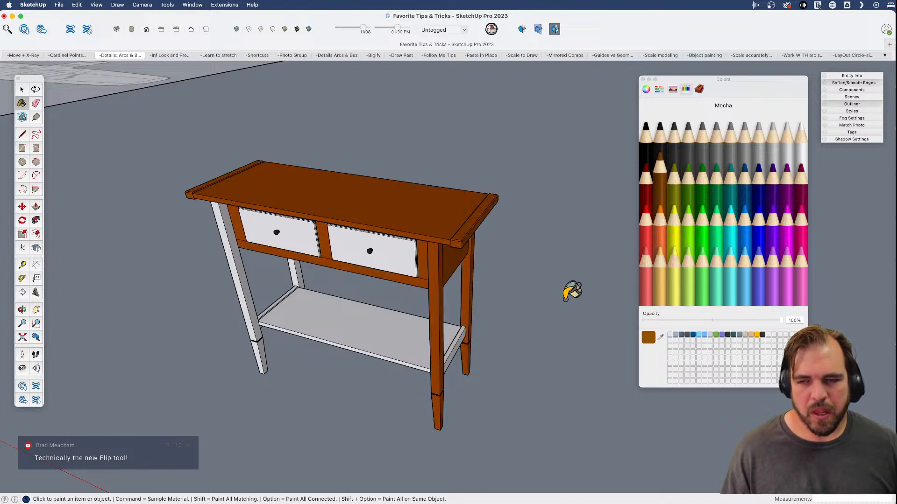
- Paint the table's two left-hand legs and the left drawer with the Lemon color
click(677, 231)
click(294, 276)
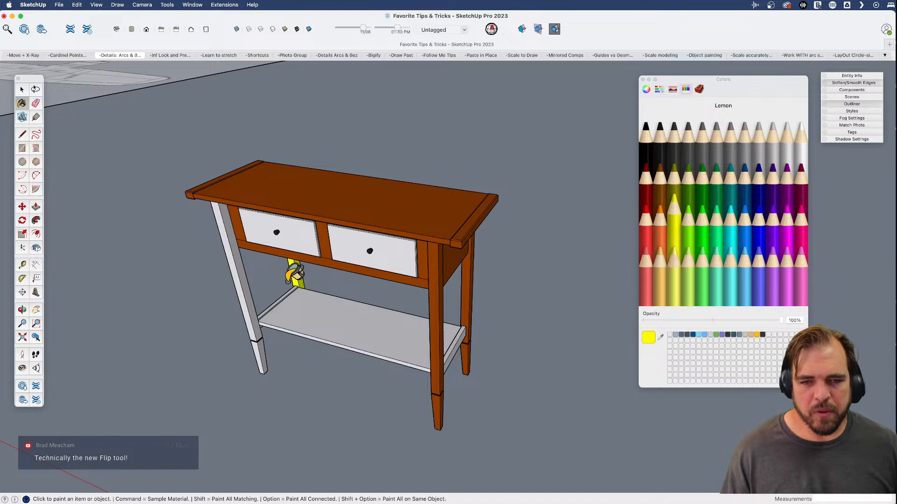
click(250, 283)
click(283, 233)
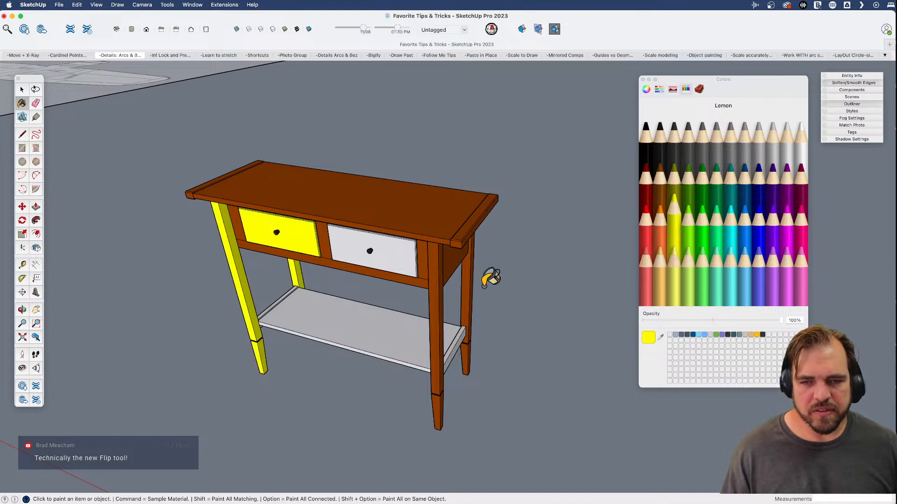
- Group all parts of the side table and paint the group as a whole with the Aqua color
middle_drag(485, 260, 437, 321)
key(space)
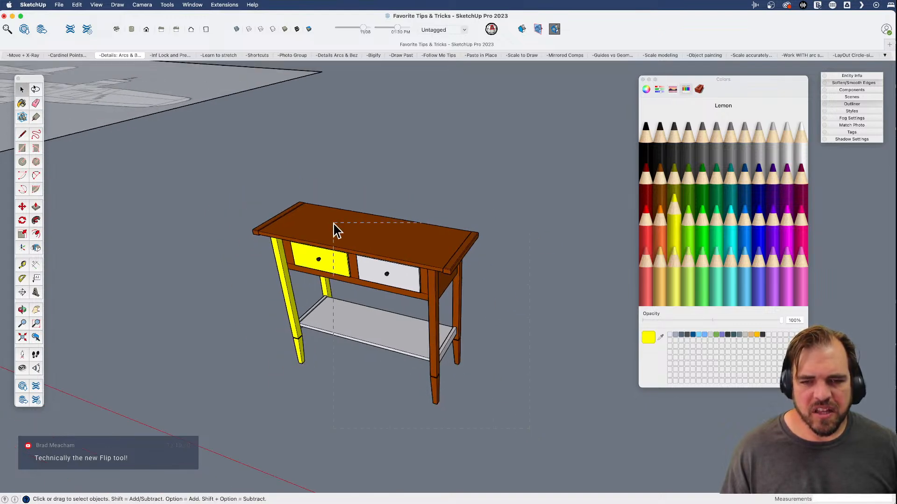
drag(205, 167, 205, 165)
key(super+g)
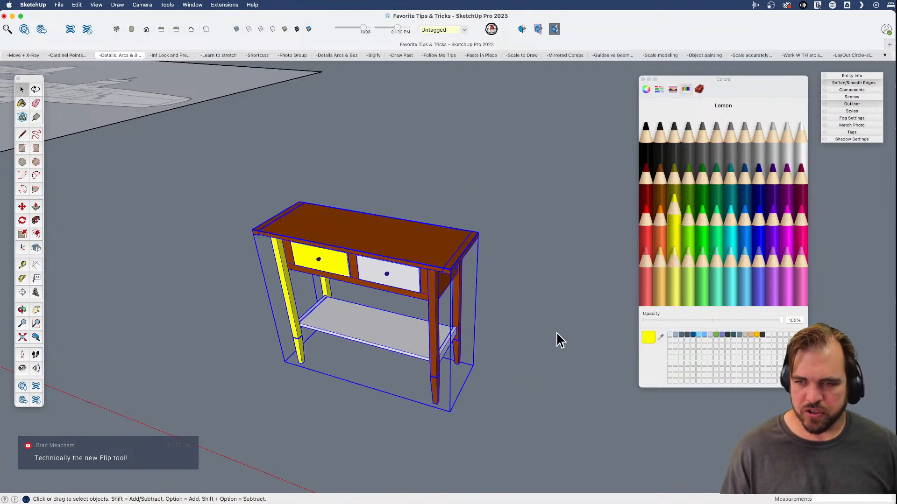
click(743, 232)
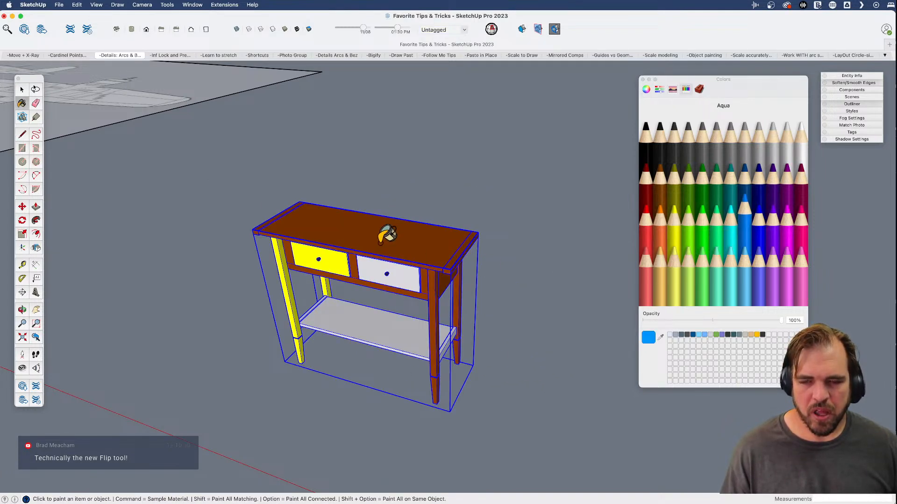
click(396, 240)
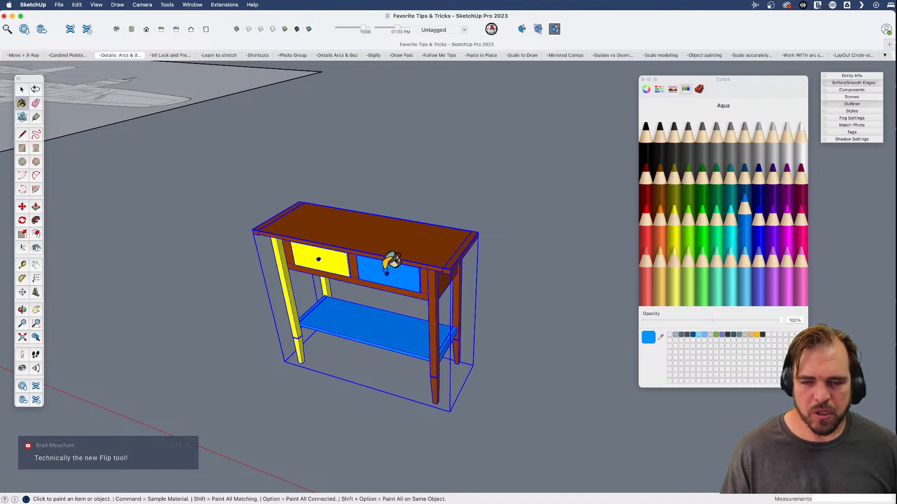
key(space)
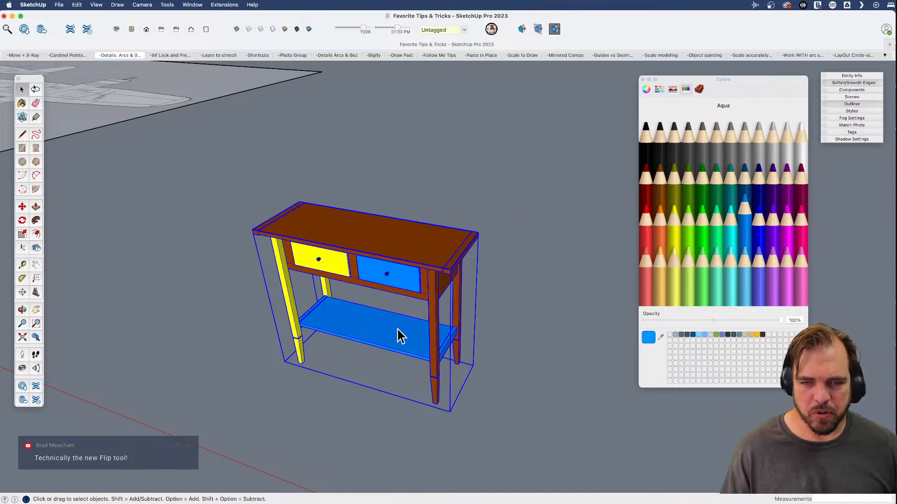
- Inside the table group, paint all geometry of the leg component with the Moss color, and return to the group level
double_click(434, 265)
click(437, 315)
double_click(437, 322)
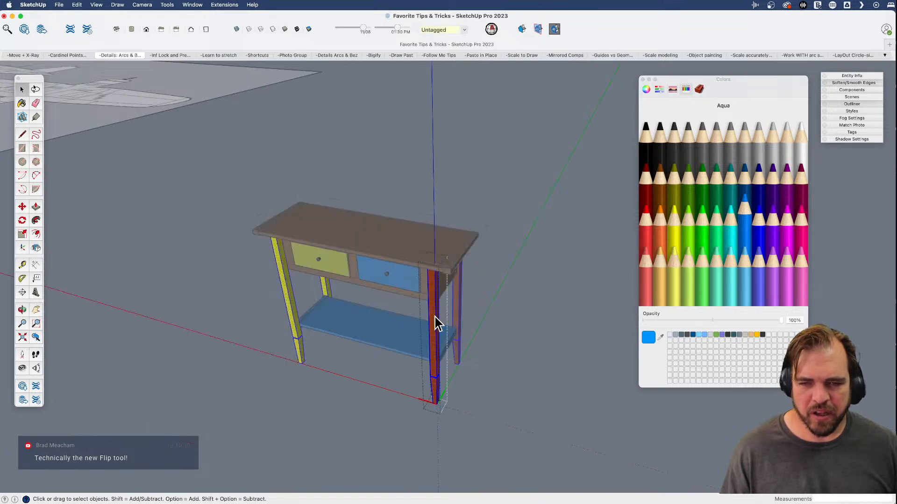
click(716, 173)
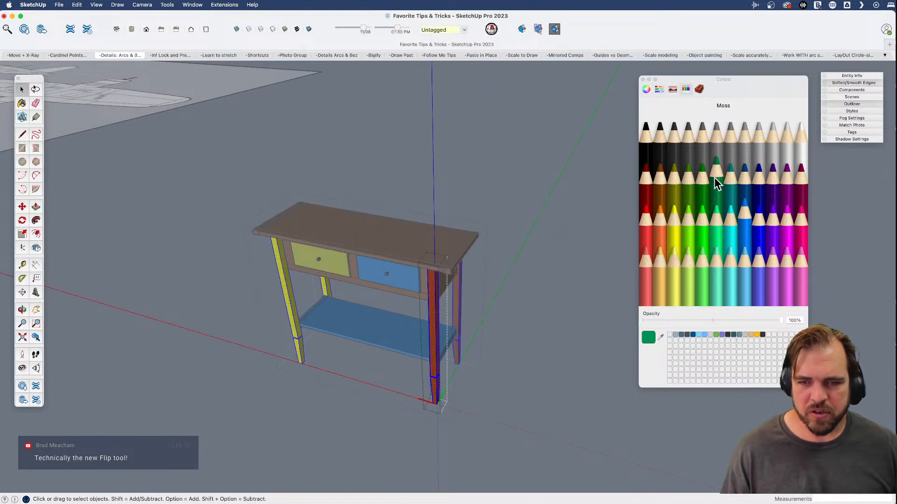
click(438, 299)
key(space)
key(Escape)
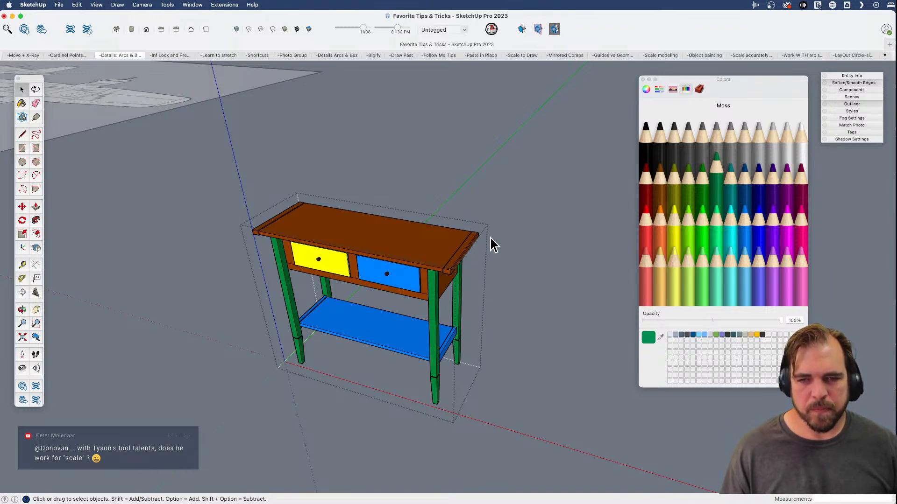
- Leave the group, select the whole table, and show its Entity Info close to the model
middle_drag(414, 270, 390, 252)
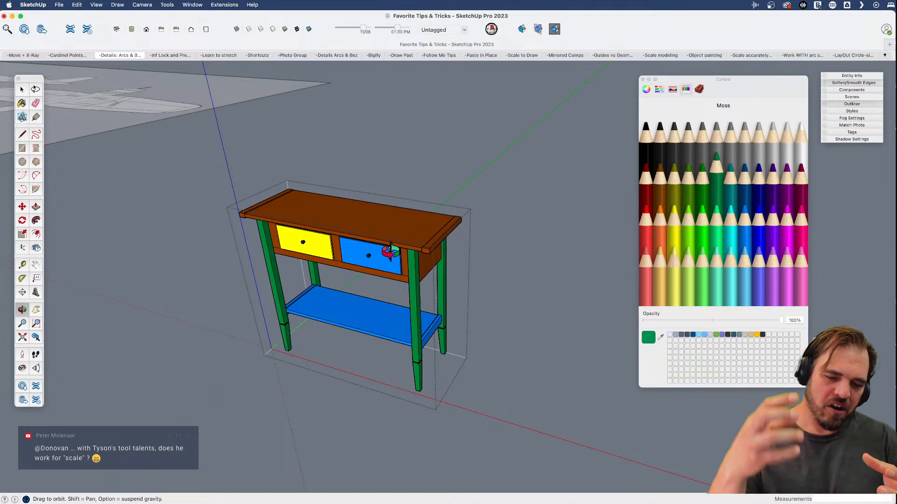
key(space)
click(514, 273)
click(407, 241)
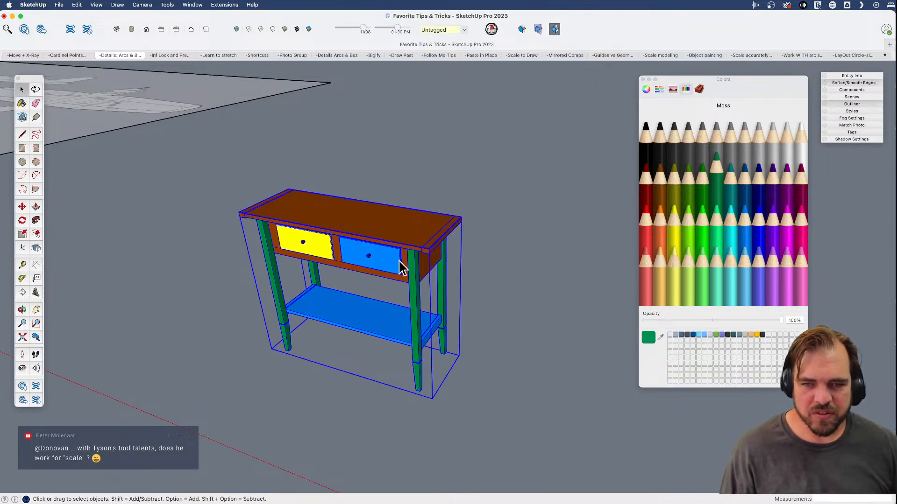
click(864, 77)
drag(863, 78, 577, 92)
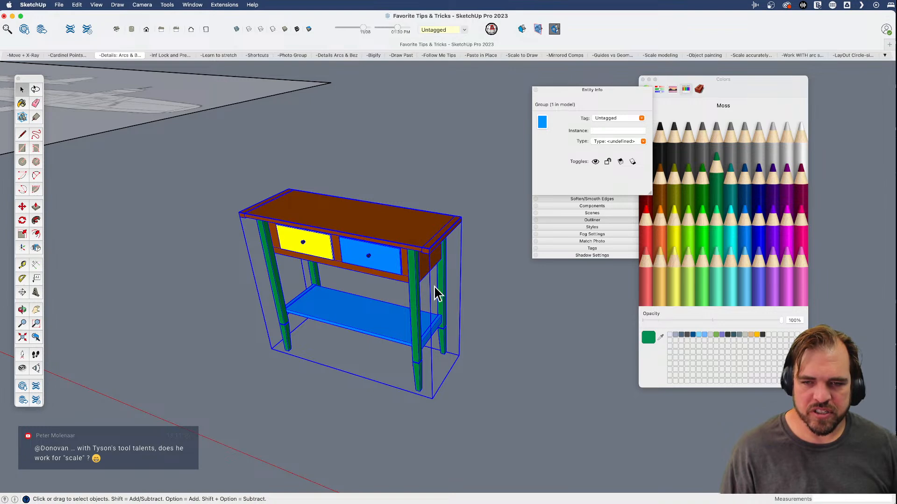
- Inside the table group, check the materials assigned to the tabletop and a leg component in Entity Info
double_click(414, 288)
click(406, 235)
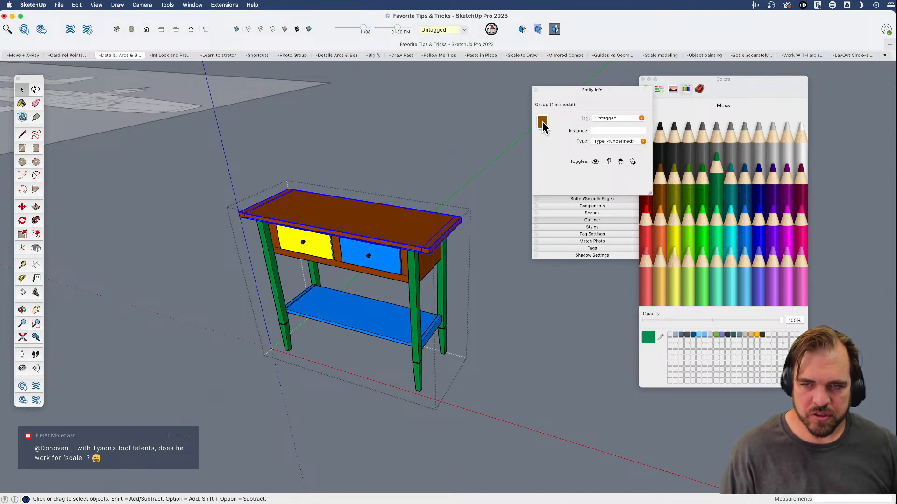
click(418, 291)
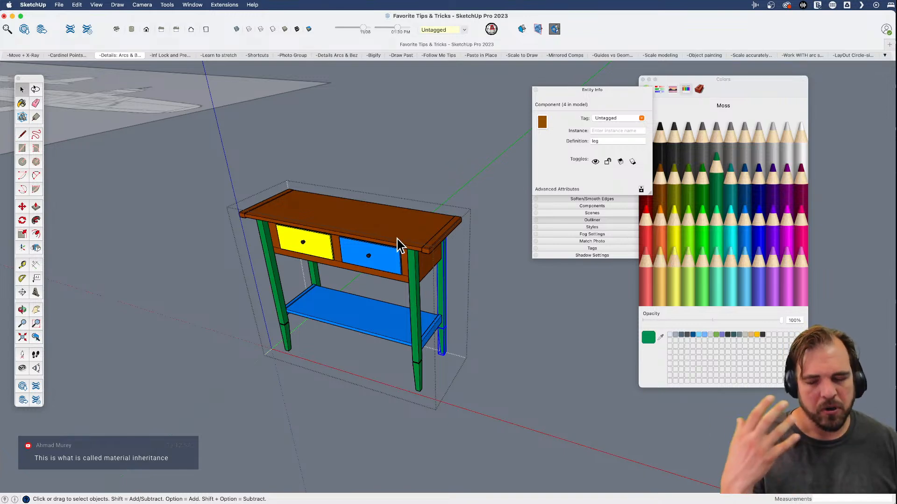
- Paint all geometry inside the drawer component with the Asparagus color, and return to the group level
click(395, 273)
double_click(395, 272)
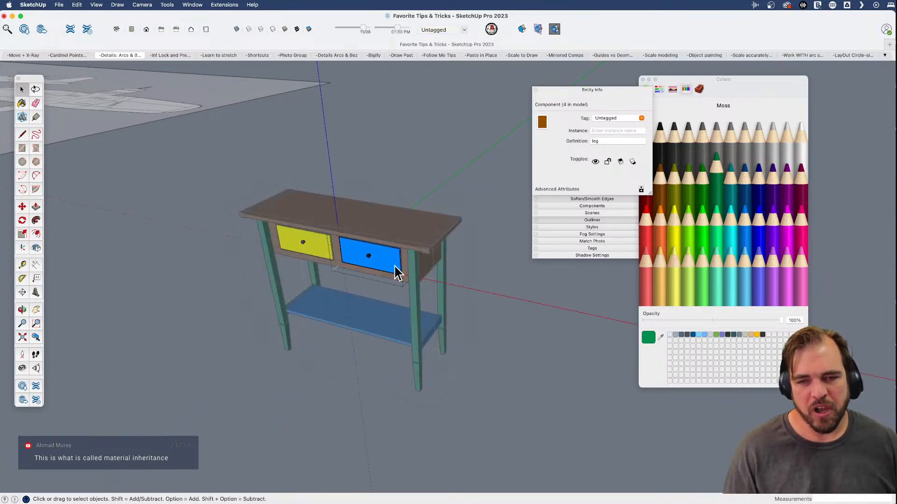
triple_click(395, 273)
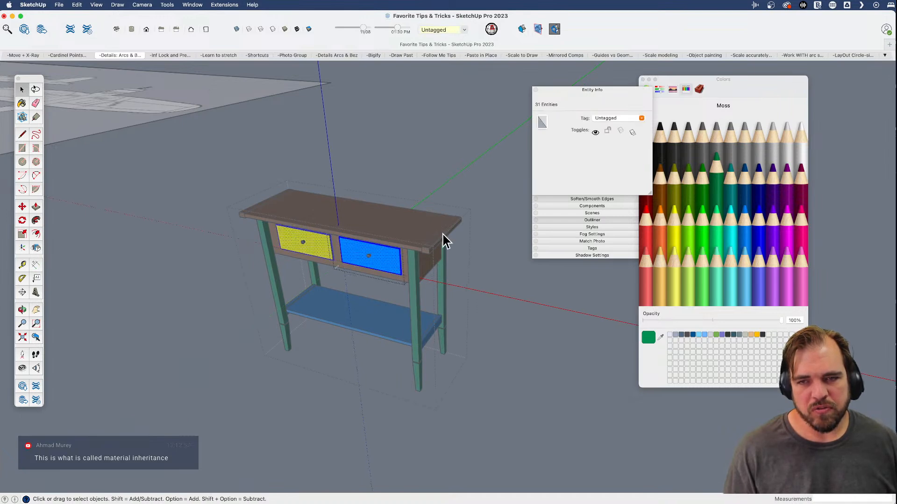
click(674, 179)
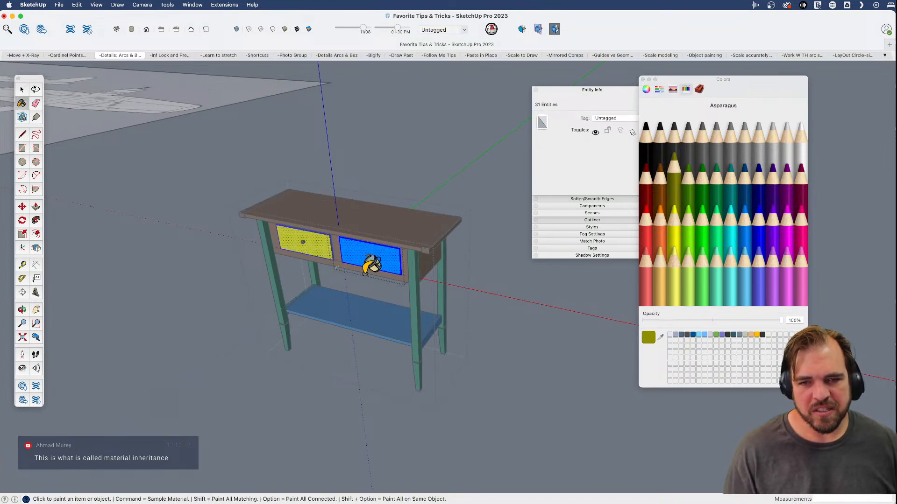
click(380, 254)
key(space)
click(471, 305)
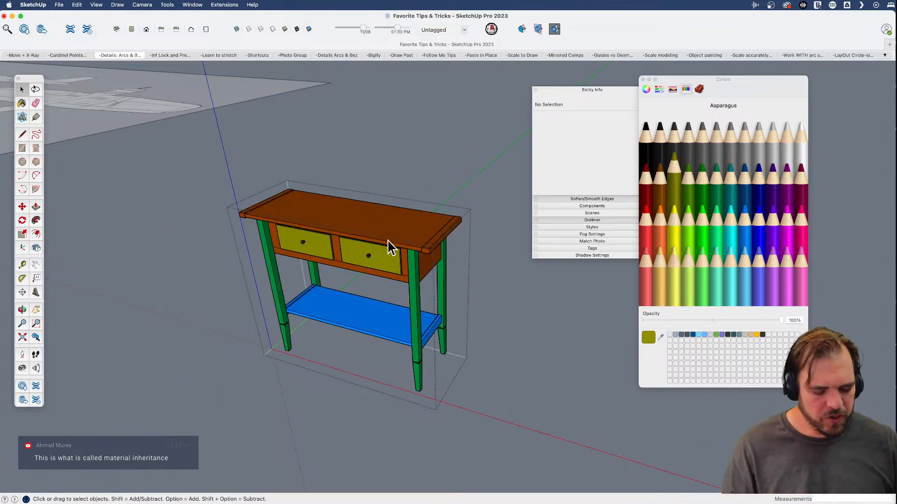
- Leave the table group, select the whole table and convert it to a component with the default settings
click(425, 189)
click(401, 242)
scroll(408, 316, down, 3)
middle_drag(408, 316, 369, 336)
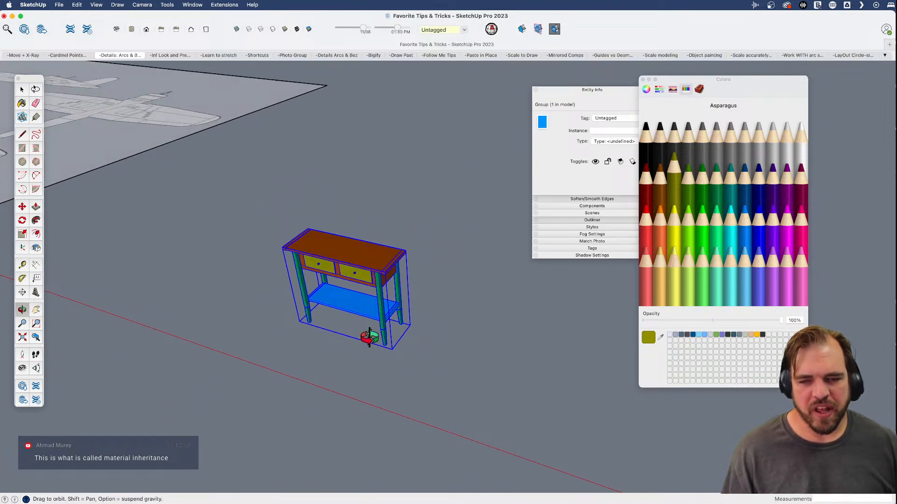
right_click(348, 253)
click(372, 317)
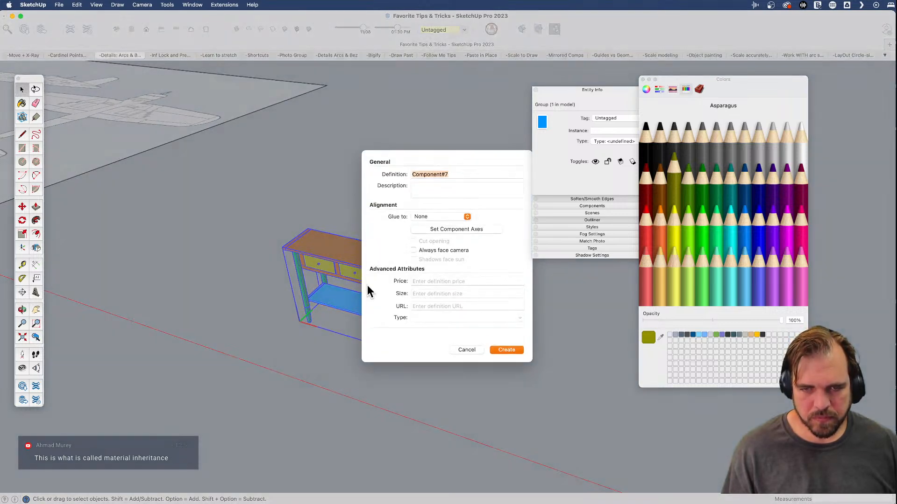
click(506, 351)
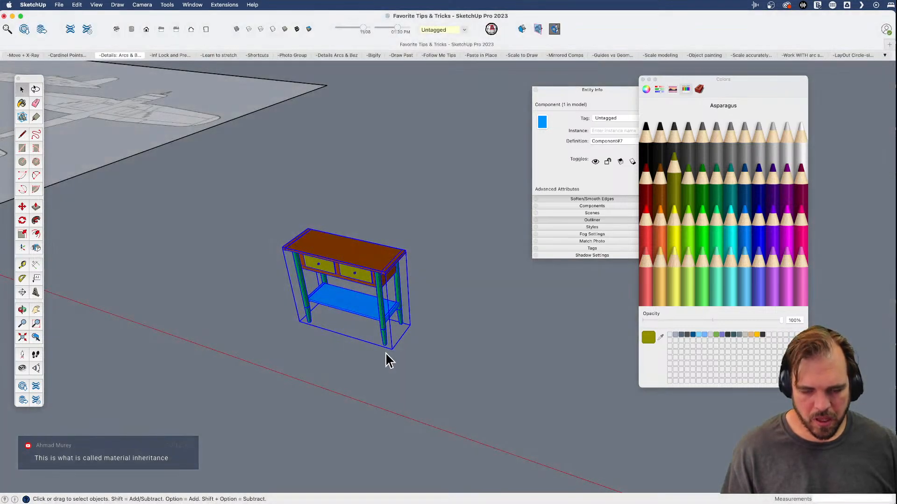
- Place a copy of the table component about 4' 3" beside the original
key(m)
key(alt)
click(556, 330)
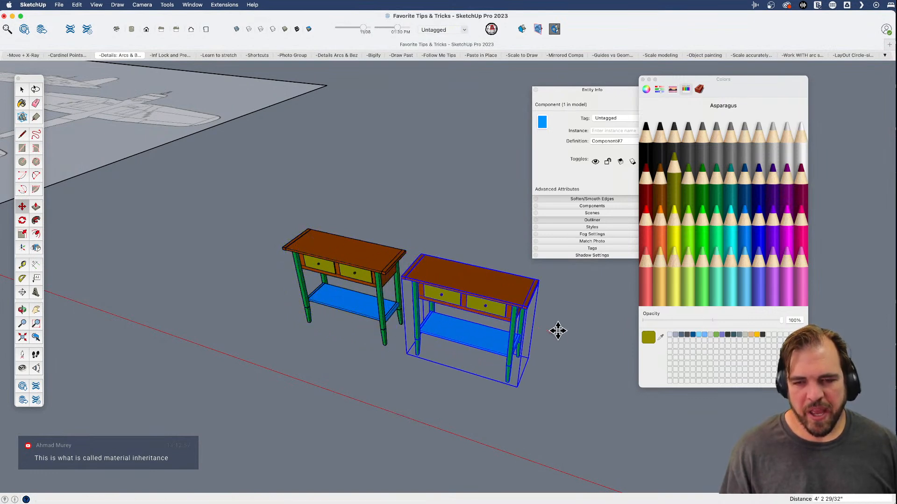
key(space)
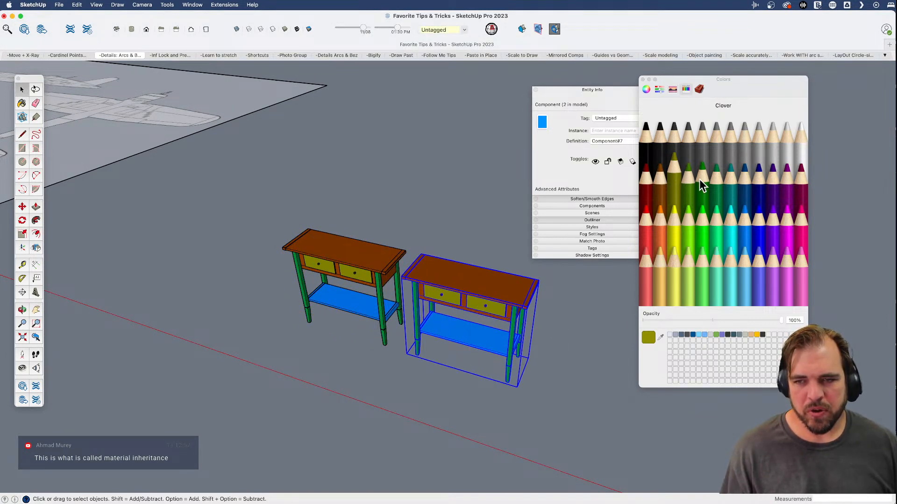
- Paint the copied table component with the Cayenne color
click(647, 171)
key(b)
click(467, 321)
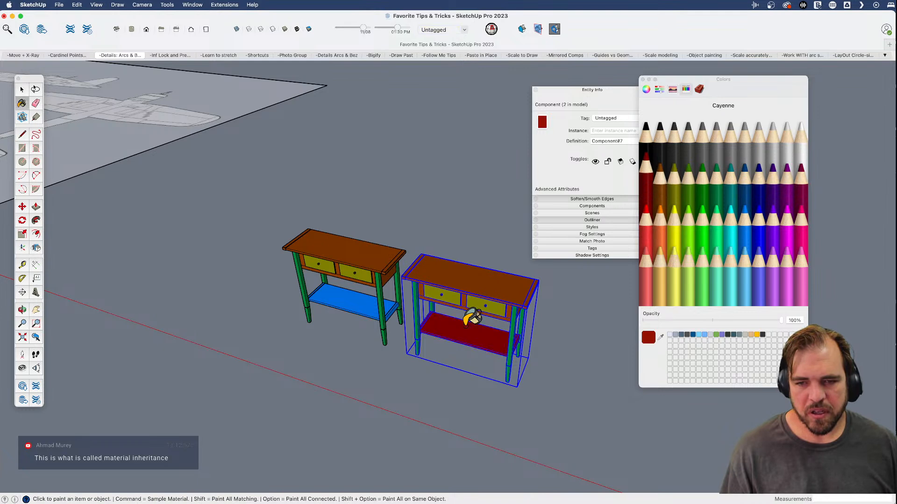
key(o)
drag(420, 340, 311, 314)
key(space)
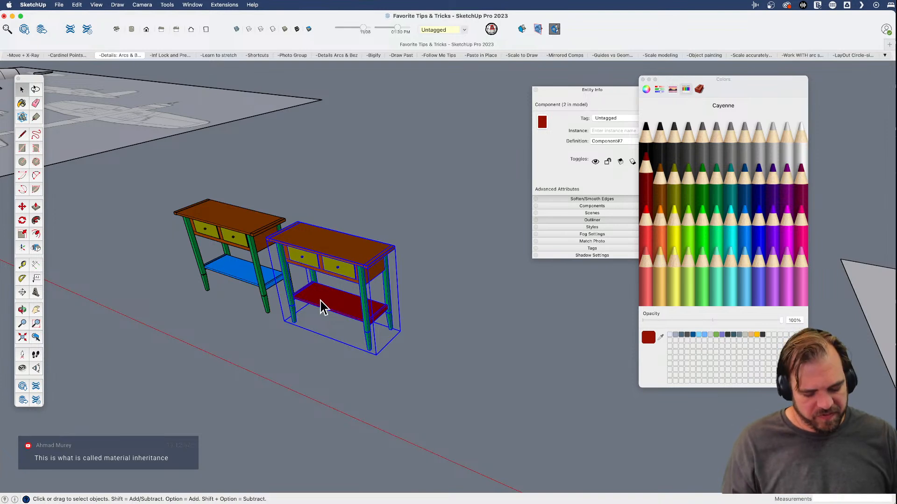
- Erase the Cayenne-painted copy of the table
key(e)
click(335, 262)
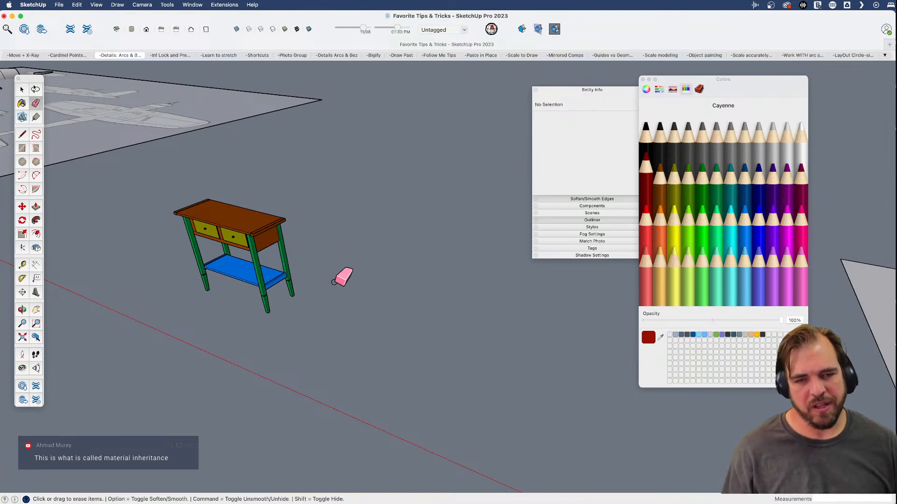
scroll(284, 320, down, 3)
shift+middle_drag(285, 320, 363, 356)
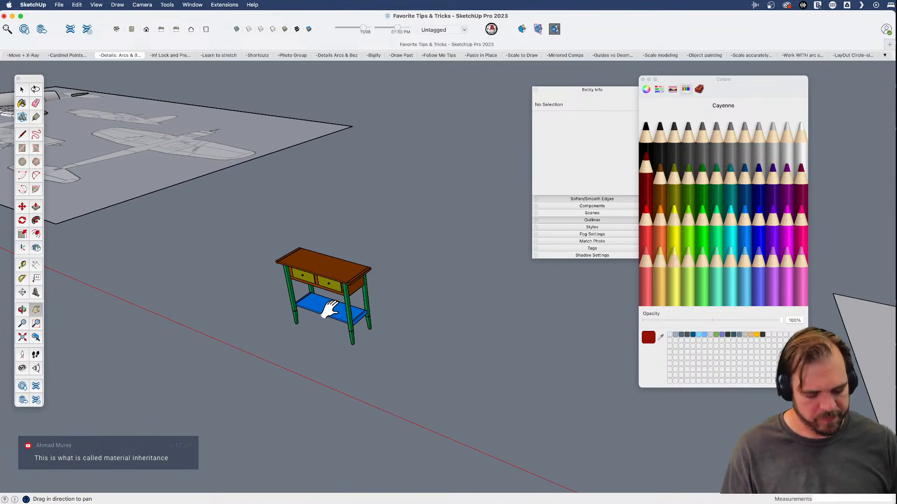
key(space)
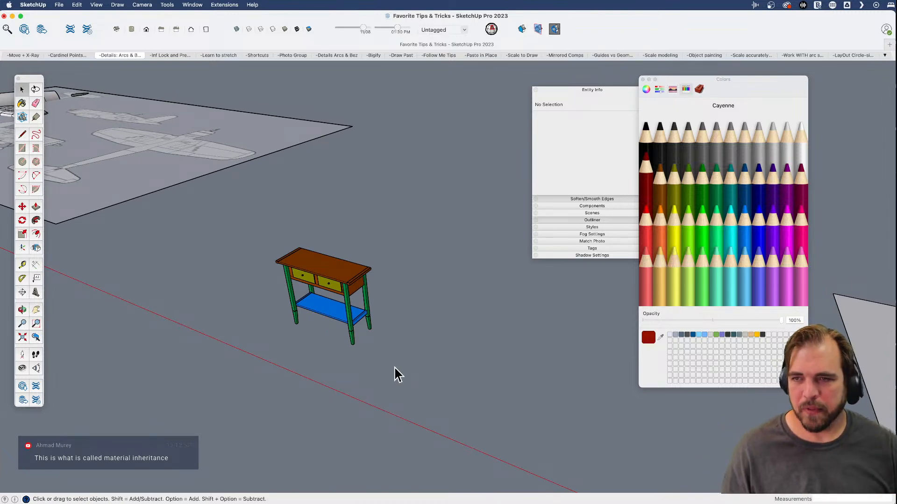
- Close the Colors window, collapse Entity Info and move the stacked panels out of the modeling area
click(643, 80)
click(603, 90)
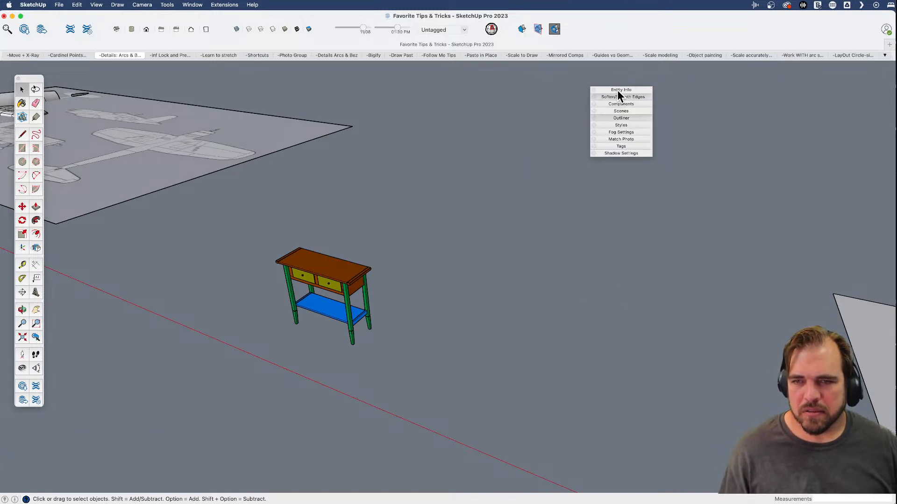
drag(630, 88, 845, 77)
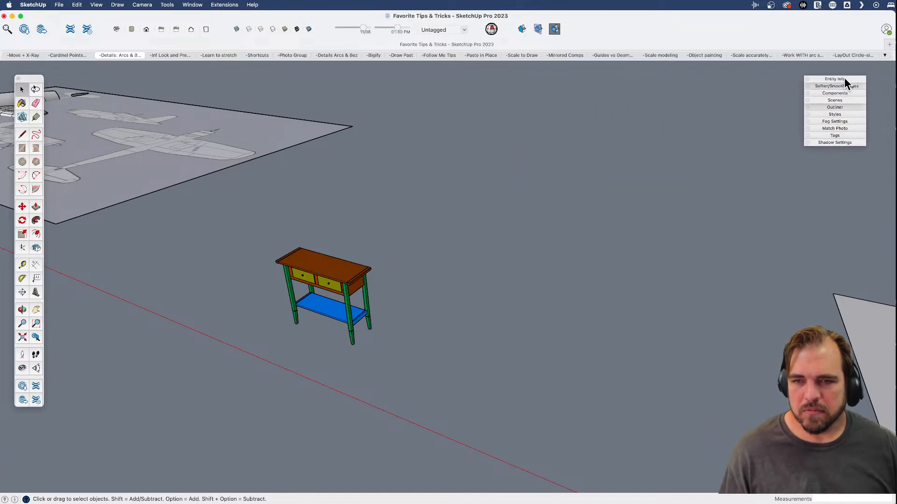
- On the rectangle with three circles, create a guide parallel to its long edge, crossing the two smaller circles
scroll(445, 257, down, 3)
shift+middle_drag(445, 257, 448, 298)
click(482, 301)
scroll(467, 327, up, 3)
middle_drag(457, 335, 456, 358)
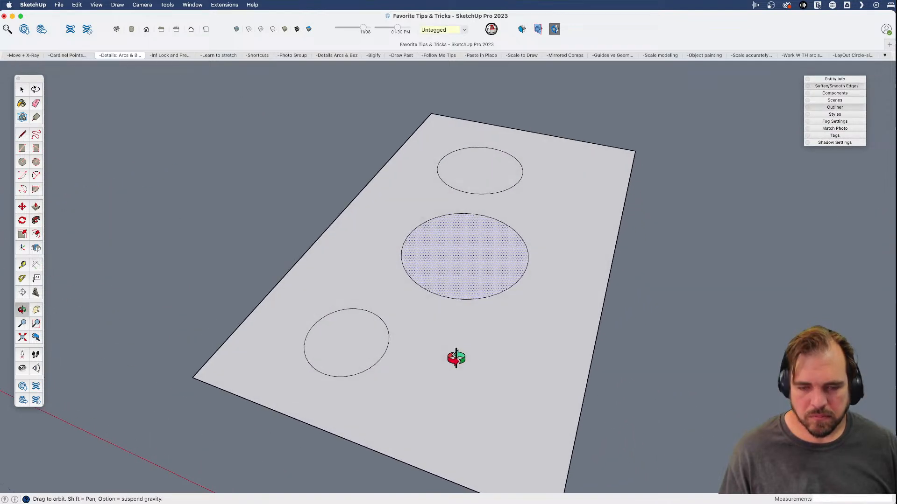
key(t)
click(340, 214)
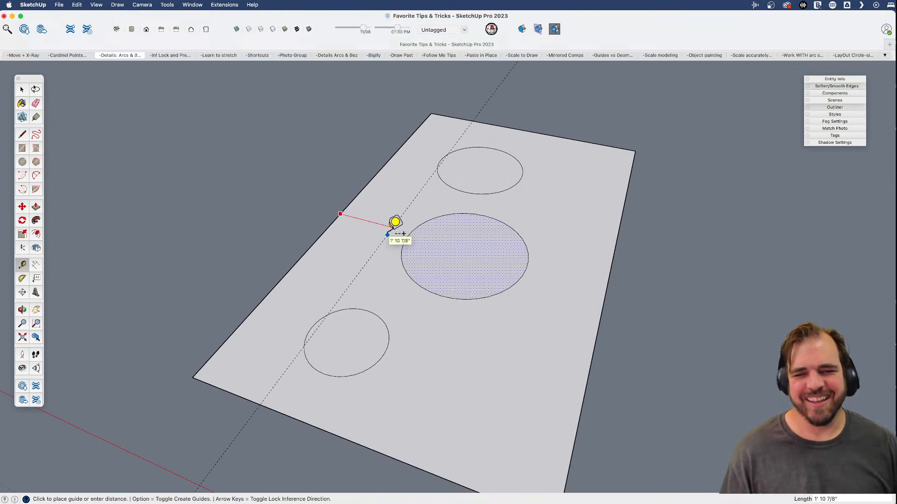
key(Return)
key(space)
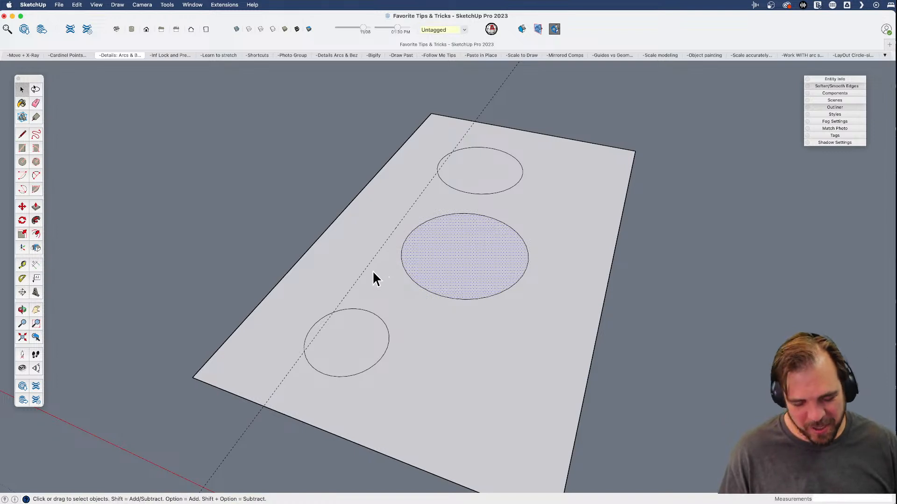
- Add two more parallel guides, offset 24 and 36 inches from the first guide across the circles
key(t)
click(359, 277)
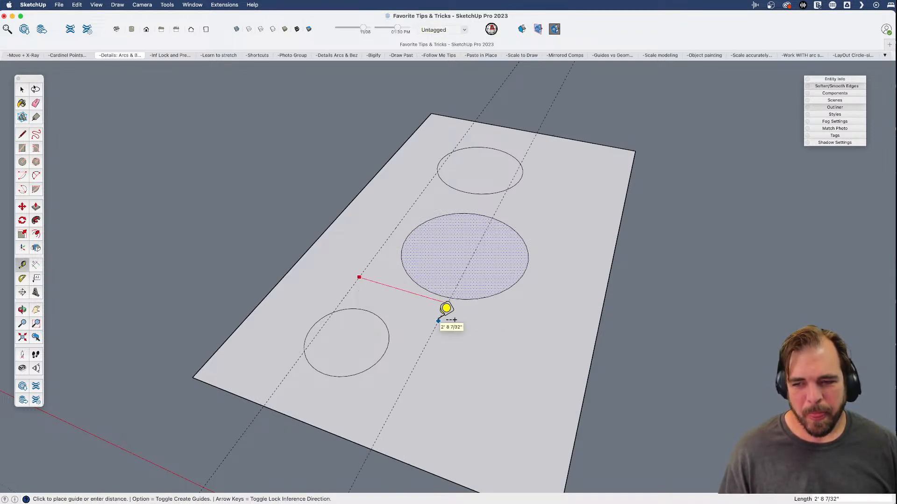
text(24)
key(Return)
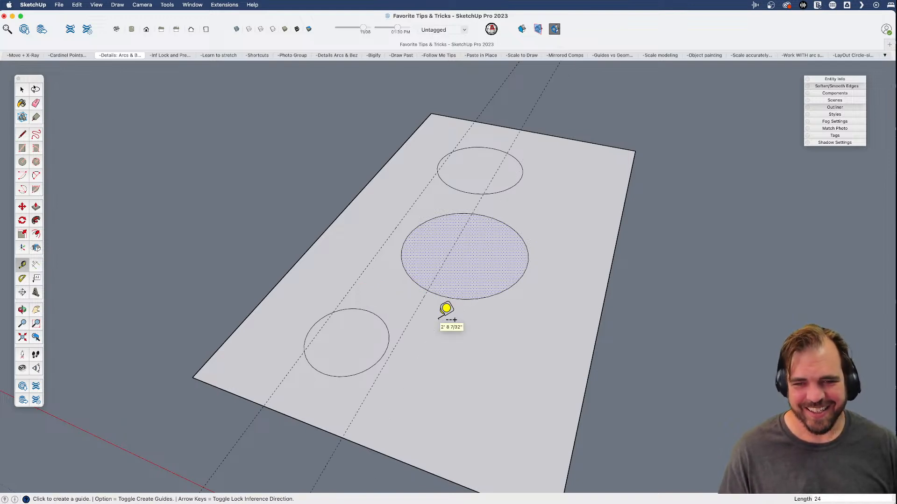
click(364, 271)
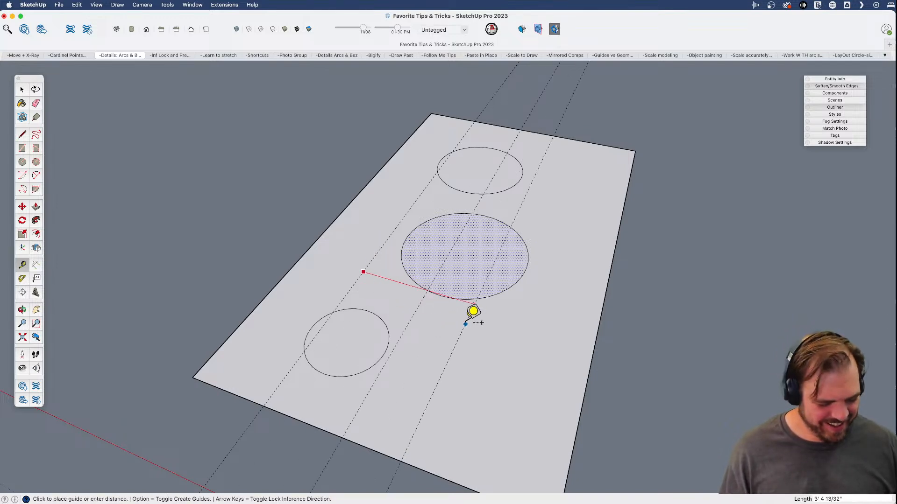
text(36)
key(Return)
key(space)
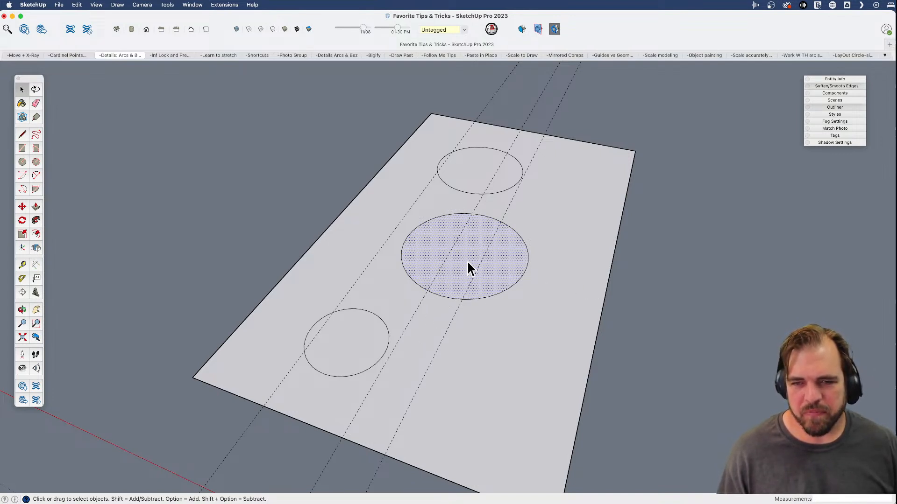
- Select the face of the smaller circle at the rectangle's far end and try to stretch it along the red axis
middle_drag(463, 255, 374, 258)
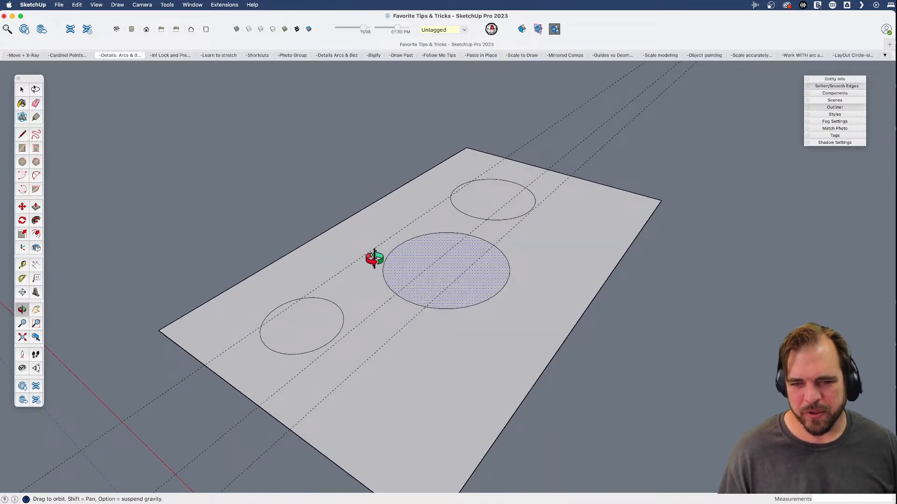
middle_drag(446, 253, 439, 155)
click(449, 181)
middle_drag(443, 196, 416, 280)
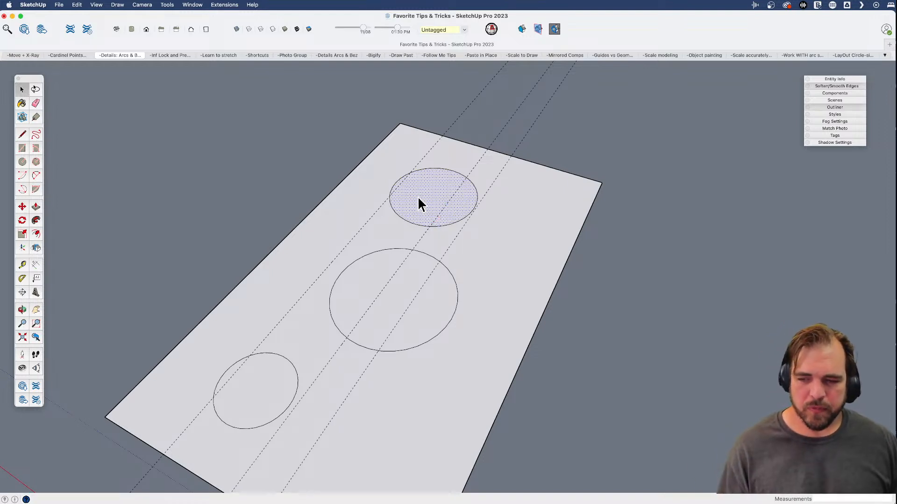
key(s)
click(474, 209)
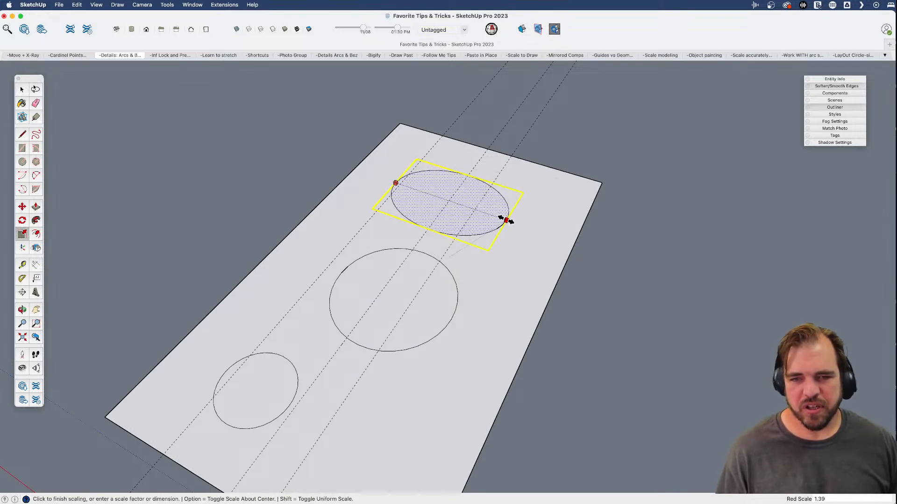
key(space)
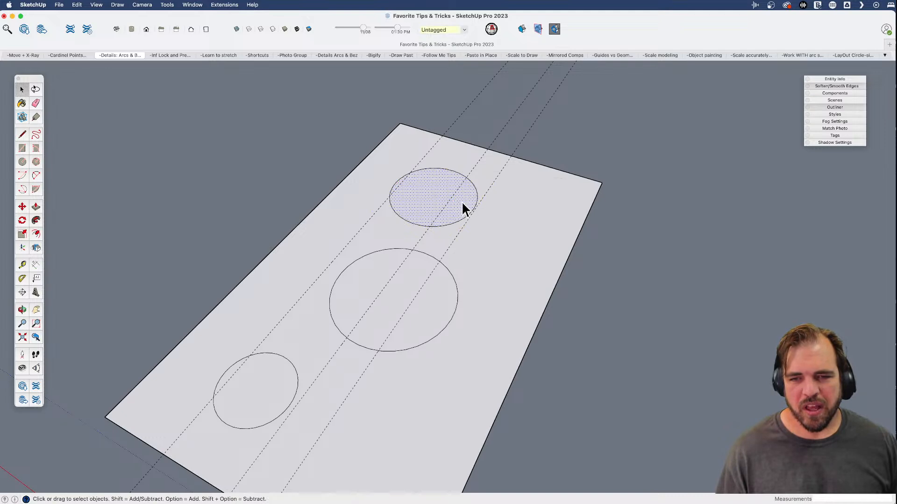
- Scale the far smaller circle uniformly so its opposite sides meet the first guide and the 24-inch guide
scroll(464, 200, up, 3)
shift+middle_drag(463, 201, 424, 259)
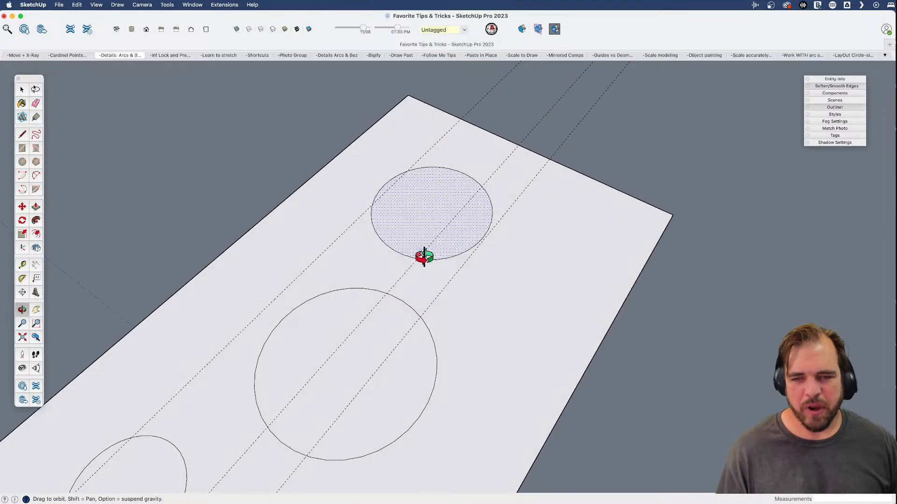
key(s)
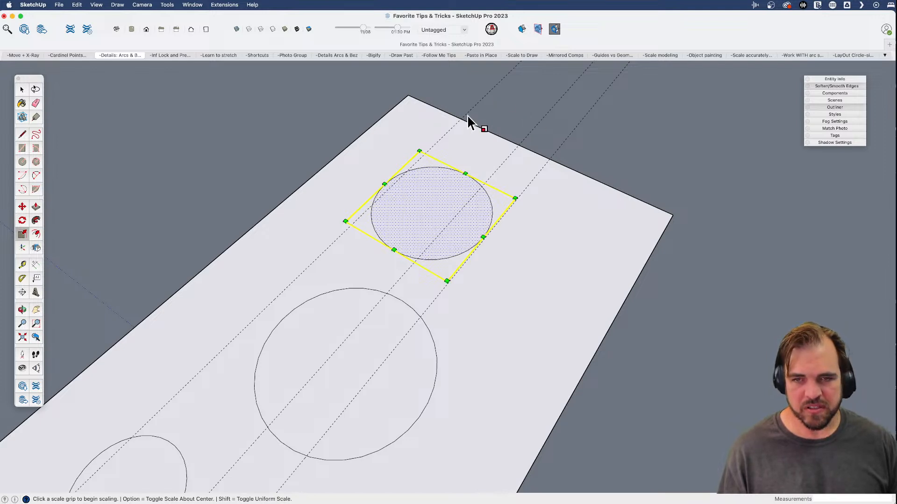
click(384, 184)
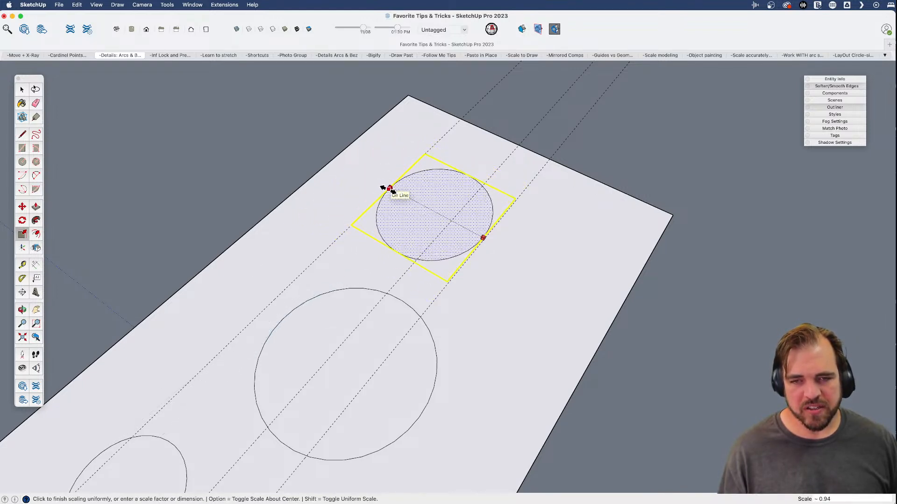
scroll(485, 230, up, 3)
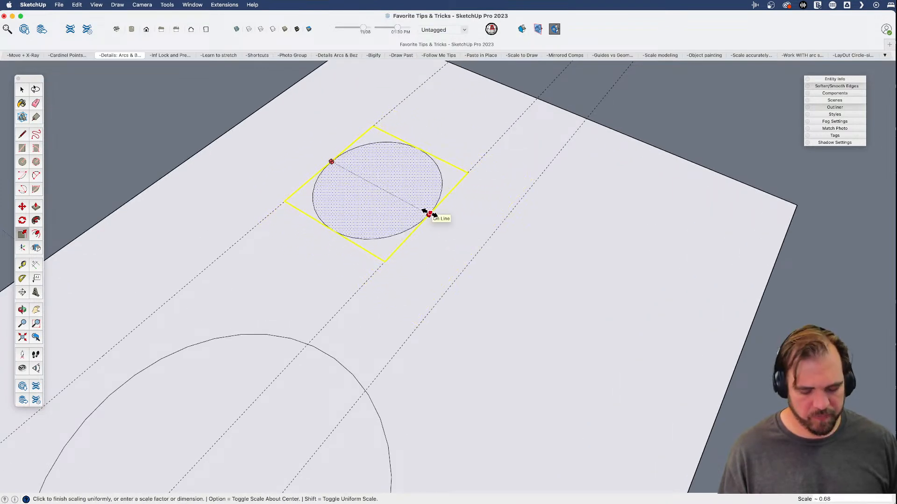
click(429, 213)
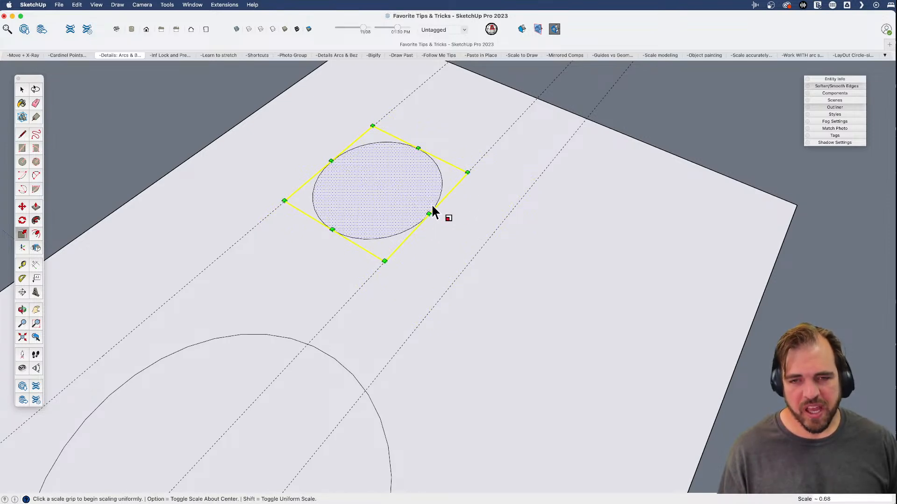
scroll(441, 212, down, 4)
scroll(366, 279, up, 3)
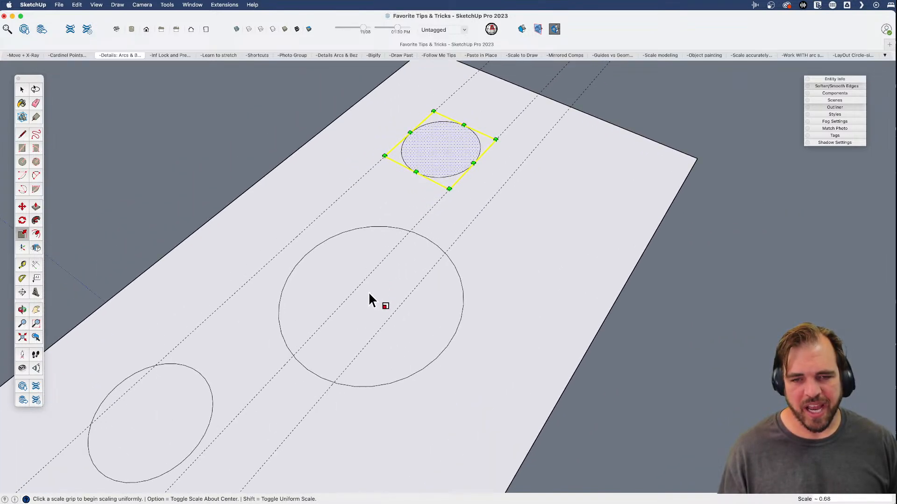
- Scale the large middle circle so its opposite sides meet the first guide and the 36-inch guide
key(space)
click(337, 269)
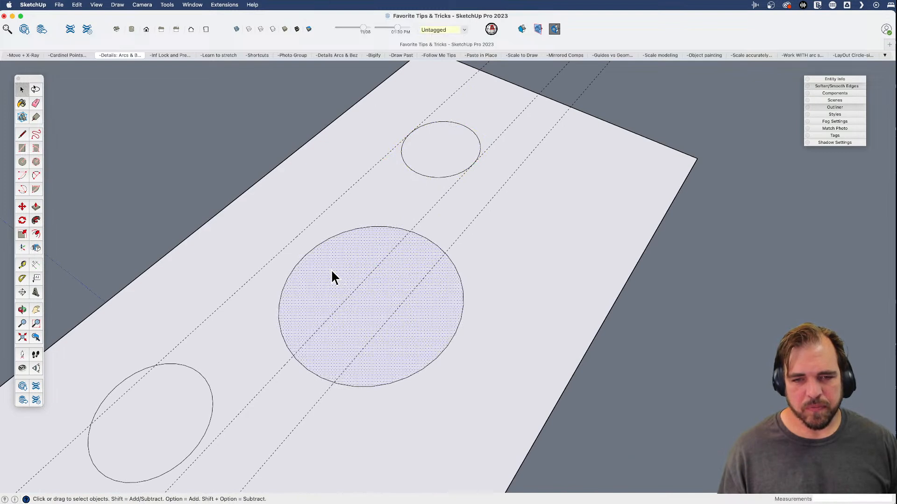
key(s)
click(306, 255)
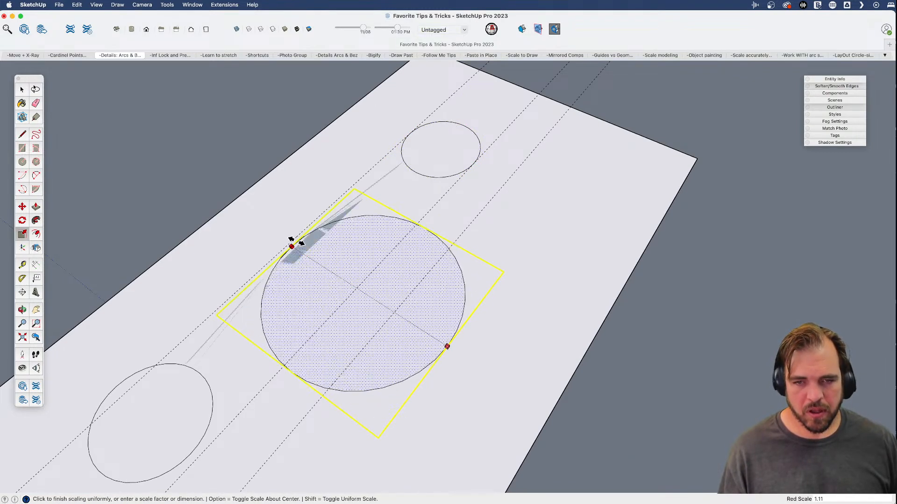
click(288, 243)
click(447, 345)
click(394, 312)
- Erase the guide lines crossing the rectangle and its circles
scroll(450, 324, down, 3)
mouse_move(450, 323)
middle_down()
mouse_move(466, 260)
mouse_move(465, 287)
middle_up()
key(e)
drag(380, 258, 379, 258)
- Push/Pull the large middle circle upward and scale its top face down about the center to form a truncated cone
key(p)
click(402, 321)
click(407, 290)
key(space)
key(s)
alt+click(458, 272)
alt+click(411, 305)
key(space)
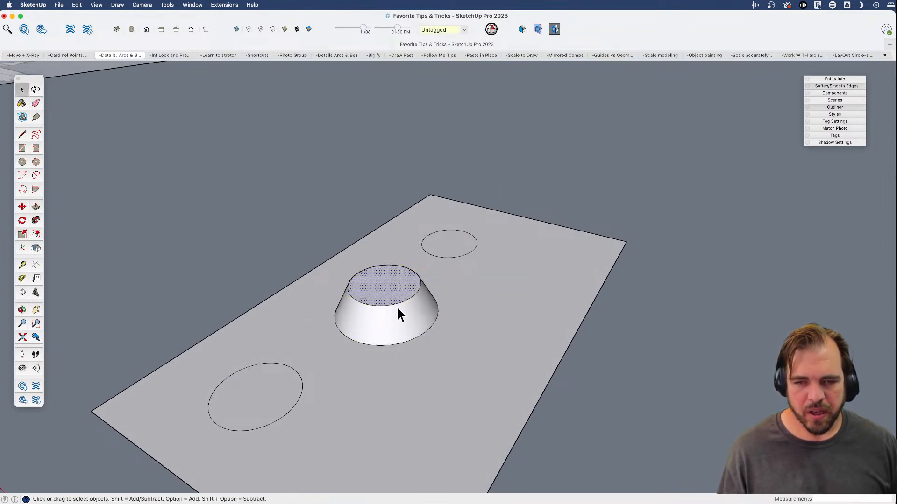
drag(453, 366, 453, 367)
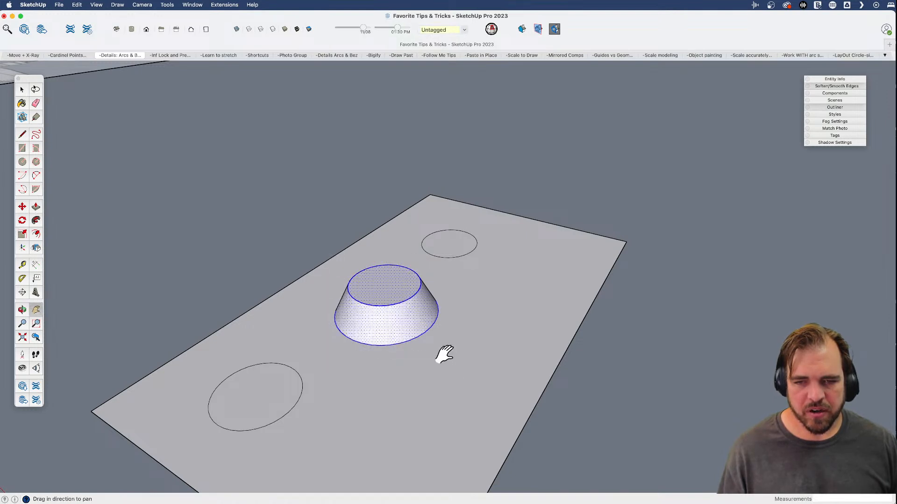
middle_drag(444, 360, 463, 351)
key(s)
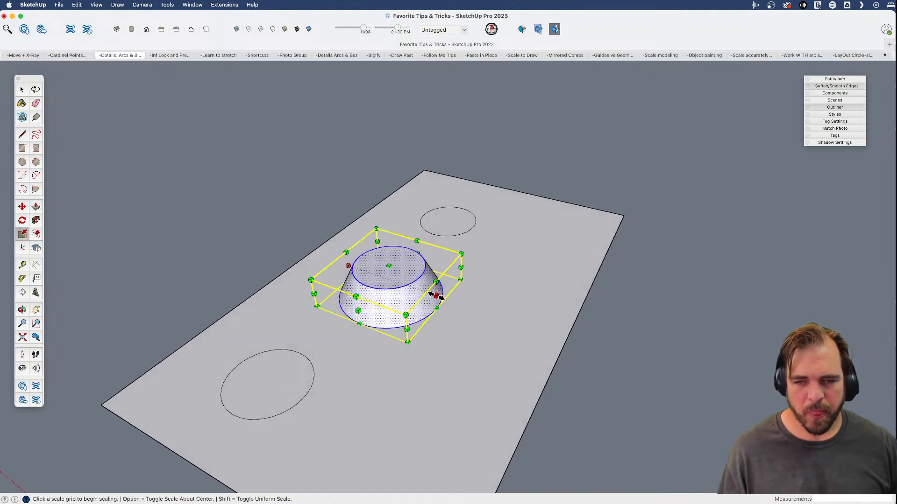
scroll(436, 295, up, 2)
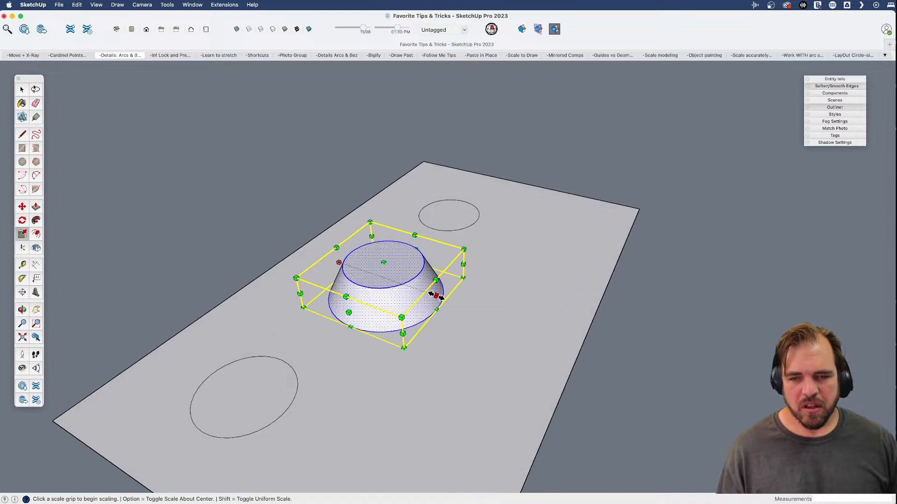
key(space)
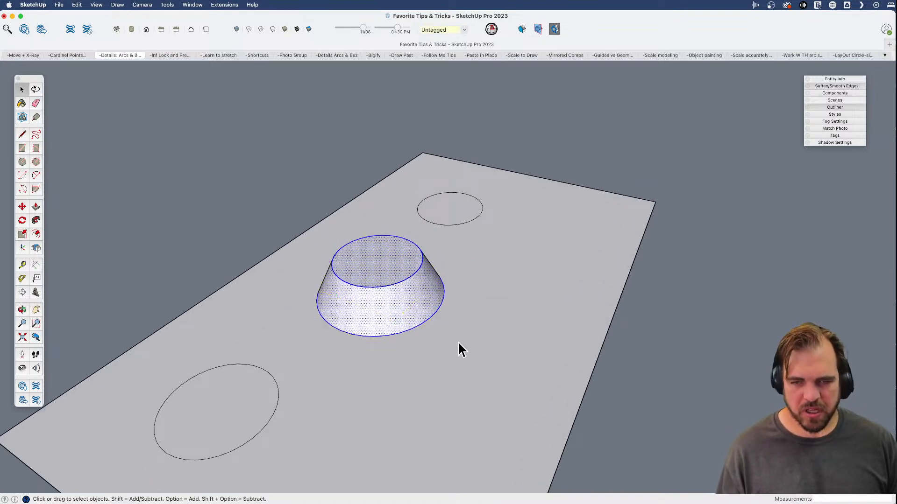
- Undo the truncated cone and the guide erasure so the guide lines and flat middle circle are restored
key(super+z)
key(super+z)
key(super+z)
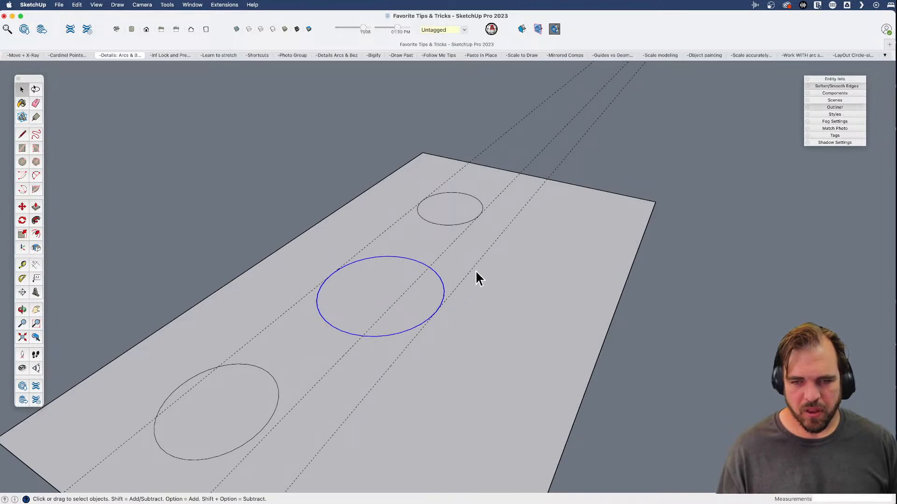
- Push/Pull the large middle circle up about 10 21/32" and scale its top face down about the center to form a truncated cone
key(p)
click(411, 318)
click(411, 290)
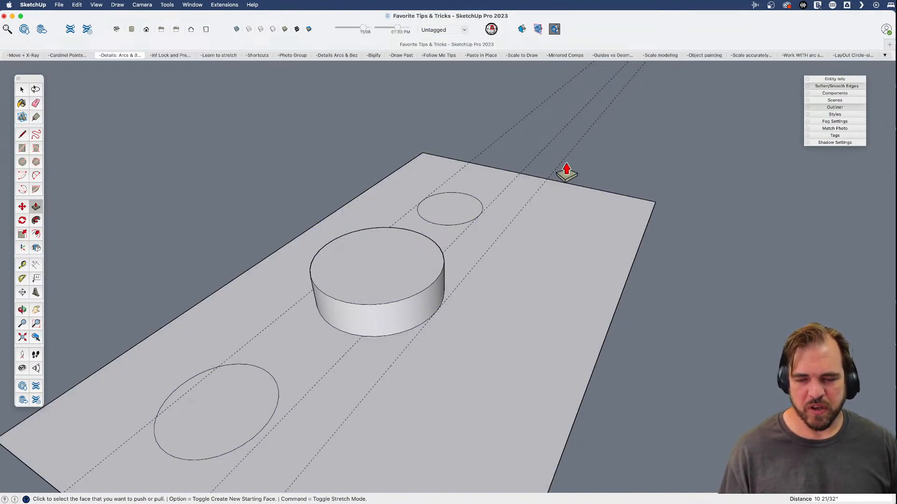
key(space)
click(389, 276)
key(s)
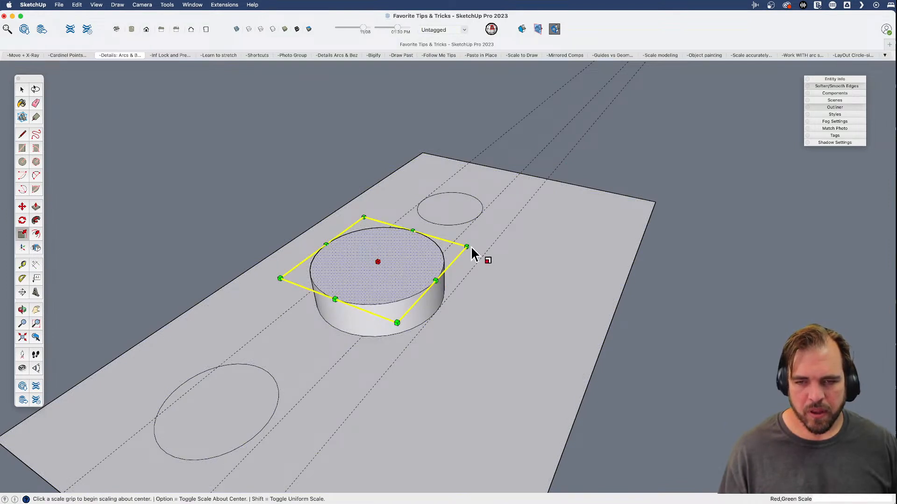
click(467, 247)
click(437, 253)
- Select the whole truncated cone and try scaling it uniformly from its red-axis side grip
middle_drag(347, 259, 397, 270)
key(space)
drag(303, 197, 495, 335)
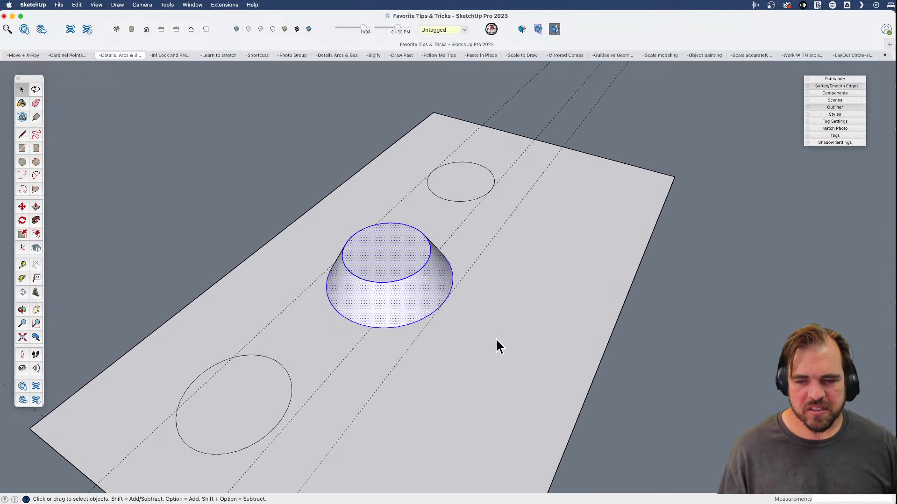
key(s)
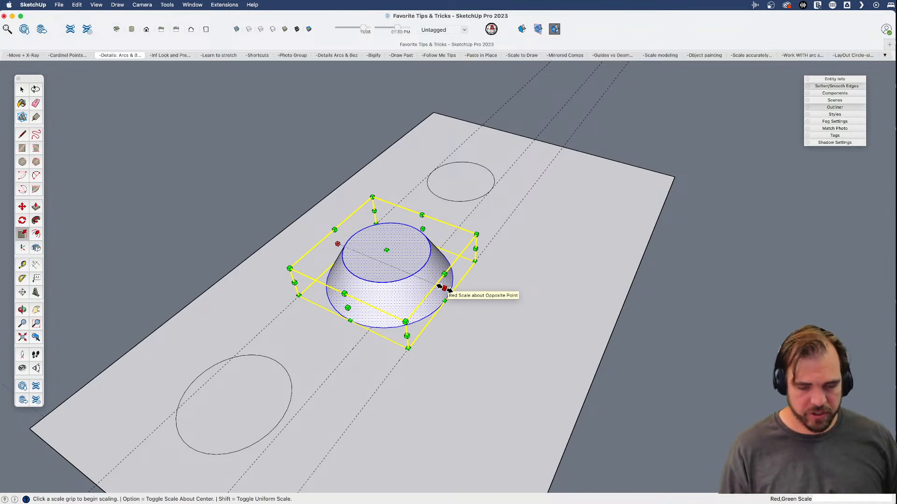
click(444, 288)
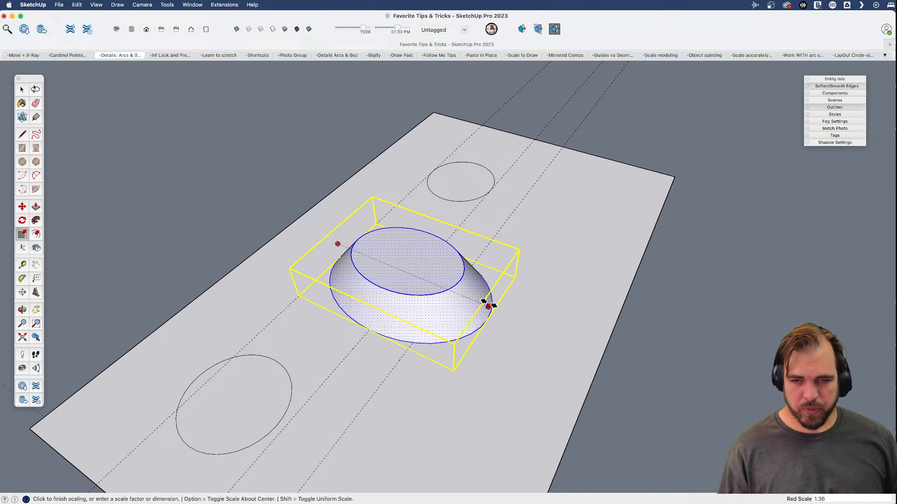
key(shift)
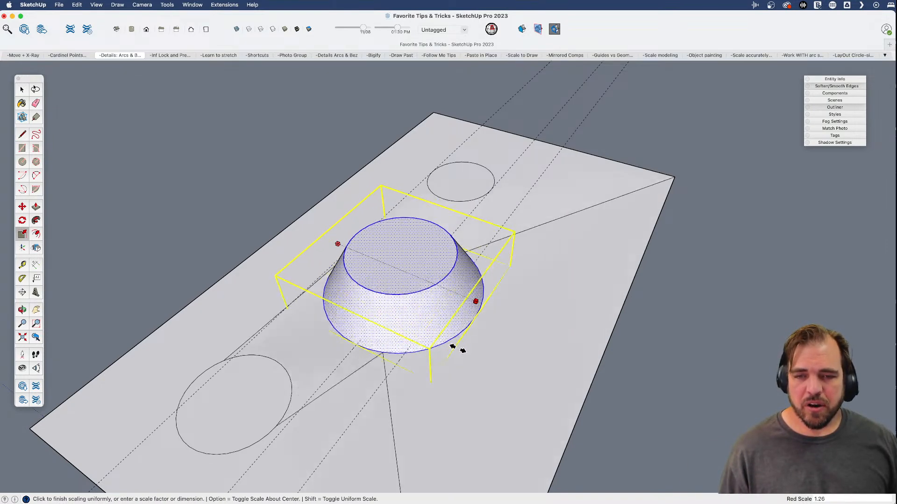
middle_drag(544, 368, 540, 141)
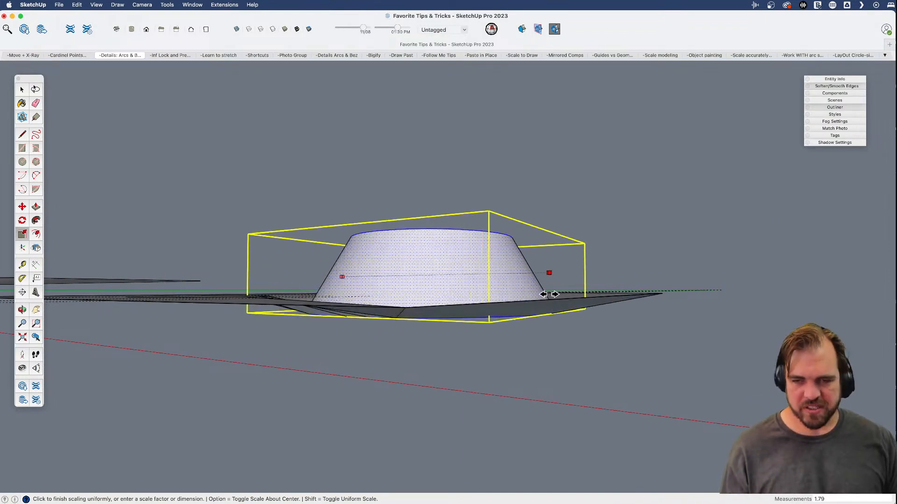
middle_drag(453, 283, 416, 332)
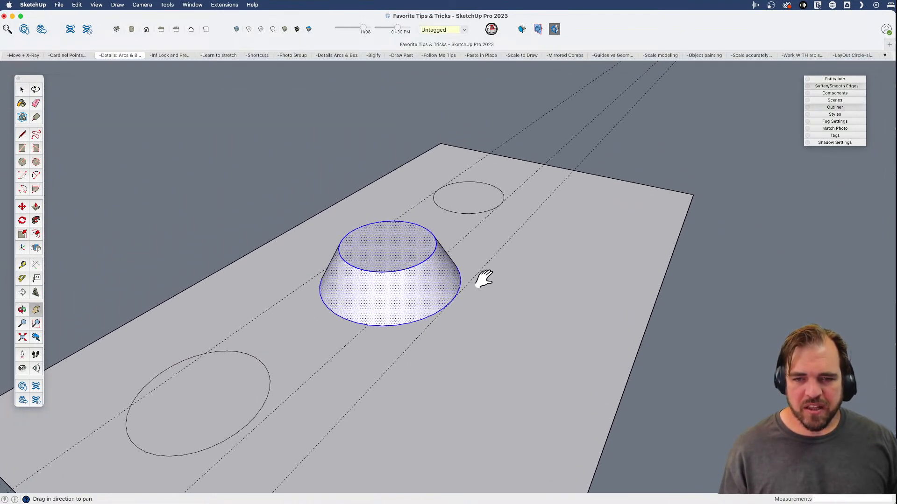
- Try scaling the truncated cone uniformly from its upper red-blue edge grip
key(s)
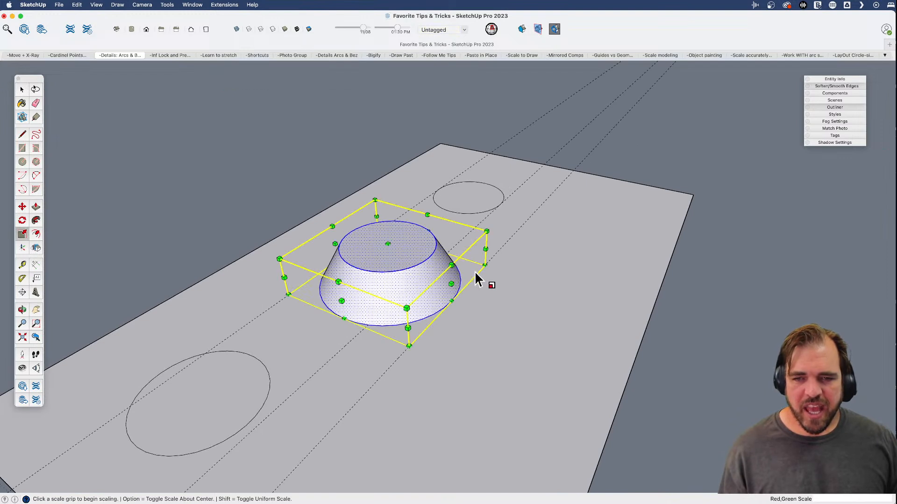
click(451, 266)
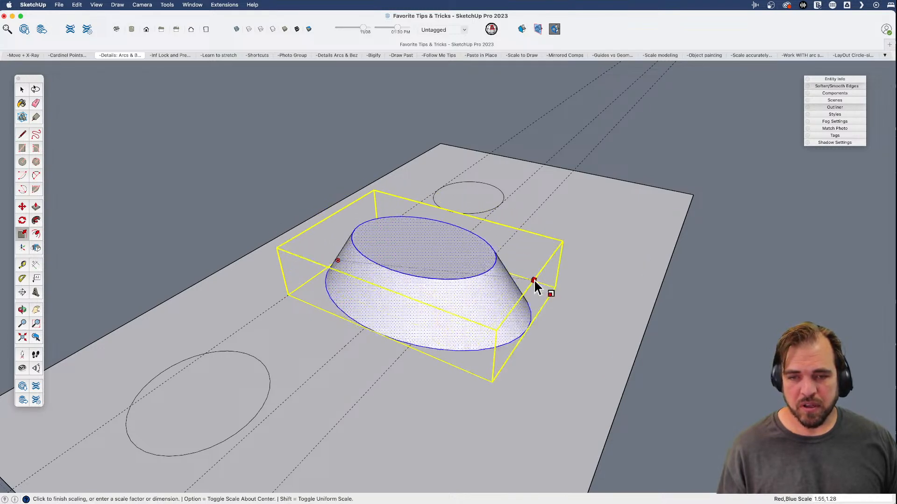
key(shift)
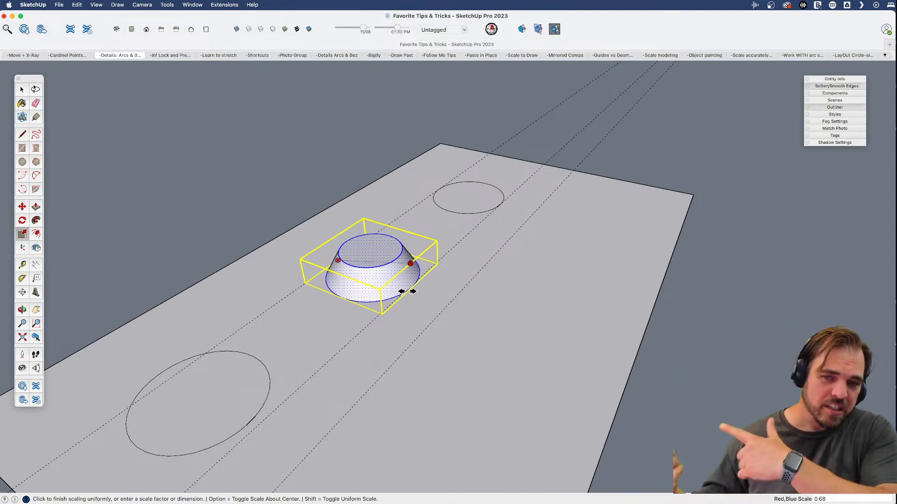
click(413, 291)
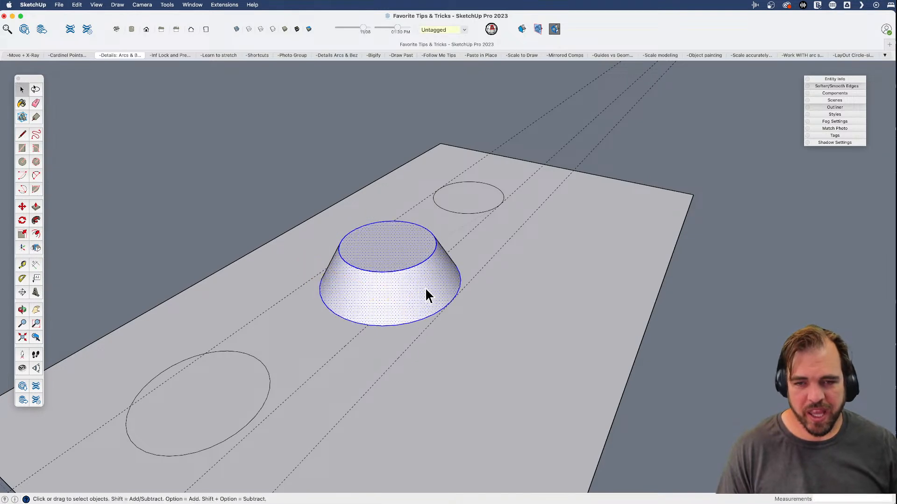
- Draw a short line along the middle guide just beyond the rectangle's far edge
middle_drag(425, 287, 406, 305)
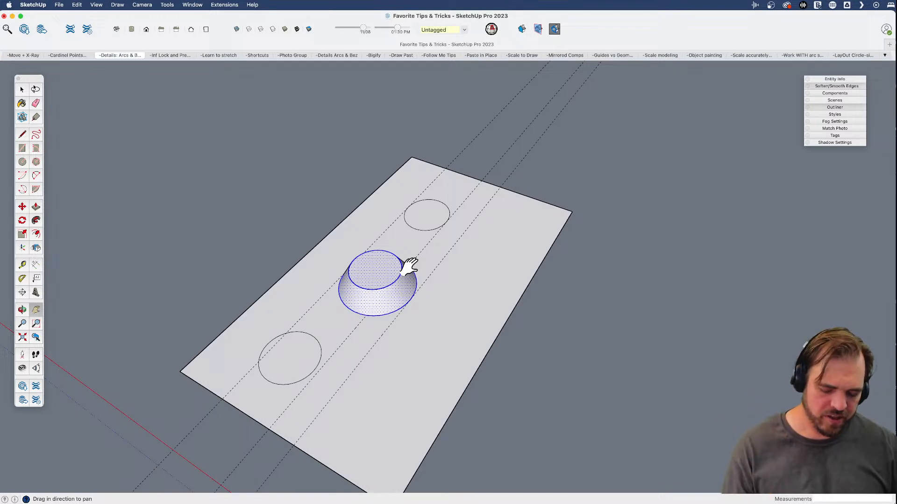
key(l)
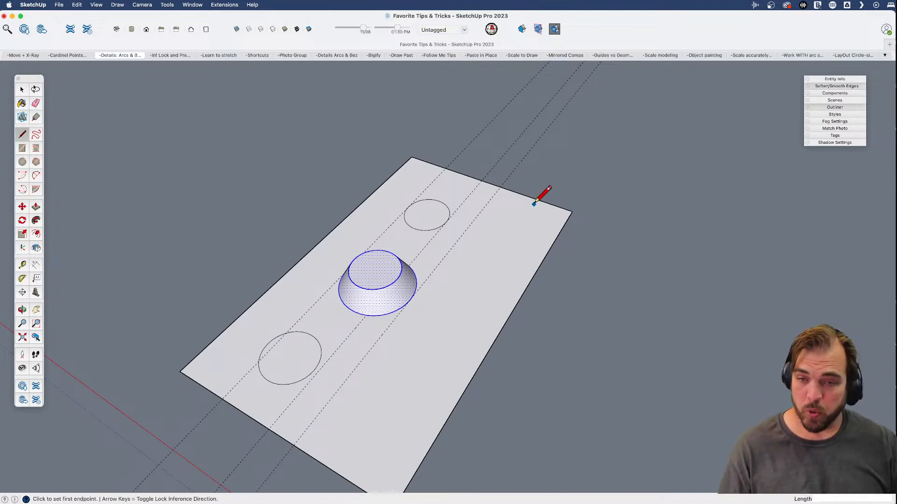
click(491, 169)
click(515, 141)
key(space)
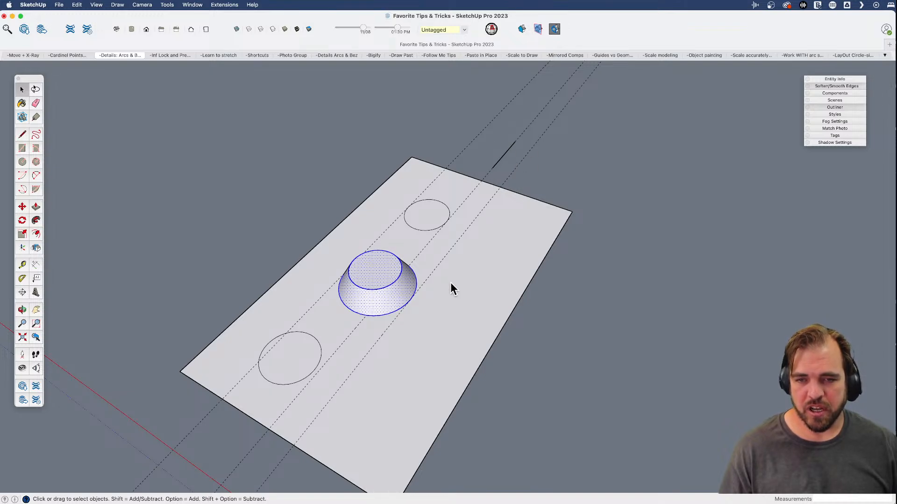
- Try scaling the truncated cone uniformly from its red-blue edge grip to the near endpoint of the new line
scroll(421, 289, up, 3)
key(s)
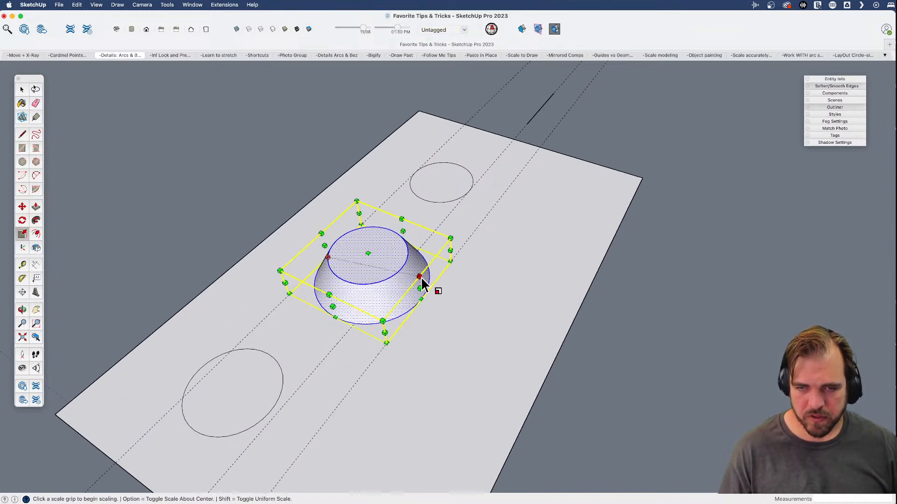
click(420, 276)
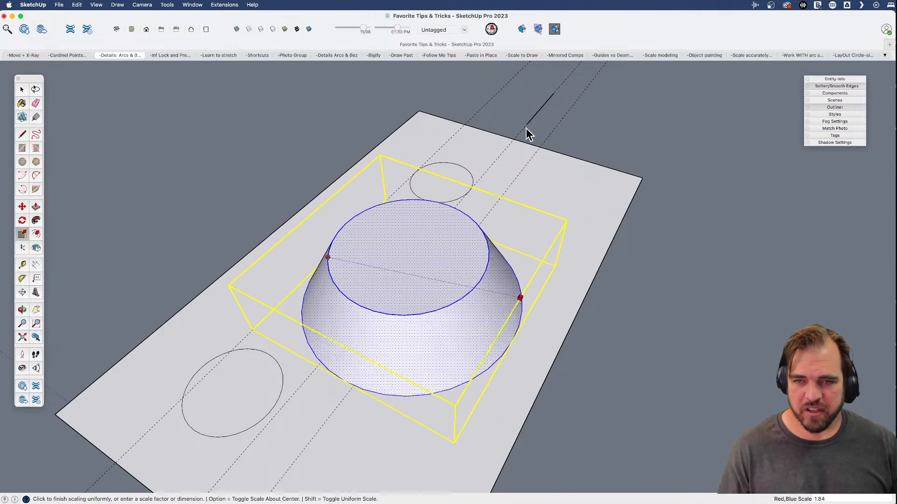
key(space)
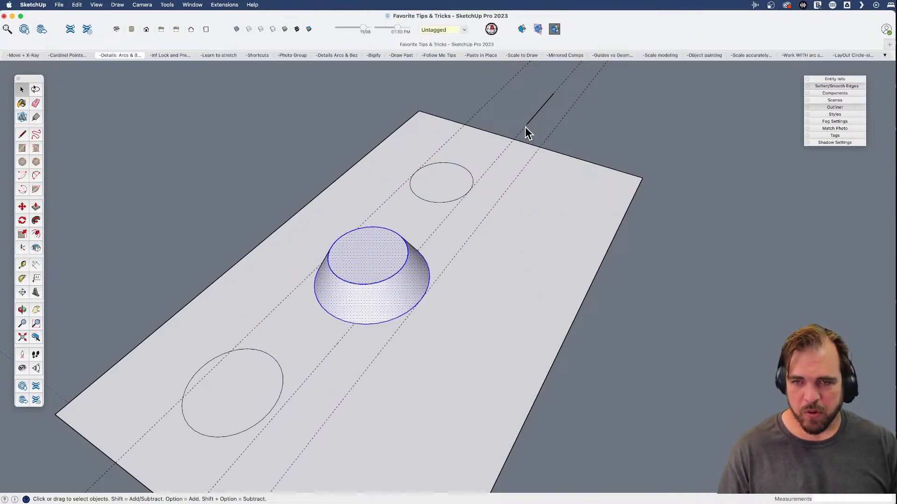
- Draw a line about 11 7/8" long up the blue axis from the near endpoint of the line on the guide
key(l)
click(527, 124)
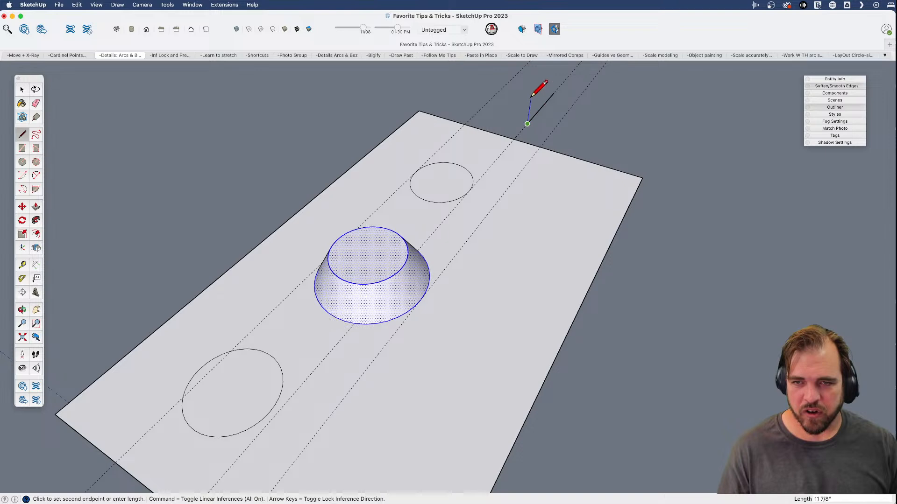
click(531, 95)
key(space)
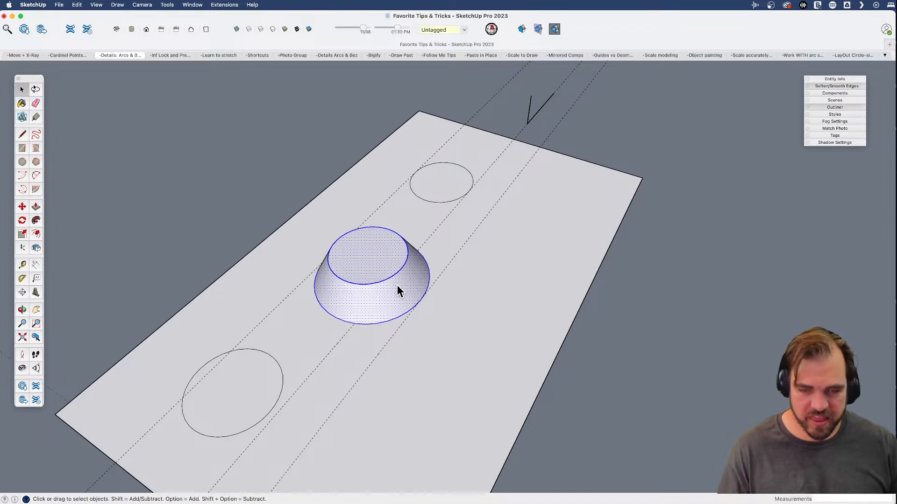
- Try scaling the truncated cone uniformly from its red-blue edge grip, using the two reference lines as the target
key(s)
click(422, 275)
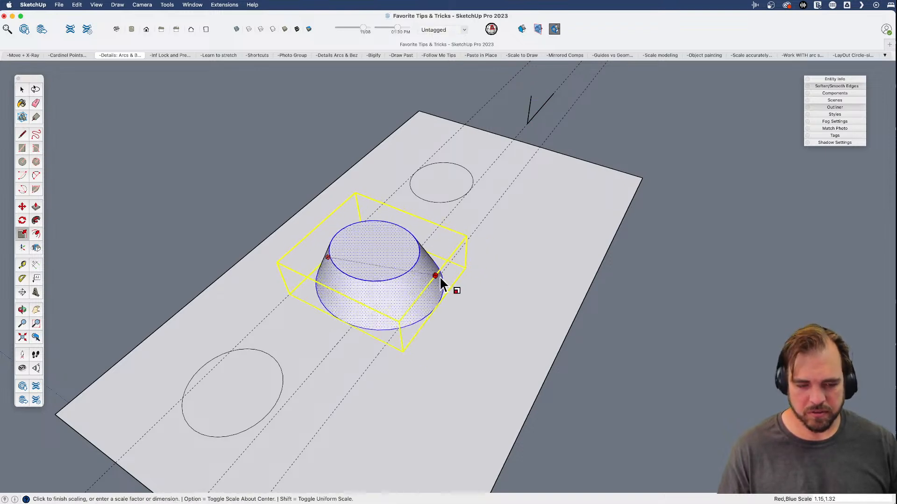
key(shift)
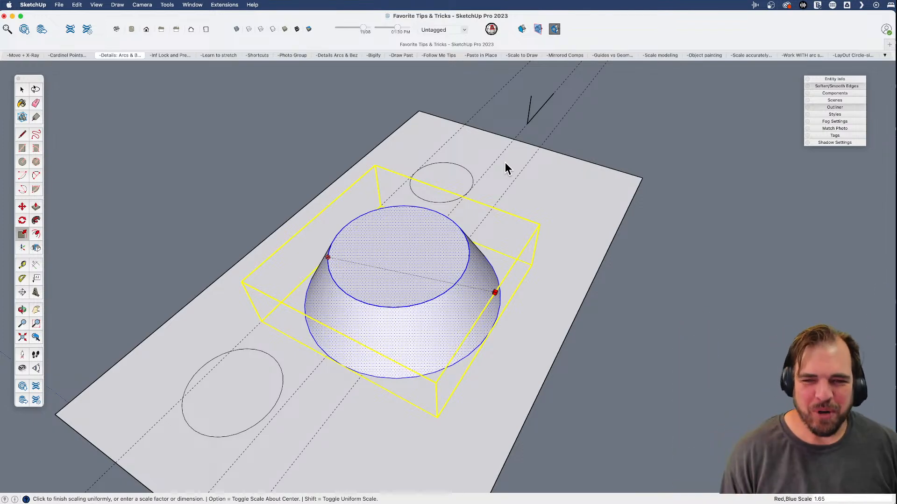
scroll(421, 232, down, 3)
middle_drag(422, 232, 248, 196)
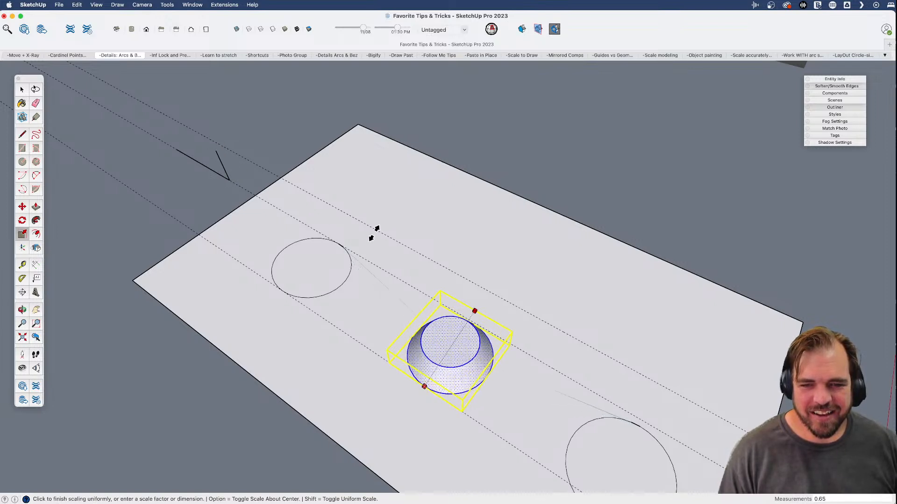
key(space)
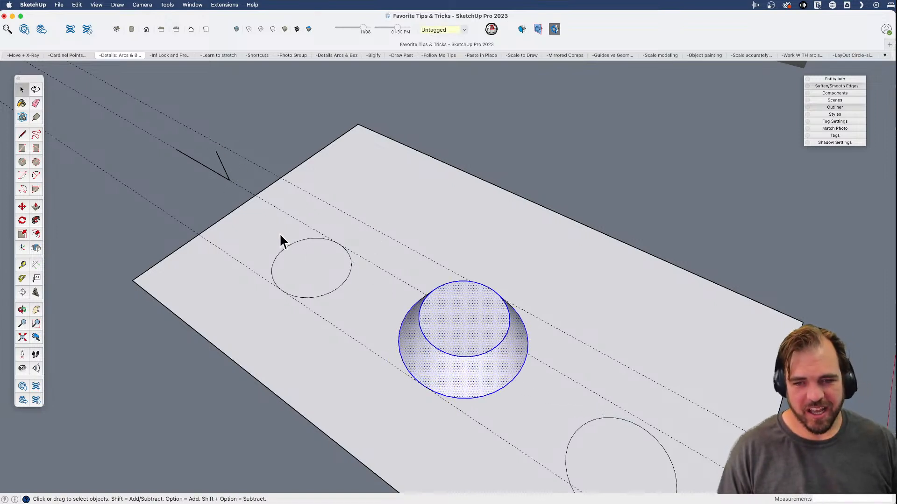
- Select both connected reference lines and move them about 13' 6" along the middle guide to the near side of the cone
click(228, 175)
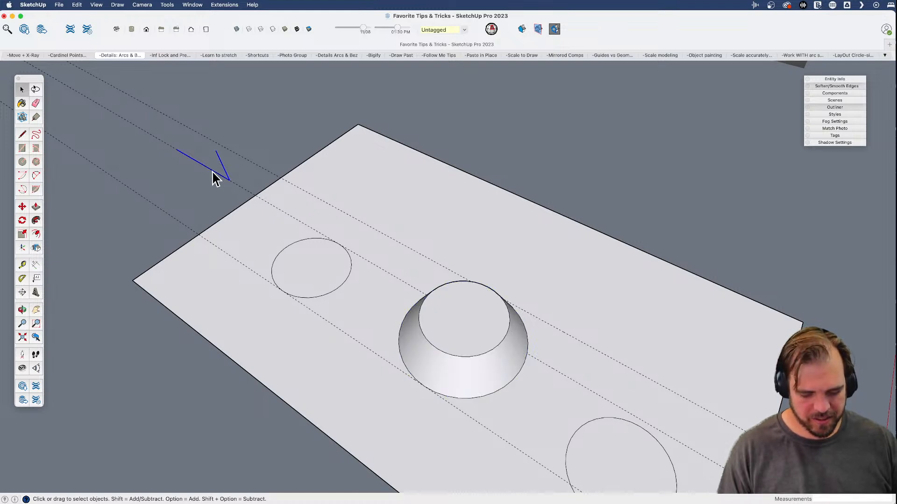
key(m)
click(175, 150)
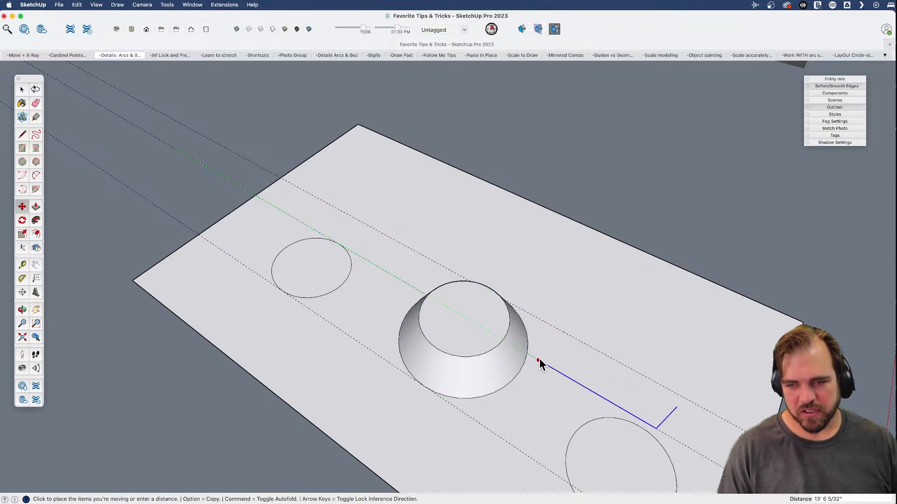
click(539, 365)
- Try scaling the truncated cone uniformly from its red-blue edge grip to the corner where the moved reference lines meet
middle_drag(541, 380, 75, 303)
click(428, 305)
key(s)
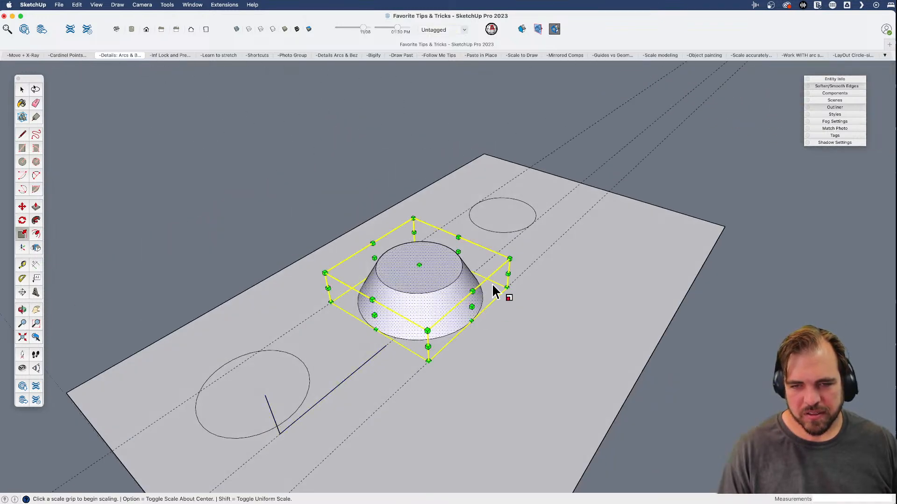
click(471, 291)
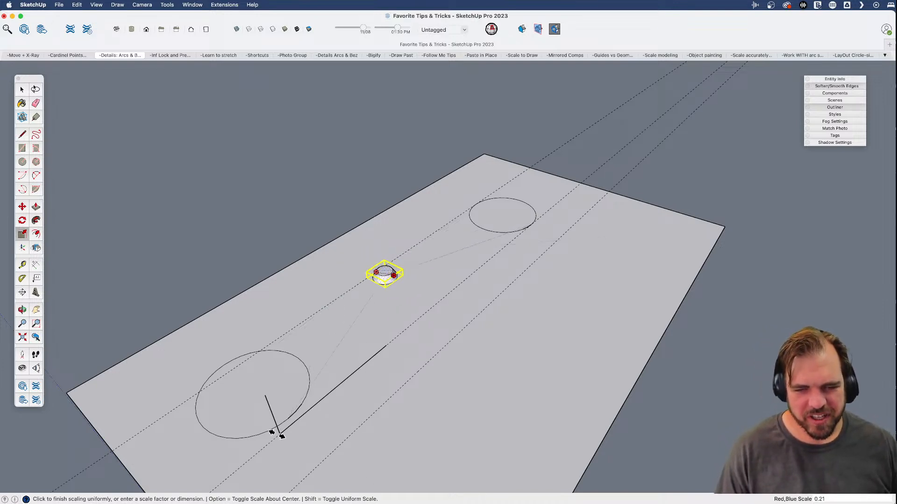
key(Escape)
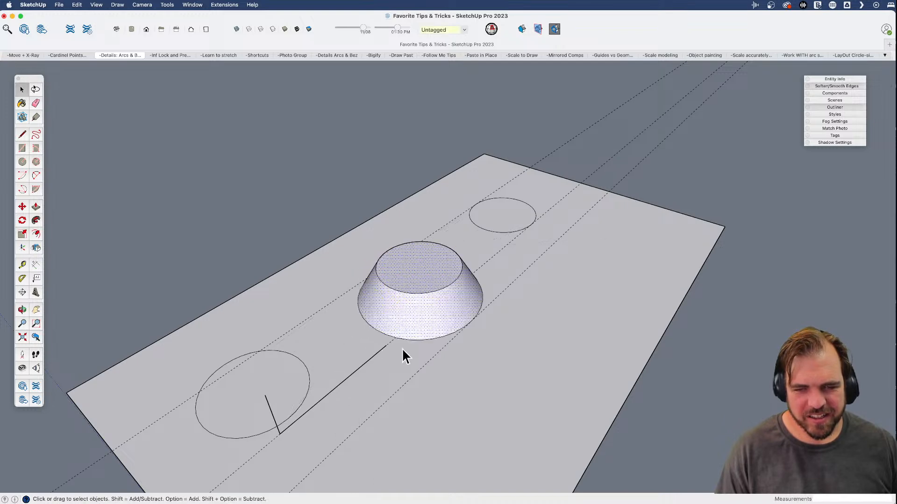
key(o)
mouse_move(392, 336)
mouse_down()
mouse_move(537, 253)
mouse_move(587, 202)
mouse_move(424, 306)
mouse_move(406, 335)
mouse_up()
scroll(407, 336, down, 10)
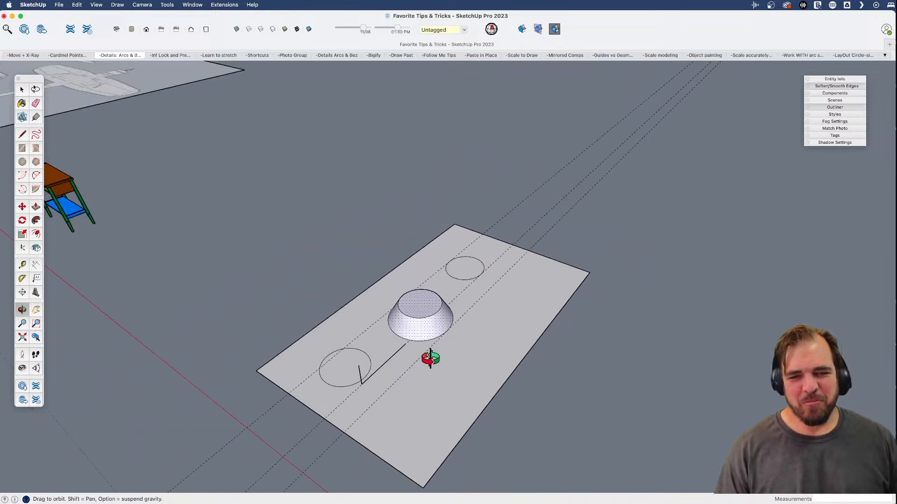
- Move from the cone demo to the three wooden desks and examine the nearest desk's tabletop and its glass-covered recess
mouse_move(482, 336)
shift+mouse_down()
mouse_move(456, 337)
mouse_move(532, 326)
mouse_move(640, 366)
shift+mouse_up()
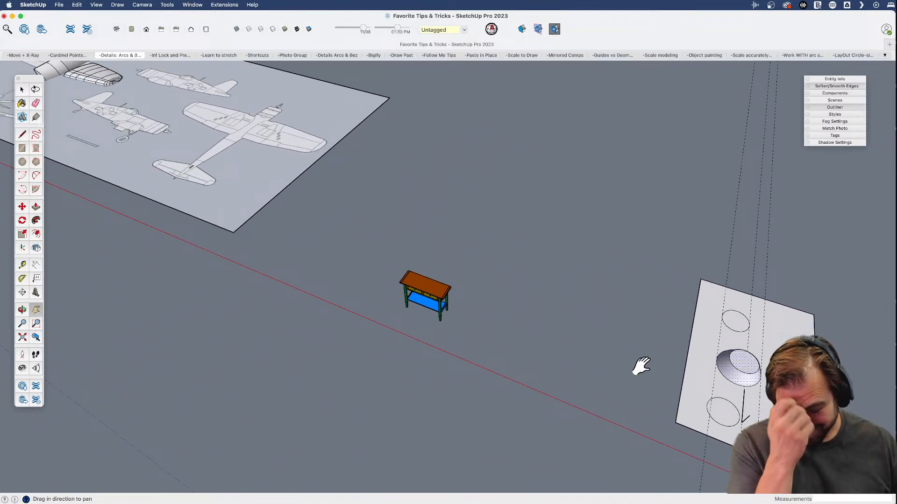
scroll(635, 373, down, 3)
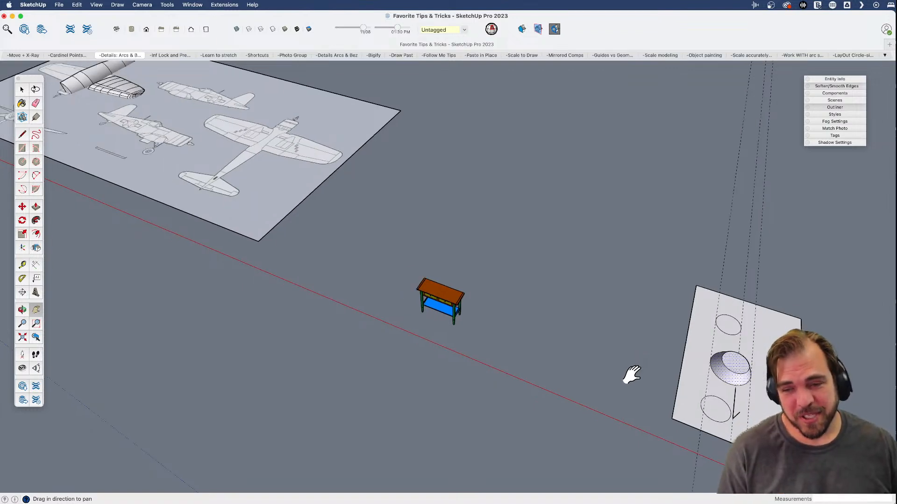
drag(570, 346, 720, 408)
drag(244, 248, 510, 370)
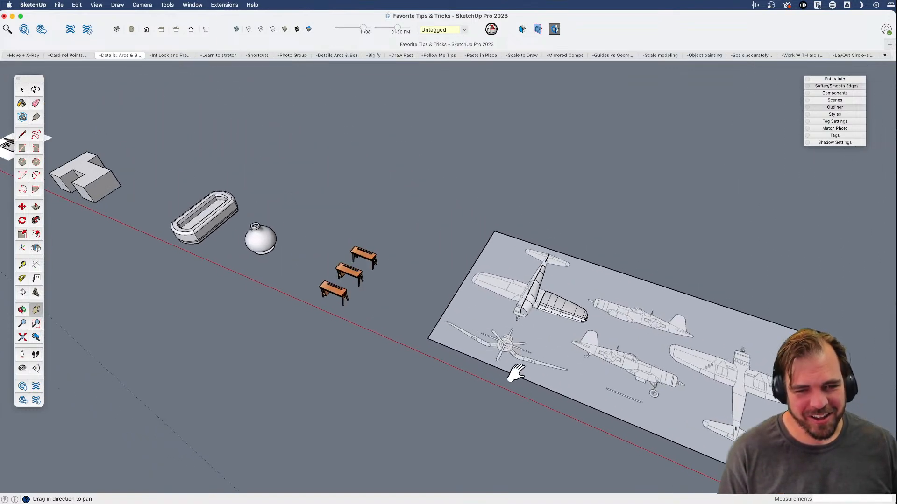
scroll(325, 266, up, 3)
scroll(315, 294, up, 3)
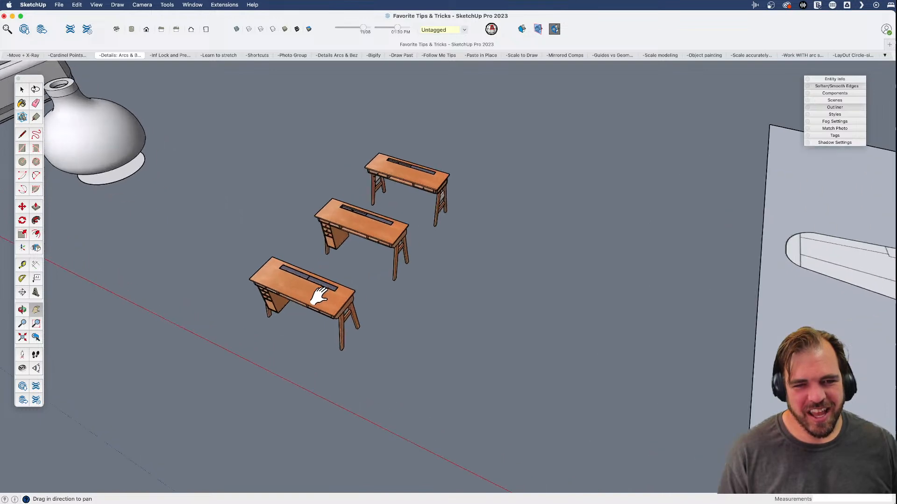
scroll(321, 298, up, 3)
key(space)
scroll(344, 294, up, 10)
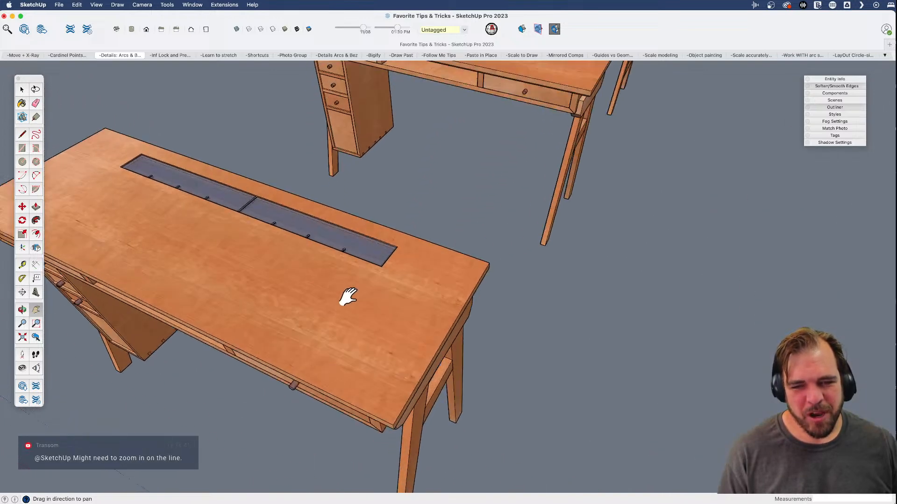
click(423, 269)
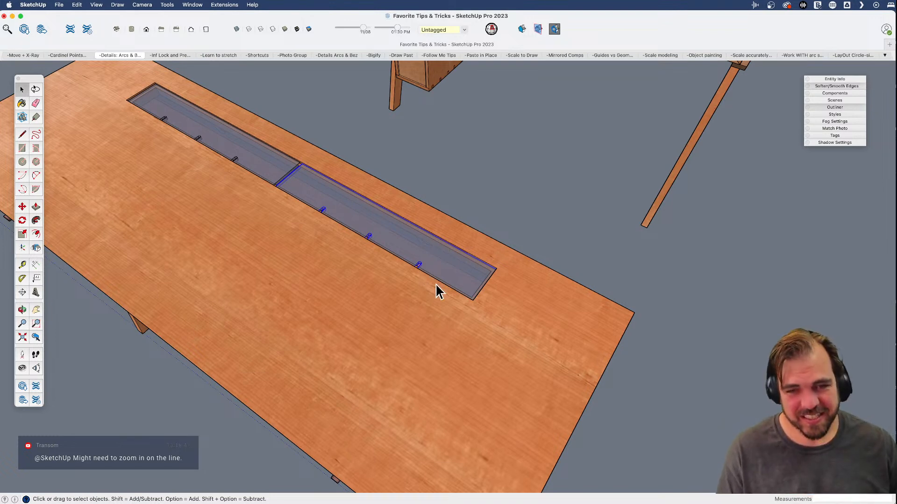
scroll(329, 283, down, 3)
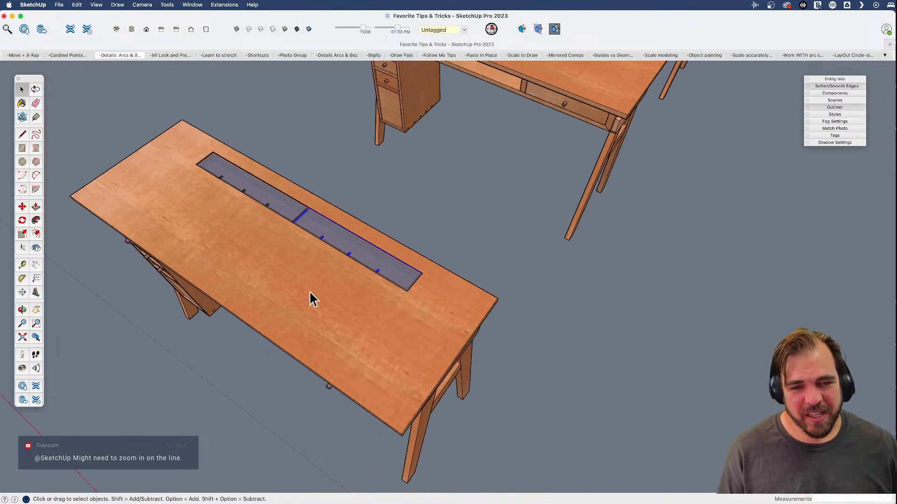
scroll(351, 290, up, 3)
middle_drag(349, 284, 409, 272)
middle_drag(458, 287, 427, 284)
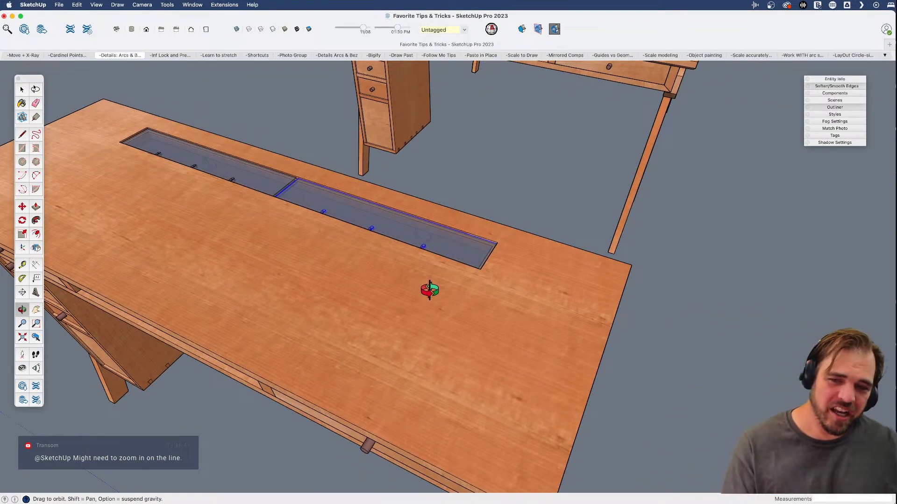
- Place guides across the nearest desk's tabletop, one 9" in from the open-leg end and one at the recess's drawer-side end
scroll(488, 316, down, 4)
key(f)
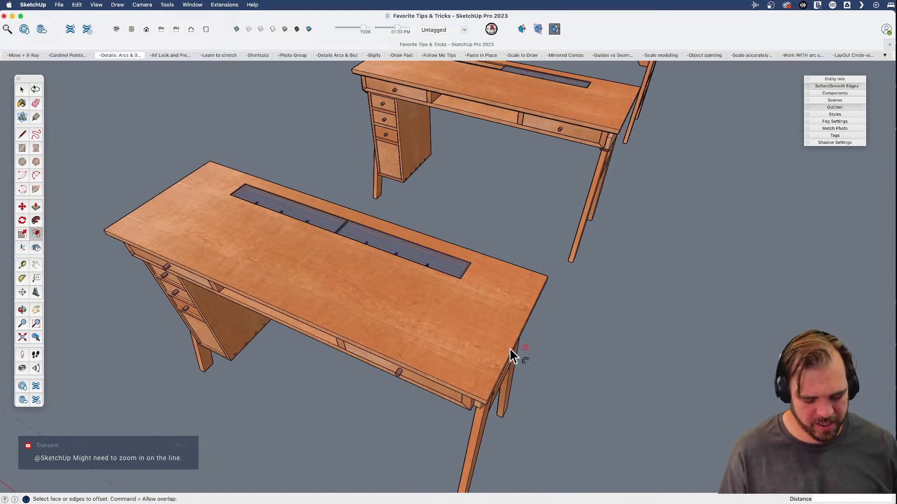
key(t)
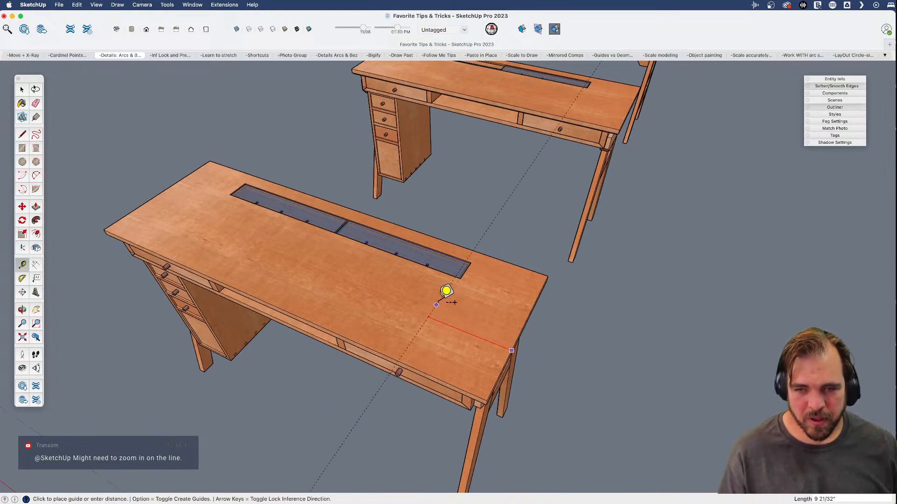
click(460, 278)
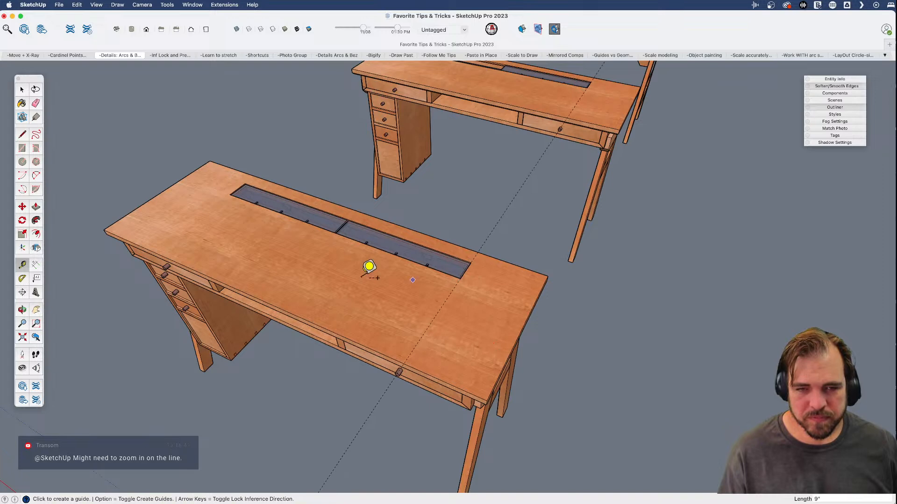
click(237, 181)
- Draw a rectangle 3' by about 8 7/32" on the tabletop between the two guides
key(space)
click(366, 291)
middle_drag(366, 290, 404, 276)
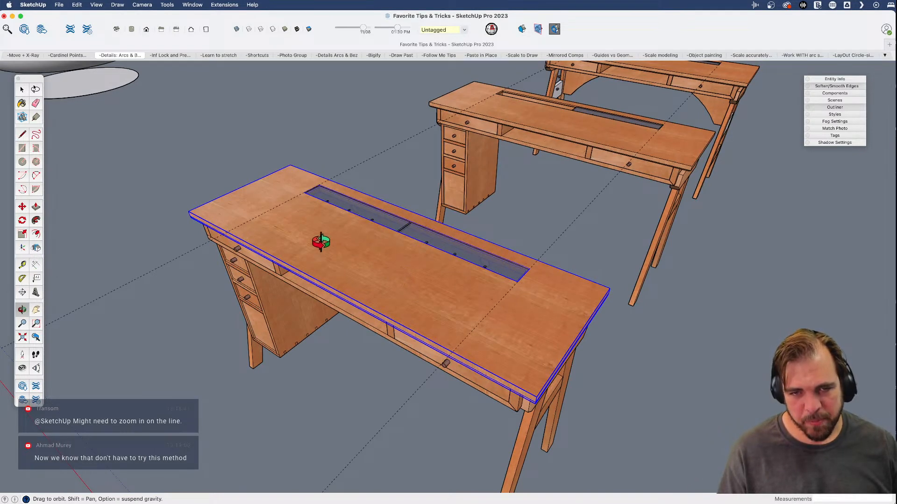
key(r)
click(242, 225)
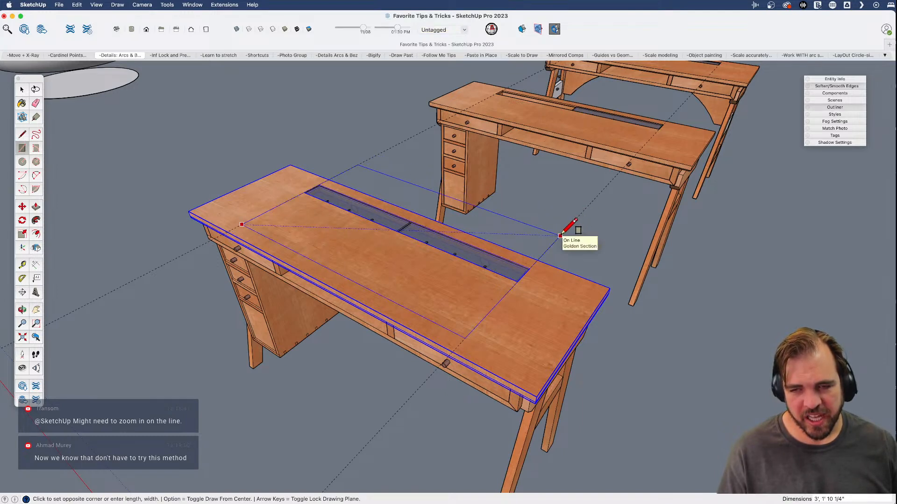
click(507, 294)
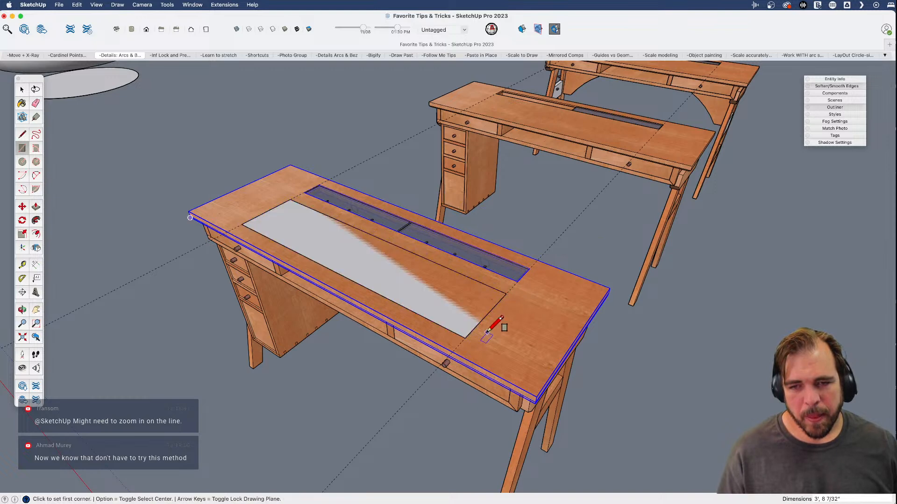
- Delete the rectangle between the guides on the tabletop
key(space)
click(455, 306)
key(Delete)
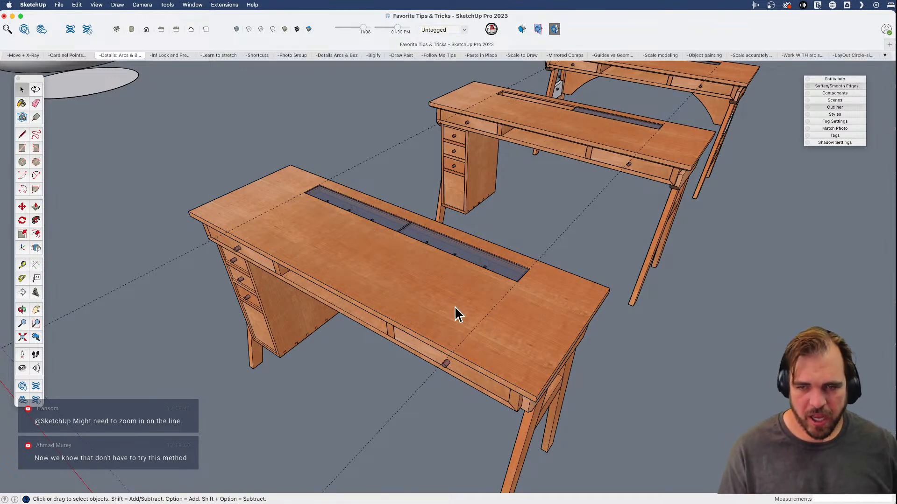
- Place a guide across the glass recess, offset inward from the midpoint of its short edge at the open-leg end
scroll(560, 261, down, 10)
middle_drag(531, 267, 506, 232)
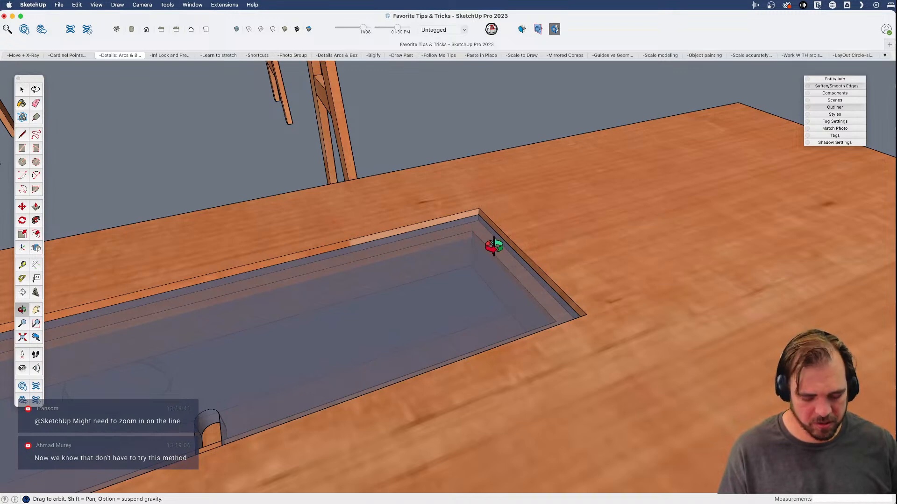
key(t)
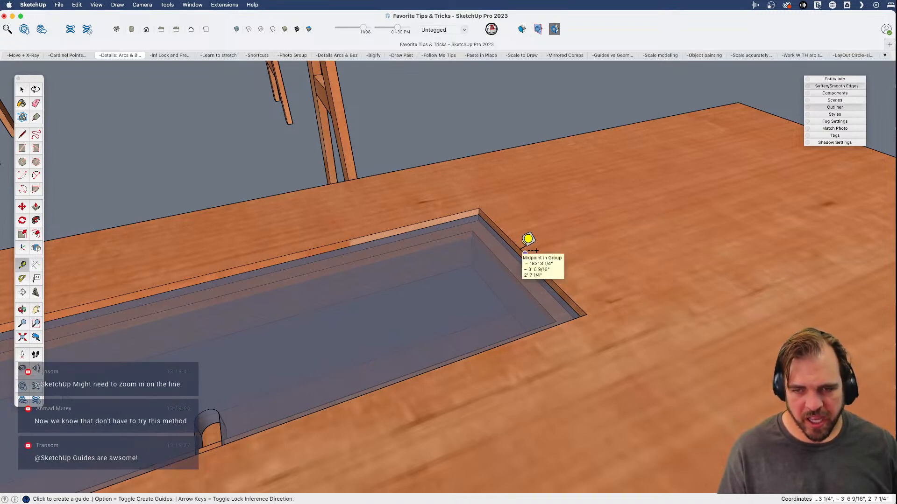
click(524, 260)
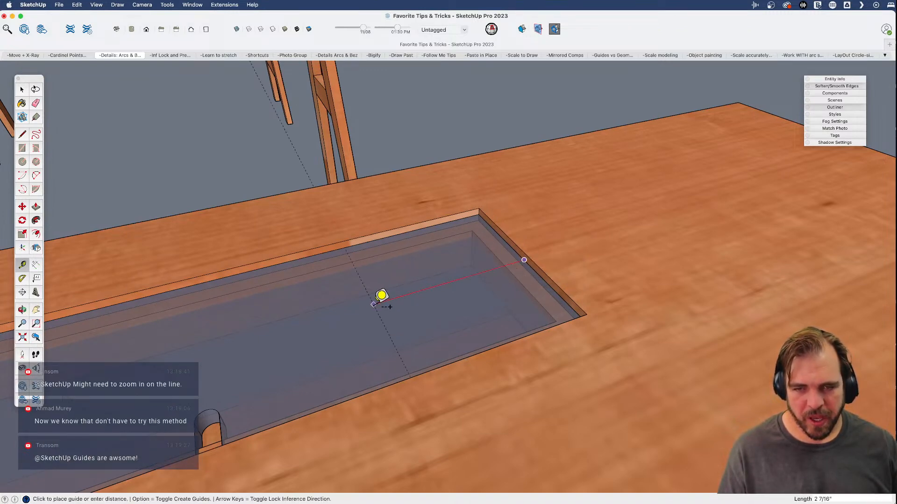
middle_drag(377, 296, 439, 287)
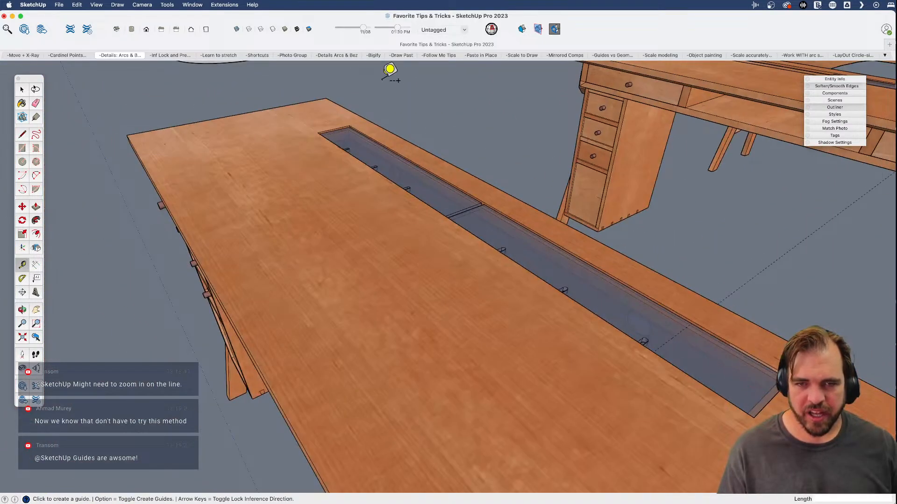
- Place a second guide across the recess, offset inward from the midpoint of its short edge at the drawer end
scroll(391, 75, up, 8)
scroll(358, 98, down, 5)
scroll(363, 309, up, 3)
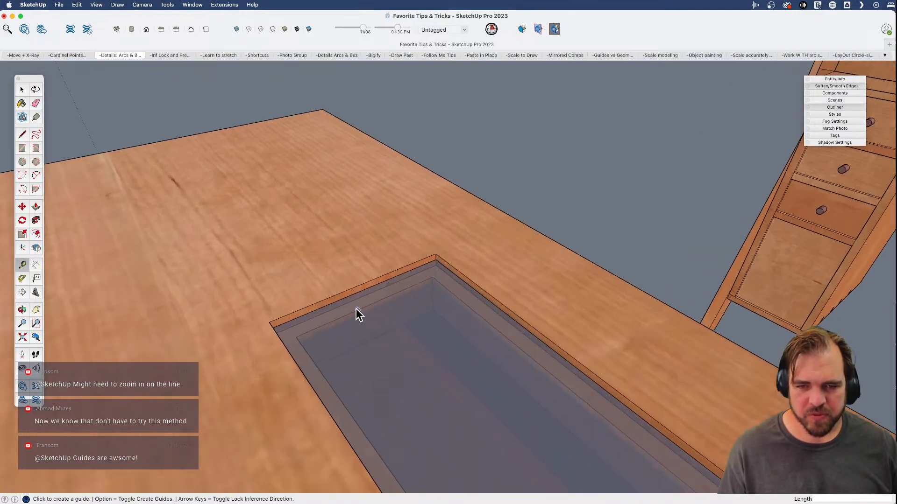
click(340, 300)
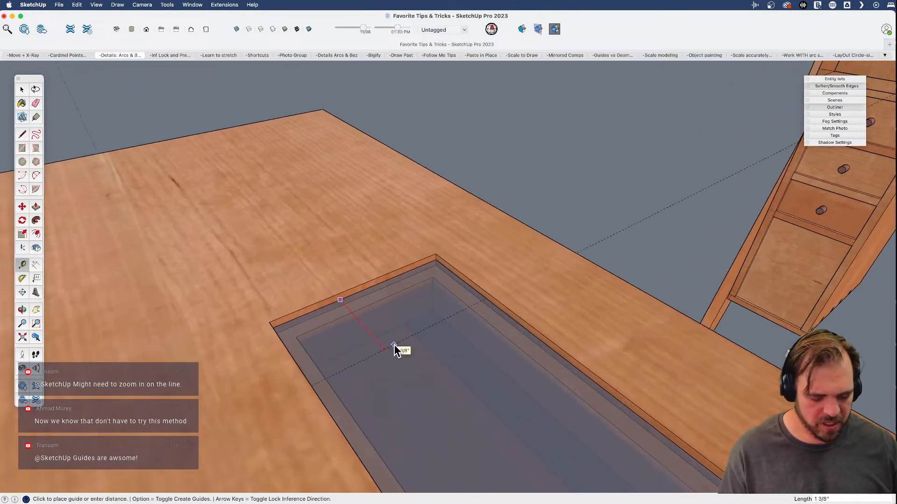
click(395, 345)
- Try drawing a rectangle on the tabletop that reaches from one recess guide to the other
middle_drag(394, 345, 320, 274)
key(r)
click(284, 259)
scroll(584, 313, down, 2)
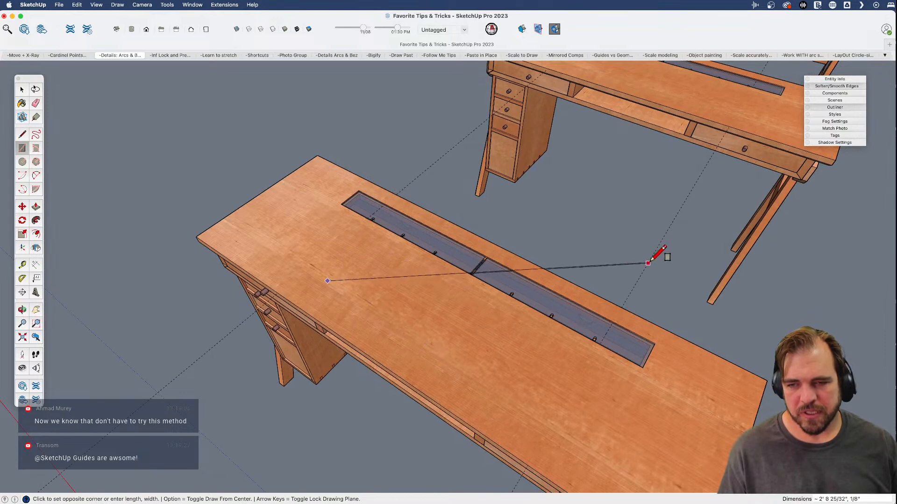
middle_drag(654, 255, 645, 231)
key(l)
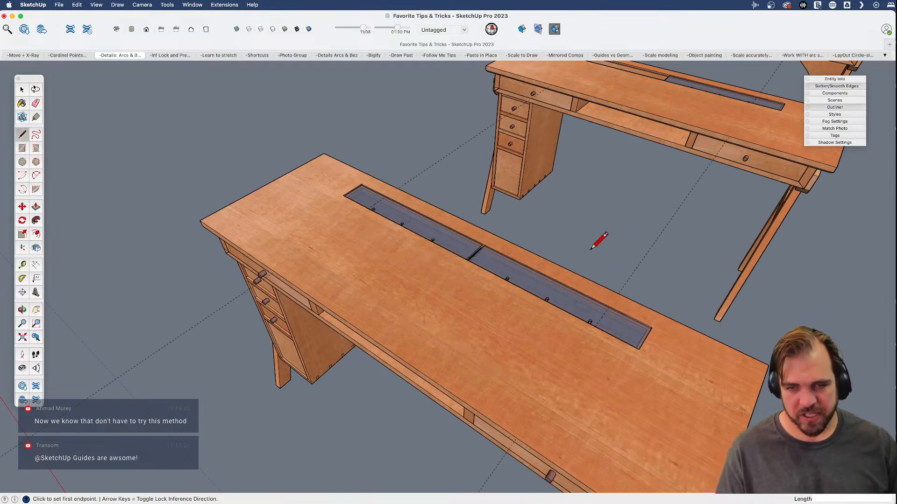
click(329, 272)
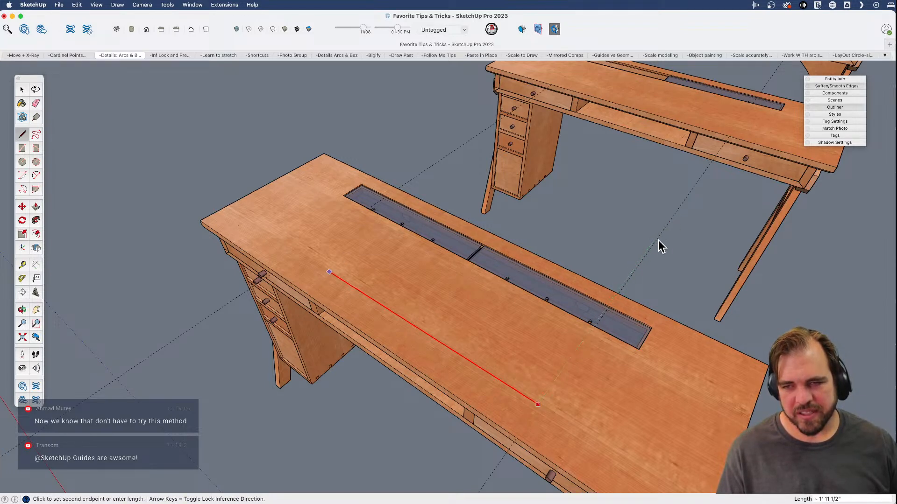
key(space)
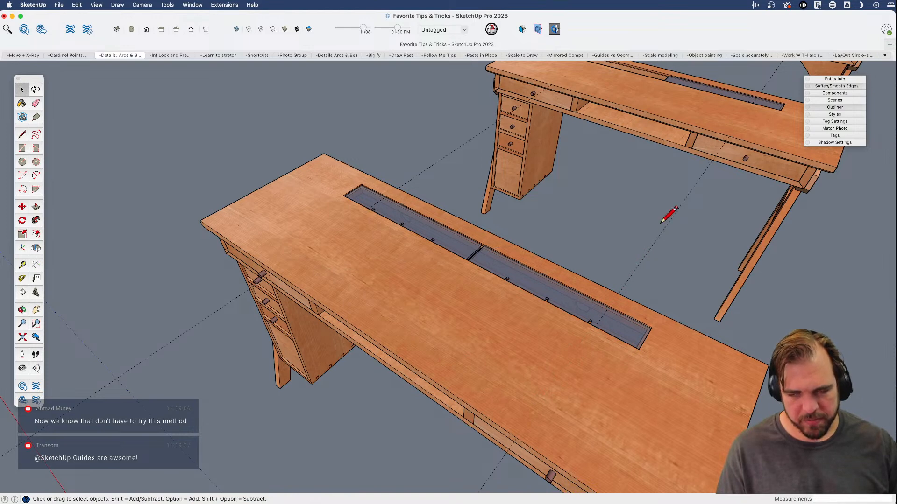
- Draw a short reference line along the open-leg-end guide, in the gap behind the nearest desk
key(l)
click(639, 264)
click(659, 237)
key(space)
- Draw a red-axis line about 1' 7 23/32" long on the tabletop, referenced to the short line's near endpoint, plus a perpendicular line from its end
key(l)
click(362, 287)
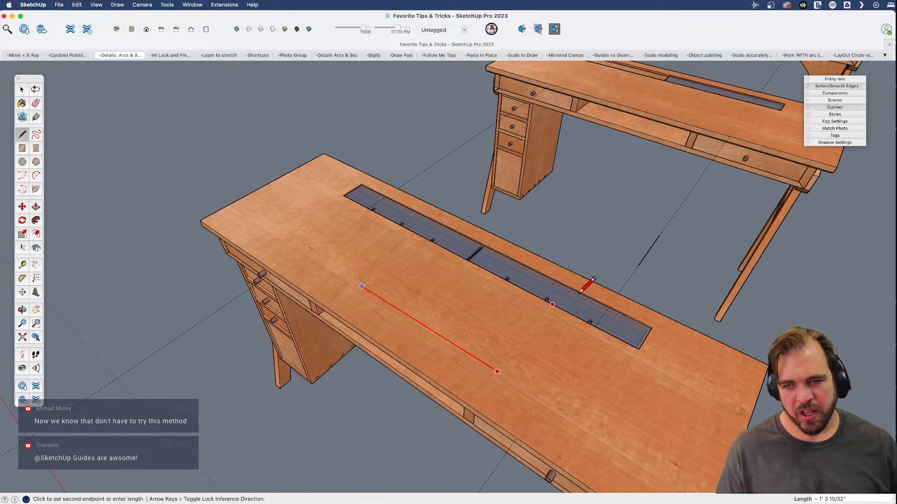
click(638, 265)
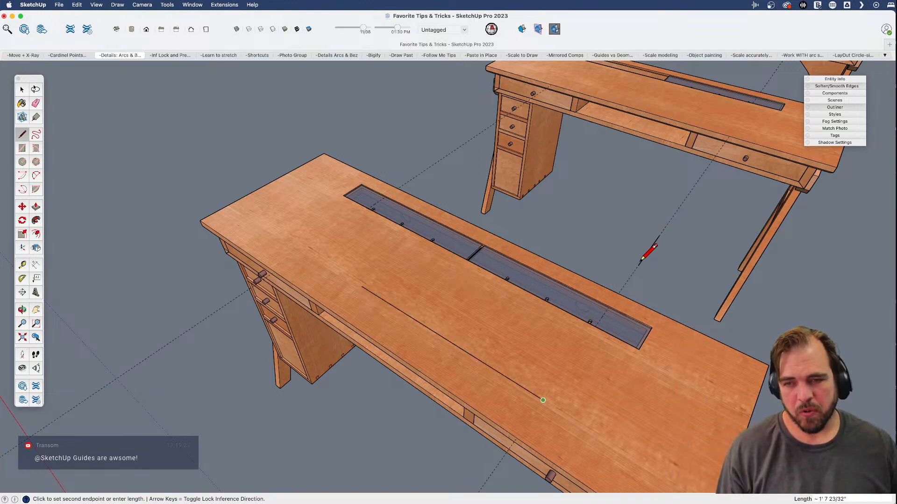
key(Right)
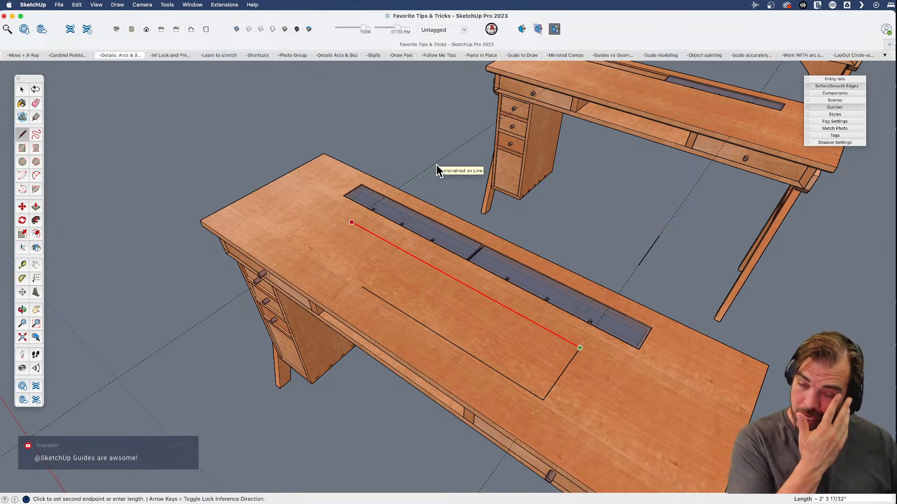
key(space)
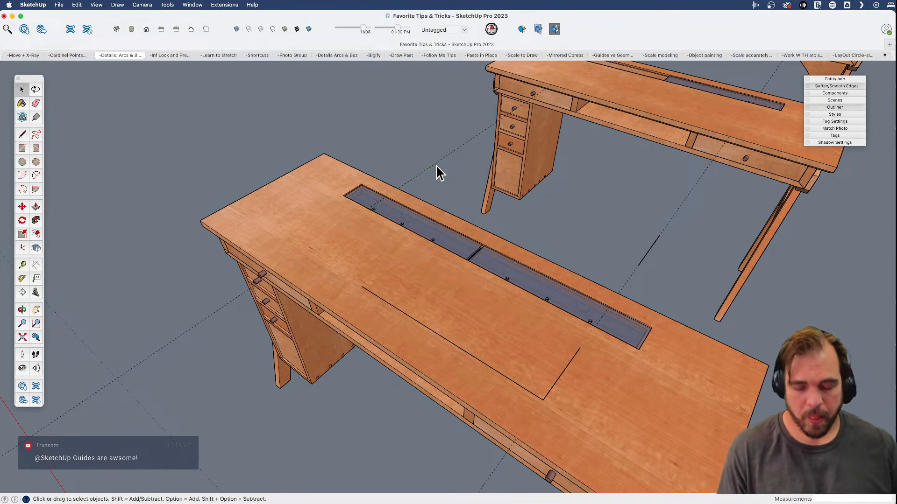
- Erase the short reference line, the connected lines on the tabletop and both guides
scroll(418, 231, down, 5)
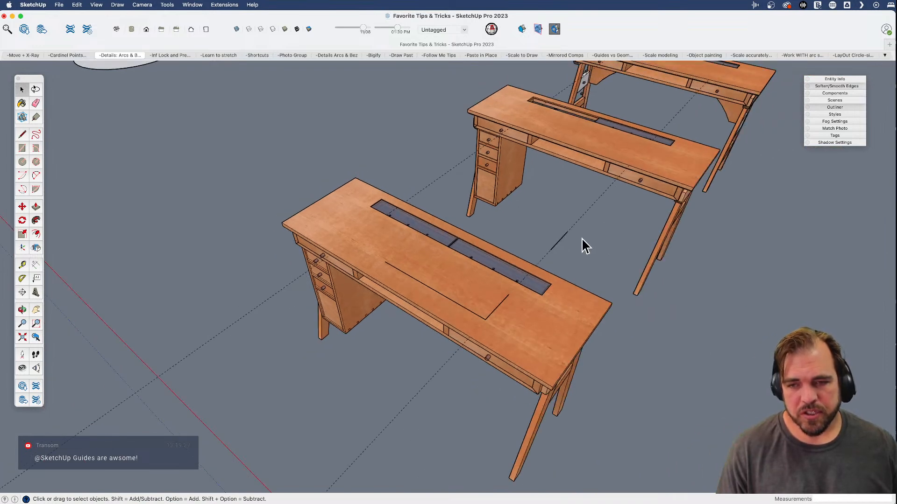
key(e)
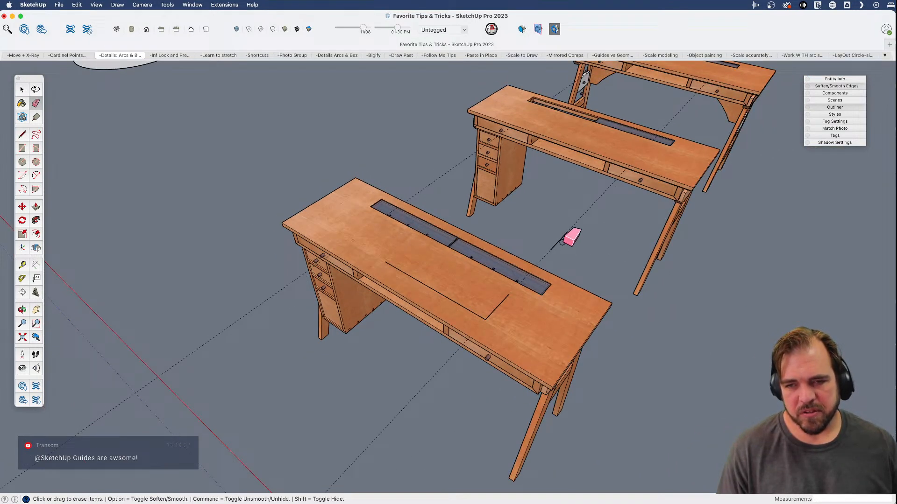
click(561, 241)
click(494, 316)
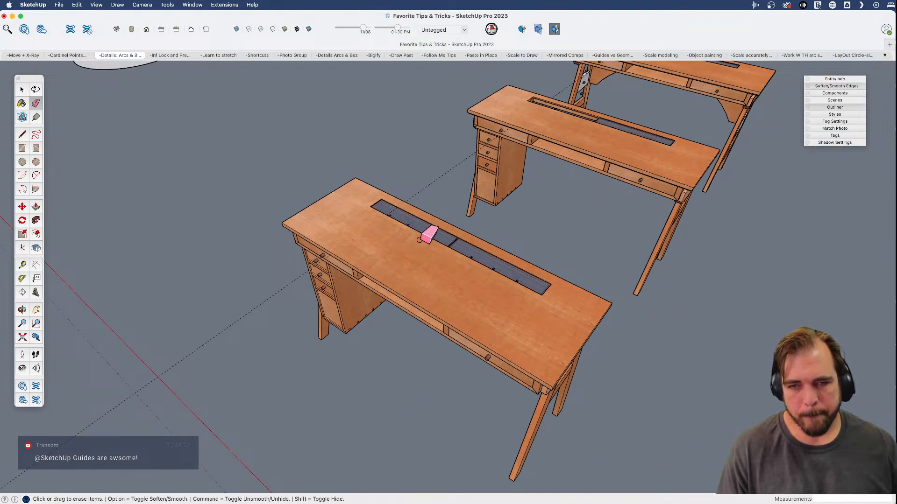
scroll(440, 246, up, 3)
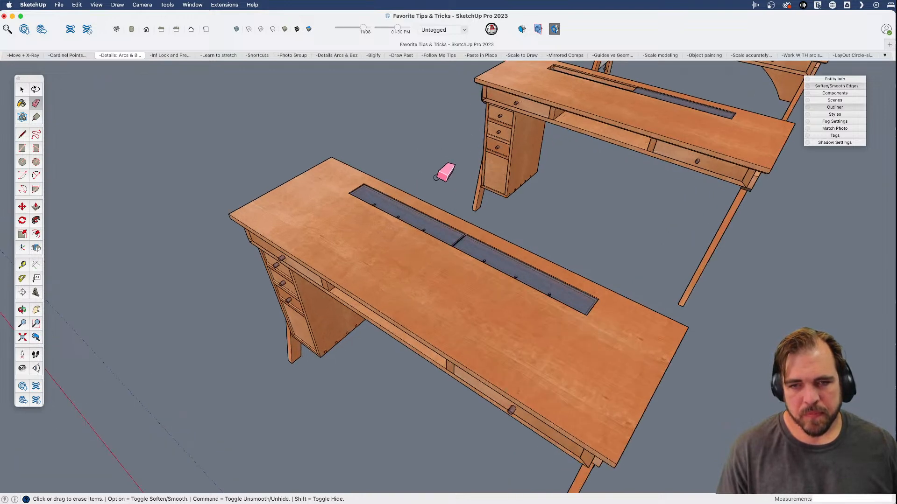
- Draw a rectangle about 5" by 5 15/16" on the nearest desk's tabletop, between the recess and the open-leg end
key(h)
mouse_move(450, 267)
mouse_down()
mouse_move(327, 224)
mouse_move(386, 266)
mouse_move(481, 304)
mouse_up()
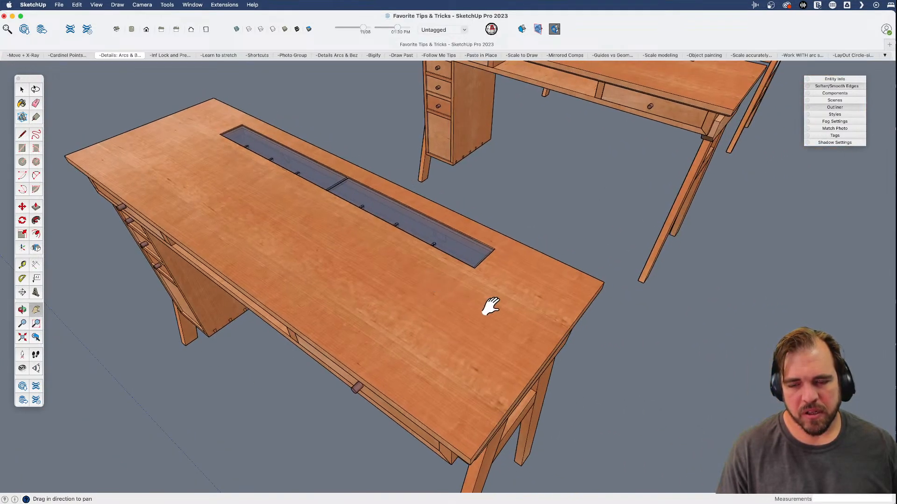
key(r)
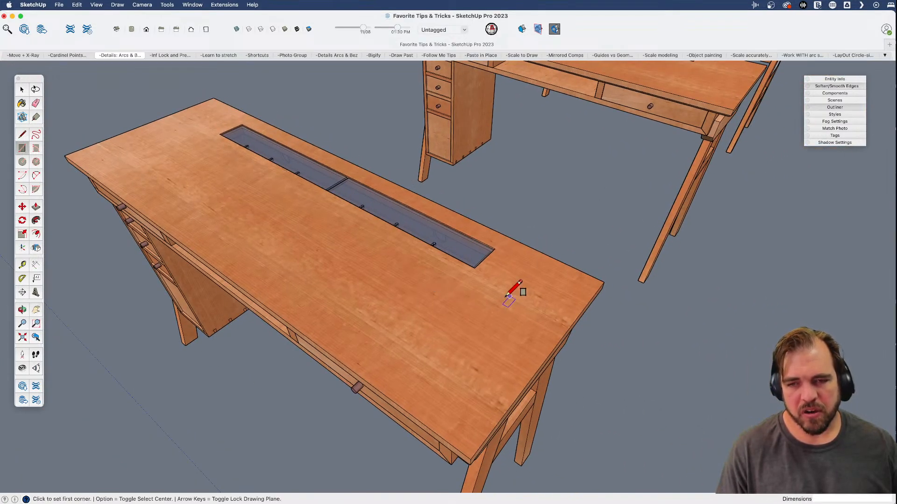
click(475, 293)
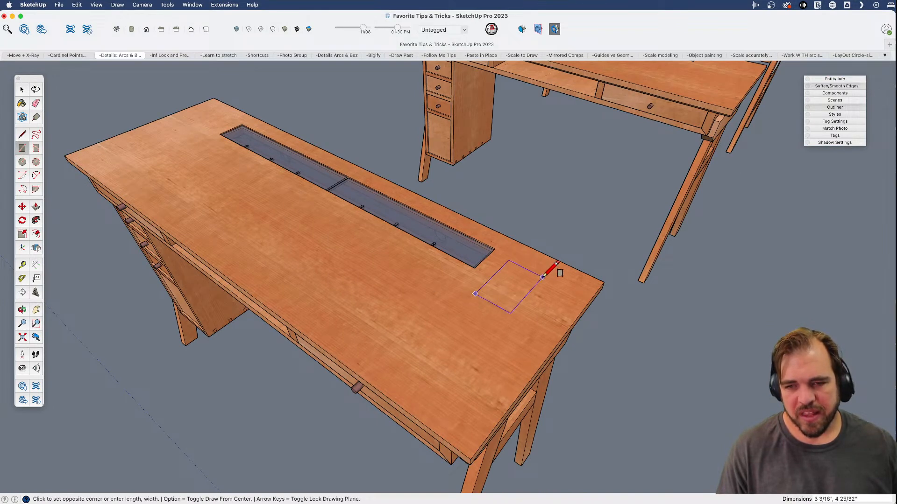
click(569, 280)
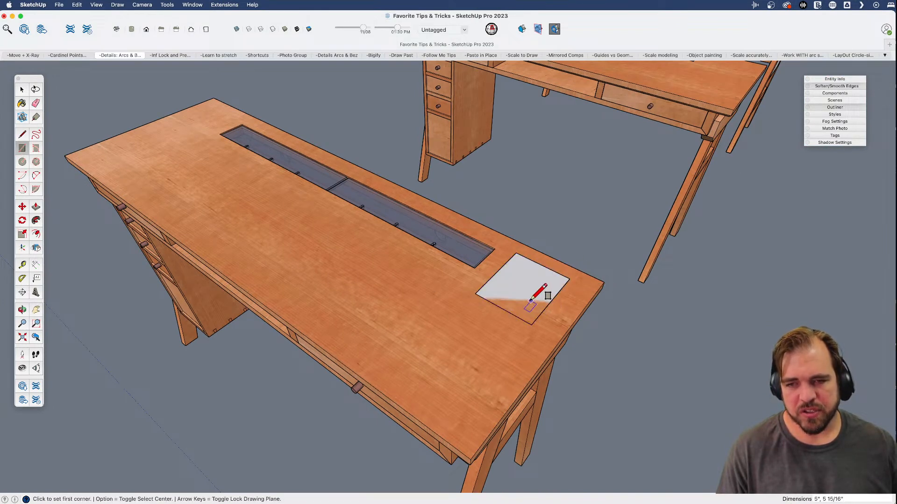
- Select the rectangle's face on the tabletop and scale it narrower along the green axis, ending with a factor of about 0.82
key(space)
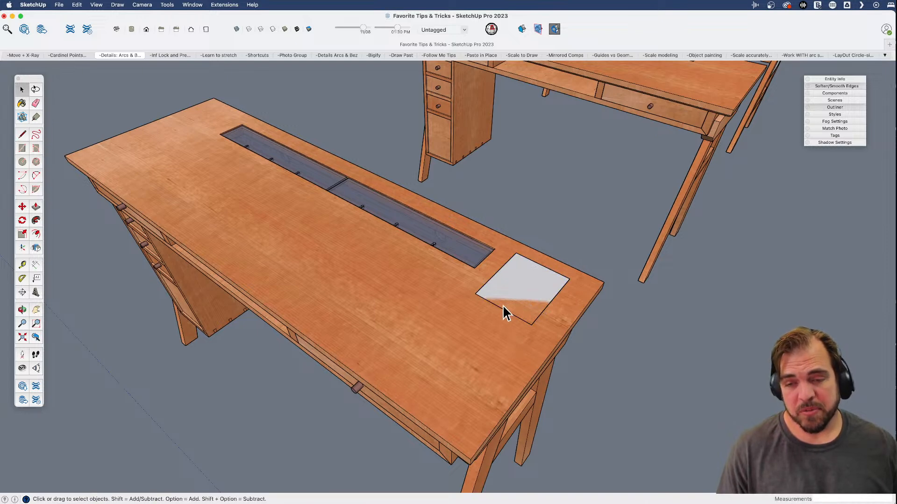
click(508, 297)
key(s)
drag(502, 309, 473, 262)
click(541, 265)
click(517, 267)
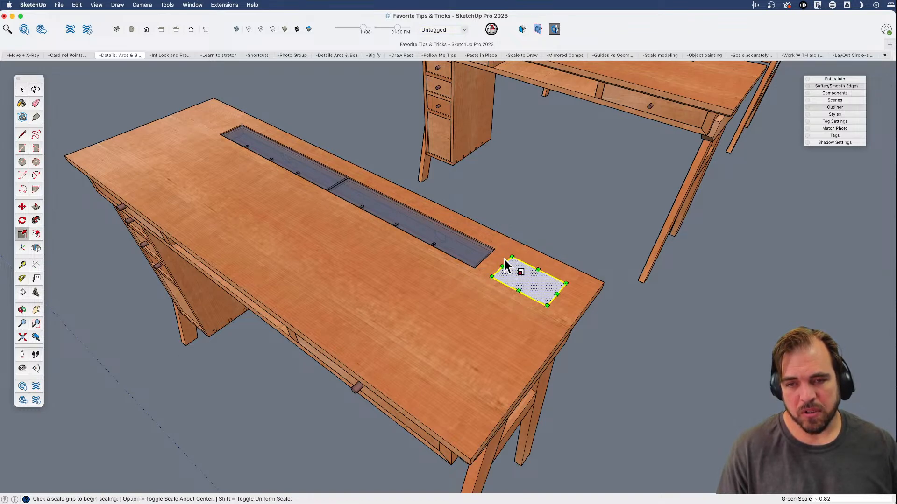
- Try scaling the rectangle's back edge in line with the recess corner, and delete the rectangle from the tabletop
scroll(526, 264, up, 3)
click(544, 272)
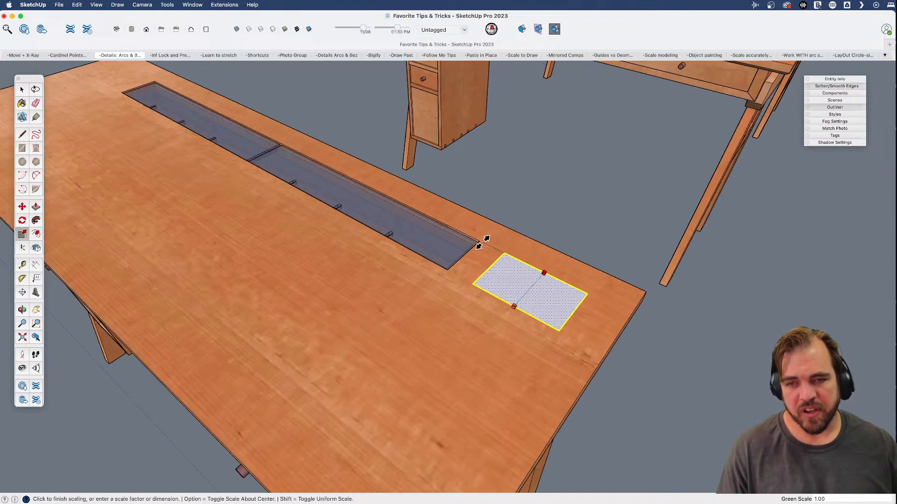
key(space)
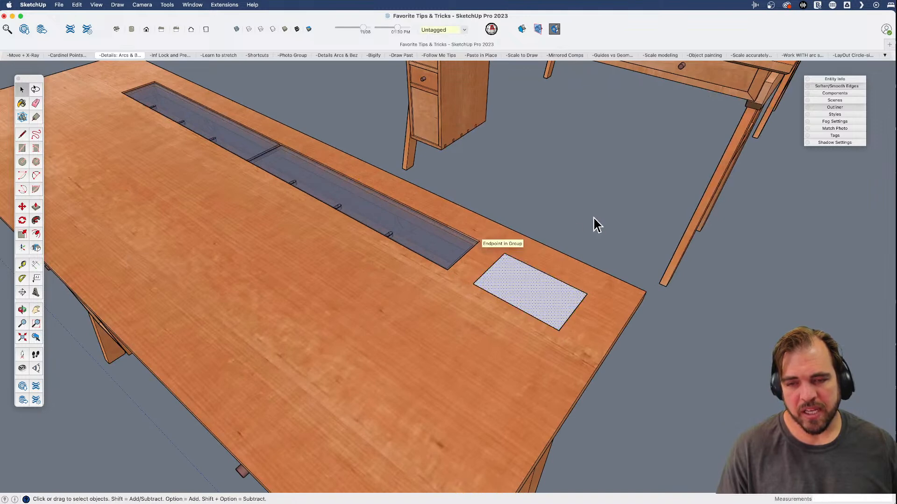
scroll(541, 301, down, 3)
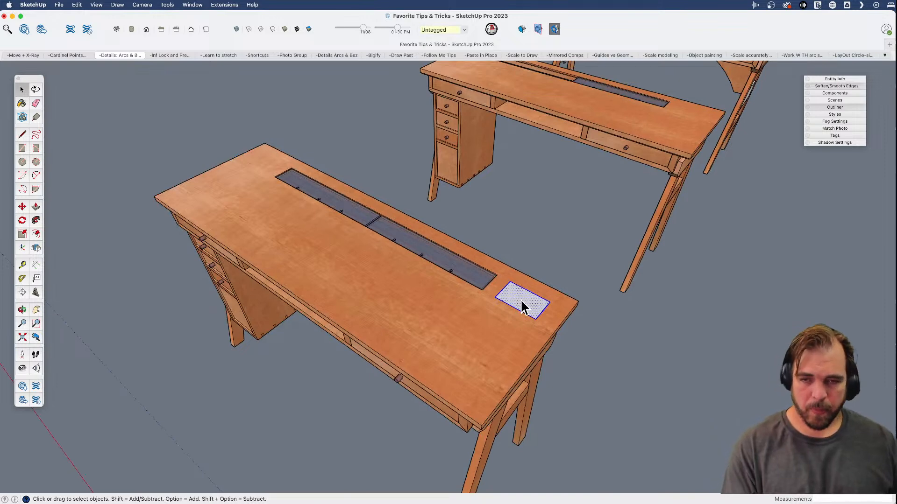
key(Delete)
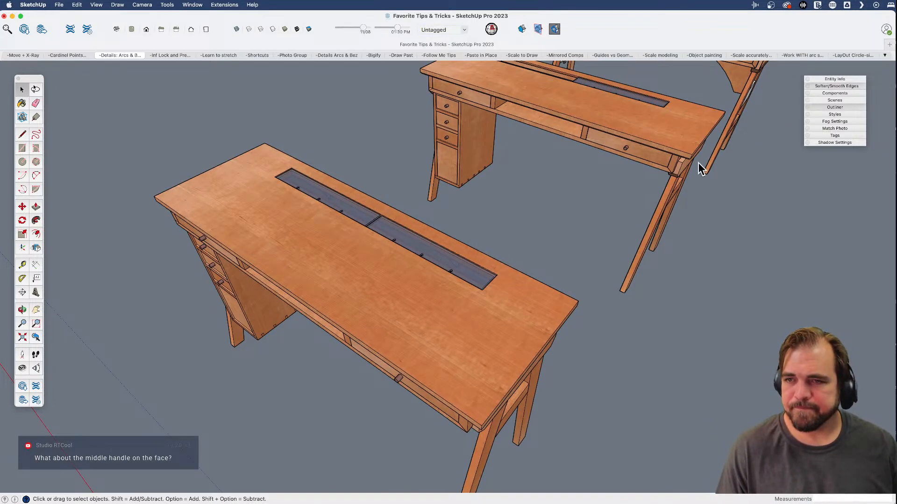
- Draw a short vertical line upward from the free end of the reference line beside the truncated cone
middle_drag(723, 164, 460, 229)
scroll(460, 229, down, 6)
scroll(671, 314, up, 8)
shift+middle_drag(537, 276, 181, 123)
scroll(454, 261, down, 4)
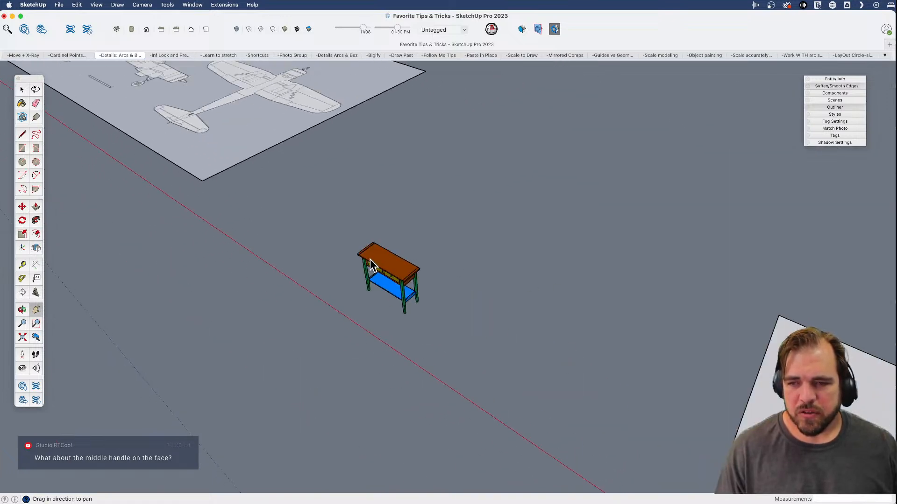
scroll(556, 334, up, 4)
shift+middle_drag(556, 334, 376, 226)
scroll(434, 250, up, 10)
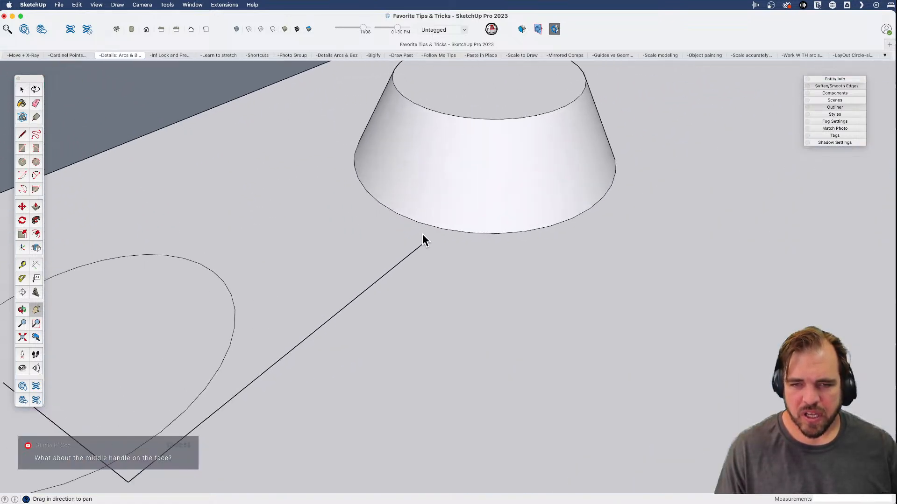
key(l)
click(422, 246)
click(422, 230)
- Select all faces and edges of the truncated cone, leaving the board, circles and reference lines unselected
scroll(423, 232, down, 3)
key(space)
triple_click(456, 207)
middle_drag(456, 212, 322, 330)
click(445, 243)
shift+click(447, 211)
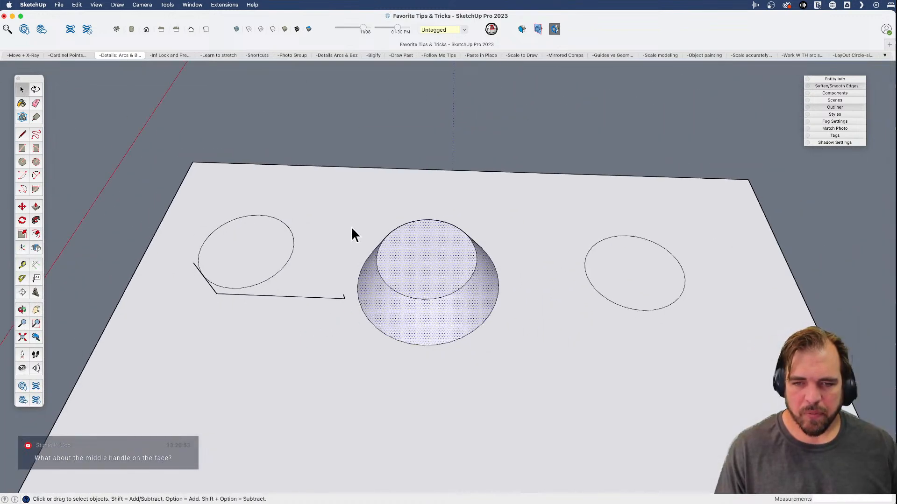
drag(430, 280, 517, 371)
middle_drag(517, 372, 494, 261)
- Try scaling the cone's loose geometry uniformly from a side face's middle grip, referencing the short vertical line
key(s)
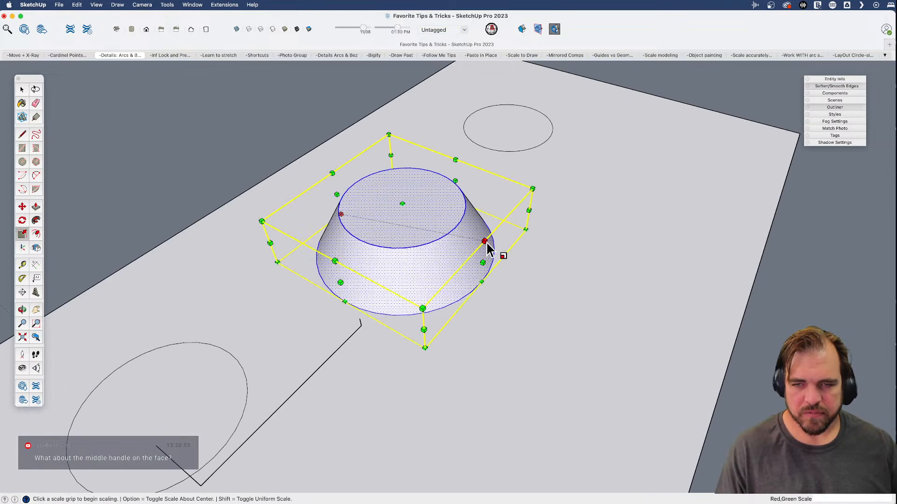
click(485, 240)
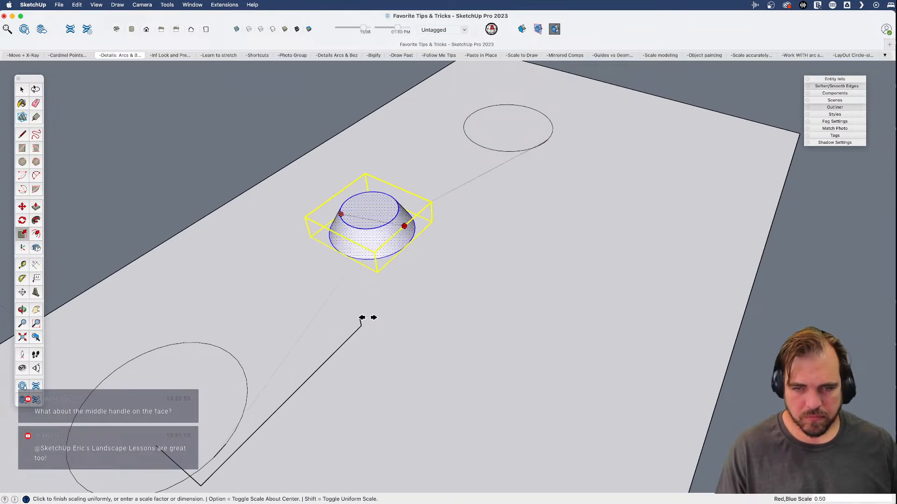
scroll(360, 326, up, 5)
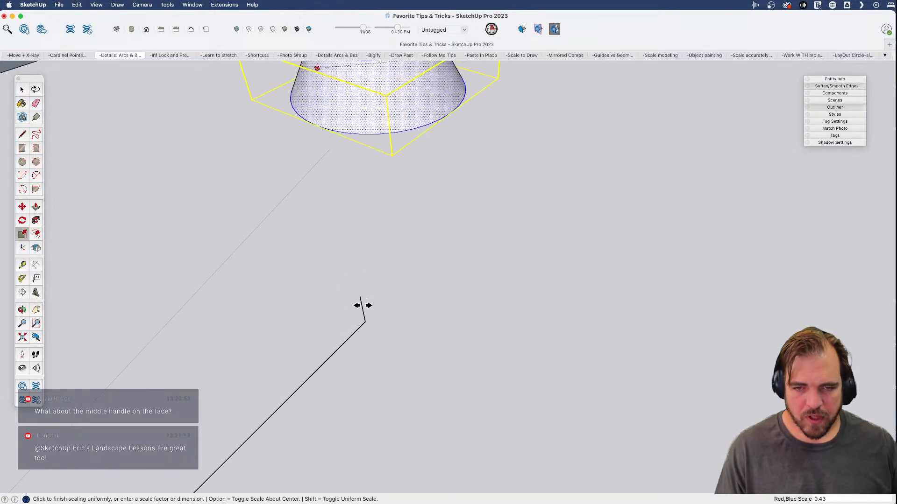
scroll(365, 325, down, 6)
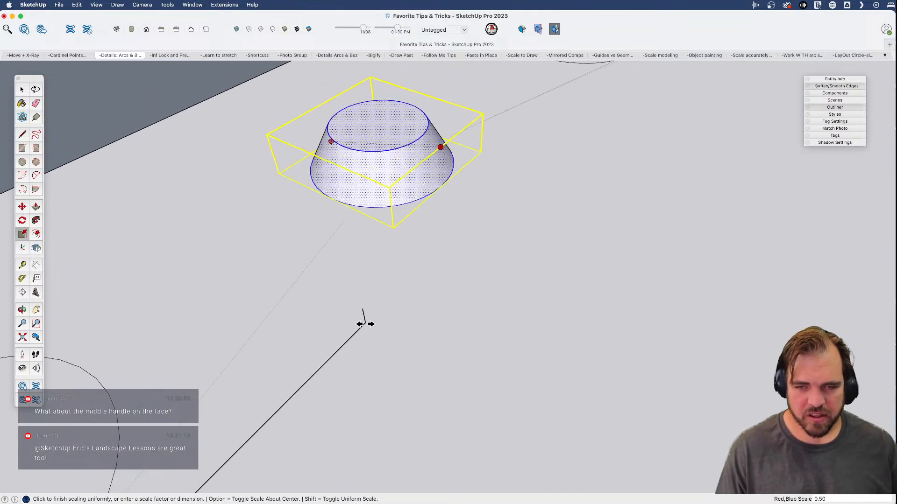
scroll(363, 311, down, 3)
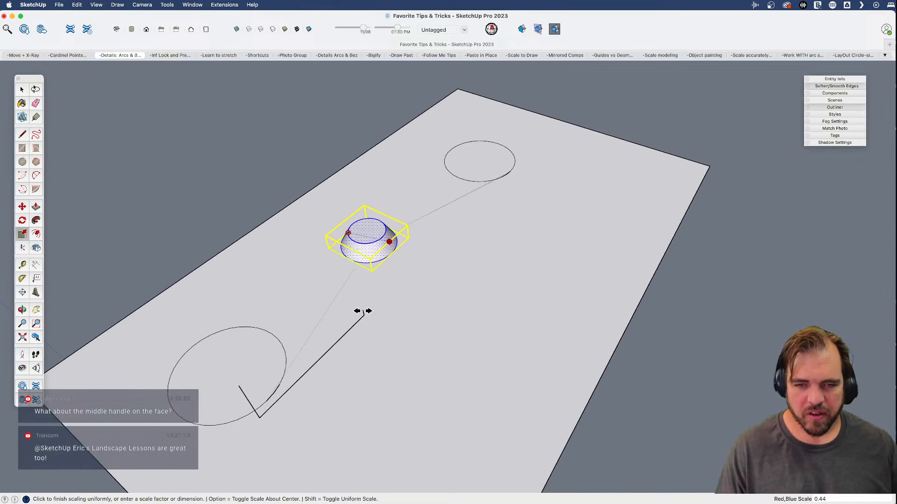
click(384, 310)
- Make the selected truncated cone geometry a group
middle_drag(385, 311, 447, 324)
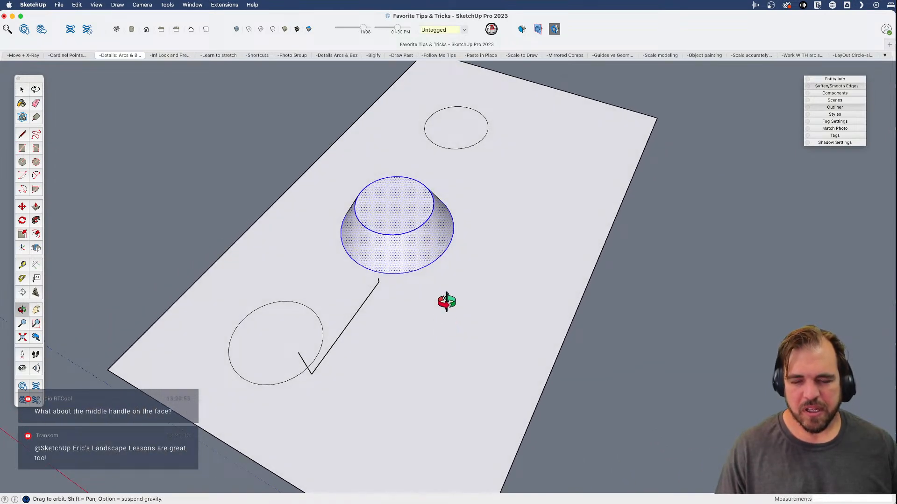
middle_drag(420, 275, 188, 234)
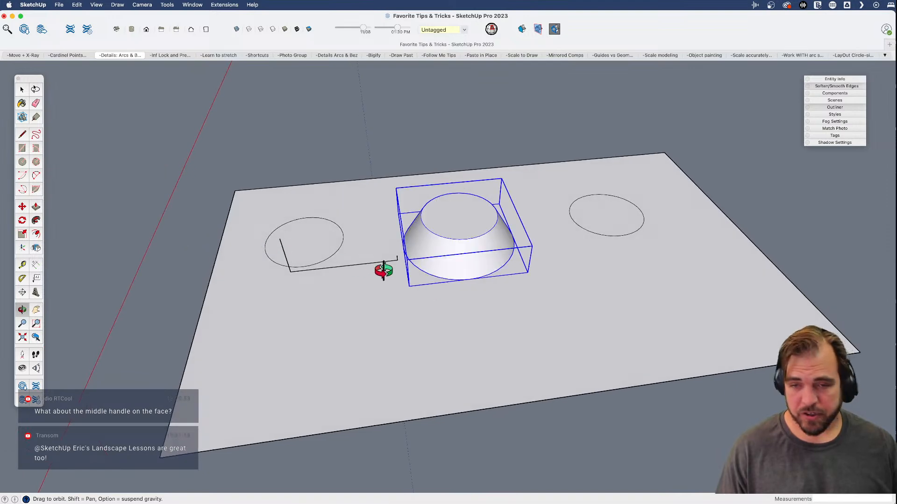
key(super+g)
scroll(449, 327, up, 3)
middle_drag(449, 326, 686, 320)
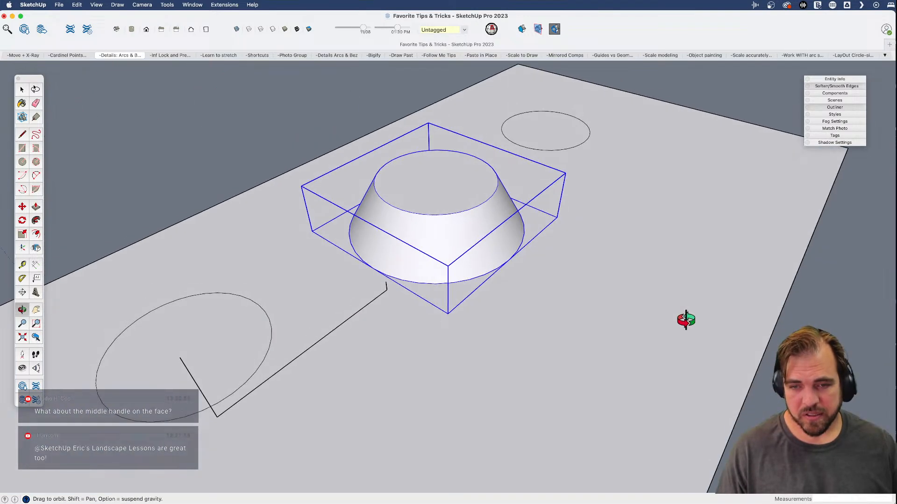
- Try scaling the grouped cone uniformly from an upper side edge's middle grip toward the short vertical line, to about 0.31
key(m)
click(530, 300)
key(space)
key(s)
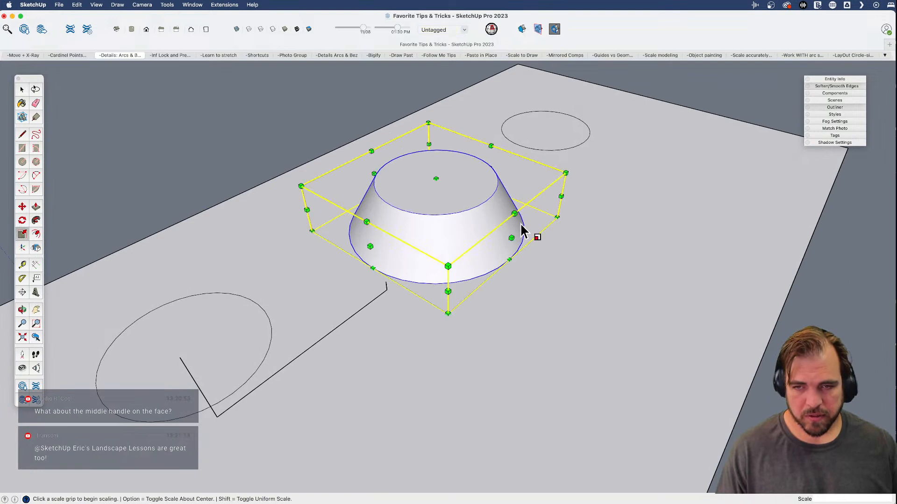
click(516, 217)
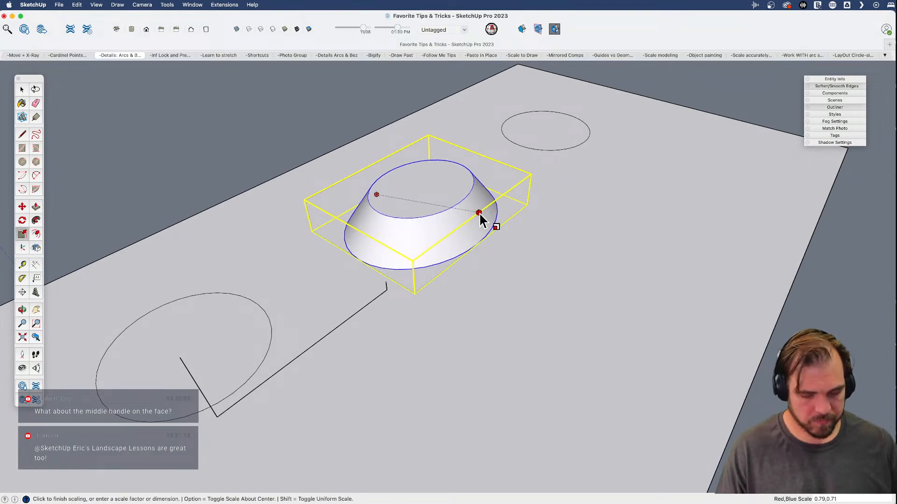
key(shift)
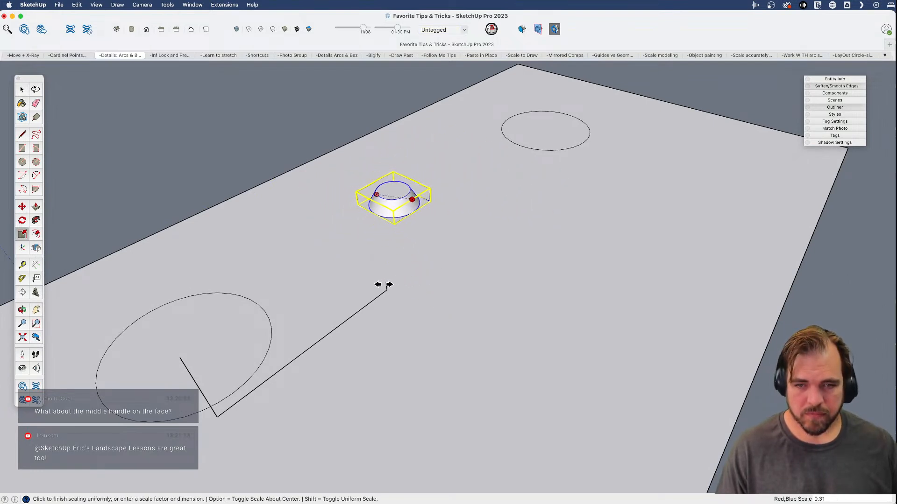
key(space)
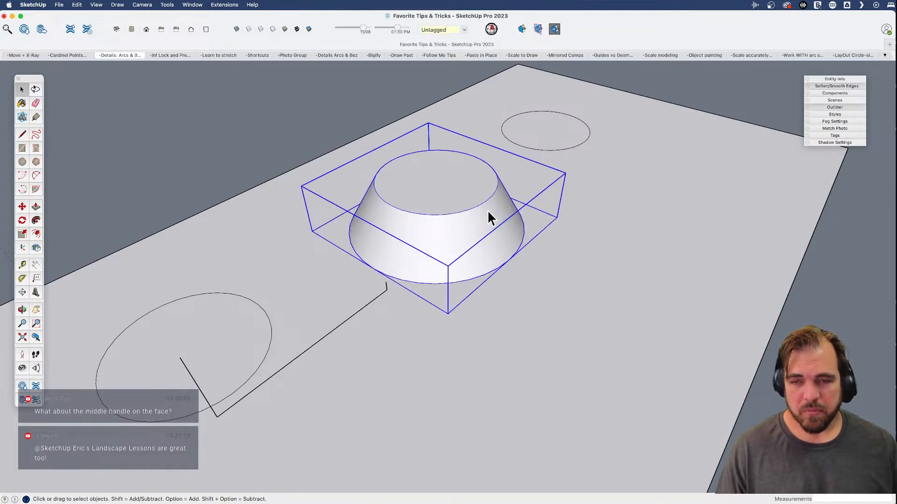
- Try scaling the grouped cone uniformly from its top face's centre grip, to about 0.50
key(s)
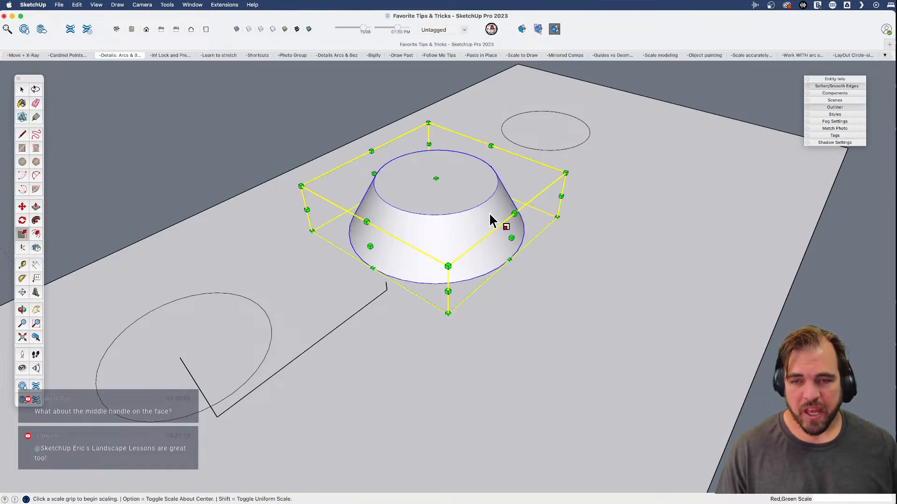
click(436, 179)
key(shift)
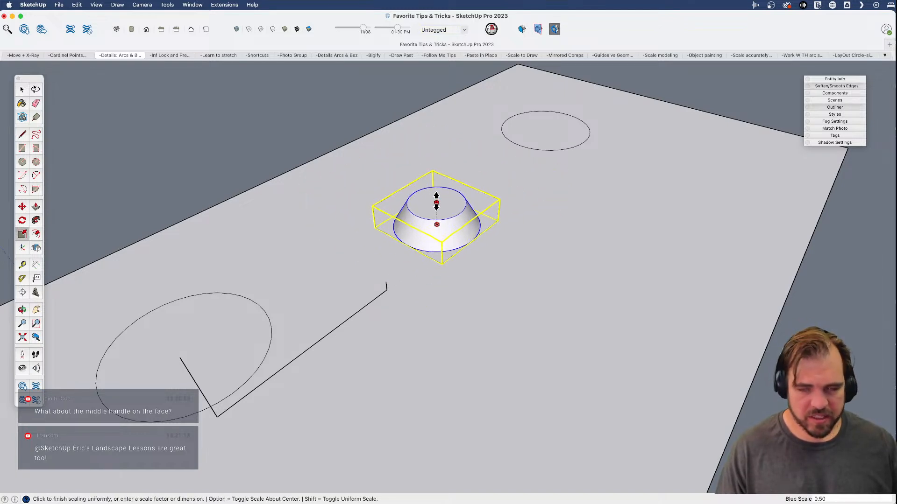
click(467, 226)
- Create a guide parallel to the board's long edge, offset 2' to the cone's base, and try a second guide beyond it
middle_drag(467, 226, 373, 258)
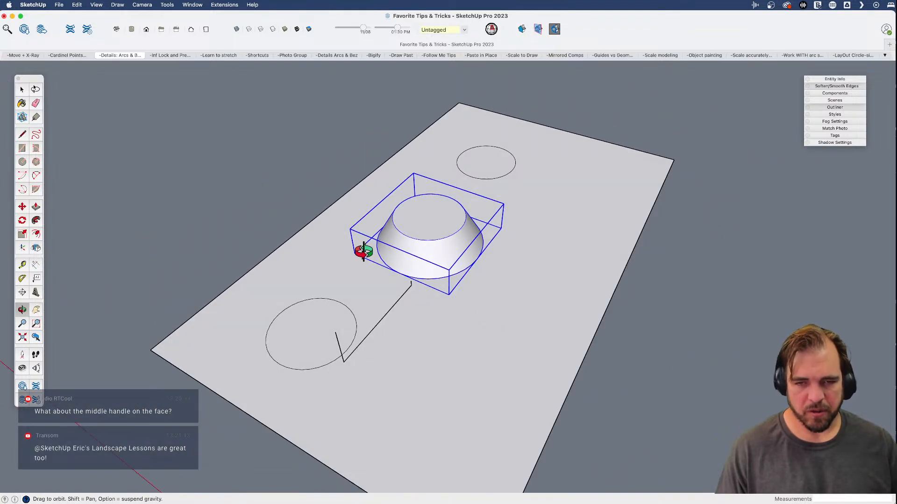
drag(376, 282, 679, 289)
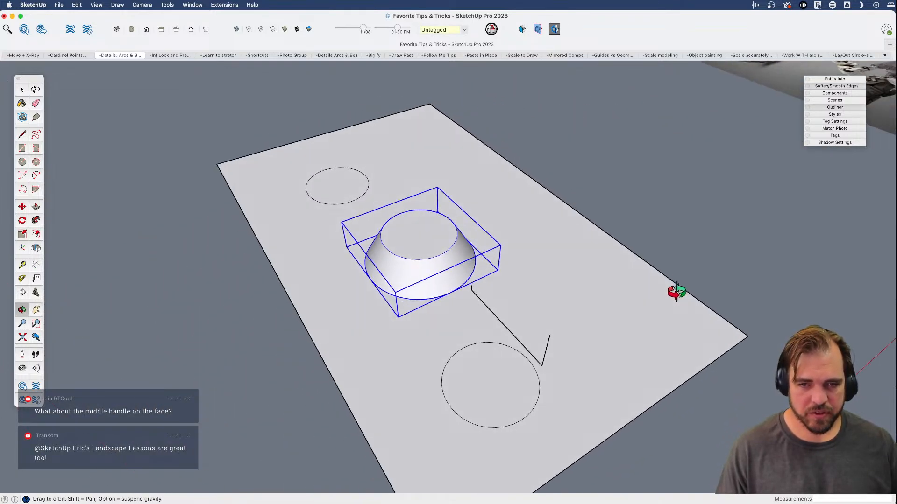
key(t)
click(312, 338)
click(373, 276)
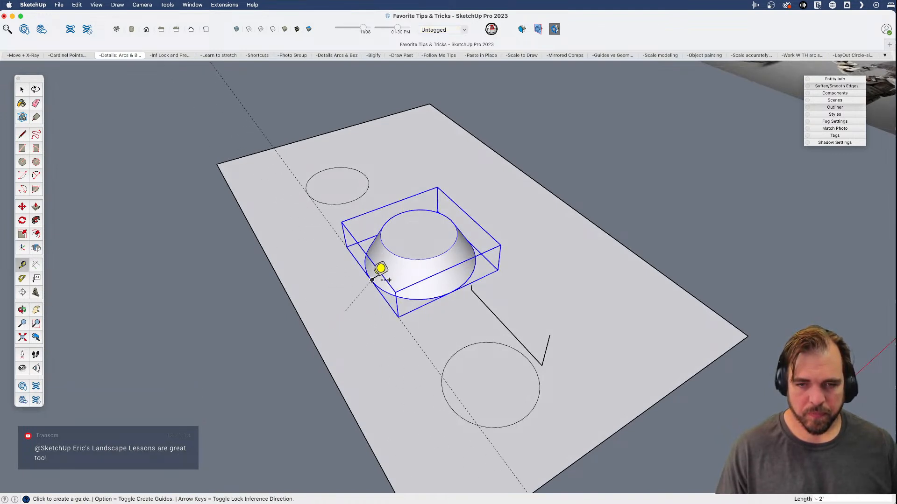
click(335, 382)
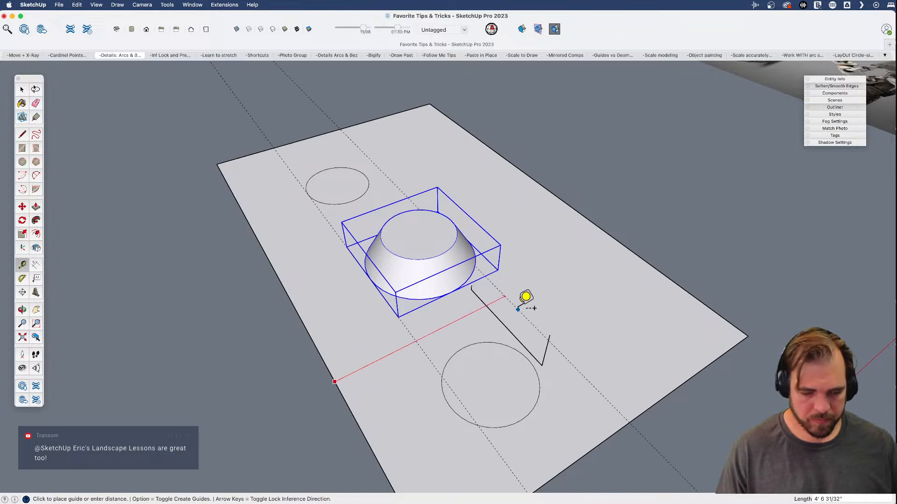
key(Escape)
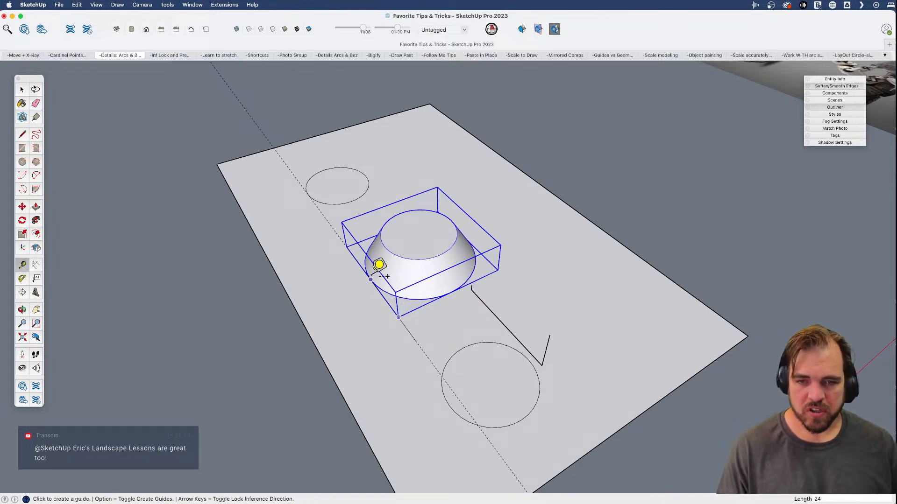
- Erase the guide running along the cone's base and the two circles
mouse_move(471, 266)
middle_down()
mouse_move(545, 282)
mouse_move(290, 292)
mouse_move(306, 308)
mouse_move(369, 295)
mouse_move(330, 284)
middle_up()
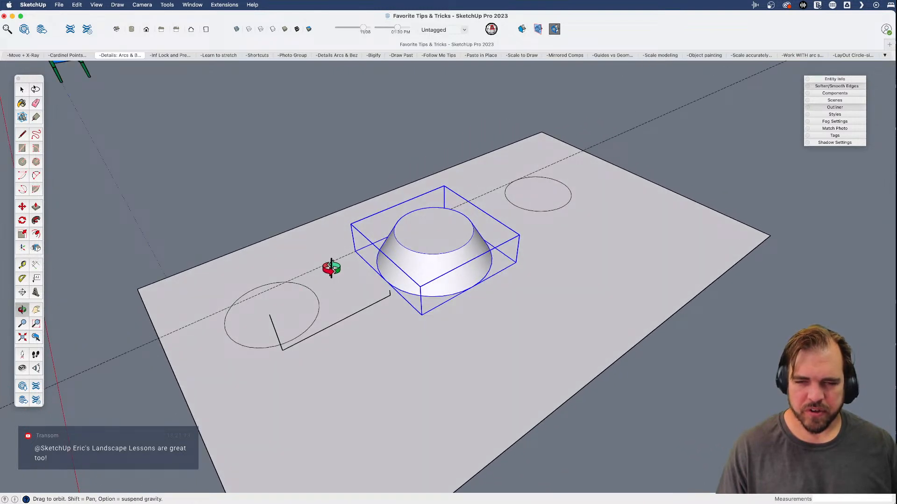
key(e)
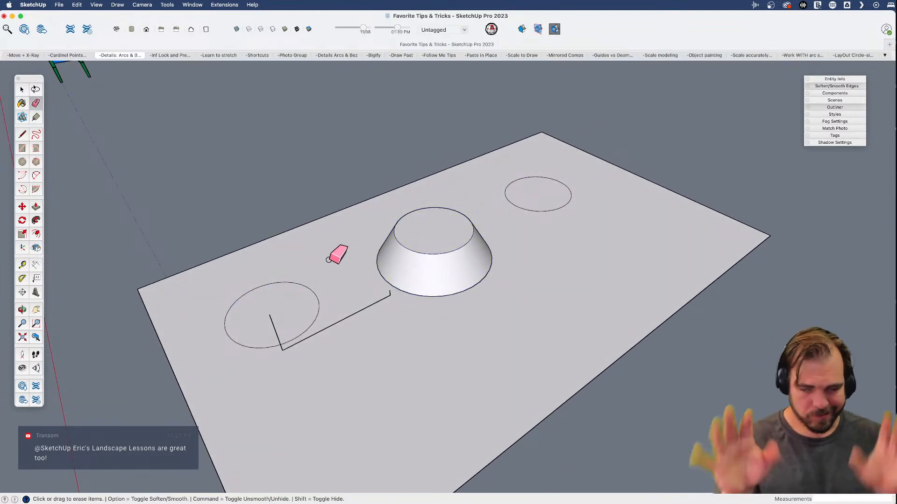
scroll(426, 265, down, 4)
middle_drag(427, 264, 416, 283)
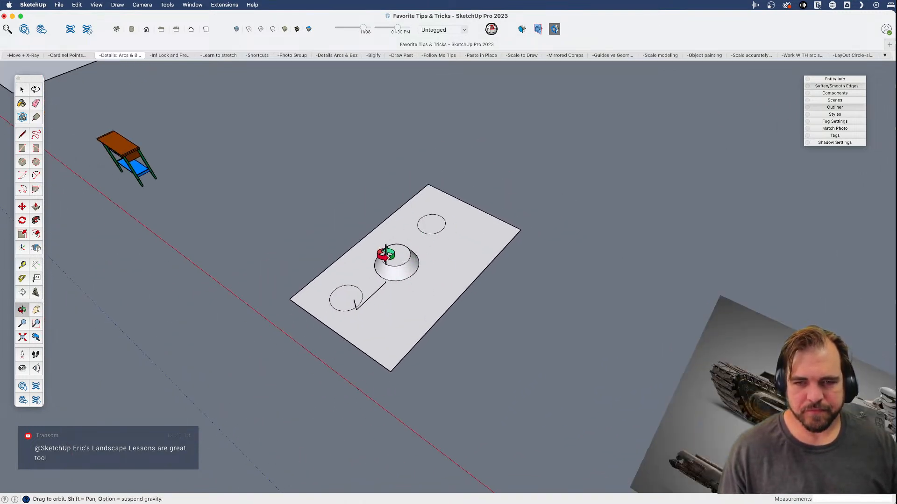
key(space)
scroll(376, 292, up, 5)
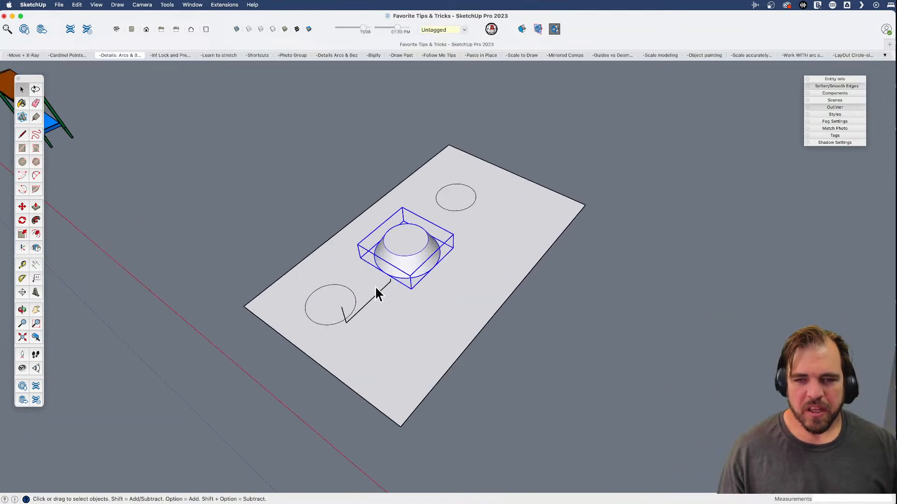
shift+middle_drag(432, 299, 429, 280)
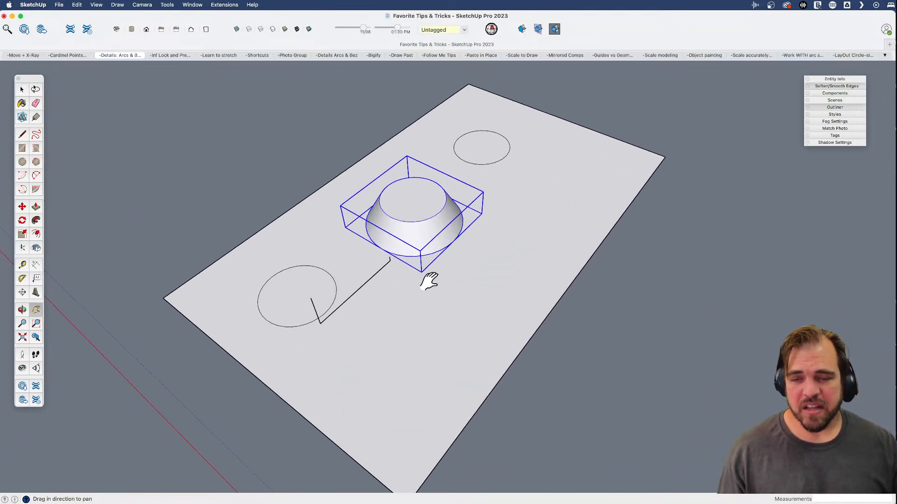
scroll(436, 262, down, 4)
middle_drag(437, 260, 395, 244)
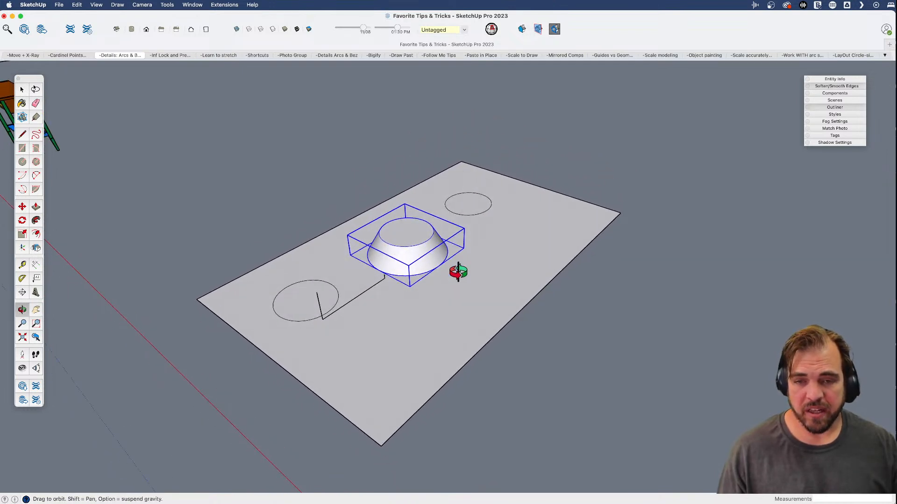
scroll(453, 270, down, 3)
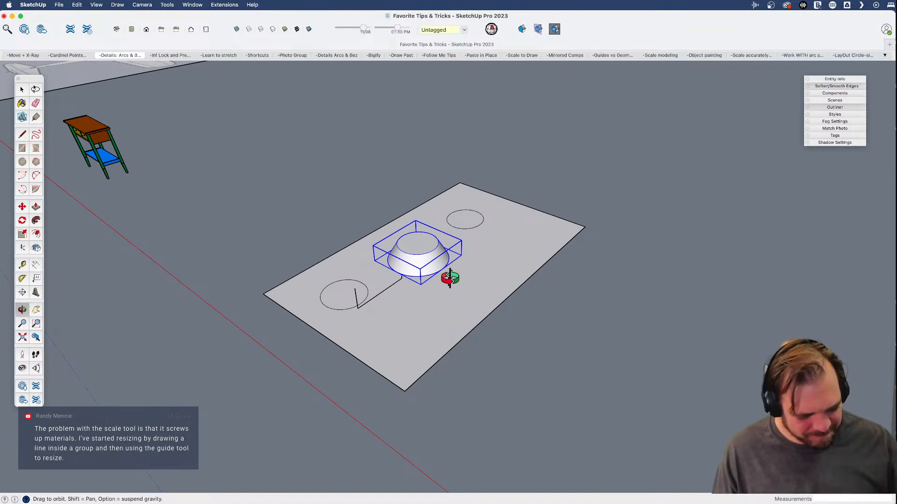
- Examine the speeder bike picture and the violin plan with its traced outline, beyond the cone's board
drag(450, 278, 357, 280)
scroll(358, 281, down, 5)
shift+middle_drag(469, 314, 276, 206)
middle_drag(373, 266, 458, 368)
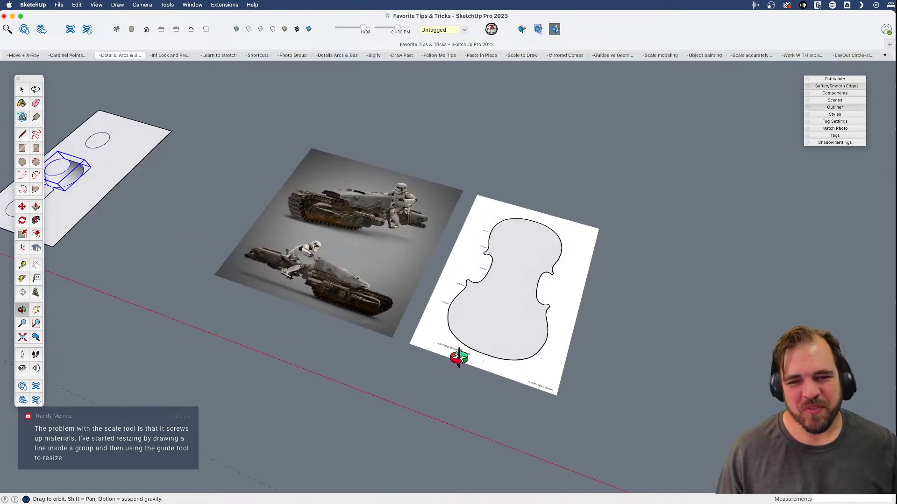
middle_drag(354, 260, 441, 346)
scroll(544, 310, up, 1)
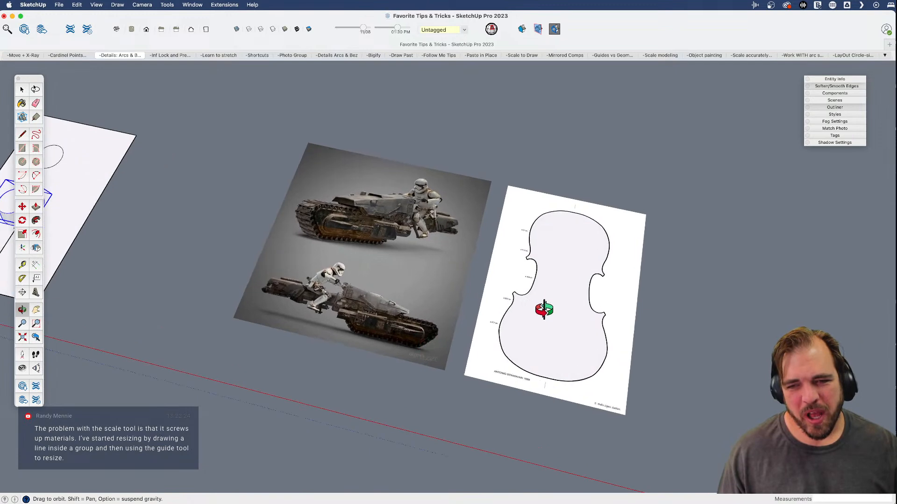
scroll(549, 312, up, 2)
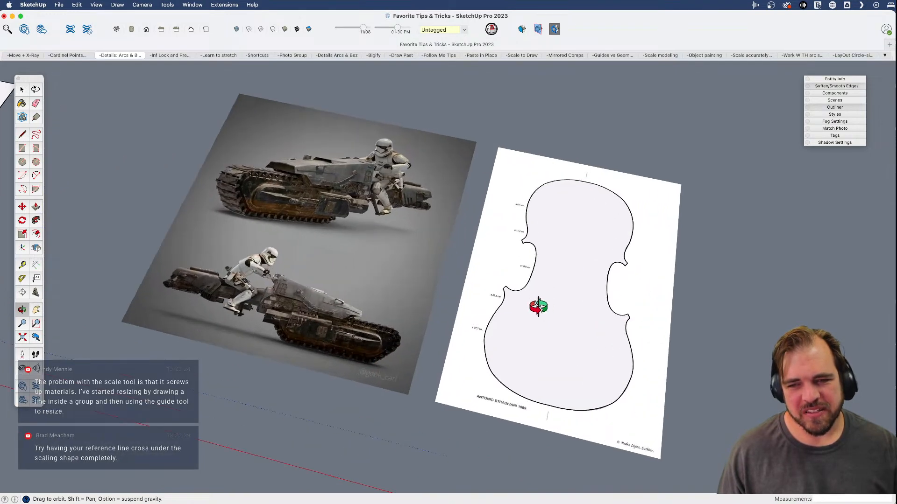
key(space)
click(559, 313)
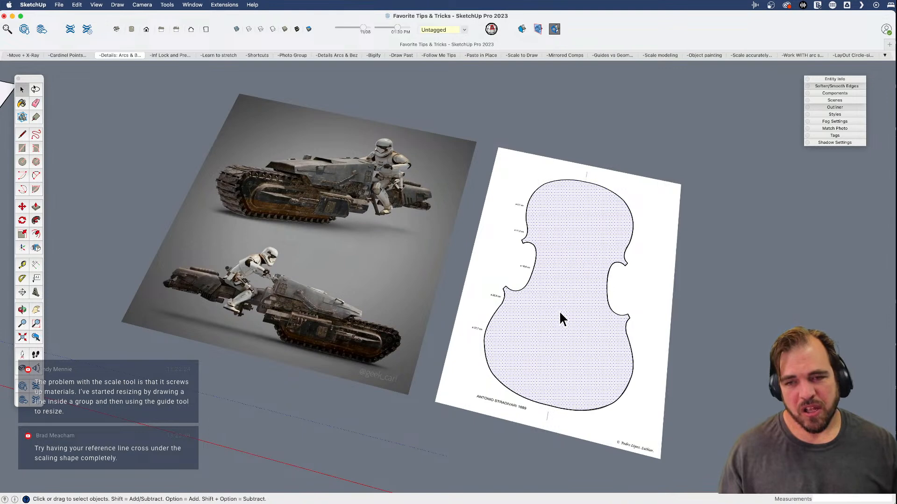
scroll(413, 396, down, 4)
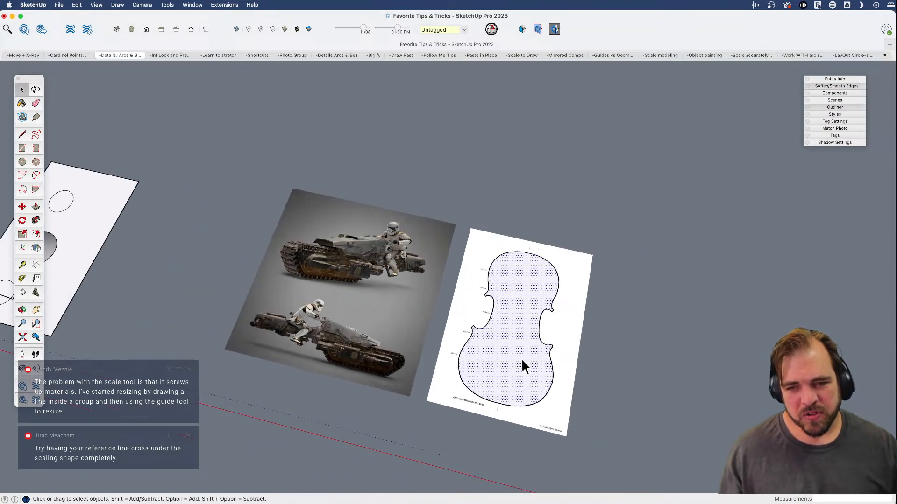
scroll(422, 415, up, 3)
click(417, 369)
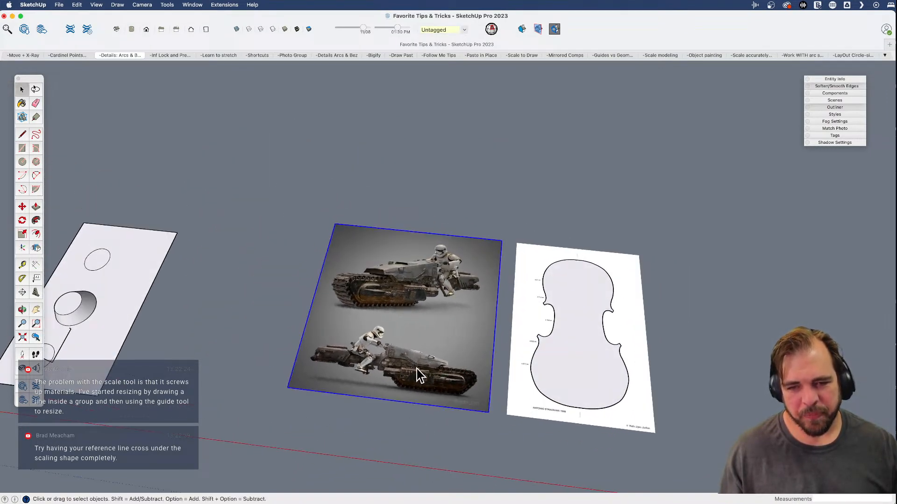
scroll(403, 370, up, 3)
middle_drag(429, 378, 430, 367)
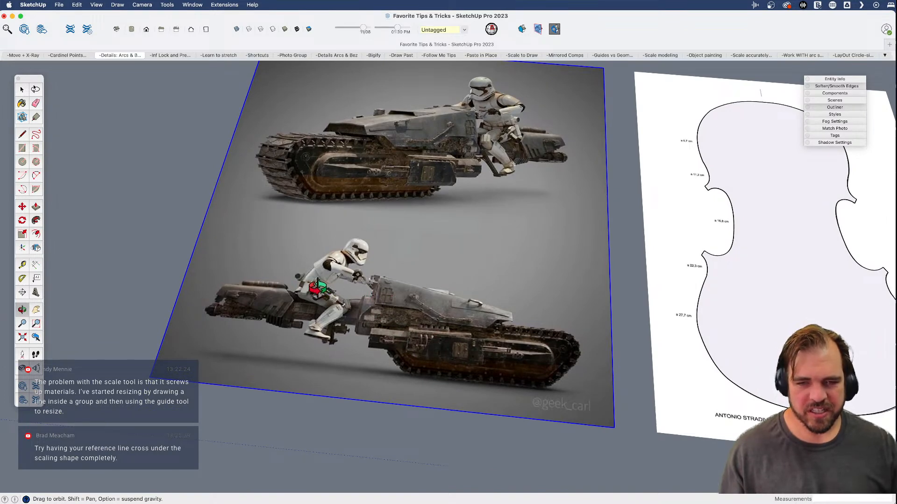
- Draw a line about 2' 6" long from the lower rider's helmet to his hip and group it with the speeder bike image
key(l)
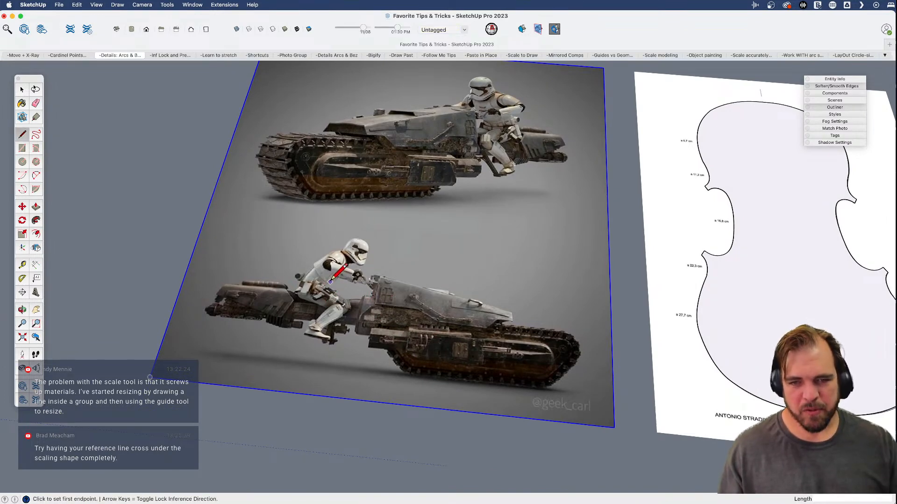
scroll(345, 276, up, 5)
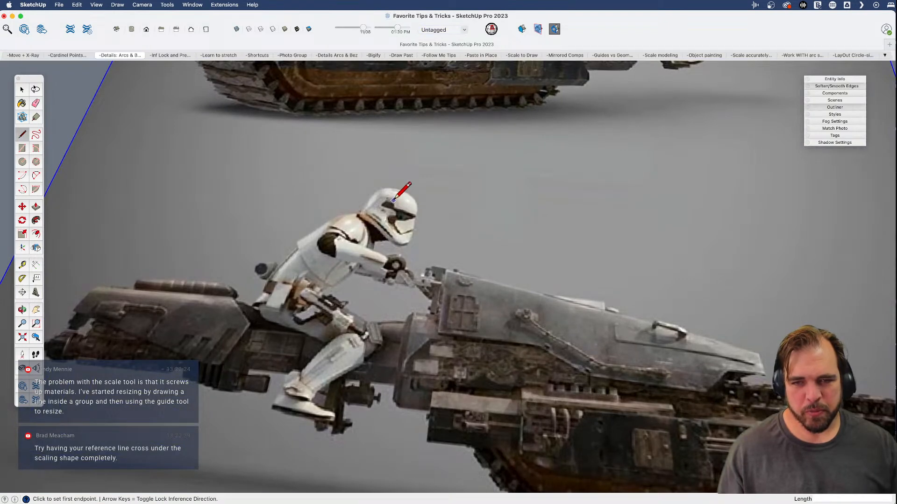
click(399, 197)
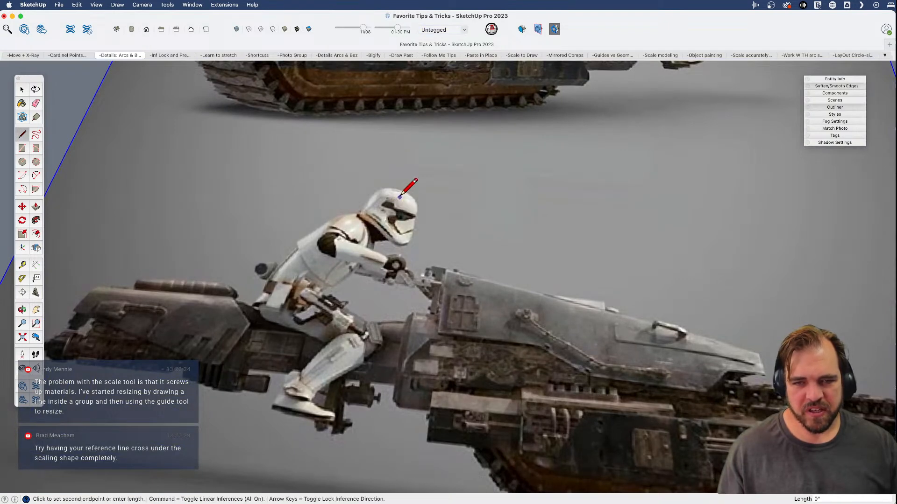
click(279, 300)
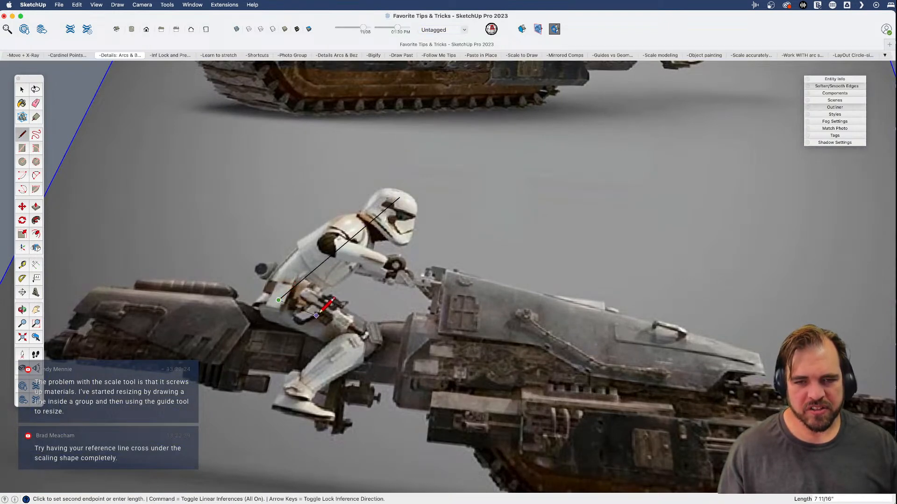
key(space)
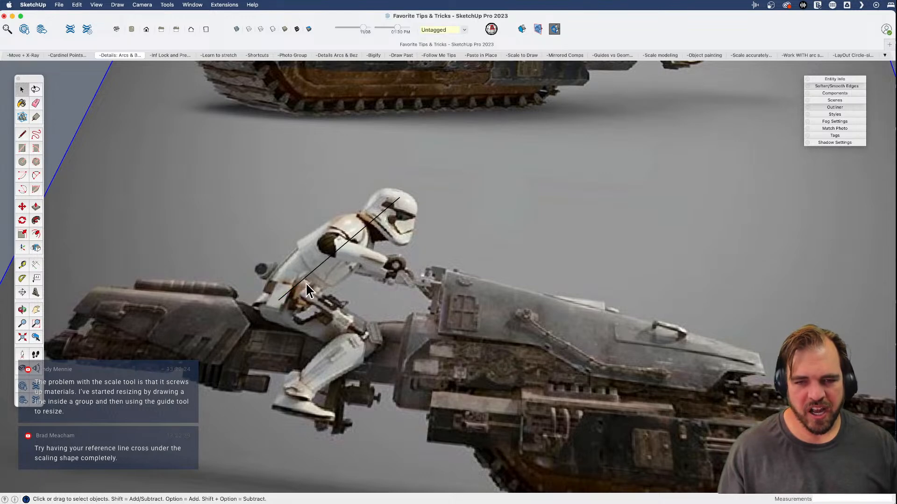
scroll(327, 261, down, 5)
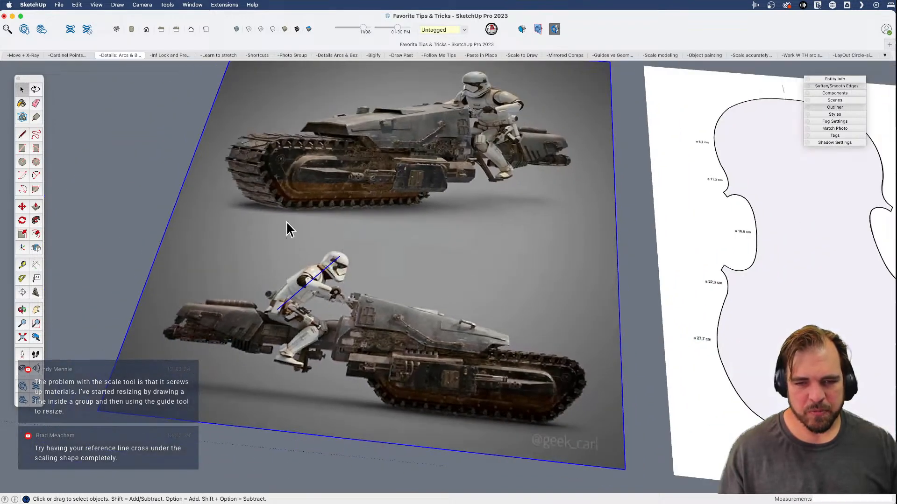
scroll(325, 303, down, 4)
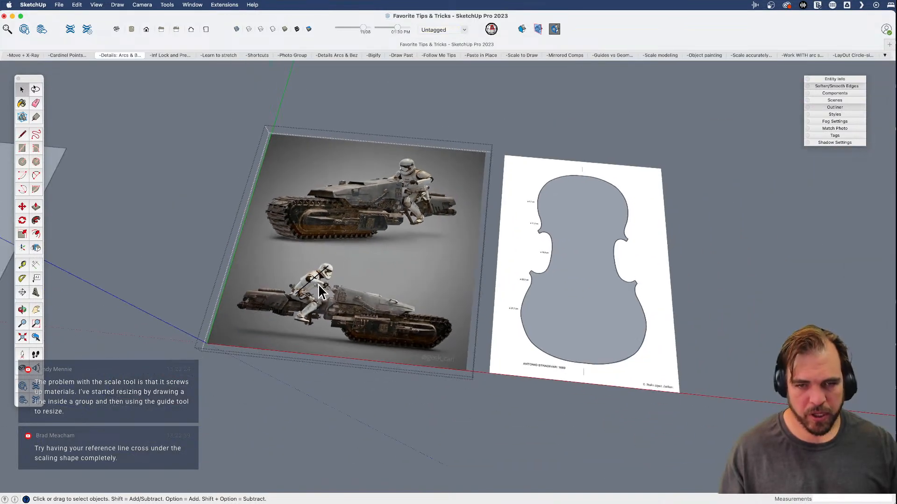
- Measure the rider's helmet-to-hip line with Tape Measure inside the group and resize the group so that it is 3' long
key(t)
click(304, 278)
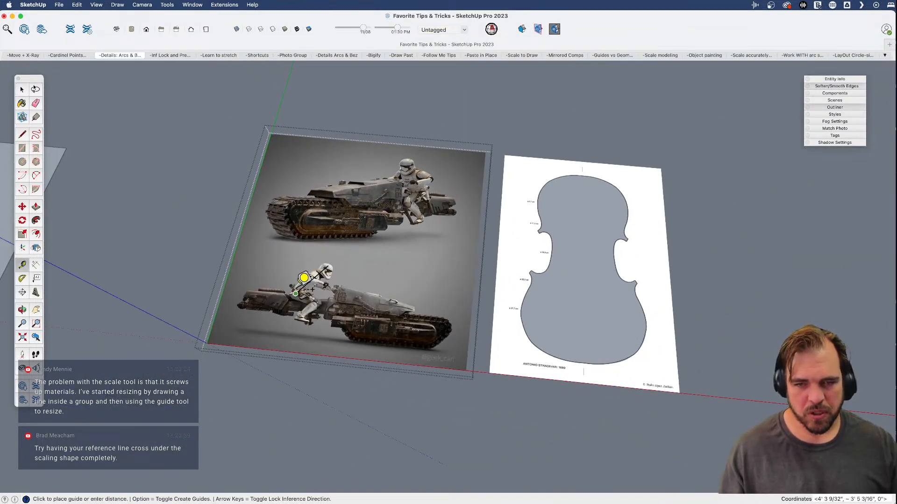
click(346, 264)
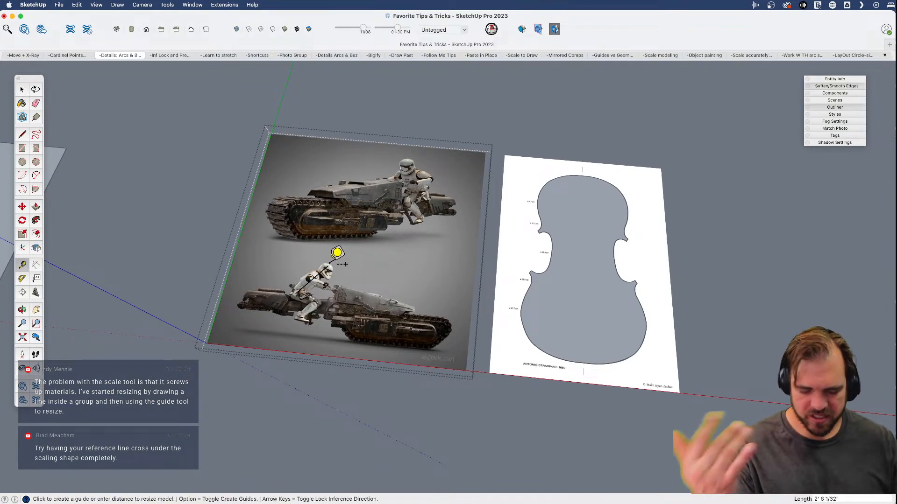
text(3)
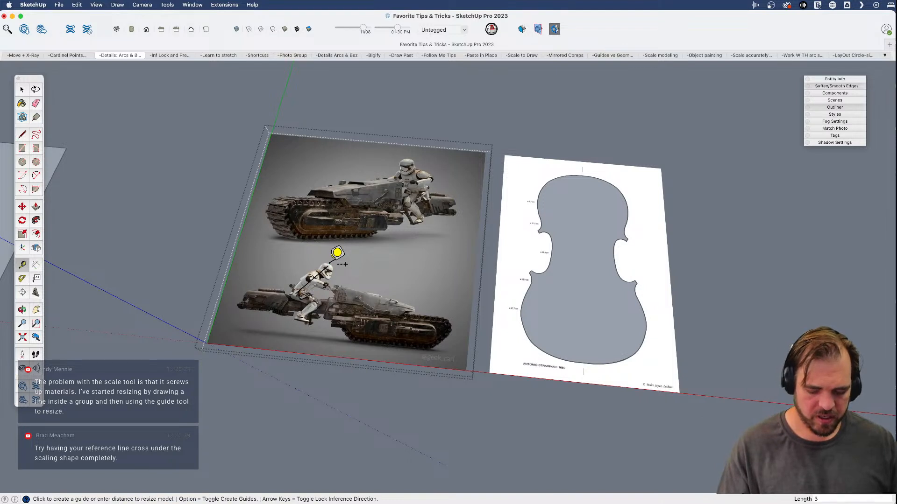
text(')
key(Return)
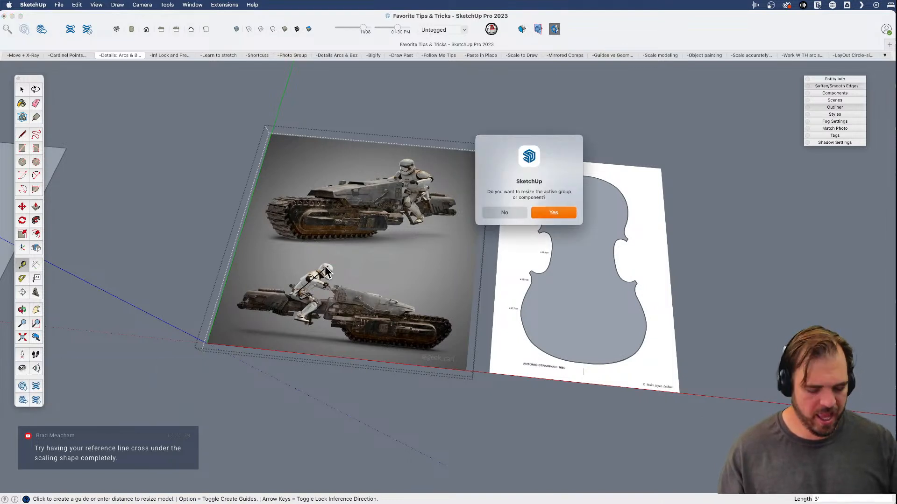
click(556, 213)
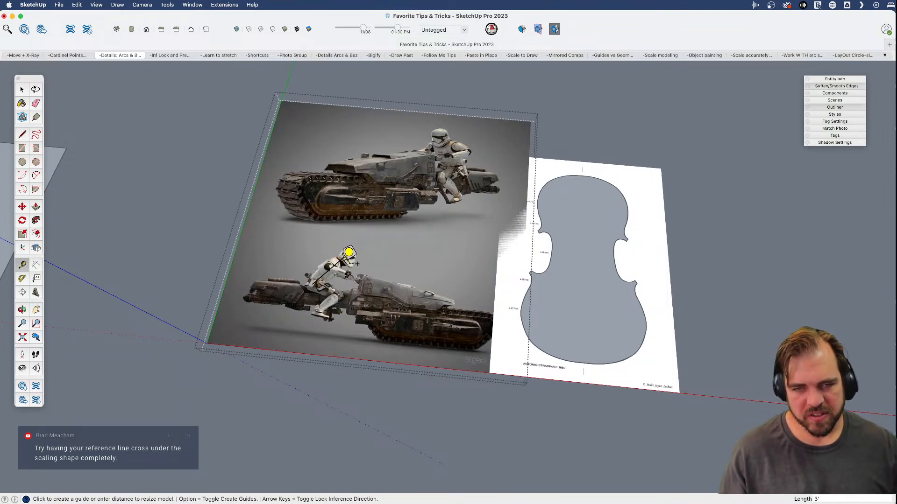
key(space)
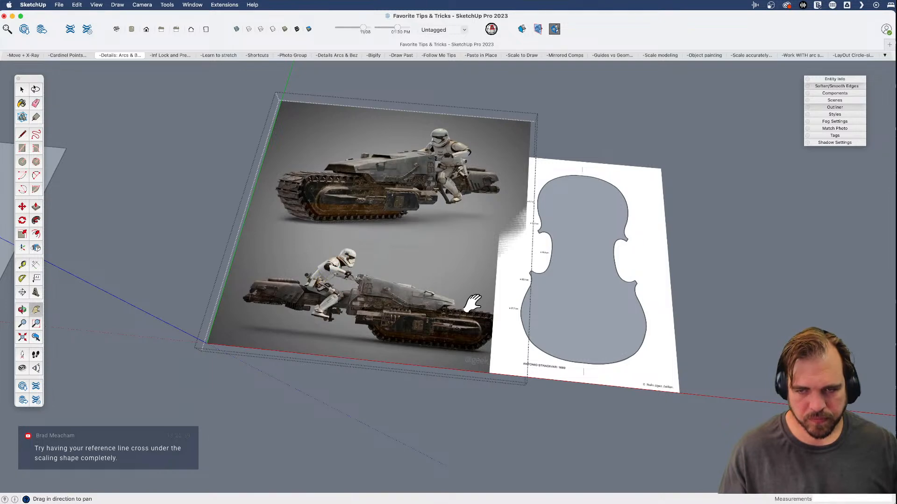
- Move the violin plan image together with its traced outline clear of the enlarged speeder bike image
shift+middle_drag(464, 296, 351, 293)
scroll(366, 296, up, 2)
click(353, 287)
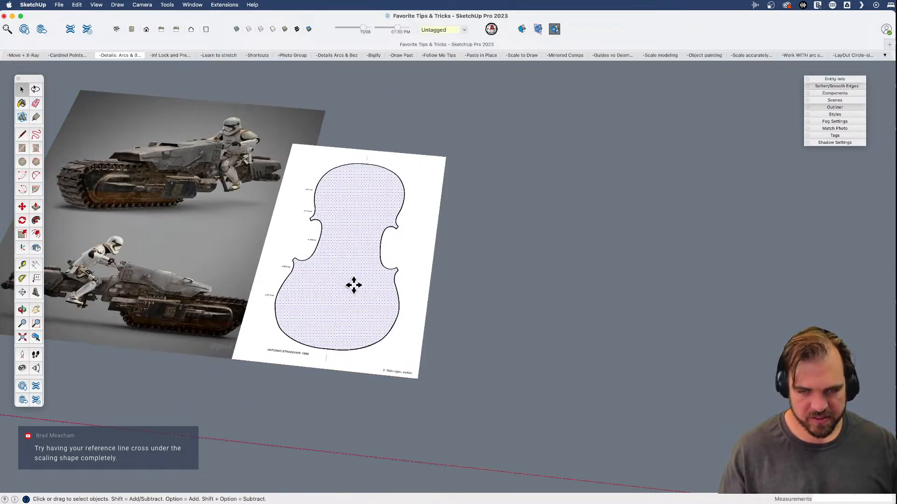
key(m)
click(353, 286)
key(space)
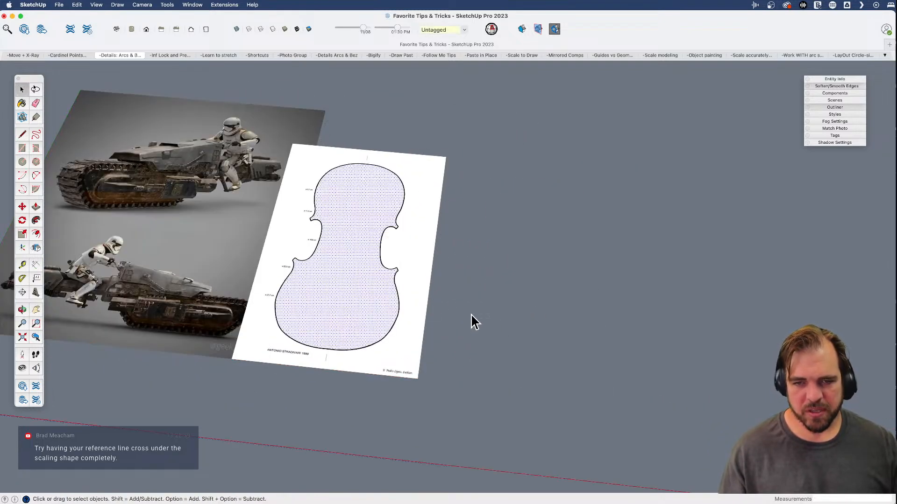
key(m)
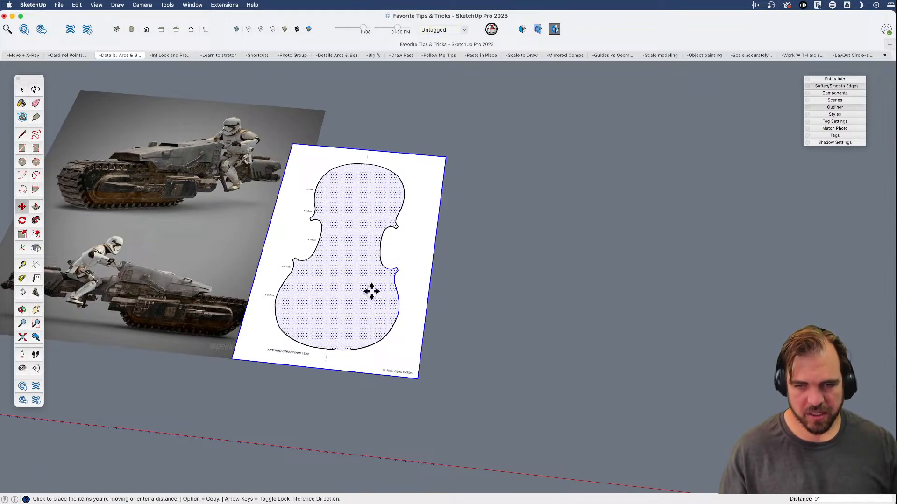
click(371, 291)
click(461, 298)
key(space)
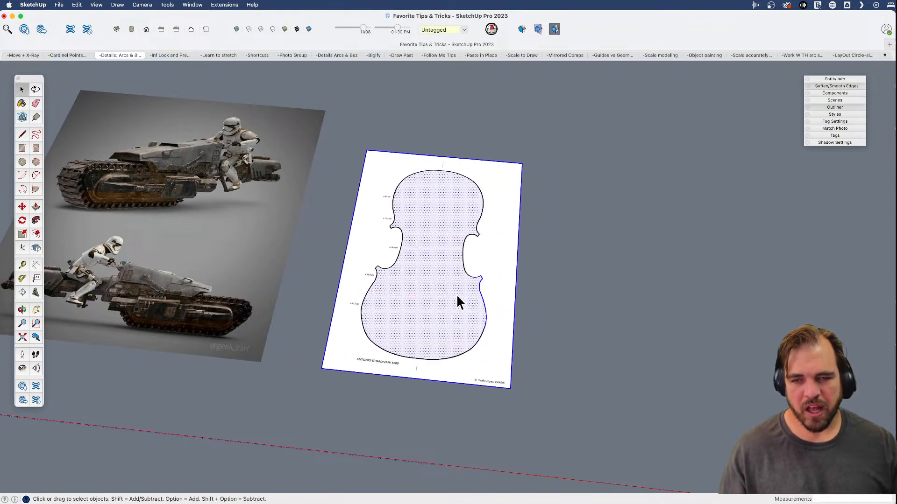
- Move the traced violin outline off its plan image to expose the drawing beneath, and undo that move
scroll(423, 301, down, 2)
key(m)
click(422, 306)
click(564, 321)
shift+middle_drag(546, 323, 357, 311)
scroll(287, 231, up, 5)
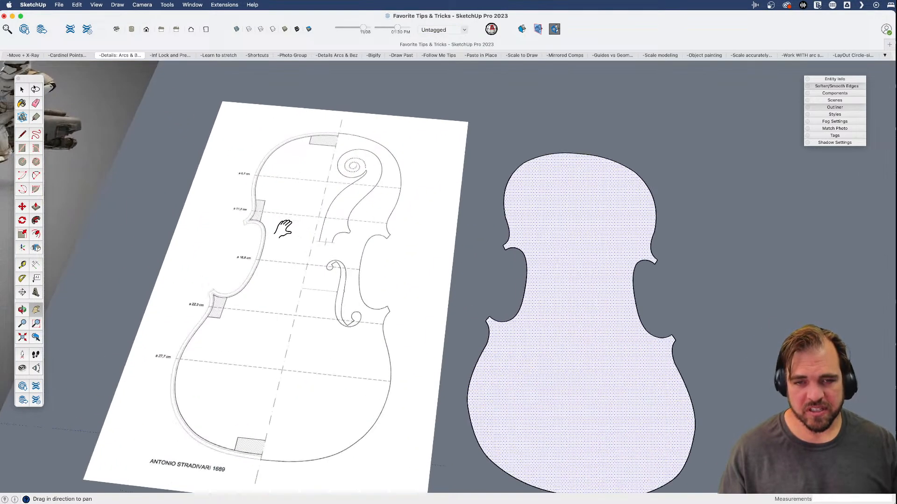
key(space)
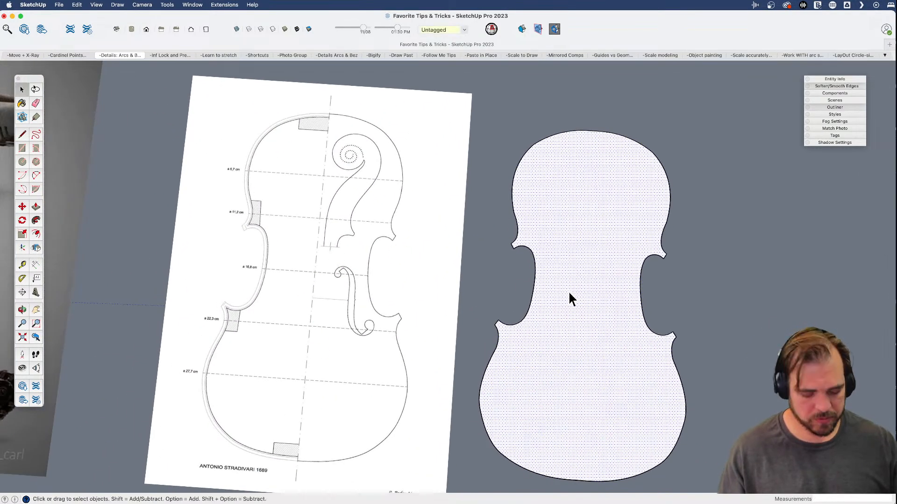
key(super+z)
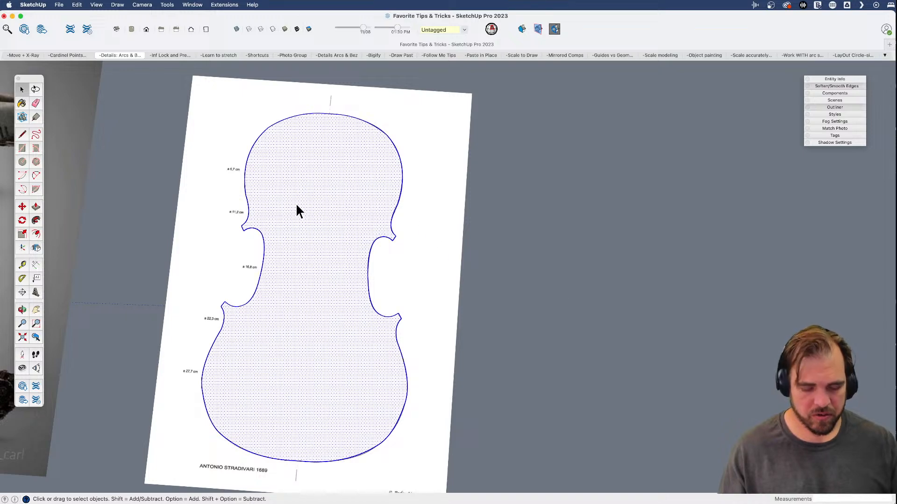
- In X-ray view, draw a line across the violin outline along the "a 6,7 cm" dashed mark and erase the end overhanging the outline
scroll(264, 172, up, 6)
key(l)
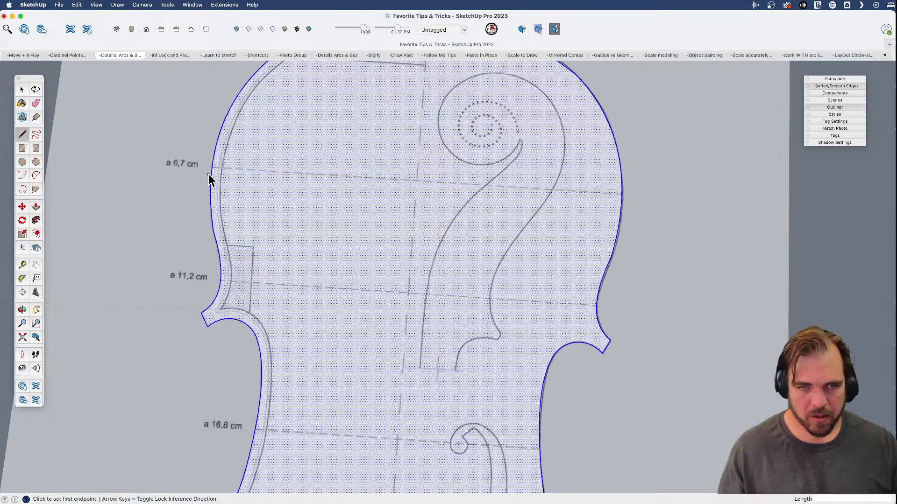
scroll(213, 172, up, 8)
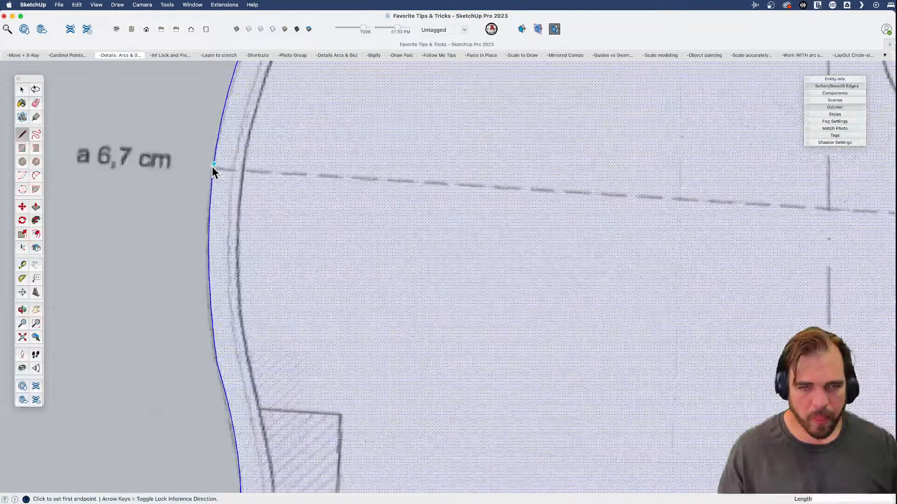
click(214, 168)
scroll(213, 171, down, 8)
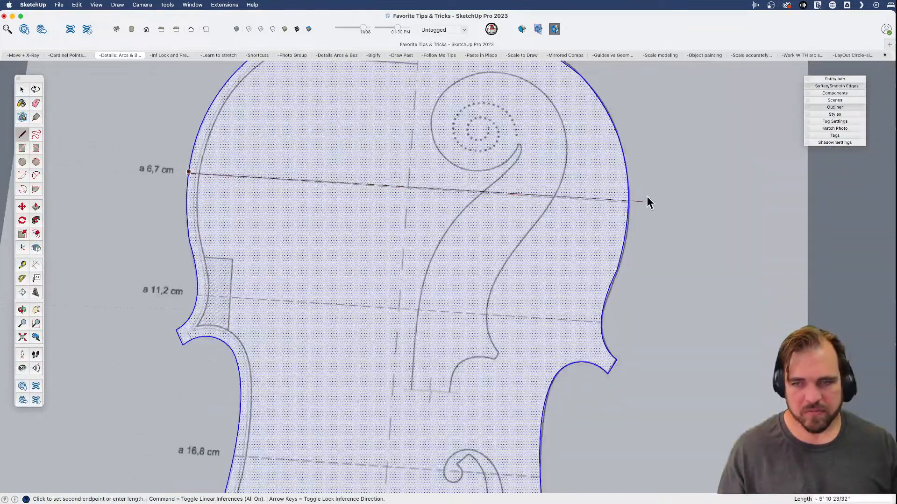
click(668, 206)
key(e)
click(652, 203)
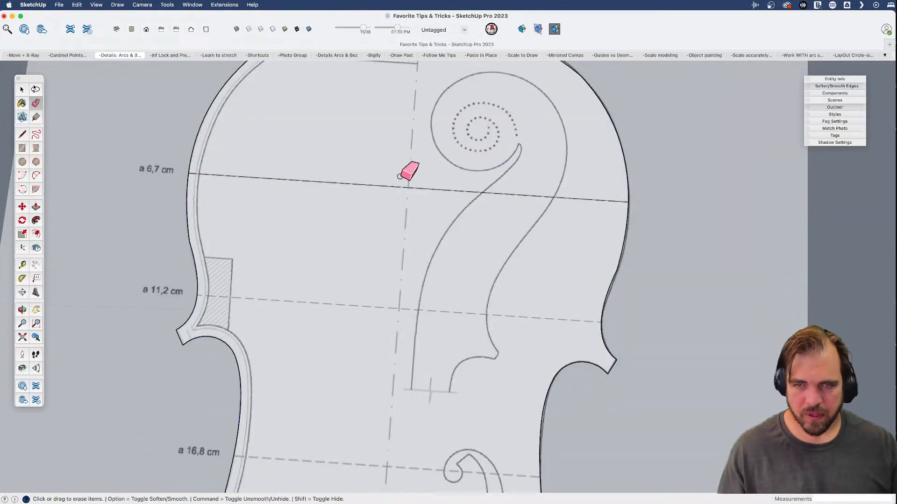
- Move the whole traced violin outline, including its cross line, sideways along the red axis until it is clear of the plan image
scroll(393, 201, down, 5)
key(space)
triple_click(355, 228)
key(m)
click(354, 227)
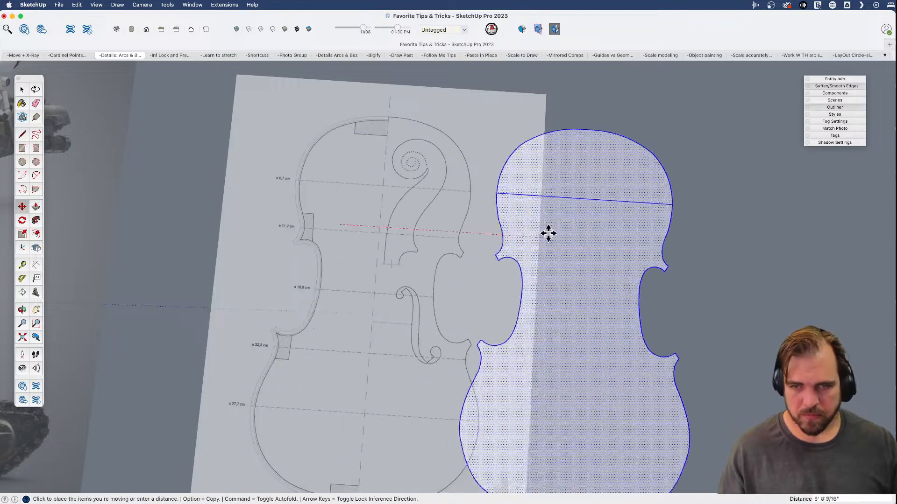
click(644, 246)
- Group the moved violin outline together with its cross line and open the group for editing
key(space)
shift+middle_drag(652, 252, 511, 232)
triple_click(510, 226)
key(super+g)
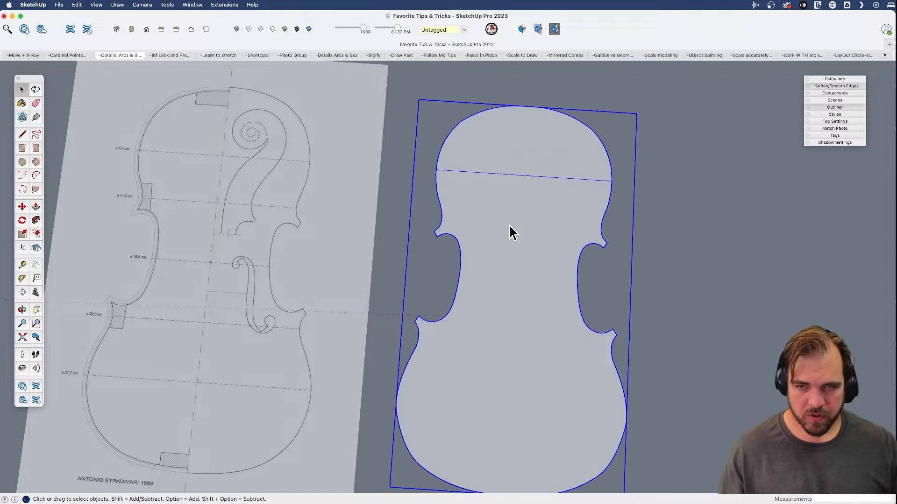
double_click(499, 201)
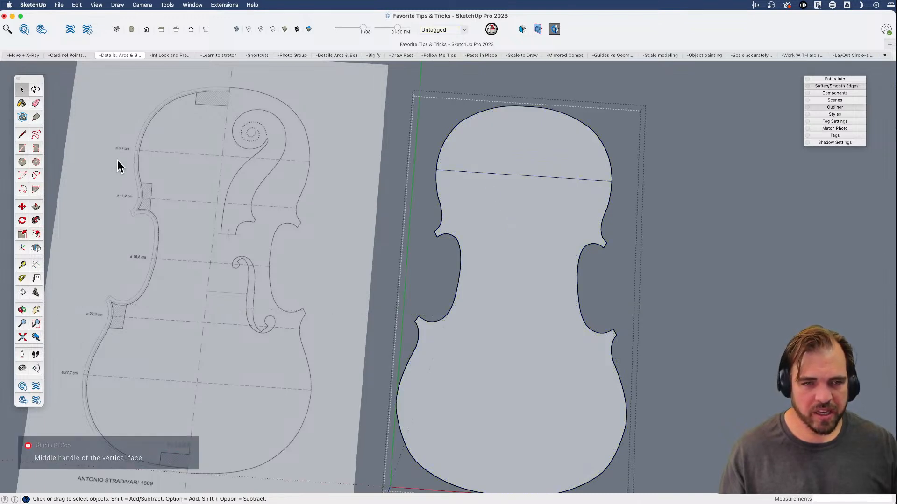
- Check the plan's label for the uppermost dashed line and try measuring the outline's cross line with Tape Measure
scroll(127, 159, up, 8)
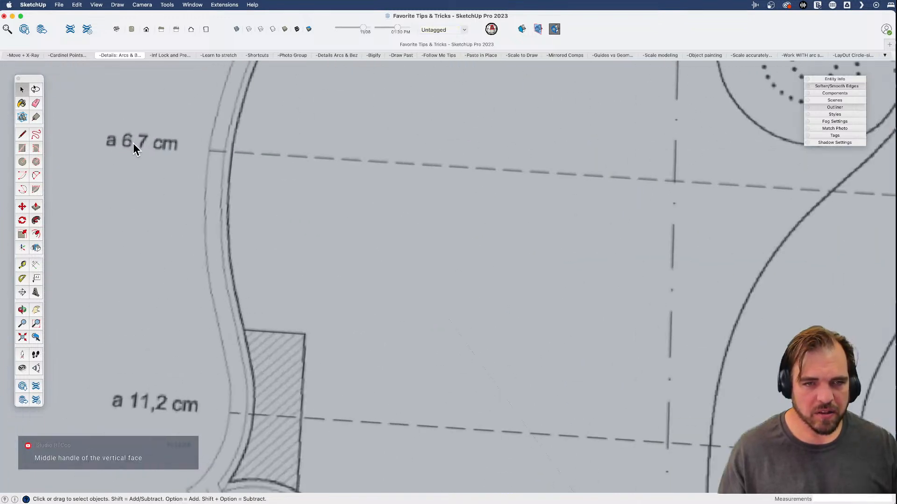
scroll(133, 143, down, 3)
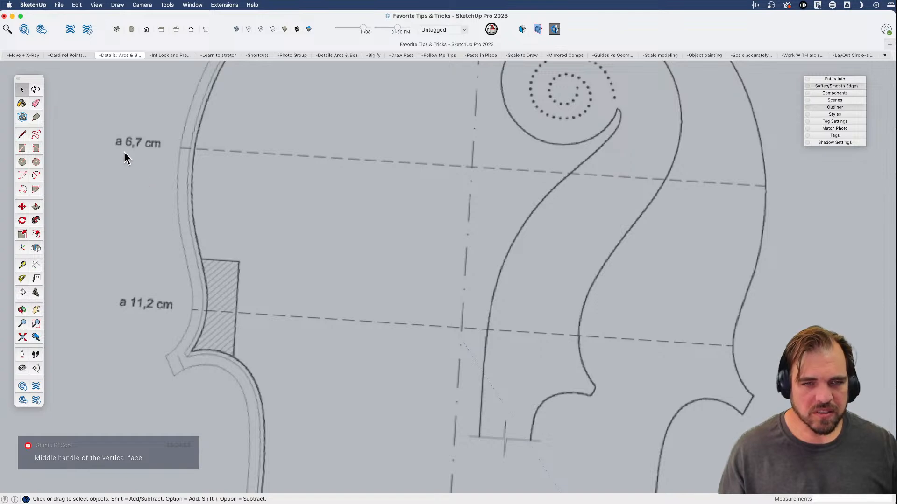
scroll(129, 154, down, 6)
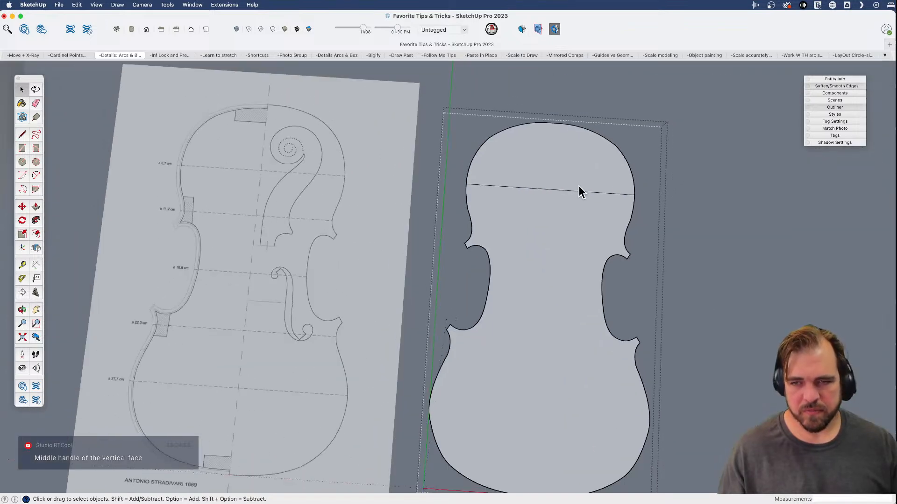
key(t)
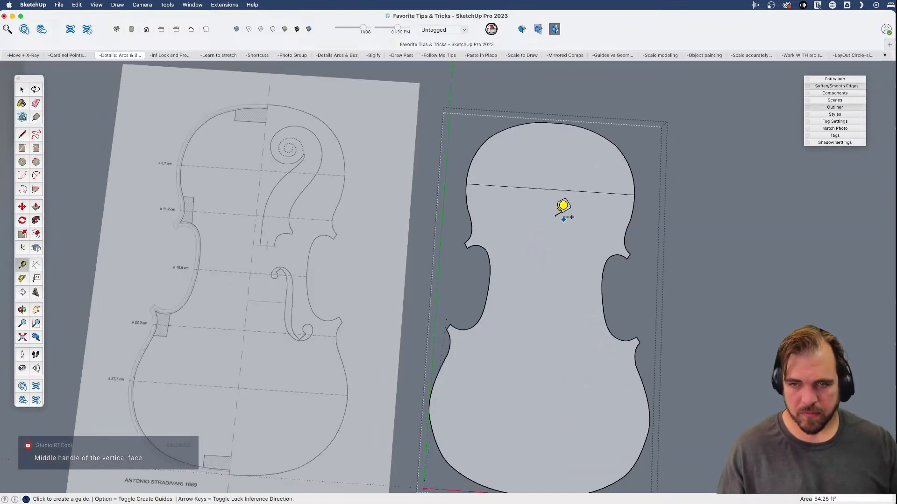
click(466, 184)
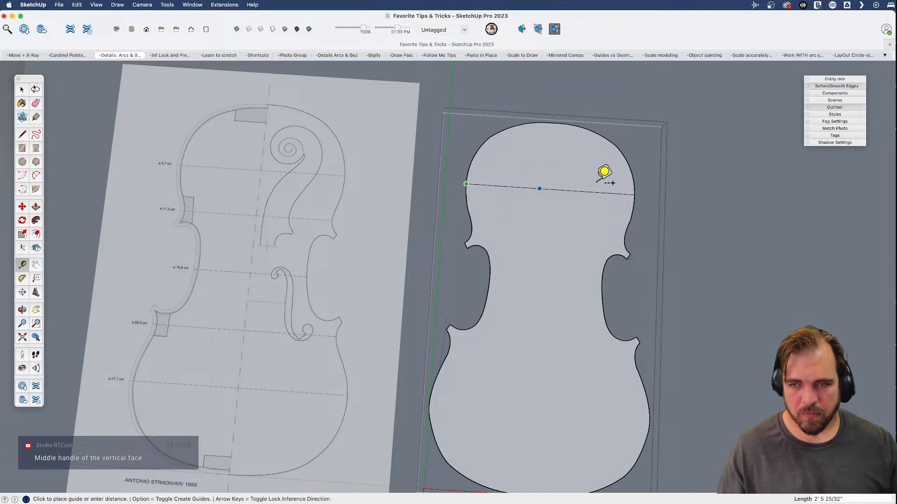
click(636, 193)
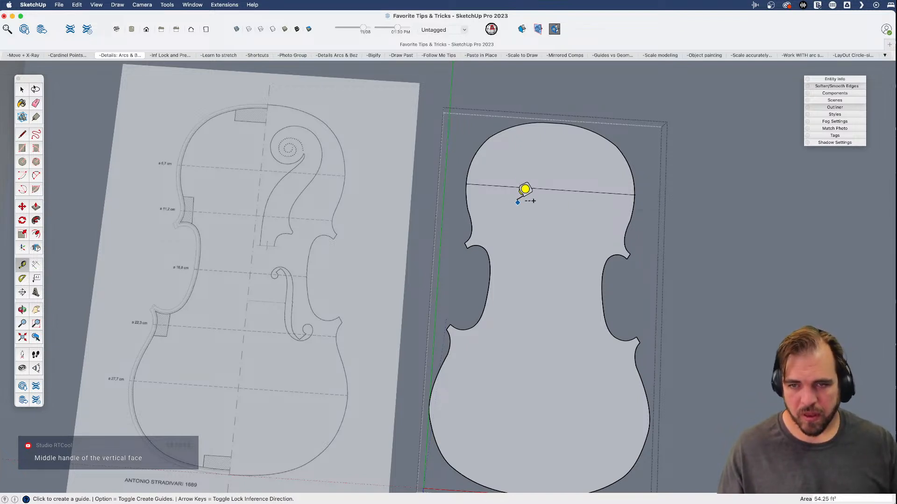
- Measure the cross line from end to end with Tape Measure inside the group and resize the group so that it is 6.7 cm long
scroll(467, 185, up, 4)
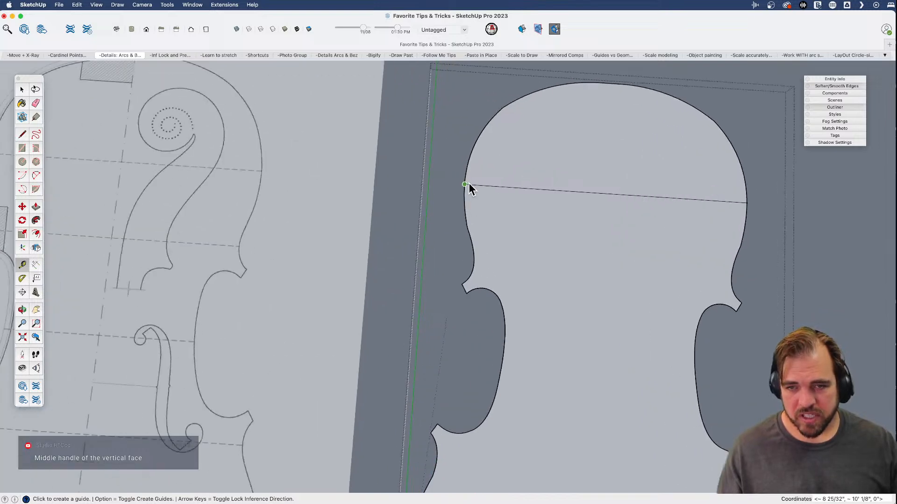
click(463, 185)
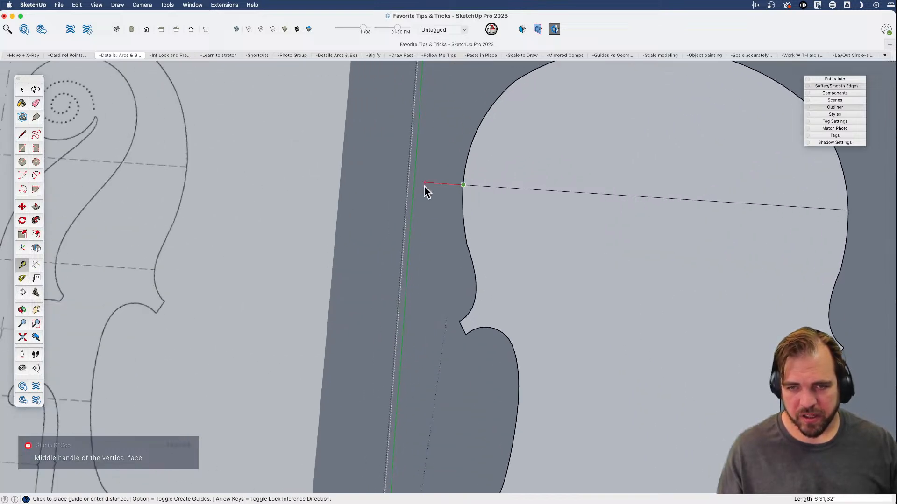
scroll(448, 186, down, 3)
scroll(643, 207, up, 1)
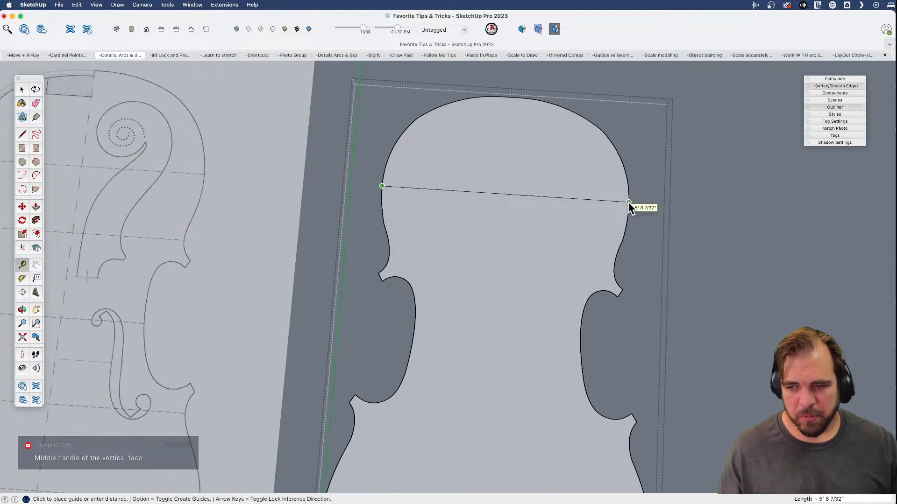
click(628, 203)
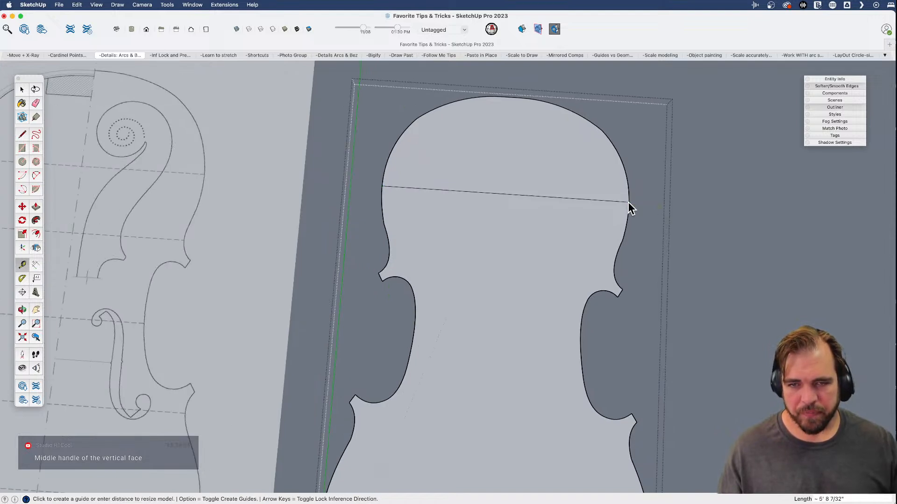
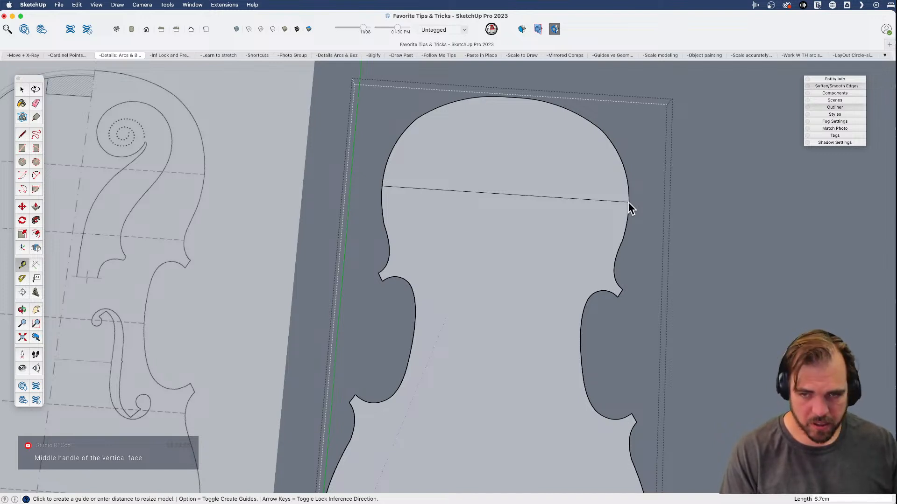
text(m)
key(Return)
key(Return)
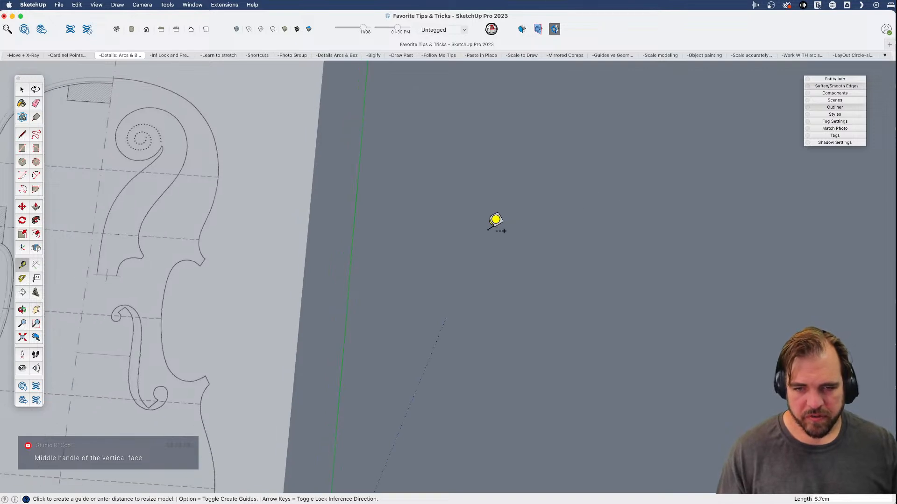
- Inspect the resized violin group up close and compare its size with the unscaled plan image
scroll(485, 373, down, 6)
key(space)
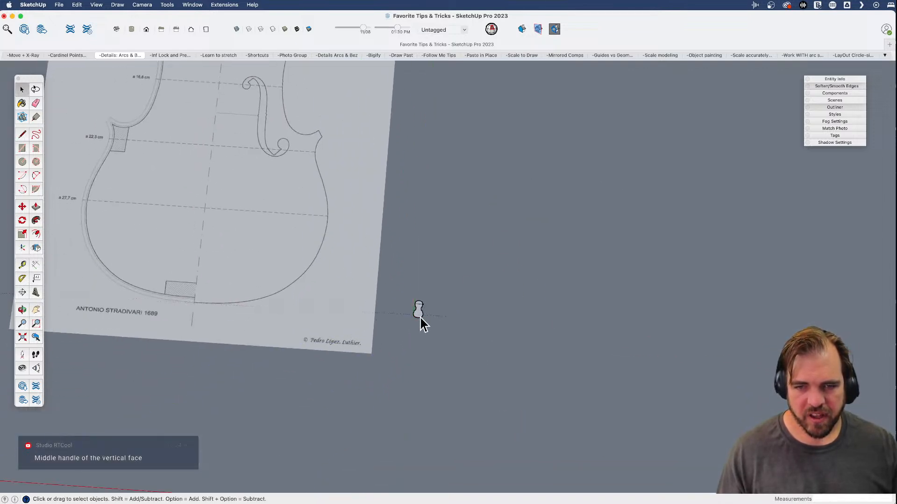
click(419, 310)
scroll(432, 307, up, 10)
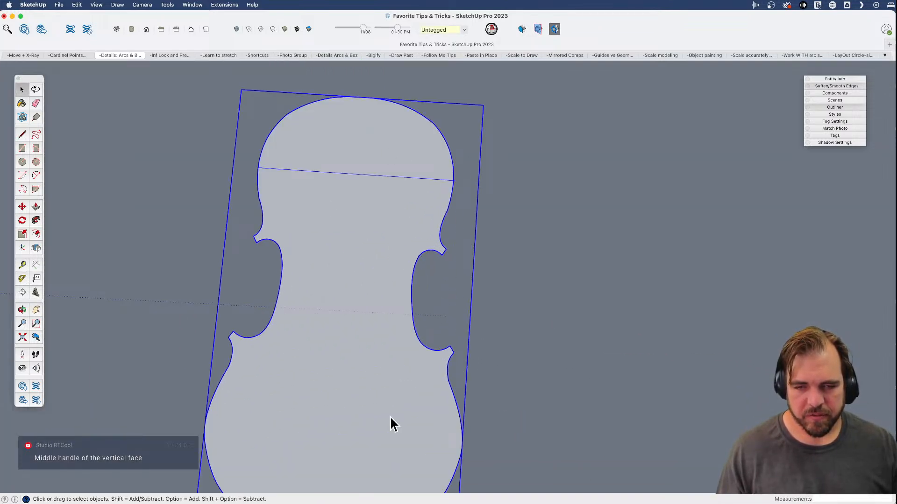
scroll(435, 329, down, 10)
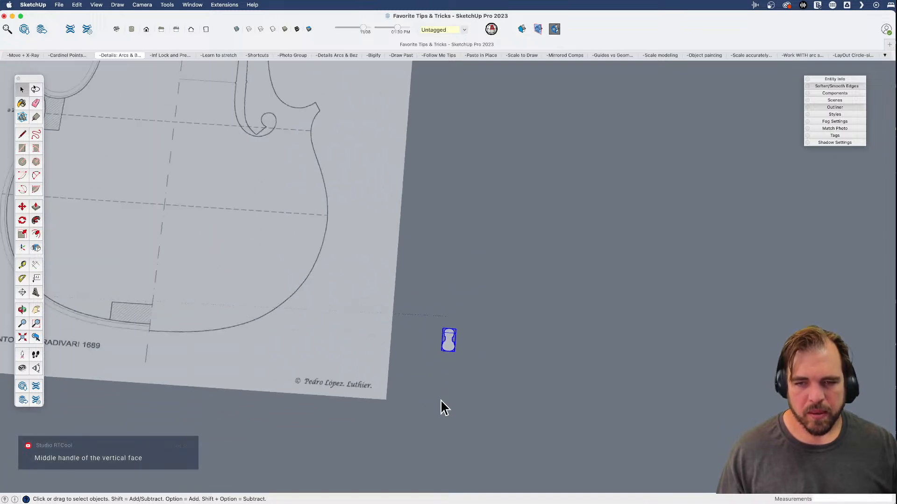
scroll(442, 396, down, 3)
mouse_move(439, 397)
middle_down()
mouse_move(524, 430)
mouse_move(397, 255)
middle_up()
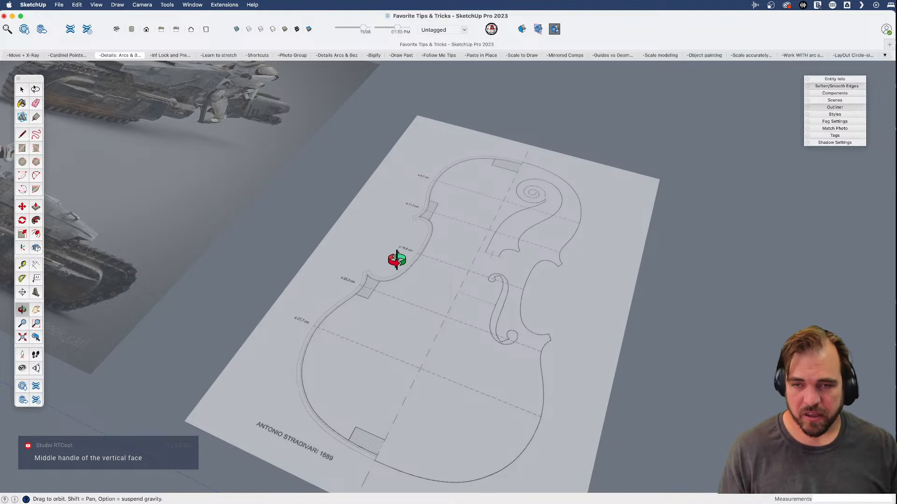
scroll(394, 257, down, 5)
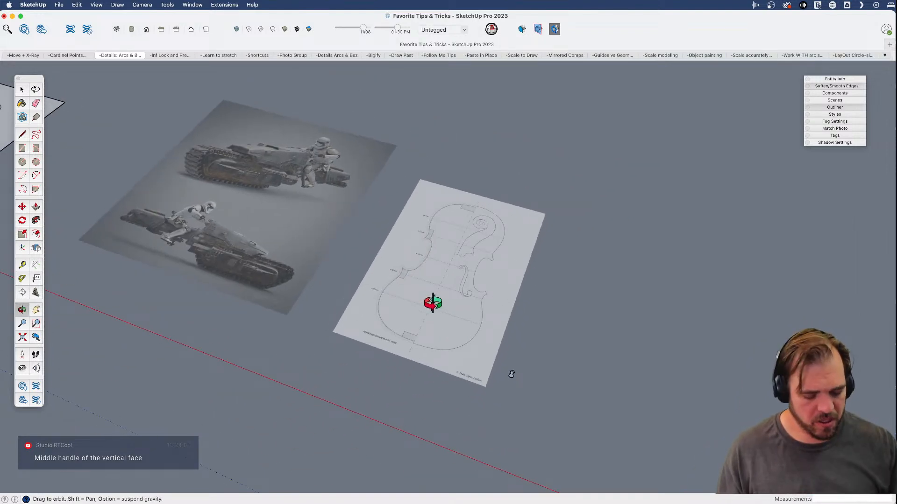
- Go back along the row of example models to the ornate hinge image with its partly traced plate
scroll(511, 374, down, 3)
shift+middle_drag(190, 224, 610, 301)
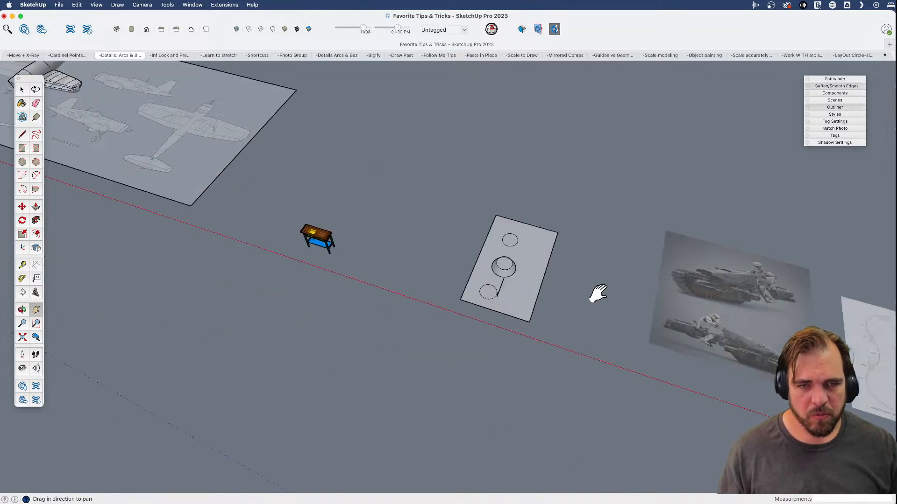
drag(421, 265, 460, 334)
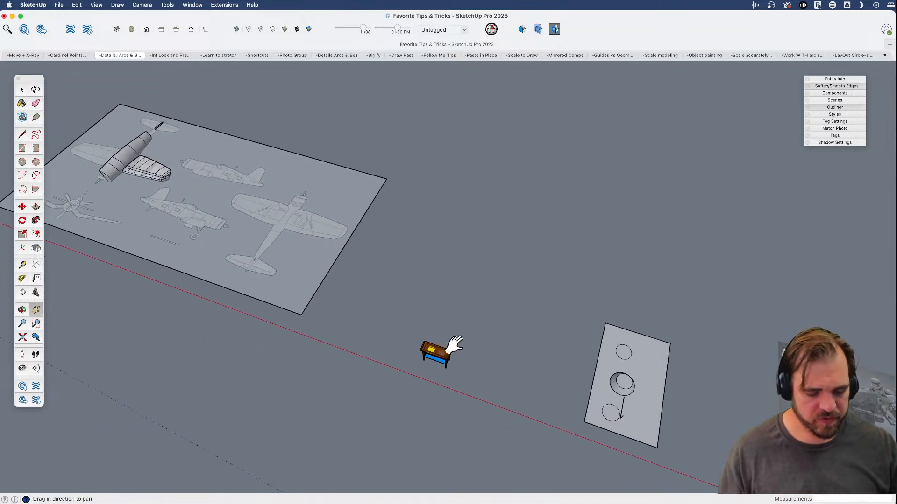
scroll(456, 333, down, 3)
drag(237, 232, 572, 378)
drag(217, 303, 421, 331)
drag(255, 283, 458, 308)
key(o)
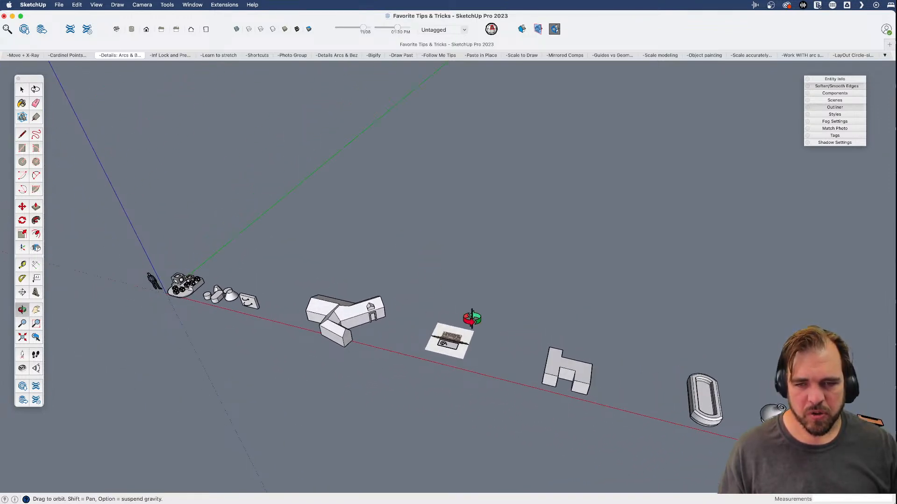
scroll(467, 344, up, 5)
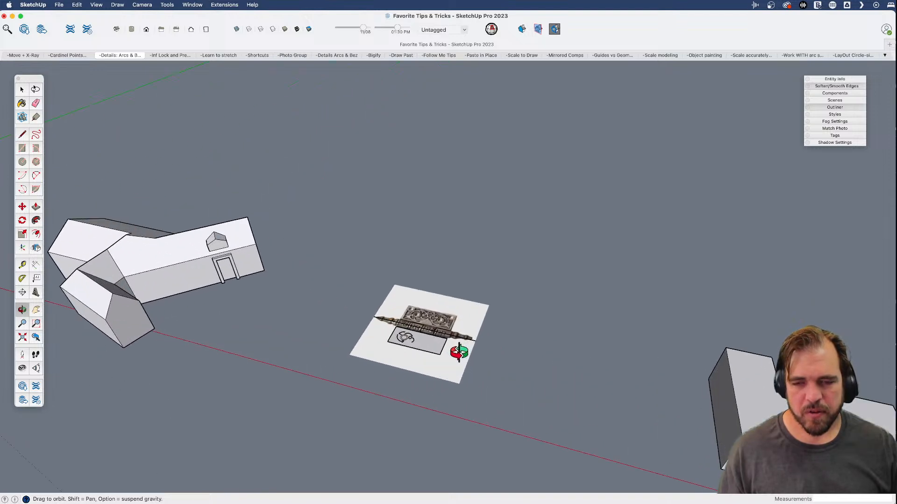
scroll(439, 348, up, 3)
drag(424, 344, 391, 392)
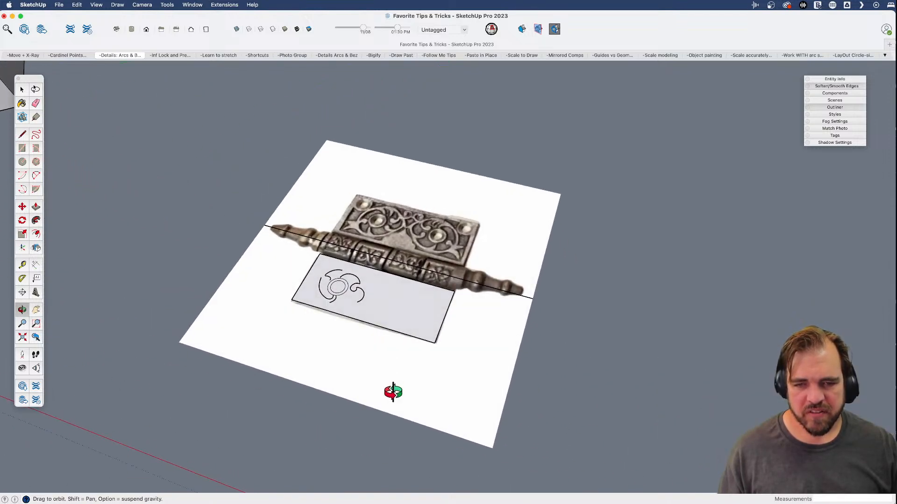
- Examine the hinge image's ornamental scrollwork and the circles and arcs traced on the plate from several angles
key(space)
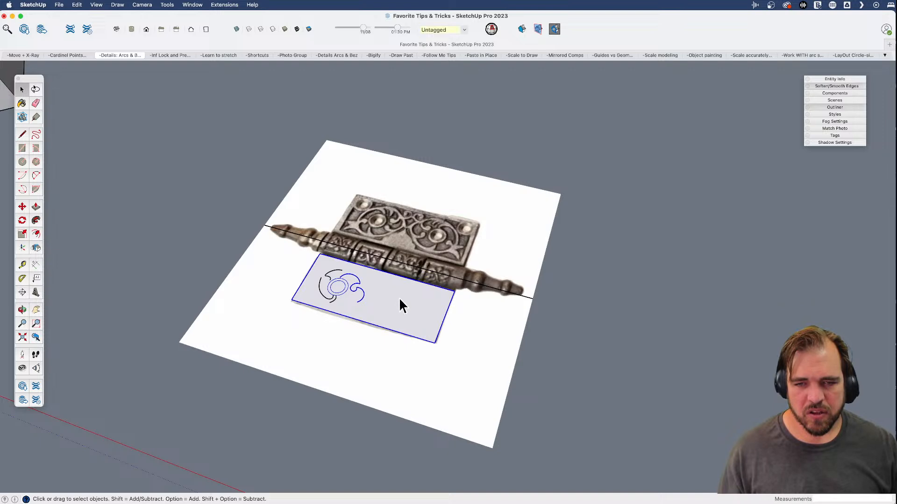
scroll(402, 302, up, 3)
scroll(392, 280, down, 5)
scroll(392, 257, up, 10)
scroll(406, 248, down, 5)
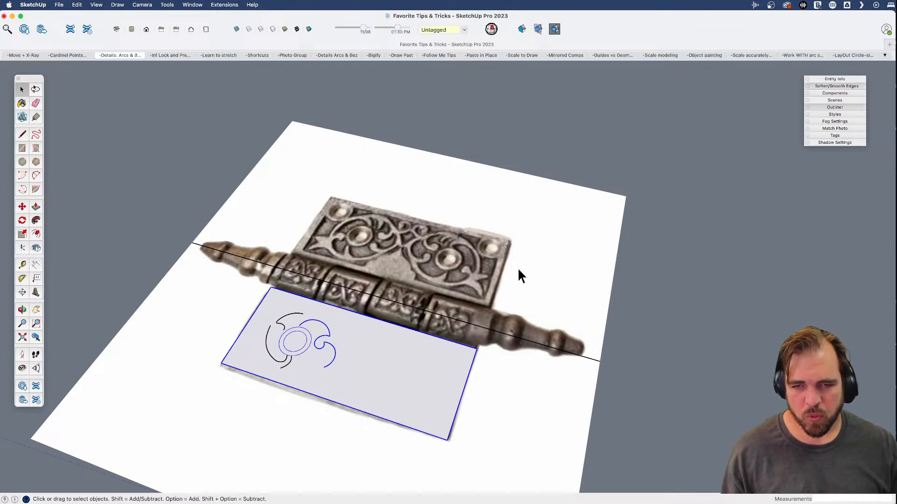
scroll(429, 241, down, 4)
shift+middle_drag(429, 241, 499, 342)
scroll(335, 338, up, 6)
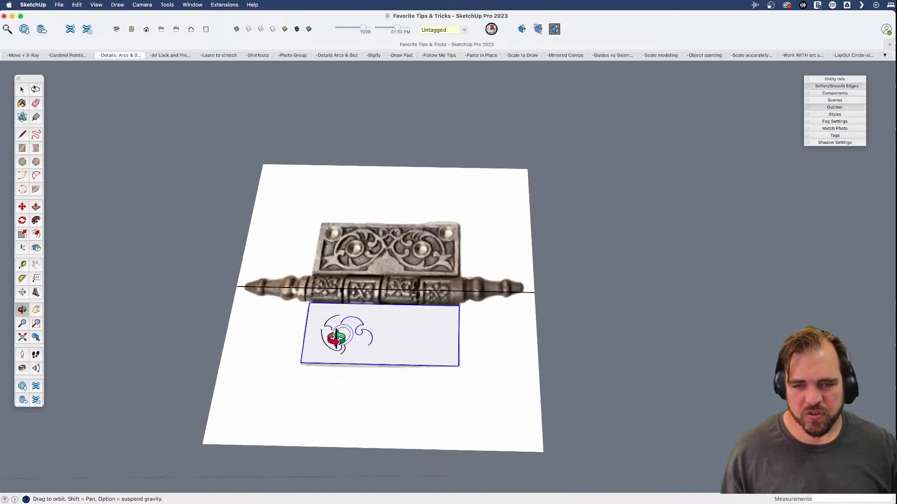
key(space)
scroll(351, 170, down, 1)
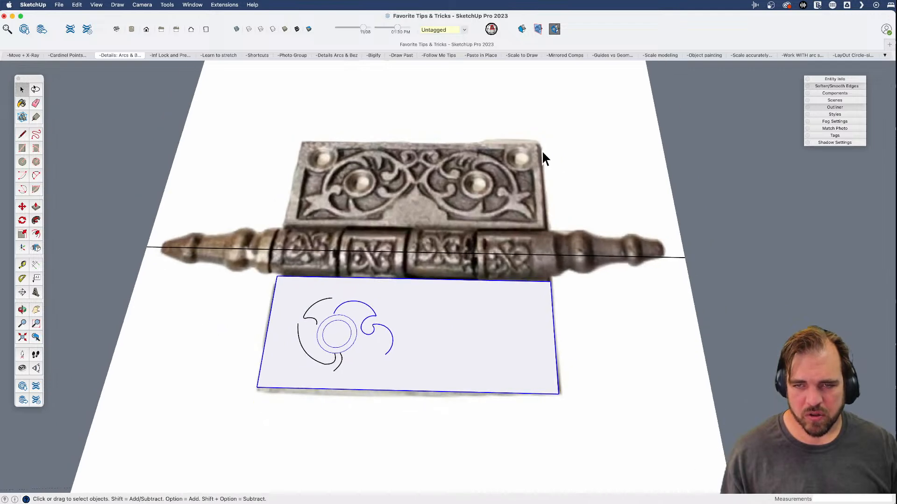
scroll(411, 243, down, 3)
key(o)
drag(414, 254, 309, 205)
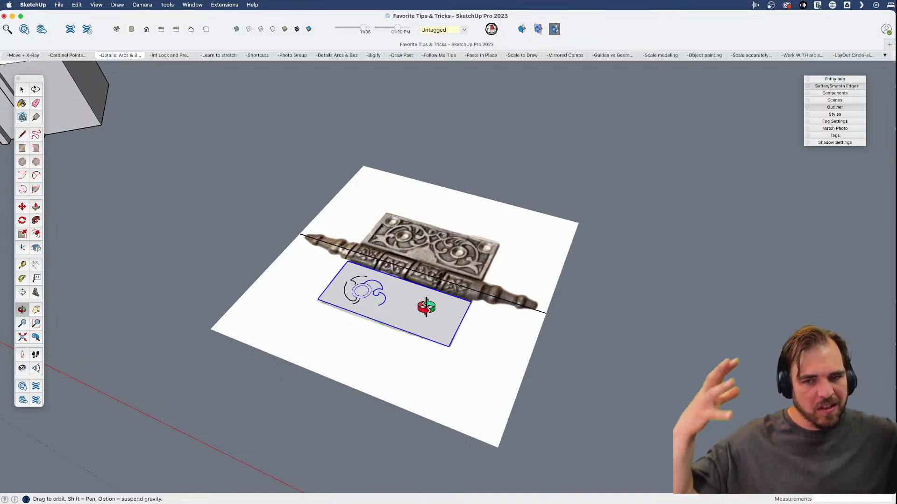
- Open the traced plate's group on the hinge image and make its face, border and circles a component
key(space)
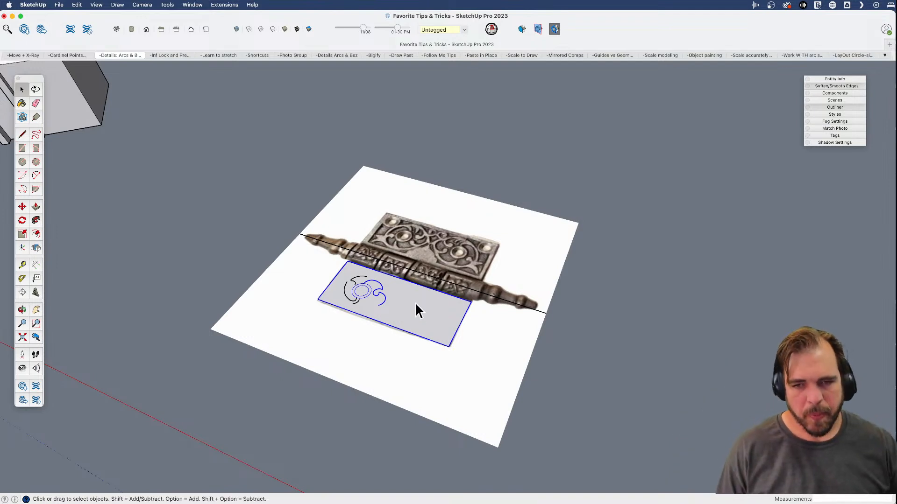
scroll(408, 307, down, 5)
drag(489, 360, 438, 316)
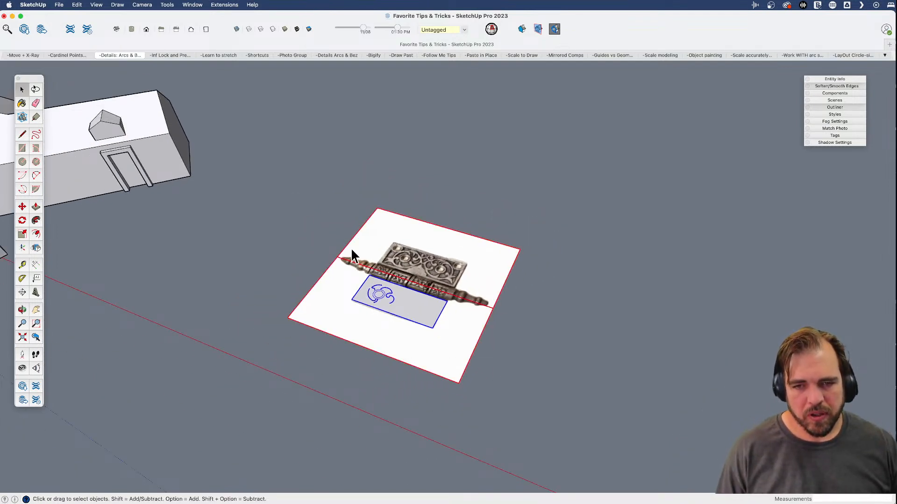
right_click(425, 262)
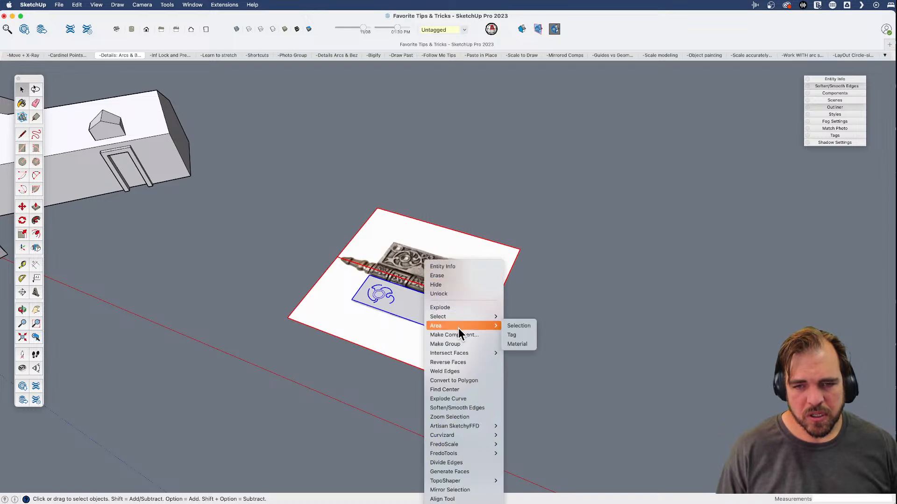
click(447, 307)
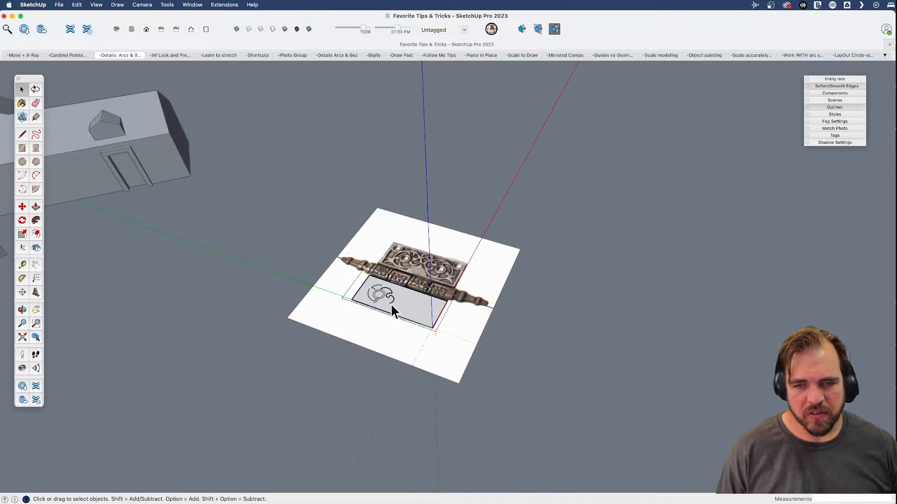
click(408, 304)
double_click(408, 305)
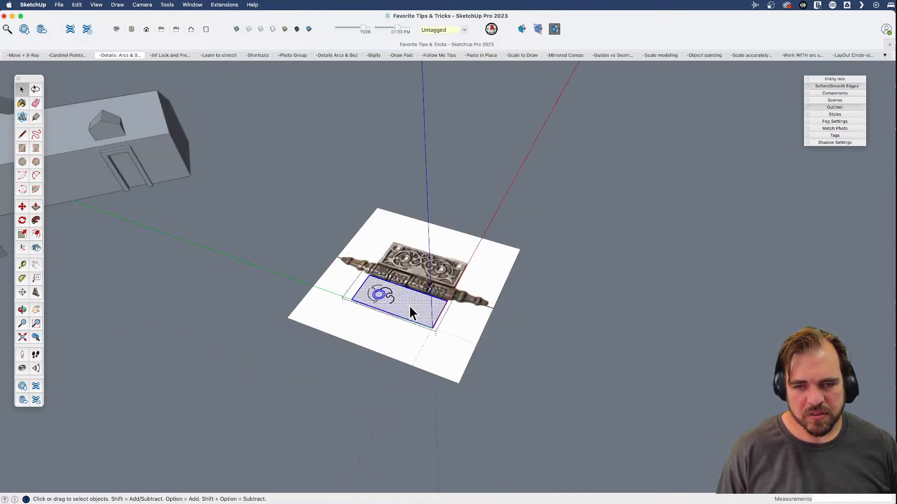
scroll(407, 308, up, 5)
key(g)
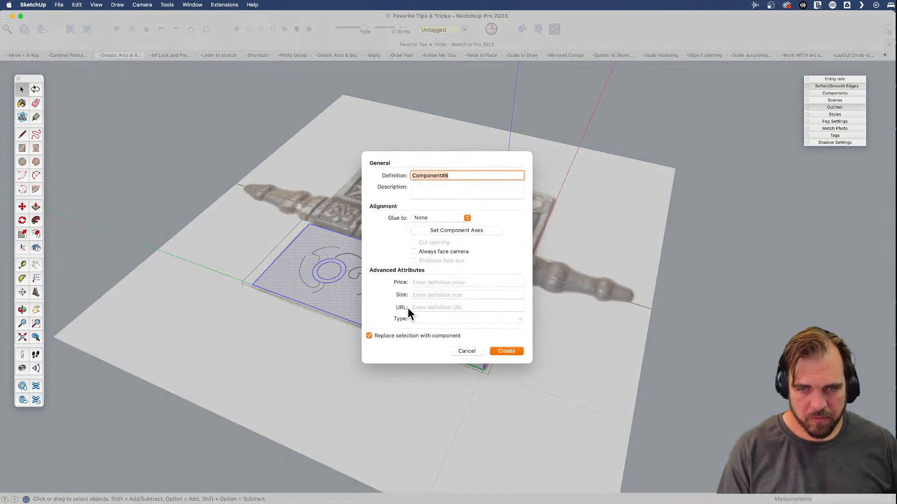
key(Return)
- Try to place a copy of the plate component on the open ground beside the hinge image
scroll(406, 312, down, 5)
key(m)
click(508, 294)
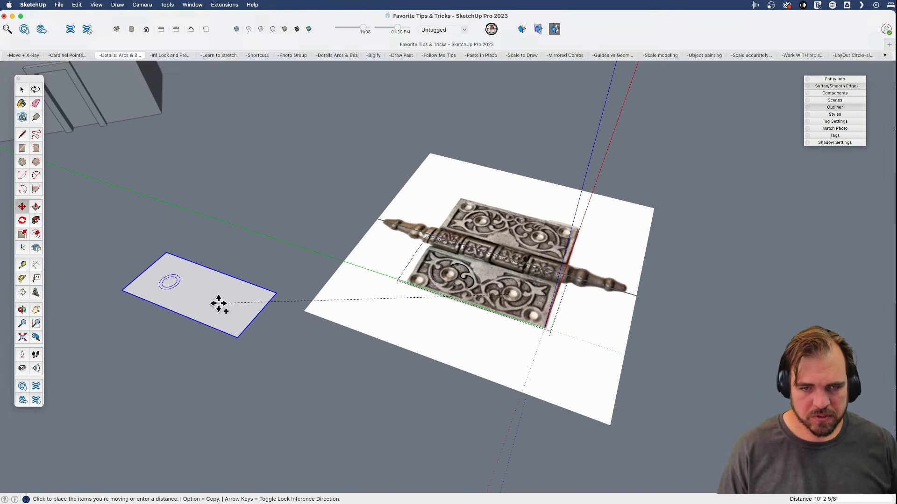
key(alt)
click(171, 302)
key(h)
drag(285, 302, 340, 299)
key(space)
key(super+z)
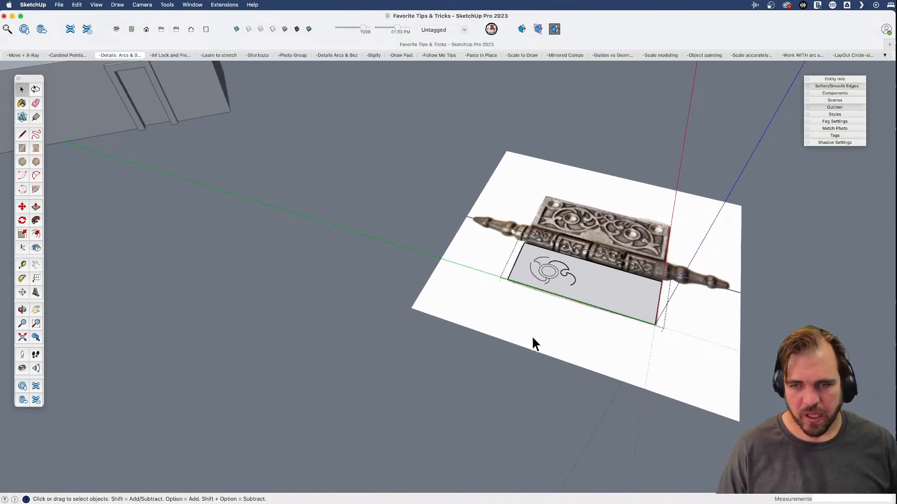
click(442, 372)
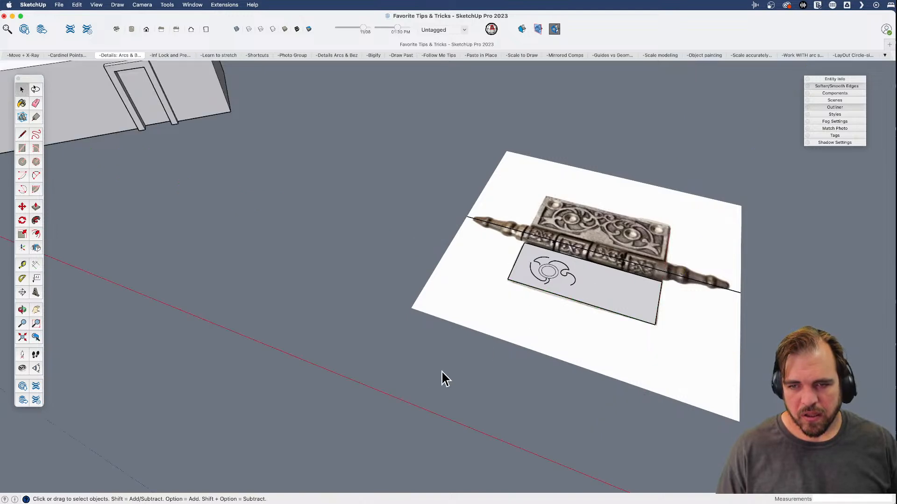
- Select the plate and the arcs on each side of the circles in turn to check which belong to the plate's group
double_click(609, 281)
scroll(545, 287, up, 3)
click(533, 289)
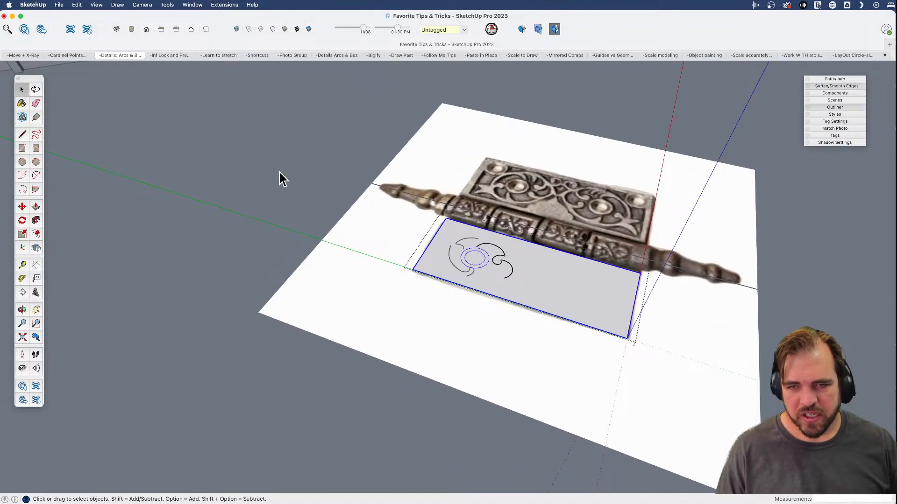
click(280, 178)
drag(546, 329, 545, 330)
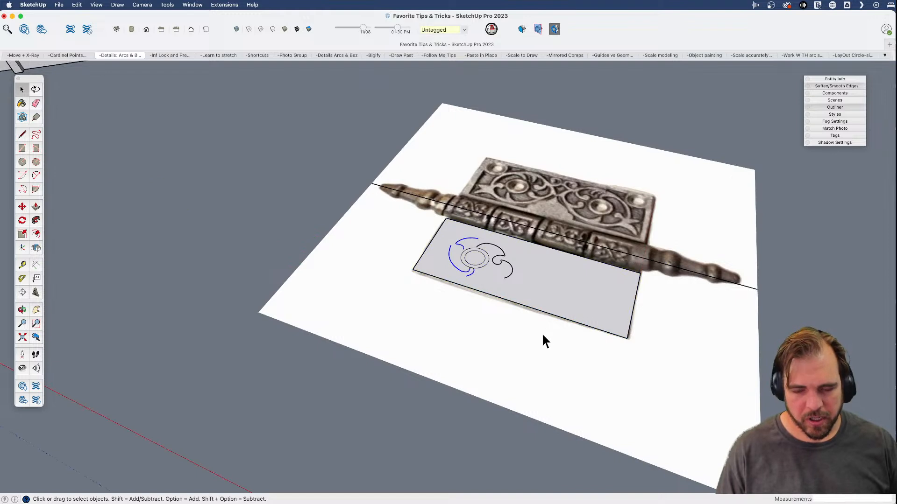
double_click(507, 262)
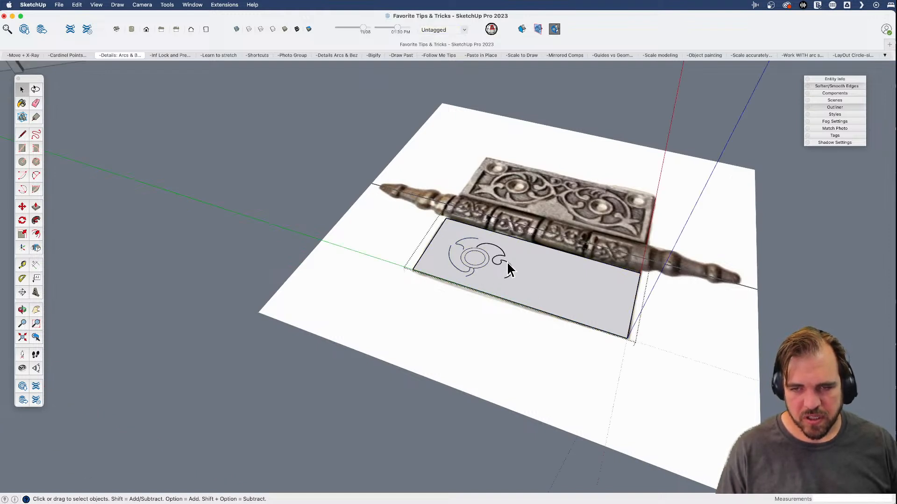
drag(418, 211, 533, 326)
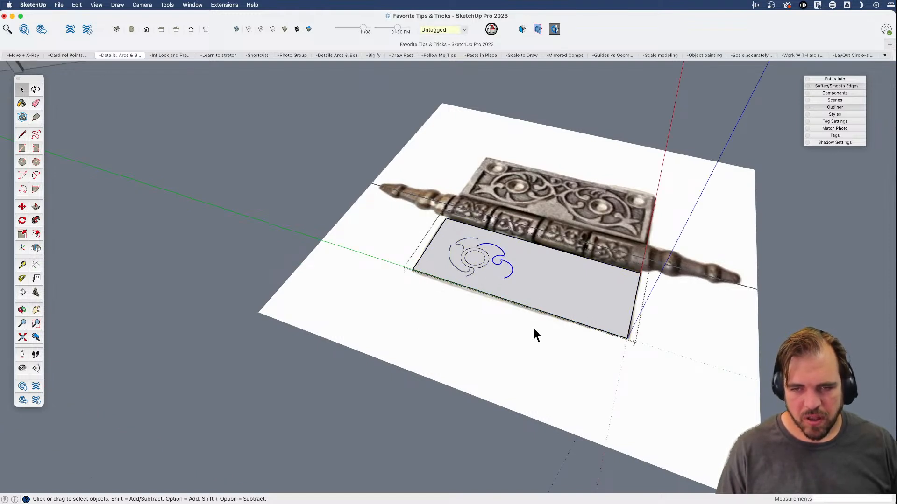
click(248, 148)
- Cut the arcs lying outside the plate's group and paste them in place inside it
double_click(536, 288)
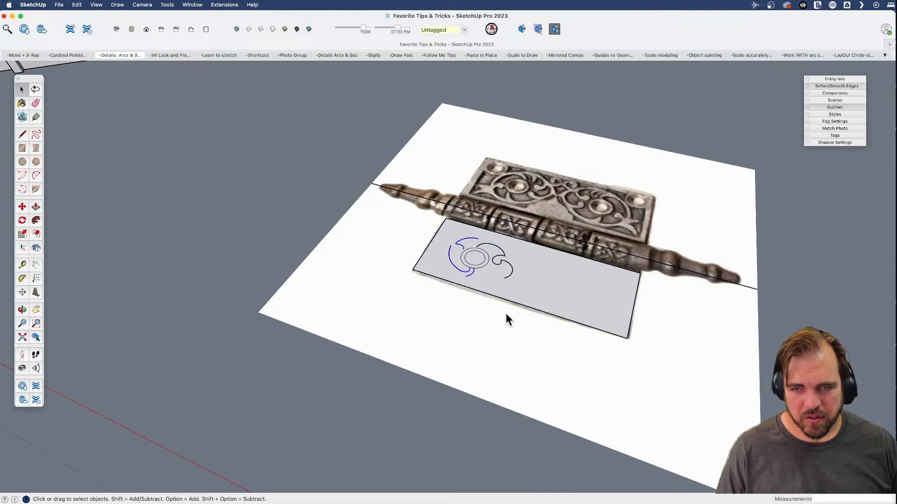
key(Delete)
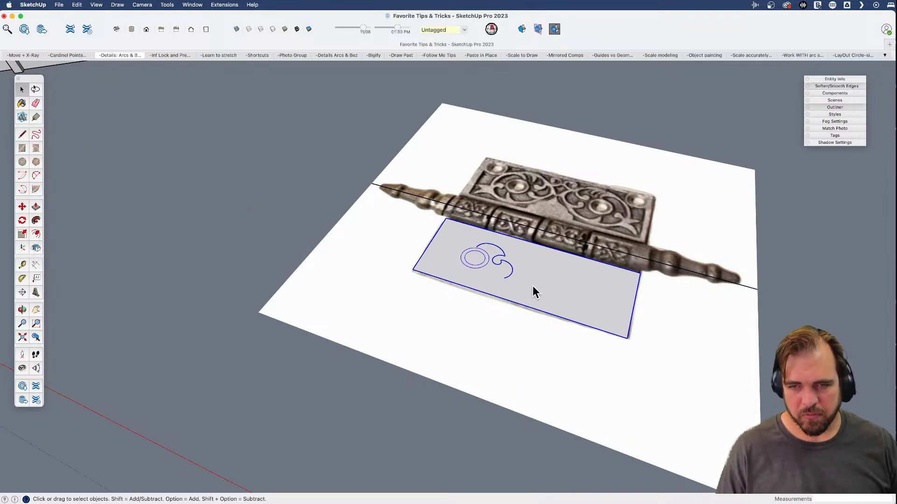
double_click(535, 291)
key(super+z)
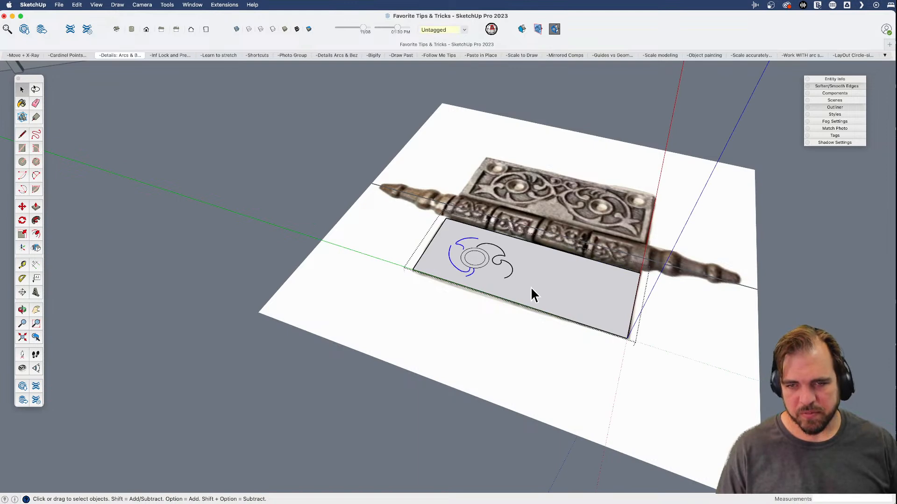
double_click(542, 286)
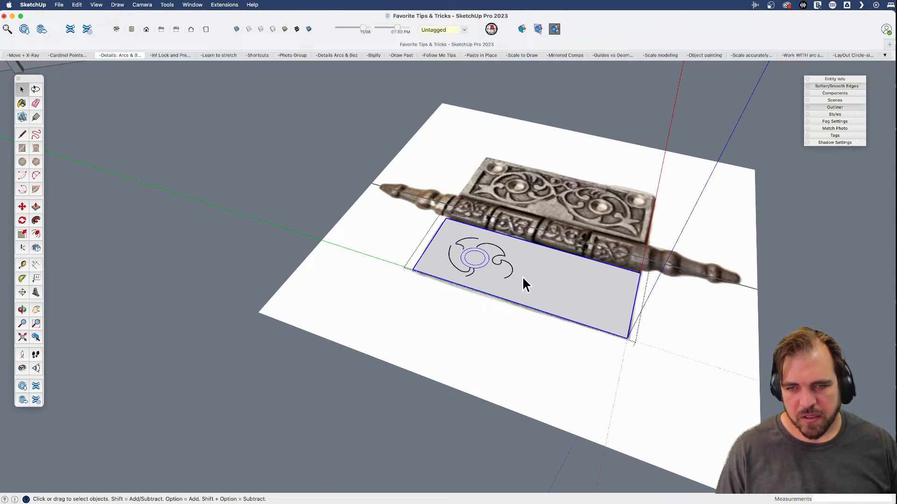
click(321, 161)
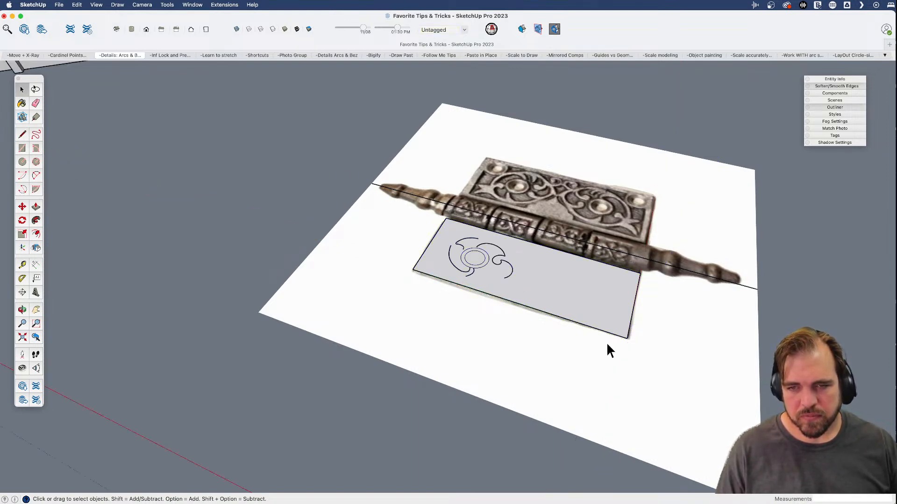
- Copy the plate group with all its arcs onto the open ground beside the hinge image
scroll(559, 304, down, 5)
key(m)
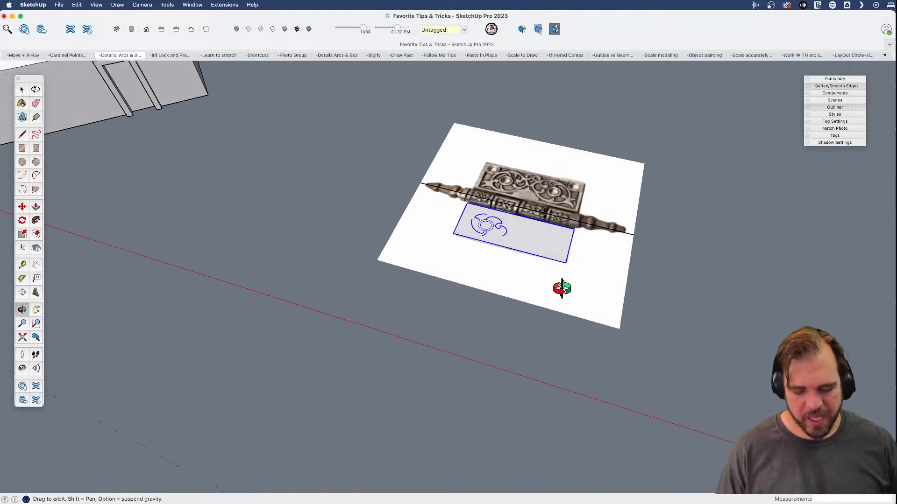
key(alt)
click(519, 226)
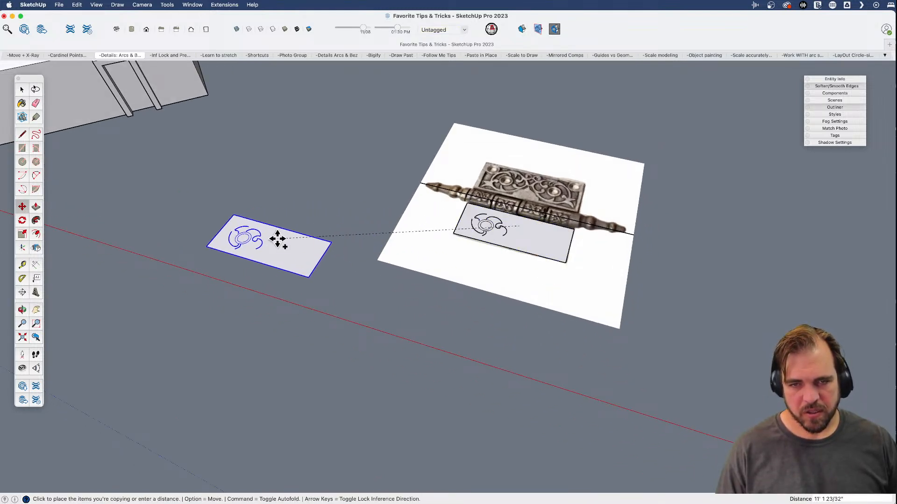
click(262, 240)
scroll(234, 242, up, 3)
shift+middle_drag(214, 242, 248, 278)
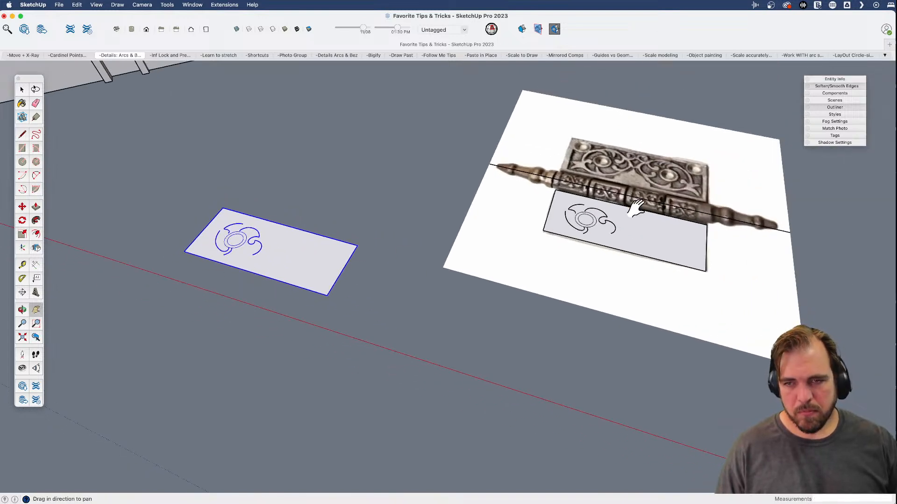
- From the plate copy's corner, draw a short line and an adjoining line about 5' long parallel to its long edge, and group them with the copy
key(l)
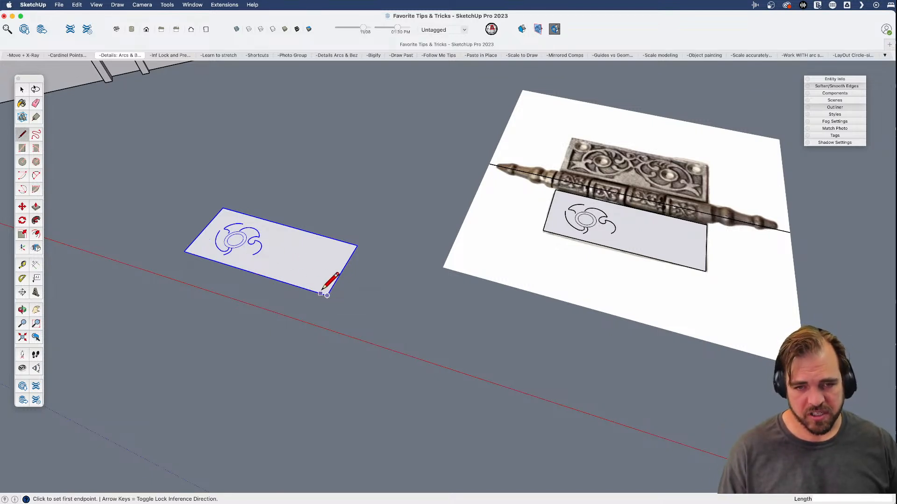
mouse_move(174, 262)
middle_down()
mouse_move(224, 278)
mouse_move(315, 335)
middle_up()
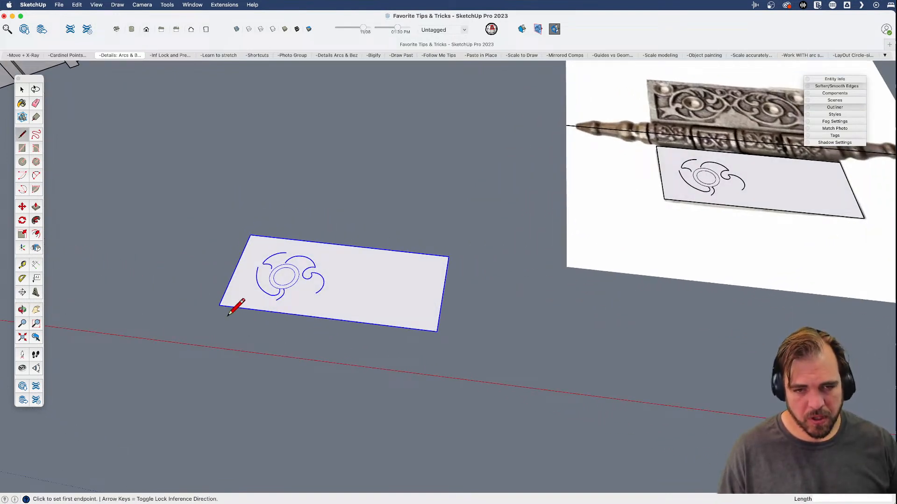
click(219, 306)
key(shift)
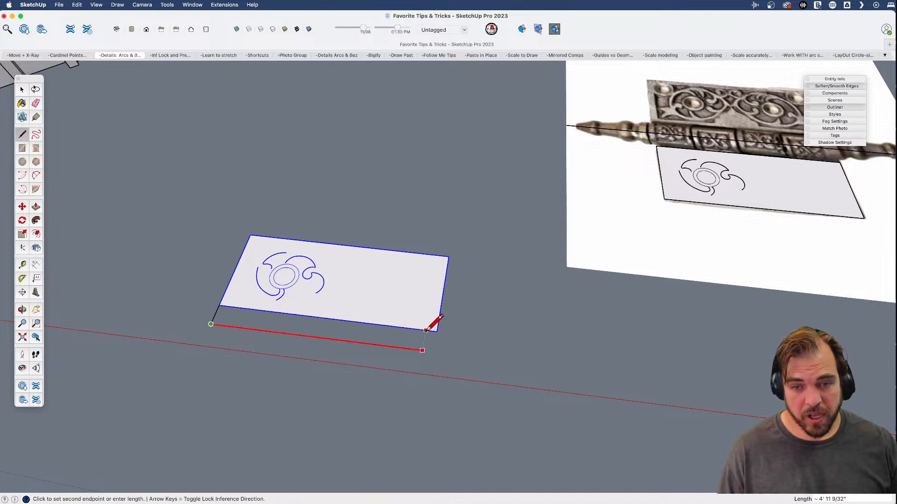
click(443, 327)
key(space)
middle_drag(443, 325, 447, 335)
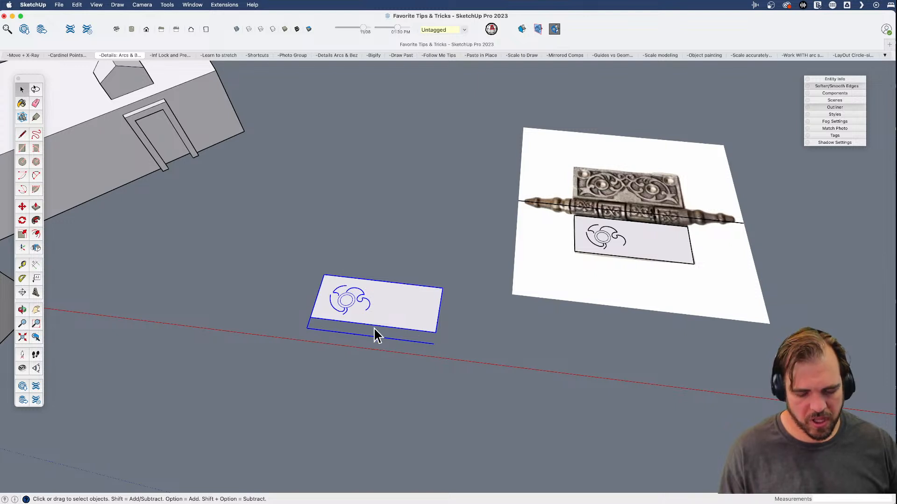
- Inside the new group, measure the long line from end to end with Tape Measure and resize the group to make it 1 inch long
double_click(361, 303)
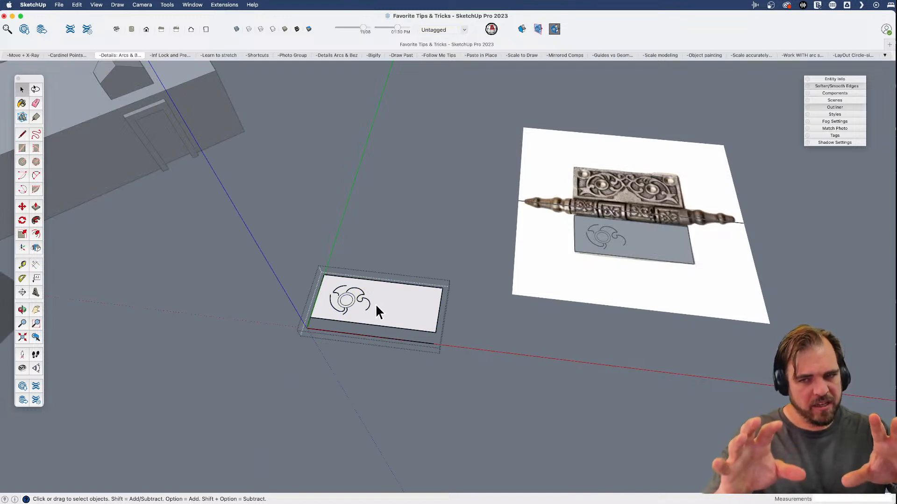
key(t)
click(307, 328)
click(434, 344)
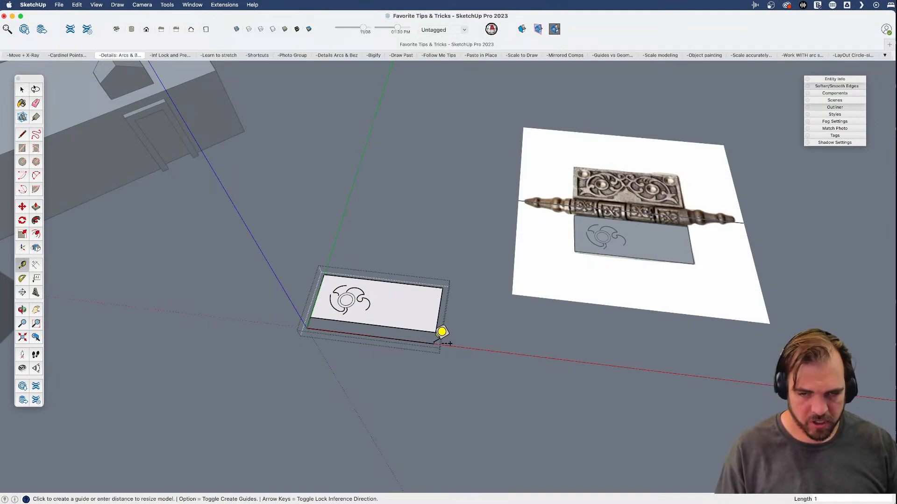
text(1)
key(Return)
key(Return)
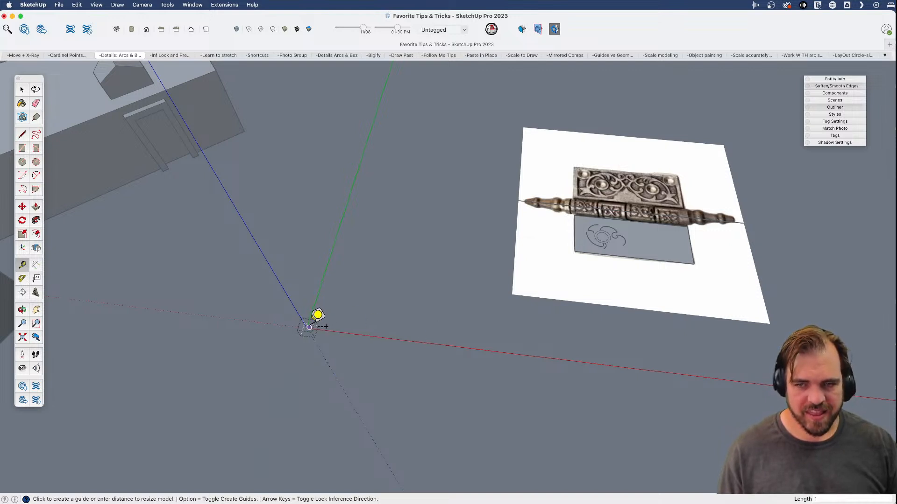
key(space)
- Draw a two-point arc with a bulge of about 1/32 inch from the free end of the scroll curve on the shrunken plate
scroll(309, 329, up, 2)
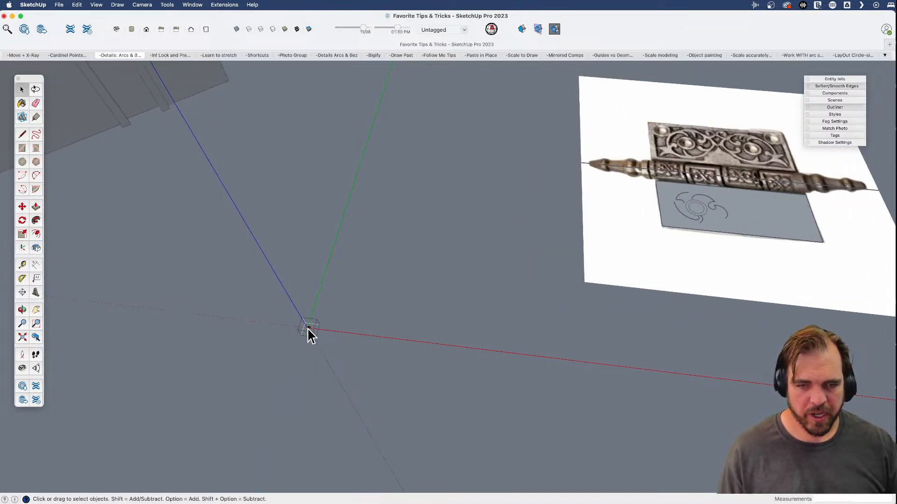
scroll(309, 329, up, 3)
scroll(309, 327, up, 6)
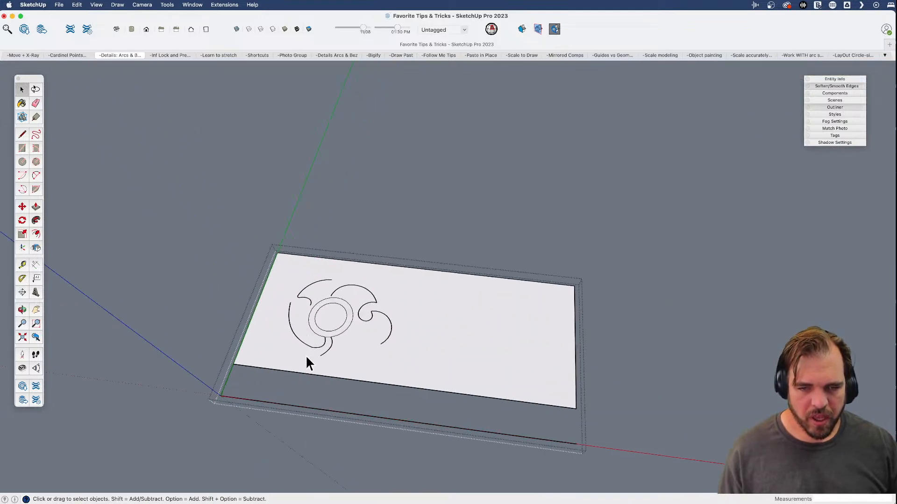
key(e)
scroll(372, 344, up, 3)
mouse_move(372, 341)
middle_down()
mouse_move(370, 320)
mouse_move(402, 340)
middle_up()
scroll(414, 296, up, 4)
key(a)
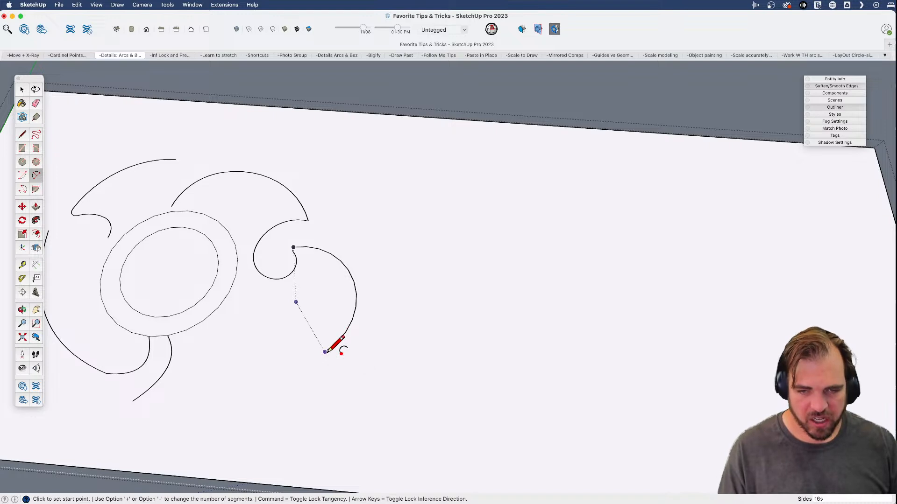
click(324, 351)
click(311, 434)
click(280, 385)
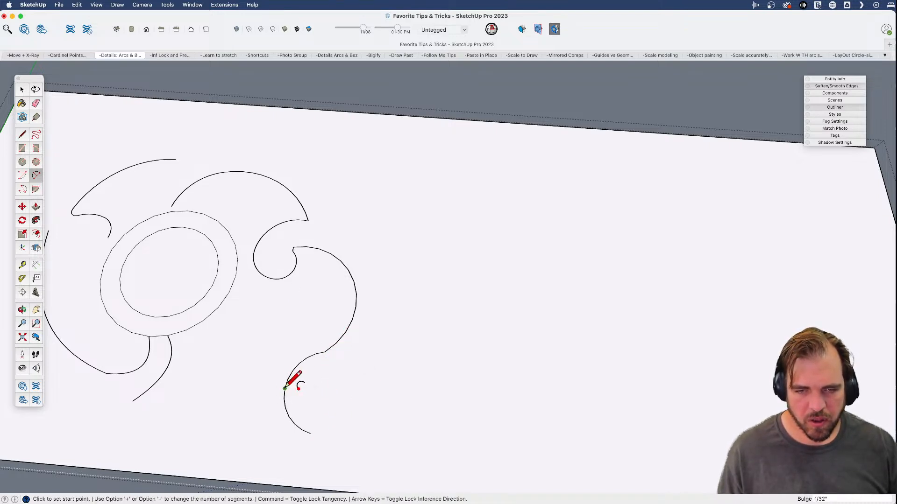
- Leave the shrunken plate copy and return to the original hinge image with its traced plate
scroll(314, 427, down, 5)
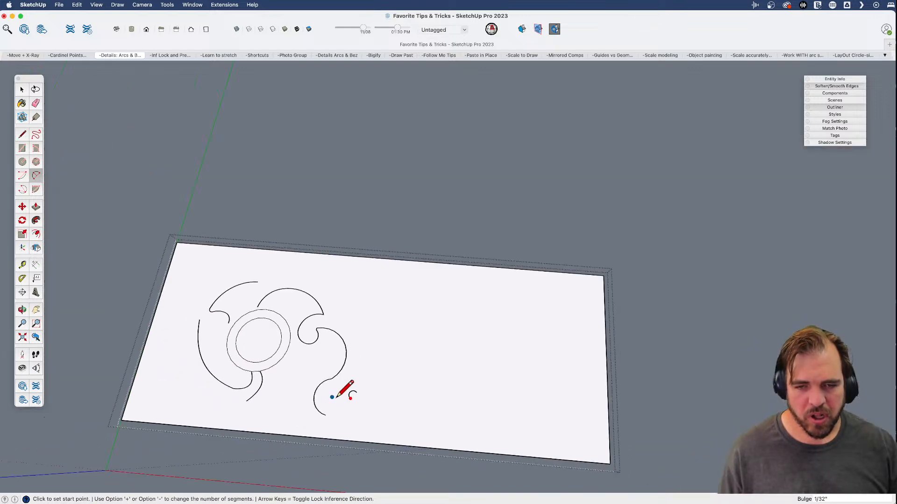
scroll(340, 391, down, 8)
key(space)
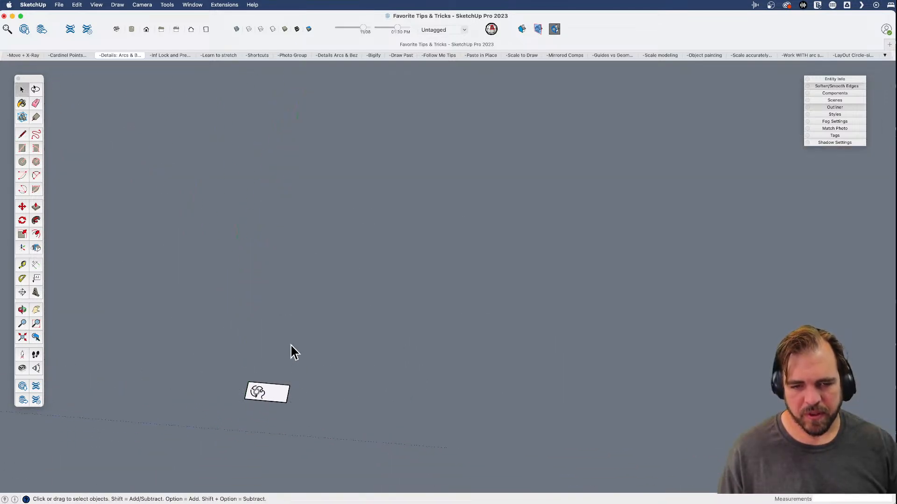
middle_drag(255, 396, 188, 366)
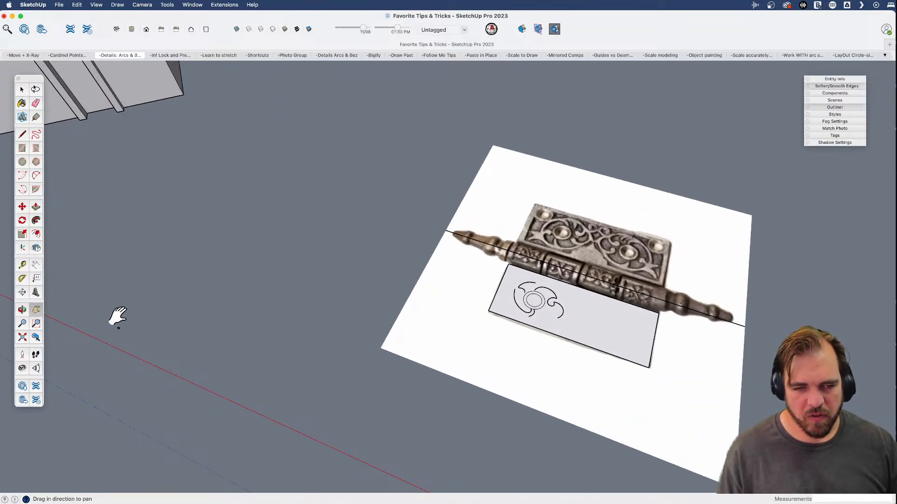
- Inside the traced plate group, flip a copy of the scroll arcs, without the rings, onto the plate's other half and close the group
click(570, 310)
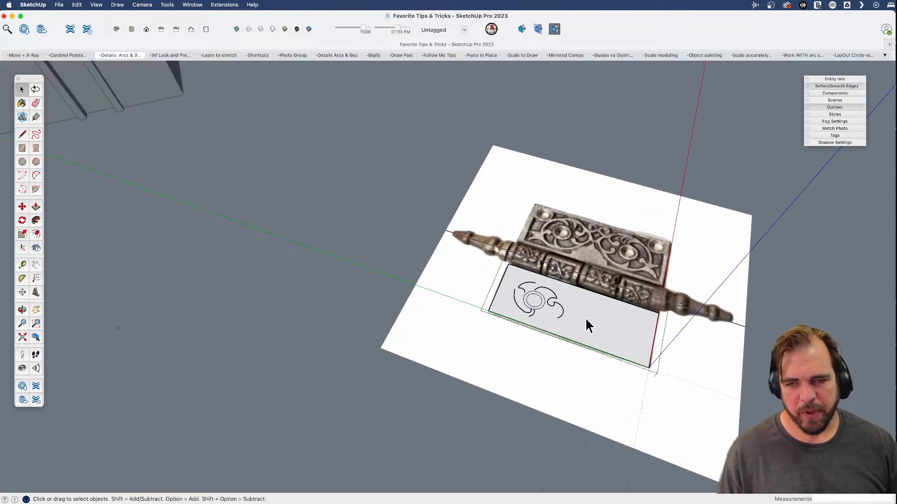
scroll(585, 318, up, 5)
middle_drag(590, 321, 511, 282)
scroll(511, 282, up, 3)
scroll(384, 286, down, 6)
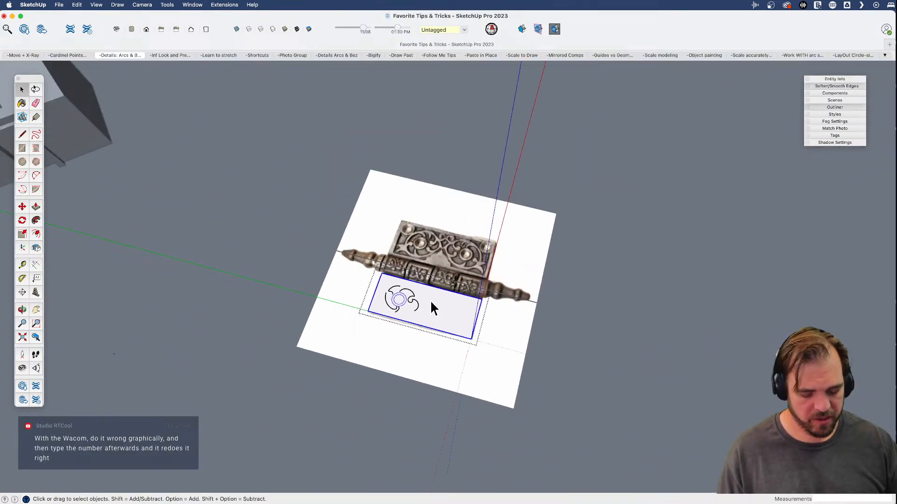
scroll(427, 310, up, 8)
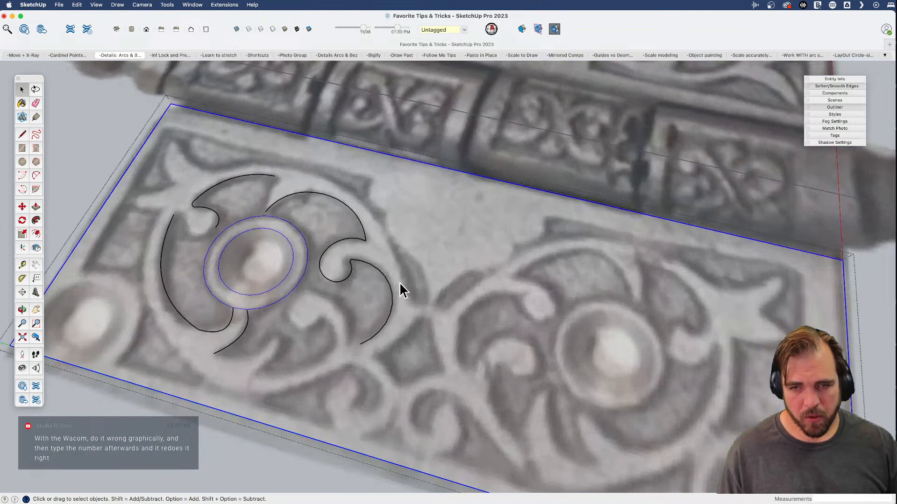
drag(173, 156, 443, 456)
scroll(371, 410, down, 4)
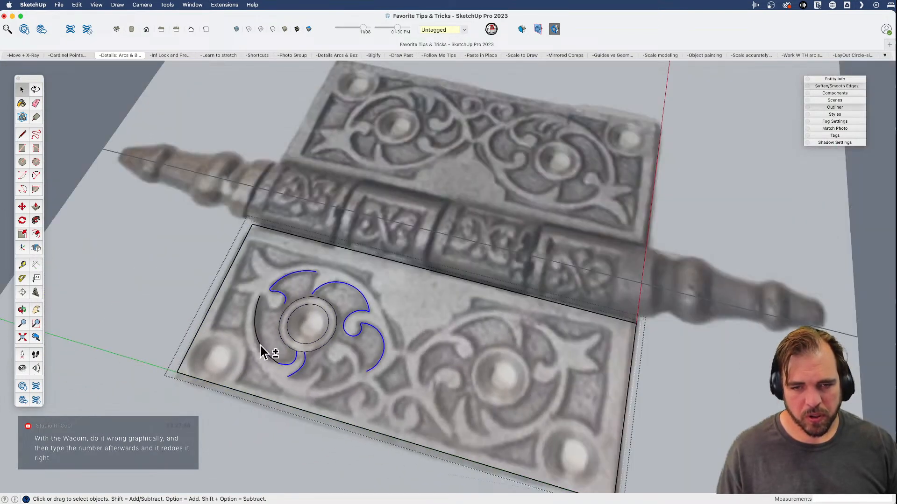
middle_drag(344, 388, 324, 349)
key(shift+f)
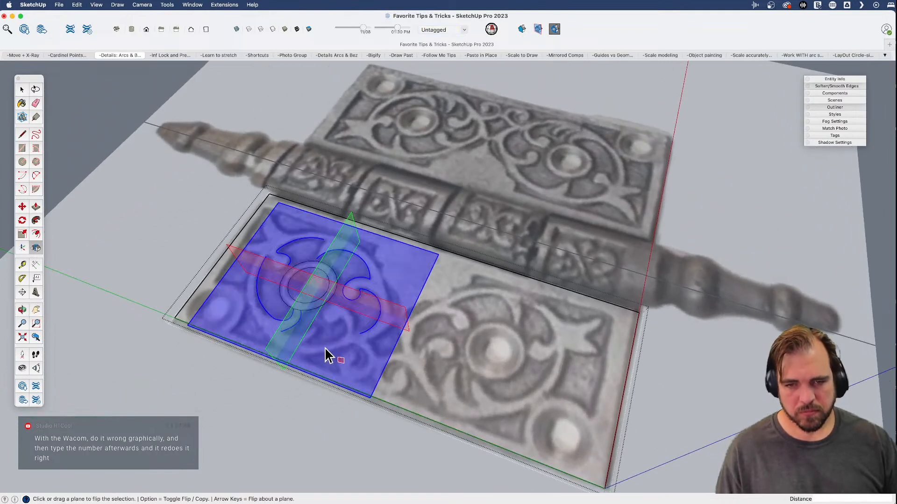
drag(274, 355, 370, 396)
key(alt)
key(space)
double_click(253, 388)
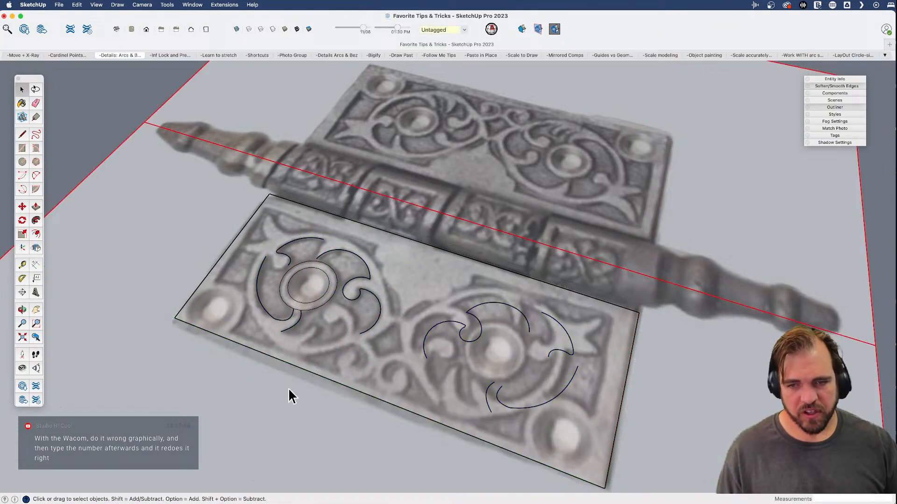
- Convert the traced plate group on the hinge image into a component, keeping the default definition settings
scroll(535, 332, down, 10)
scroll(216, 339, up, 10)
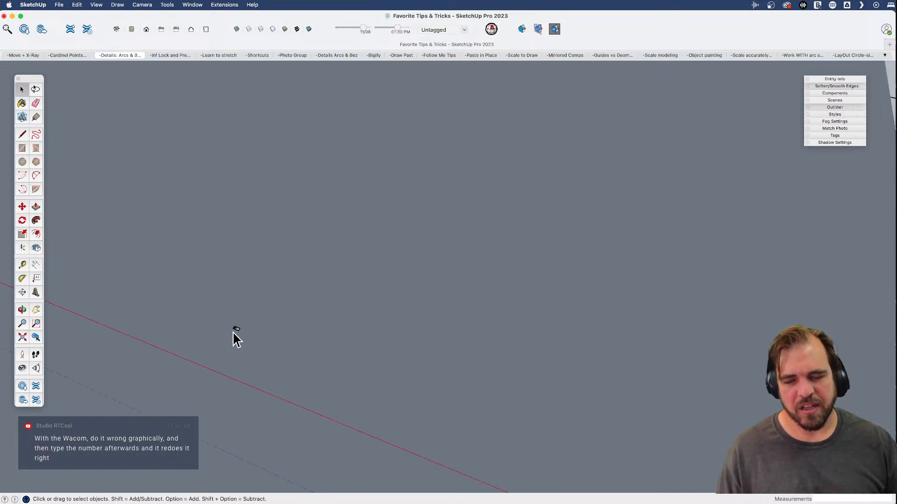
scroll(234, 333, down, 5)
shift+middle_drag(232, 346, 352, 291)
click(480, 316)
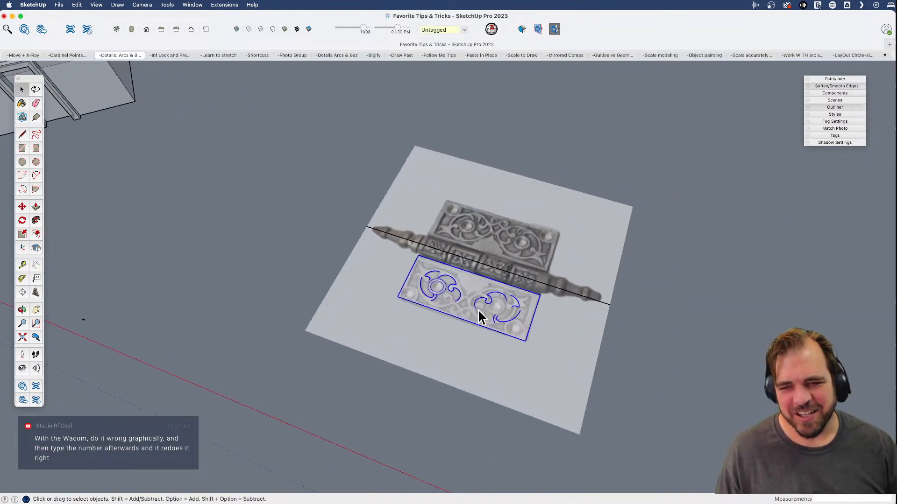
key(m)
click(496, 323)
key(space)
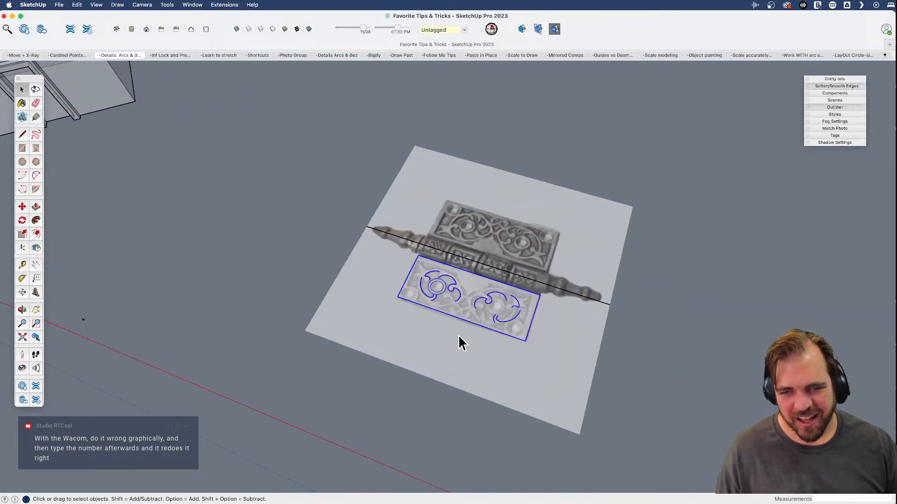
right_click(484, 322)
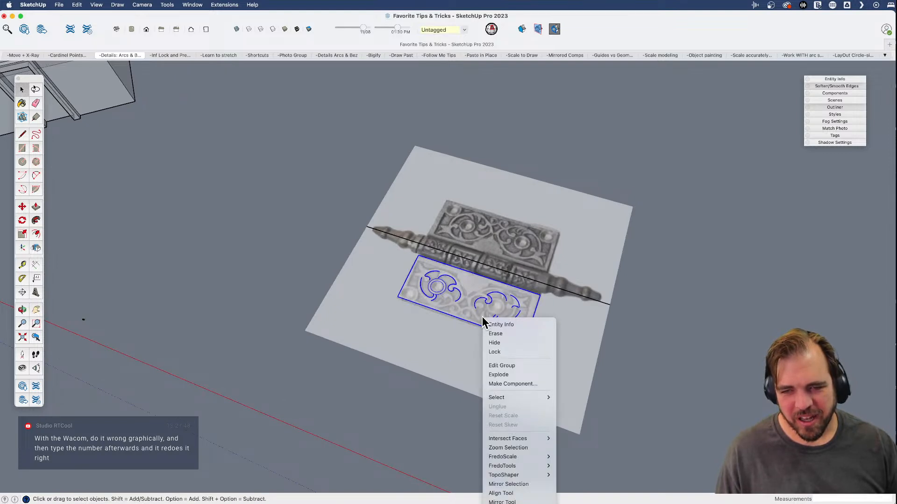
click(520, 384)
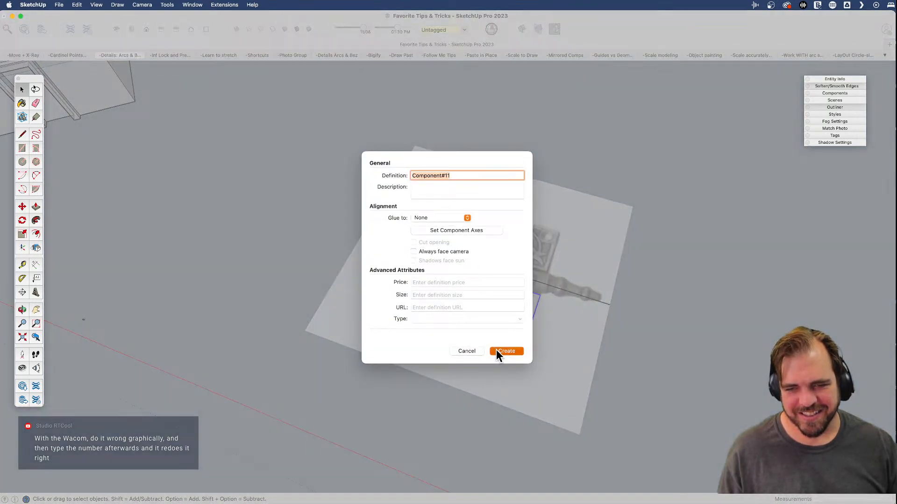
click(497, 352)
- Copy the plate component beside the hinge image and scale the copy uniformly from its corner by about 7.22
scroll(531, 391, down, 6)
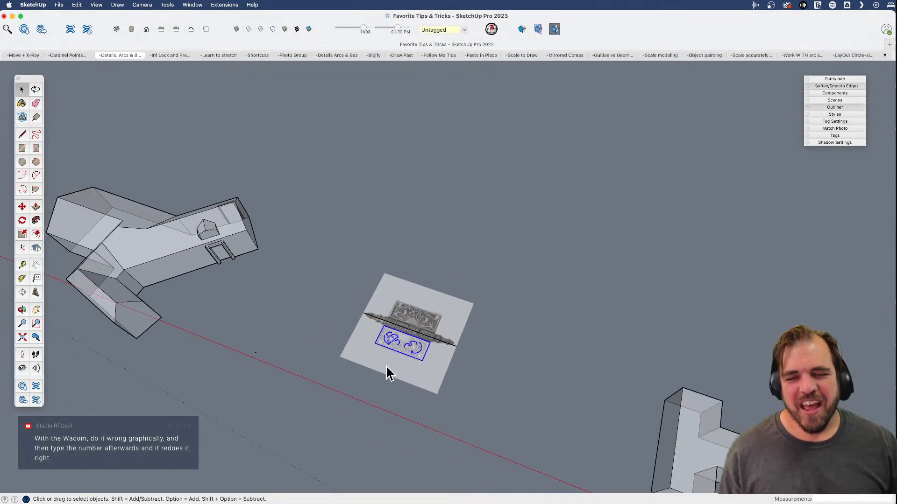
shift+middle_drag(388, 374, 270, 356)
key(m)
key(alt)
click(315, 350)
click(451, 289)
key(s)
click(451, 279)
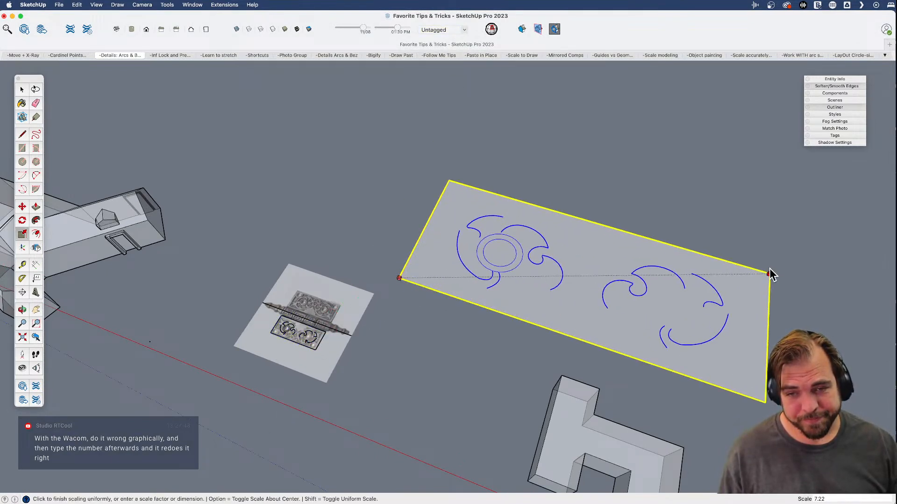
click(769, 272)
key(space)
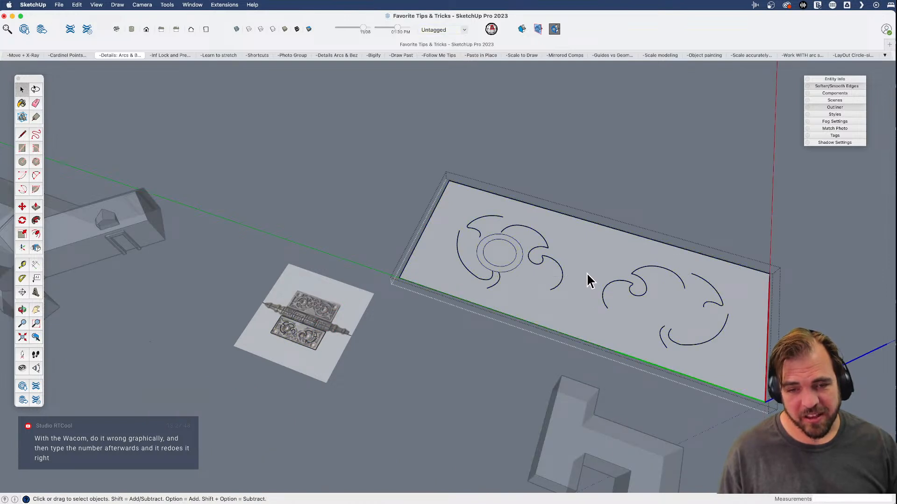
- Inside the enlarged copy, move the flipped scroll arcs about 18' 6" along the plate onto the circled scroll
key(l)
key(space)
drag(587, 198, 746, 363)
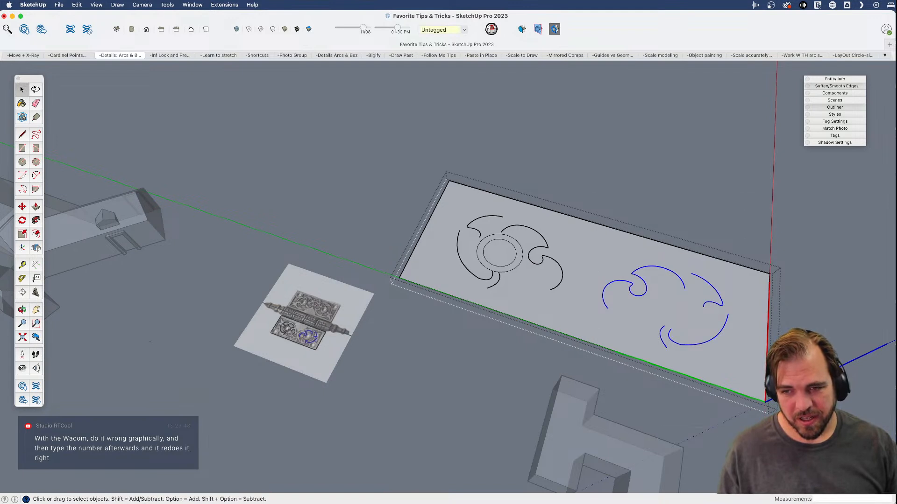
key(m)
click(730, 341)
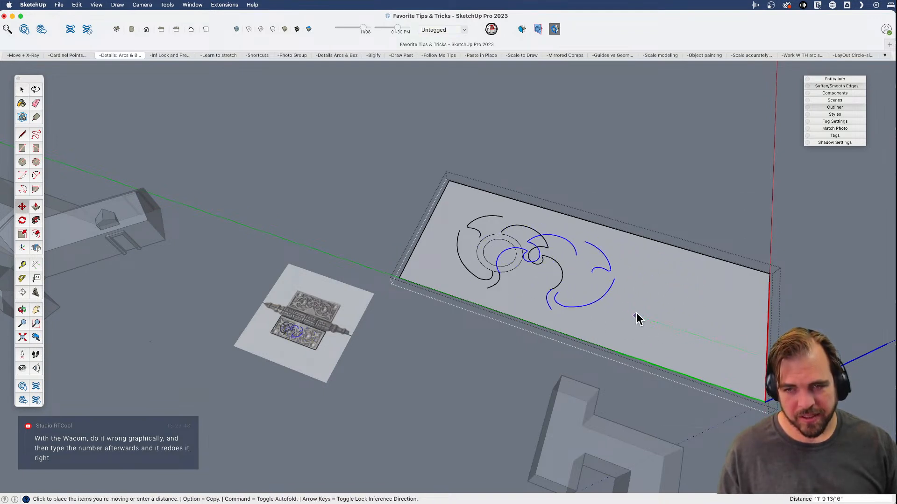
click(572, 296)
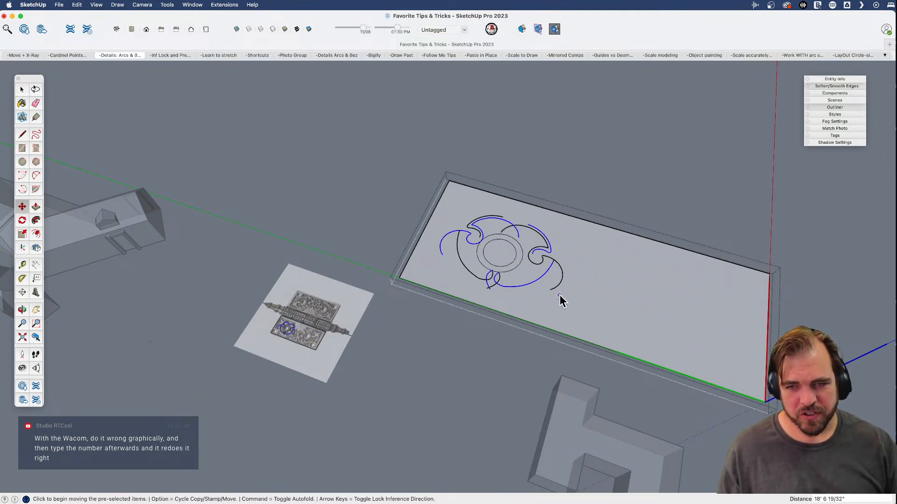
- Close the enlarged plate component and erase that copy
key(space)
key(Escape)
key(e)
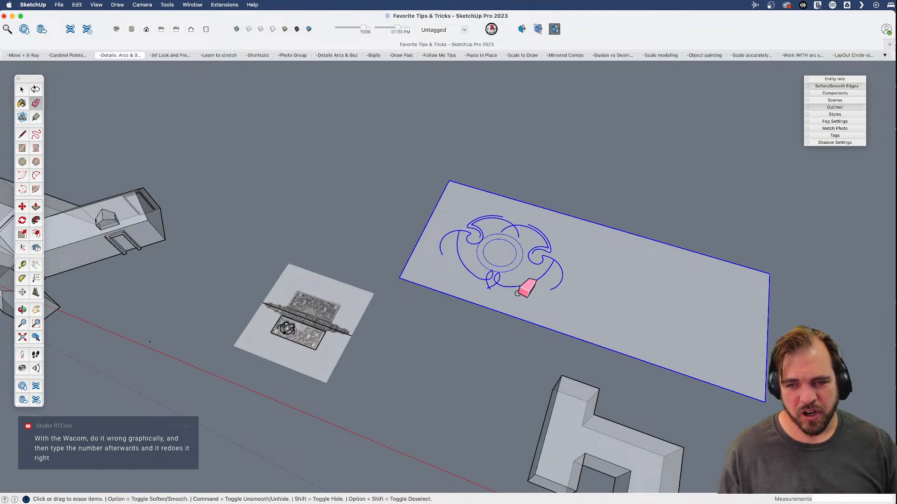
click(514, 290)
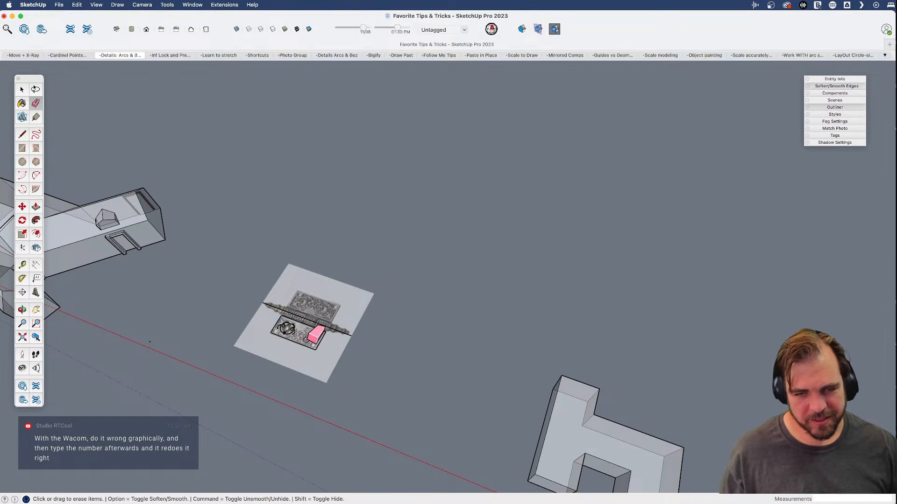
- Survey the row of example models from the hinge image to the vehicle photos and violin drawing
scroll(301, 327, down, 3)
key(space)
key(h)
key(o)
drag(282, 376, 418, 310)
scroll(399, 320, up, 3)
scroll(399, 322, up, 2)
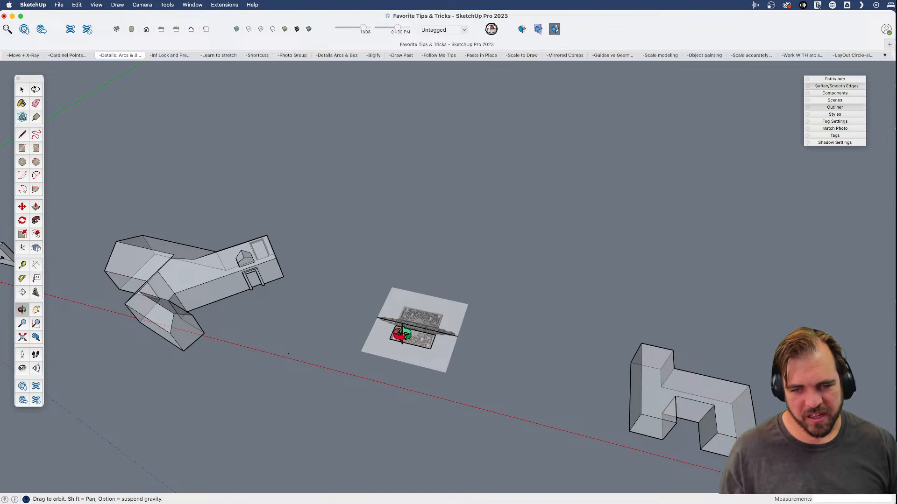
scroll(402, 334, down, 5)
shift+middle_drag(400, 330, 317, 329)
scroll(319, 329, down, 5)
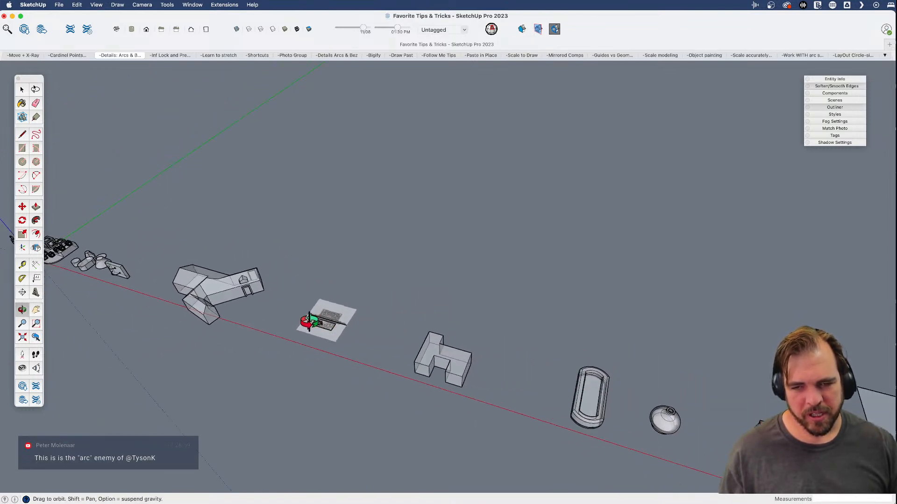
shift+middle_drag(647, 420, 348, 325)
scroll(419, 340, up, 3)
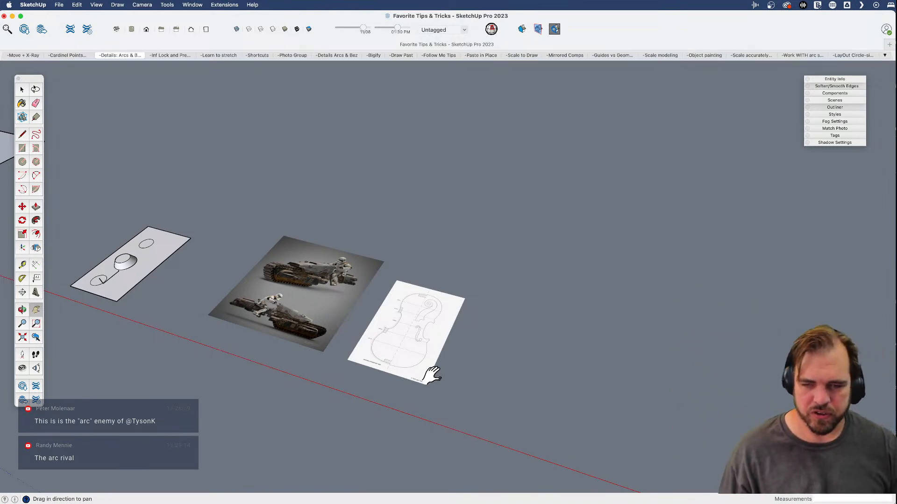
scroll(416, 376, down, 3)
drag(456, 372, 423, 355)
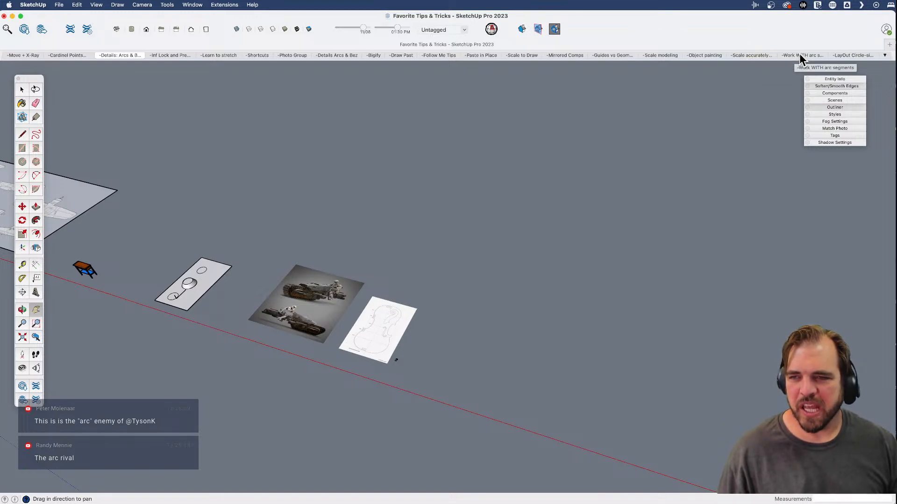
- Look back along the row of examples from the violin drawing past the airplane plans and benches toward the hinge image
key(space)
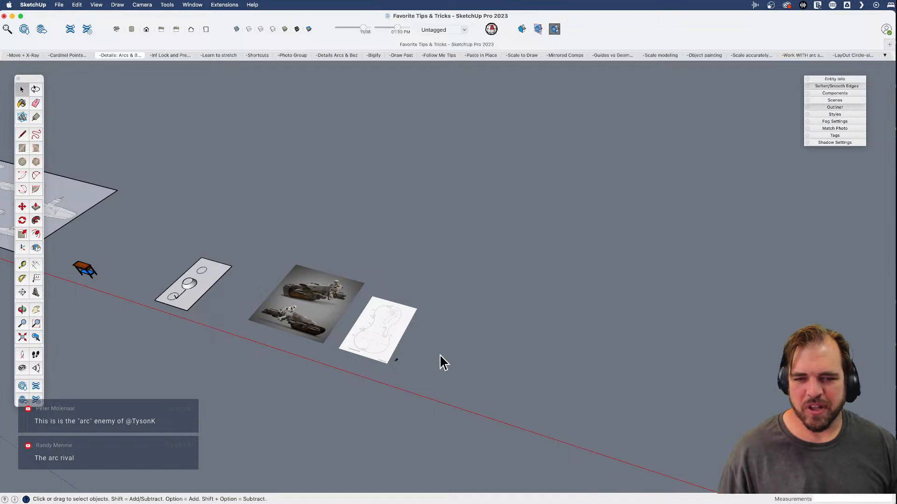
scroll(401, 365, up, 3)
mouse_move(401, 365)
middle_down()
mouse_move(494, 351)
mouse_move(395, 324)
mouse_move(361, 344)
mouse_move(452, 381)
middle_up()
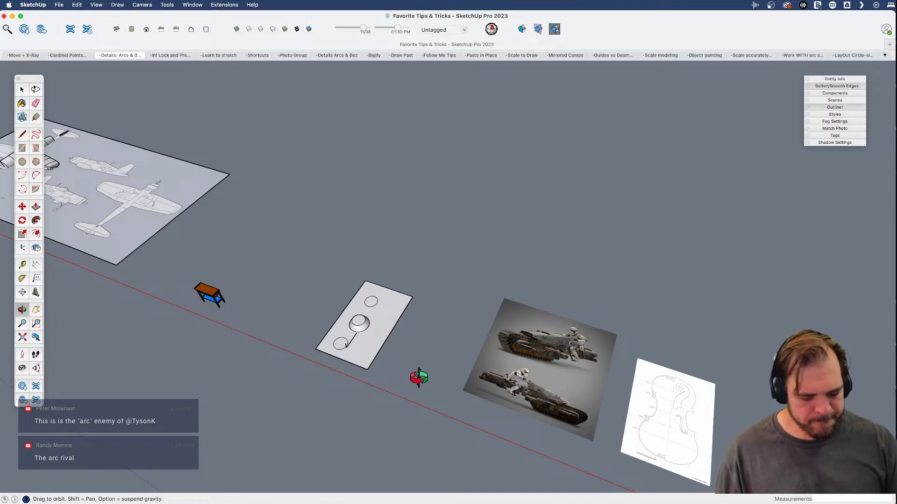
scroll(422, 374, down, 5)
shift+drag(254, 257, 584, 347)
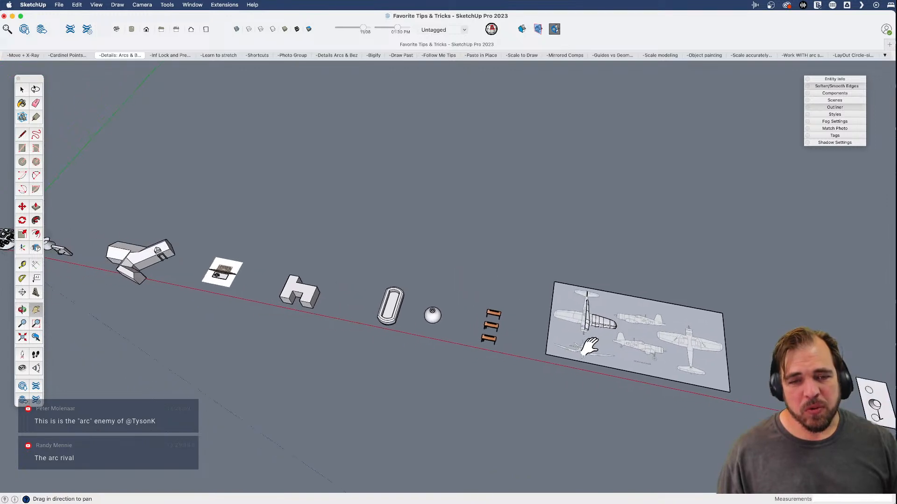
shift+middle_drag(584, 347, 644, 360)
middle_drag(392, 357, 345, 302)
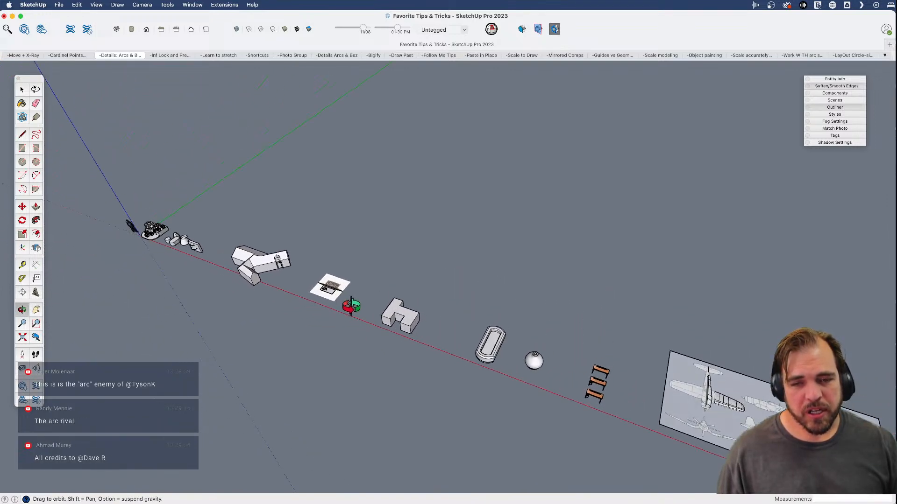
key(h)
scroll(397, 315, up, 3)
mouse_move(395, 313)
middle_down()
mouse_move(400, 322)
mouse_move(365, 280)
mouse_move(382, 309)
middle_up()
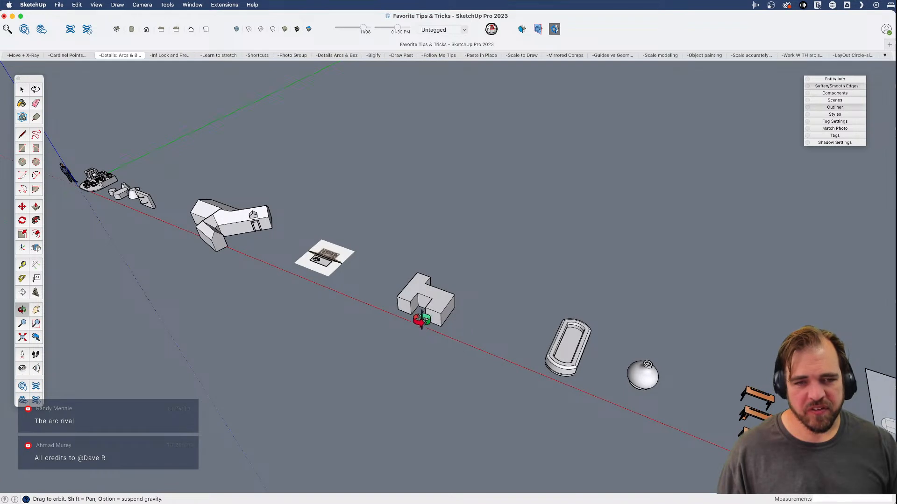
scroll(355, 286, down, 1)
mouse_move(437, 340)
shift+middle_down()
mouse_move(444, 344)
mouse_move(284, 300)
shift+middle_up()
shift+middle_drag(557, 379, 522, 370)
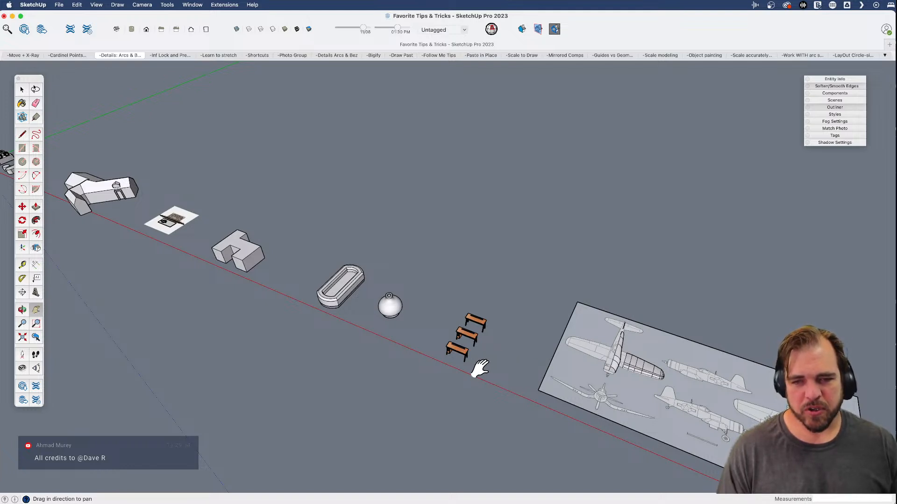
middle_drag(470, 366, 432, 335)
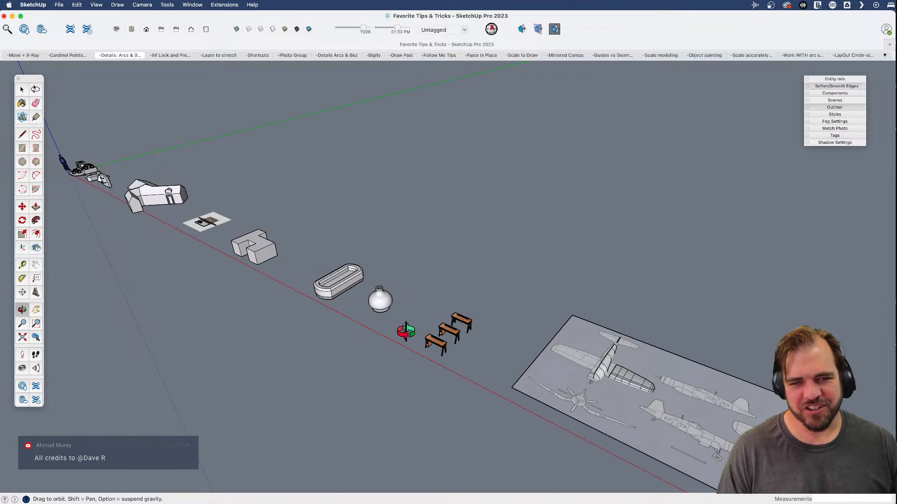
drag(407, 326, 406, 351)
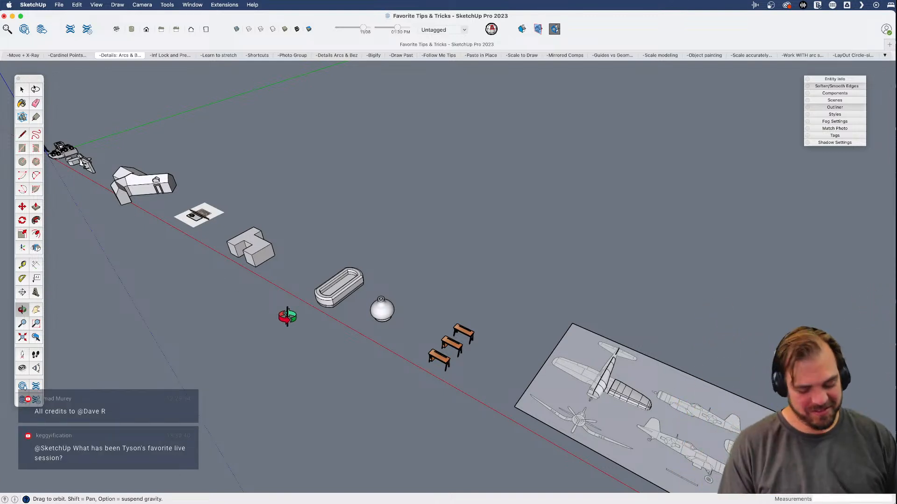
- Examine the framed boxes with spheres on the stepped platform near the origin
key(space)
scroll(353, 348, down, 3)
key(h)
drag(392, 368, 544, 390)
scroll(207, 201, up, 10)
scroll(216, 202, up, 5)
drag(214, 226, 322, 244)
scroll(322, 245, down, 6)
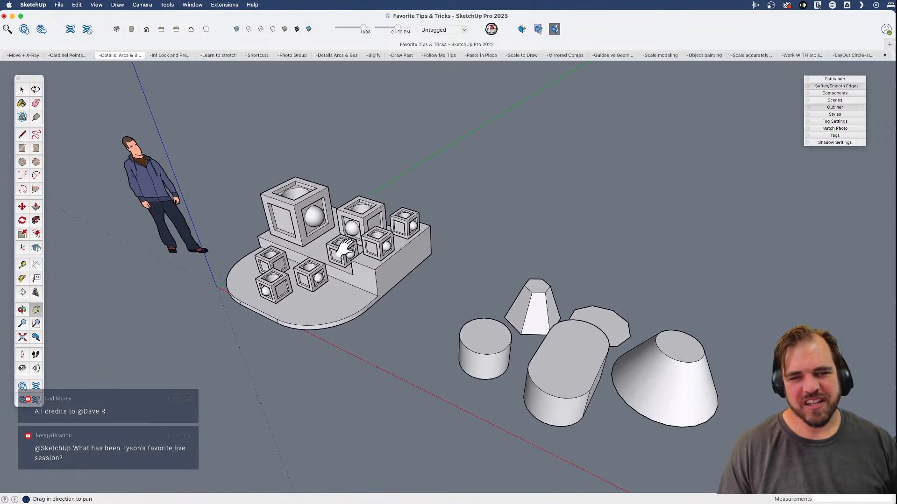
middle_drag(340, 254, 386, 283)
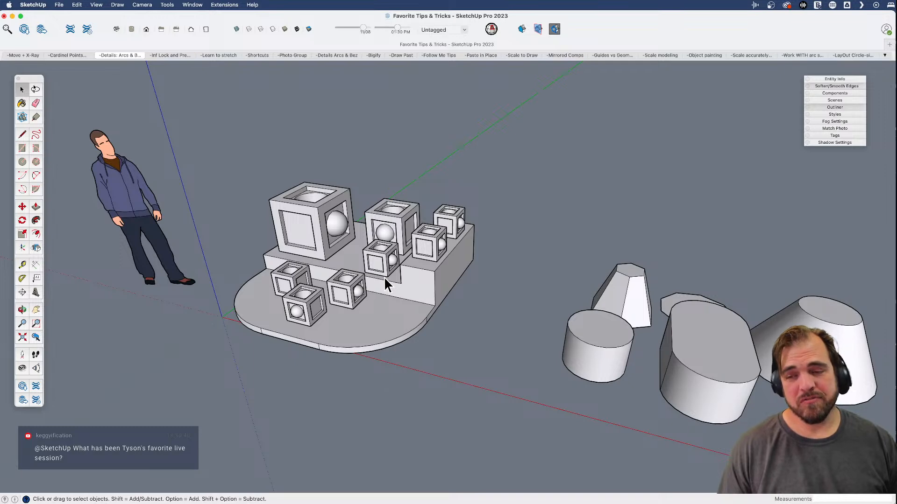
middle_drag(384, 278, 322, 258)
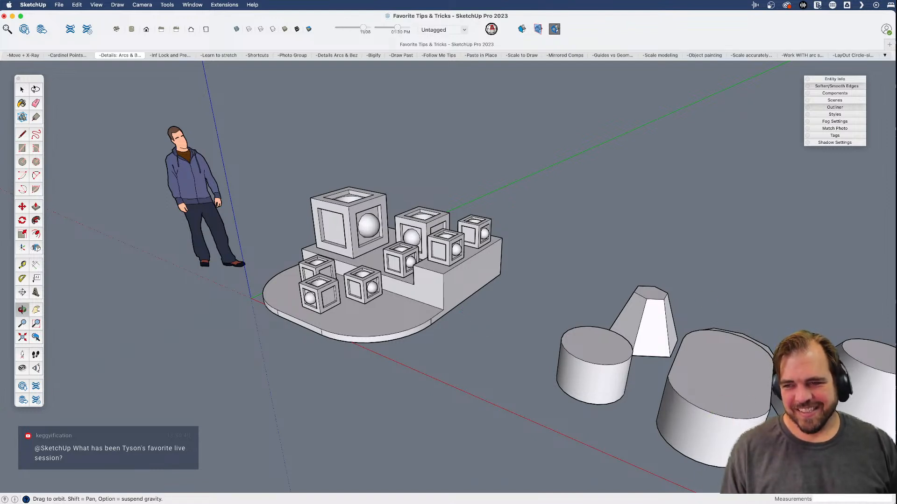
key(space)
key(o)
drag(444, 310, 468, 298)
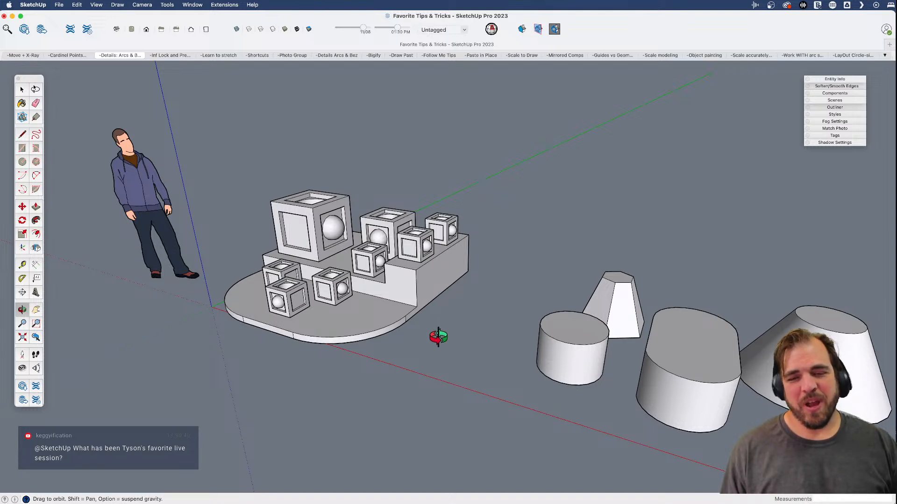
key(z)
drag(437, 330, 438, 314)
mouse_move(439, 314)
middle_down()
mouse_move(432, 324)
mouse_move(429, 302)
middle_up()
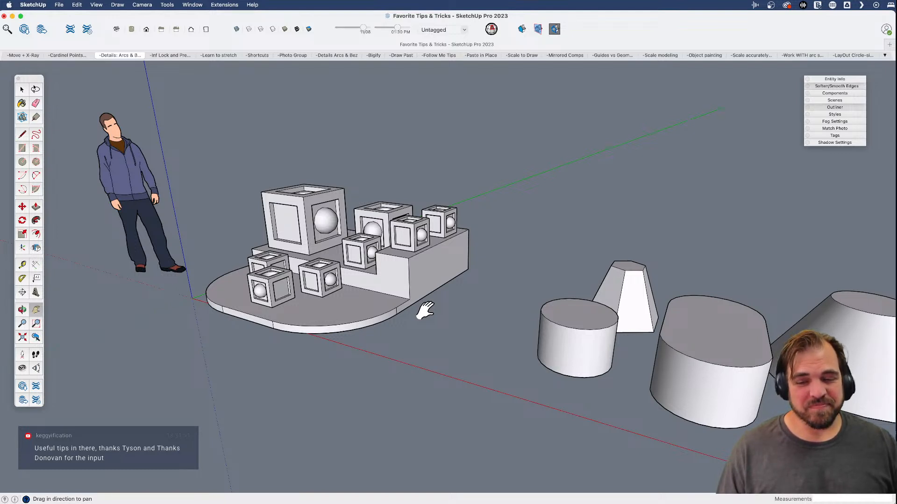
mouse_move(426, 309)
middle_down()
mouse_move(425, 301)
mouse_move(430, 324)
middle_up()
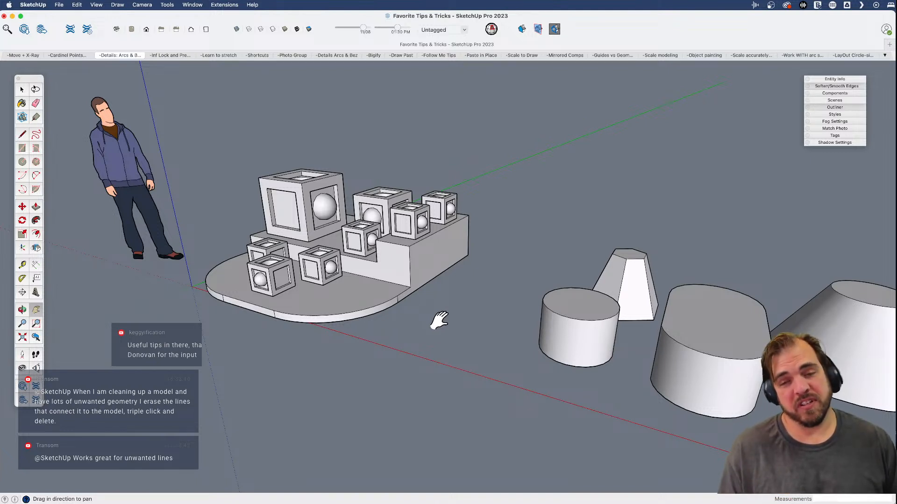
key(space)
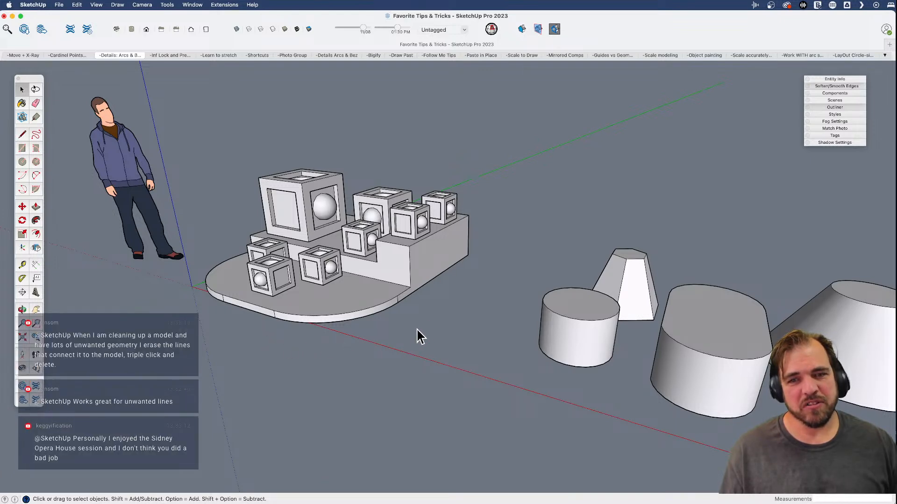
middle_drag(440, 316, 448, 334)
drag(444, 312, 452, 293)
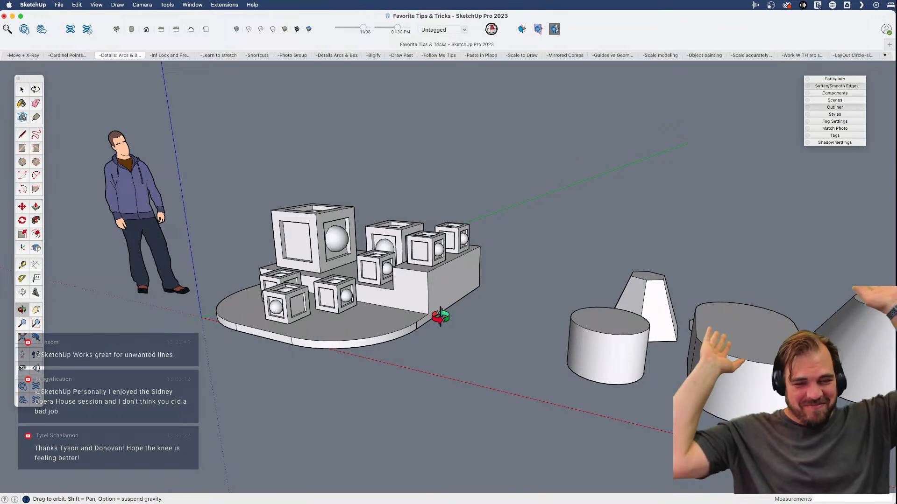
mouse_move(440, 316)
mouse_down()
mouse_move(432, 304)
mouse_move(434, 372)
mouse_up()
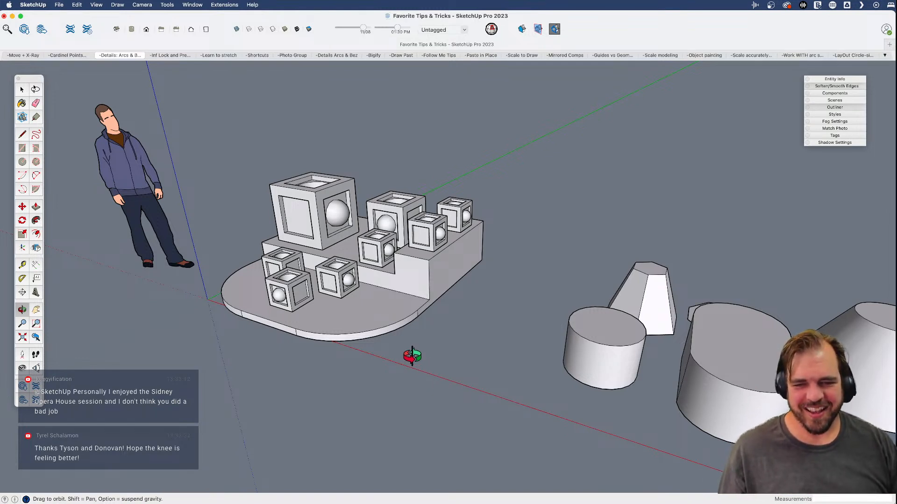
key(space)
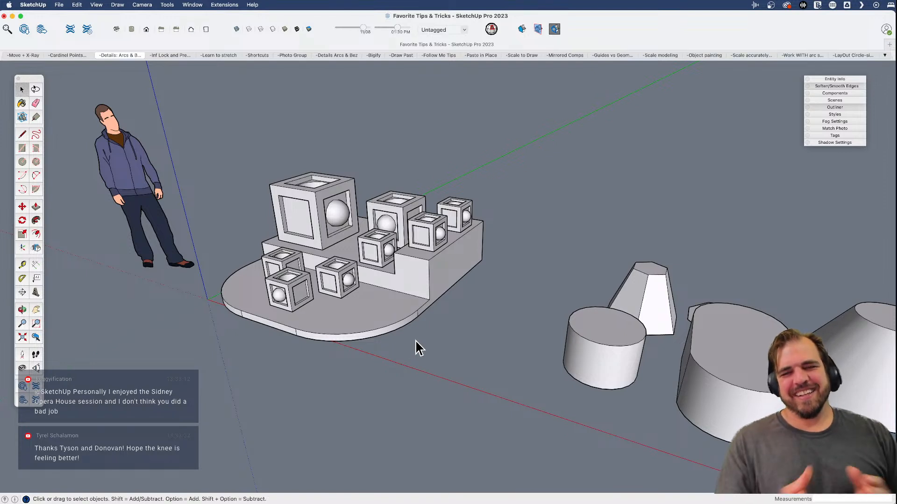